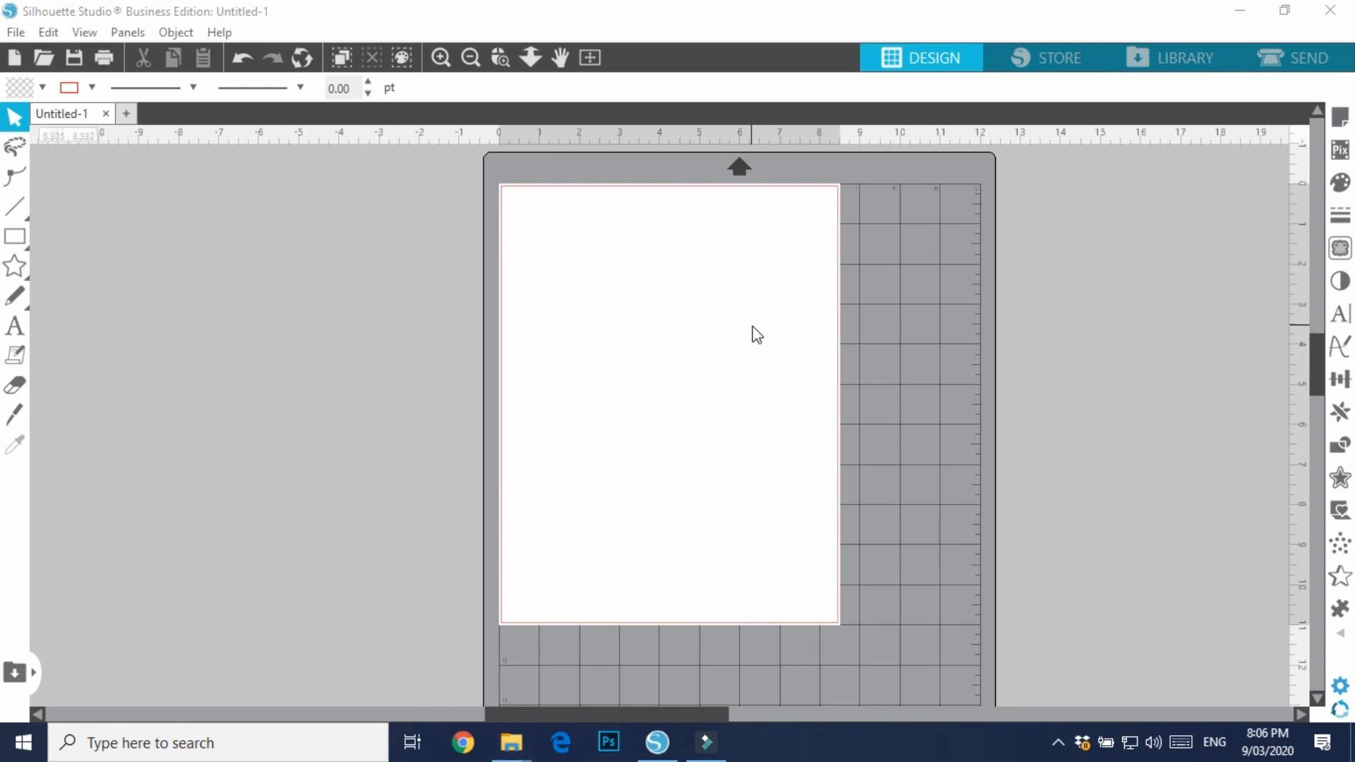
Set the Letter page to landscape orientation in the page setup
left_click(1340, 118)
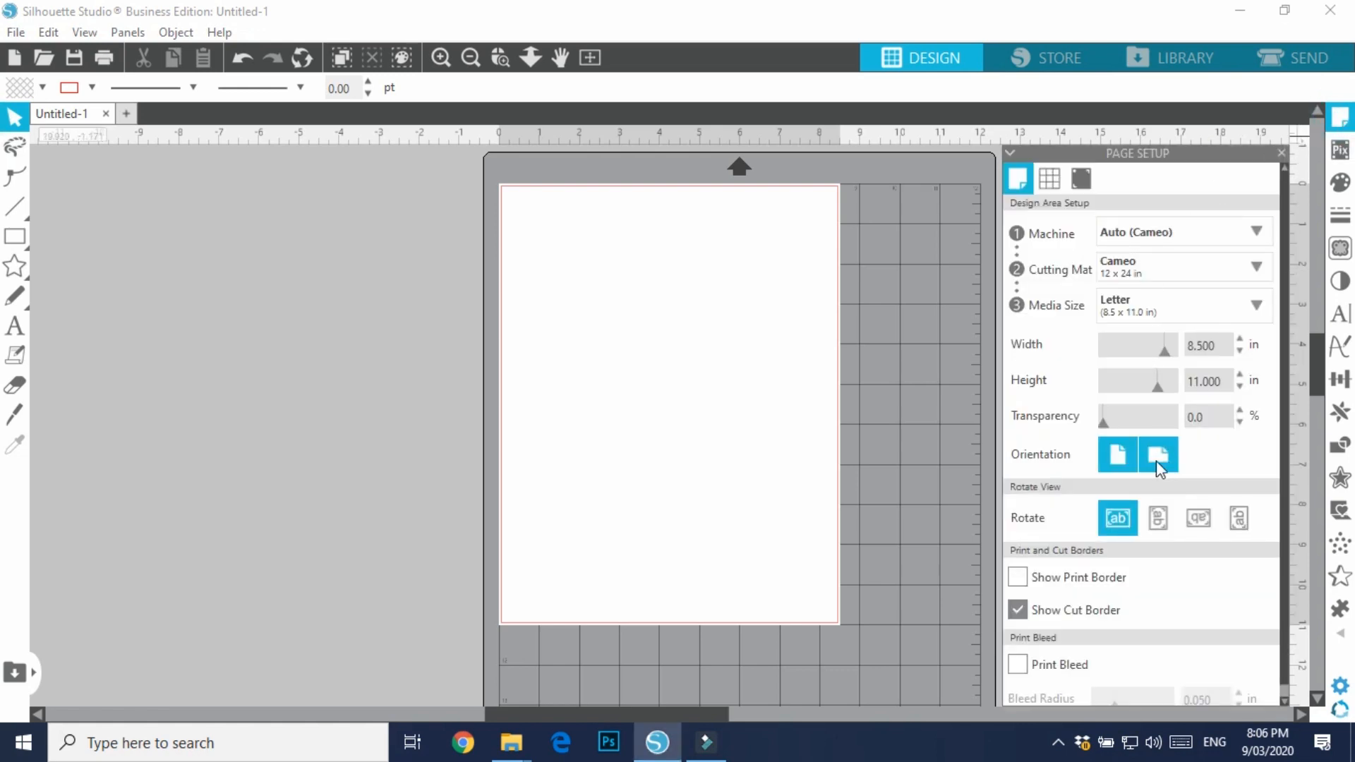
left_click(1159, 452)
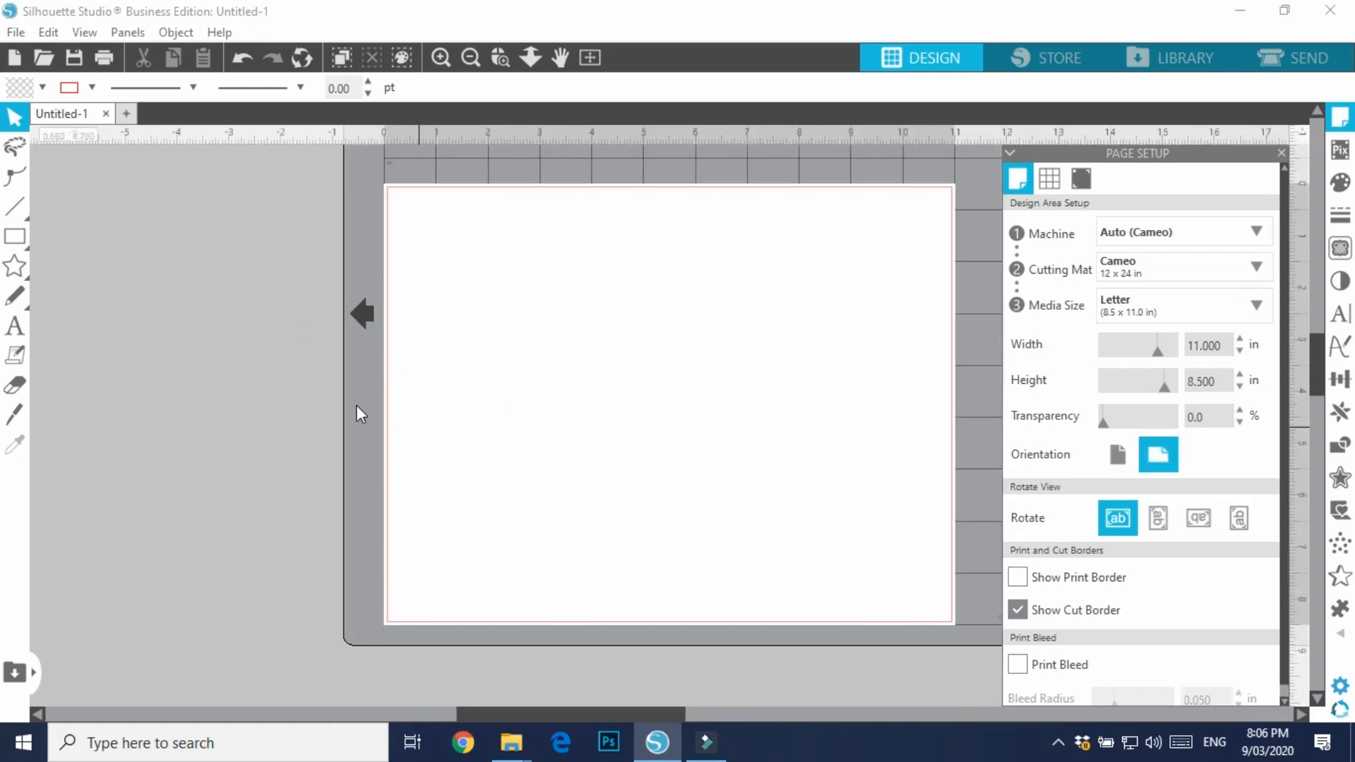
left_click(1281, 152)
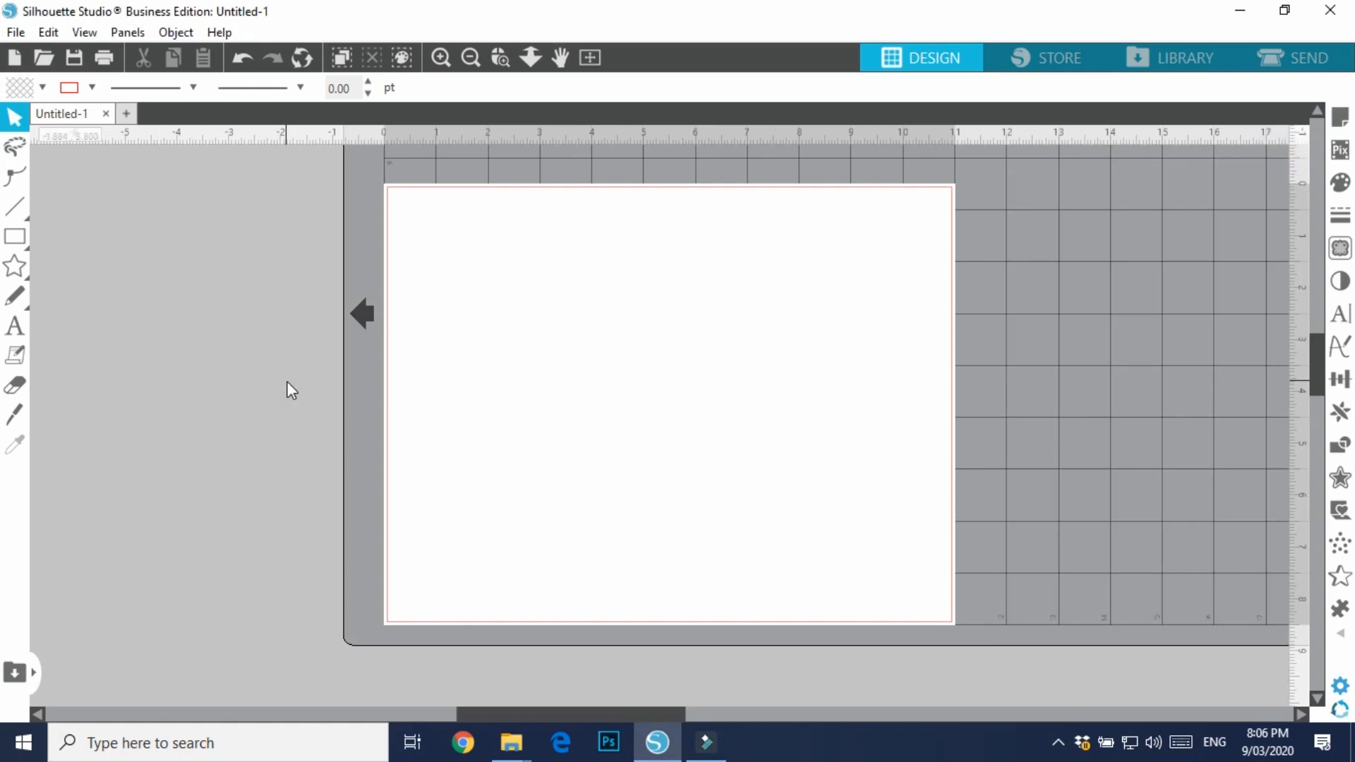
Import ALPHABET BATMAN C beside the page and ALPHABET SPIDERMAN O, placing the O on the page to the right of the C
left_click(511, 742)
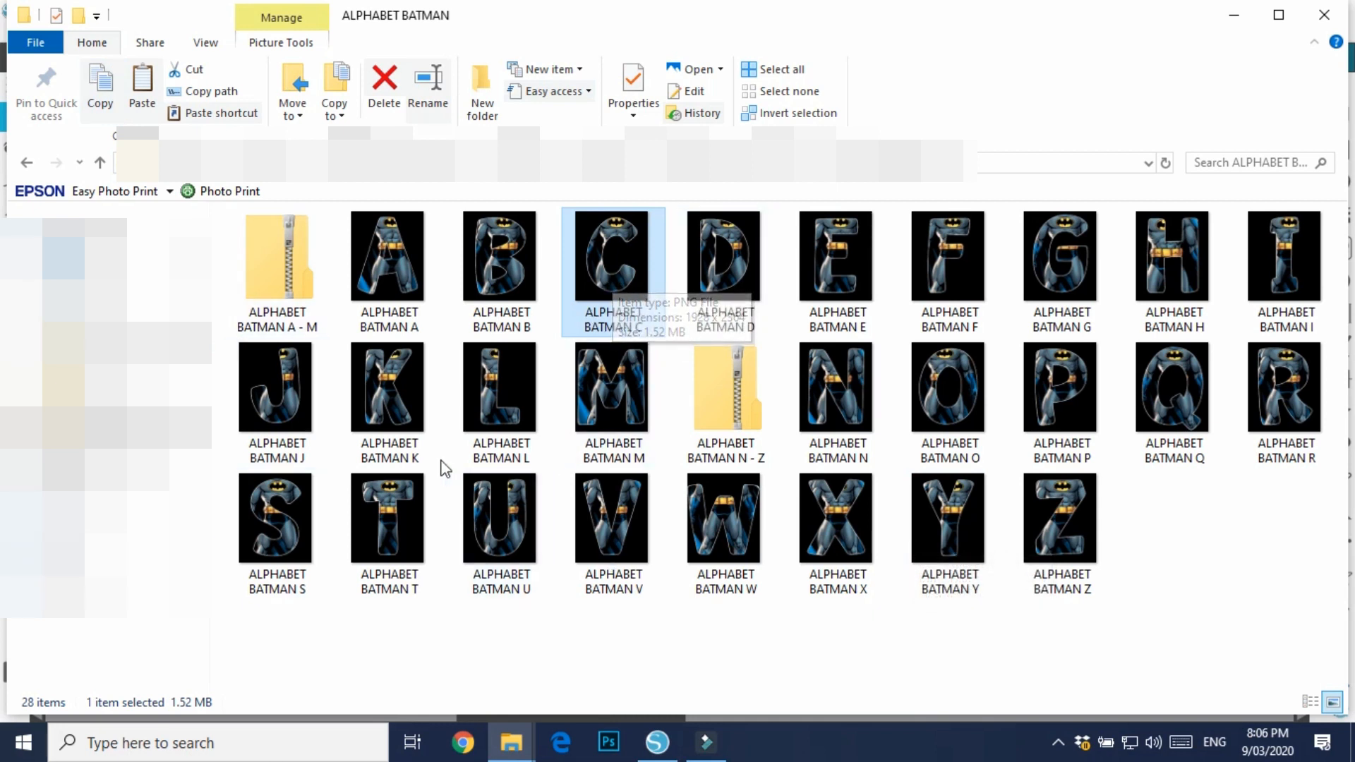
left_click_drag(617, 277, 180, 442)
left_click(511, 741)
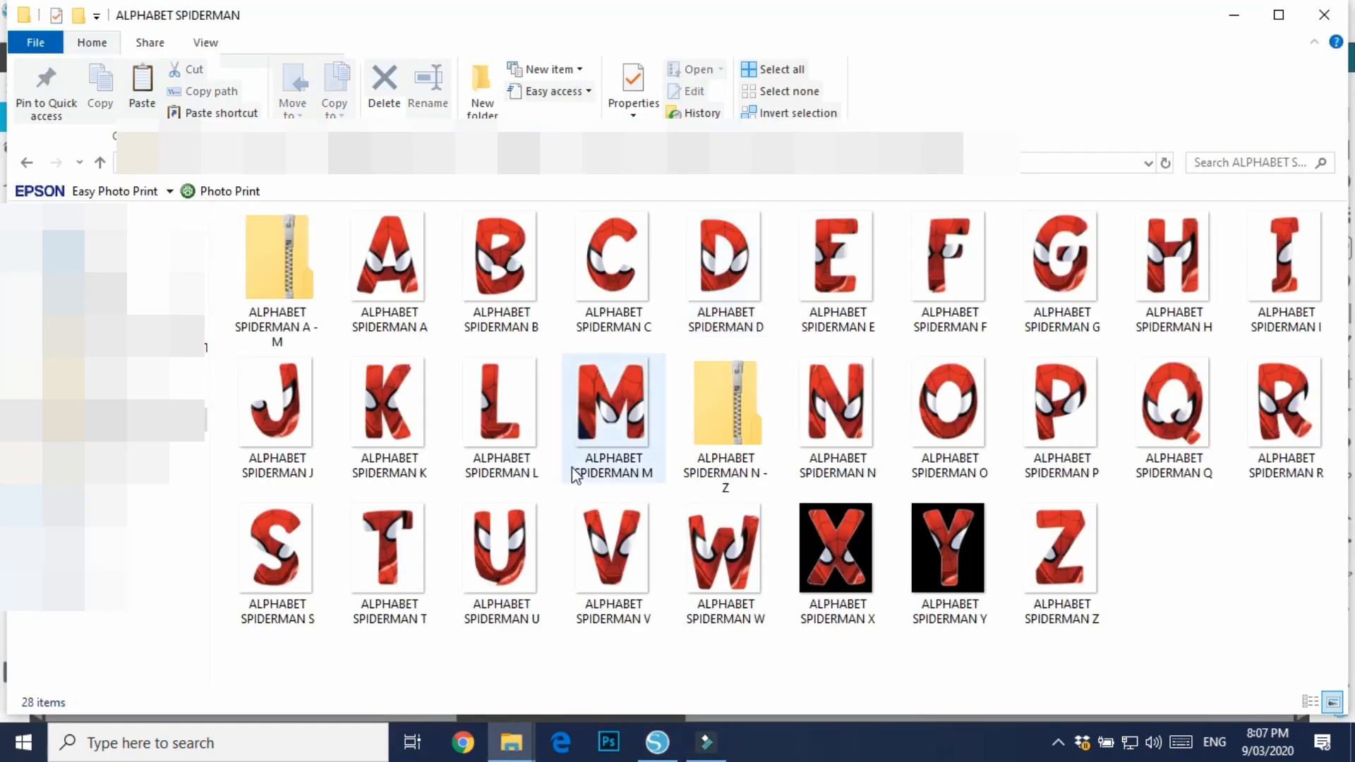
left_click(945, 430)
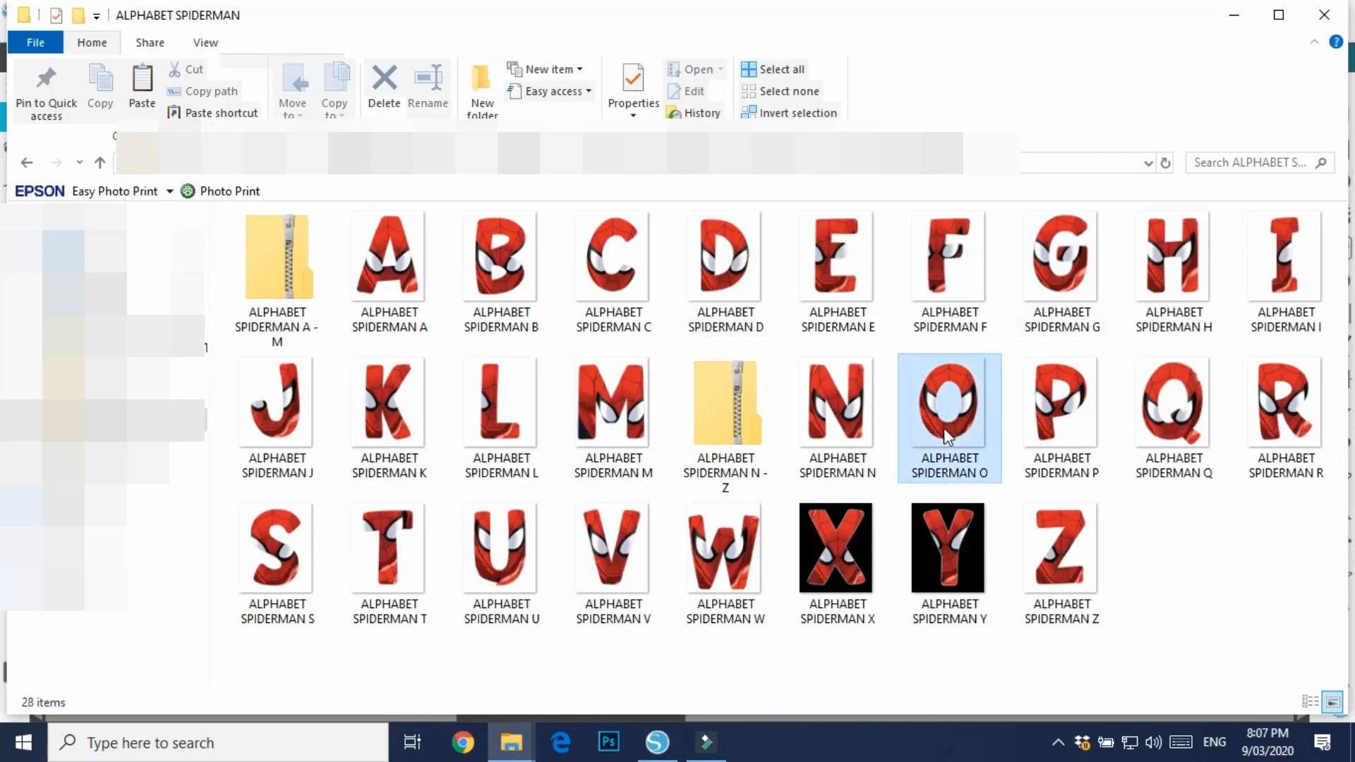
left_click_drag(943, 428, 621, 474)
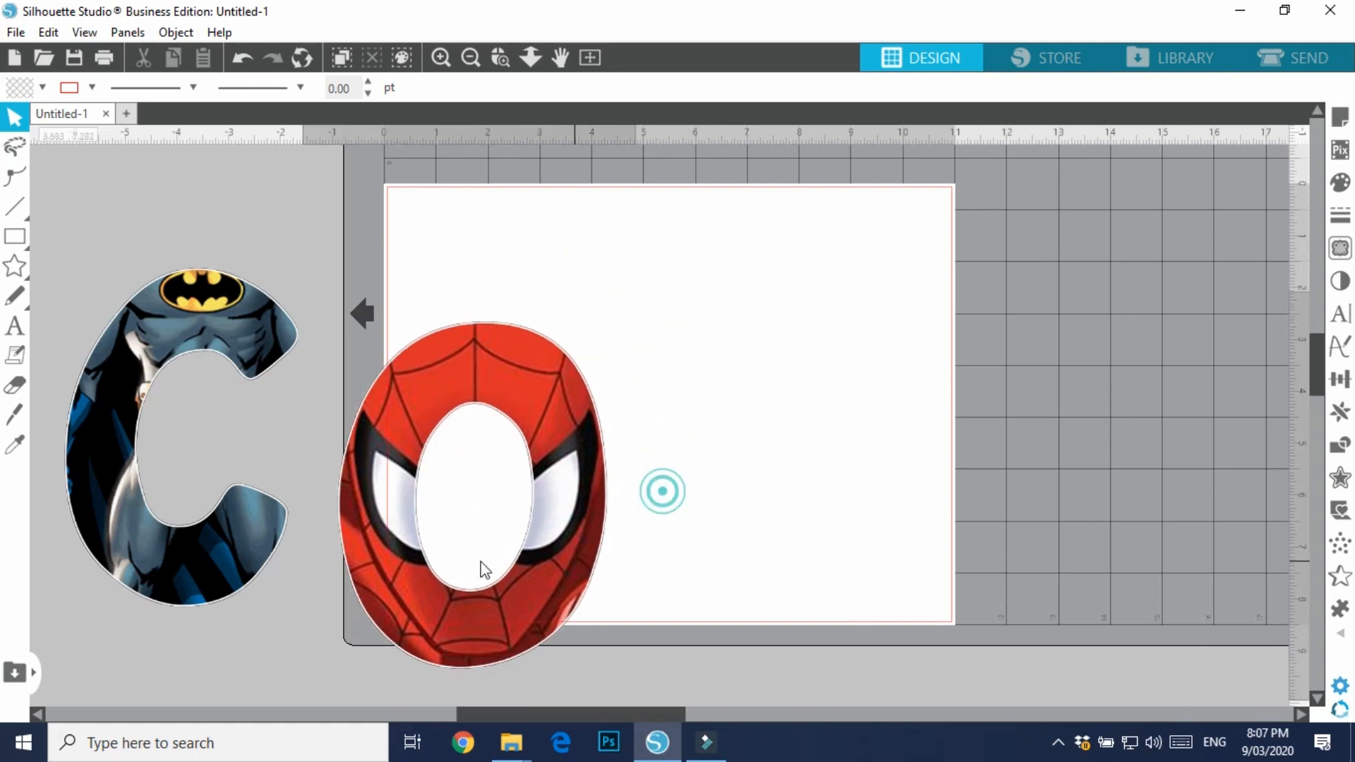
left_click_drag(481, 561, 655, 457)
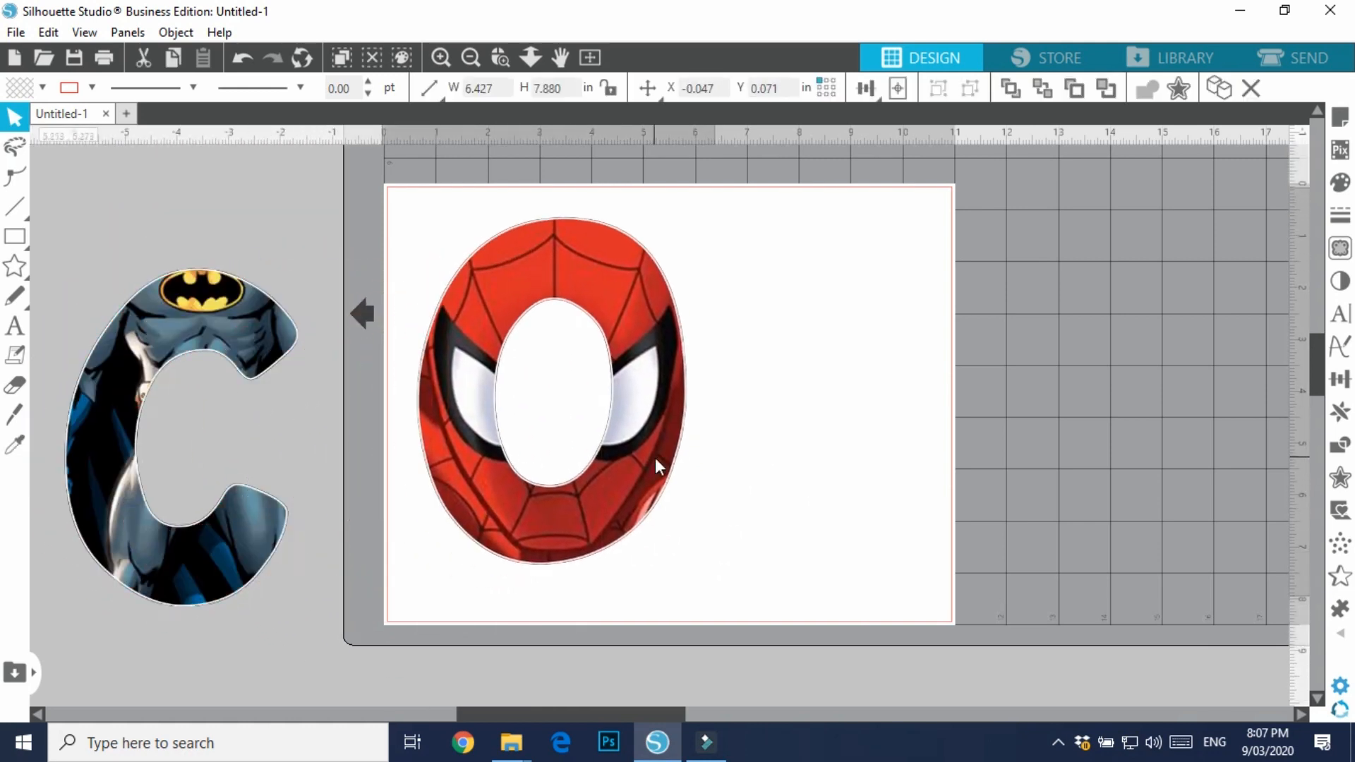
key("Escape")
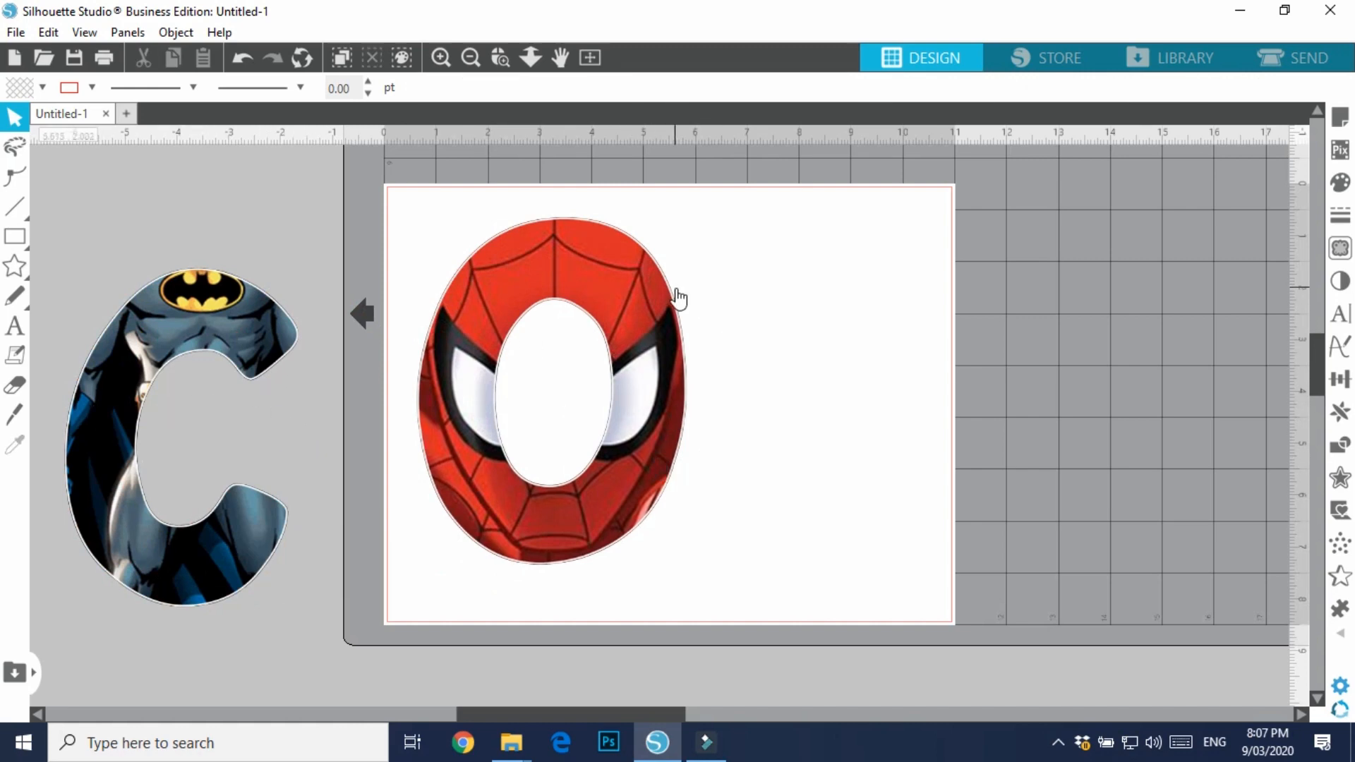
Import ALPHABET SUPERMAN D and ALPHABET IRON MAN Y, placing them in sequence to the right of the Spiderman O
left_click(511, 742)
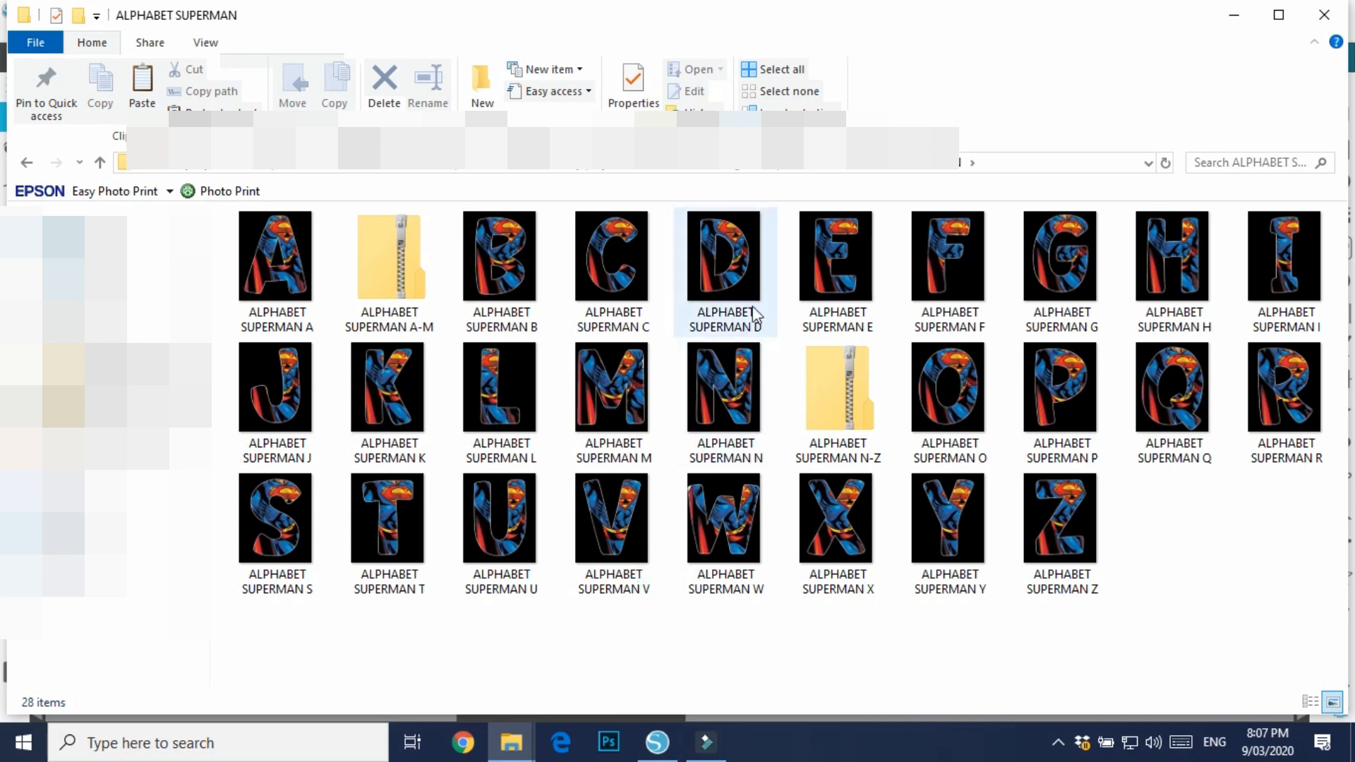
left_click_drag(719, 280, 870, 395)
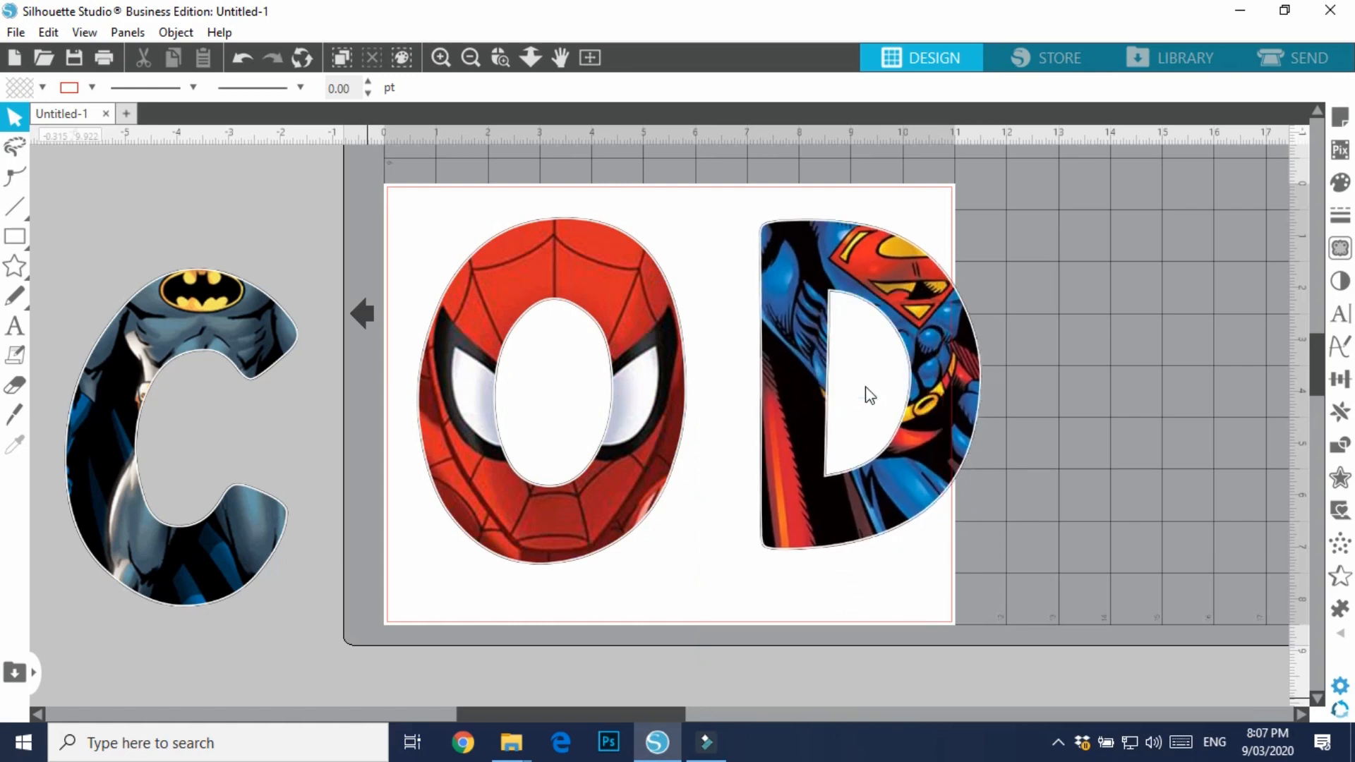
left_click(511, 742)
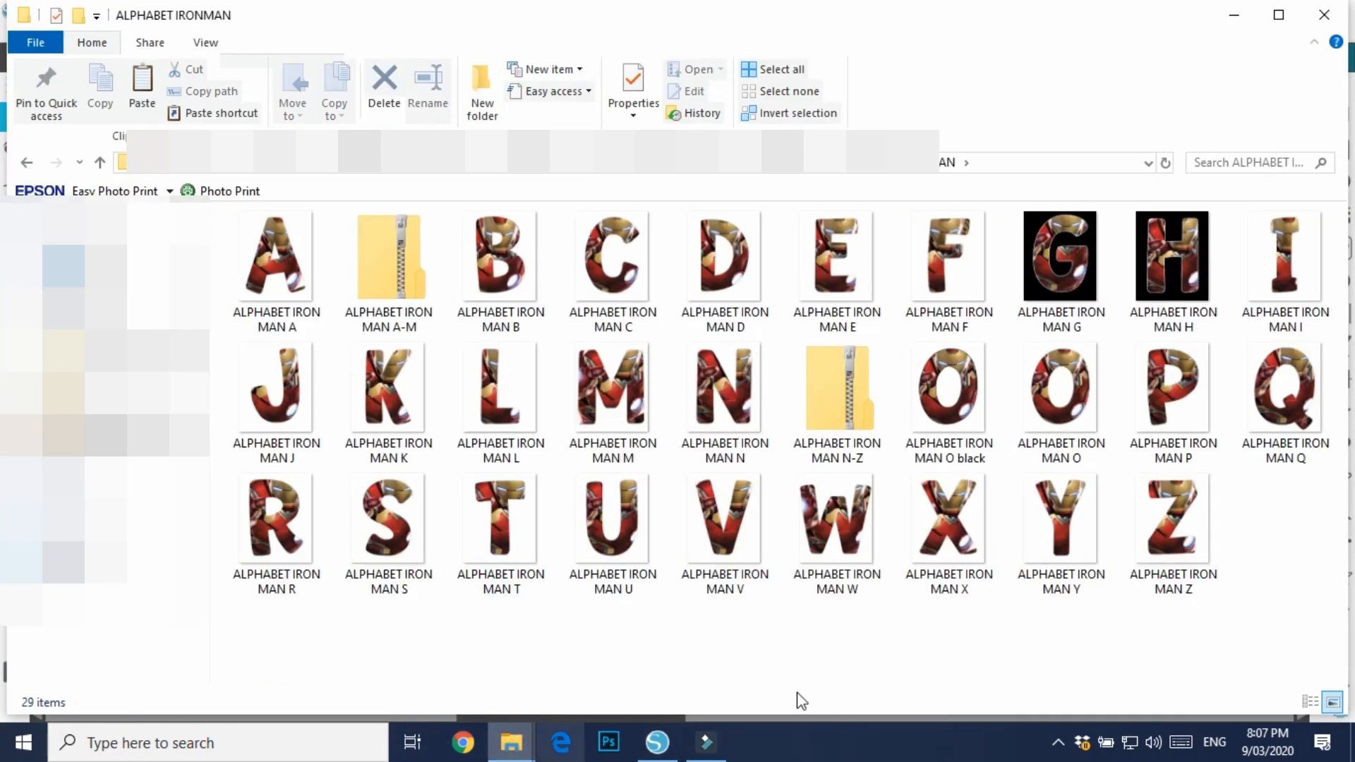
left_click_drag(1062, 519, 1127, 406)
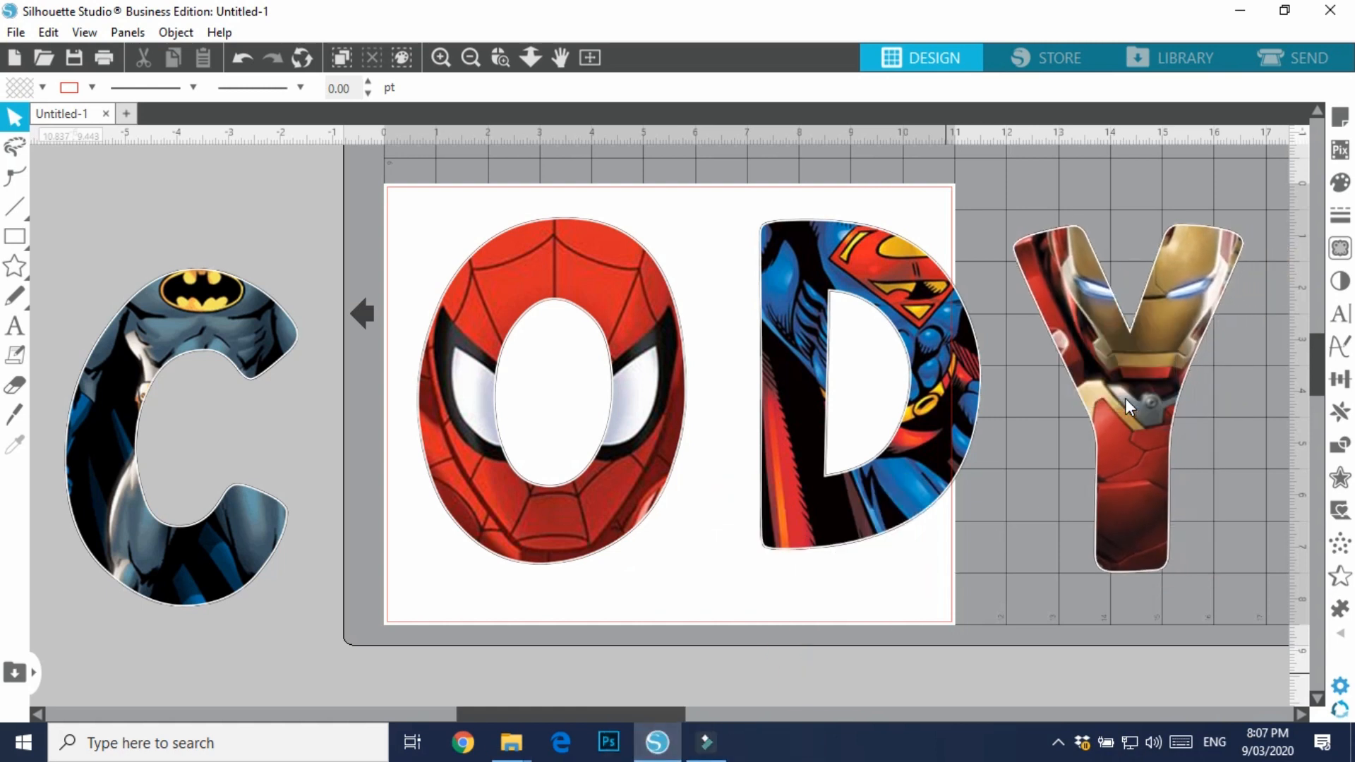
Arrange the Batman C, Spiderman O, Superman D and Iron Man Y closely side by side in one level row
left_click_drag(196, 586, 191, 515)
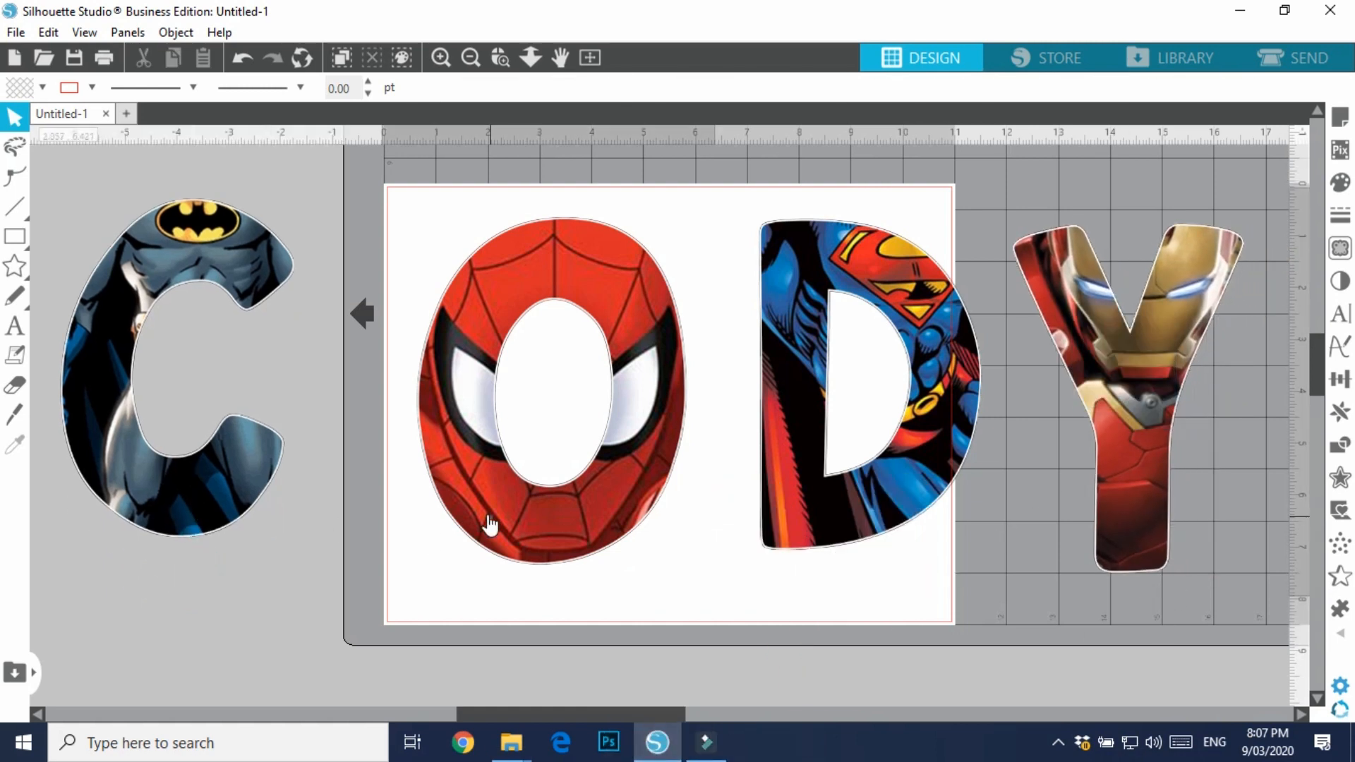
left_click_drag(490, 523, 376, 507)
left_click_drag(792, 511, 630, 497)
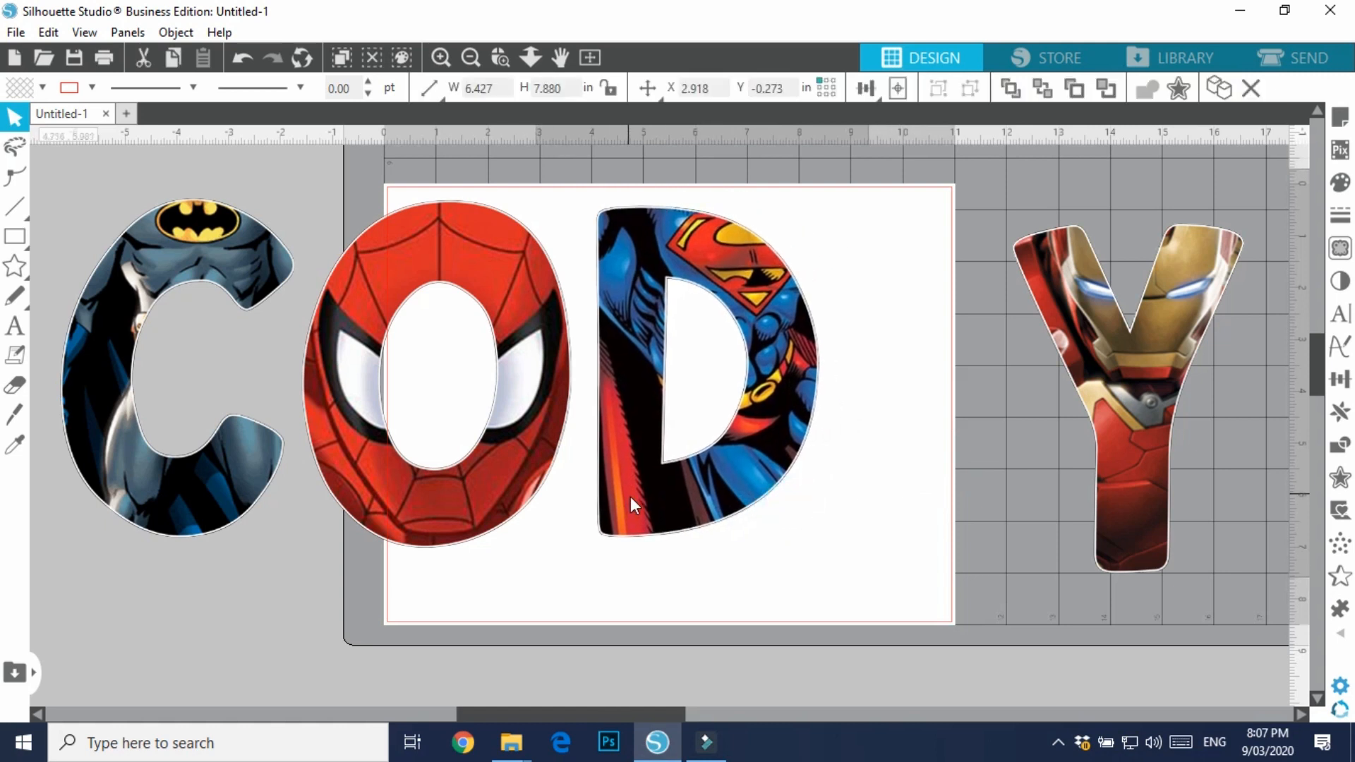
left_click_drag(1110, 484, 907, 446)
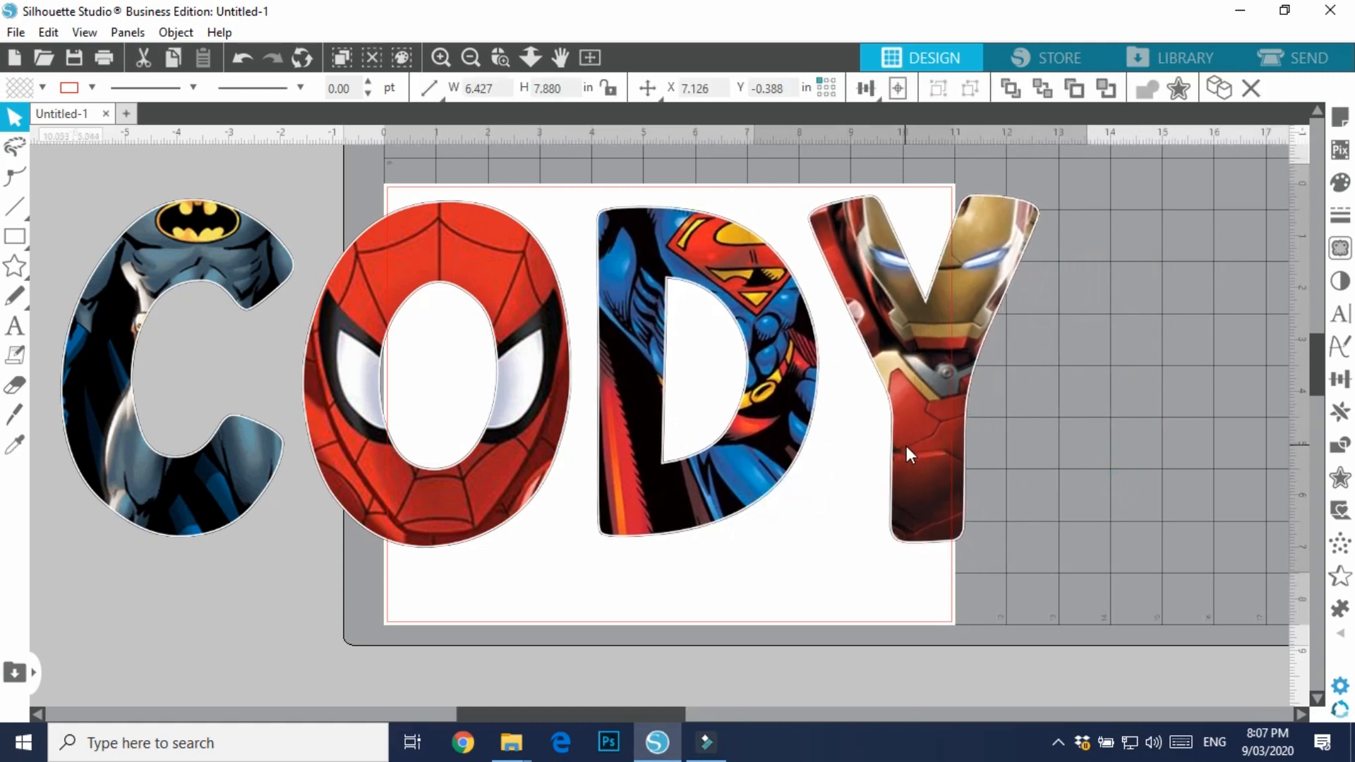
left_click(53, 154)
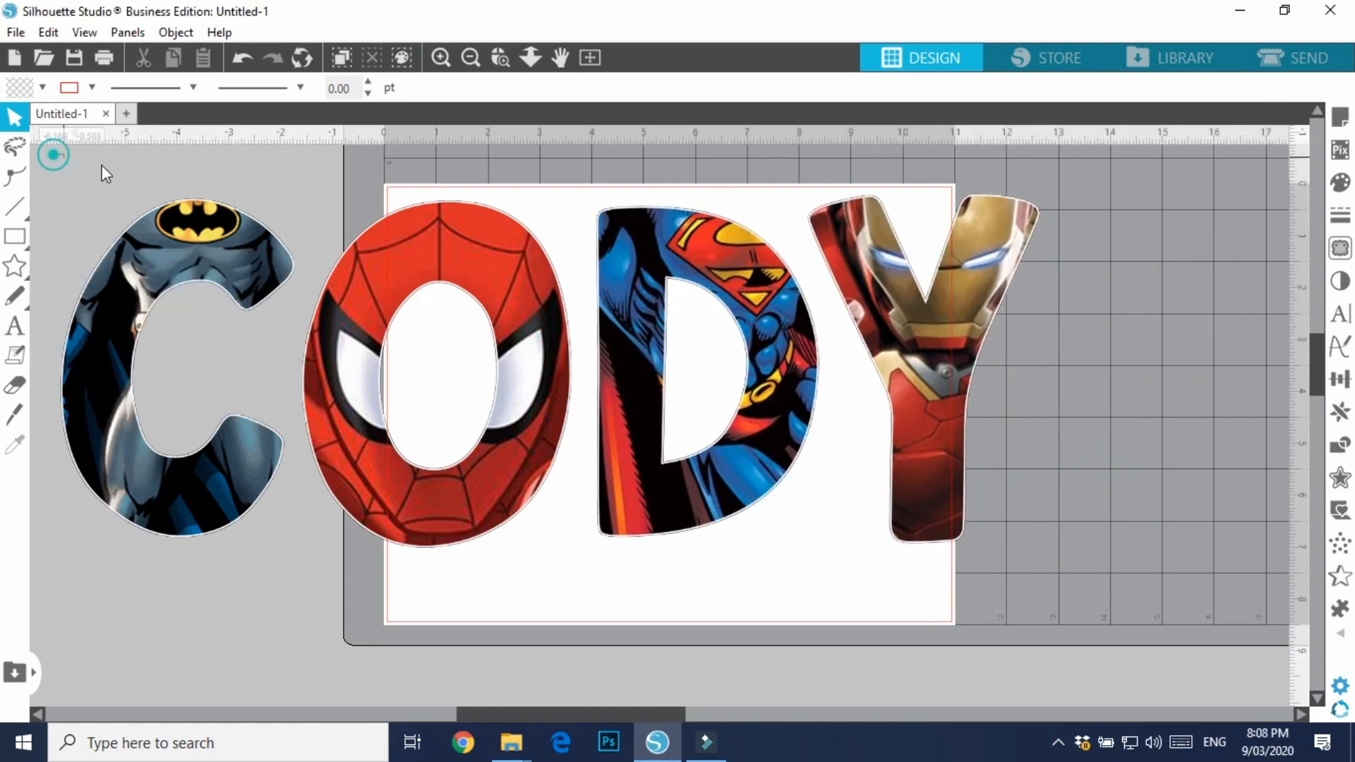
Scale all four superhero letters down together to less than half their size and leave them at the page's upper-left corner
left_click_drag(106, 173, 1044, 522)
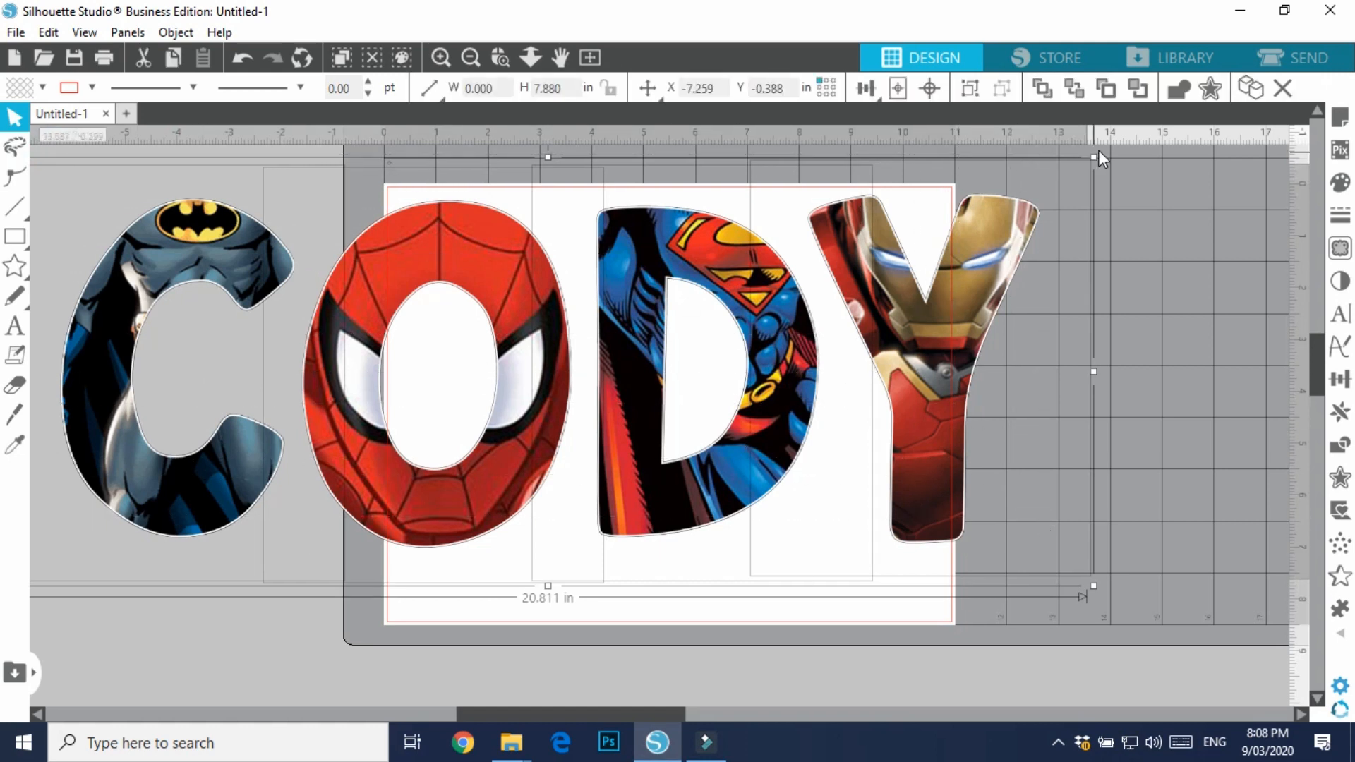
left_click_drag(1092, 158, 381, 563)
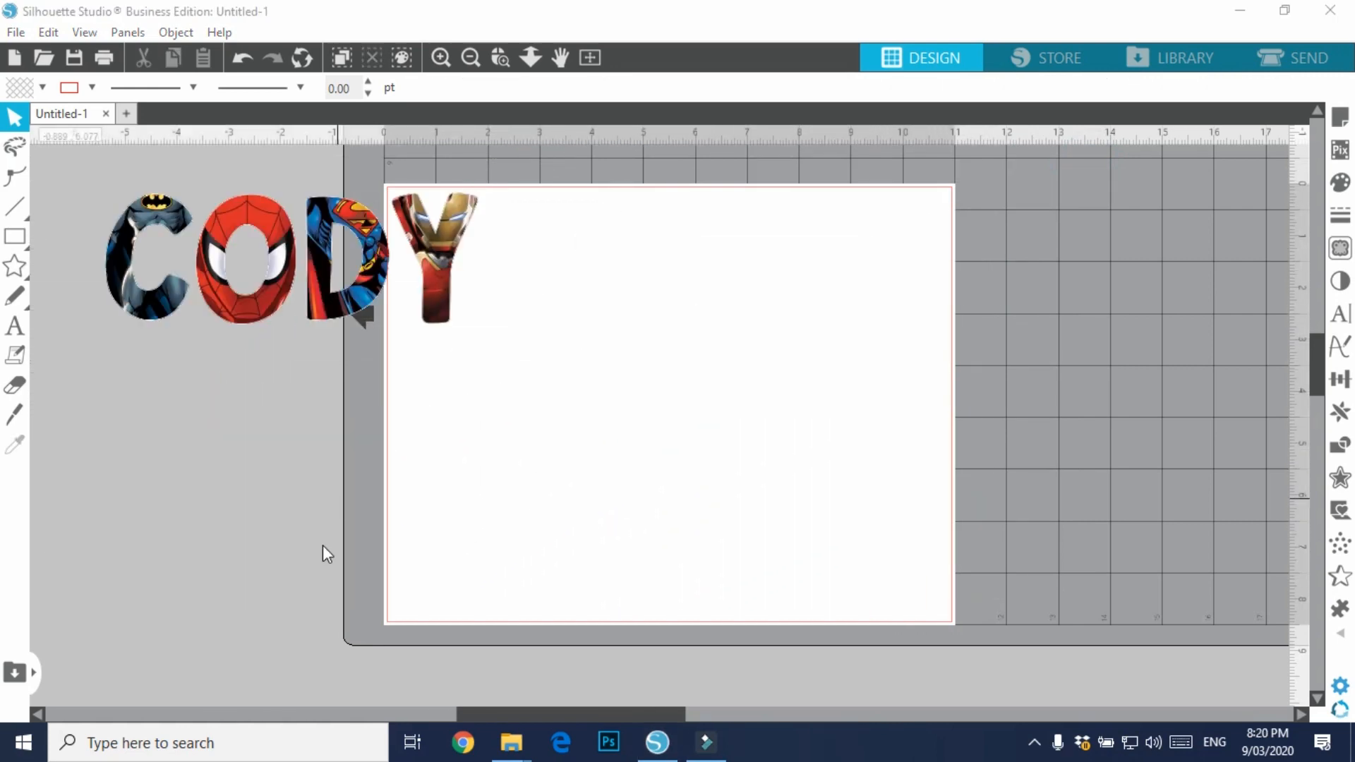
Import the Flag Party Banner file from the SUPERHERO folder onto the right half of the page
mouse_move(505, 745)
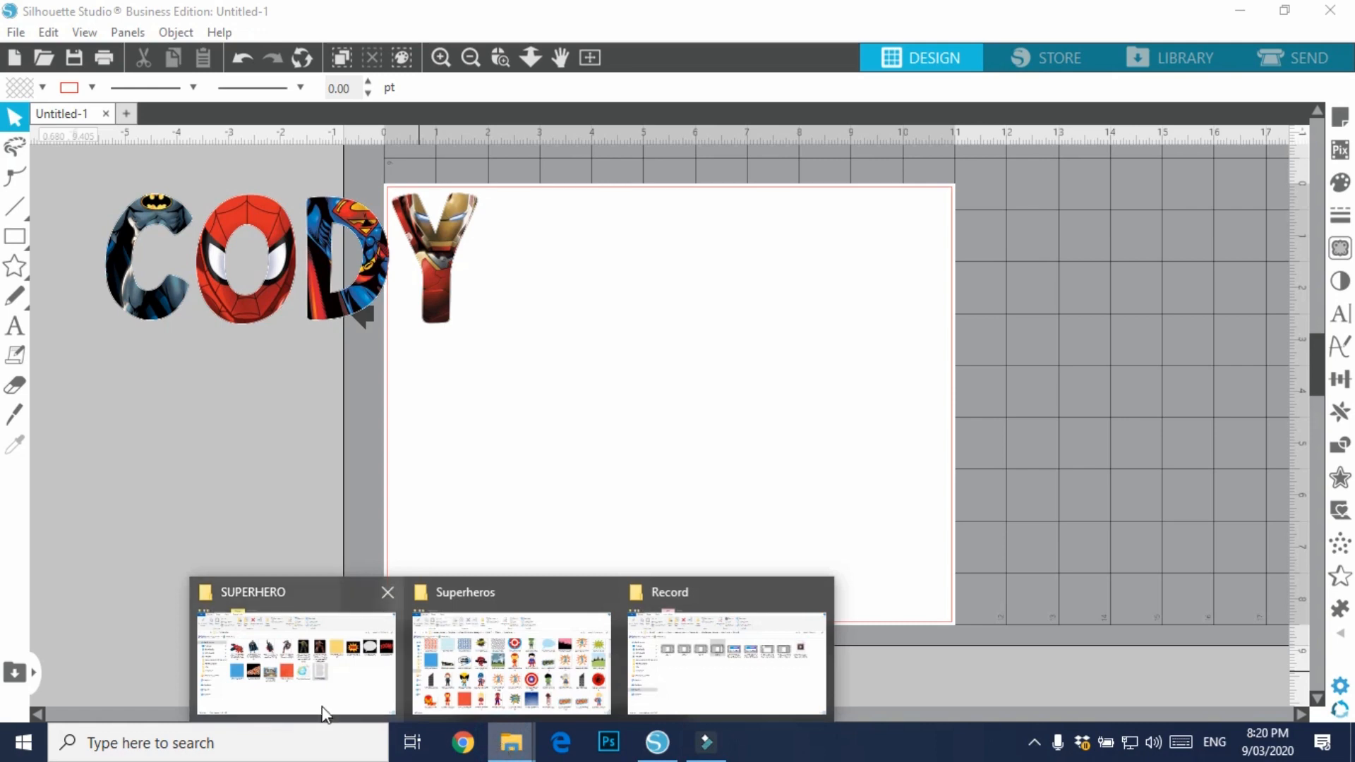
left_click(332, 678)
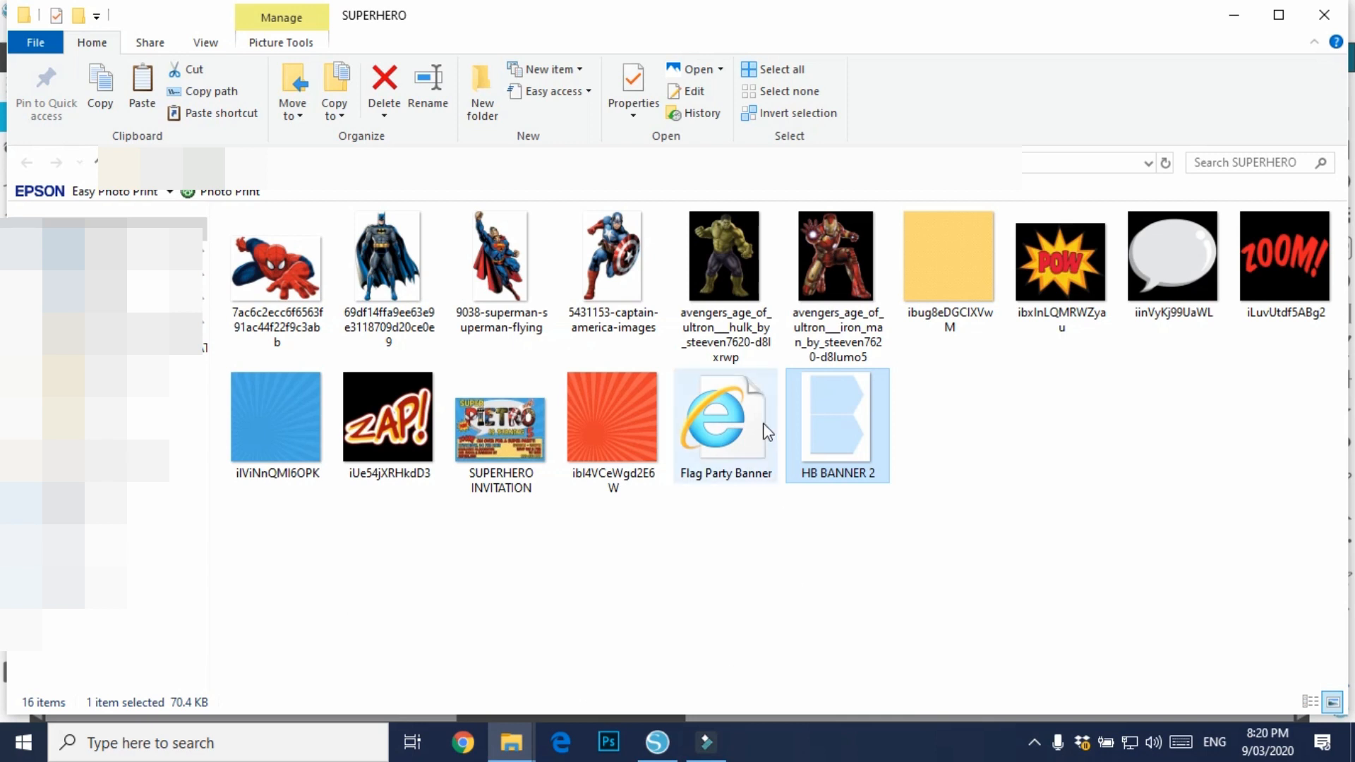
left_click_drag(734, 452, 710, 347)
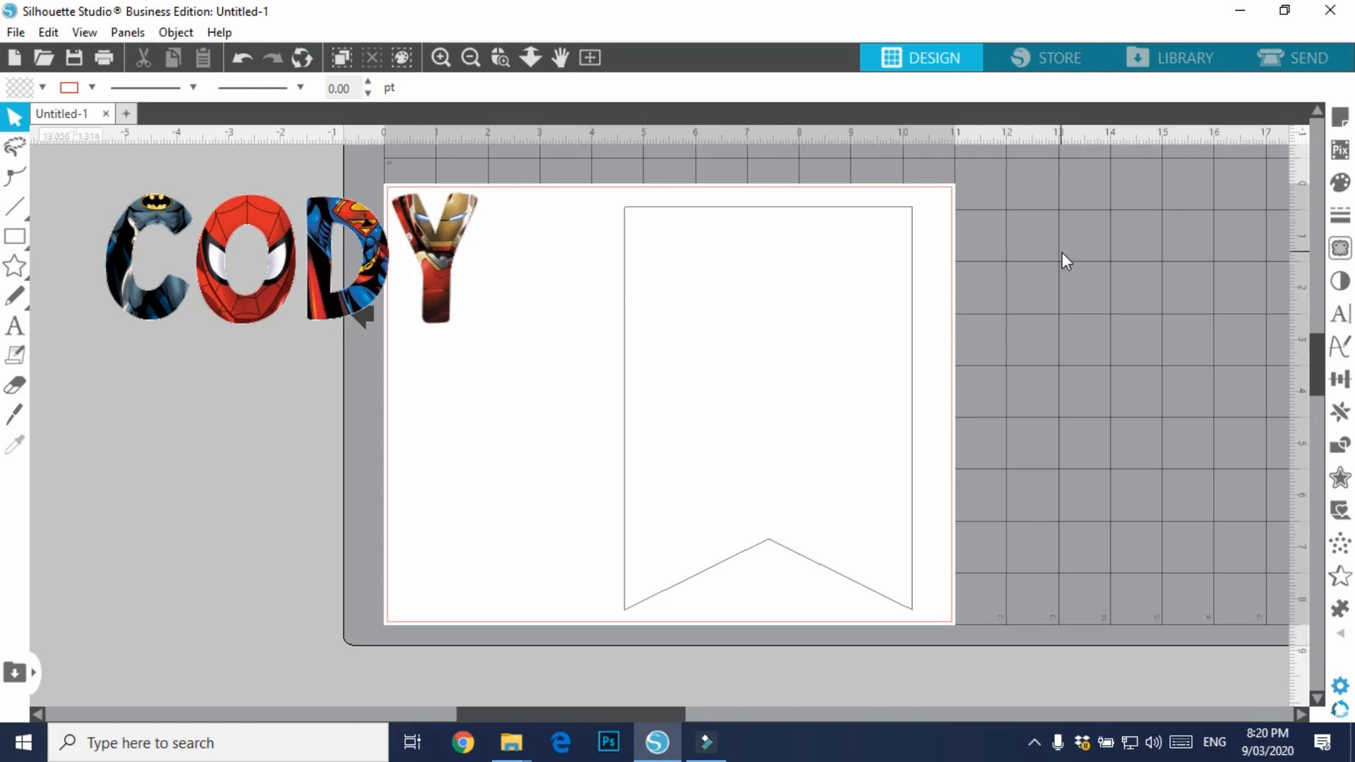
Import the HB BANNER 2 image from the SUPERHERO folder to the left of the page and compare it with the flag outline
left_click(517, 747)
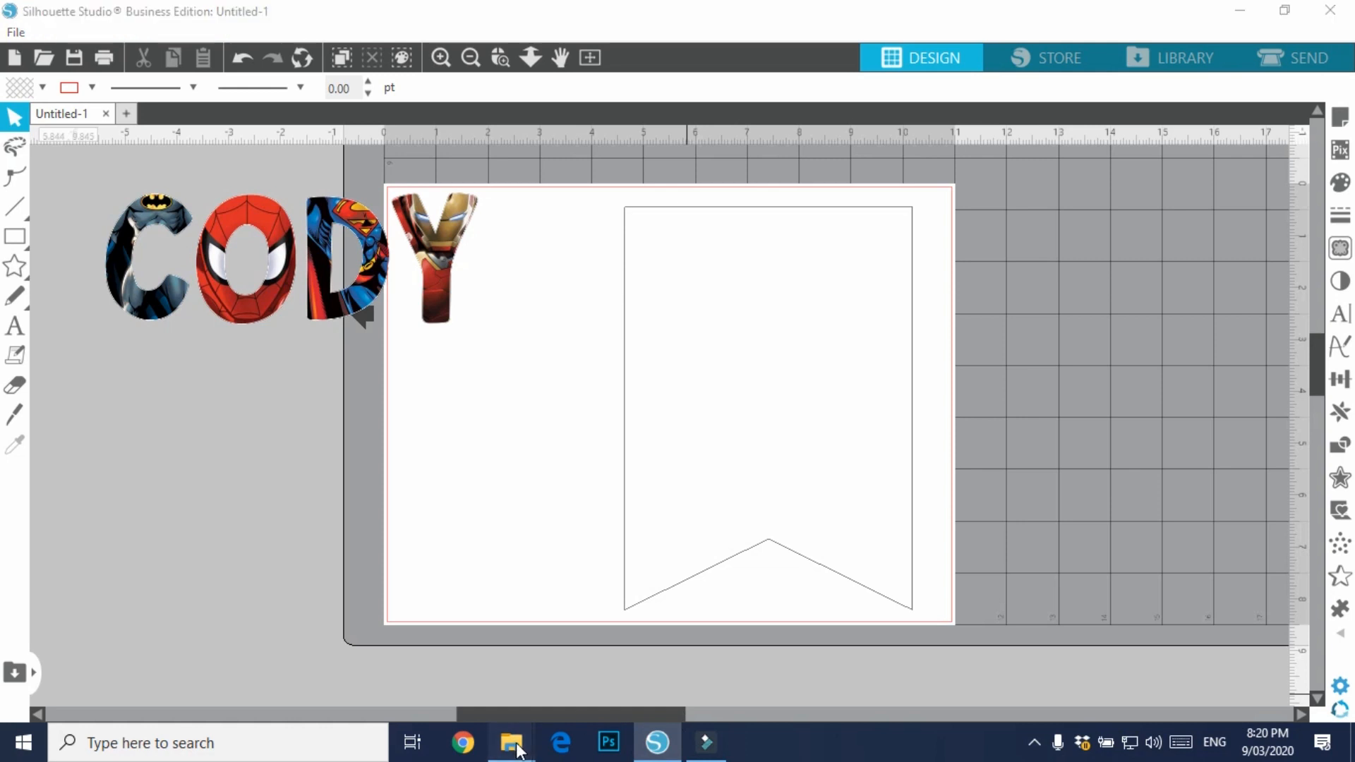
left_click(360, 670)
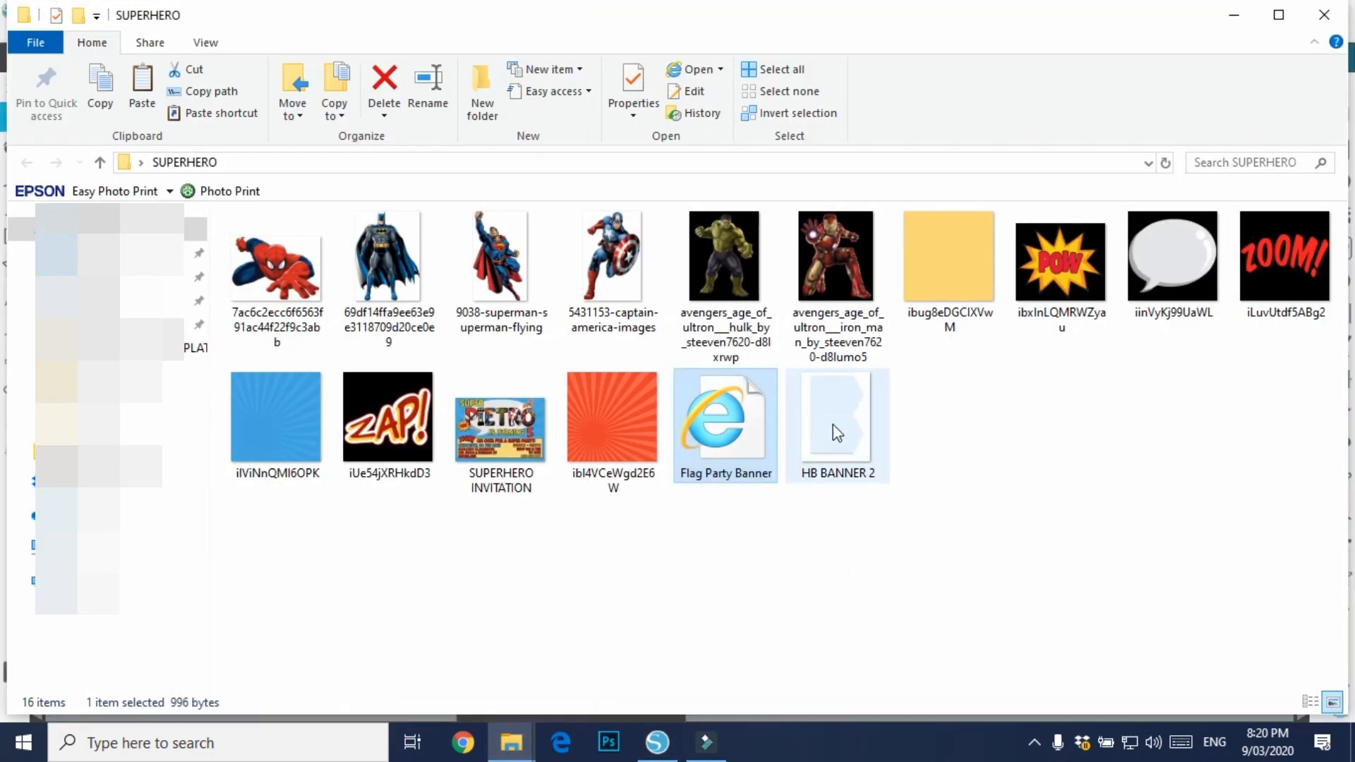
left_click_drag(839, 438, 145, 625)
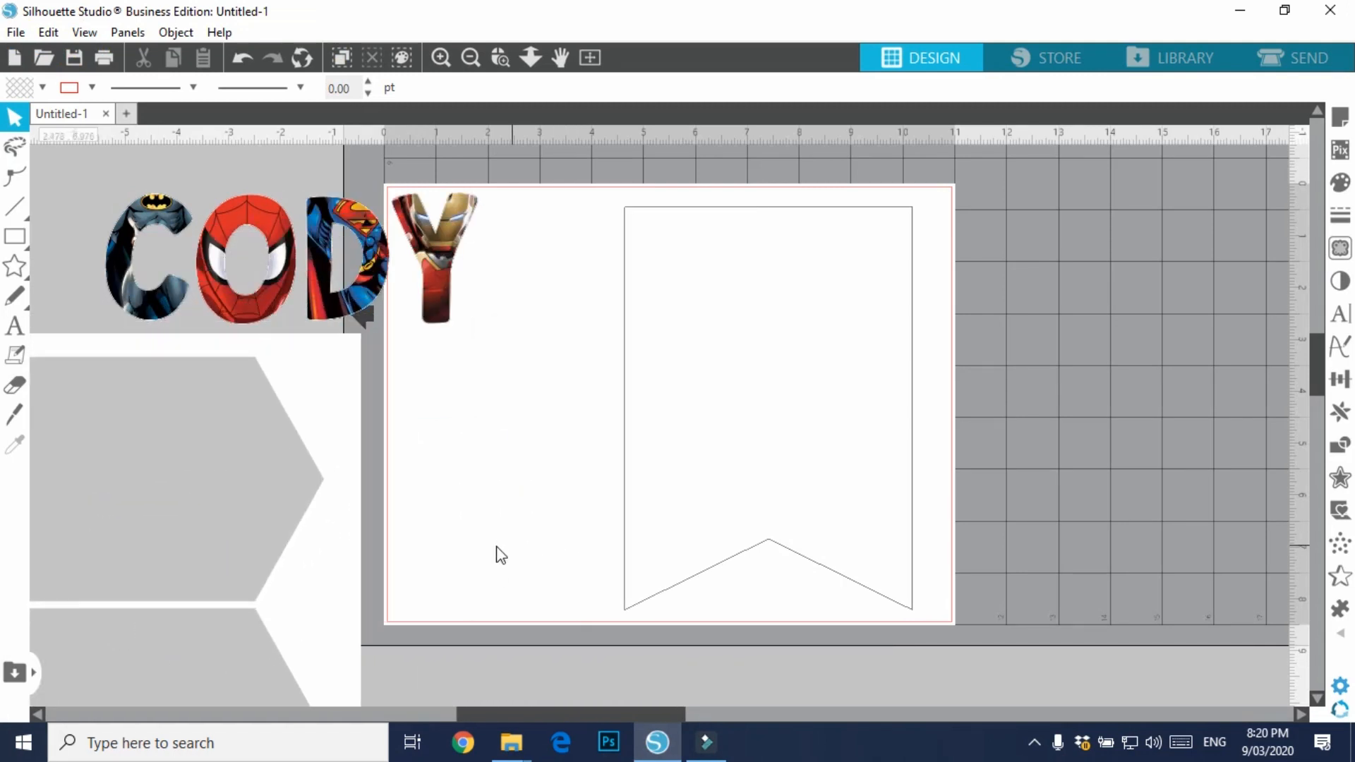
left_click_drag(477, 520, 845, 309)
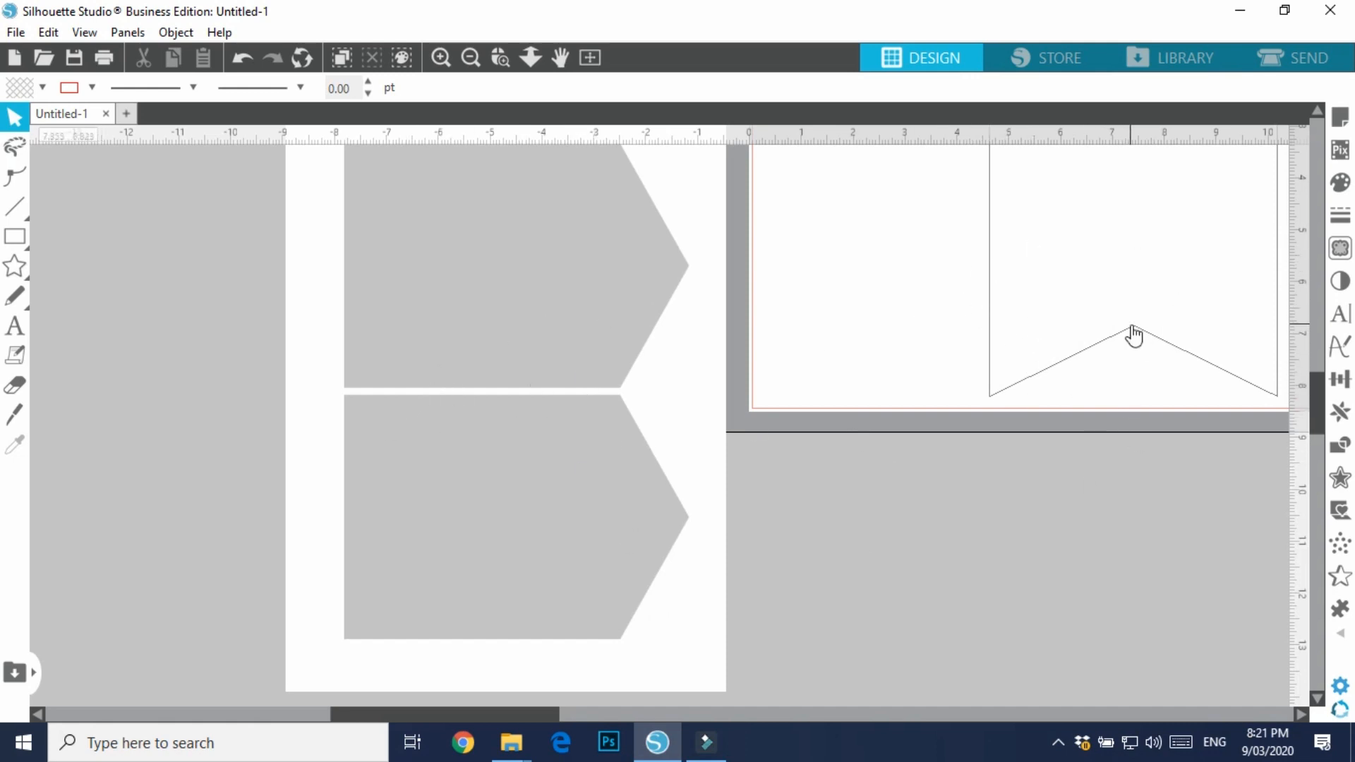
left_click_drag(1129, 287, 803, 505)
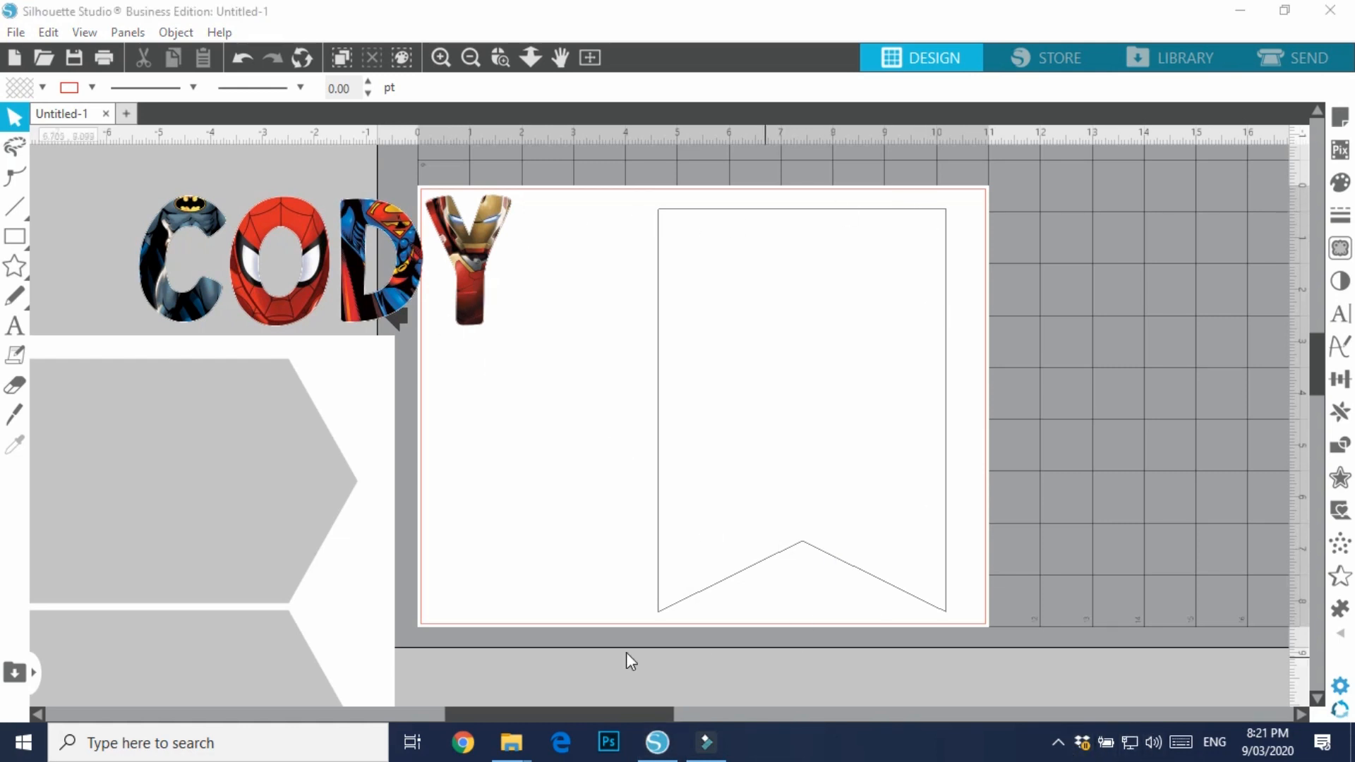
Fill the flag banner shape with the red sunburst pattern image from the SUPERHERO folder
mouse_move(511, 742)
left_click(329, 669)
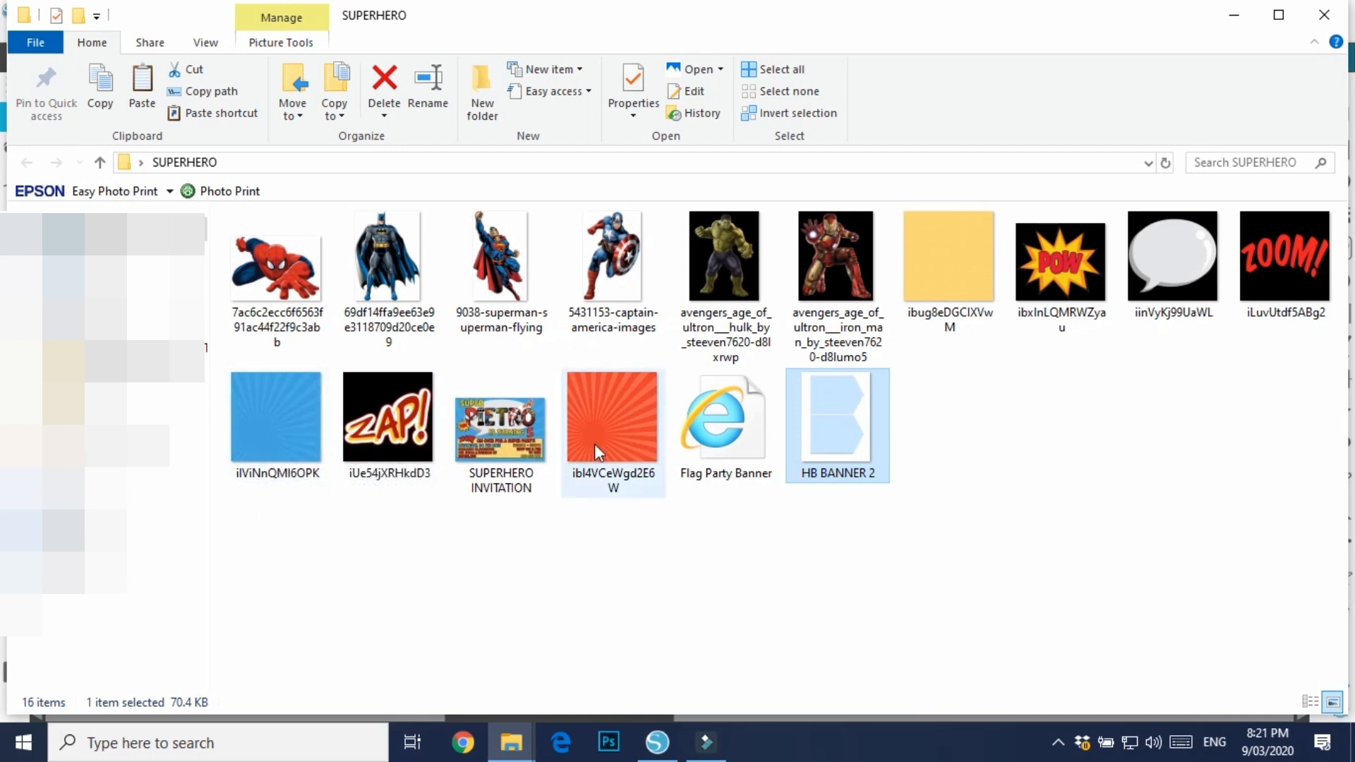
left_click(664, 748)
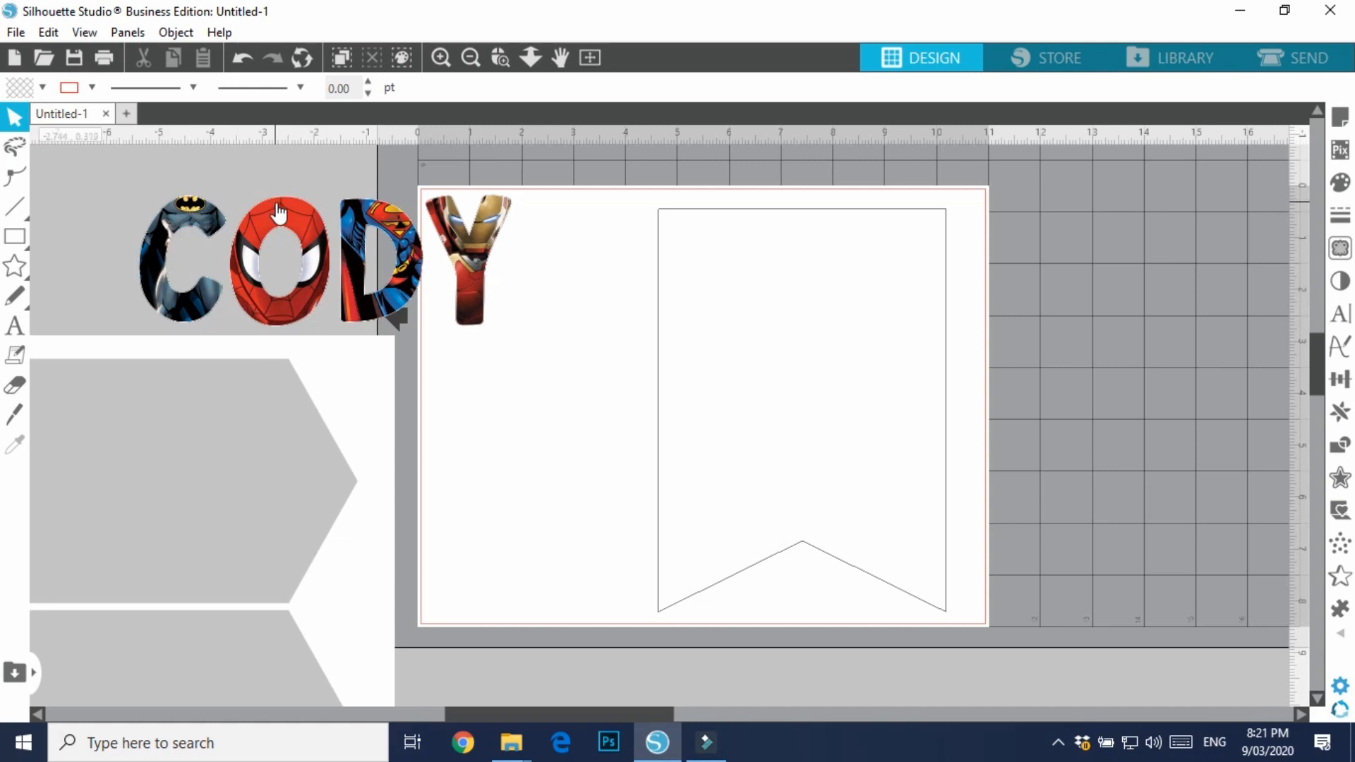
mouse_move(523, 746)
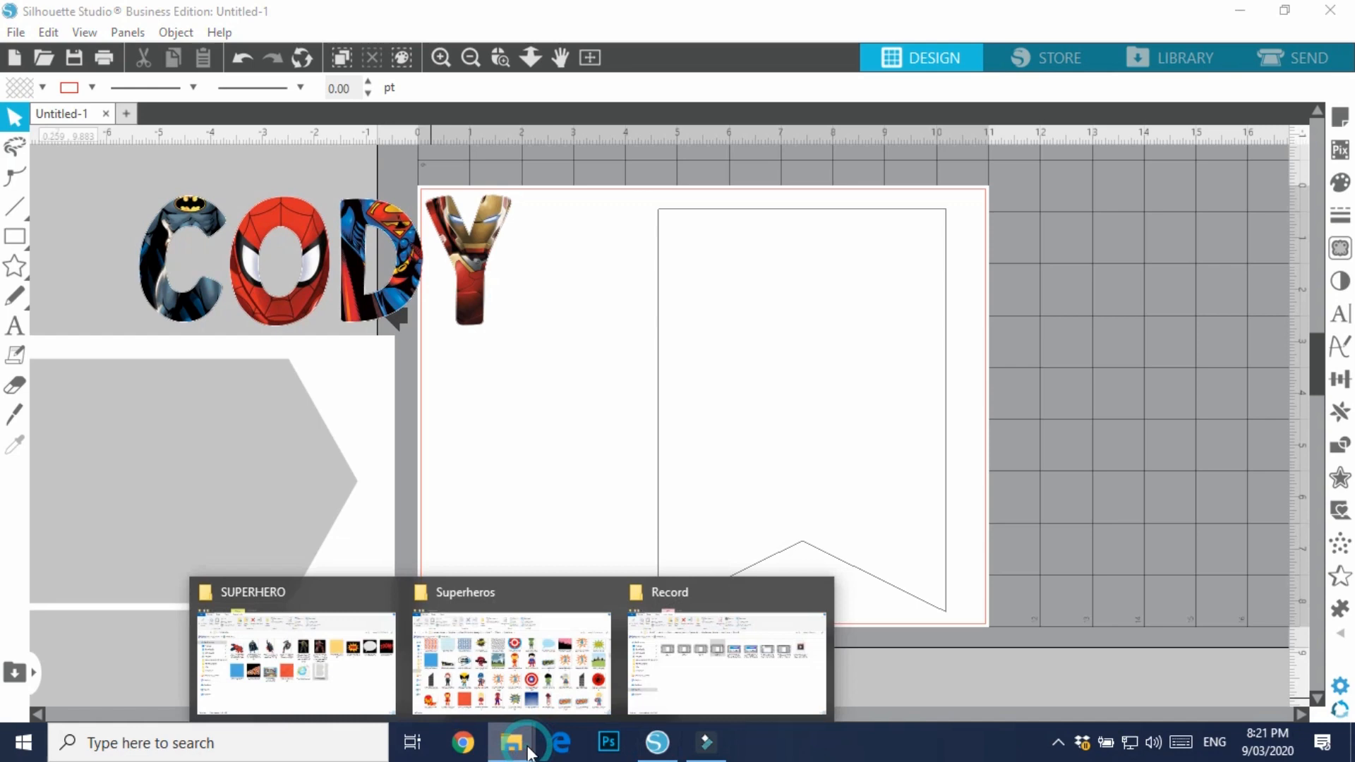
left_click(370, 679)
left_click_drag(620, 413, 813, 547)
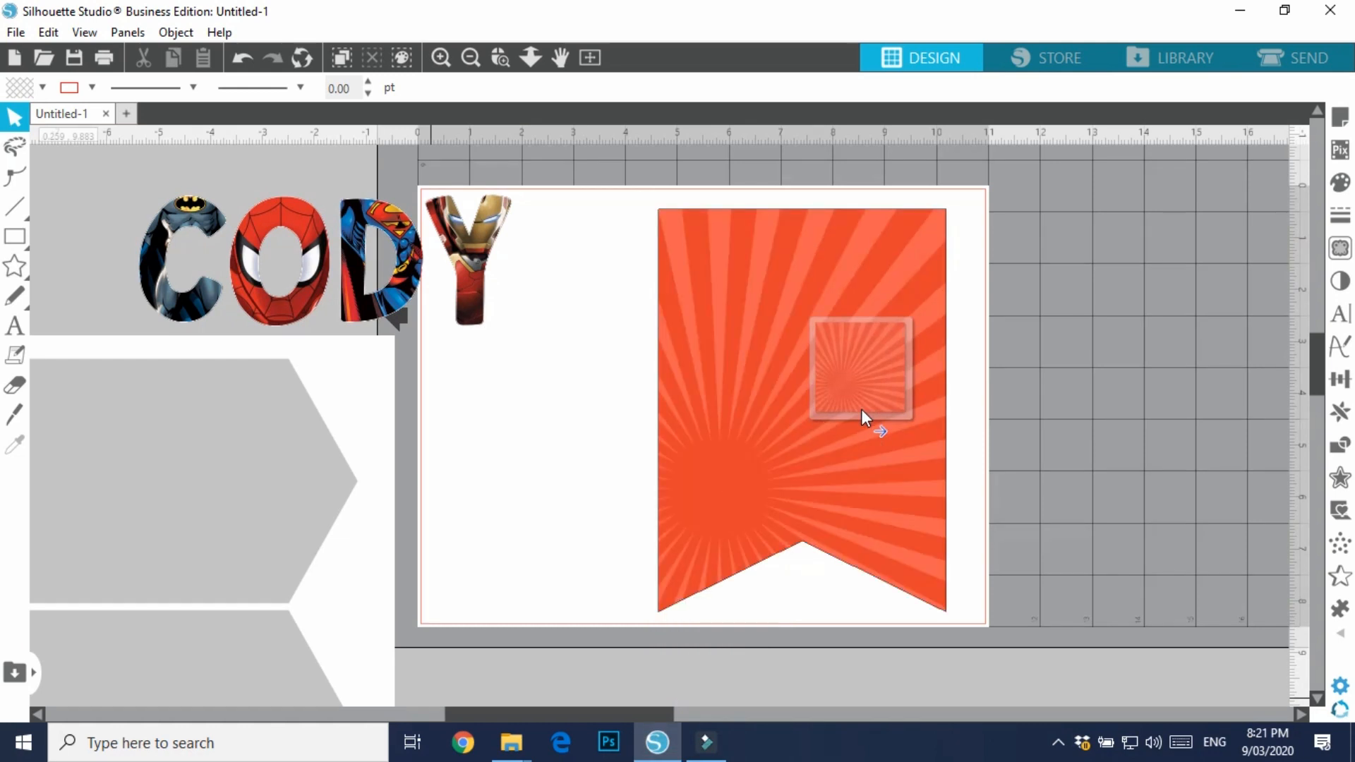
left_click_drag(861, 409, 861, 409)
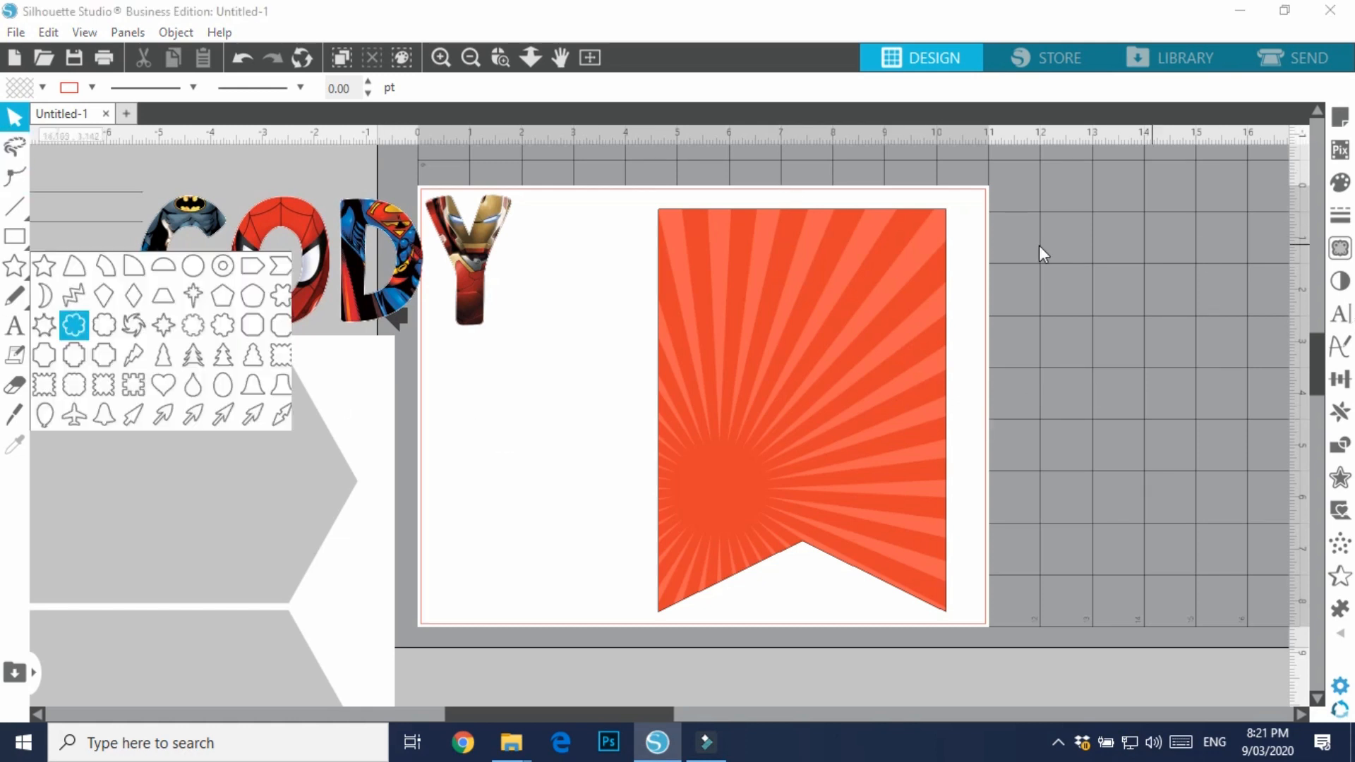
Move the red sunburst flag to the middle of the page and deselect it
left_click_drag(901, 336, 1239, 299)
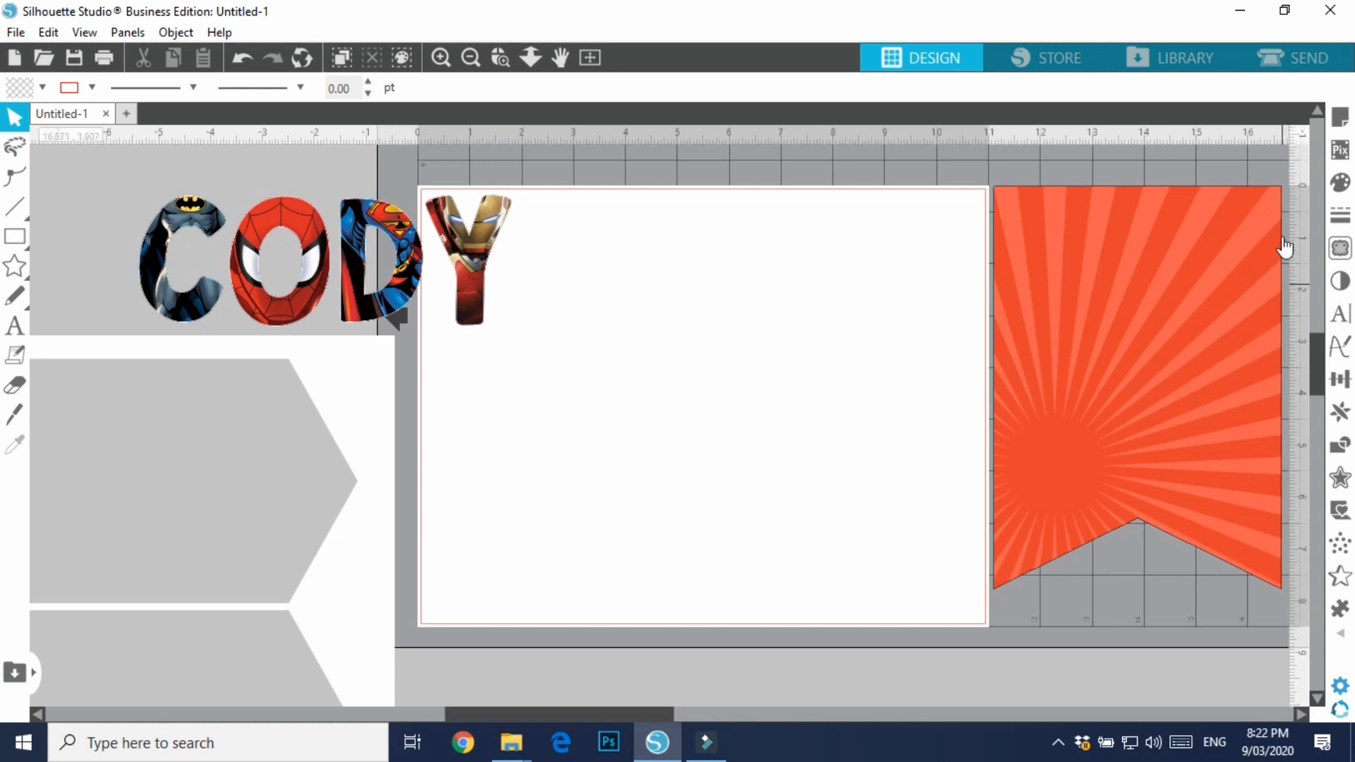
left_click_drag(1179, 314, 604, 273)
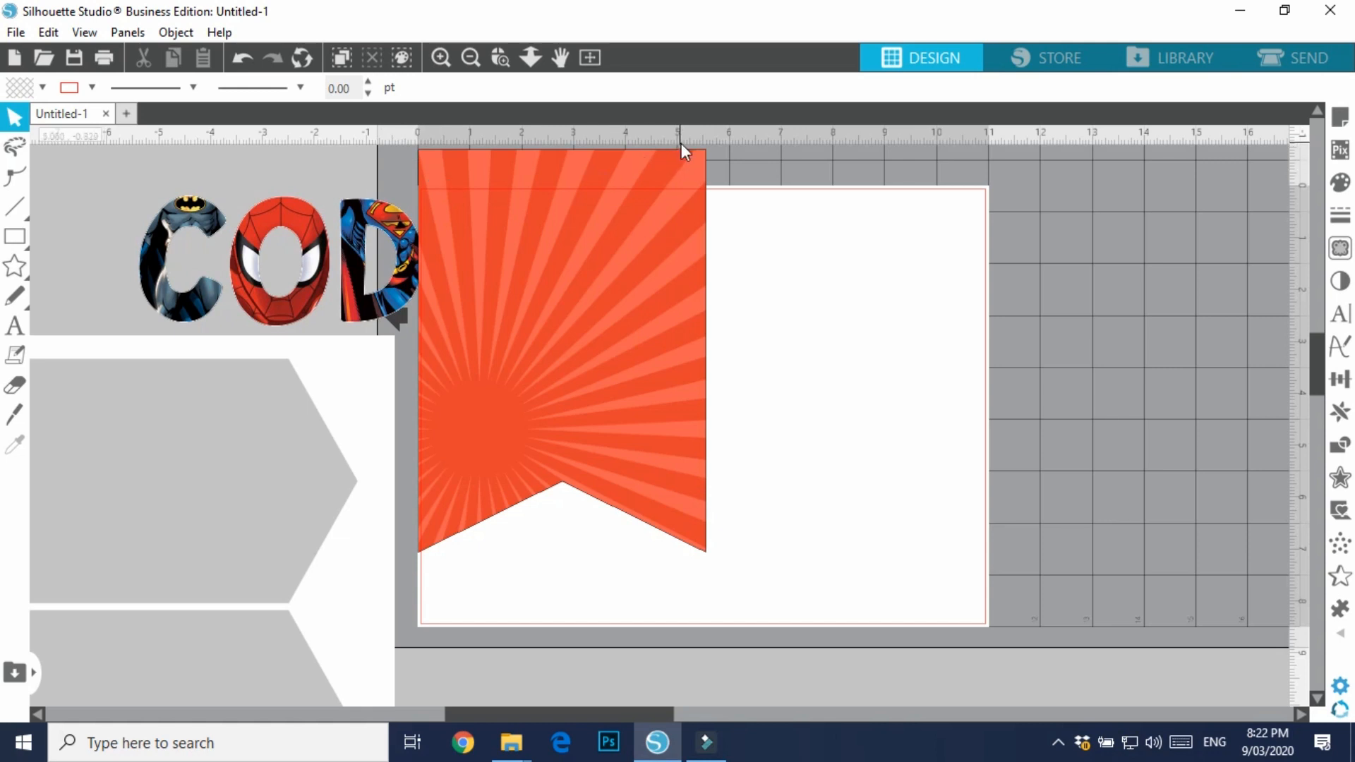
left_click_drag(599, 278, 747, 317)
key("Escape")
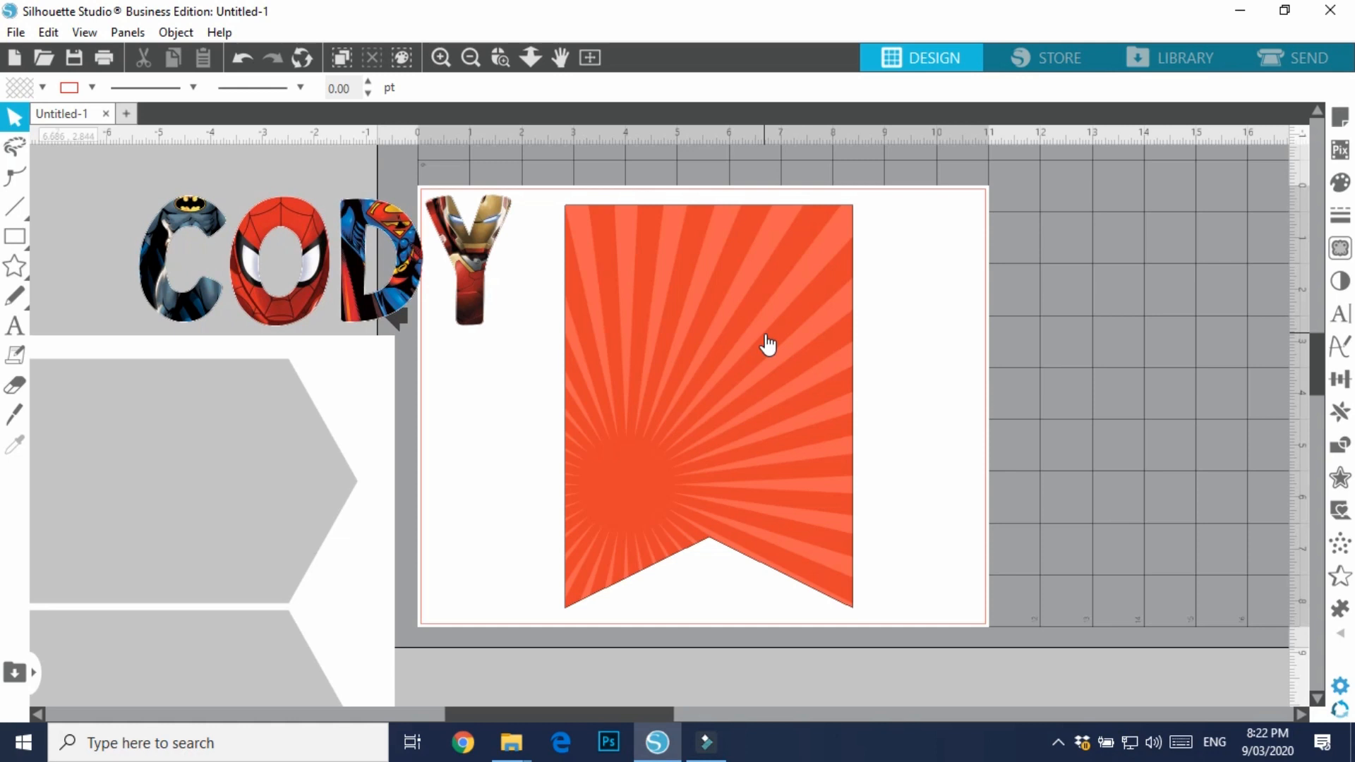
left_click(765, 338)
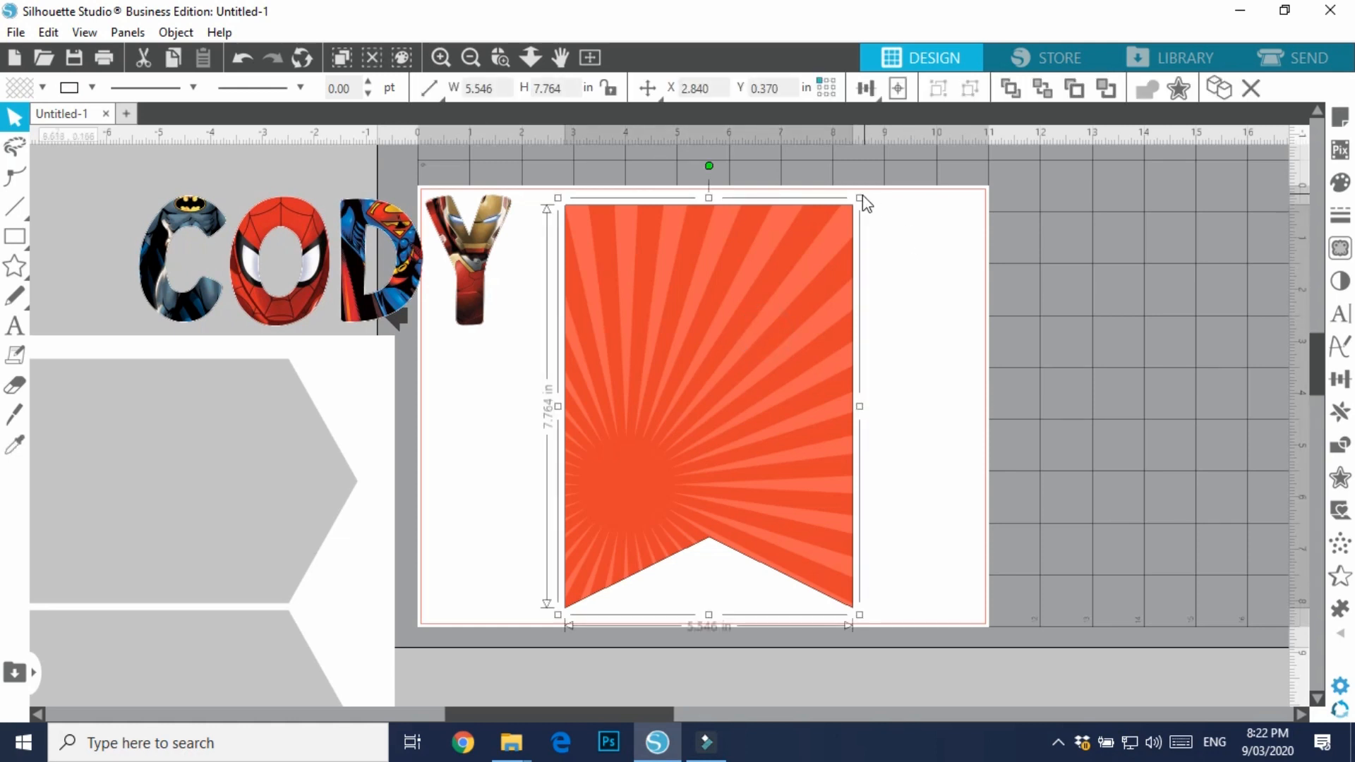
left_click_drag(859, 196, 731, 380)
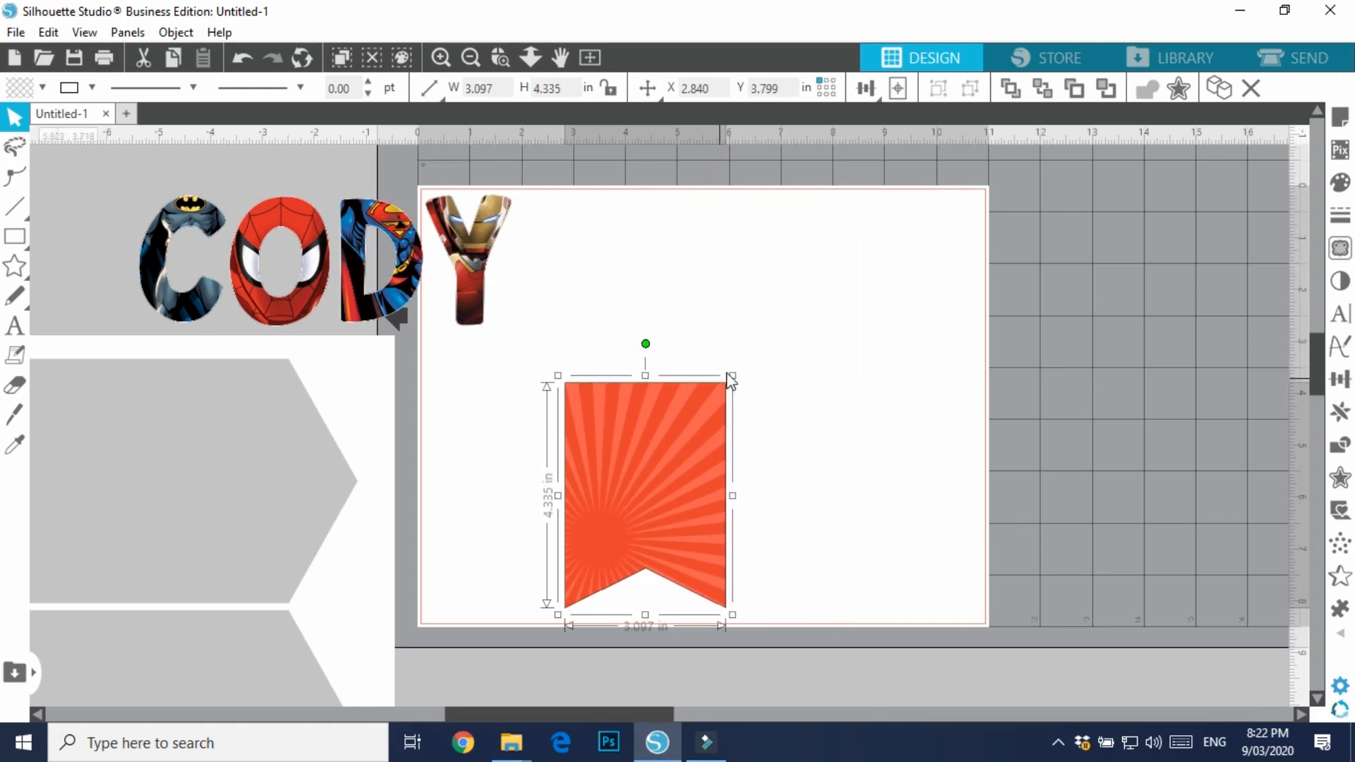
left_click_drag(727, 373, 860, 238)
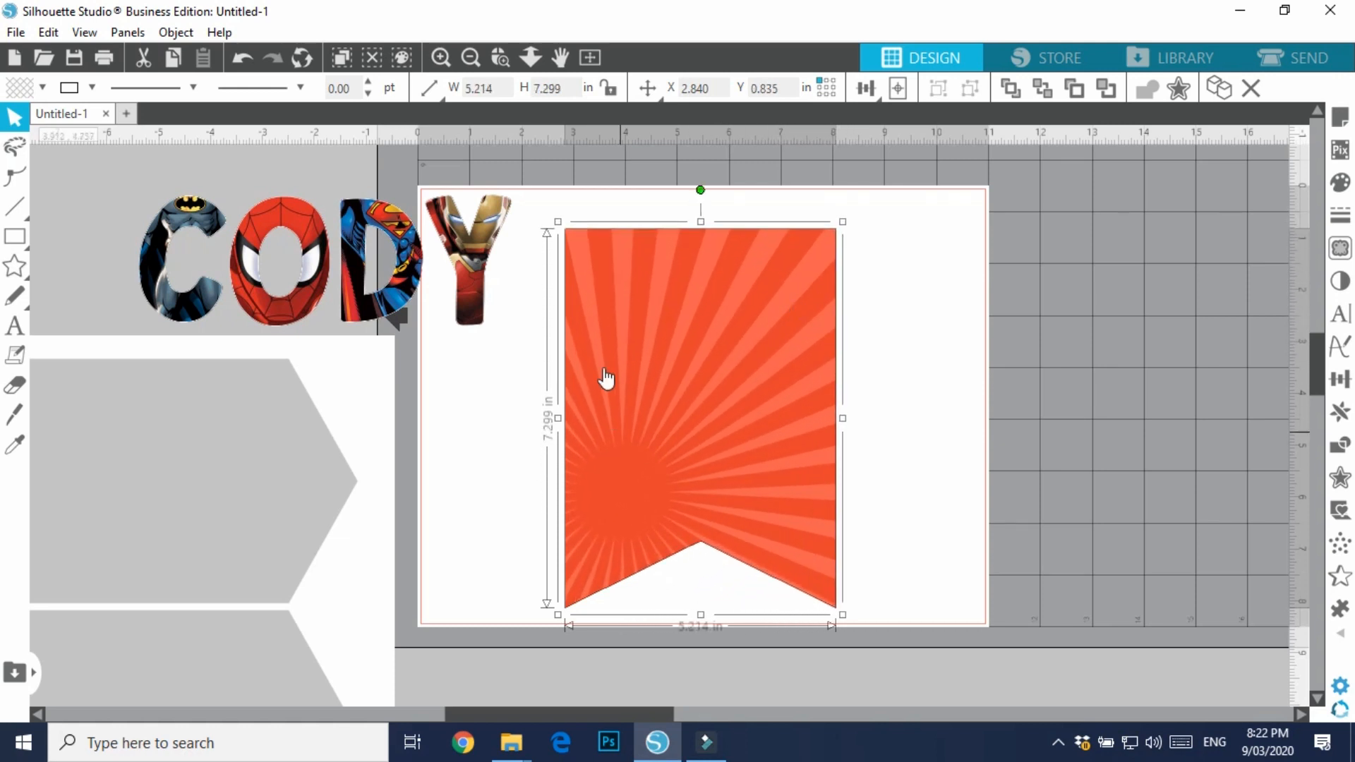
left_click(243, 58)
left_click(992, 388)
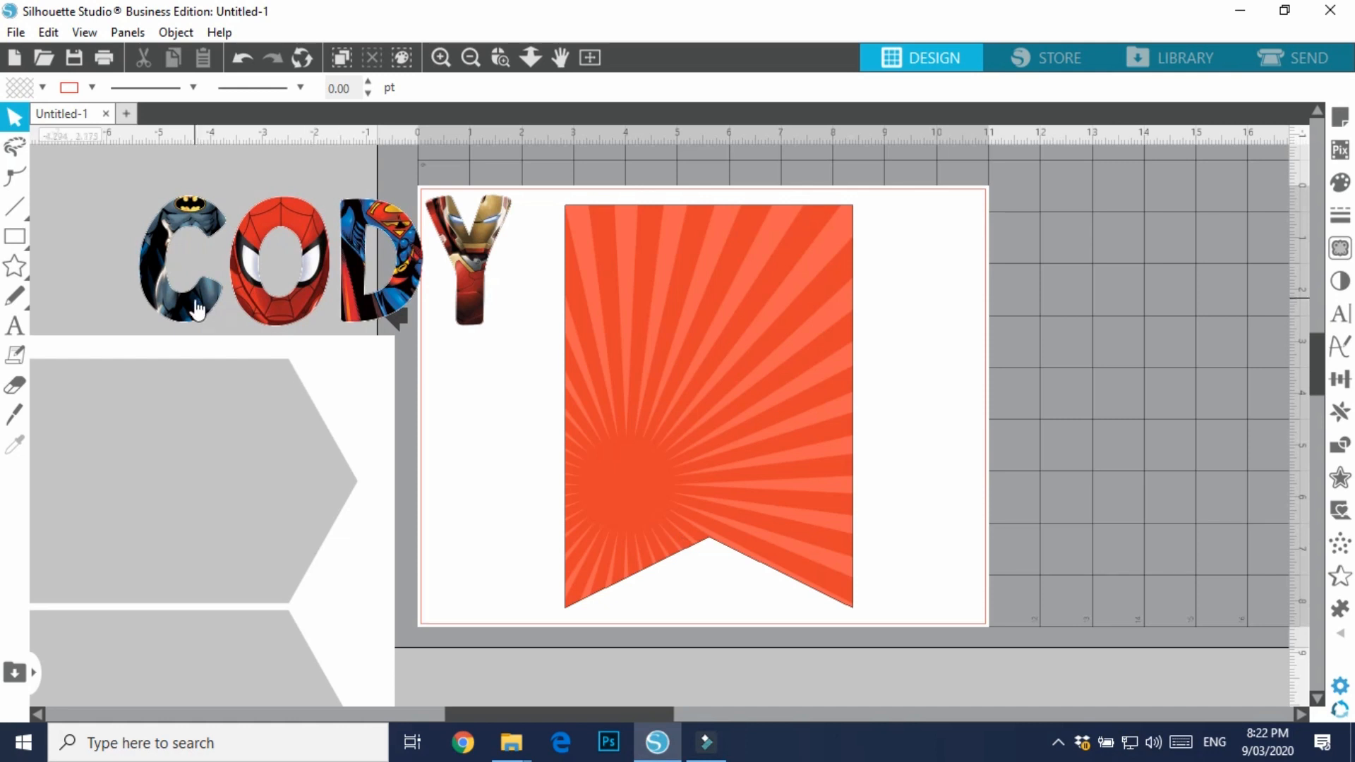
Bring all four superhero letters to the front and move them together onto the sunburst flag
mouse_move(191, 294)
left_mouse_down()
mouse_move(678, 517)
mouse_move(739, 413)
mouse_move(410, 444)
mouse_move(205, 431)
mouse_move(194, 308)
left_mouse_up()
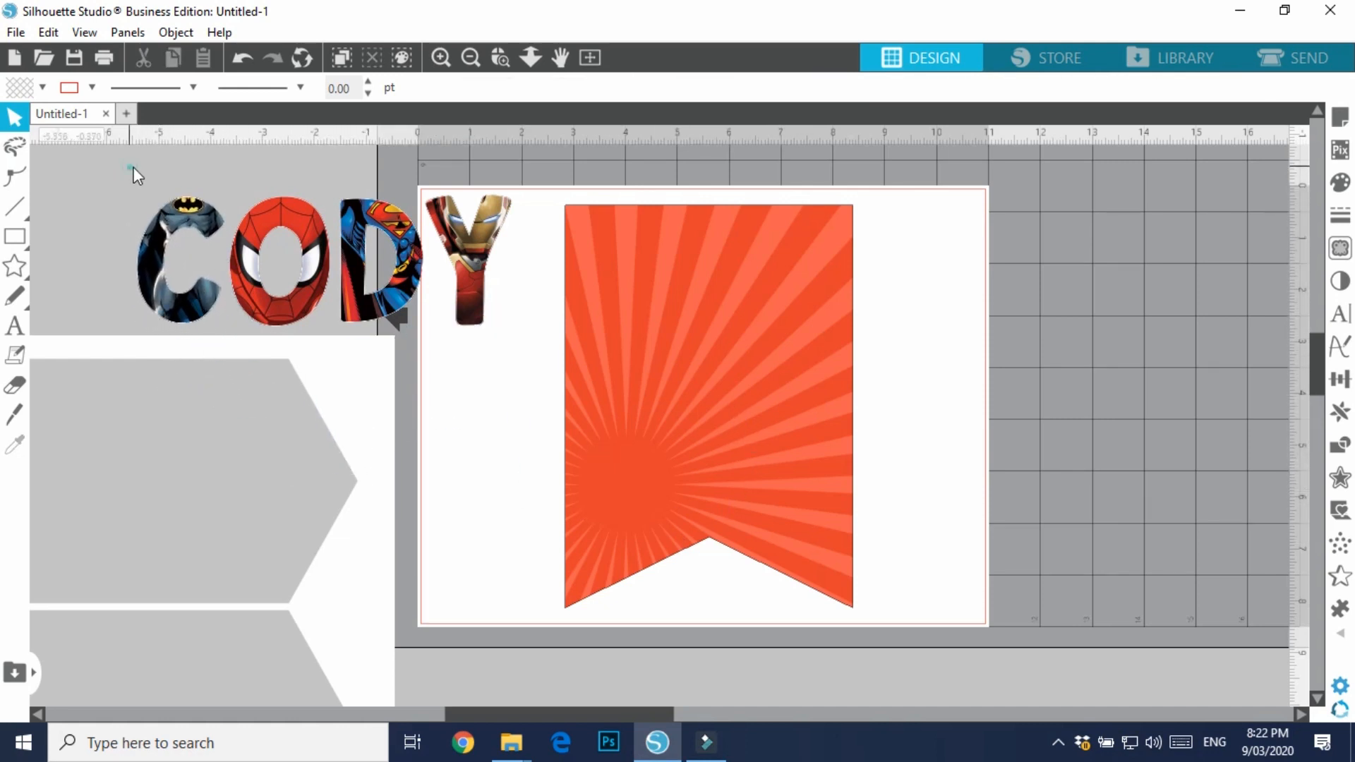
left_click_drag(134, 170, 506, 301)
right_click(472, 273)
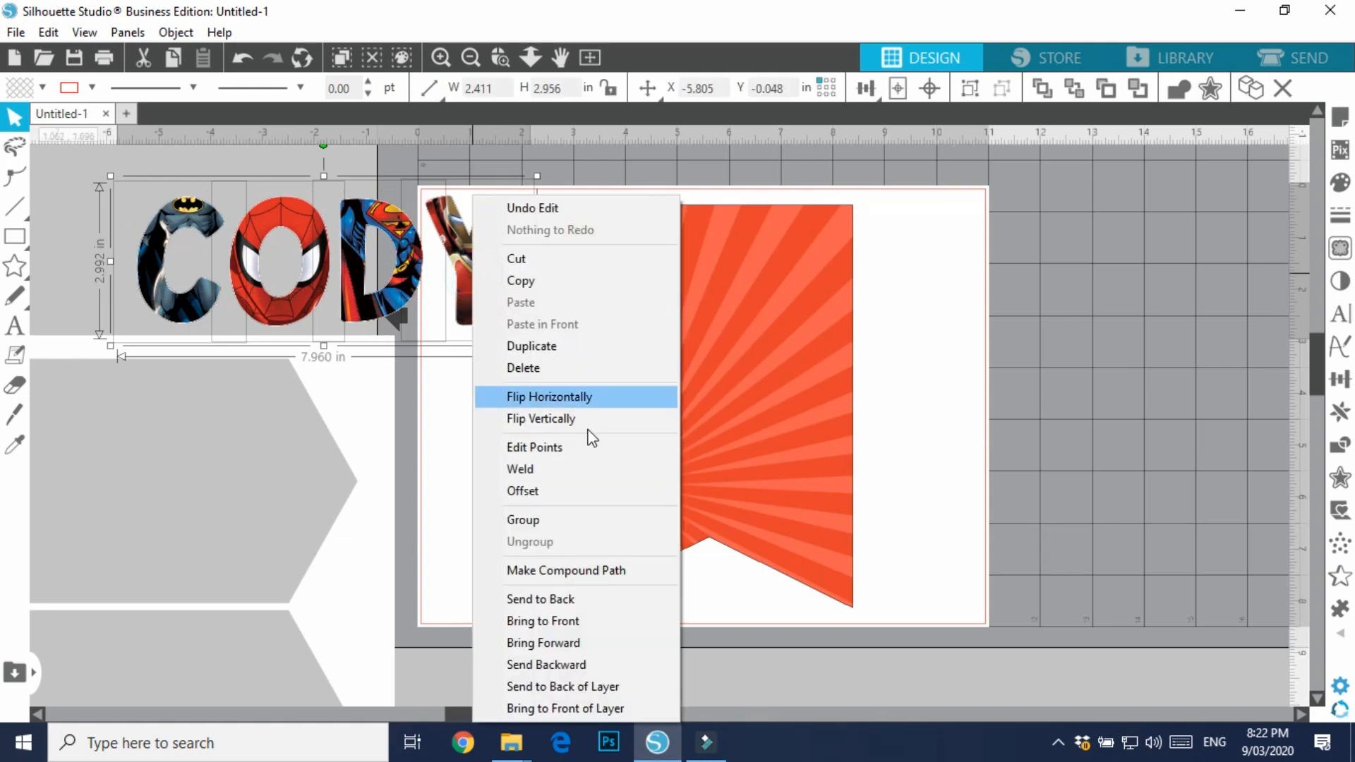
left_click(514, 624)
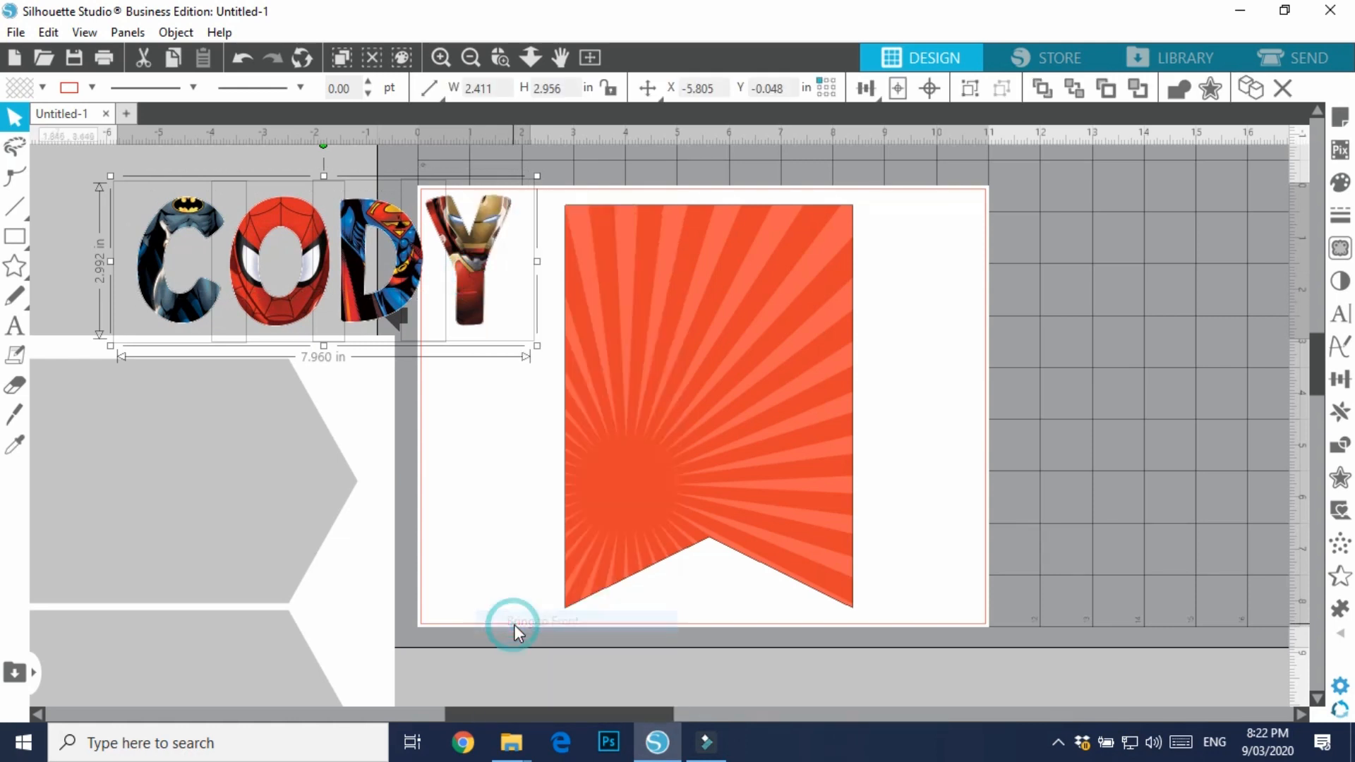
left_click_drag(480, 310, 769, 383)
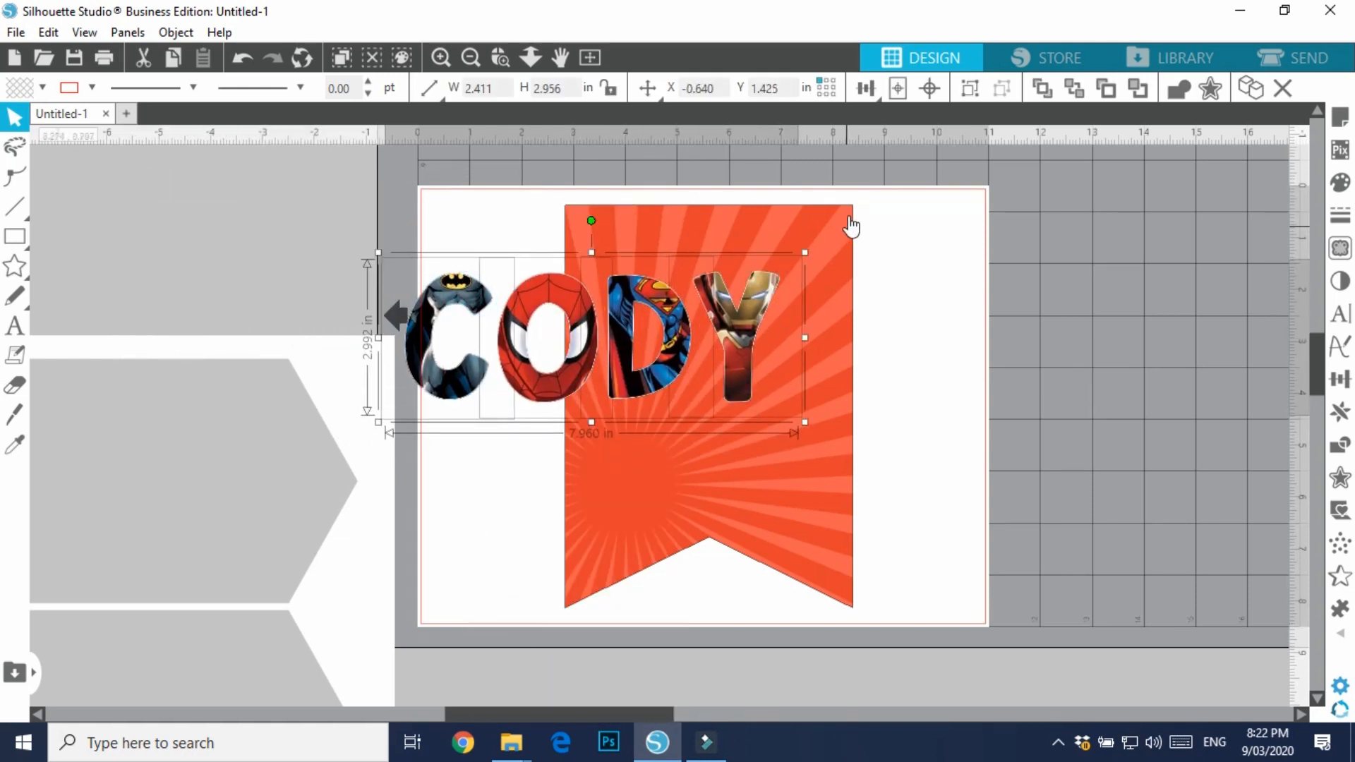
Enlarge the four letters together to about 15 in wide and shift them slightly upward over the flag
left_click_drag(808, 441, 1121, 679)
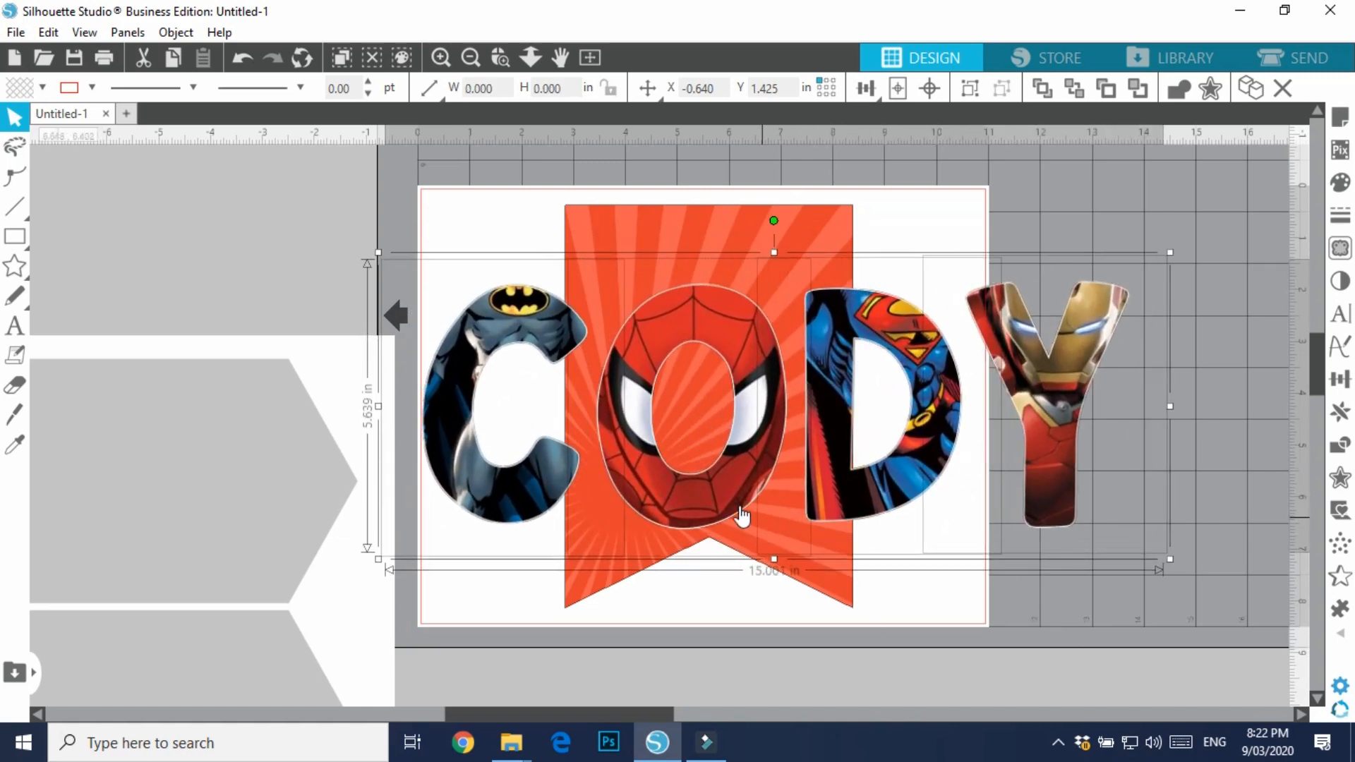
left_click_drag(738, 512, 747, 463)
left_click(268, 218)
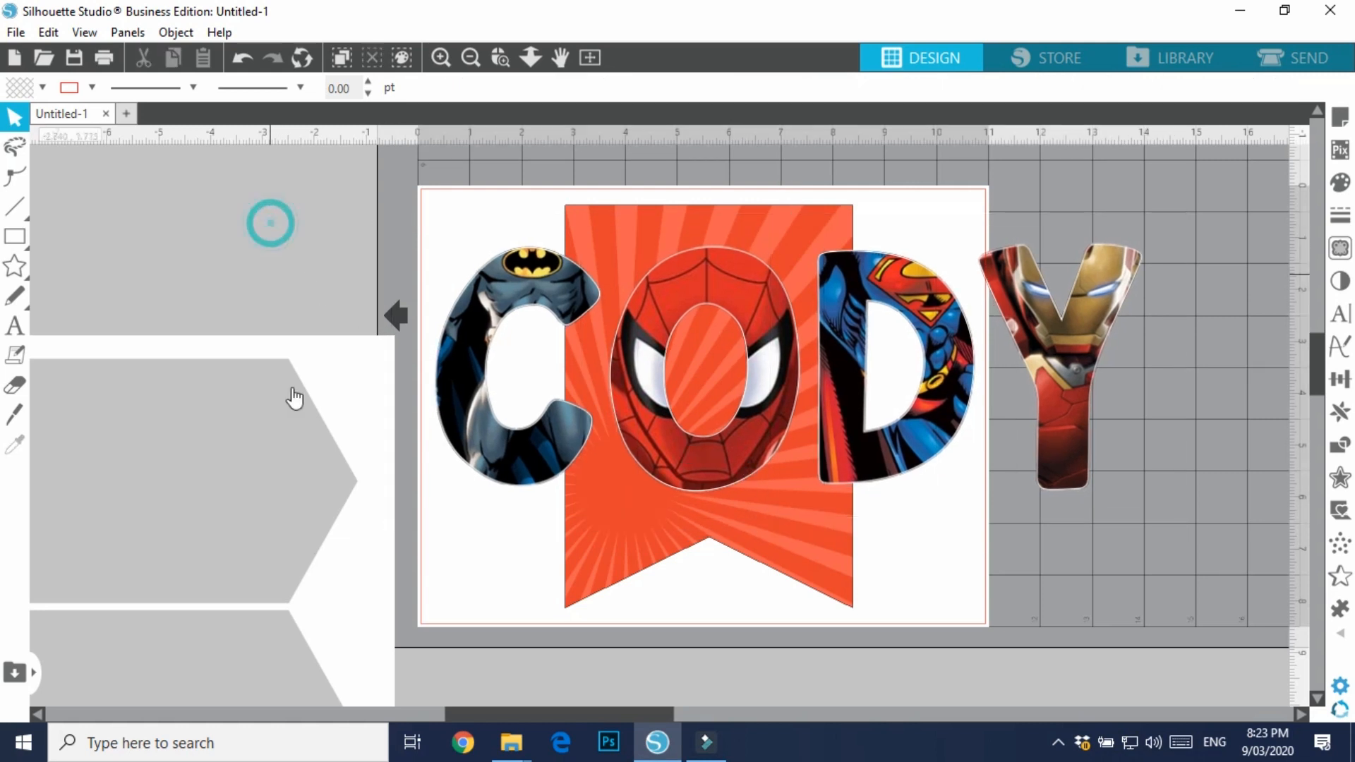
Move the grey banner image lower, and set the O, D and Y letters aside in the space left of the page
left_click_drag(371, 427, 345, 520)
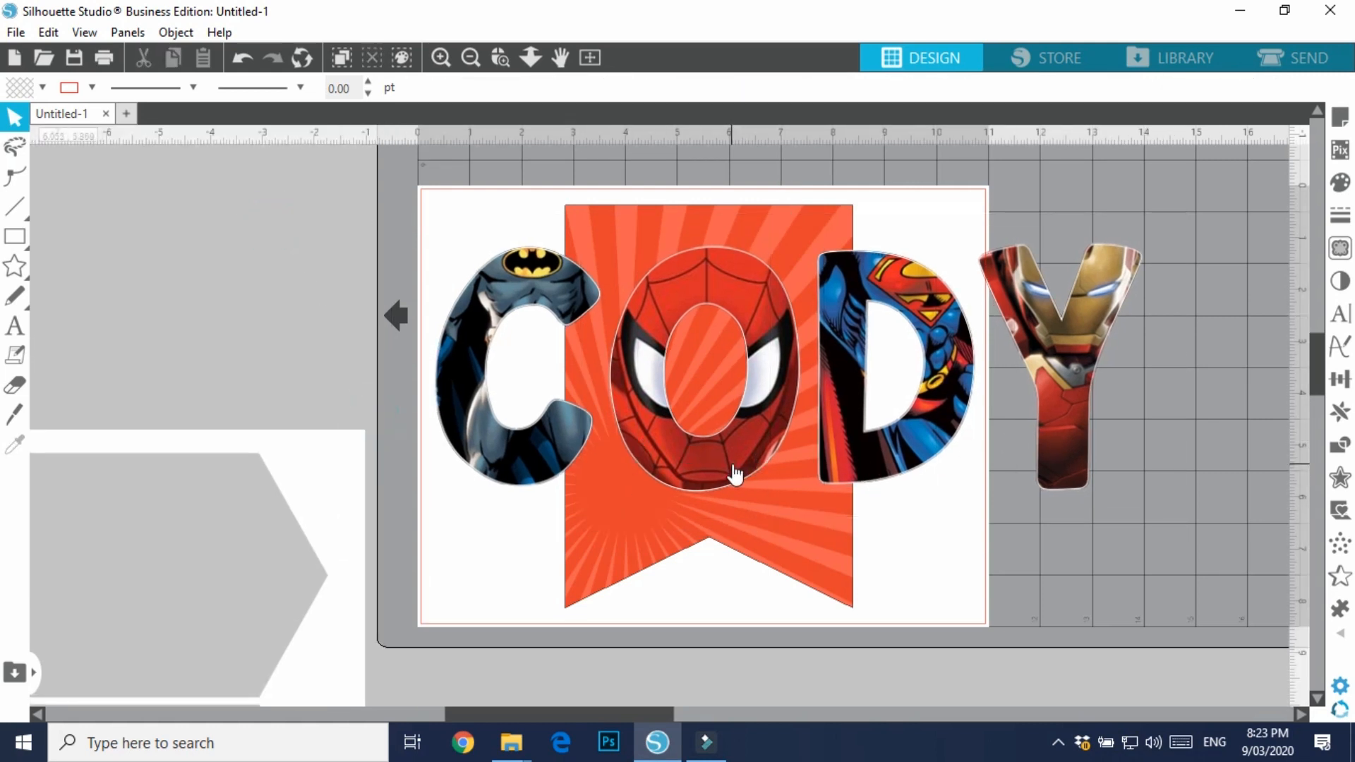
left_click_drag(734, 469, 285, 337)
left_click_drag(937, 430, 196, 354)
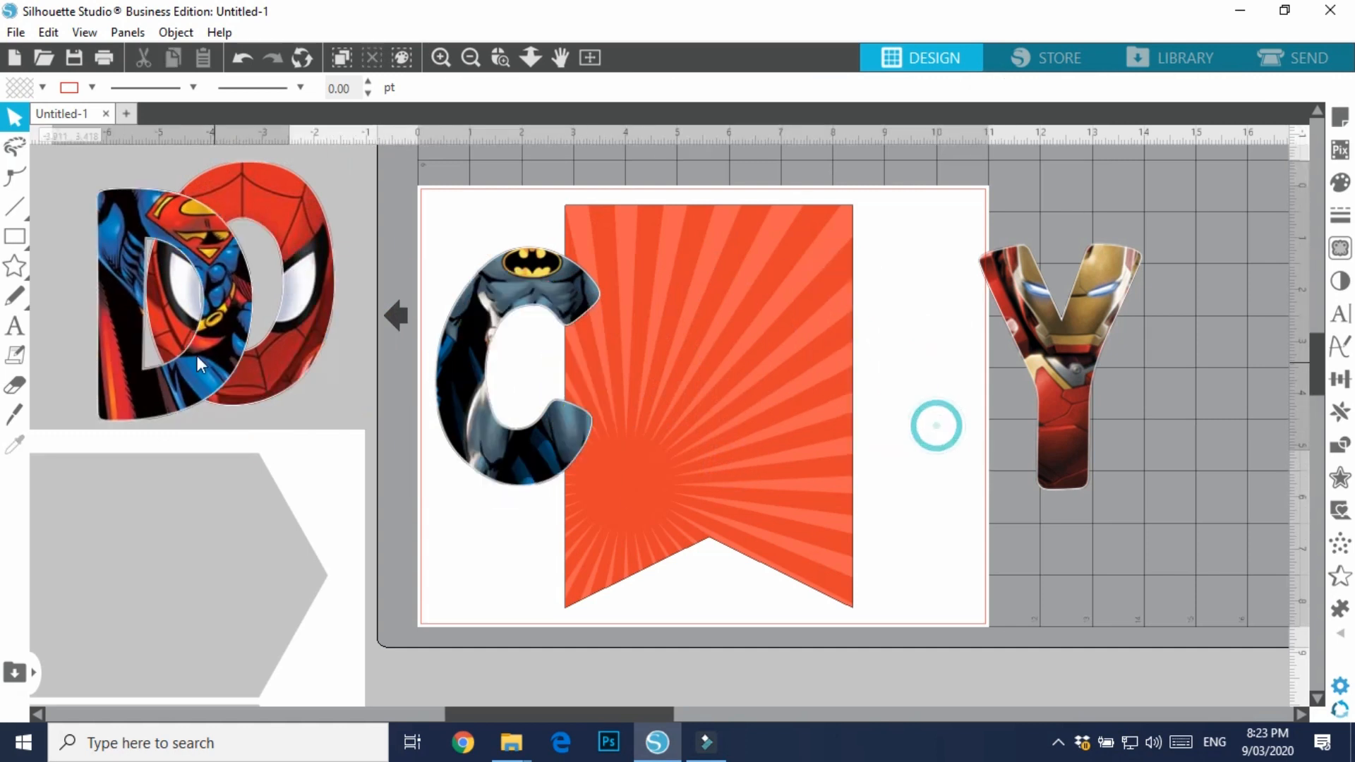
left_click(1235, 426)
left_click_drag(1081, 428, 250, 353)
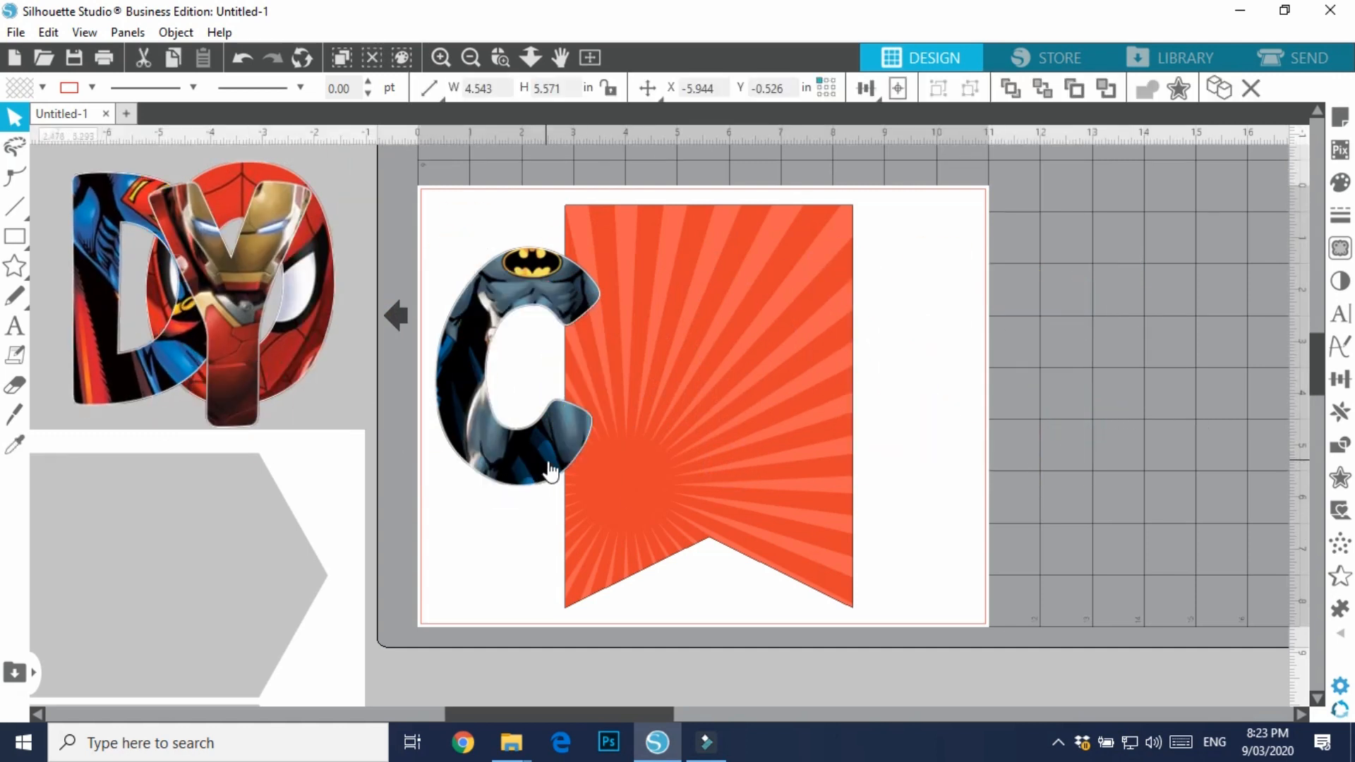
Place the Batman letter C over the middle of the sunburst flag
left_click_drag(536, 452, 723, 452)
left_click(906, 398)
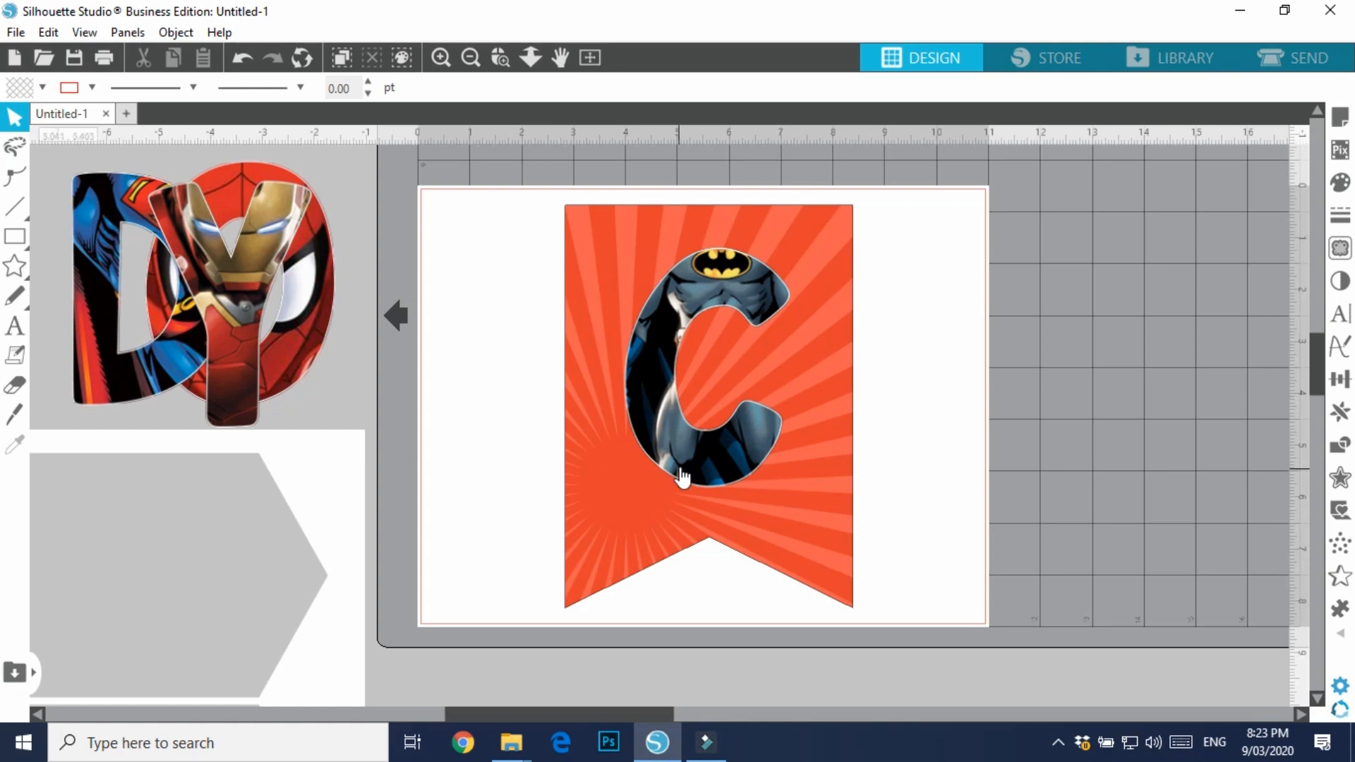
mouse_move(592, 437)
left_mouse_down()
mouse_move(484, 401)
mouse_move(592, 438)
mouse_move(599, 427)
left_mouse_up()
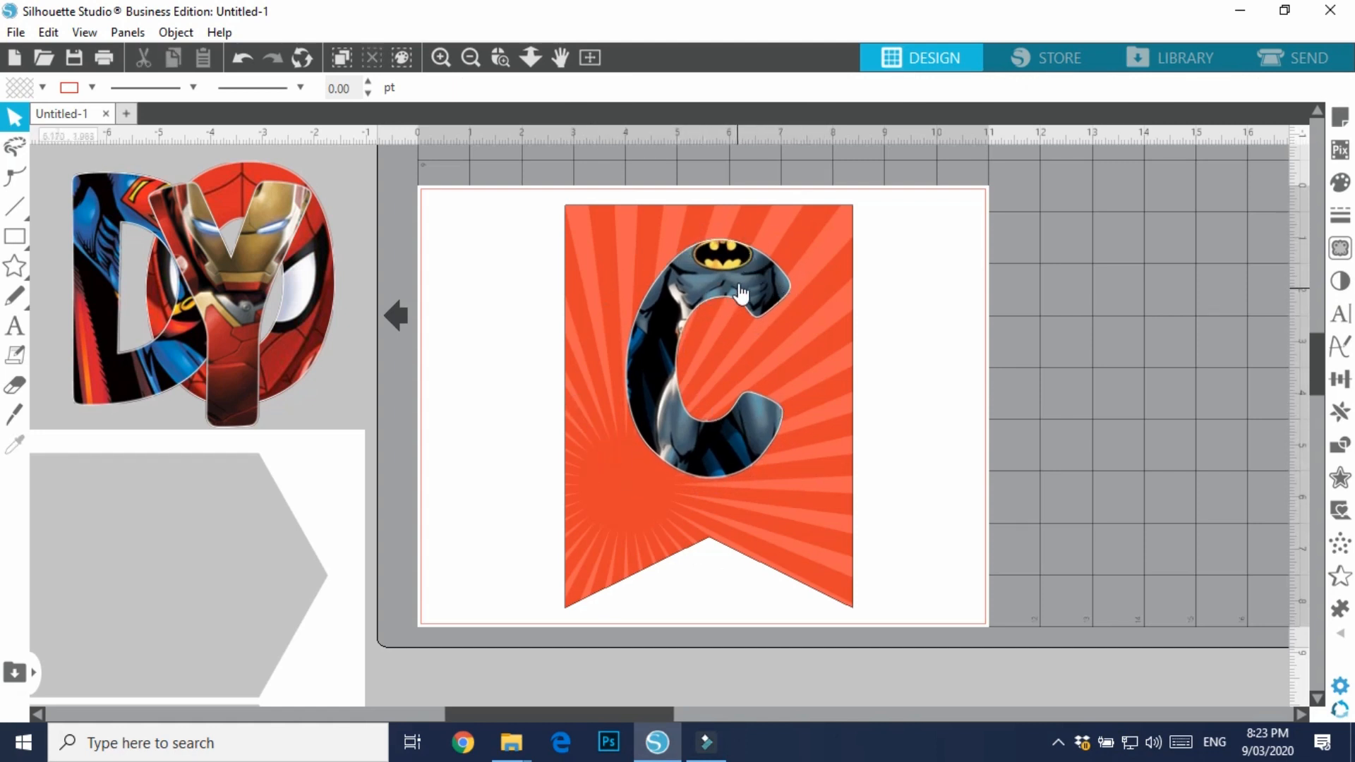
Move the Batman C off the page to the right and shift the sunburst flag toward the page's left side
left_click_drag(732, 283, 1074, 264)
left_click_drag(774, 384, 692, 393)
left_click(1091, 498)
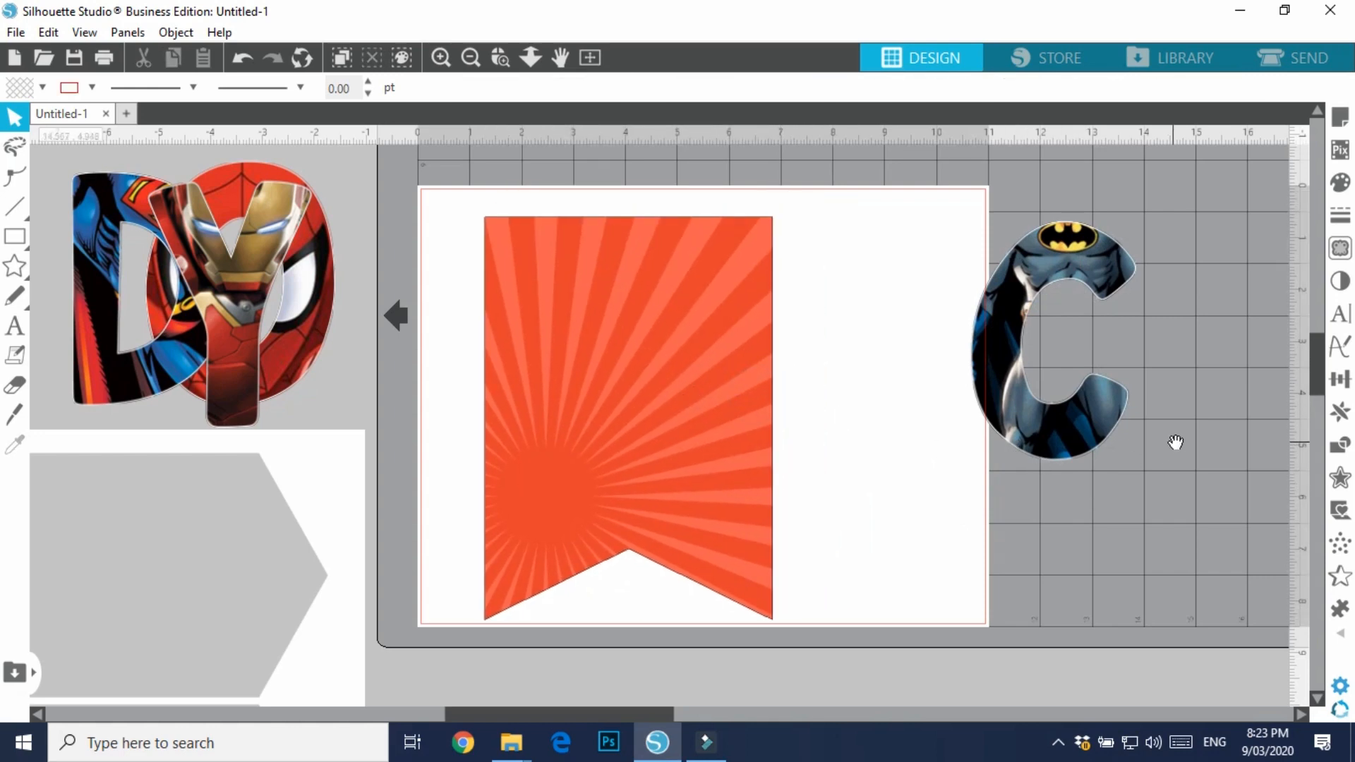
Try to create an offset around the untraced Batman C image
left_click_drag(1202, 412, 753, 400)
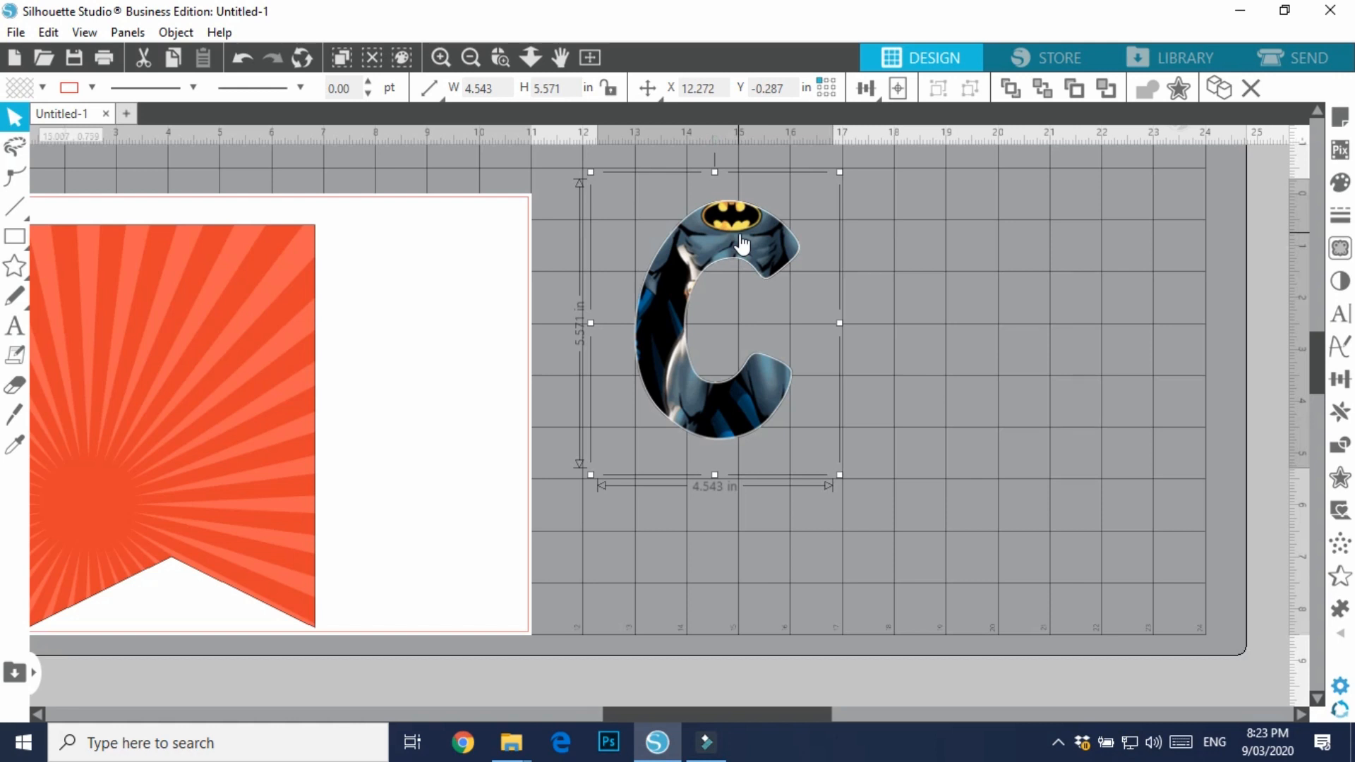
left_click(1180, 91)
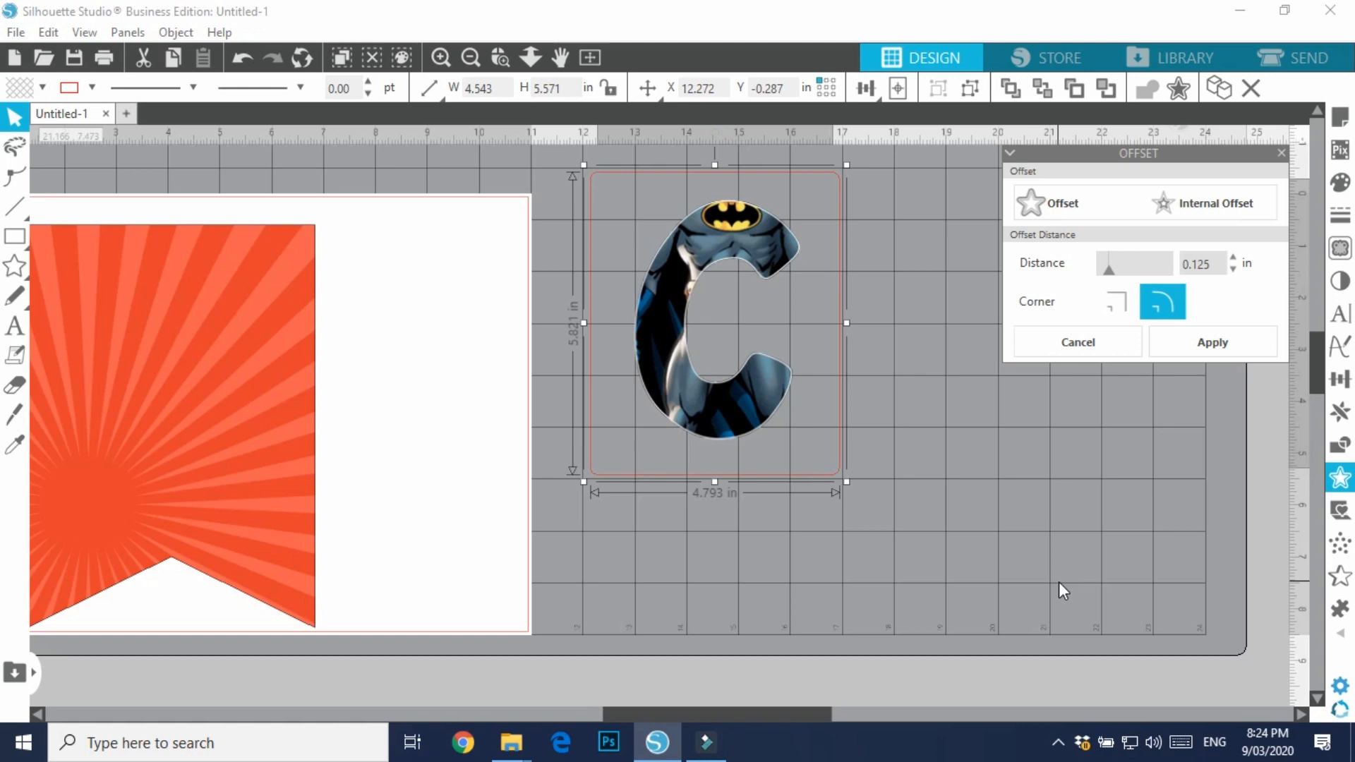
left_click(755, 485)
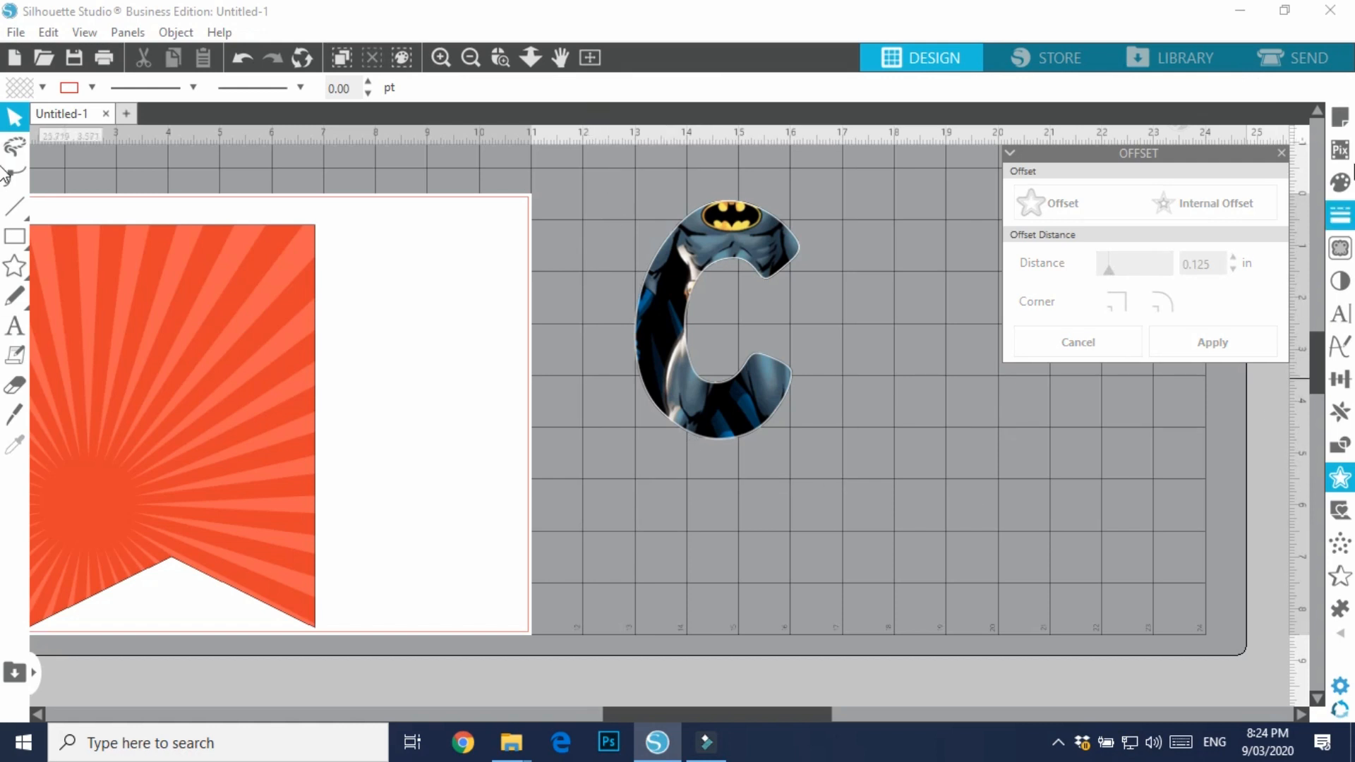
Trace and detach the Batman C from its image using a threshold of 100%
left_click(1340, 248)
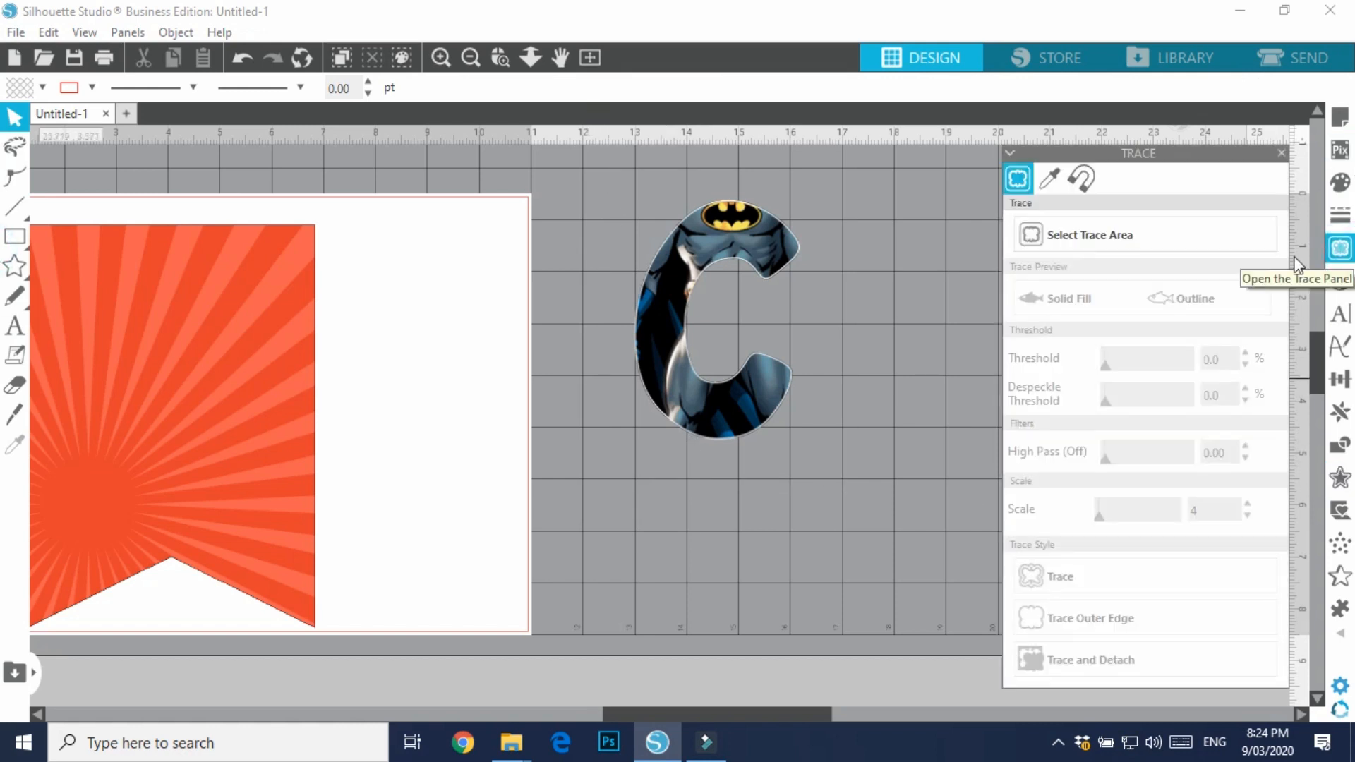
left_click(1113, 243)
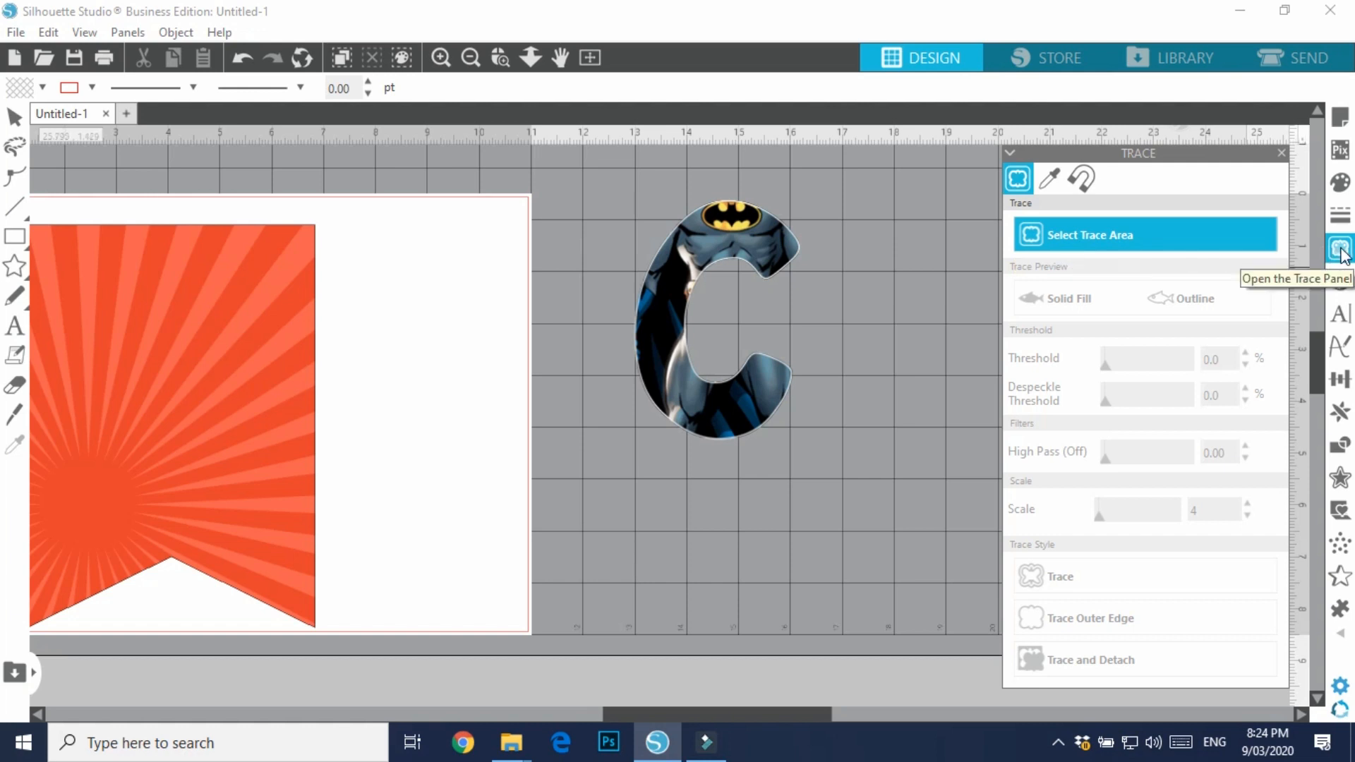
left_click(1109, 247)
mouse_move(612, 169)
left_mouse_down()
mouse_move(776, 190)
mouse_move(839, 290)
mouse_move(830, 461)
left_mouse_up()
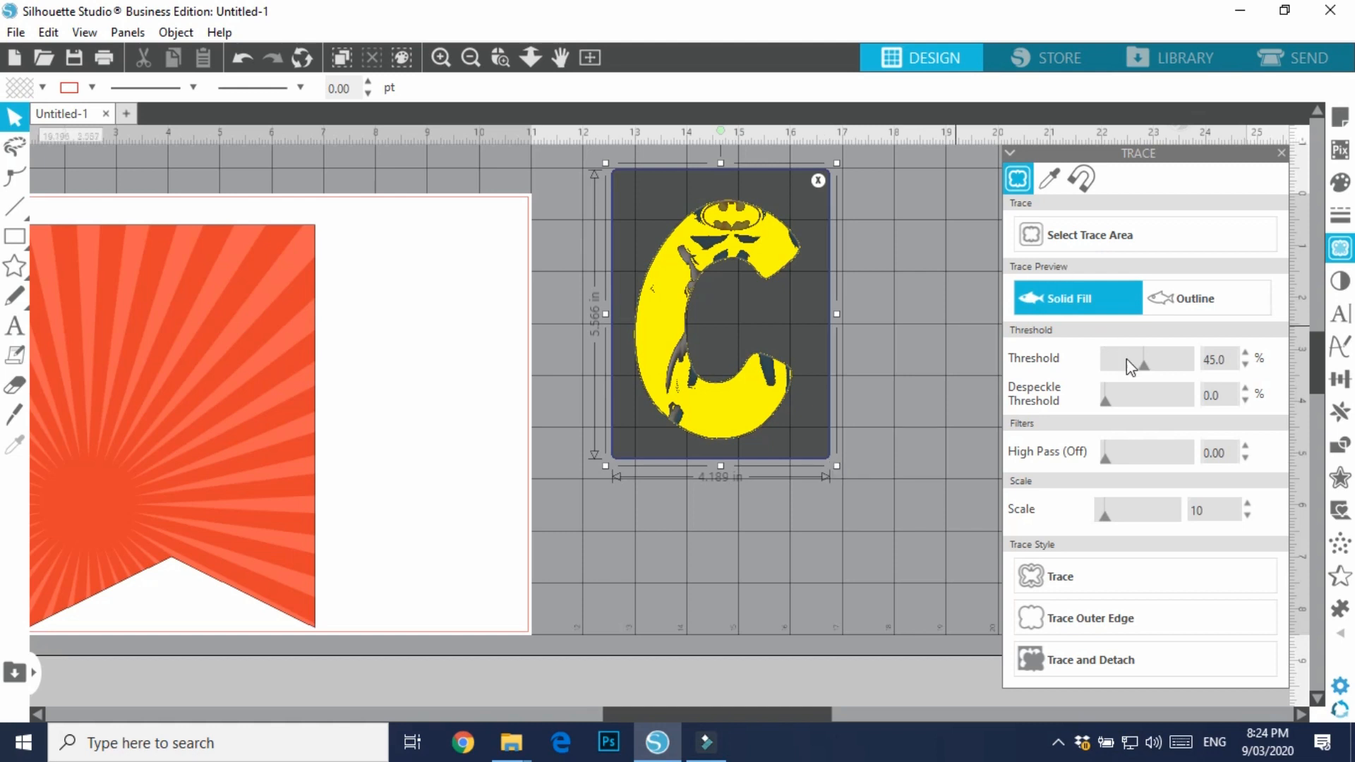
left_click_drag(1144, 366, 1225, 394)
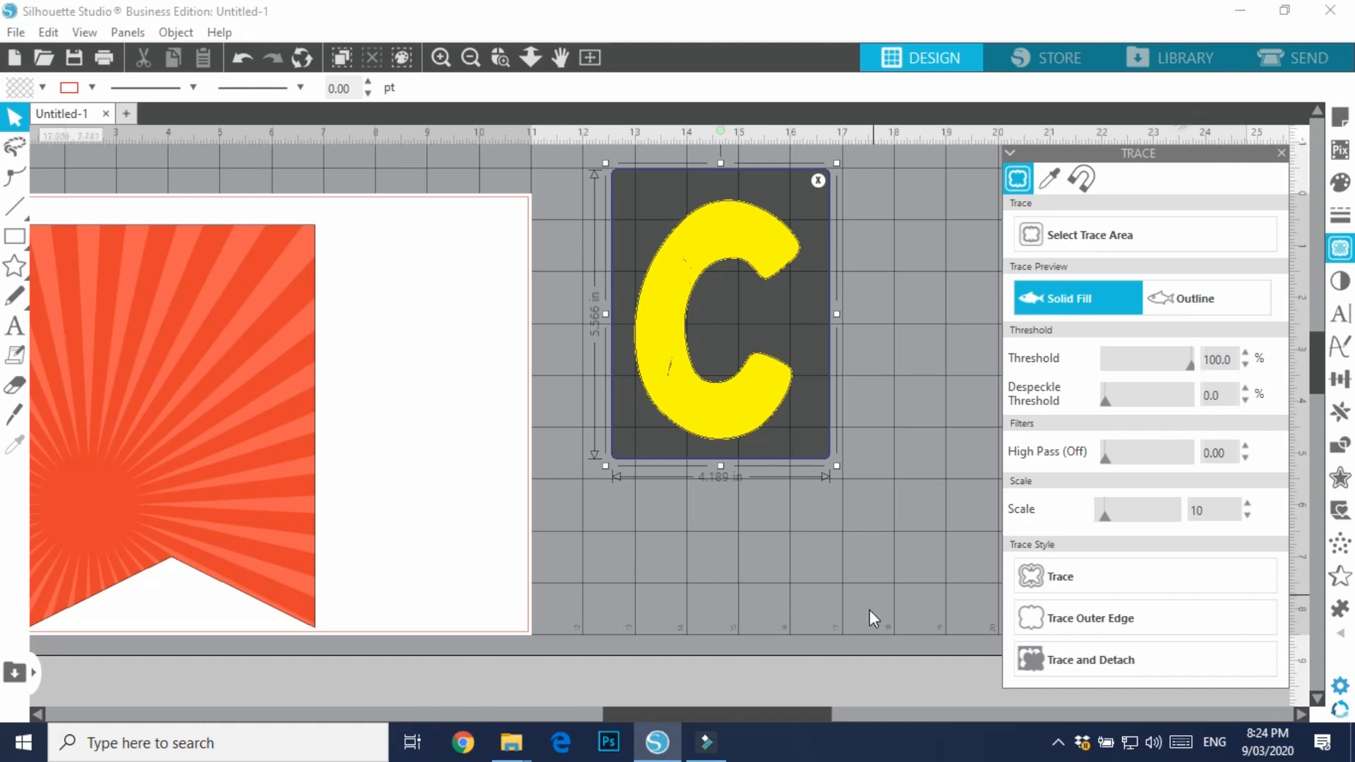
left_click(1129, 662)
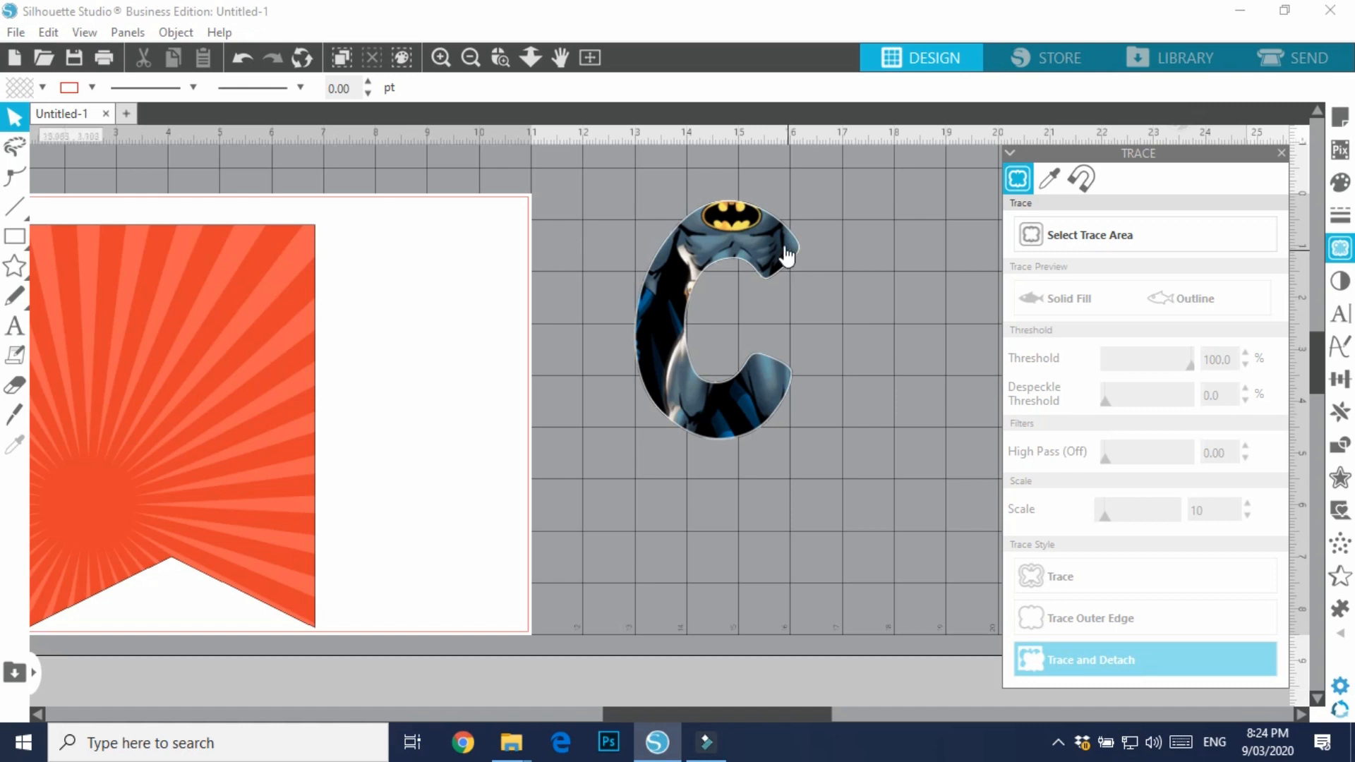
Pull the detached Batman C away from its original image, delete the leftover background, and move the C back to the clear area
mouse_move(782, 244)
left_mouse_down()
mouse_move(613, 386)
mouse_move(484, 288)
left_mouse_up()
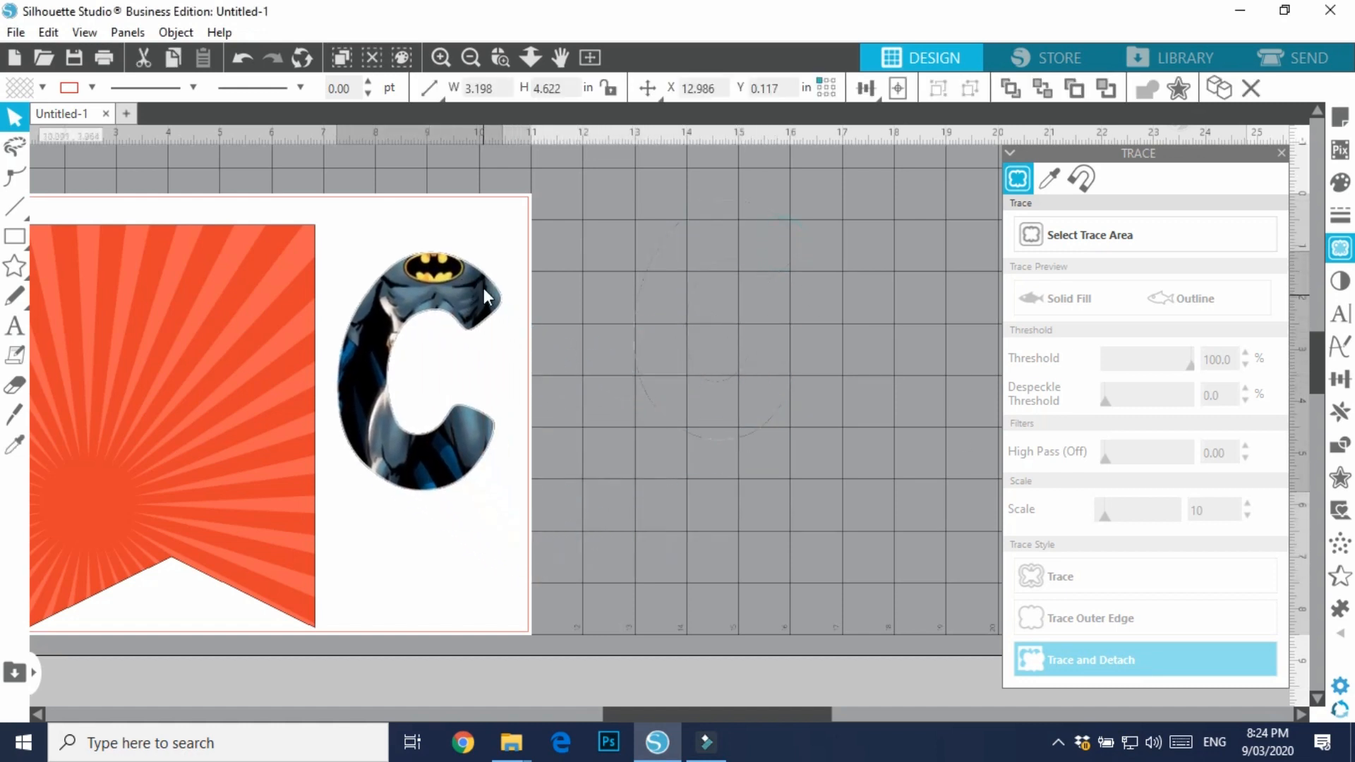
left_click(581, 198)
left_click(575, 166)
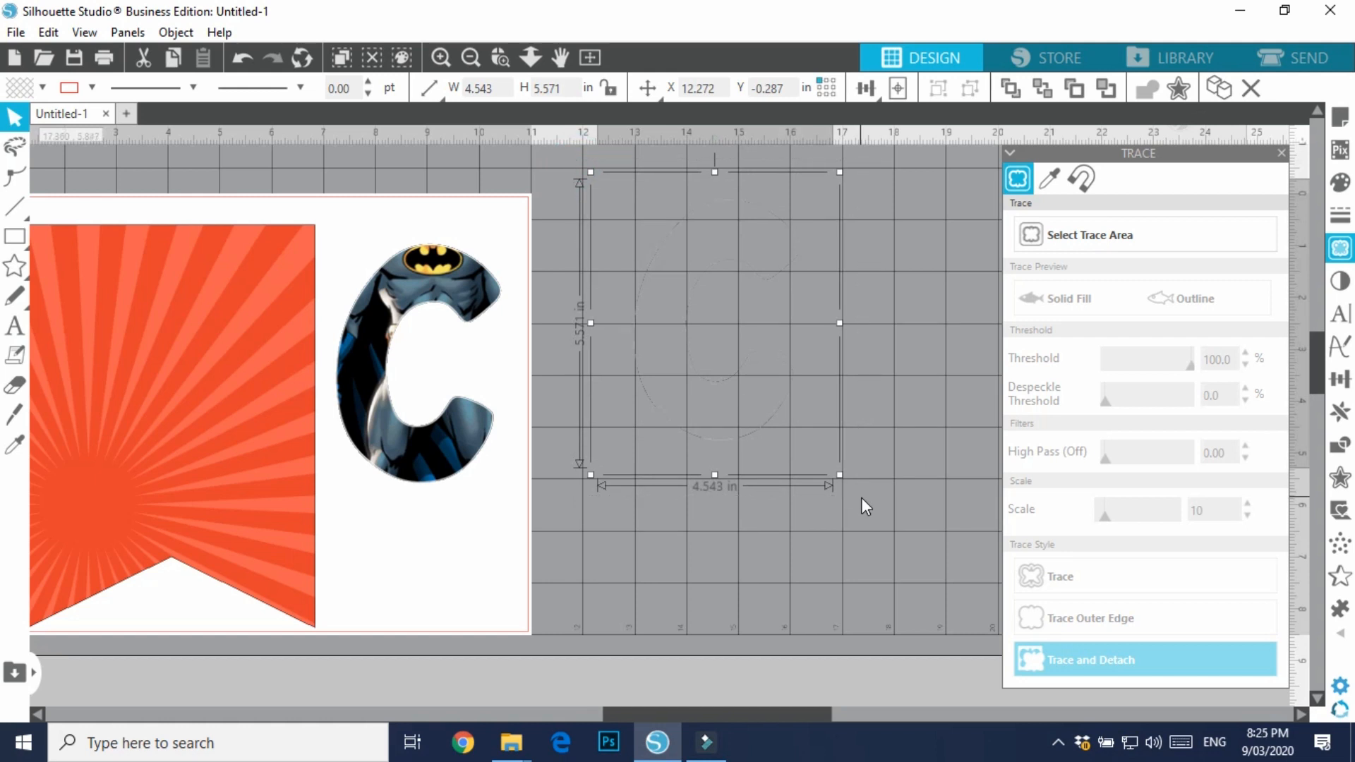
key("Delete")
left_click_drag(423, 262, 721, 257)
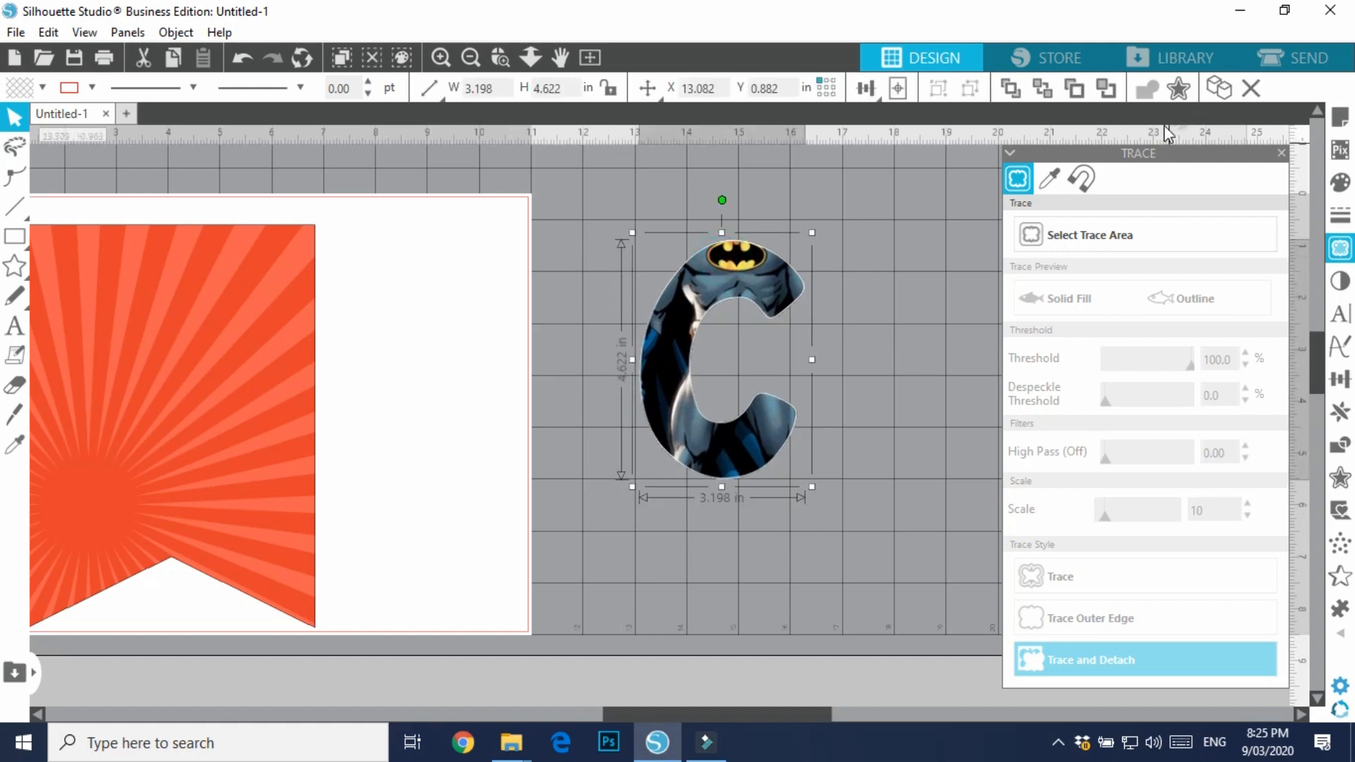
Create an offset around the traced Batman C with a distance of 0.080 in and rounded corners
left_click(1178, 90)
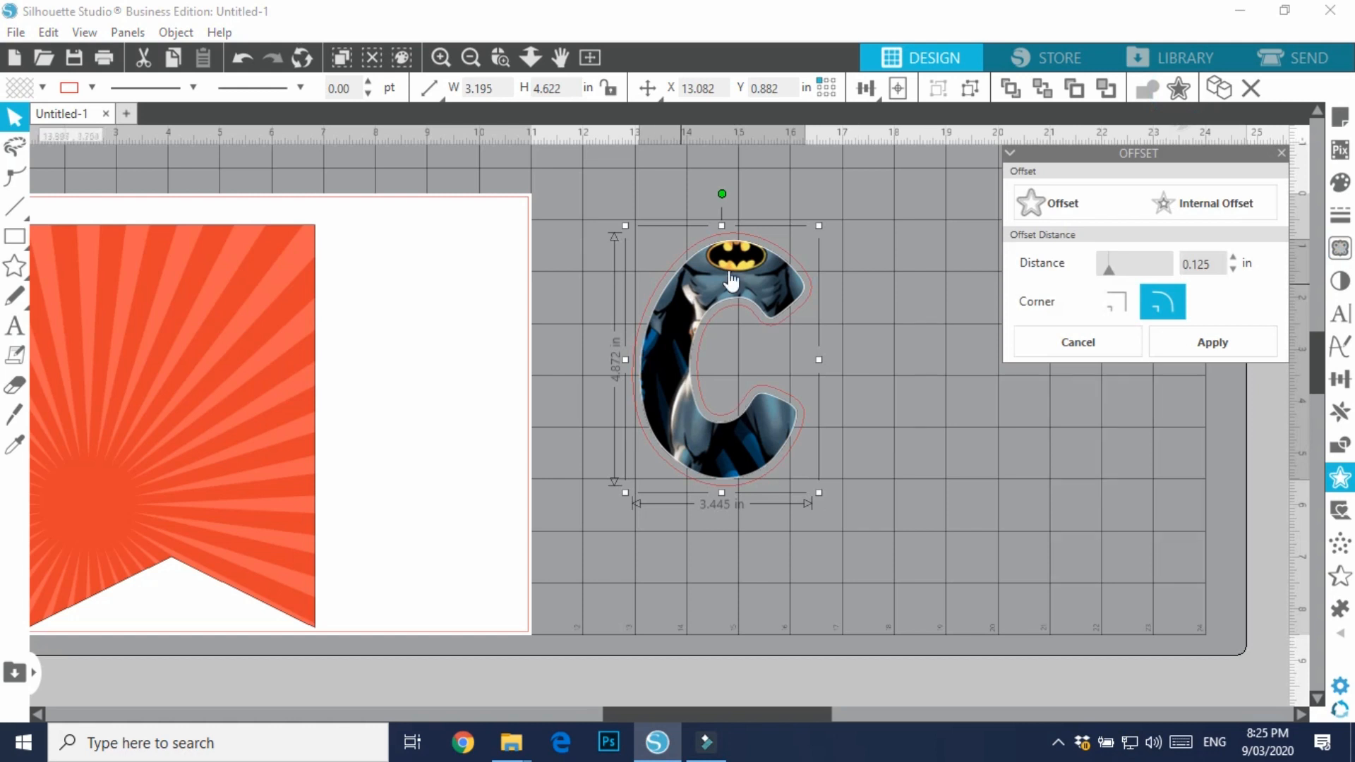
left_click(1233, 269)
left_click(1232, 270)
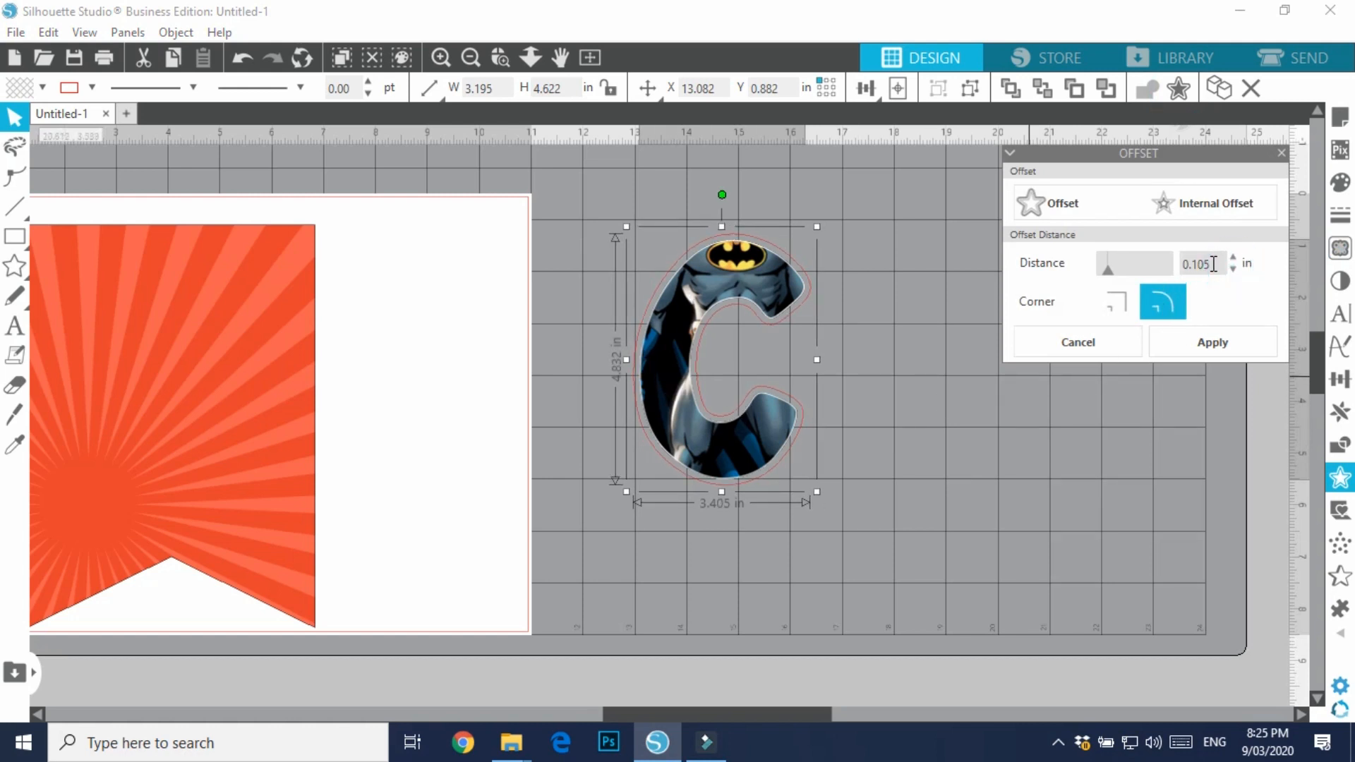
left_click(1200, 263)
type("0")
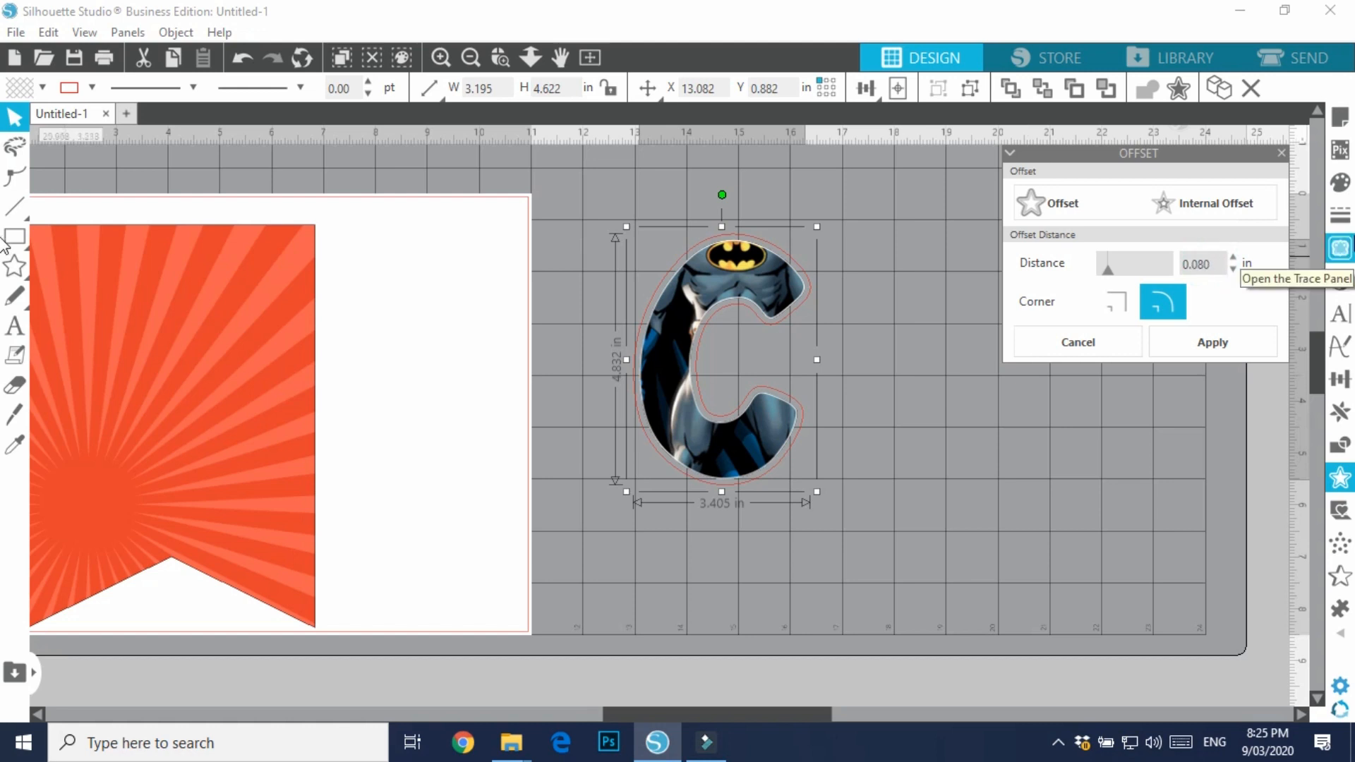
left_click(1223, 334)
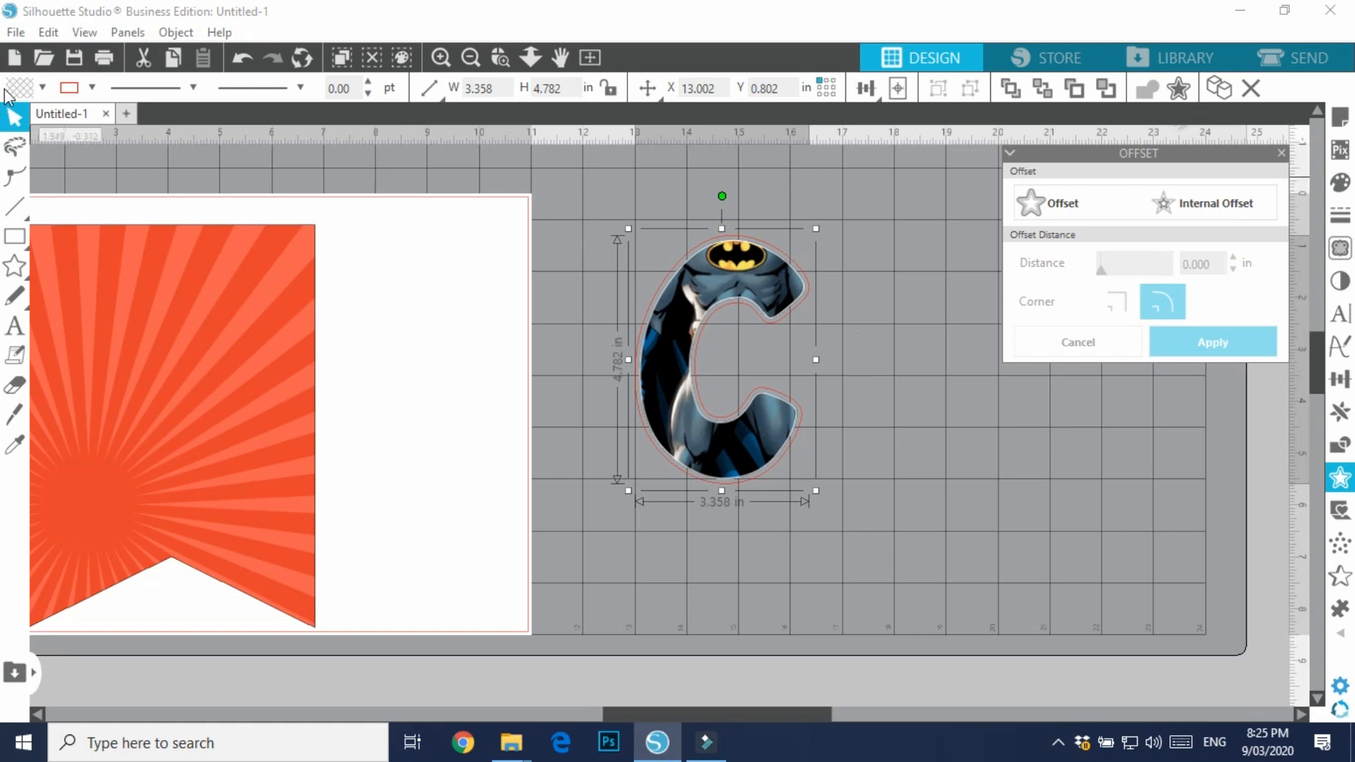
Give the offset shape around the Batman C a white fill and a white line colour
left_click(42, 87)
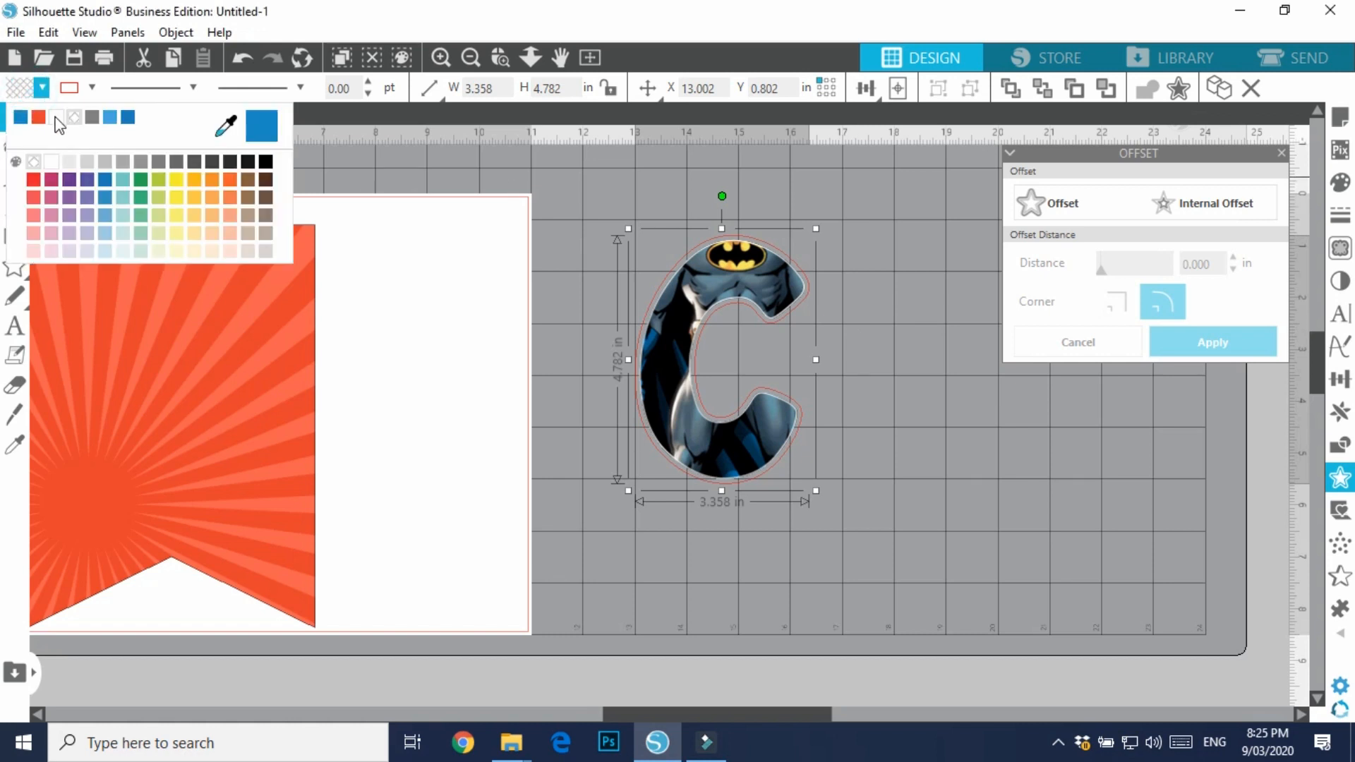
left_click(55, 116)
left_click(78, 88)
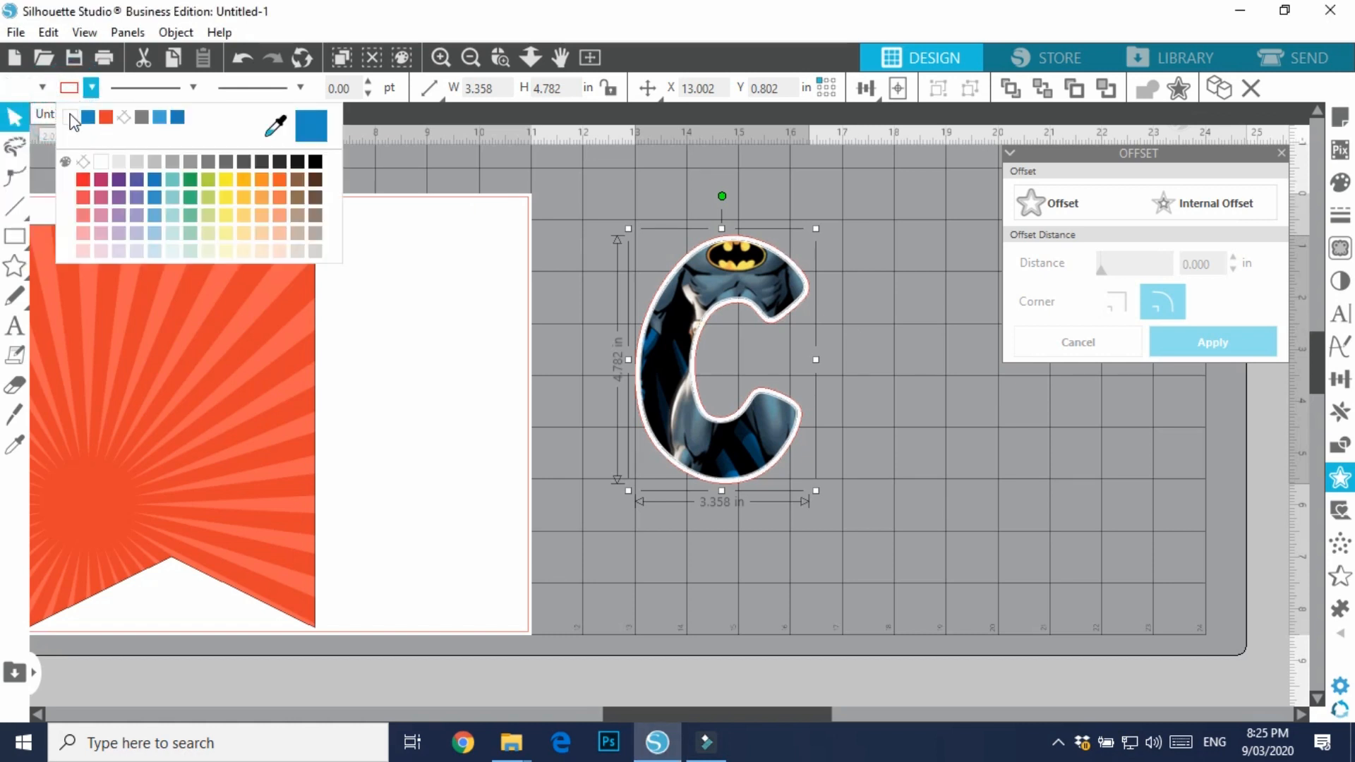
left_click(70, 117)
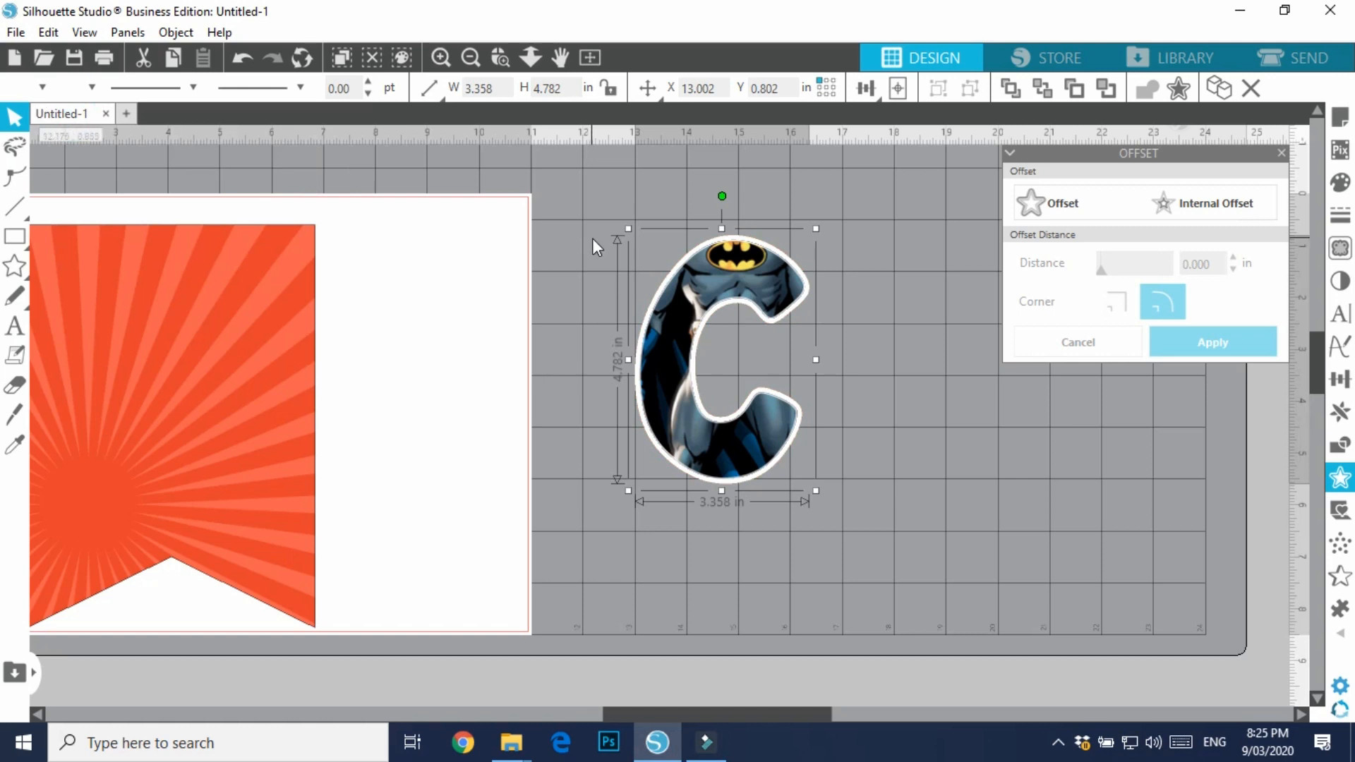
left_click(913, 488)
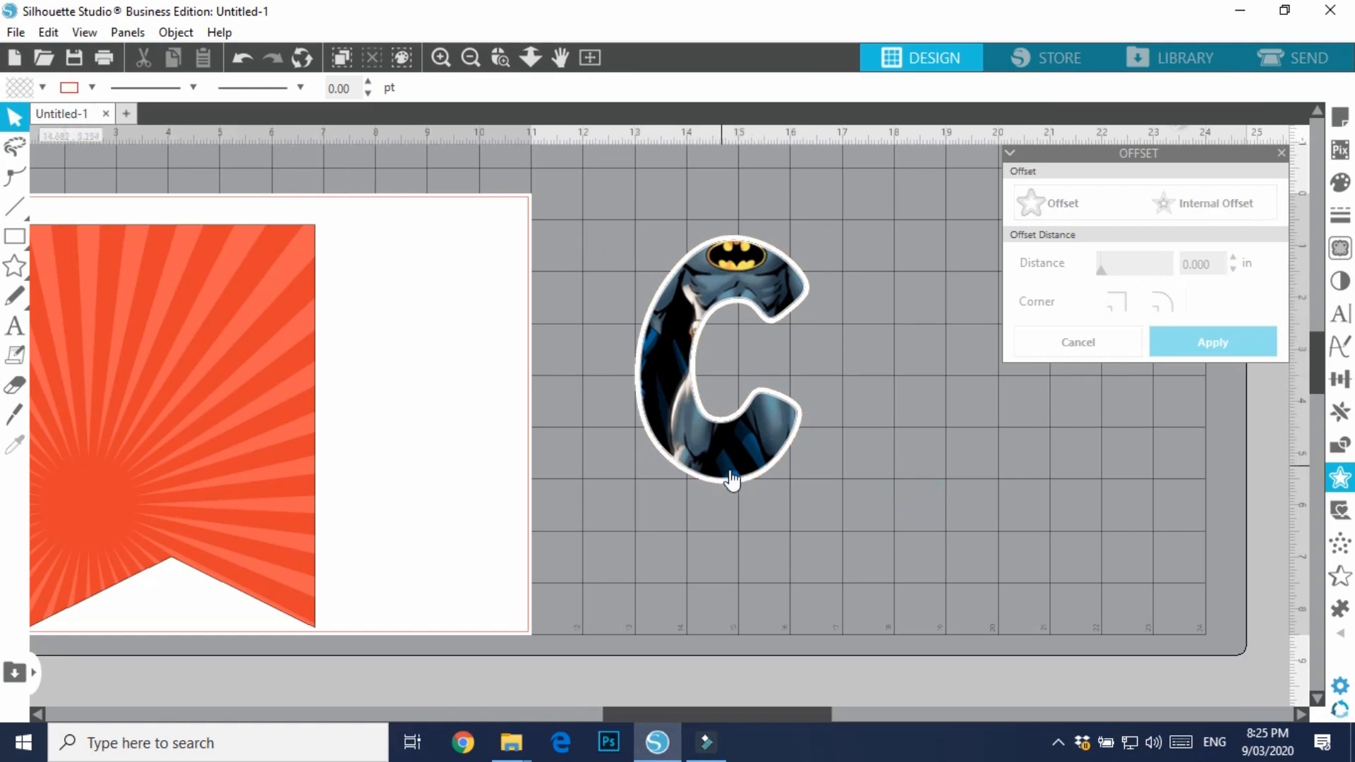
Undo the accidental shift of the Batman C, and group the letter with its white offset
mouse_move(716, 457)
left_mouse_down()
mouse_move(750, 481)
mouse_move(947, 511)
mouse_move(872, 512)
mouse_move(720, 460)
left_mouse_up()
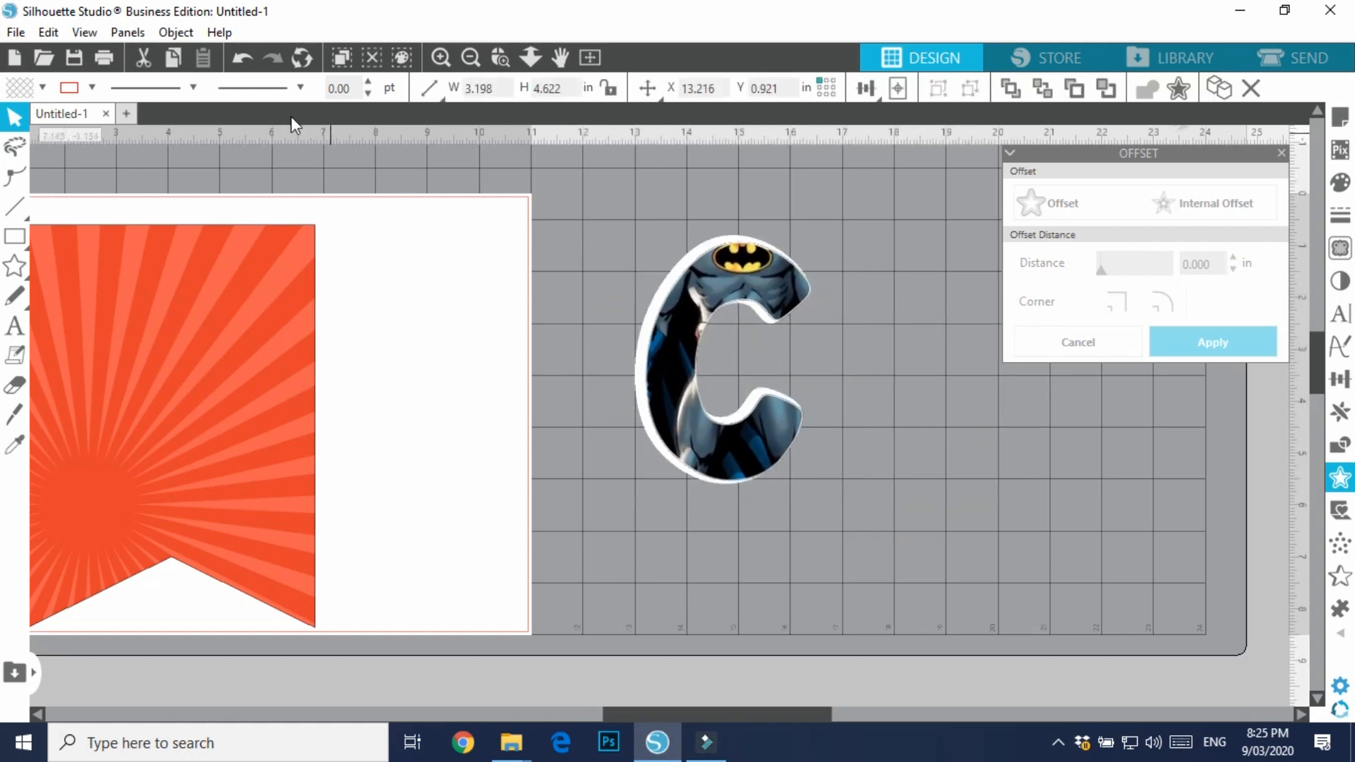
left_click(239, 58)
left_click_drag(850, 242, 828, 530)
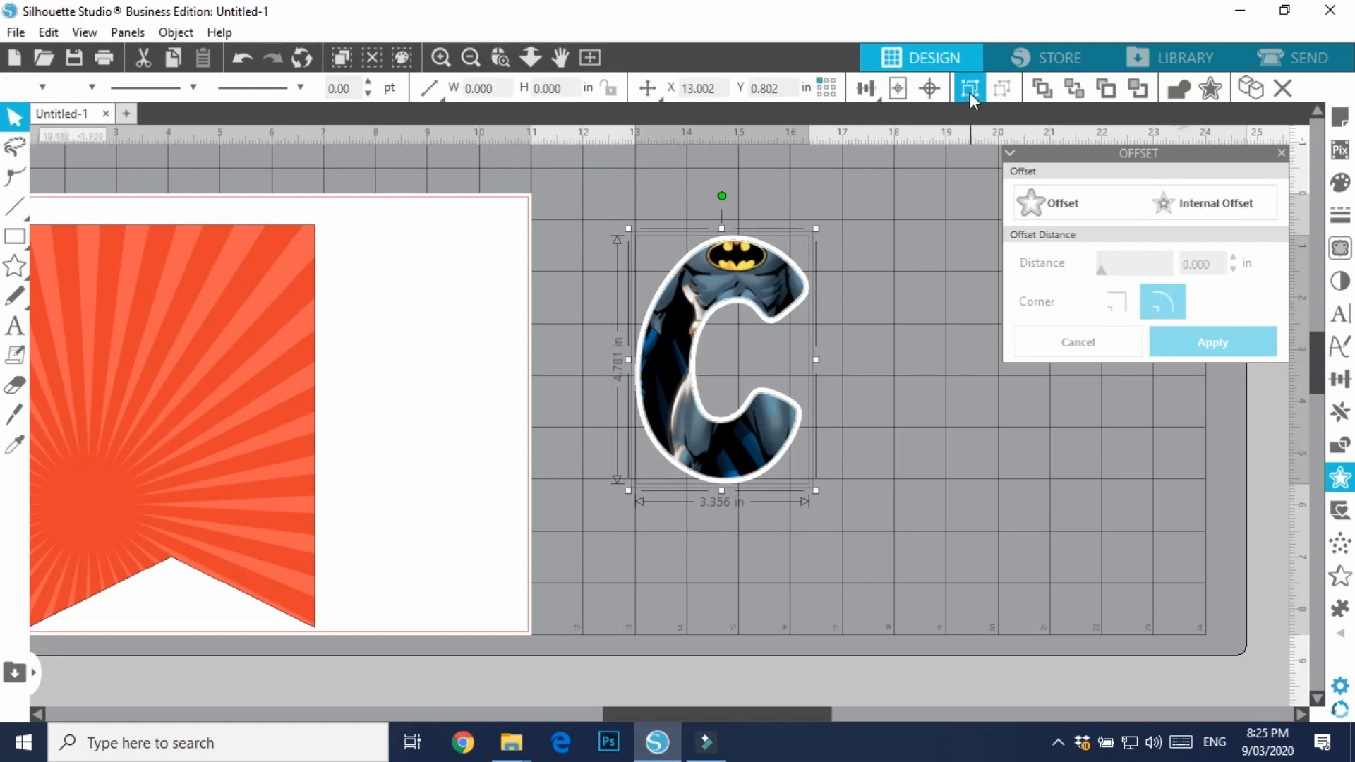
left_click(969, 88)
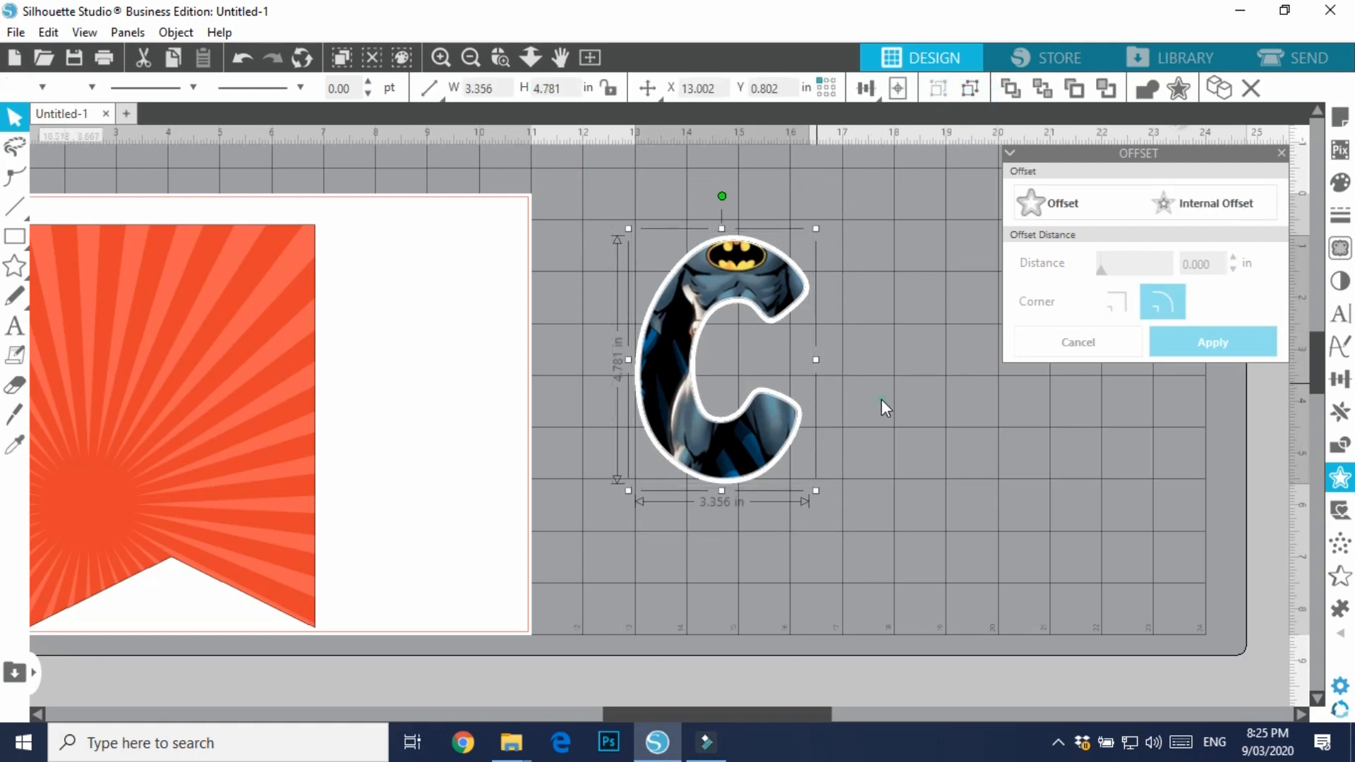
Move the grouped Batman C onto the sunburst flag and centre it horizontally above the notch
left_click_drag(645, 424, 828, 464)
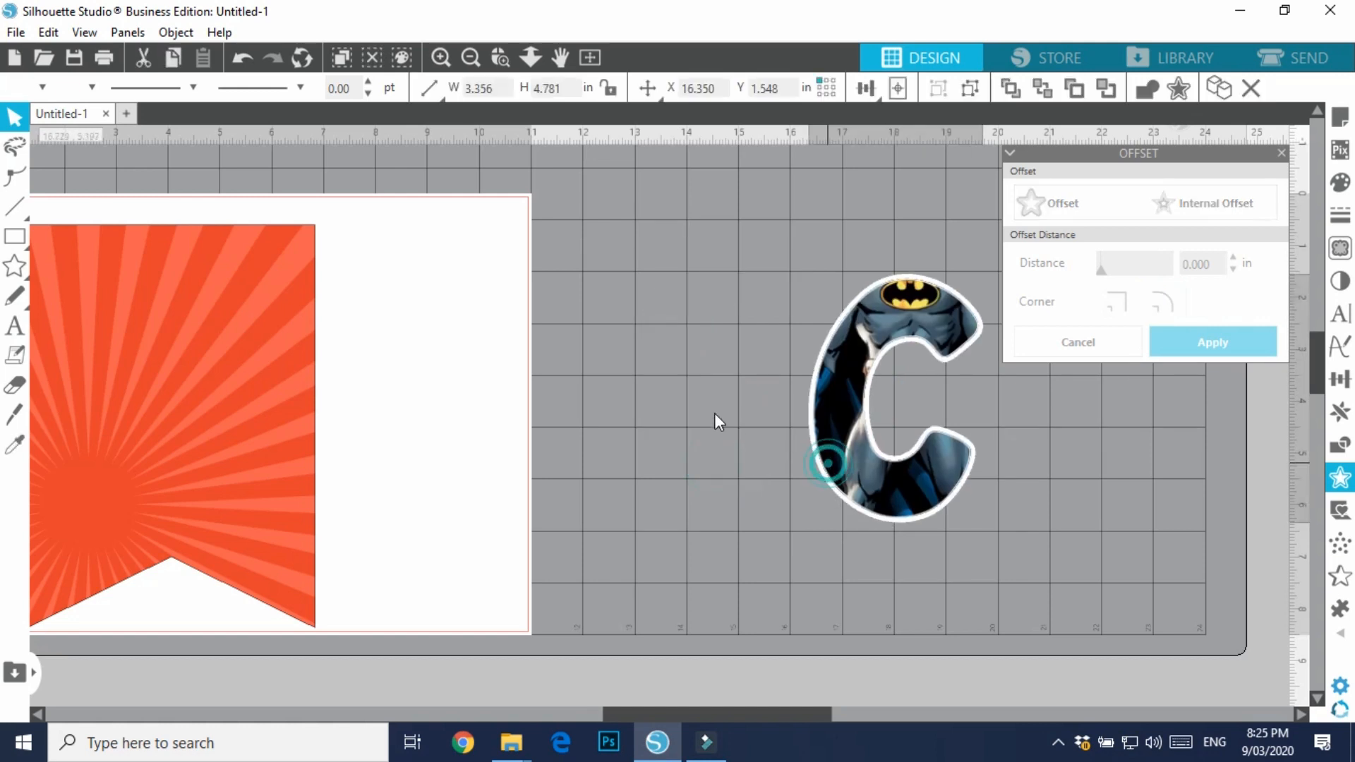
key("ctrl+z")
left_click(799, 357)
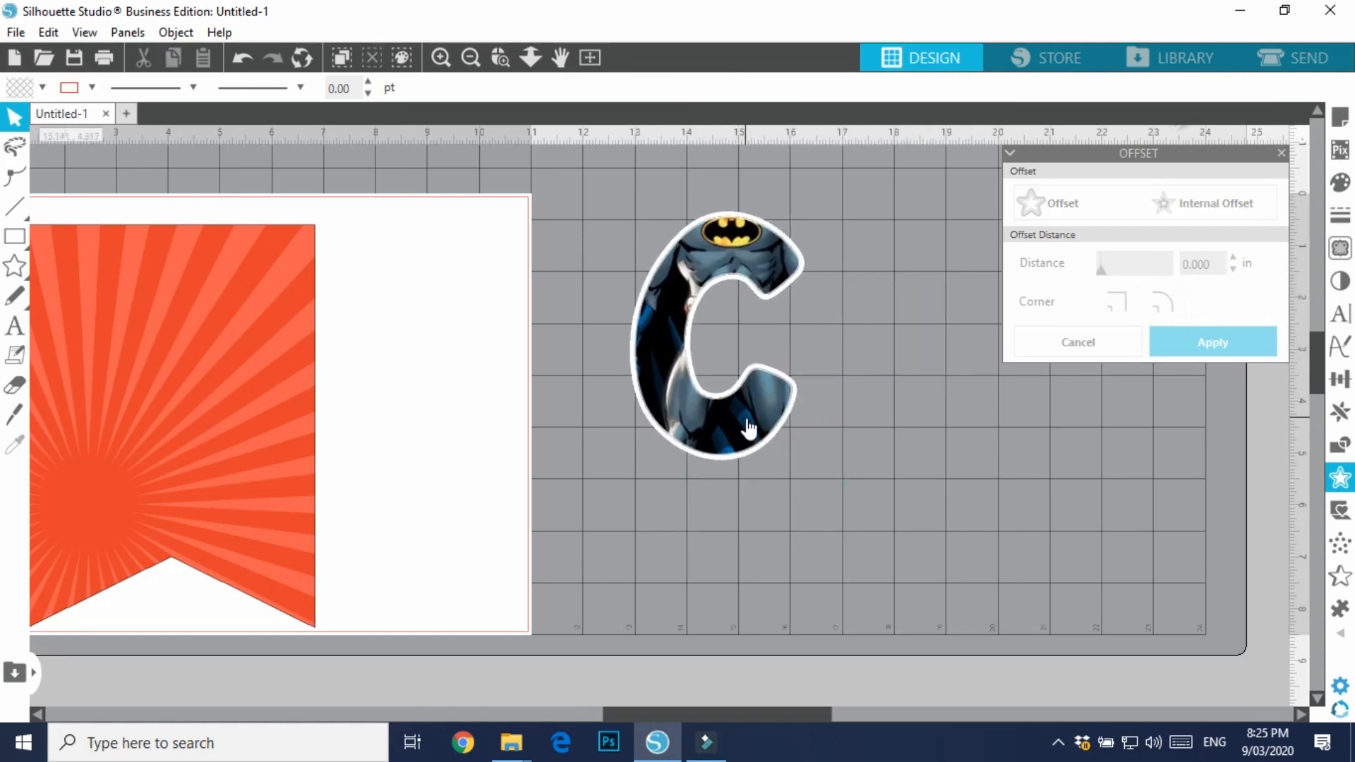
left_click_drag(748, 417, 173, 473)
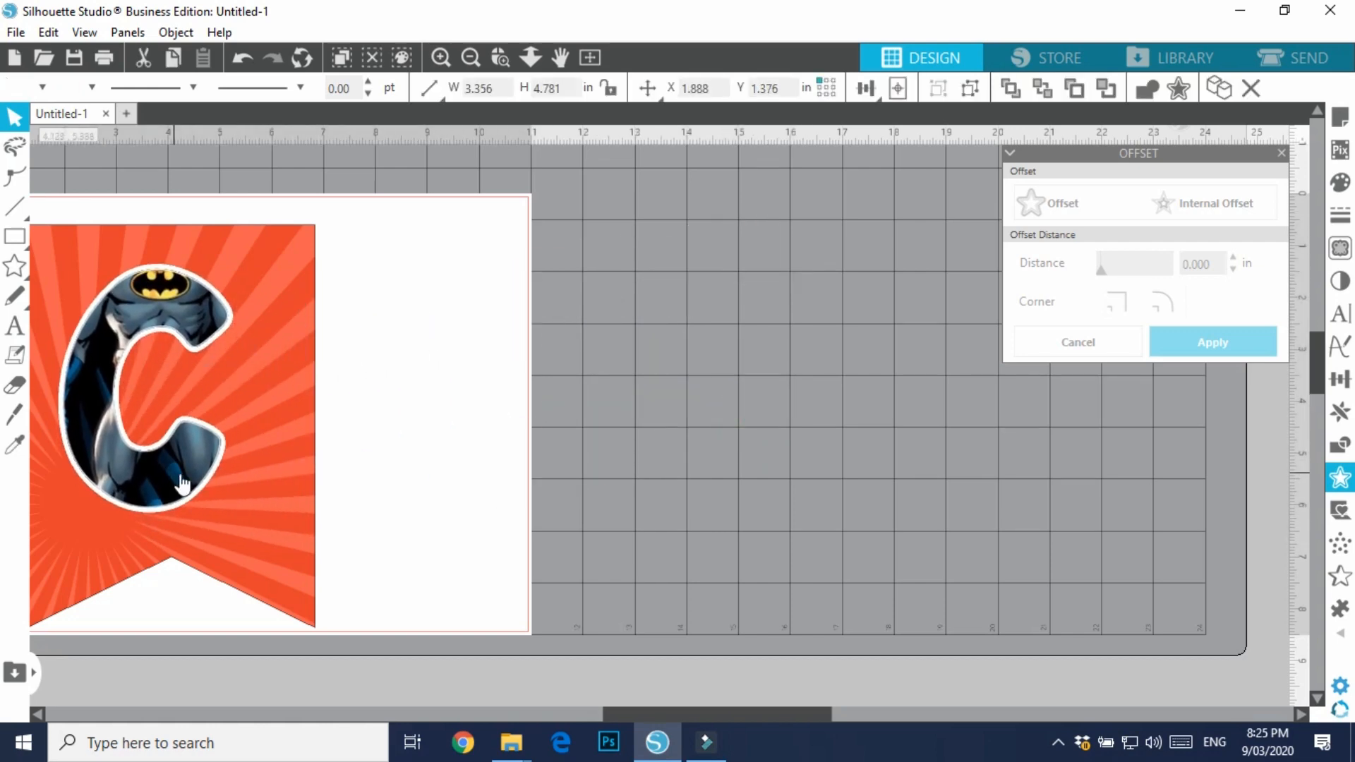
left_click_drag(266, 385, 776, 375)
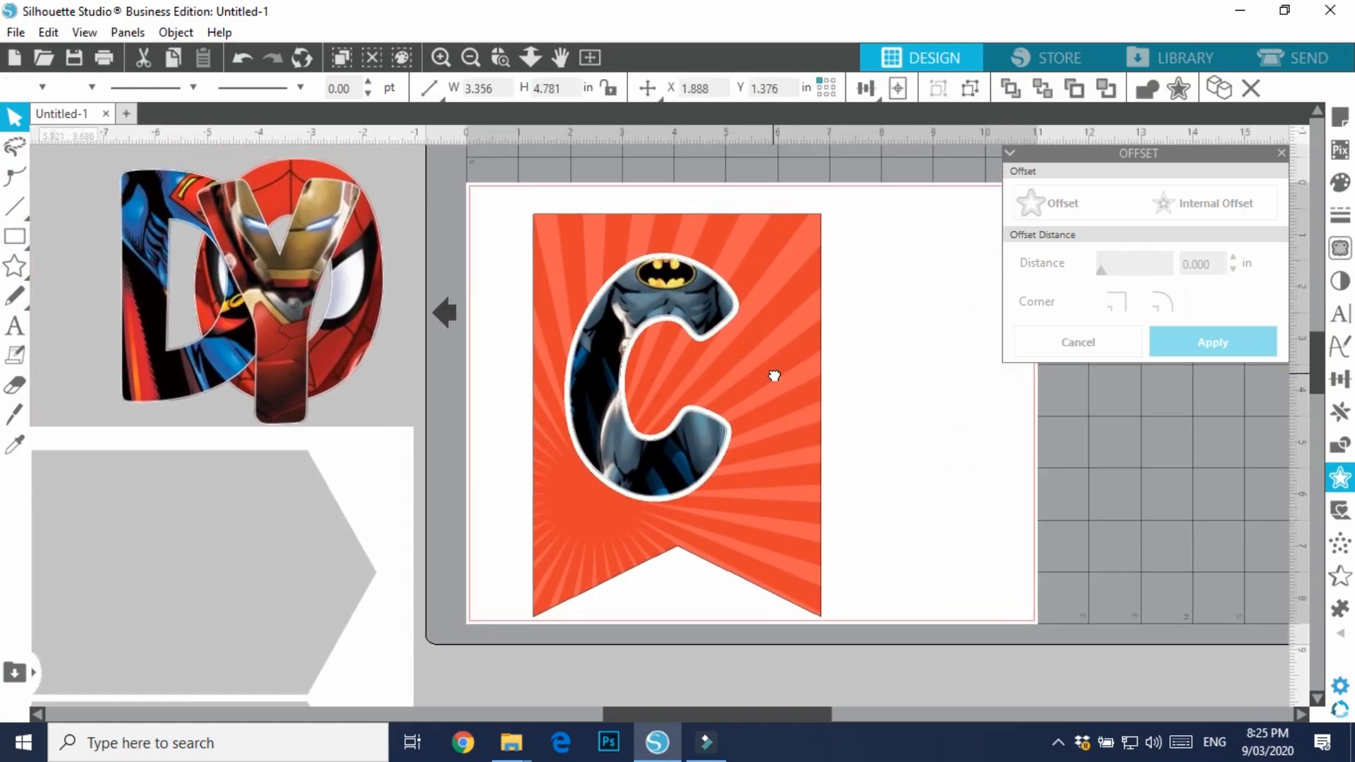
left_click(641, 478)
mouse_move(656, 488)
left_mouse_down()
mouse_move(679, 469)
mouse_move(671, 482)
left_mouse_up()
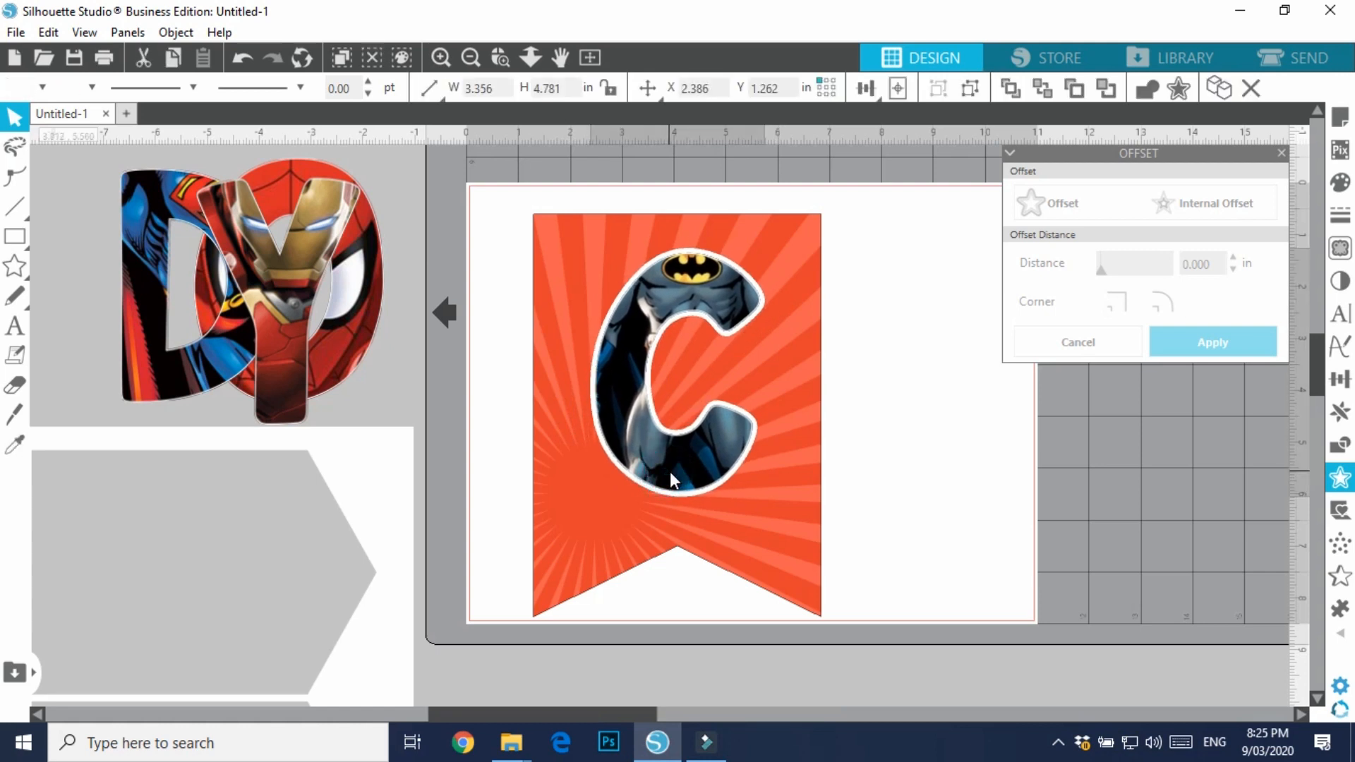
left_click(894, 447)
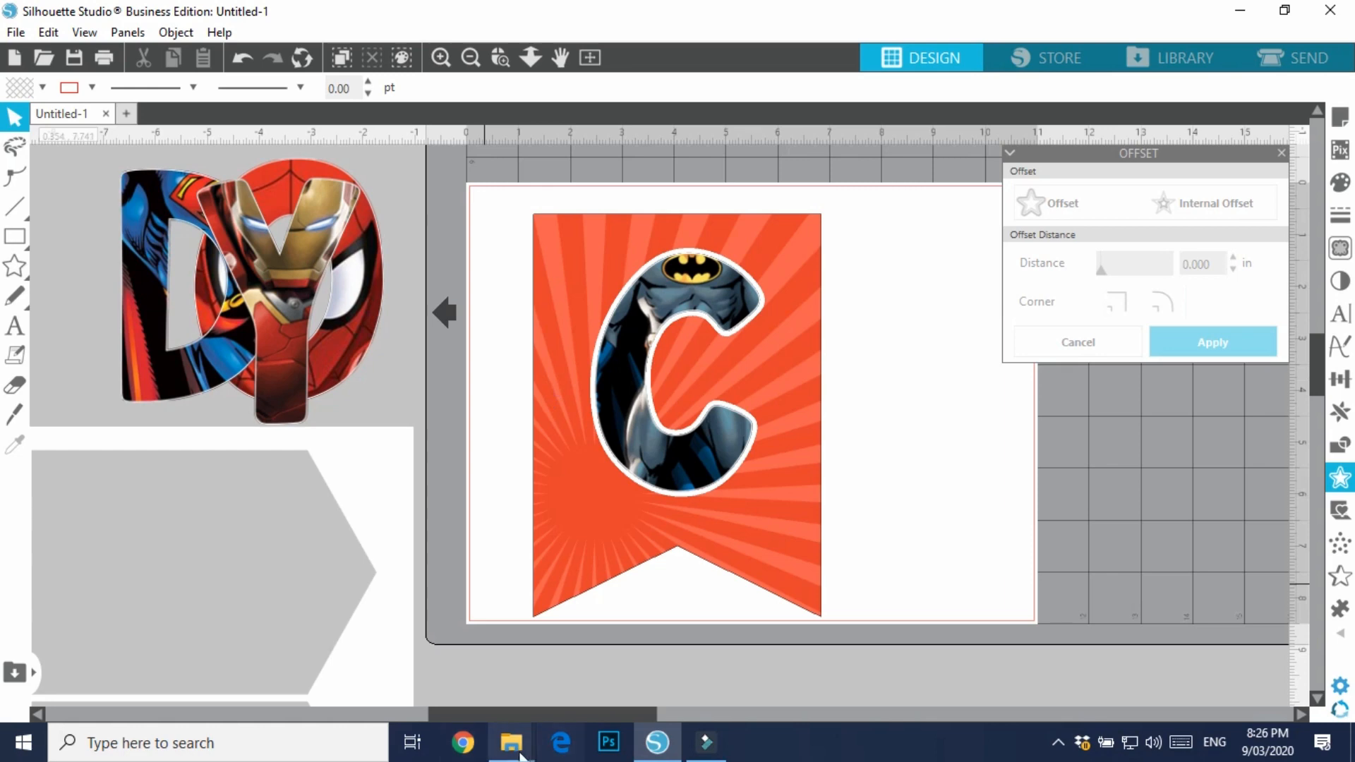
Switch to File Explorer and bring the full-body Batman image from the SUPERHERO folder into the Silhouette Studio design
mouse_move(511, 742)
left_click(367, 639)
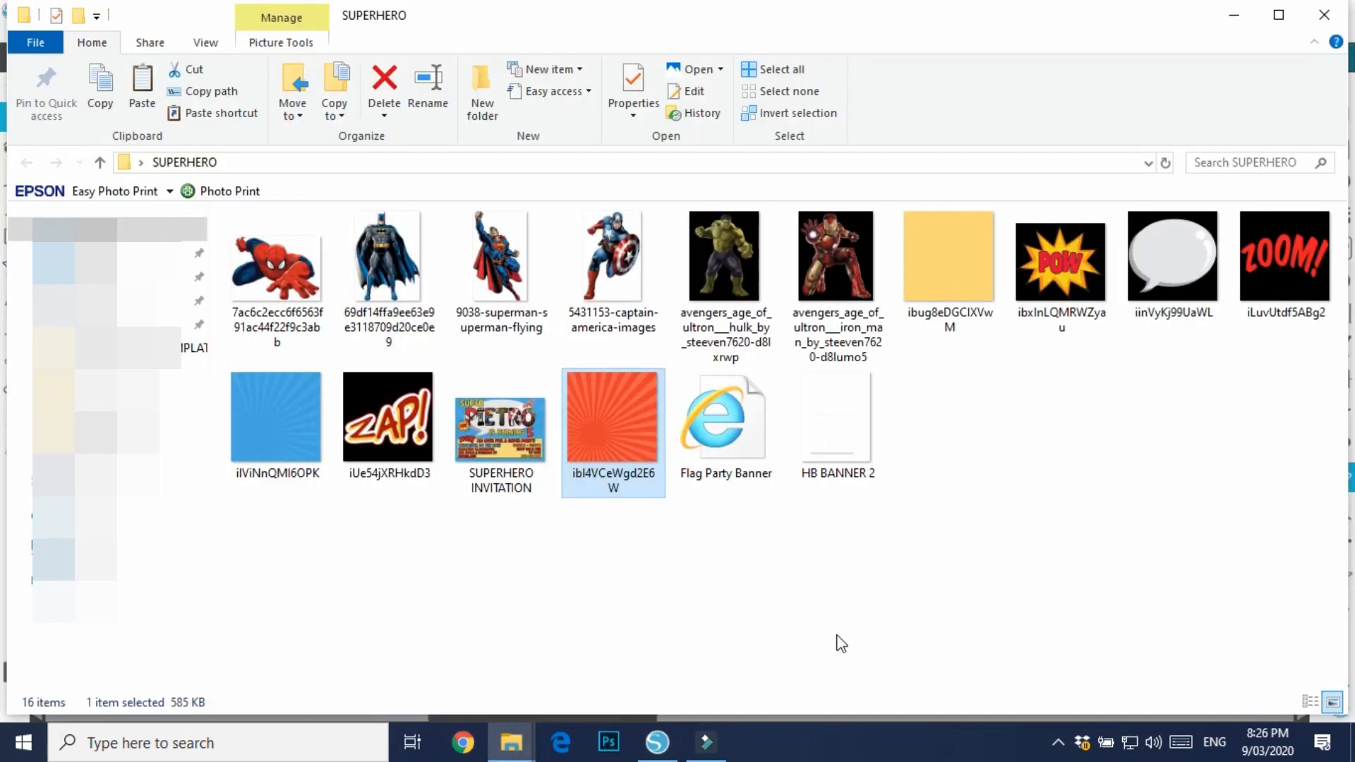
left_click(660, 742)
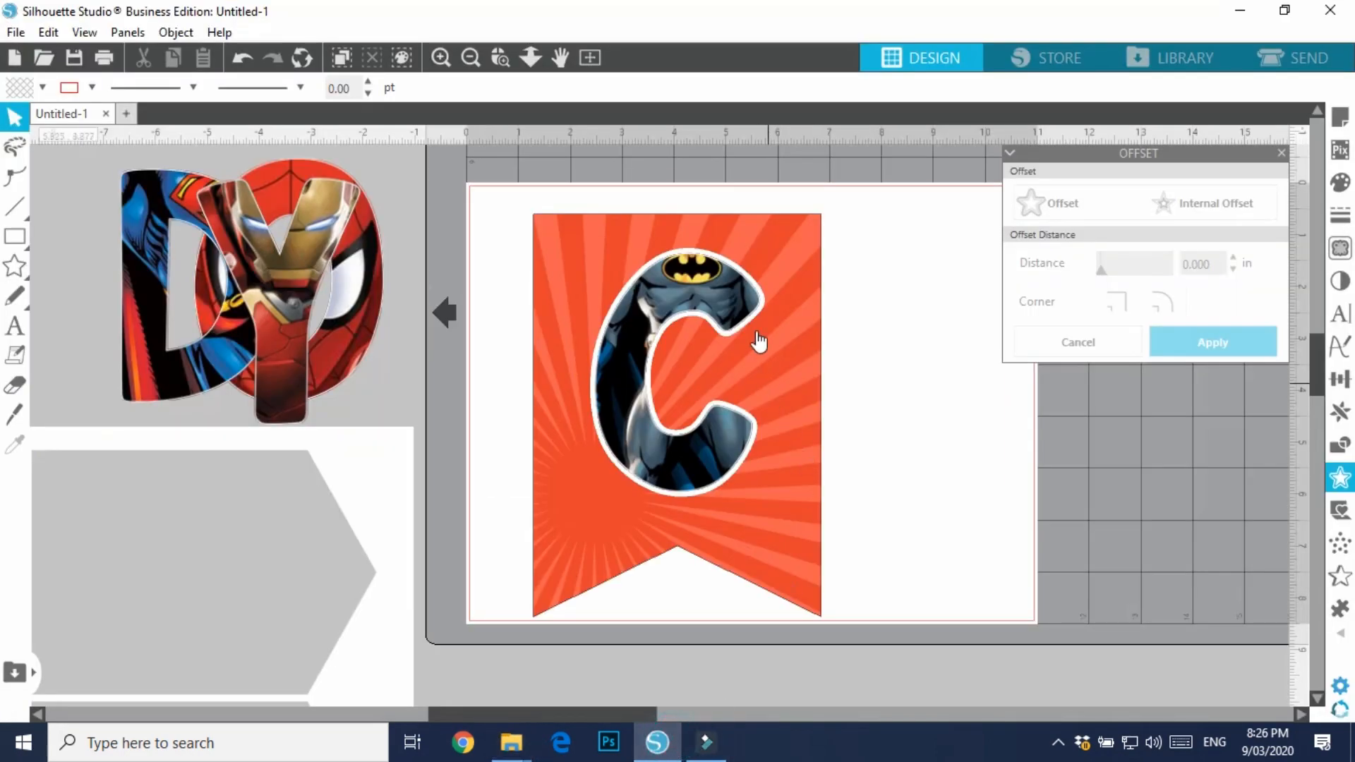
mouse_move(511, 743)
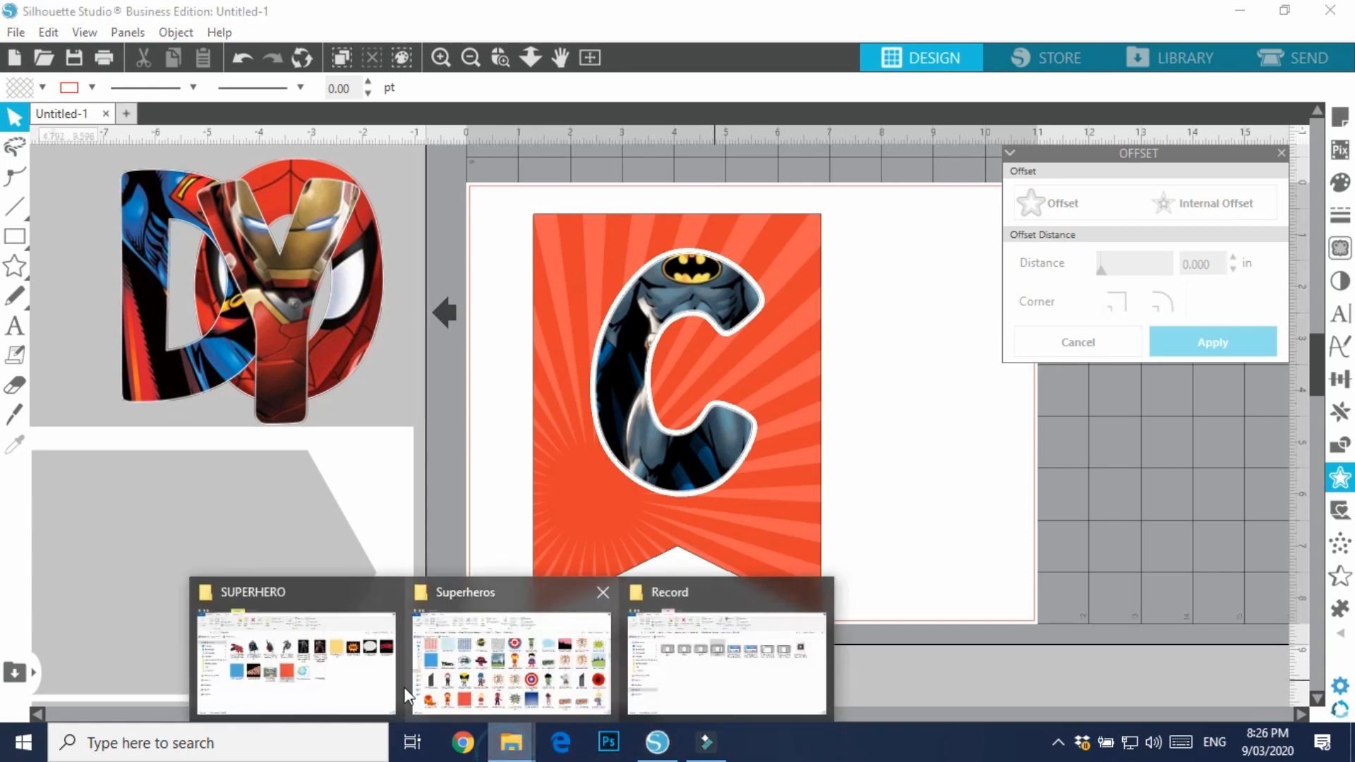
left_click(326, 661)
left_click(626, 608)
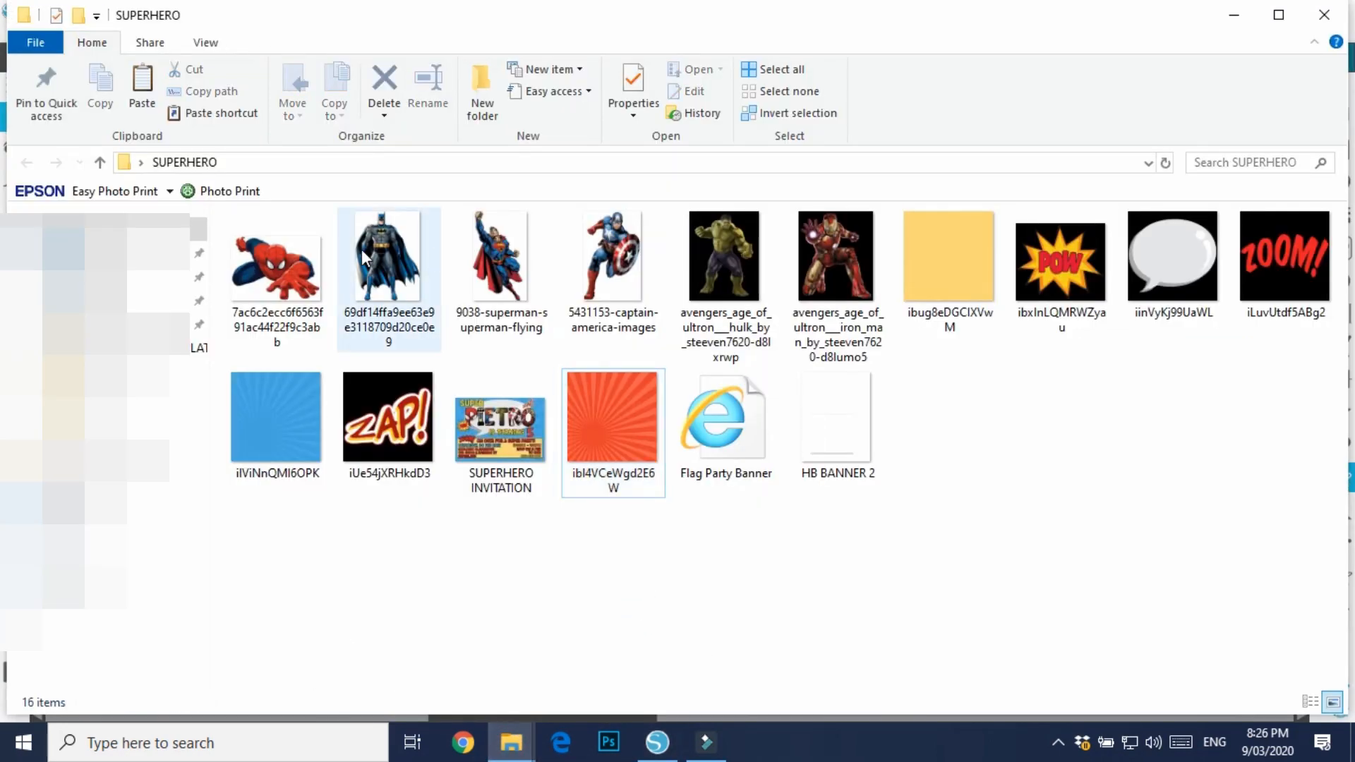
left_click_drag(358, 253, 955, 450)
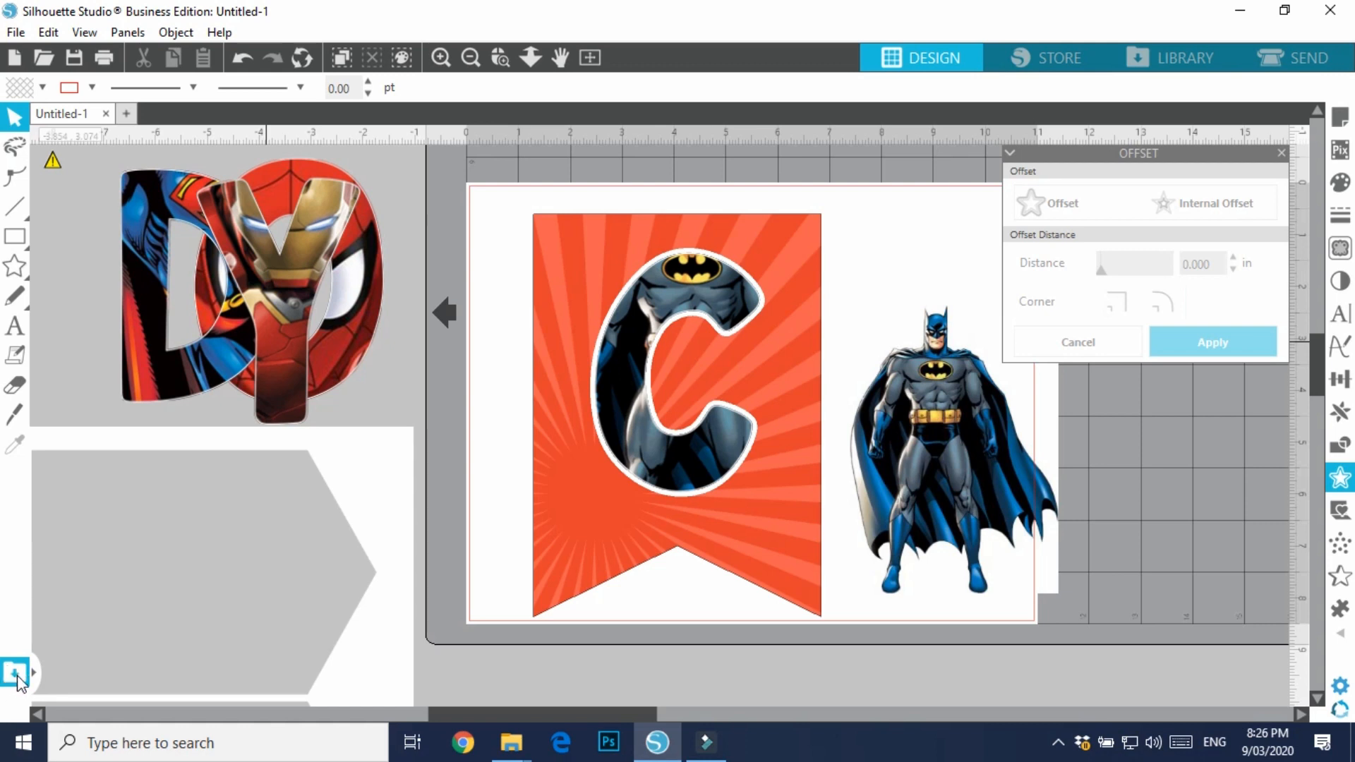
left_click(16, 31)
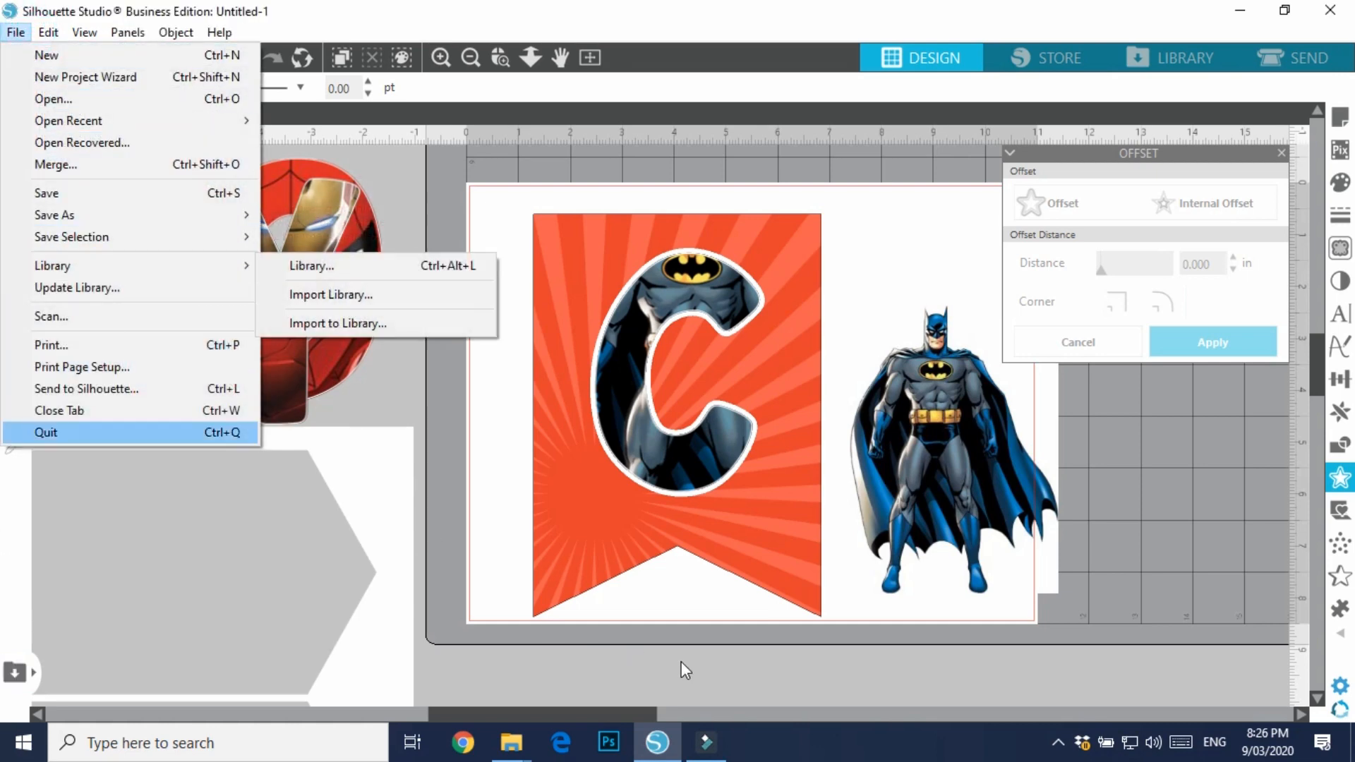
left_click(681, 662)
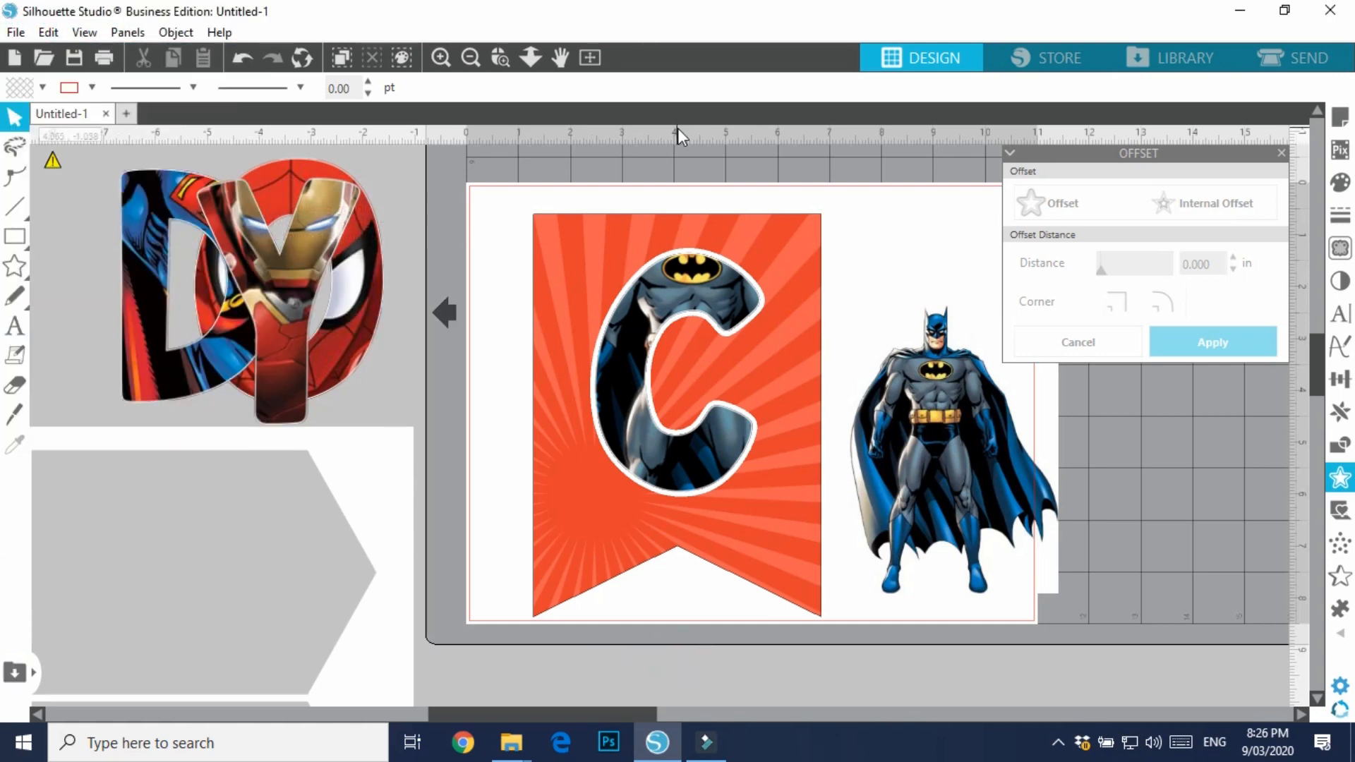
Move the Batman image off the page to the clear mat area beside it and close the Offset settings
left_click_drag(1143, 471, 916, 448)
left_click_drag(721, 368, 963, 379)
left_click(1281, 152)
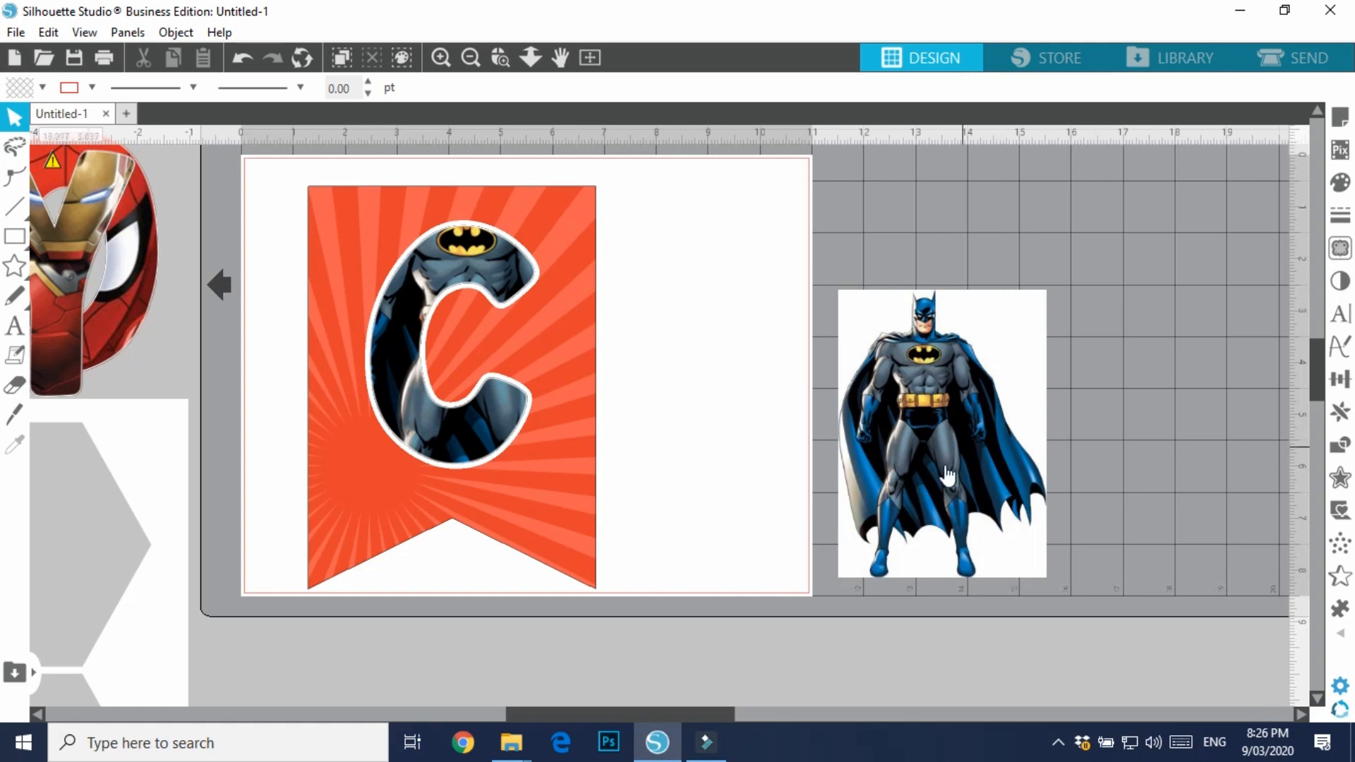
left_click_drag(946, 473, 926, 445)
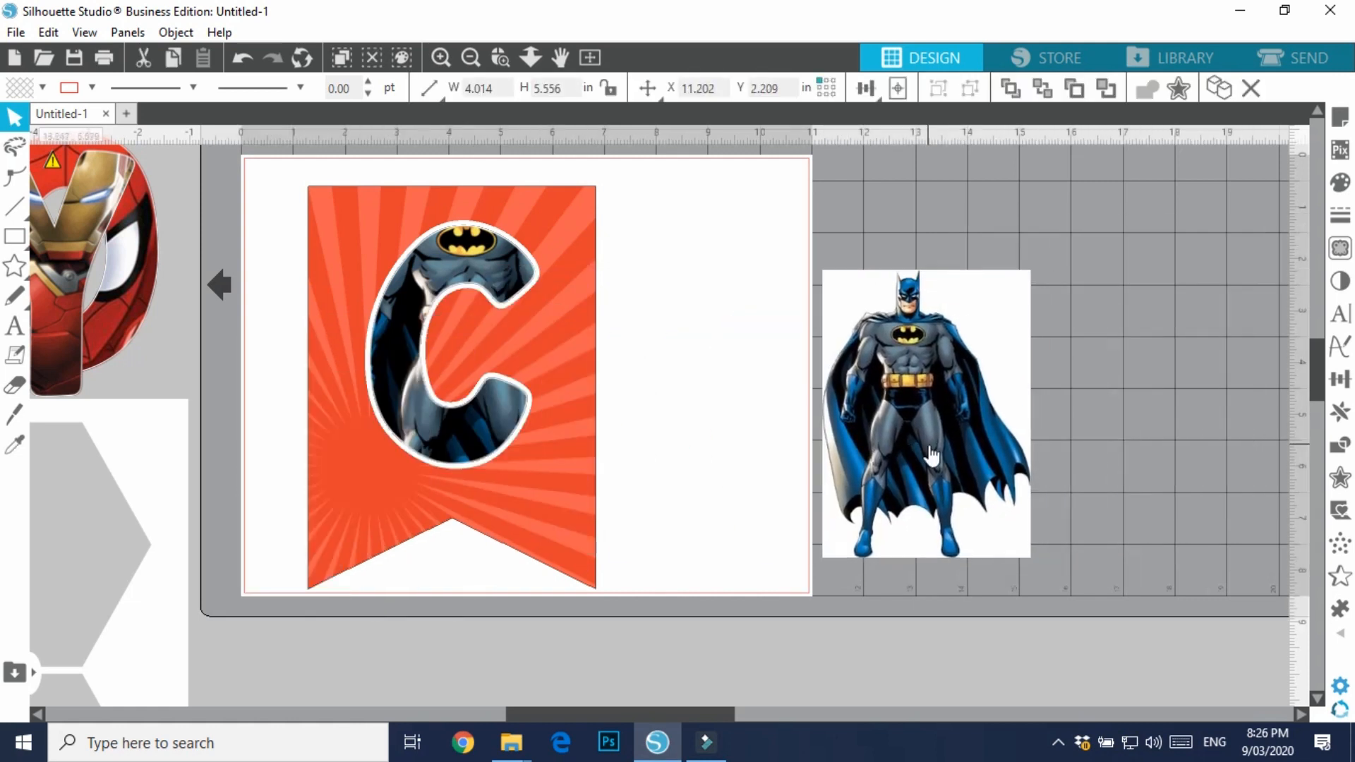
Trace and detach the full-body Batman figure from its image using a threshold of 95%
left_click(1339, 248)
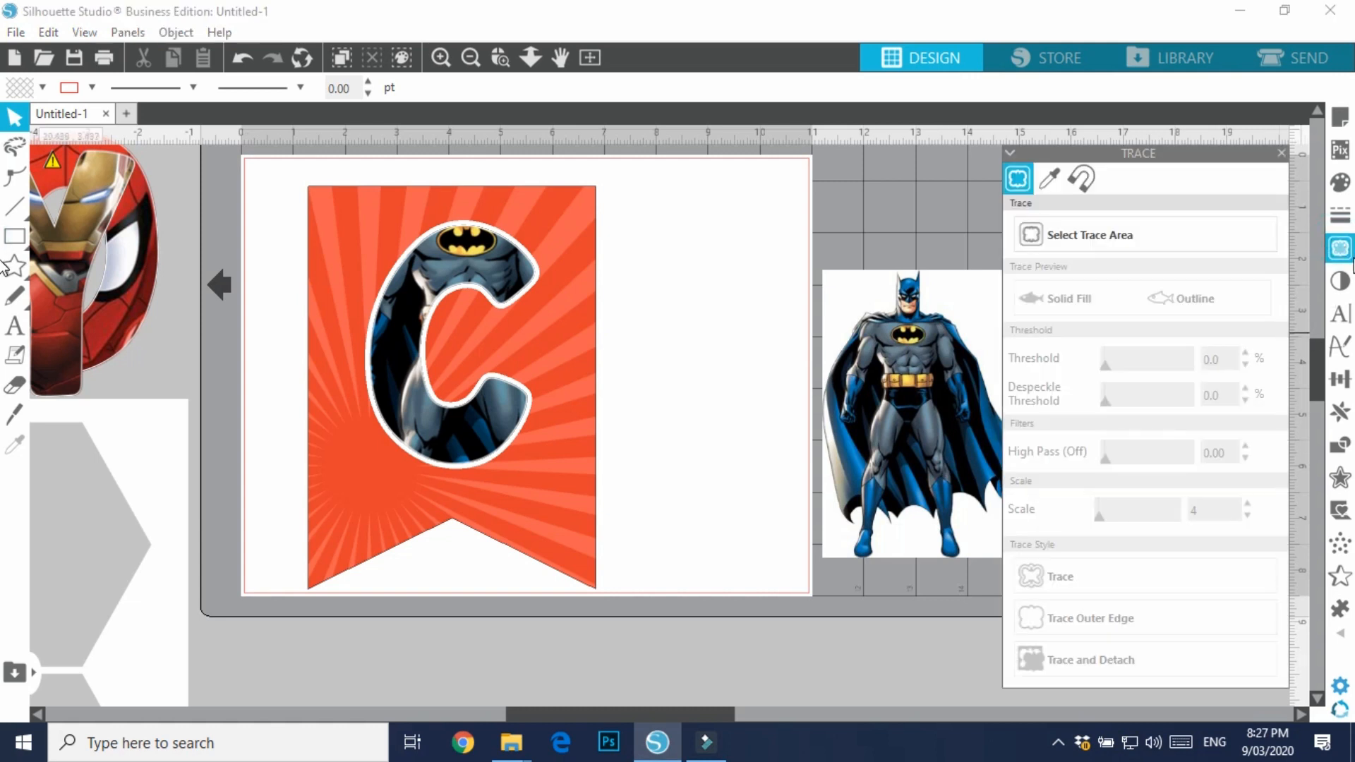
left_click(1089, 238)
mouse_move(1178, 153)
left_mouse_down()
mouse_move(1287, 83)
mouse_move(1269, 80)
left_mouse_up()
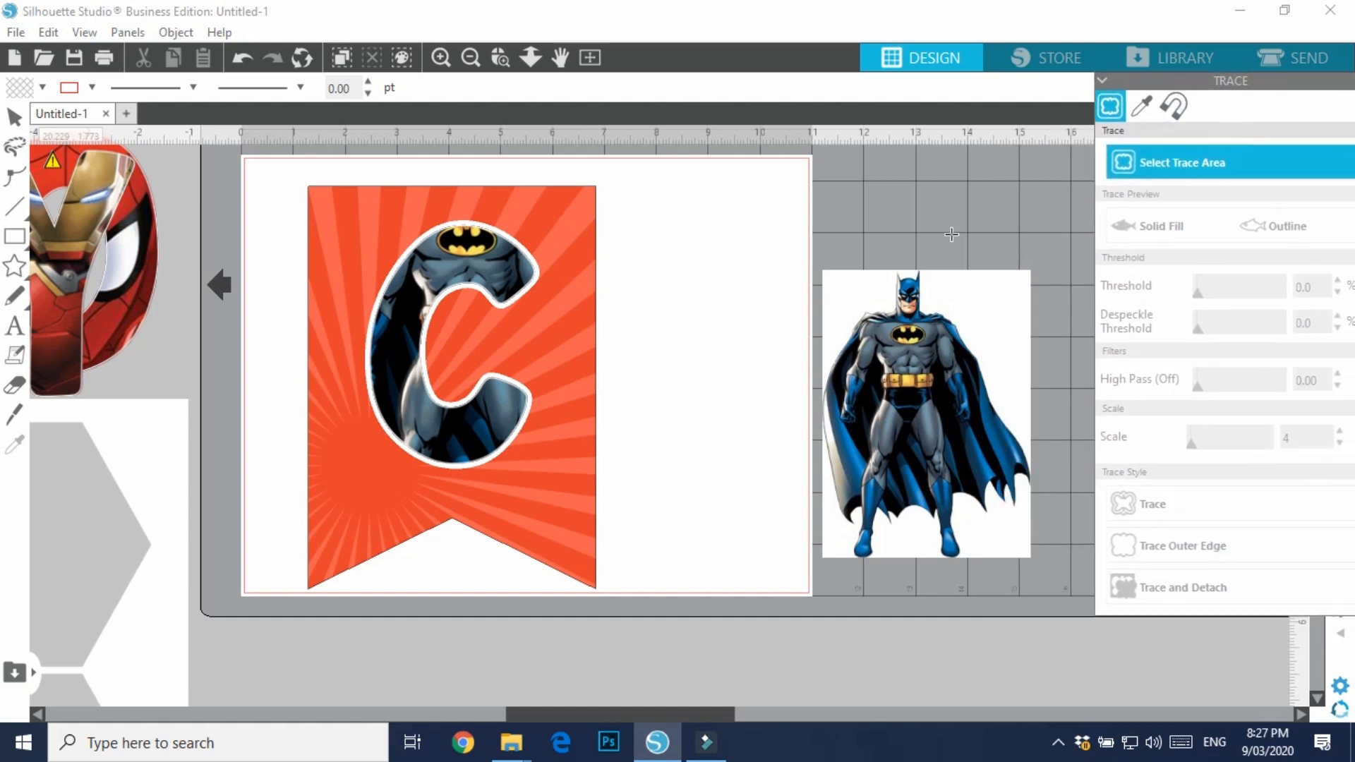
mouse_move(818, 254)
left_mouse_down()
mouse_move(1073, 370)
mouse_move(1022, 526)
mouse_move(1023, 570)
mouse_move(1038, 578)
left_mouse_up()
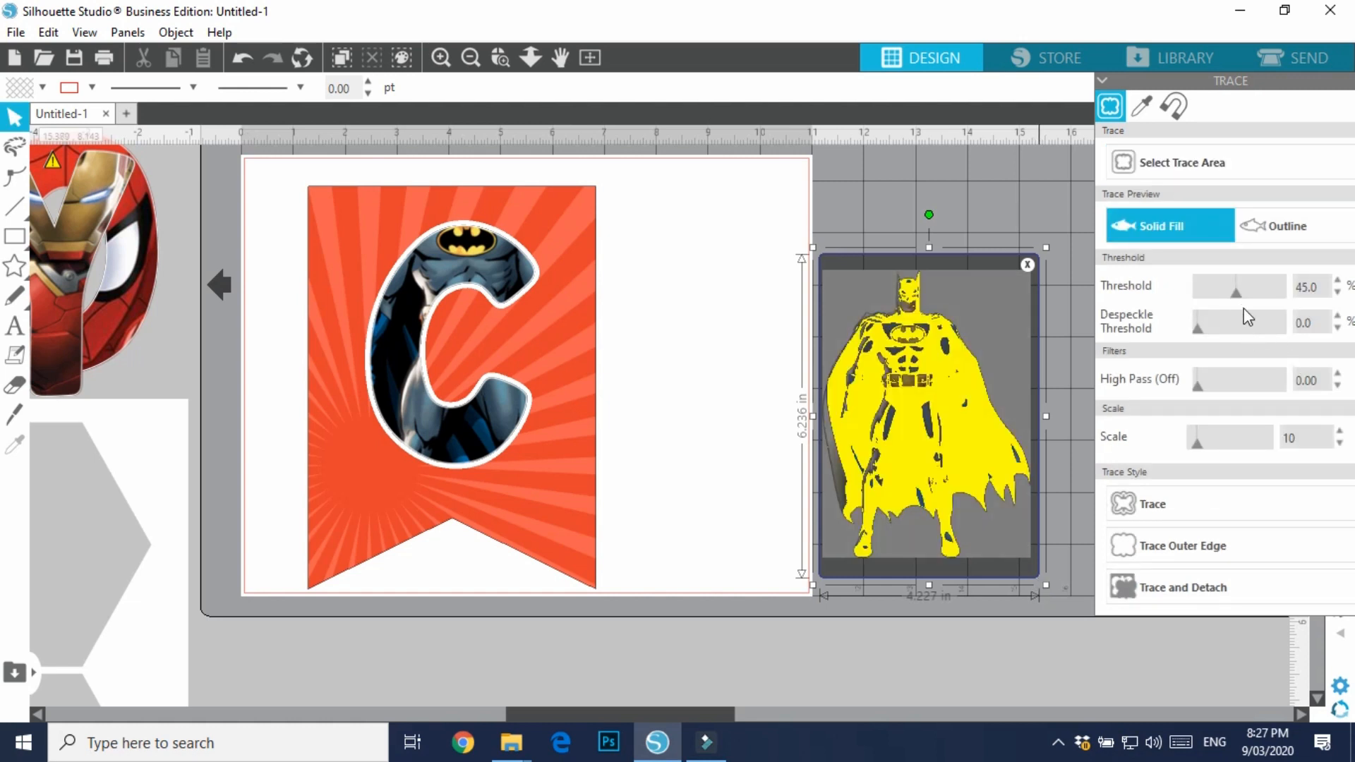
left_click_drag(1235, 296, 1286, 330)
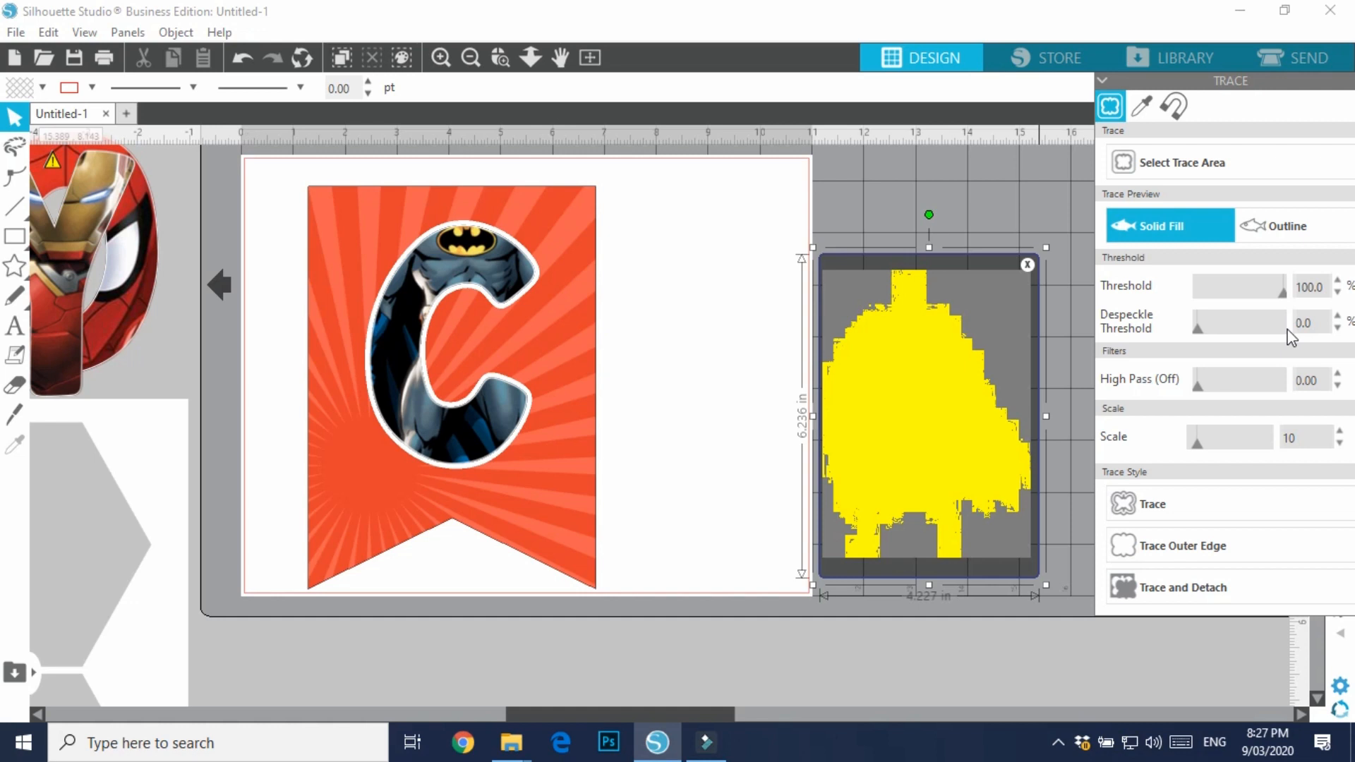
left_click_drag(1283, 329, 1274, 343)
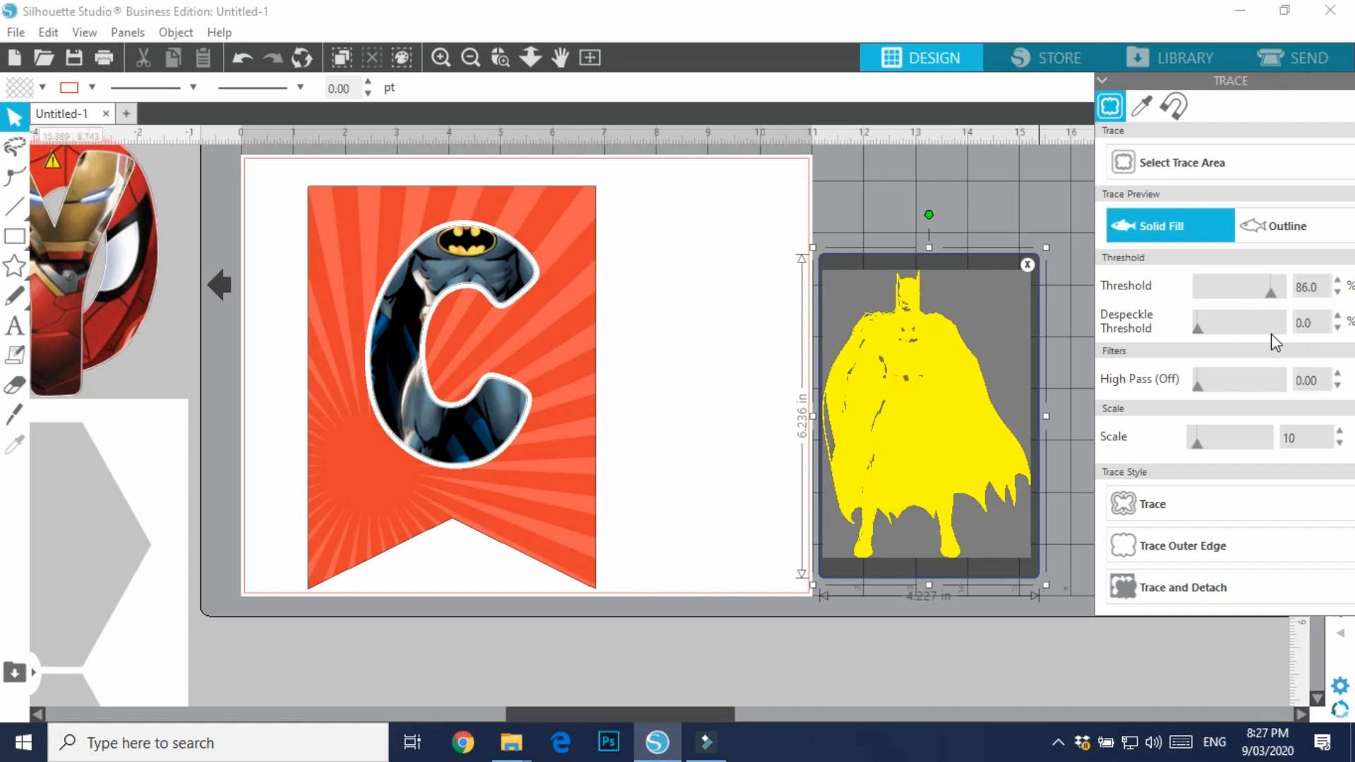
left_click_drag(1270, 334, 1279, 337)
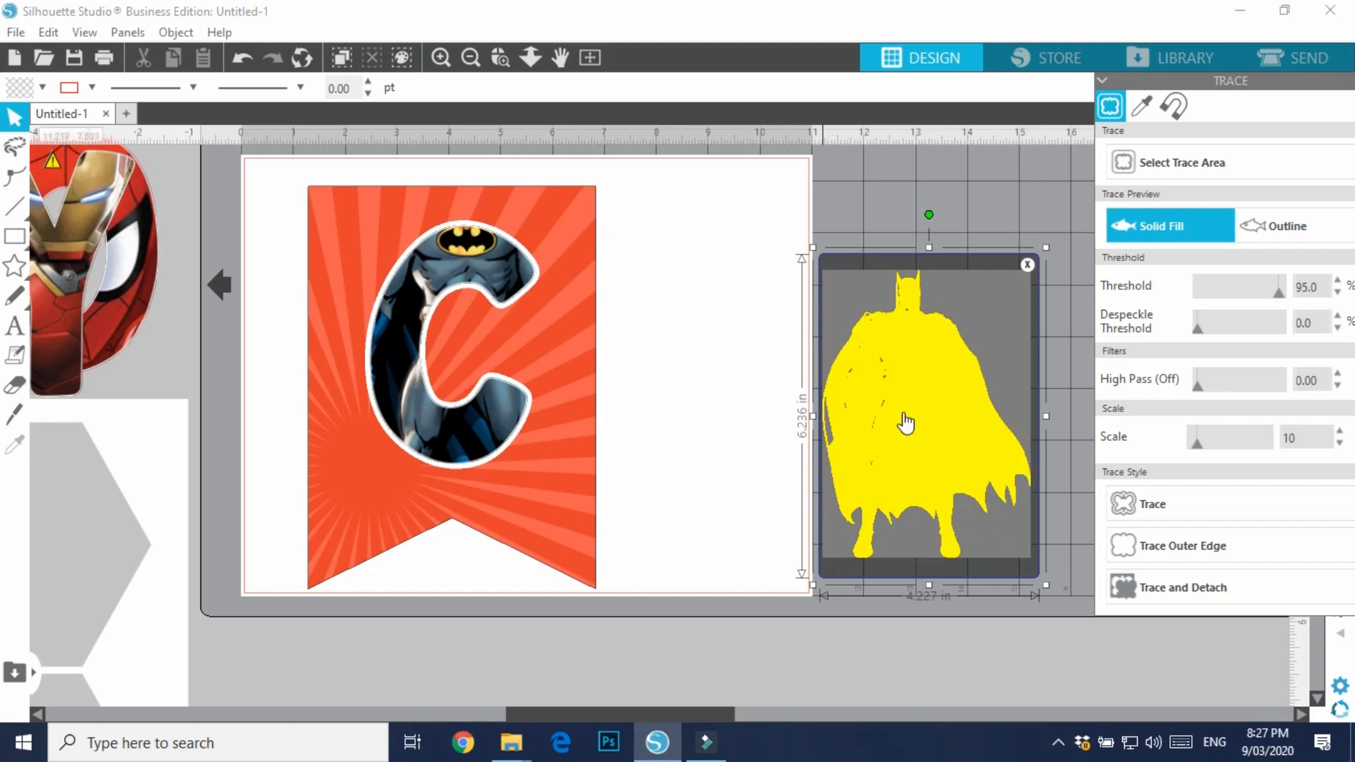
left_click(1221, 585)
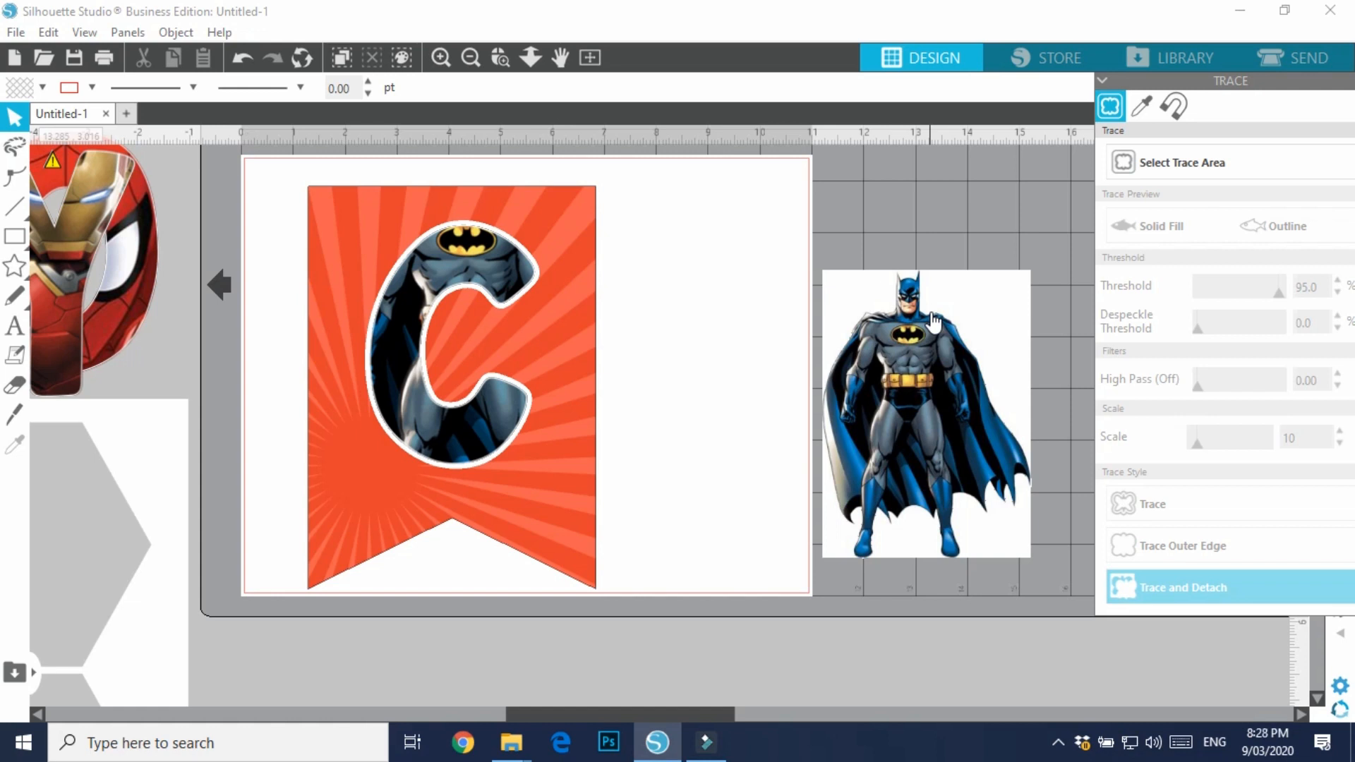
Delete the leftover white background pieces above, beside and between the legs of the detached Batman figure
left_click(984, 294)
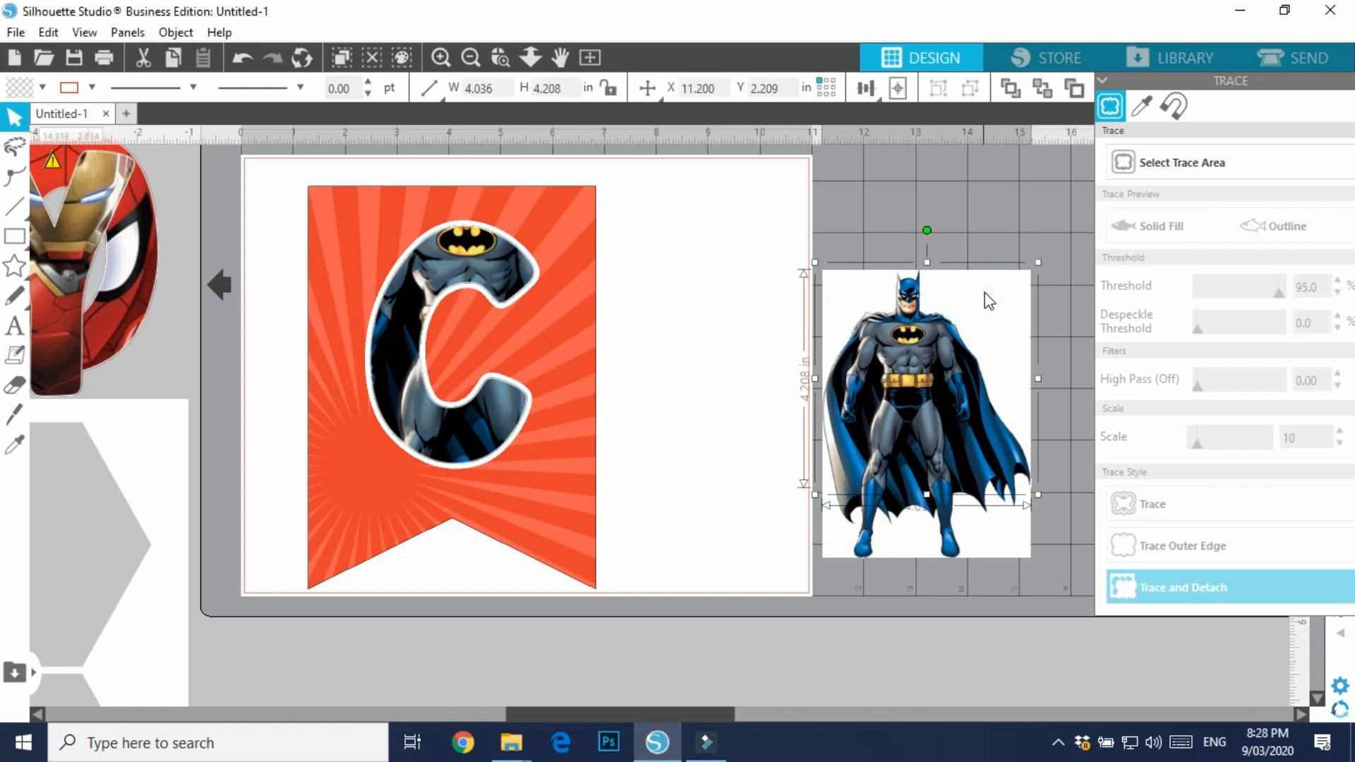
key("Delete")
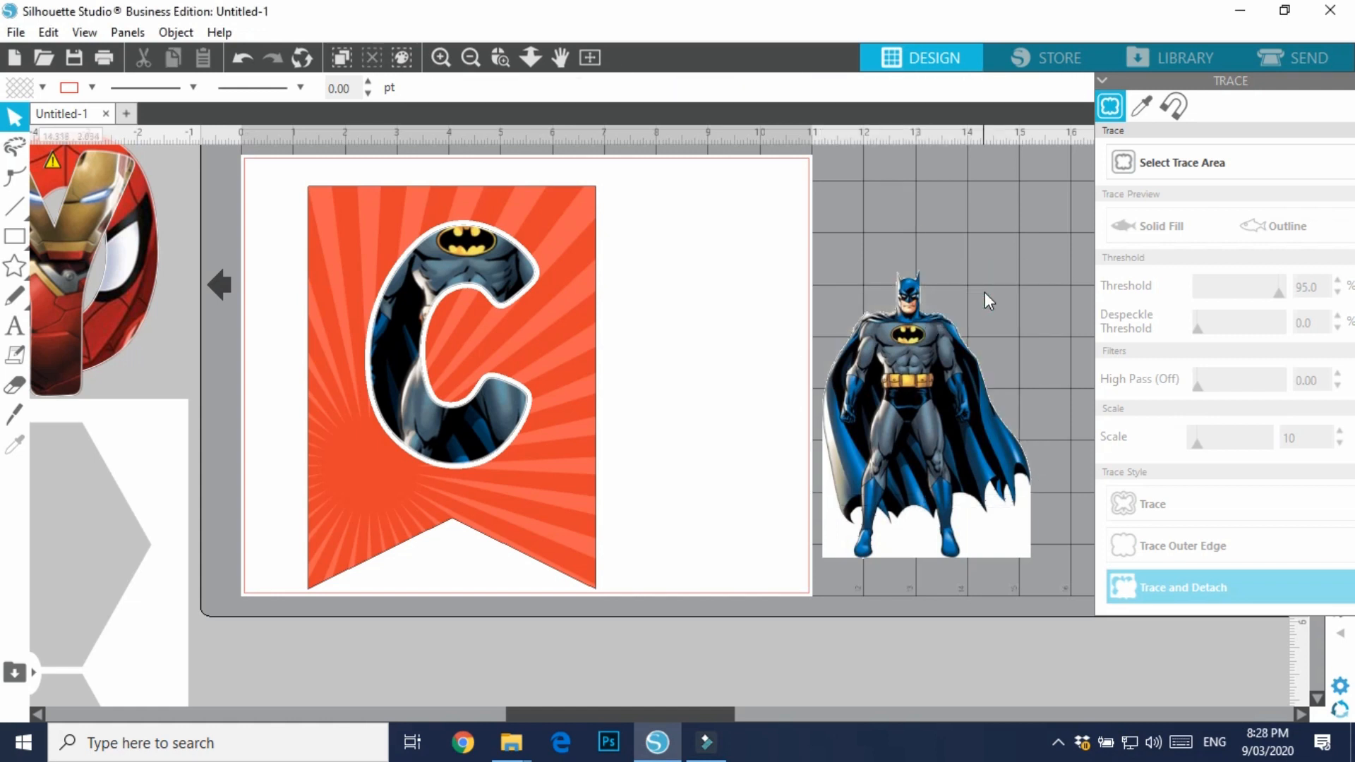
left_click(991, 521)
key("Delete")
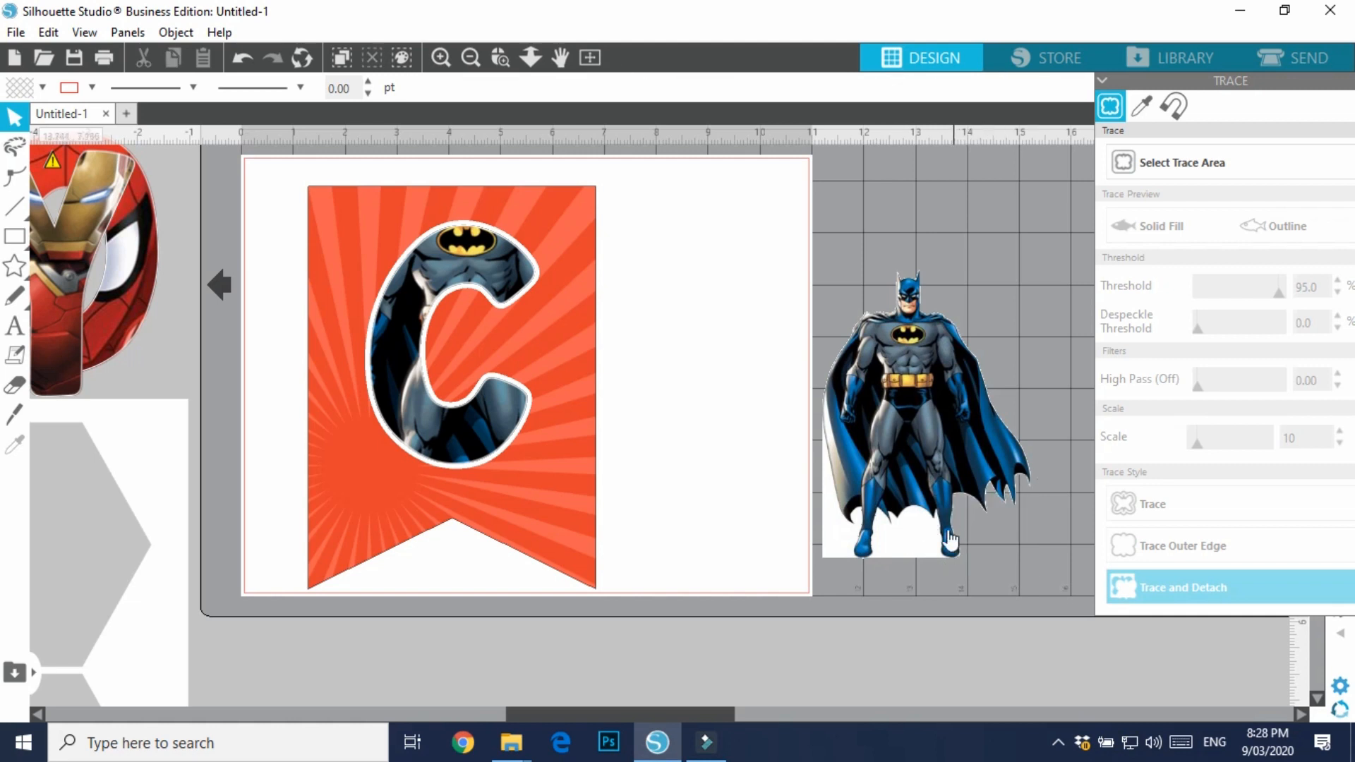
left_click(914, 545)
key("Delete")
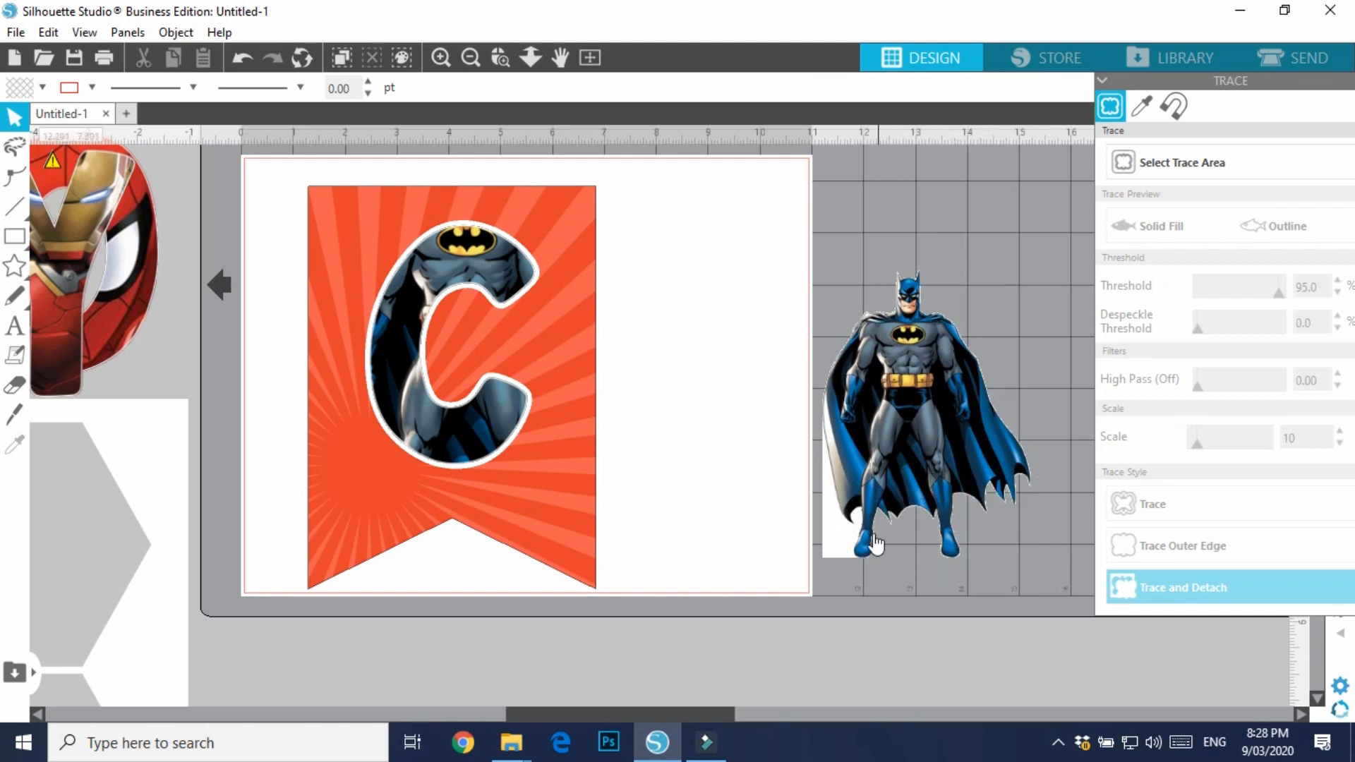
left_click(840, 536)
key("Delete")
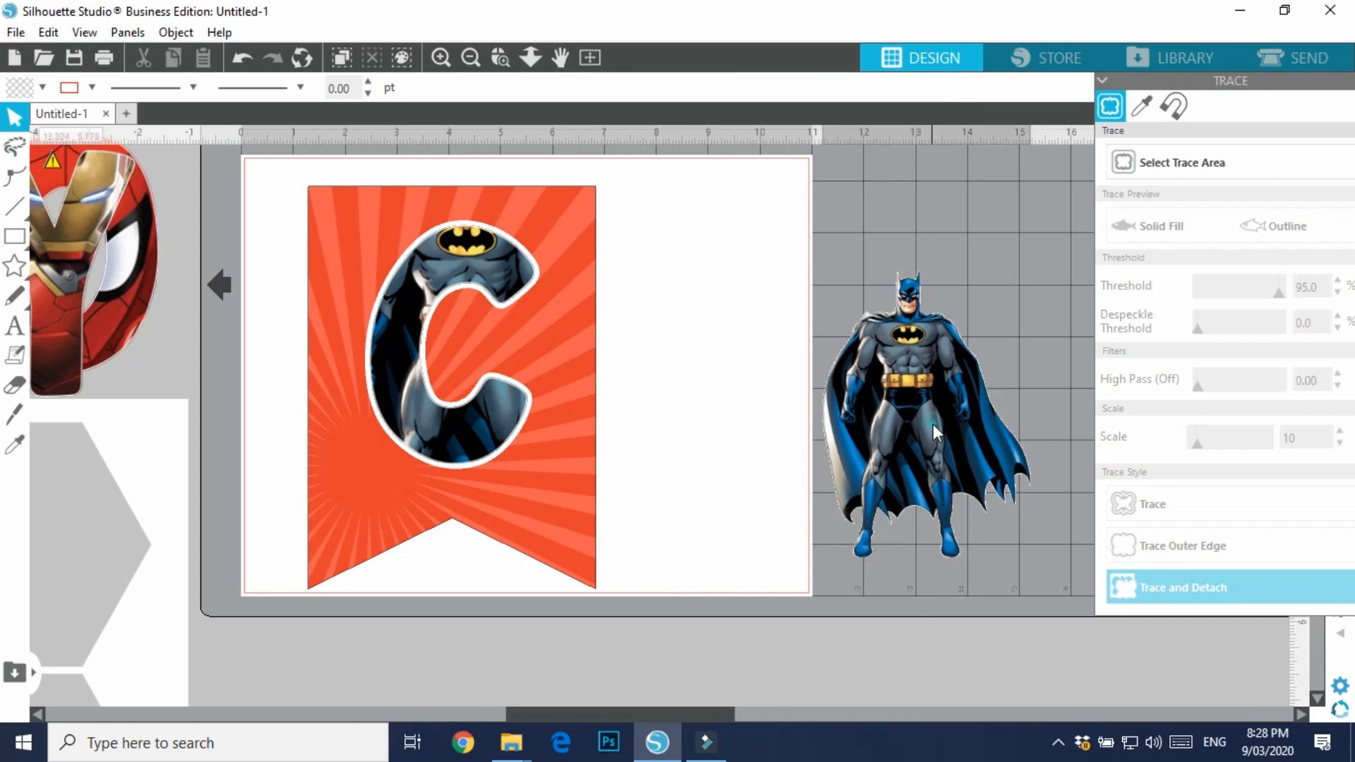
Place the Batman figure at the flag's lower left, overlapping the C, and scale it to about 2.86 by 3.97 in
left_click_drag(933, 425, 410, 400)
left_click(400, 394)
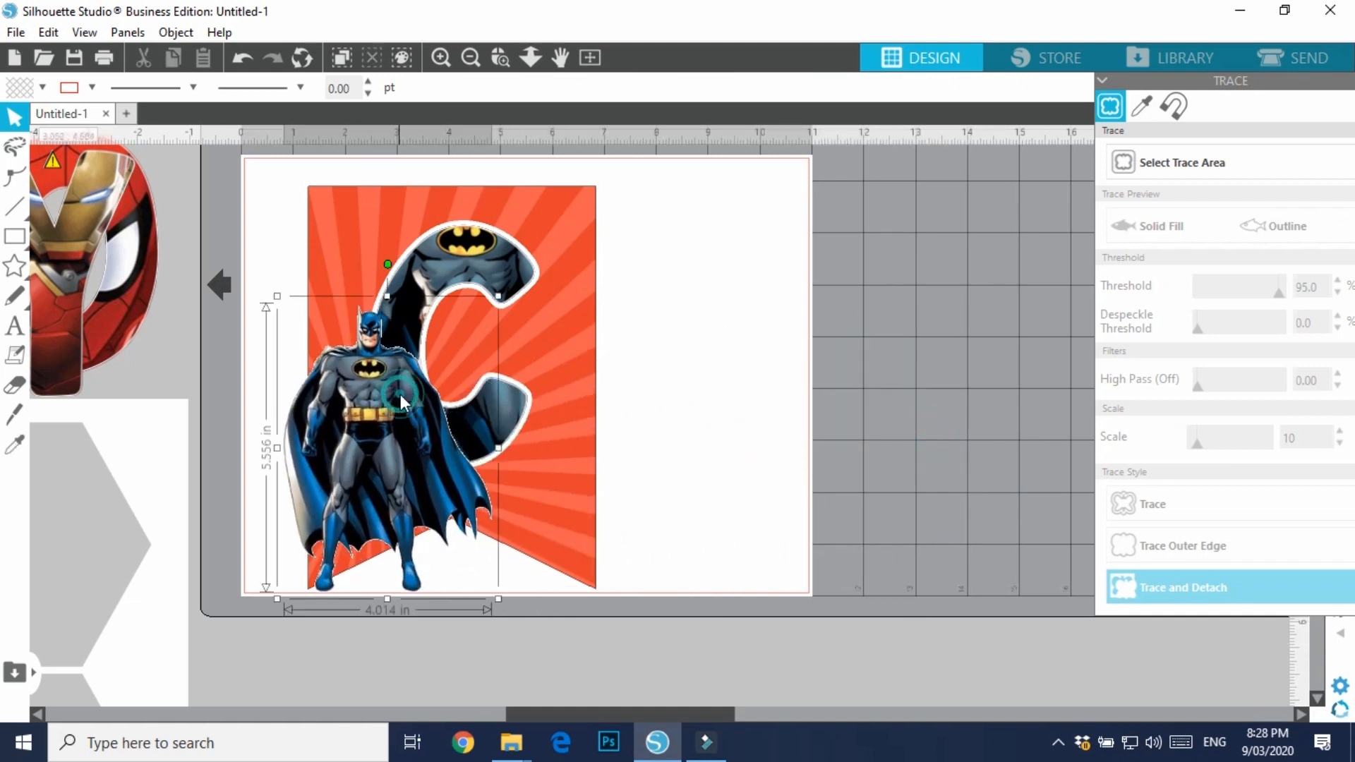
left_click_drag(498, 298, 385, 449)
left_click_drag(331, 529, 354, 493)
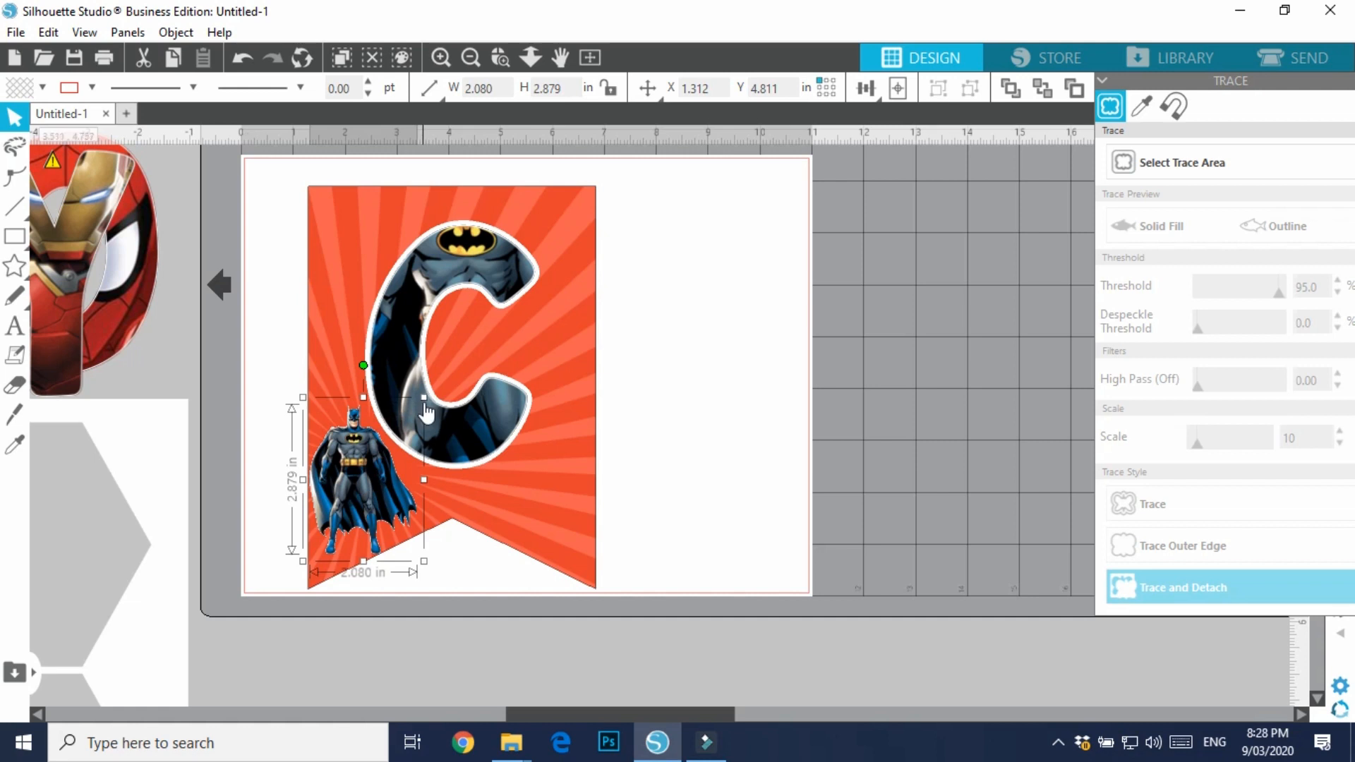
left_click_drag(425, 399, 474, 342)
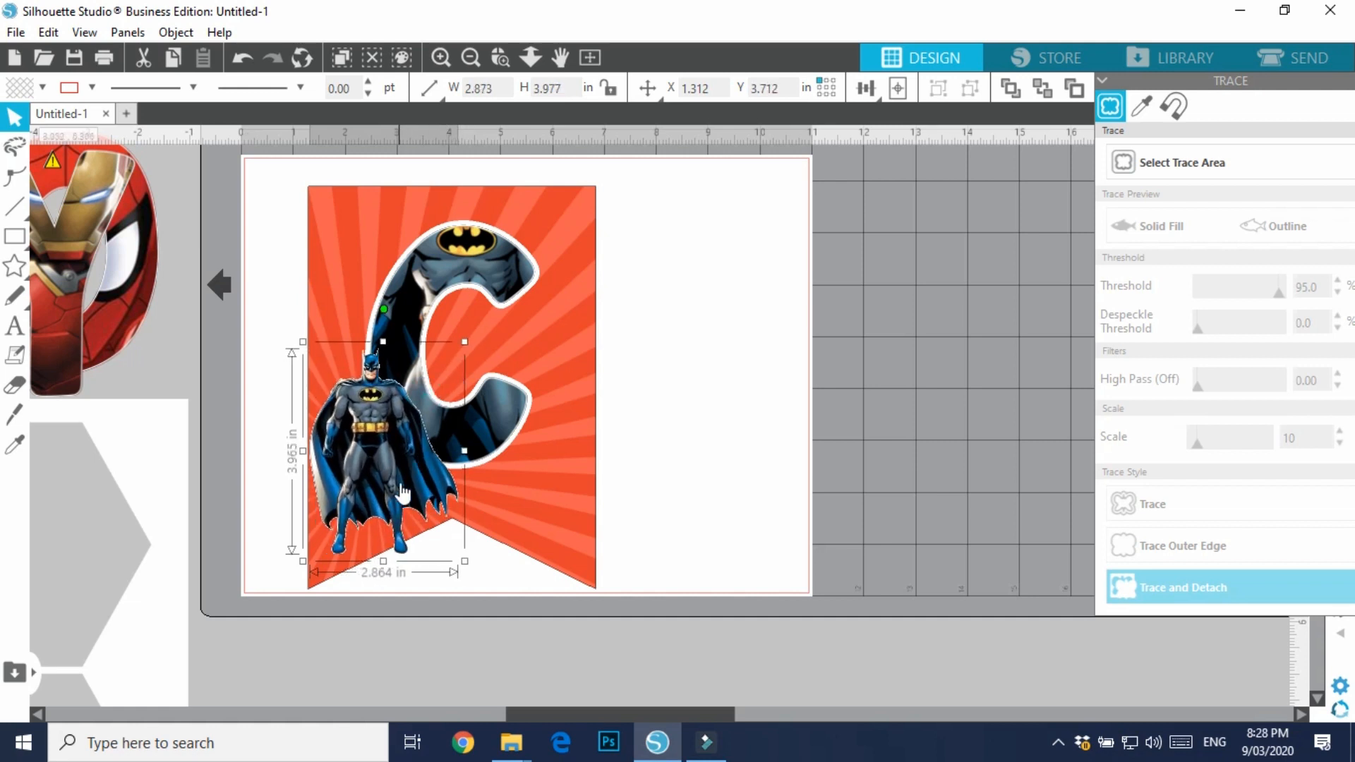
mouse_move(400, 483)
left_mouse_down()
mouse_move(400, 460)
mouse_move(399, 472)
left_mouse_up()
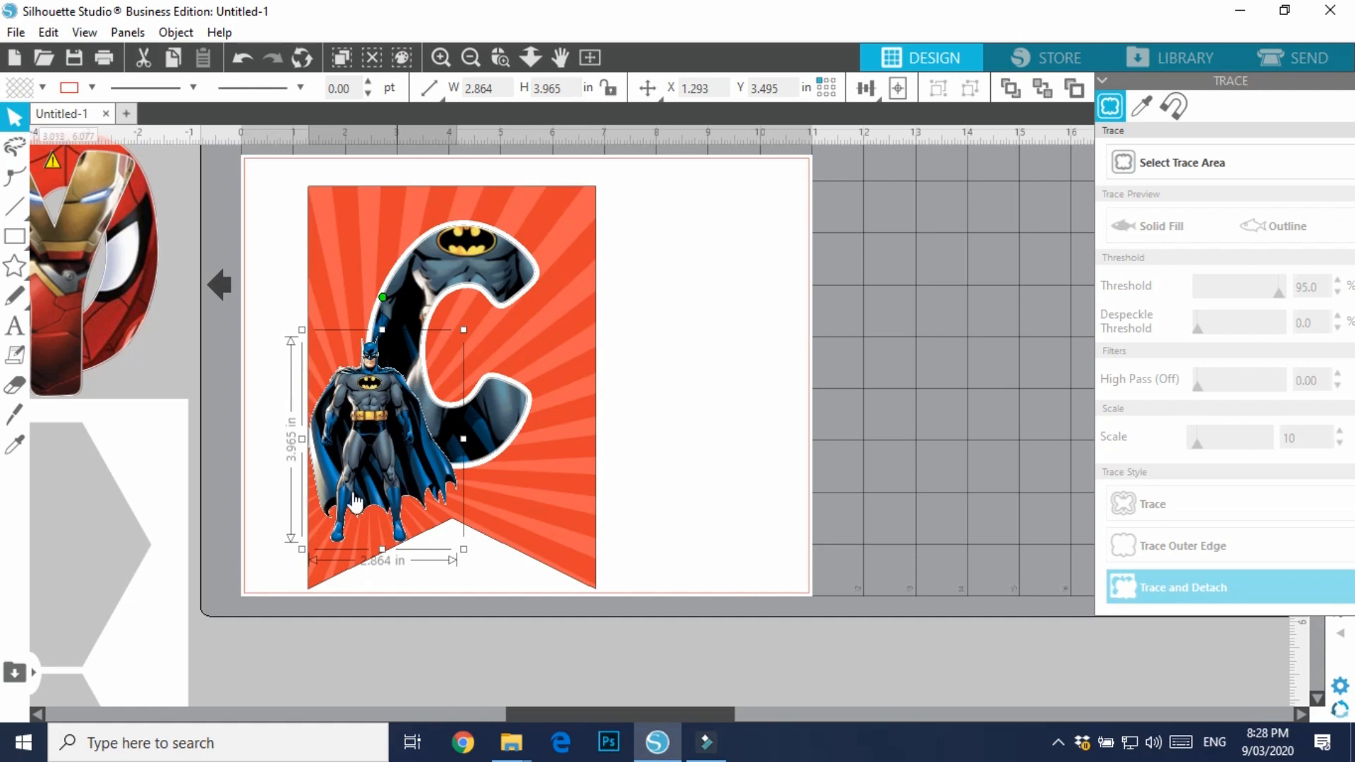
left_click_drag(400, 449, 402, 447)
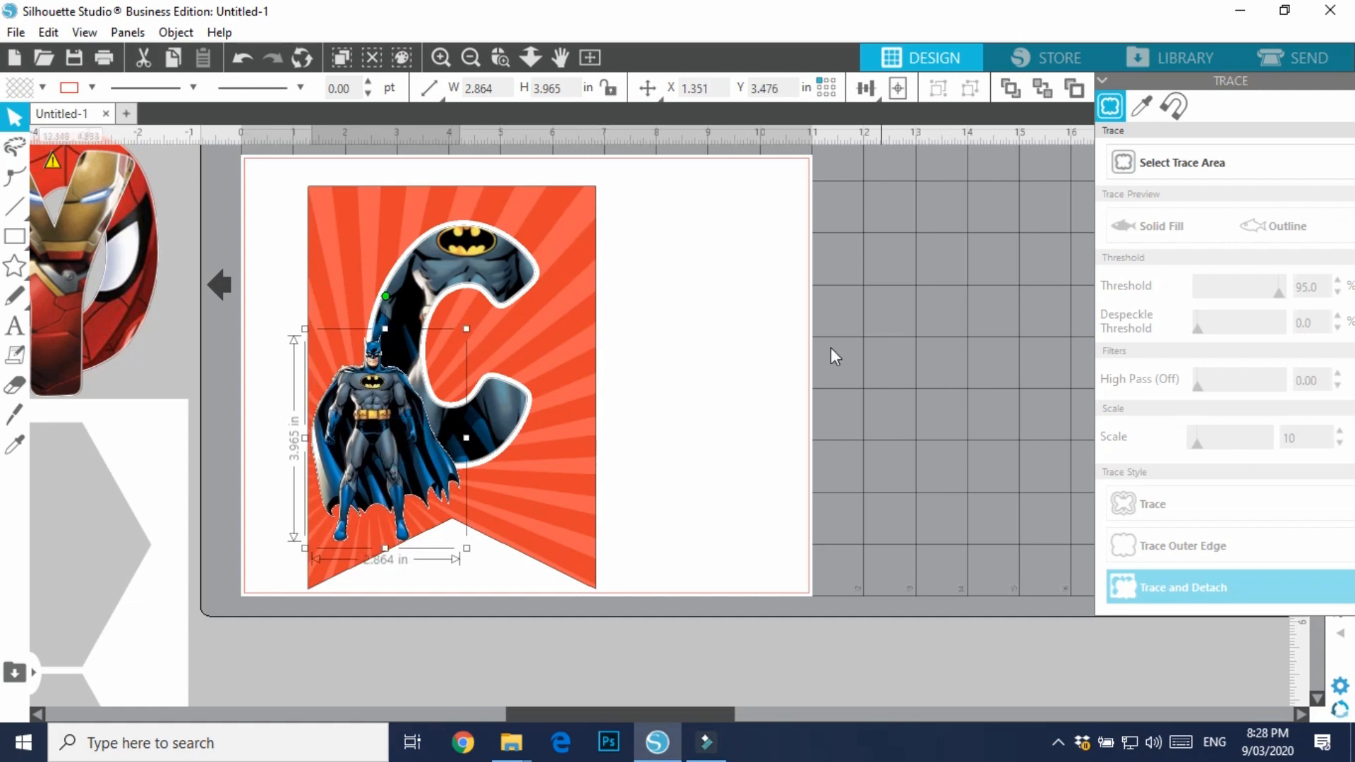
Duplicate the red sunburst flag and place the copy directly beside the original
left_click(588, 212)
right_click(589, 207)
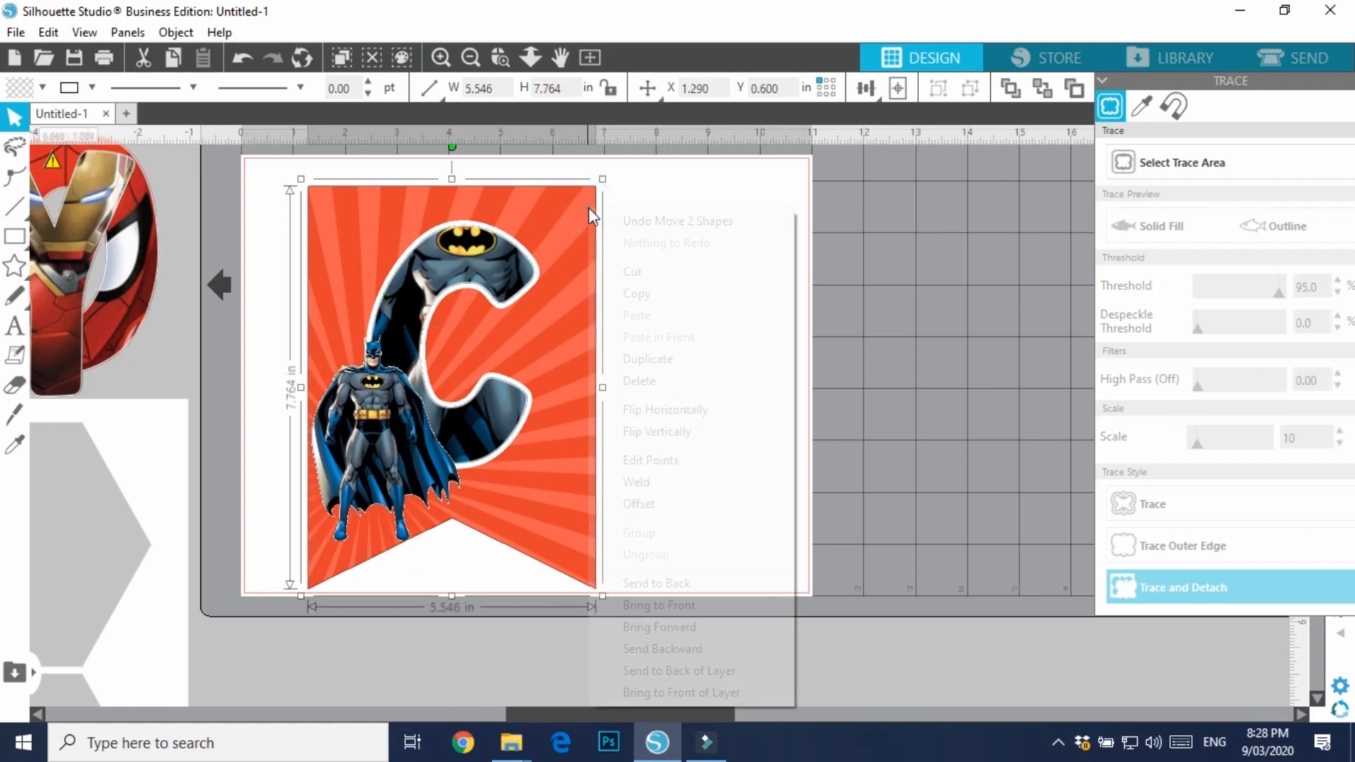
left_click(647, 356)
left_click_drag(576, 281, 852, 251)
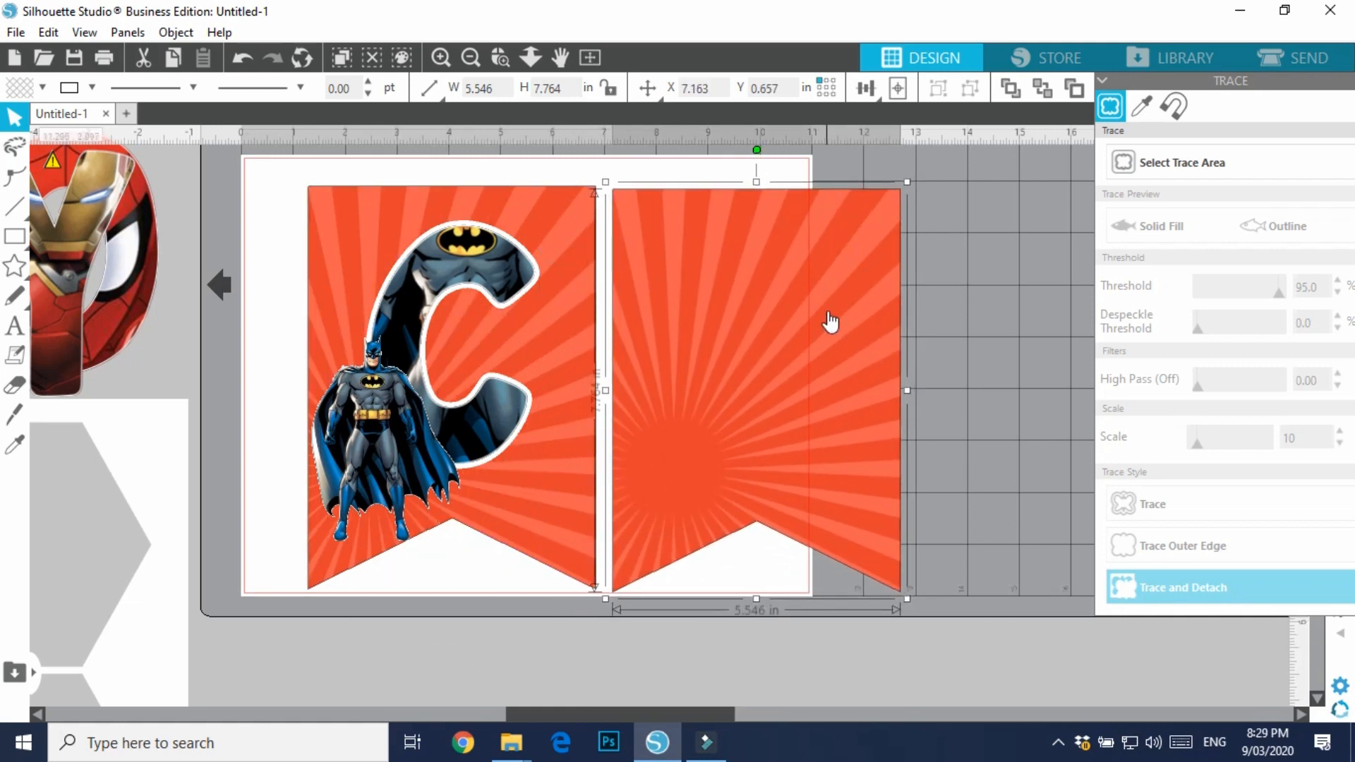
Fill the duplicate flag with the blue sunburst image from the SUPERHERO folder
mouse_move(528, 748)
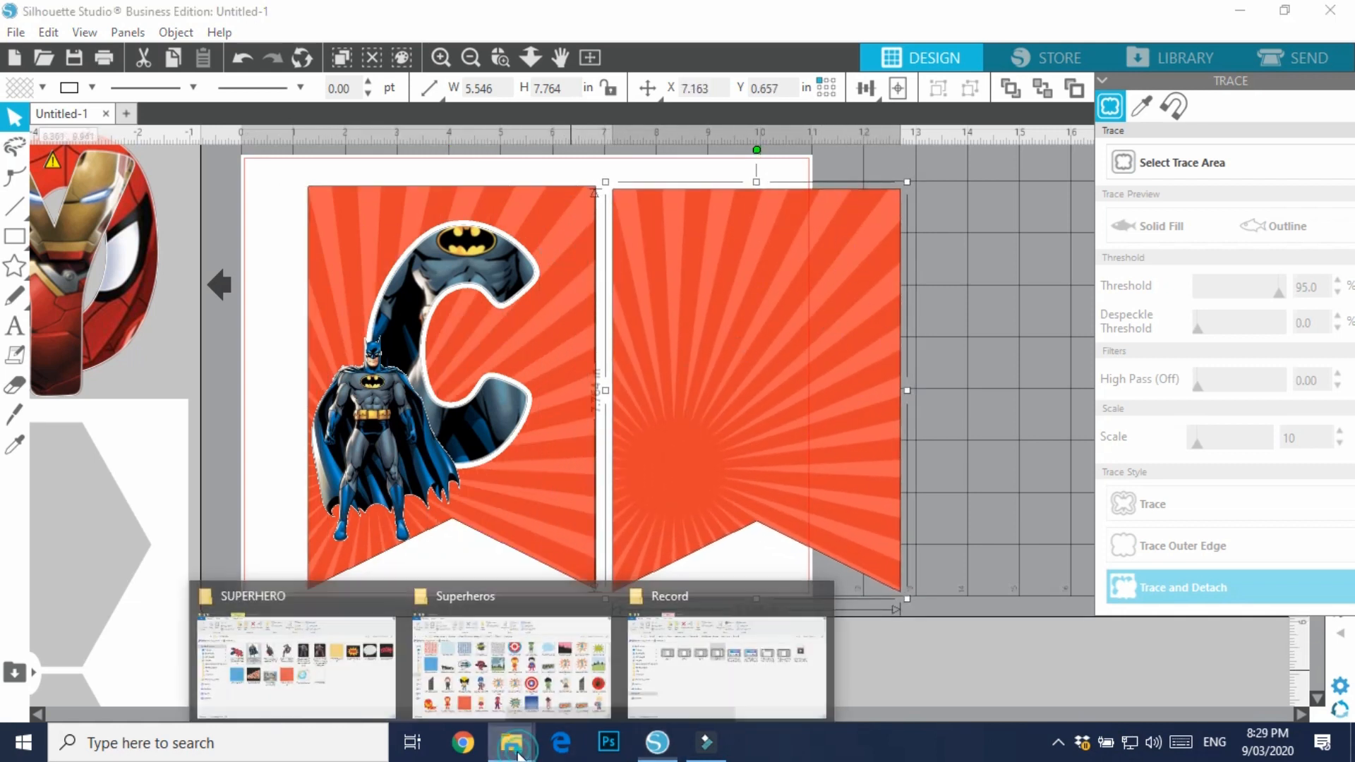
left_click(323, 639)
left_click_drag(302, 439, 778, 439)
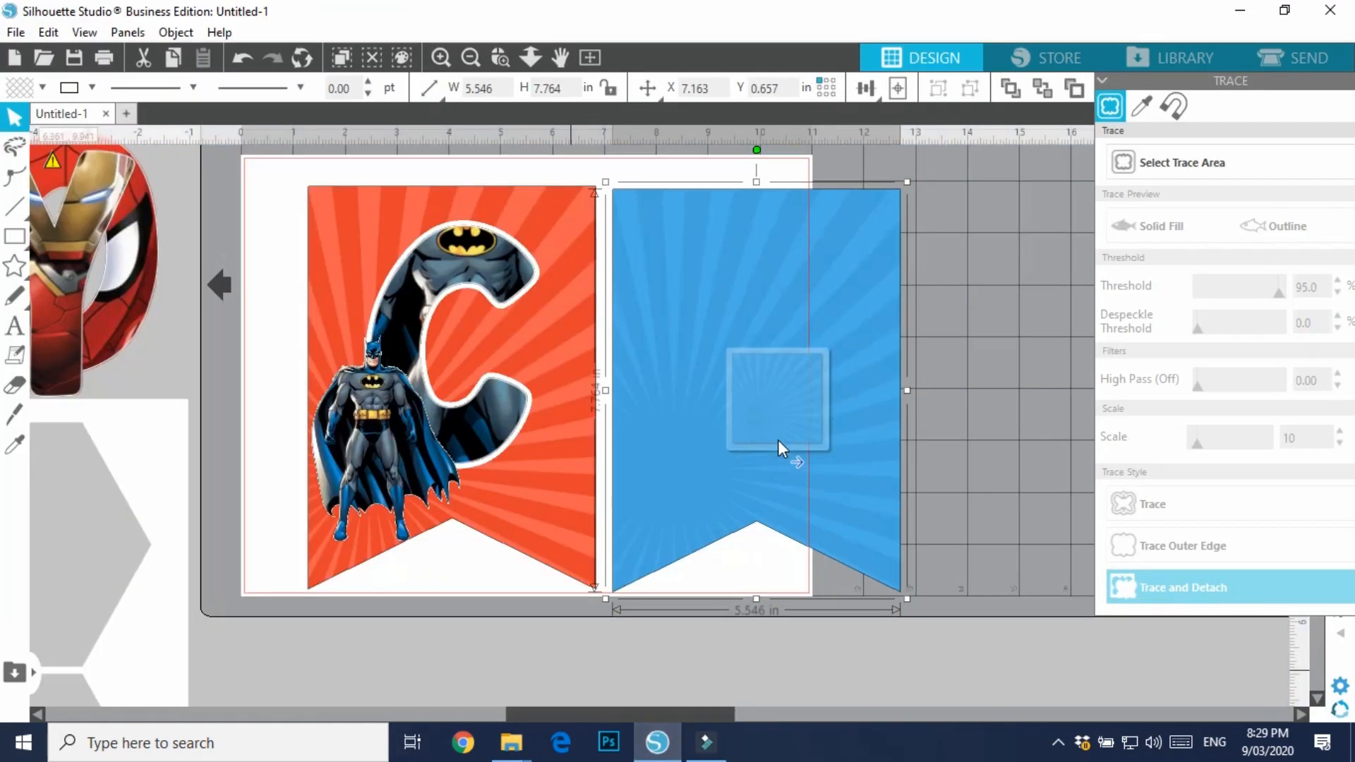
left_click(998, 345)
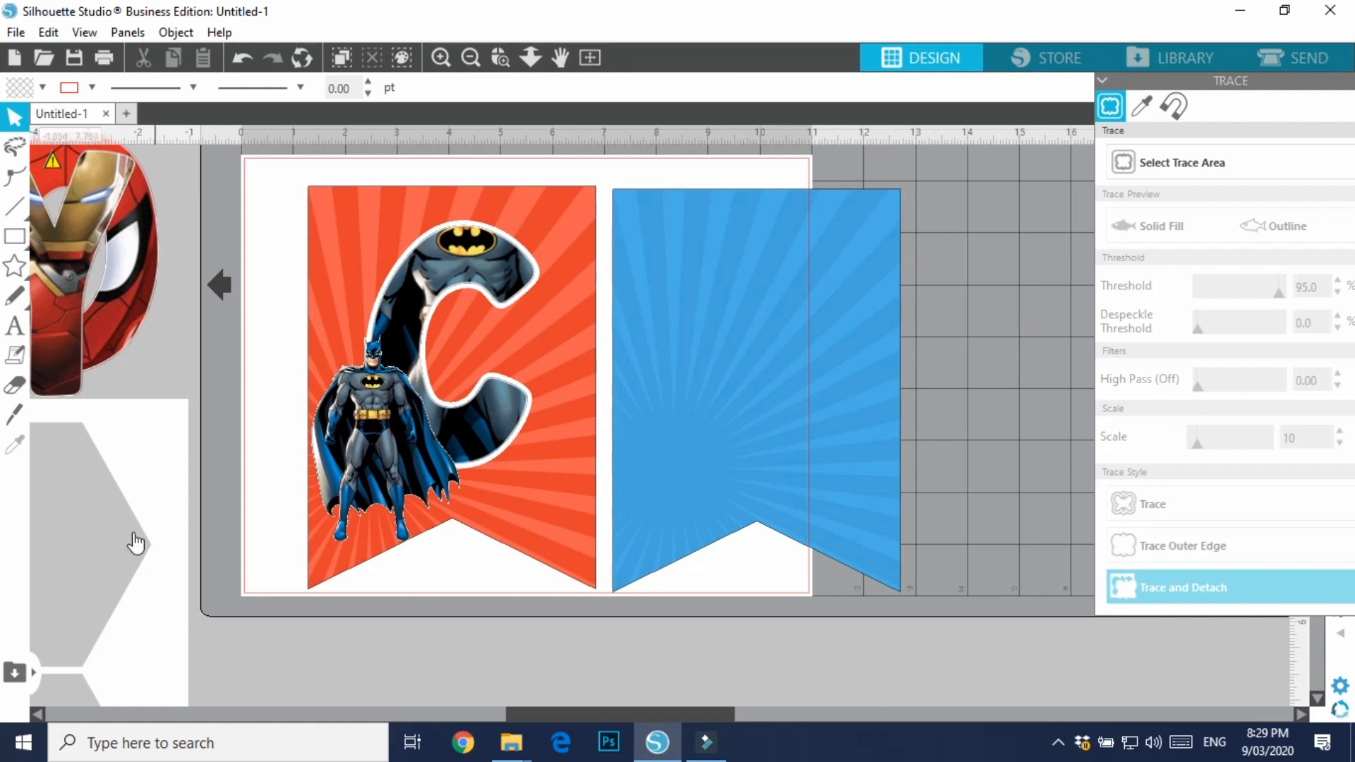
Move the Spider-Man letter O from the area beside the page onto the blue flag
left_click_drag(114, 322, 37, 418)
left_click_drag(147, 245, 836, 341)
left_click(958, 454)
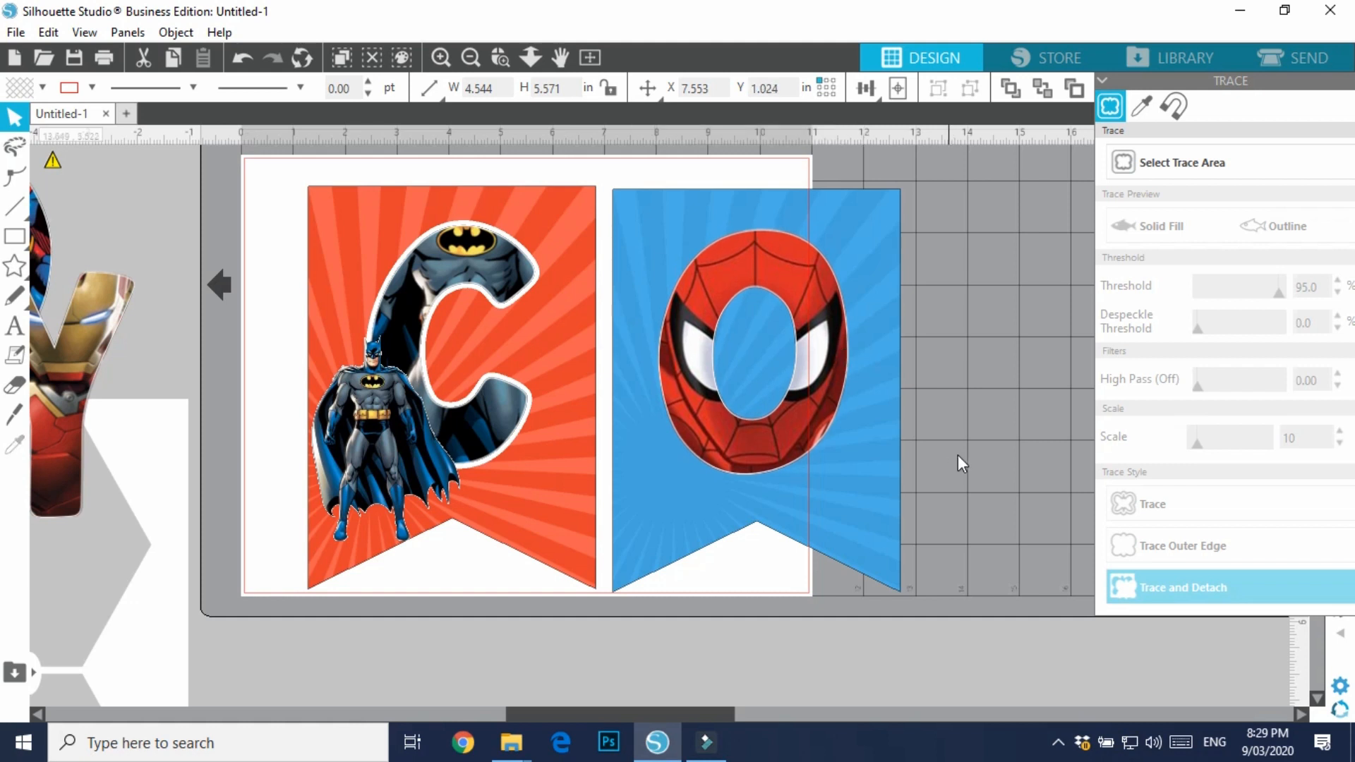
Ungroup the Batman C from its white border, delete the border, and nudge the letter up slightly
left_click(492, 267)
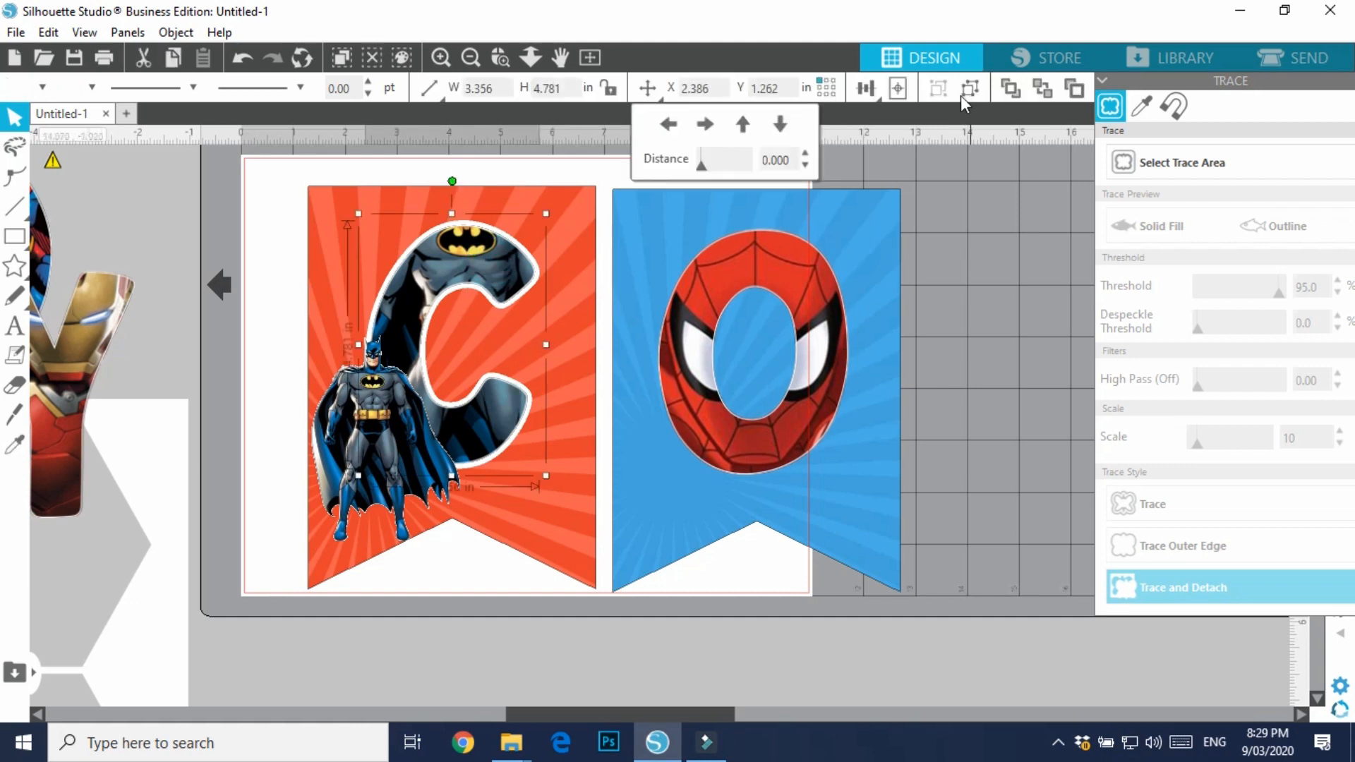
left_click_drag(508, 267, 466, 260)
left_click(555, 220)
left_click(494, 320)
key("Delete")
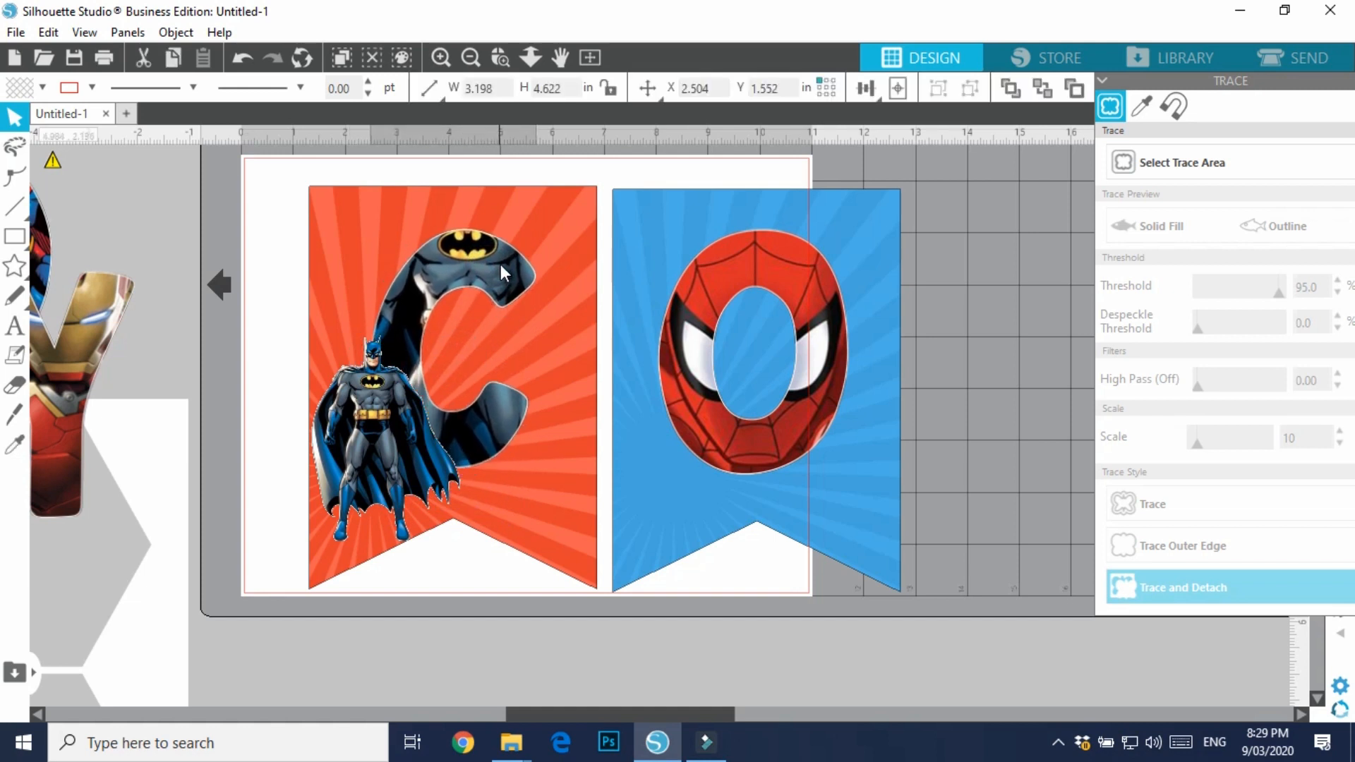
key("Up")
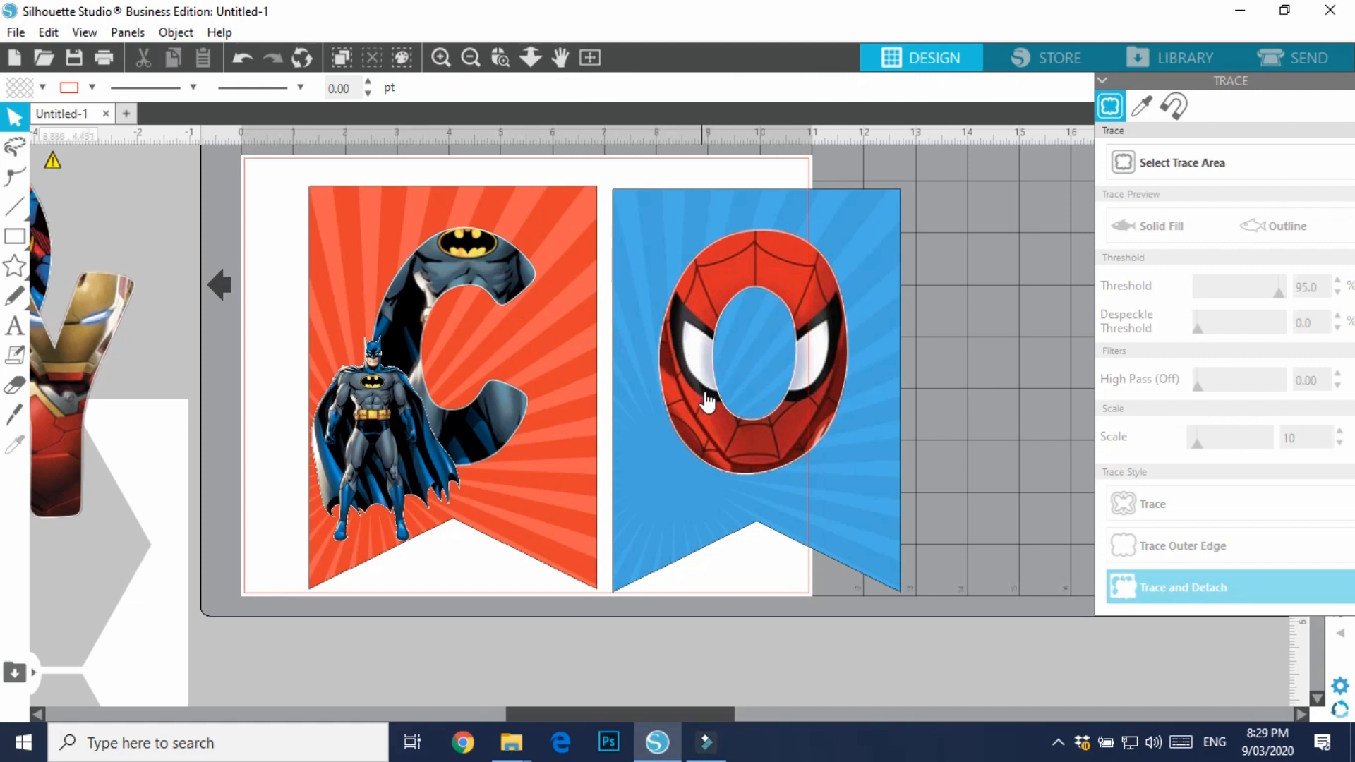
Move the Batman figure off the page beside the spare letters and shift the C slightly on the red flag
left_click(392, 449)
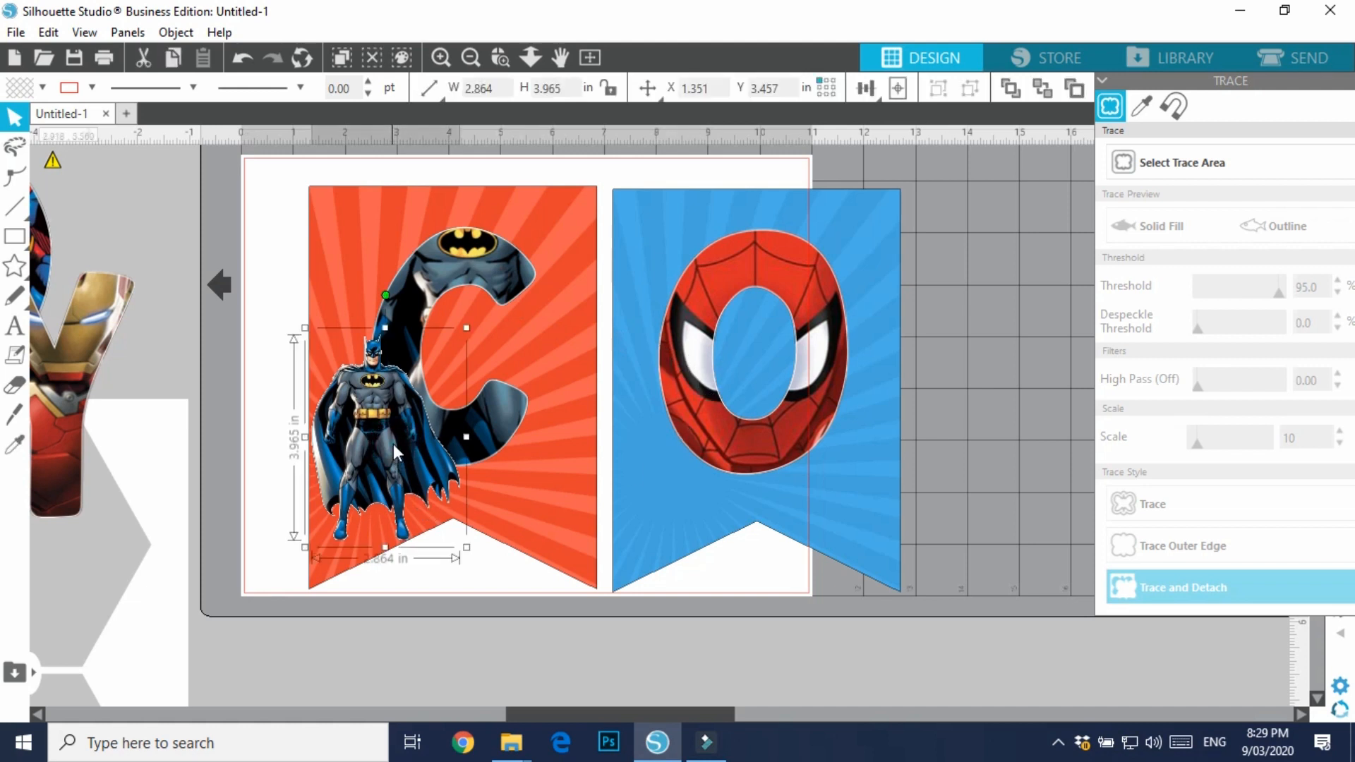
left_click_drag(392, 443, 128, 412)
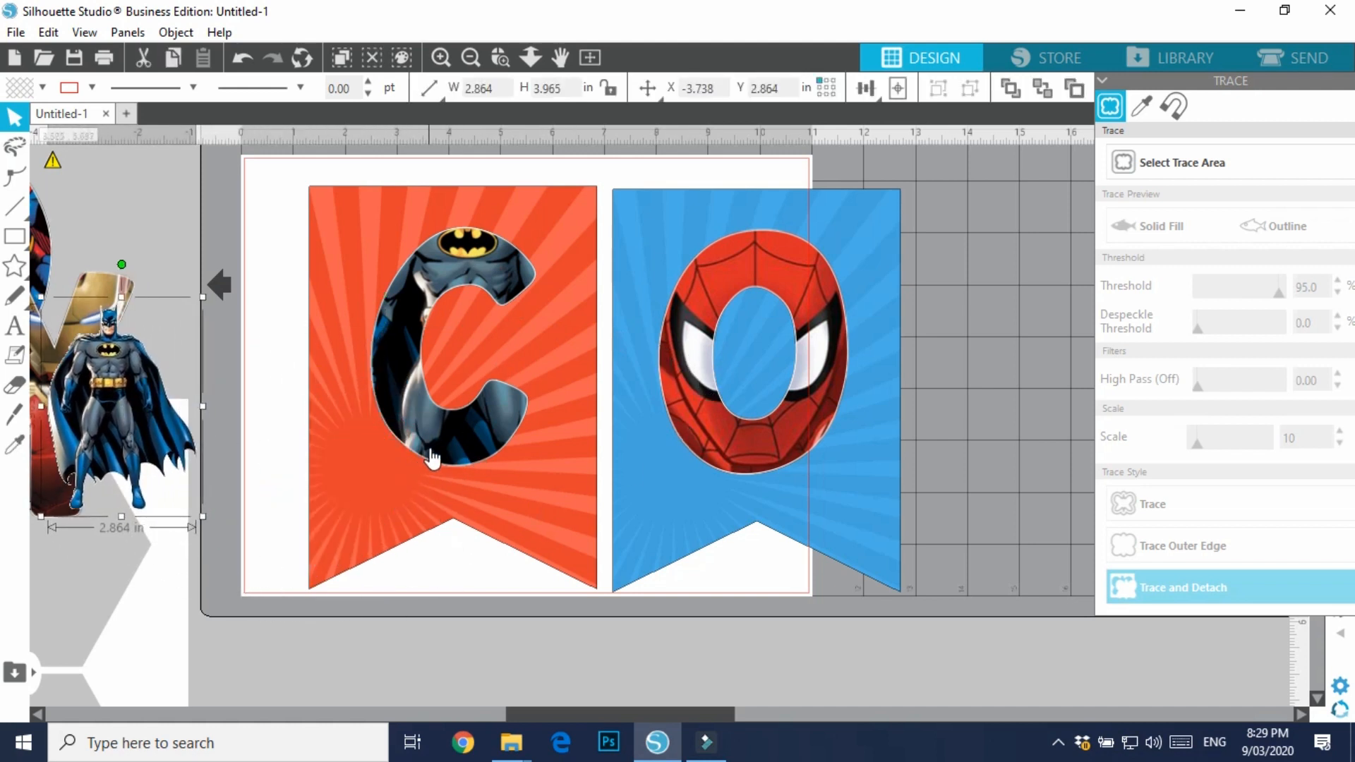
left_click_drag(430, 450, 423, 447)
left_click(605, 404)
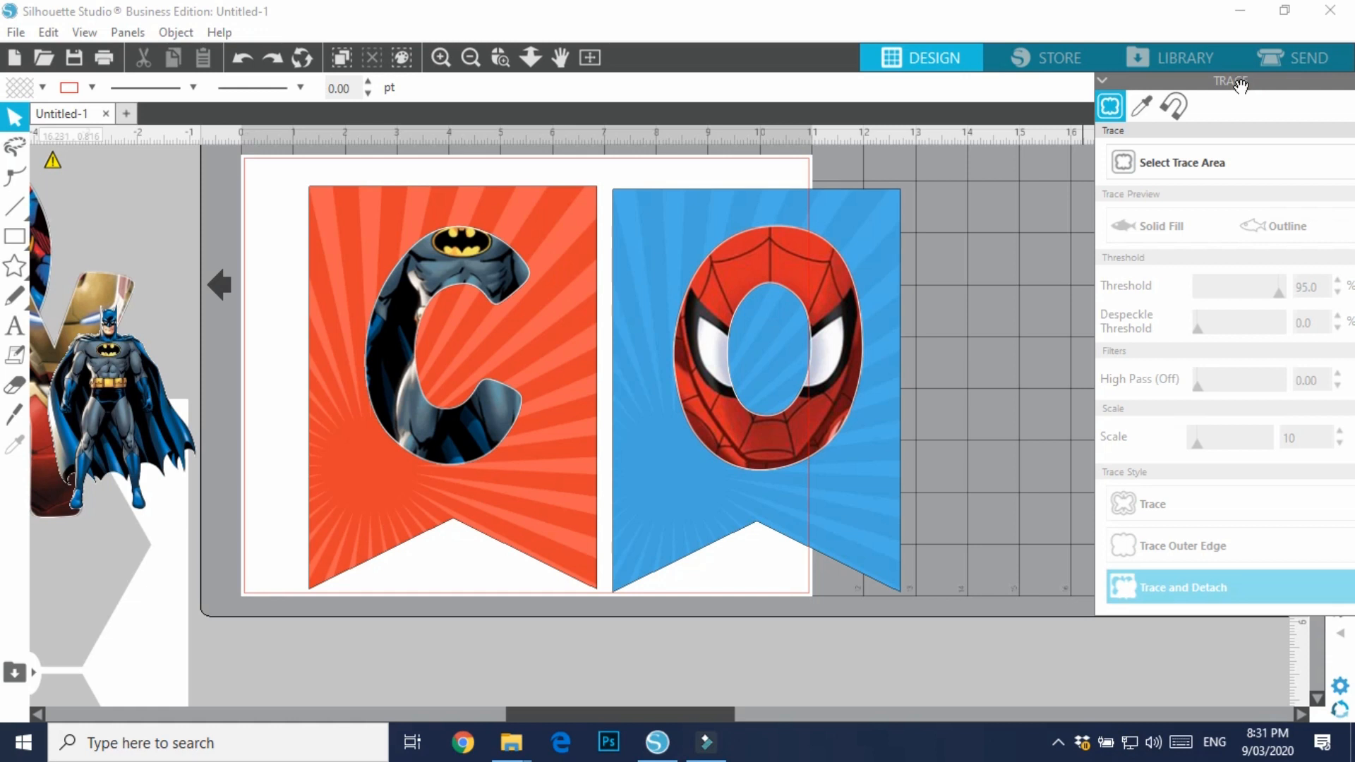
Close the Trace settings and clear the selection on the blue flag and its O
left_click(1236, 79)
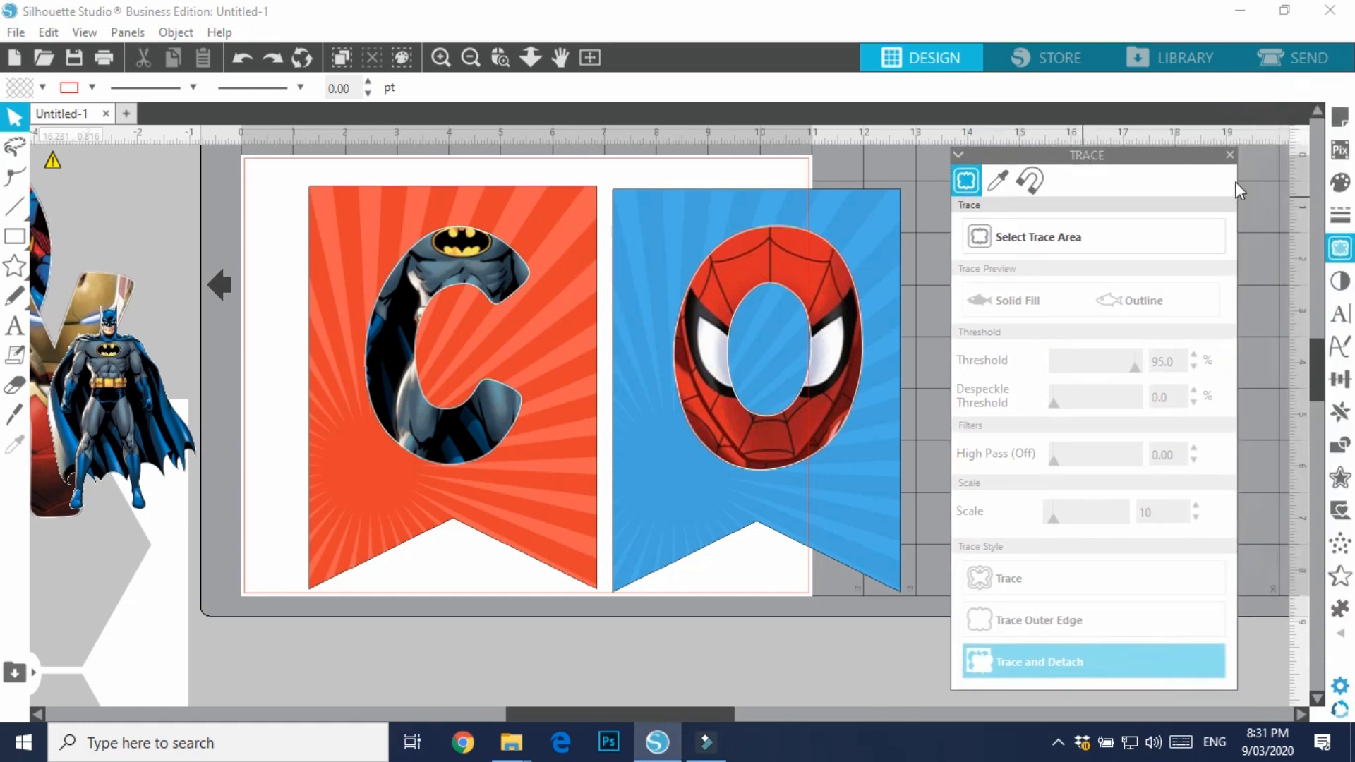
left_click(1228, 156)
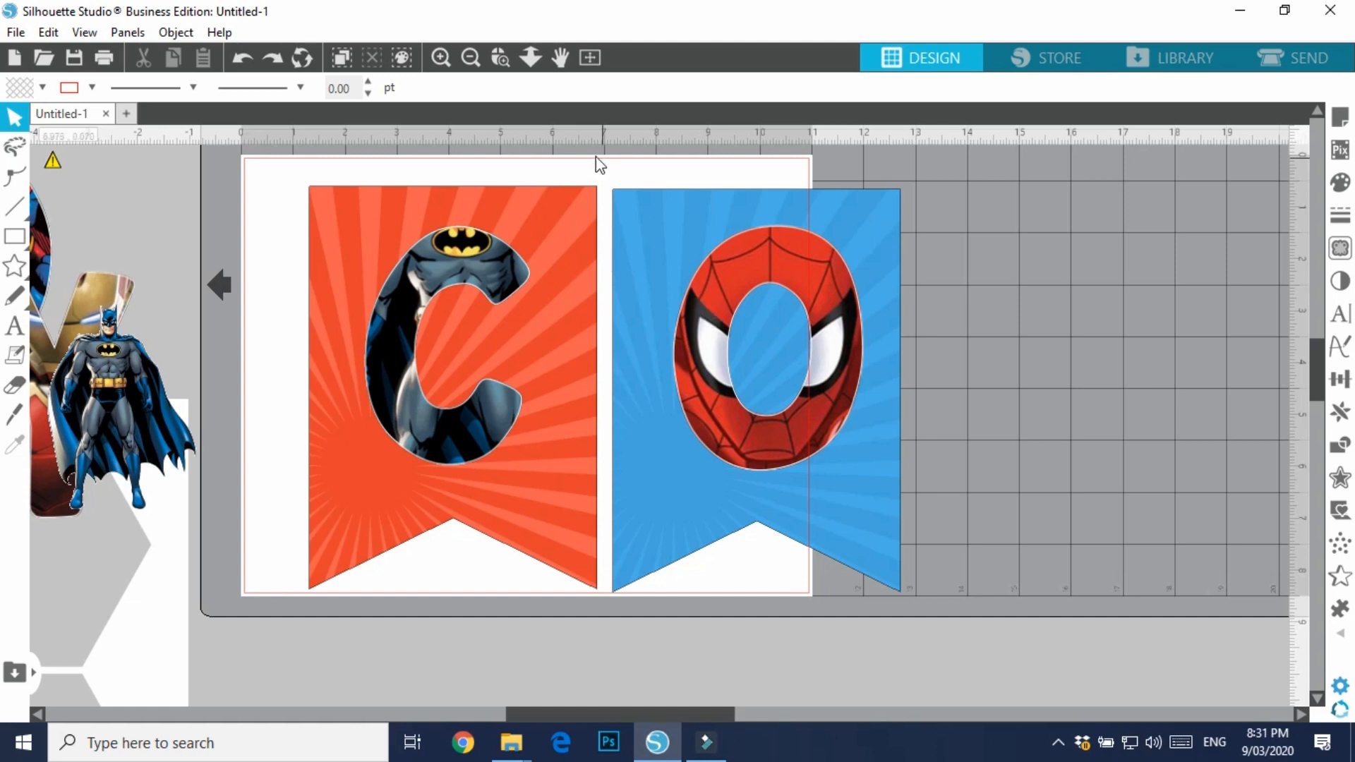
left_click_drag(611, 167, 917, 596)
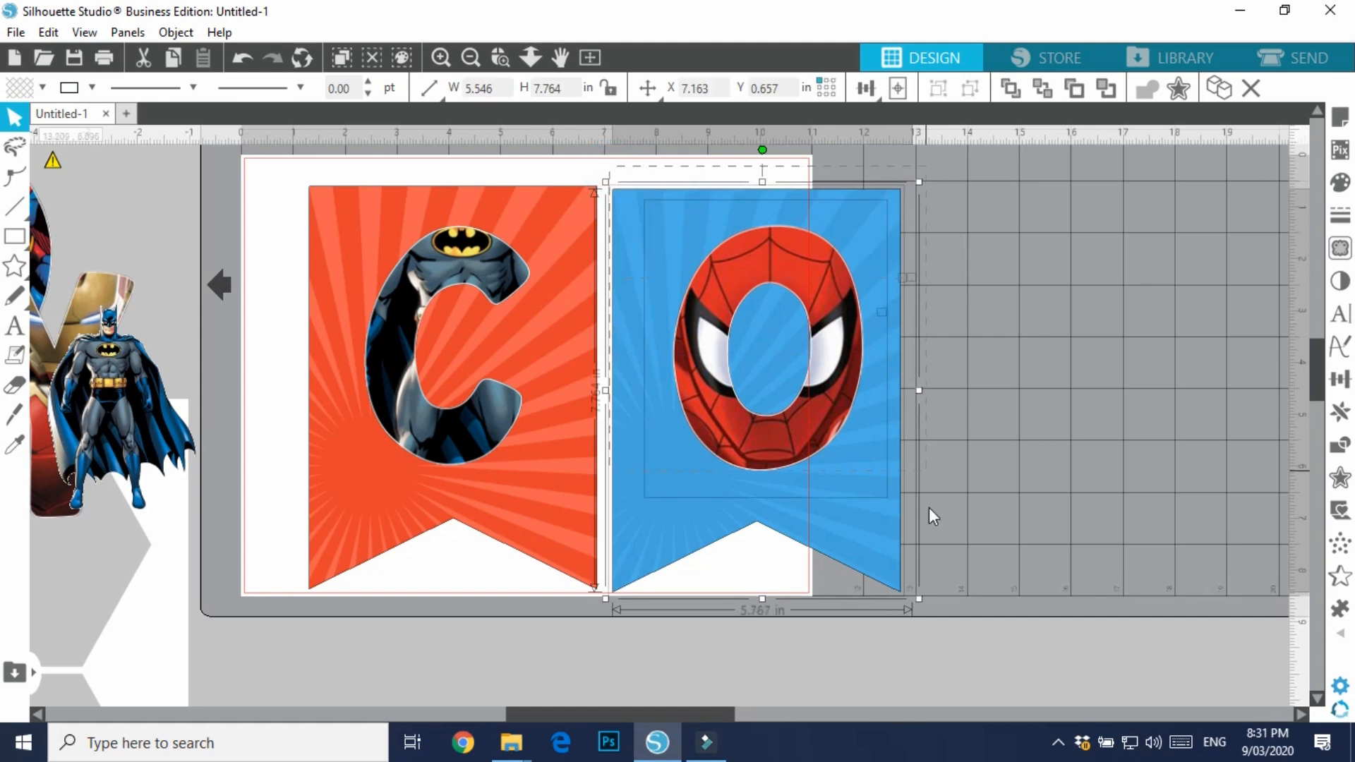
left_click(1099, 432)
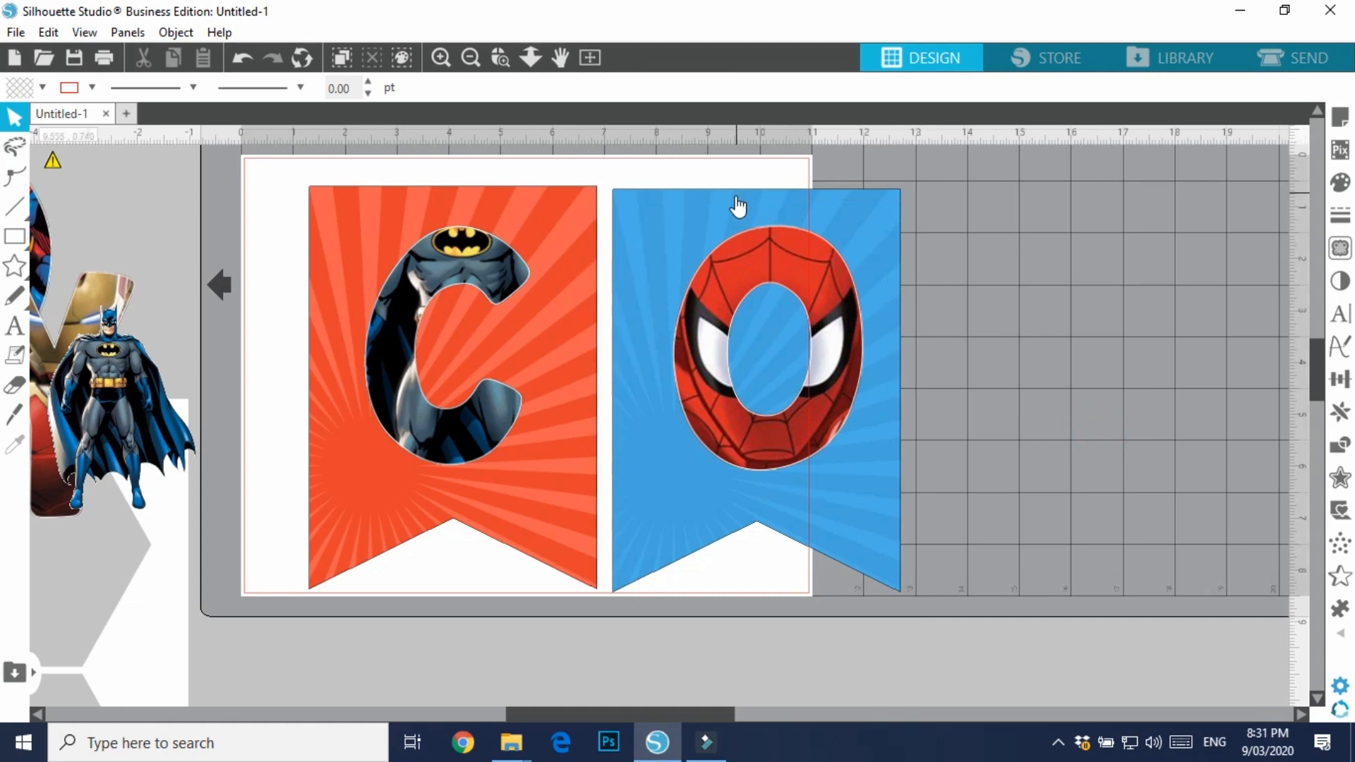
Move the blue flag and the Spider-Man O separately on top of the Batman C flag
left_click_drag(729, 212, 385, 262)
left_click(671, 411)
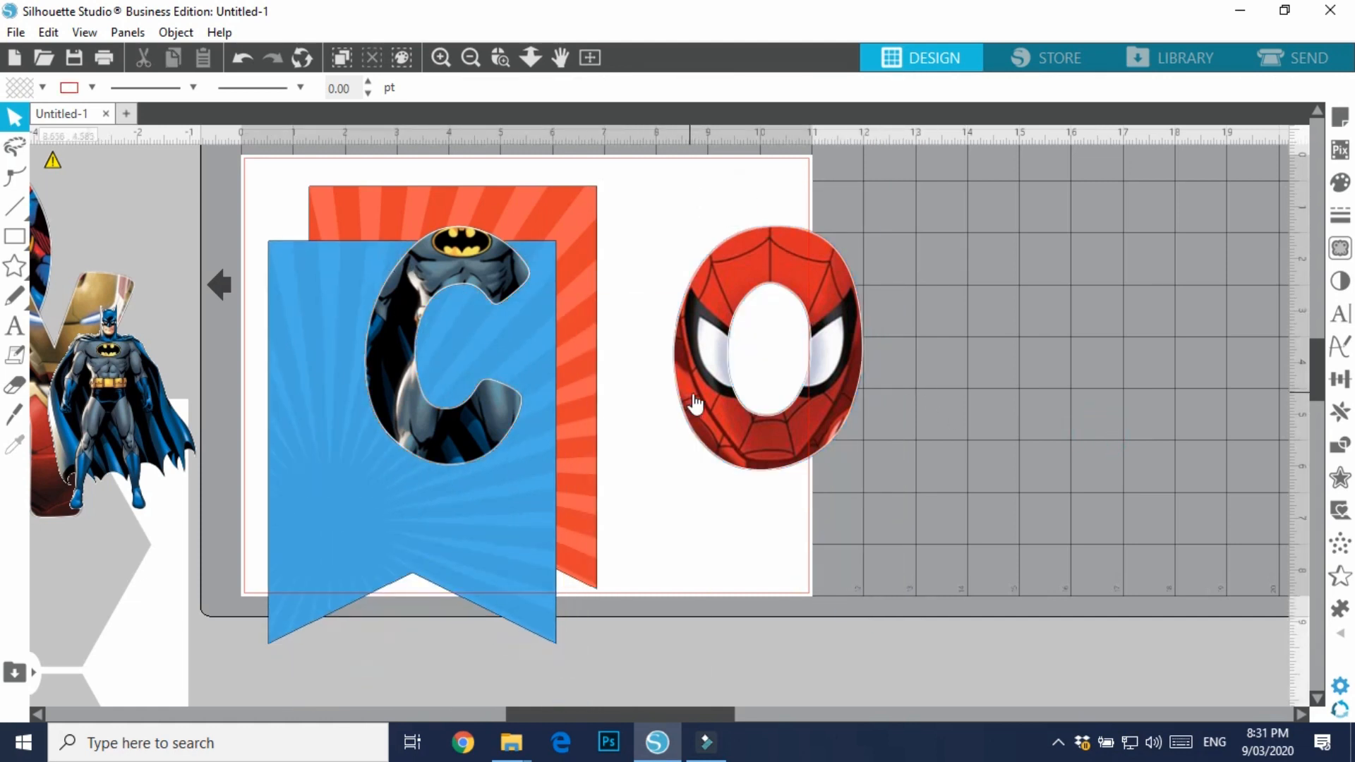
left_click_drag(695, 402, 340, 446)
left_click_drag(650, 157, 983, 637)
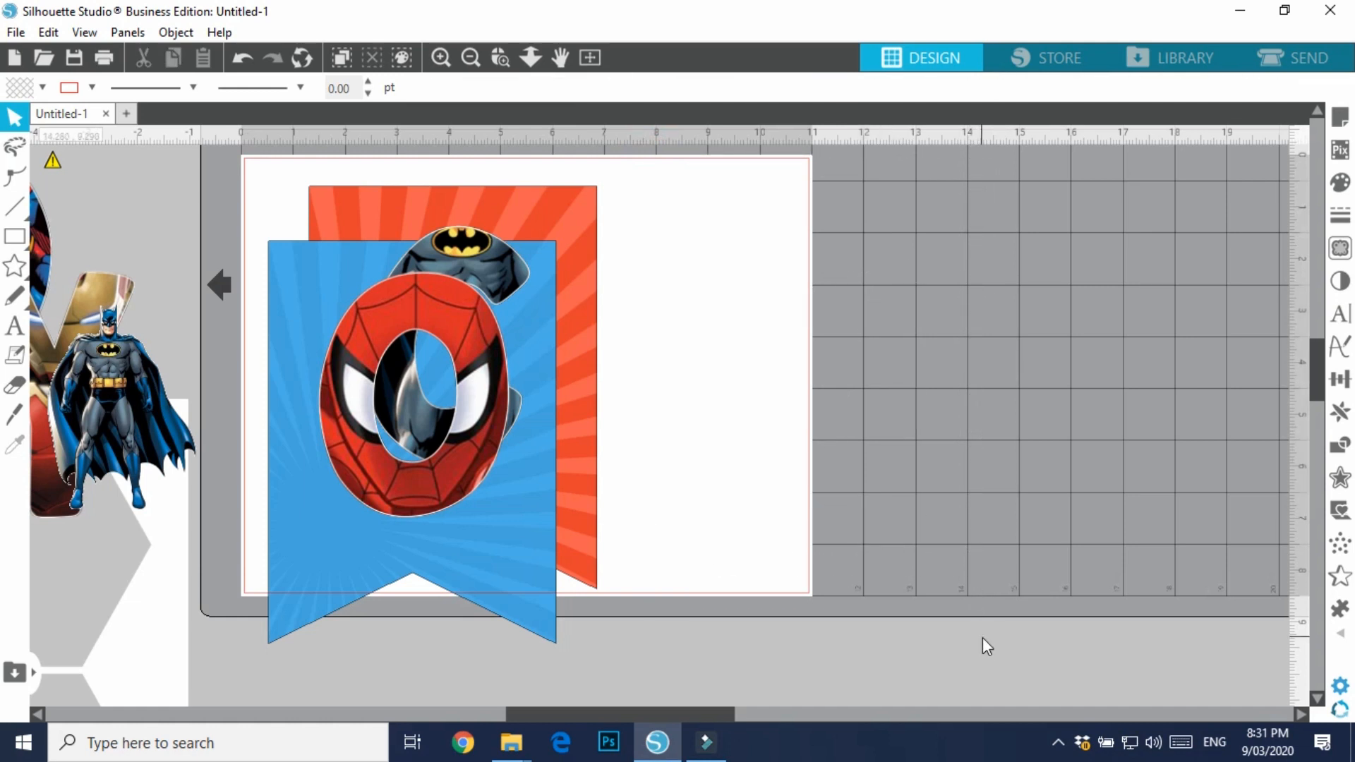
left_click_drag(624, 173, 877, 634)
Move the blue flag back beside the red one and center the Spider-Man O on its upper part
left_click_drag(532, 384, 899, 336)
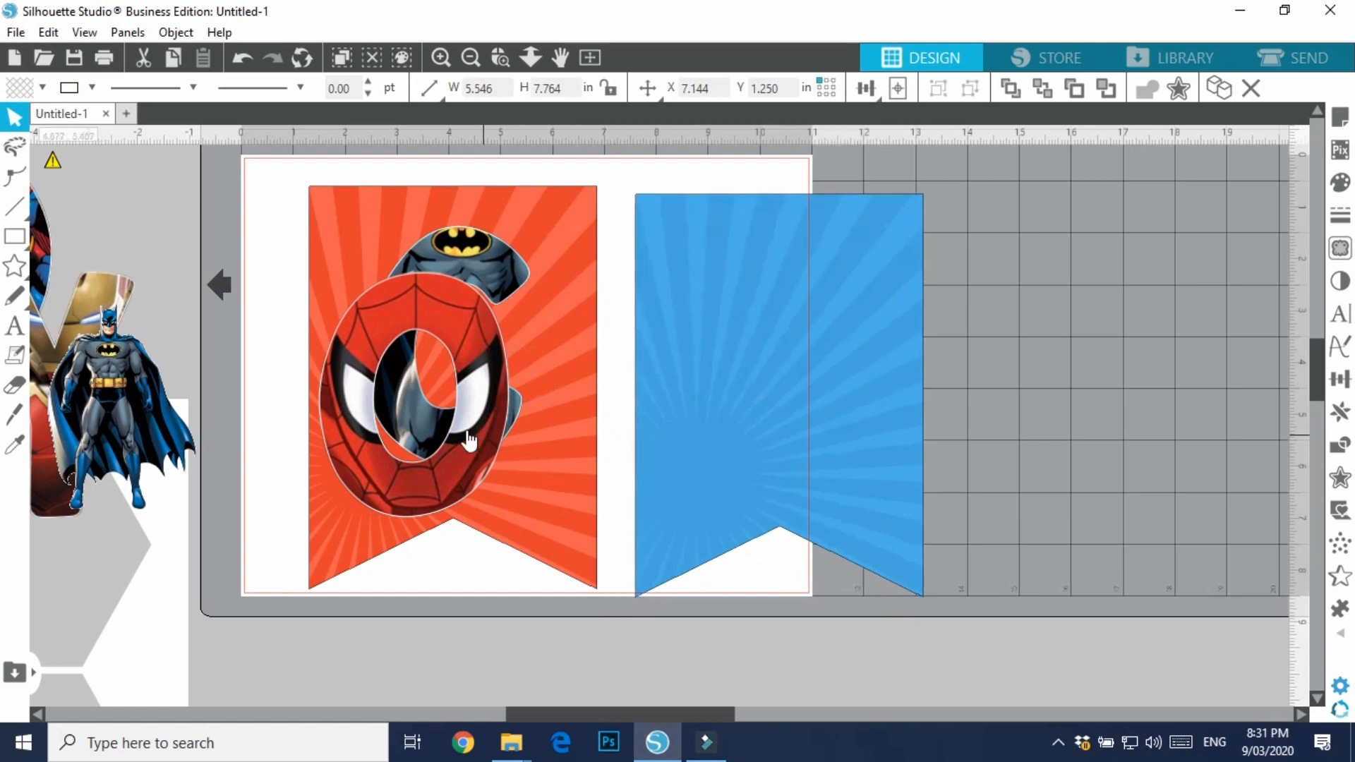
left_click_drag(468, 441, 879, 371)
left_click_drag(315, 160, 561, 598)
left_click(1042, 481)
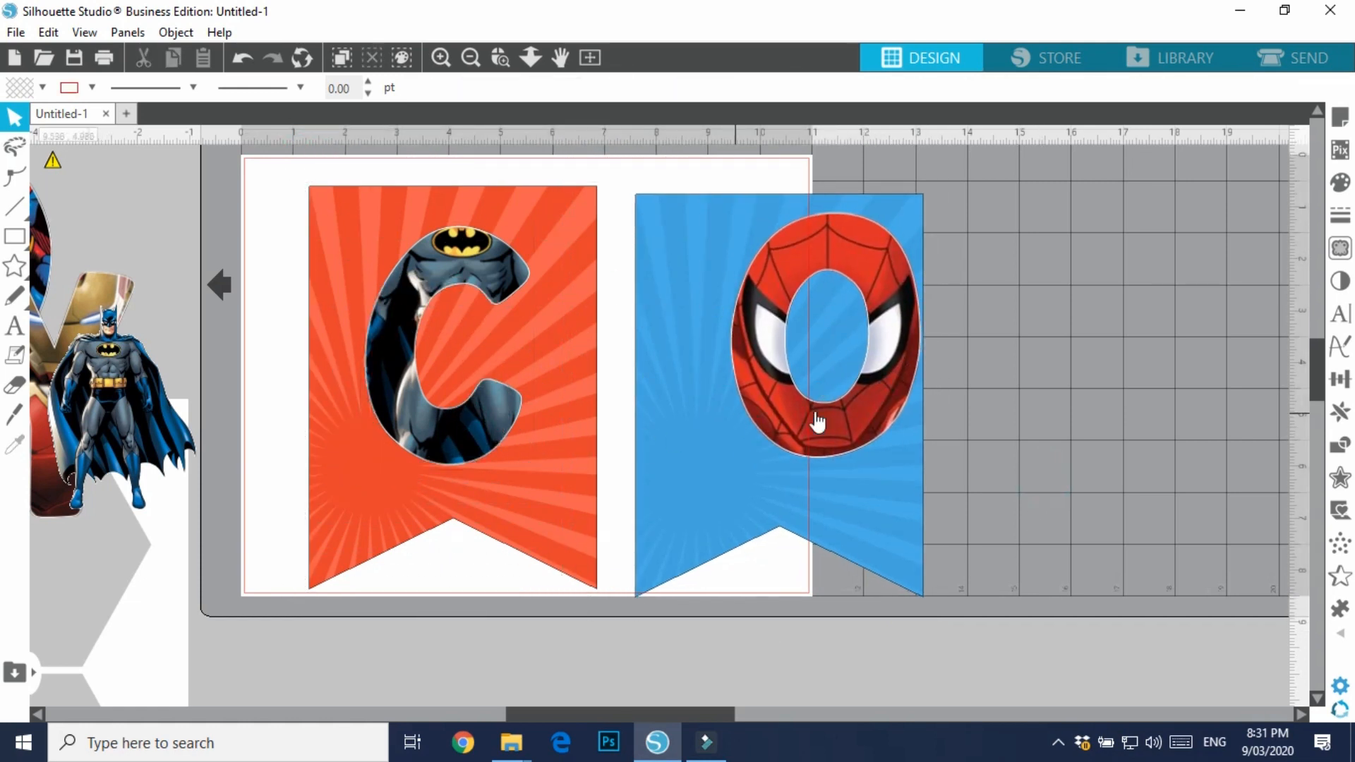
left_click_drag(864, 417, 815, 420)
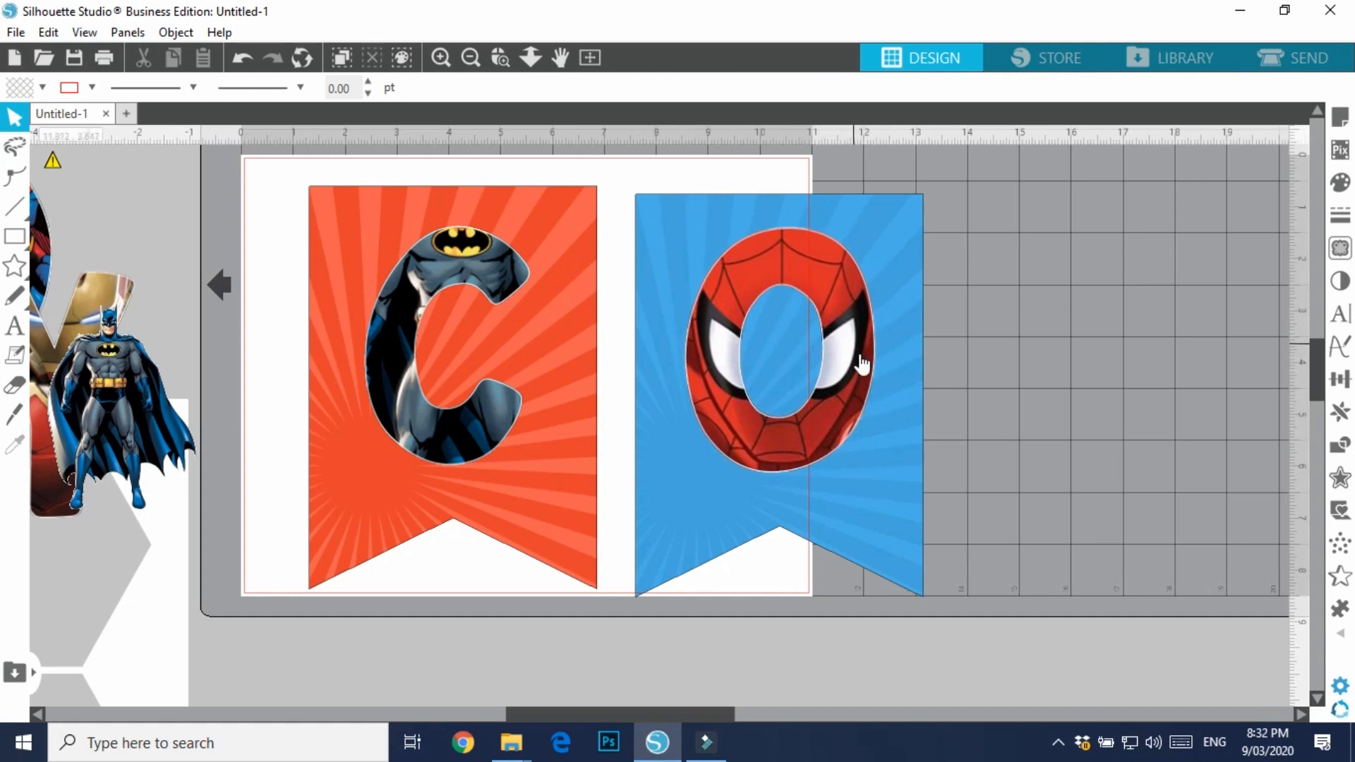
left_click_drag(861, 358, 862, 359)
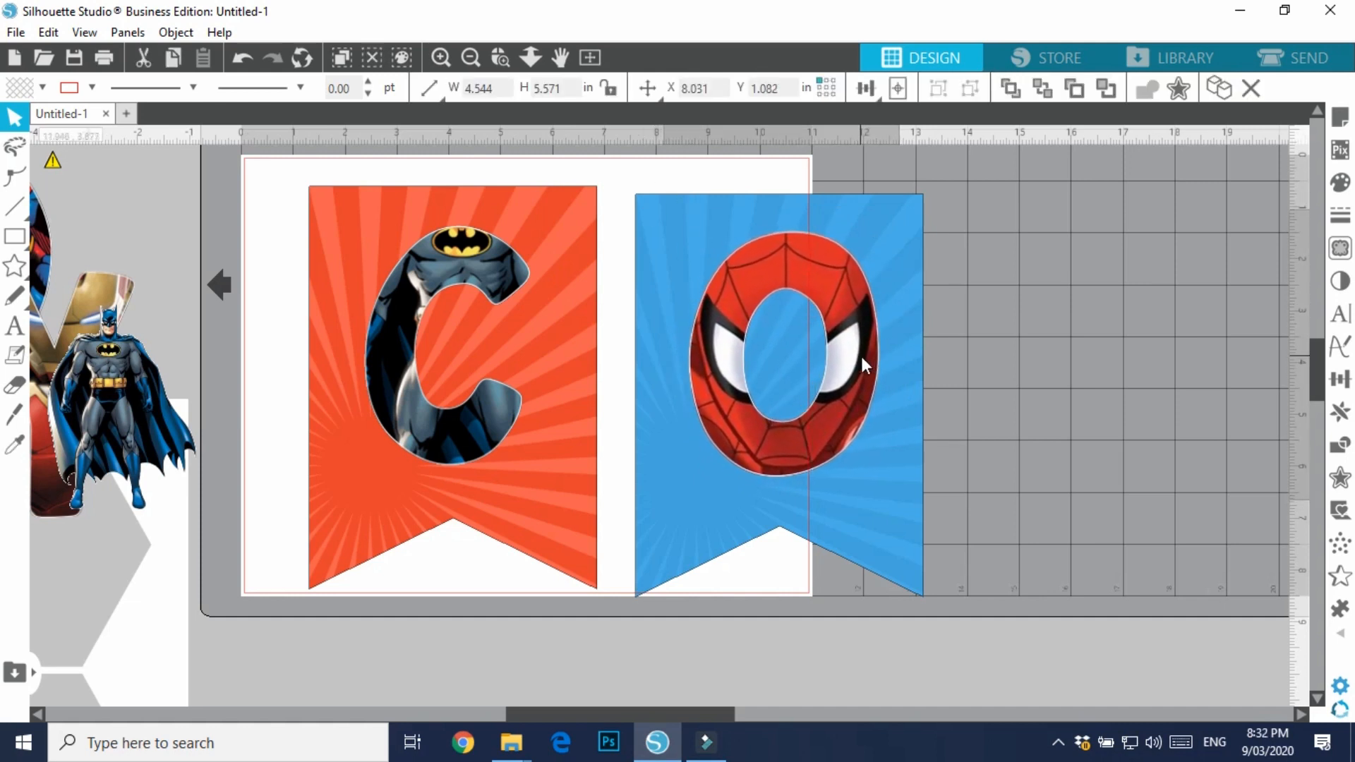
Move the blue flag and its O together off the page, and group each flag with its letter
left_click_drag(625, 162, 948, 400)
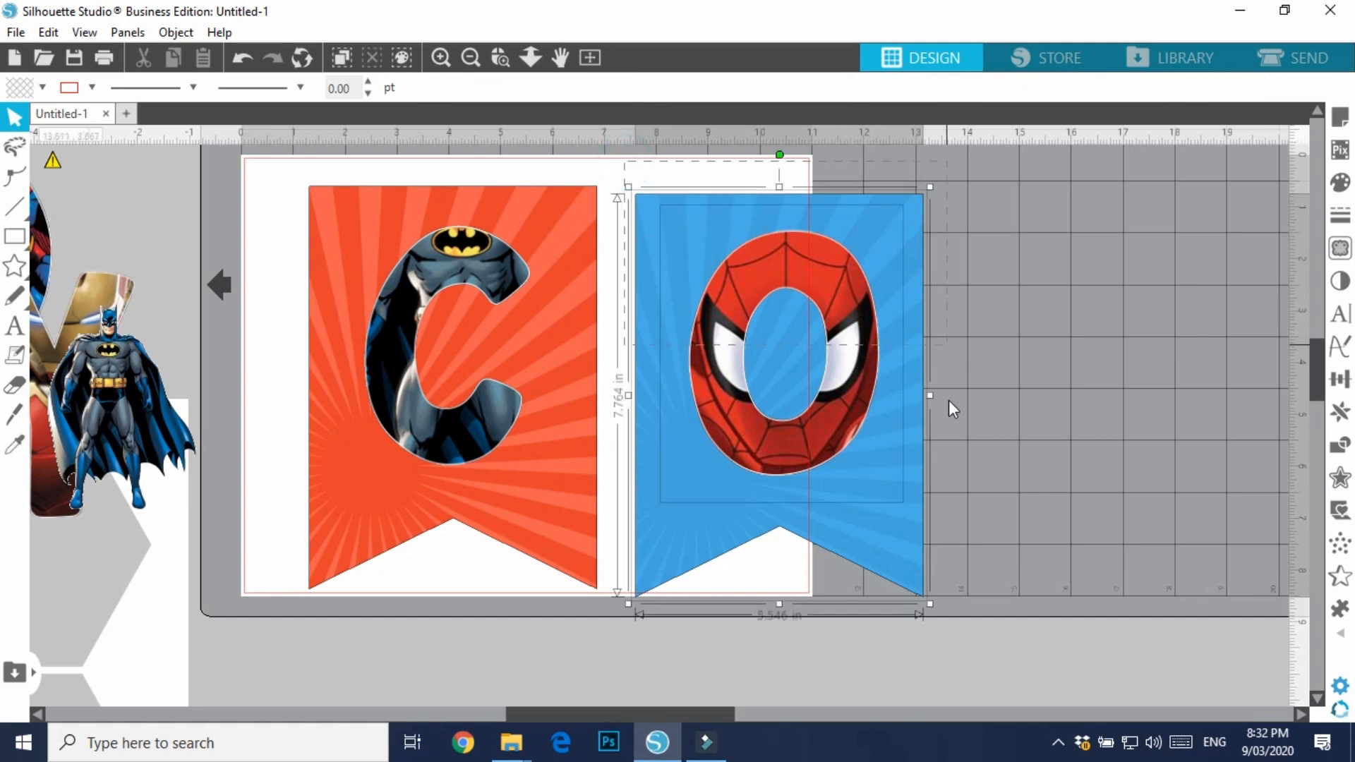
left_click_drag(875, 455, 1112, 410)
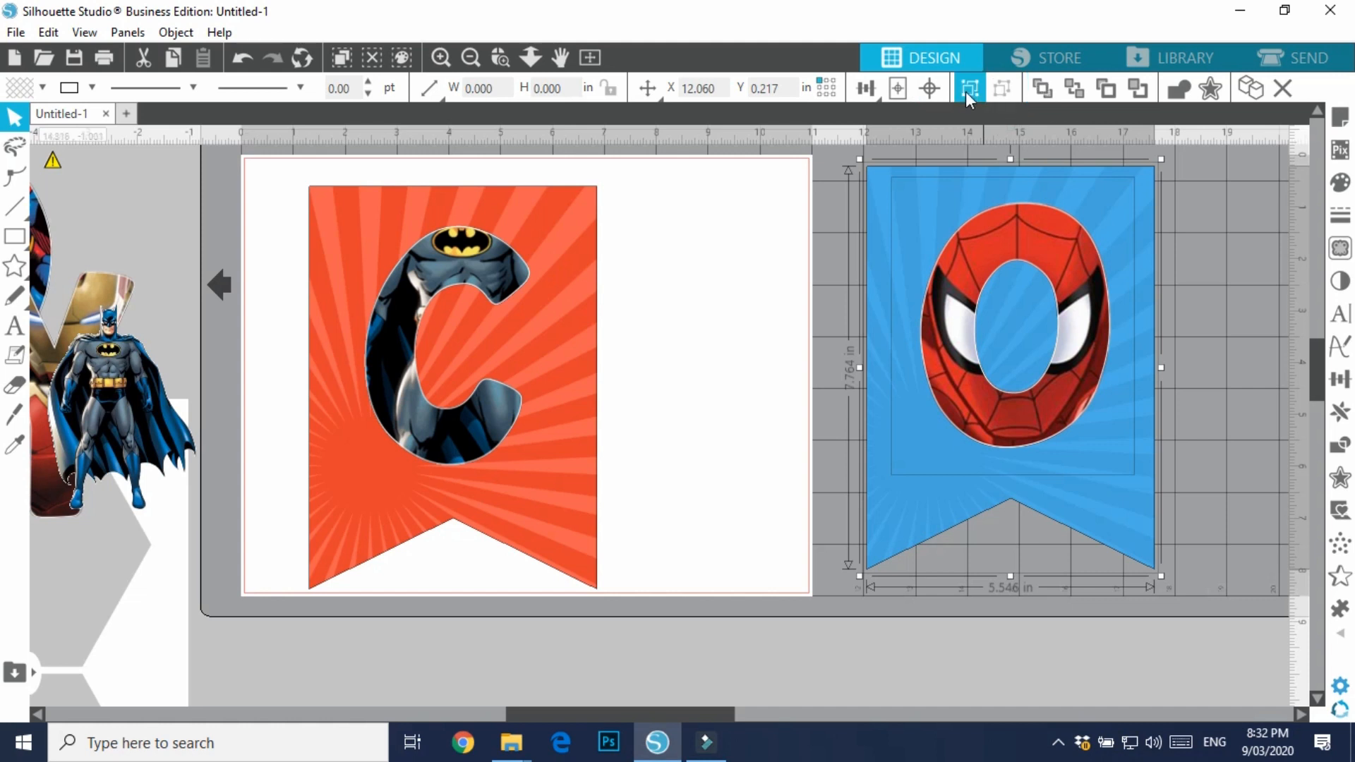
left_click_drag(294, 156, 633, 575)
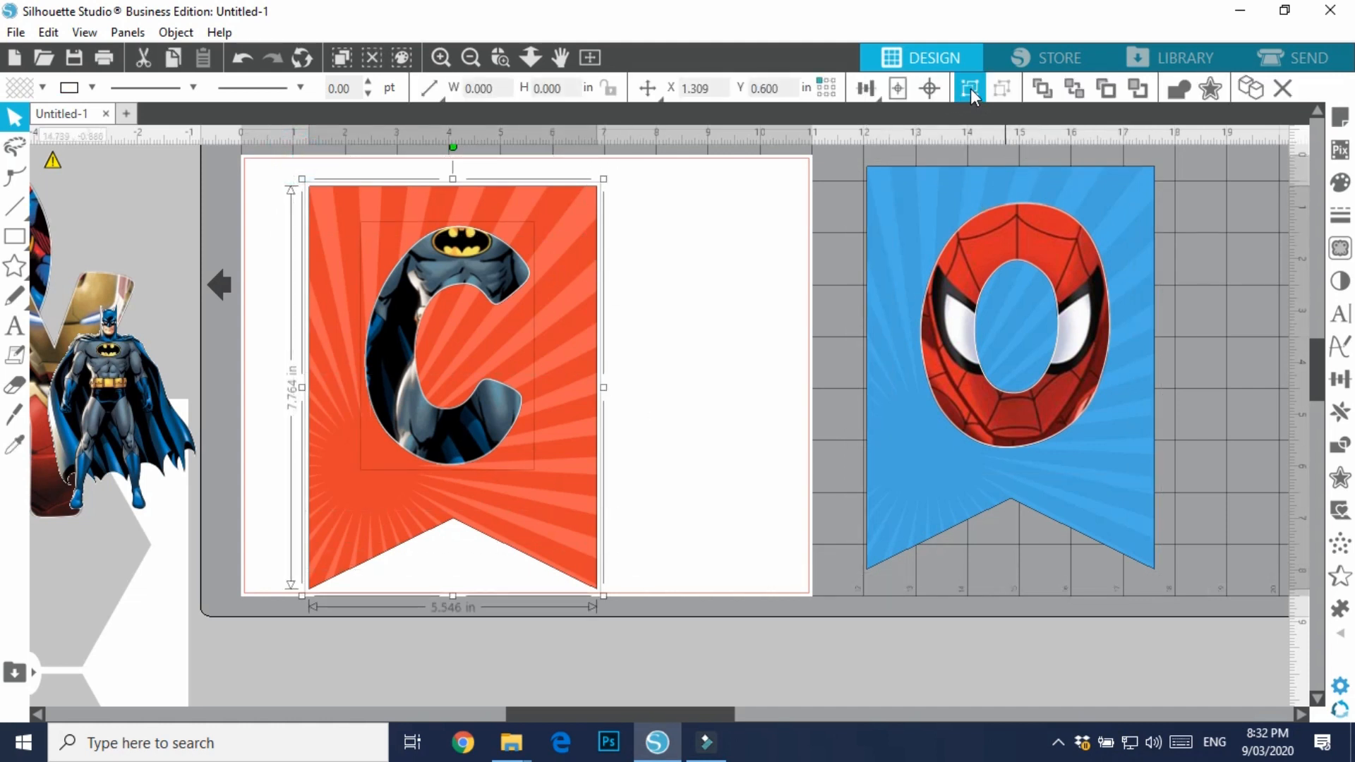
left_click(971, 88)
left_click_drag(574, 507, 628, 497)
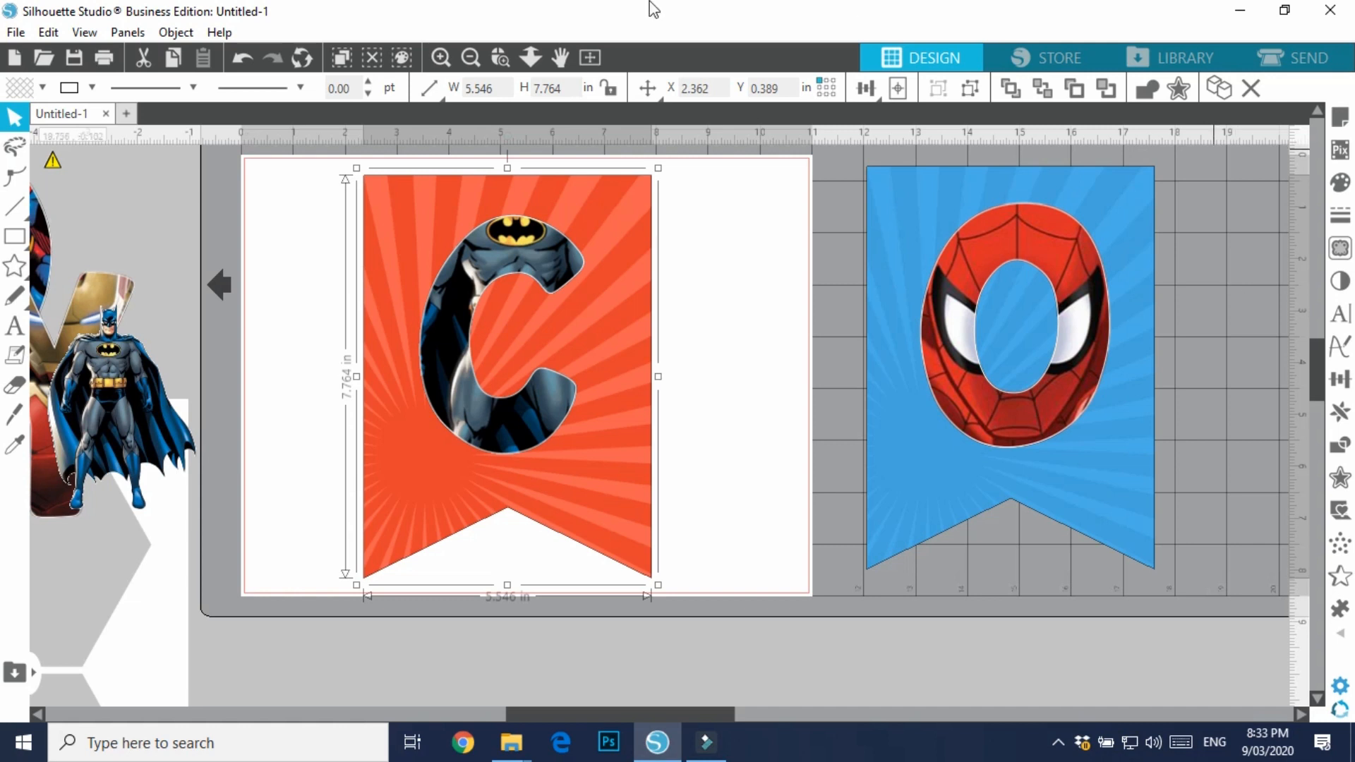
Turn on registration marks for the page in the page setup
left_click(1341, 117)
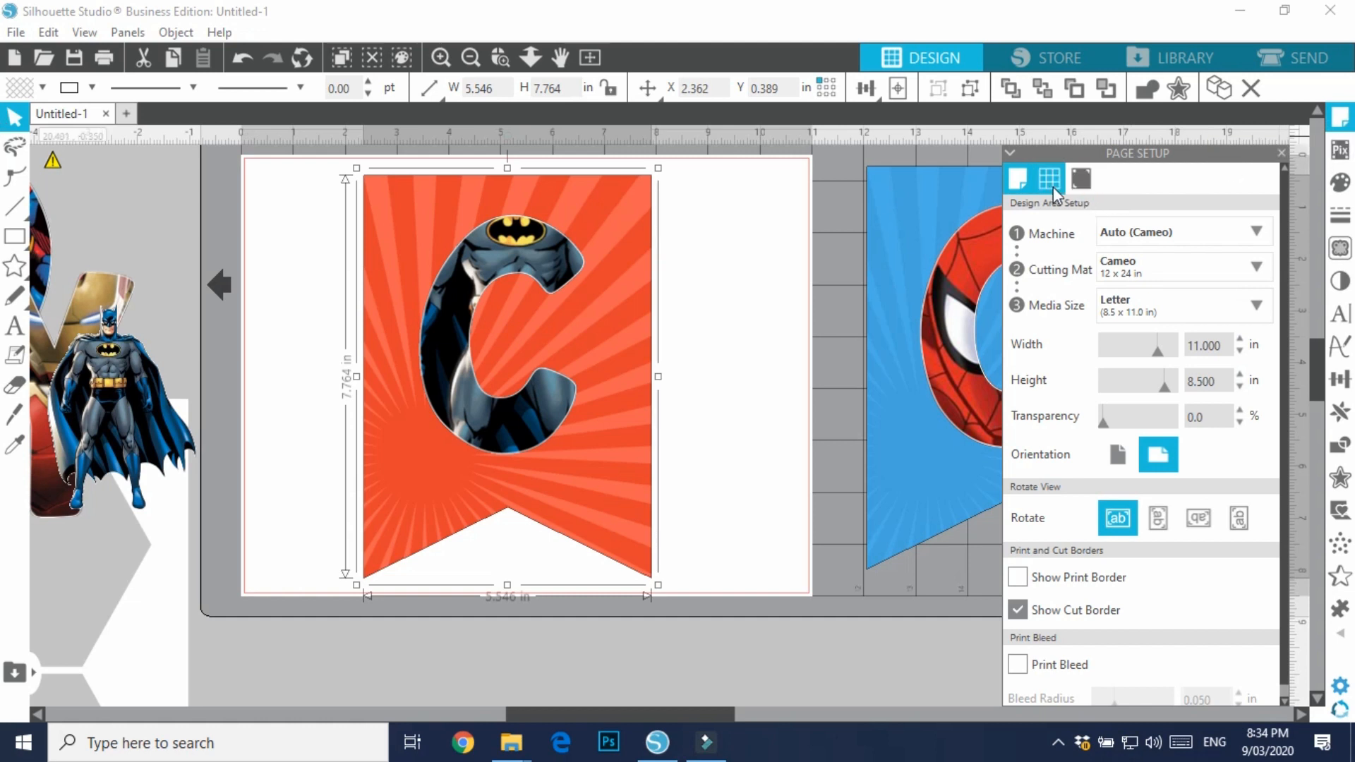
left_click(1090, 180)
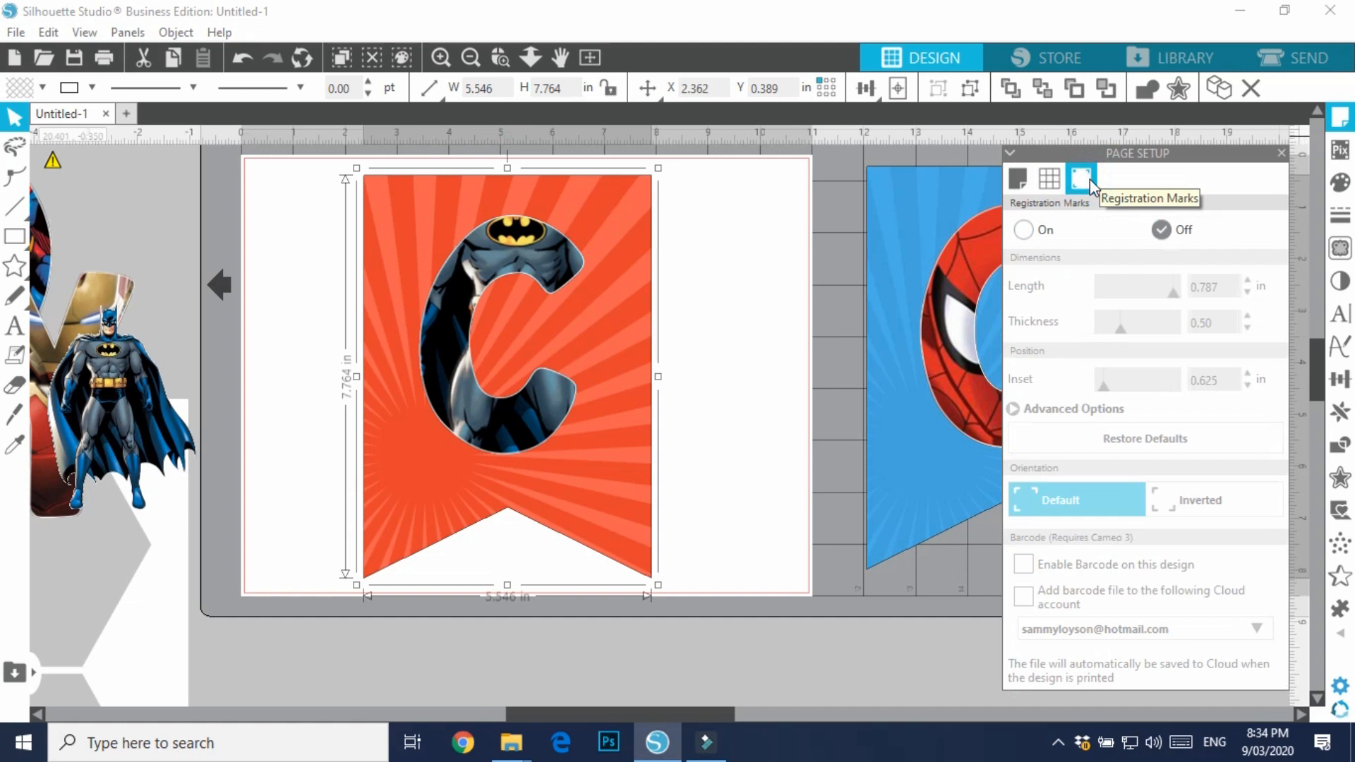
left_click(1020, 230)
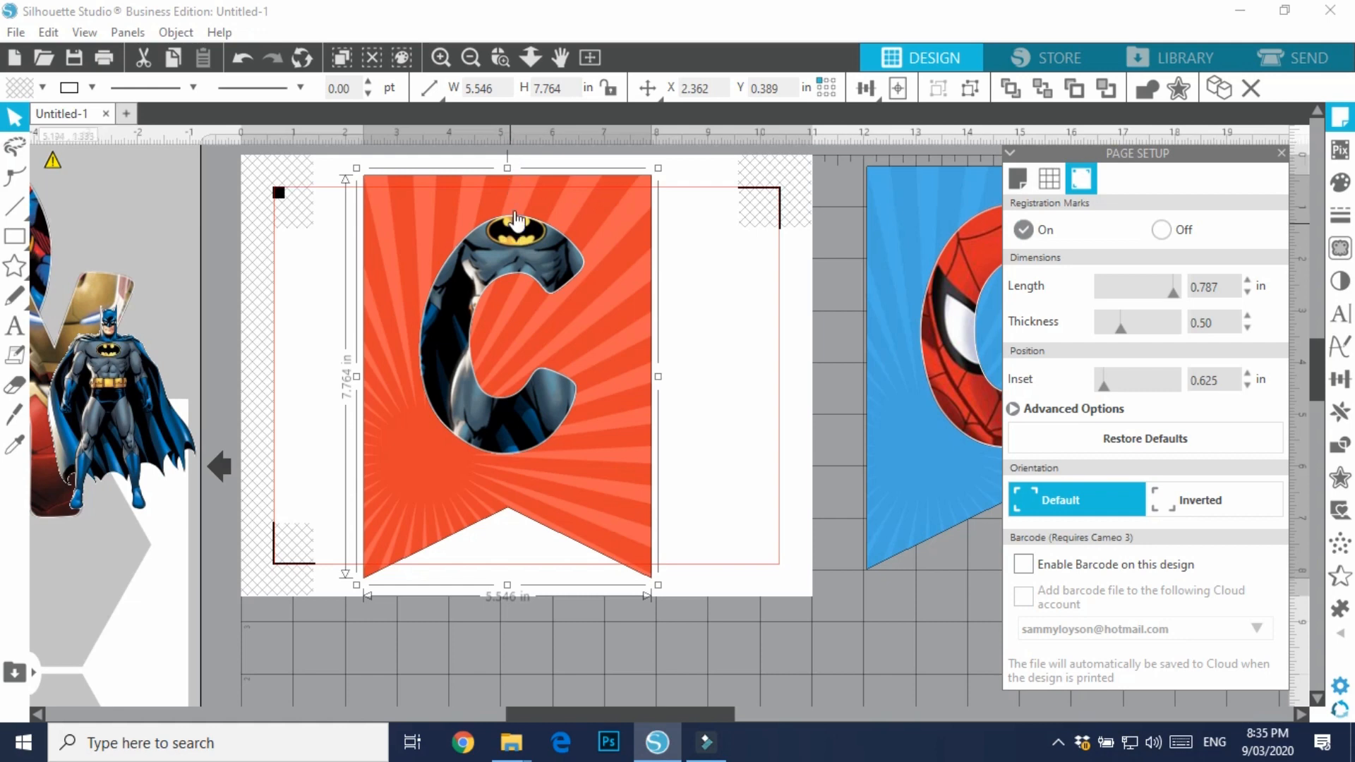
Rotate the red C flag about 90° counter-clockwise and fit it inside the cut border, clear of the registration marks
left_click_drag(516, 206, 527, 242)
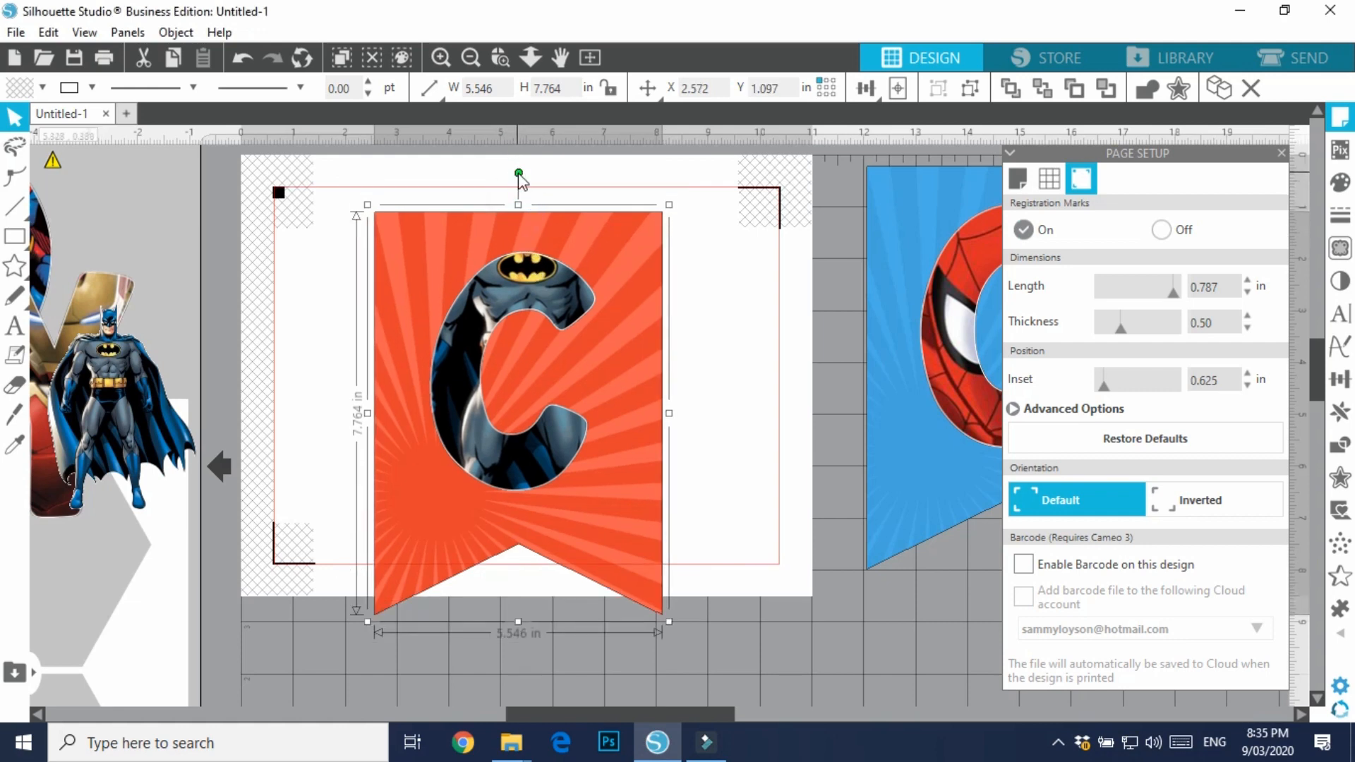
left_click_drag(521, 171, 350, 427)
left_click_drag(500, 492, 579, 427)
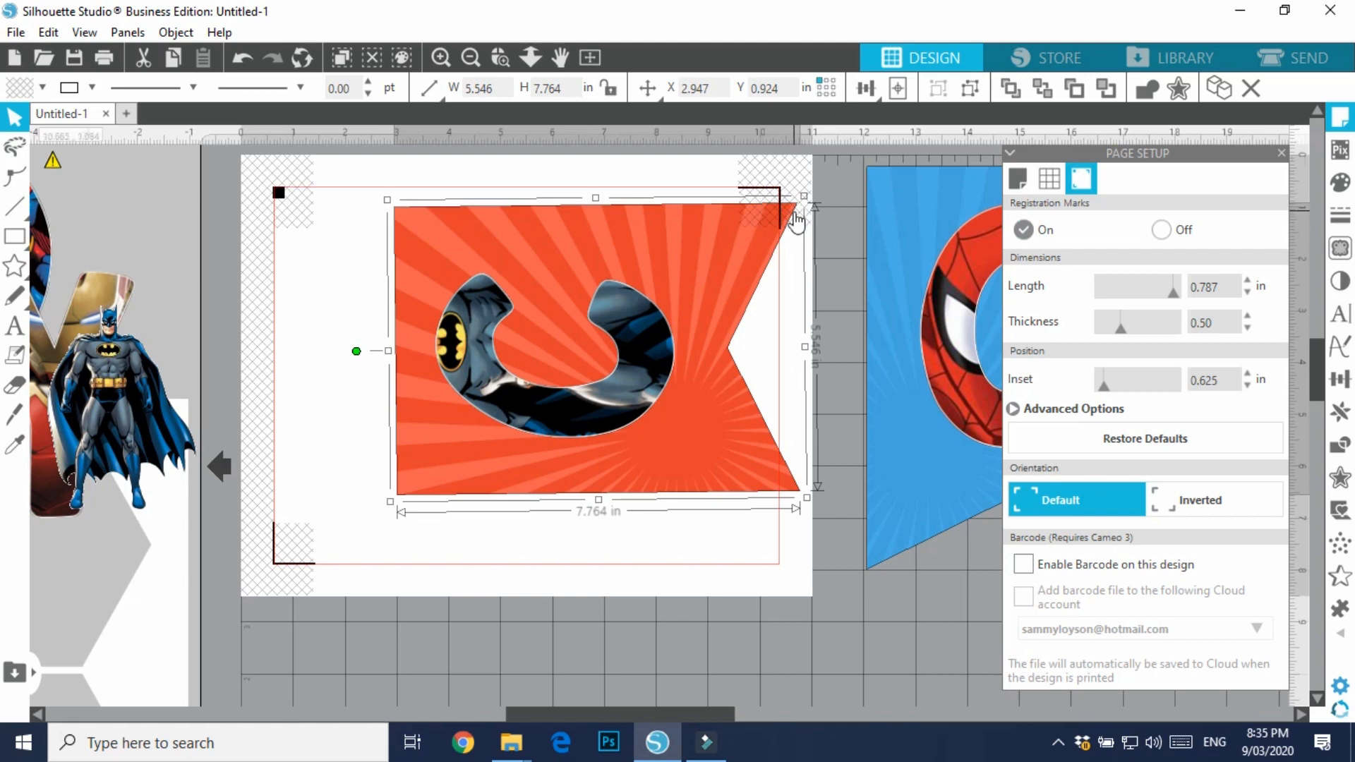
left_click_drag(651, 276, 580, 271)
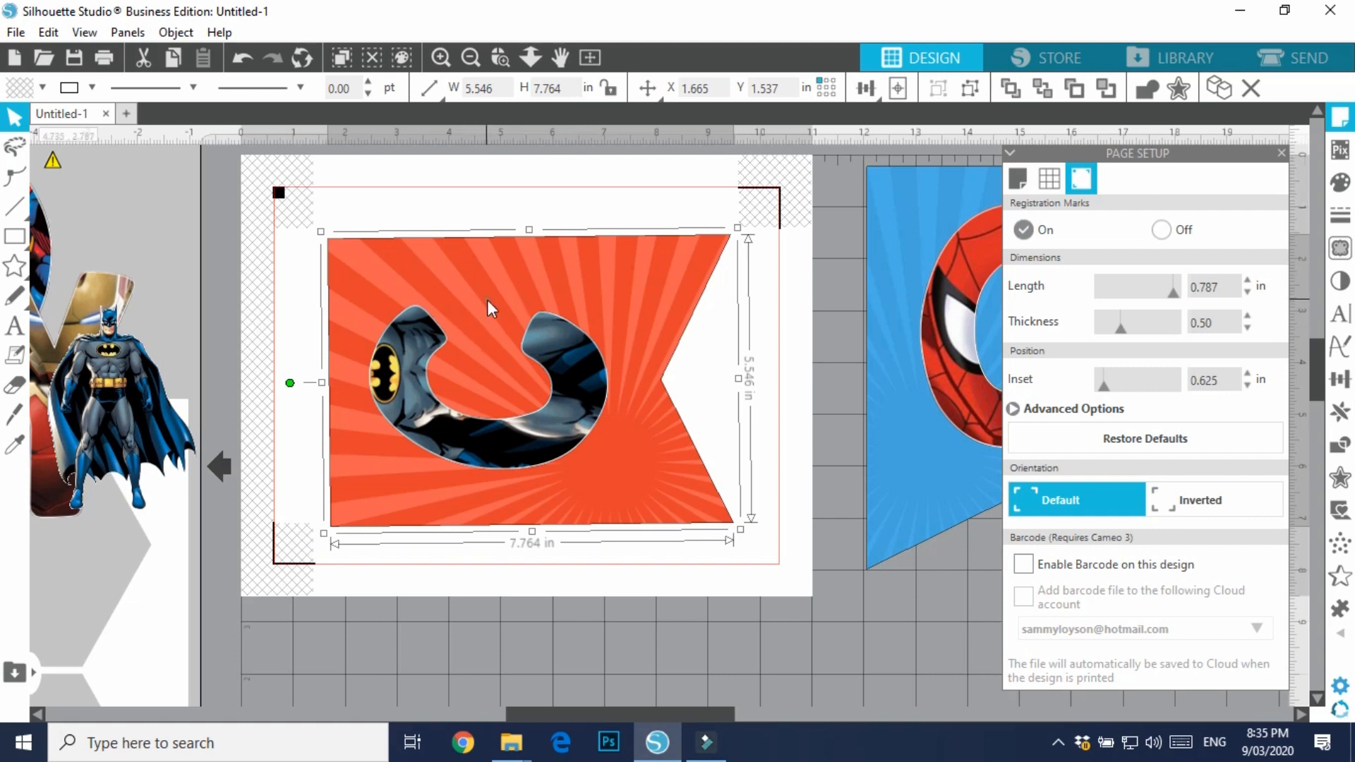
left_click_drag(487, 308, 486, 296)
left_click(557, 551)
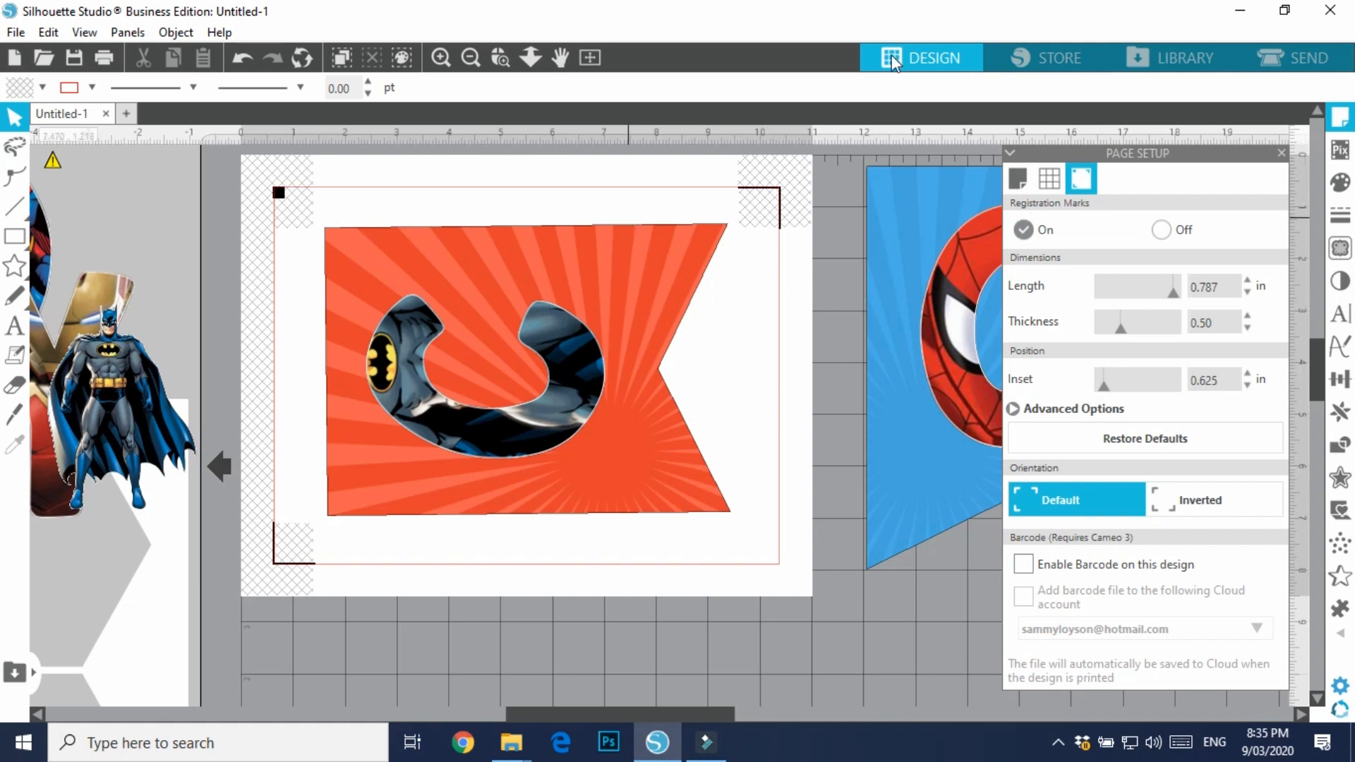
Check the flag's cut lines in the send preview and return to the design view
left_click(1316, 60)
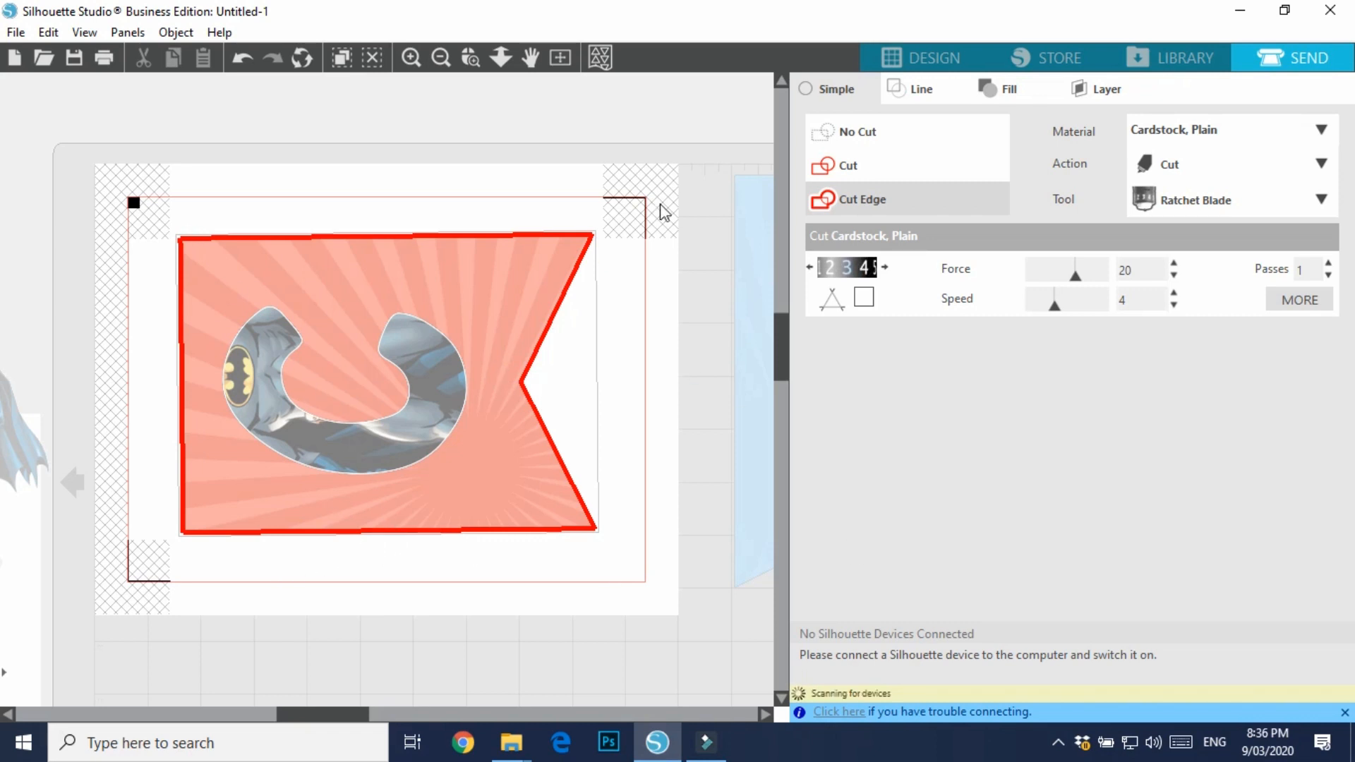
left_click(936, 59)
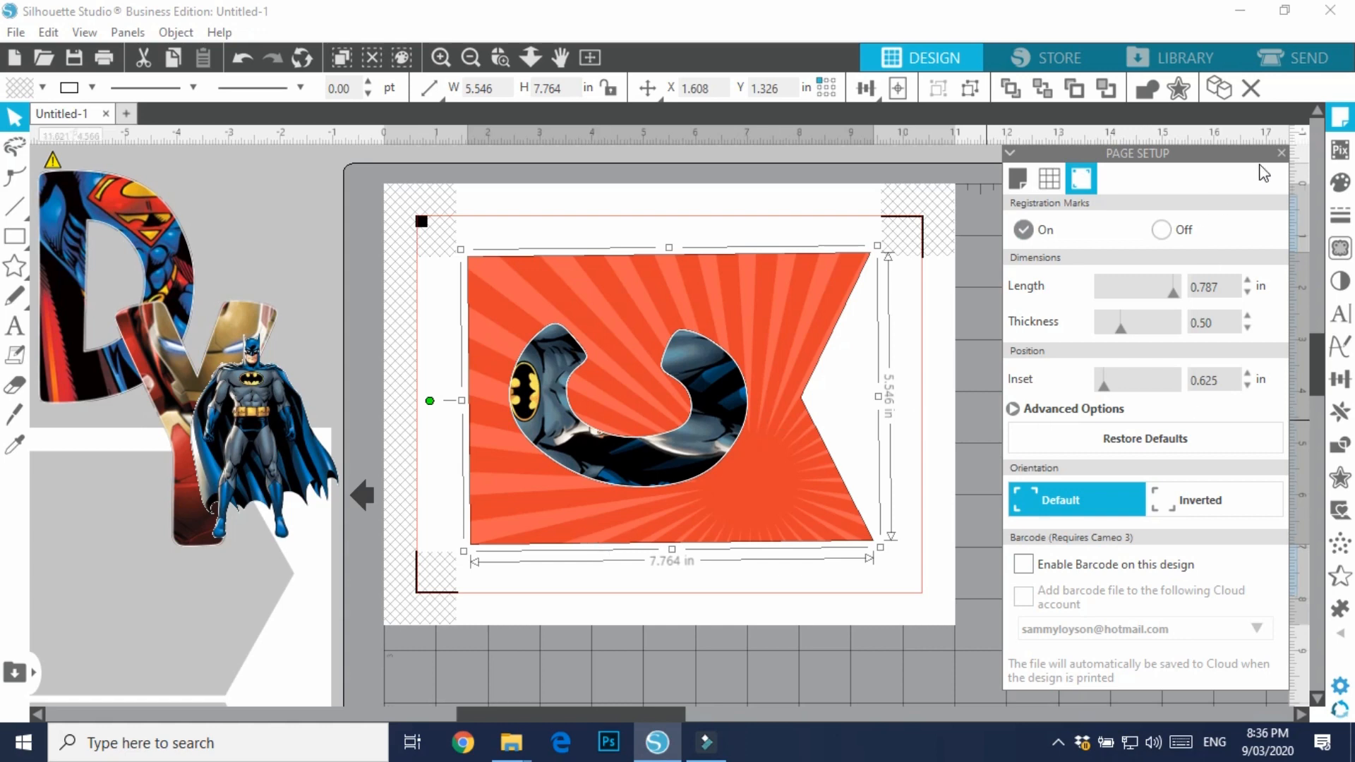
Move the red C flag off the page beside the blue O flag, and turn off the page's registration marks
left_click(1283, 154)
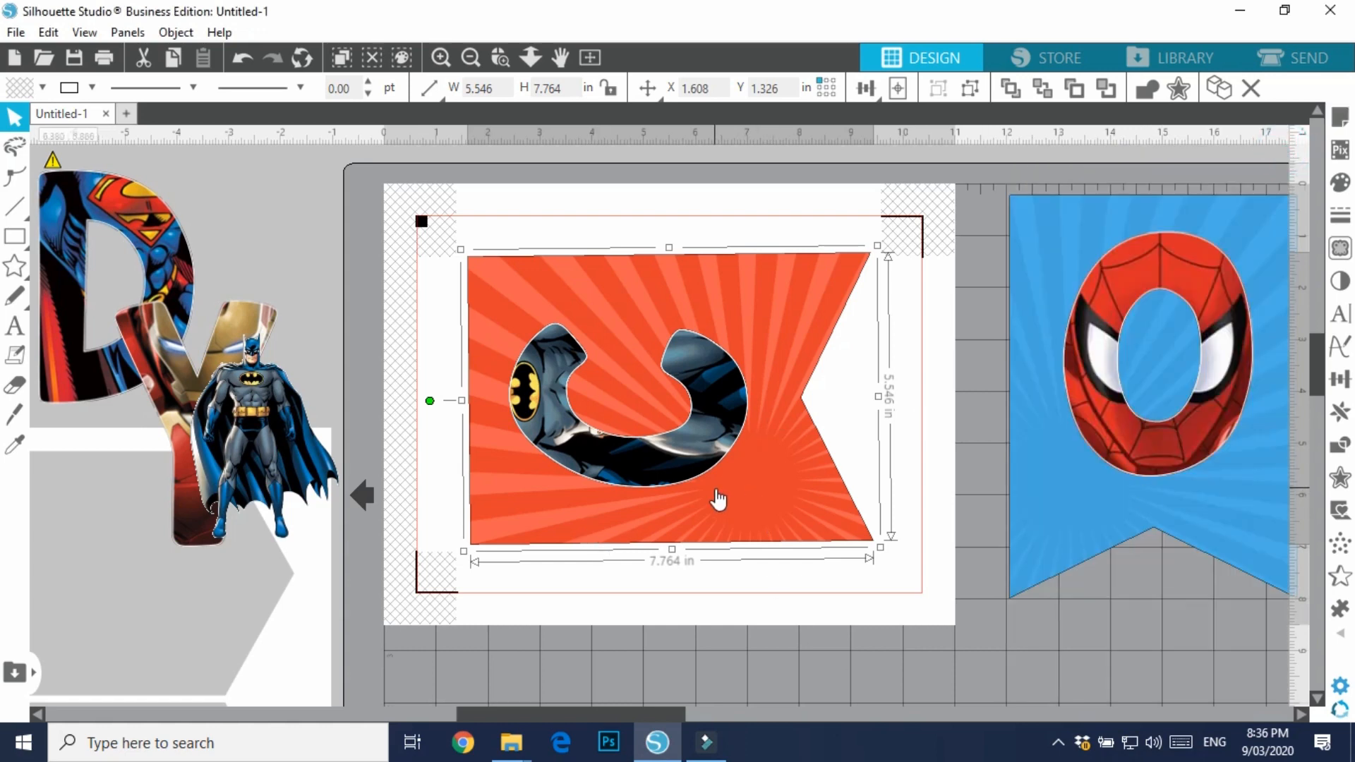
left_click_drag(717, 496, 1320, 429)
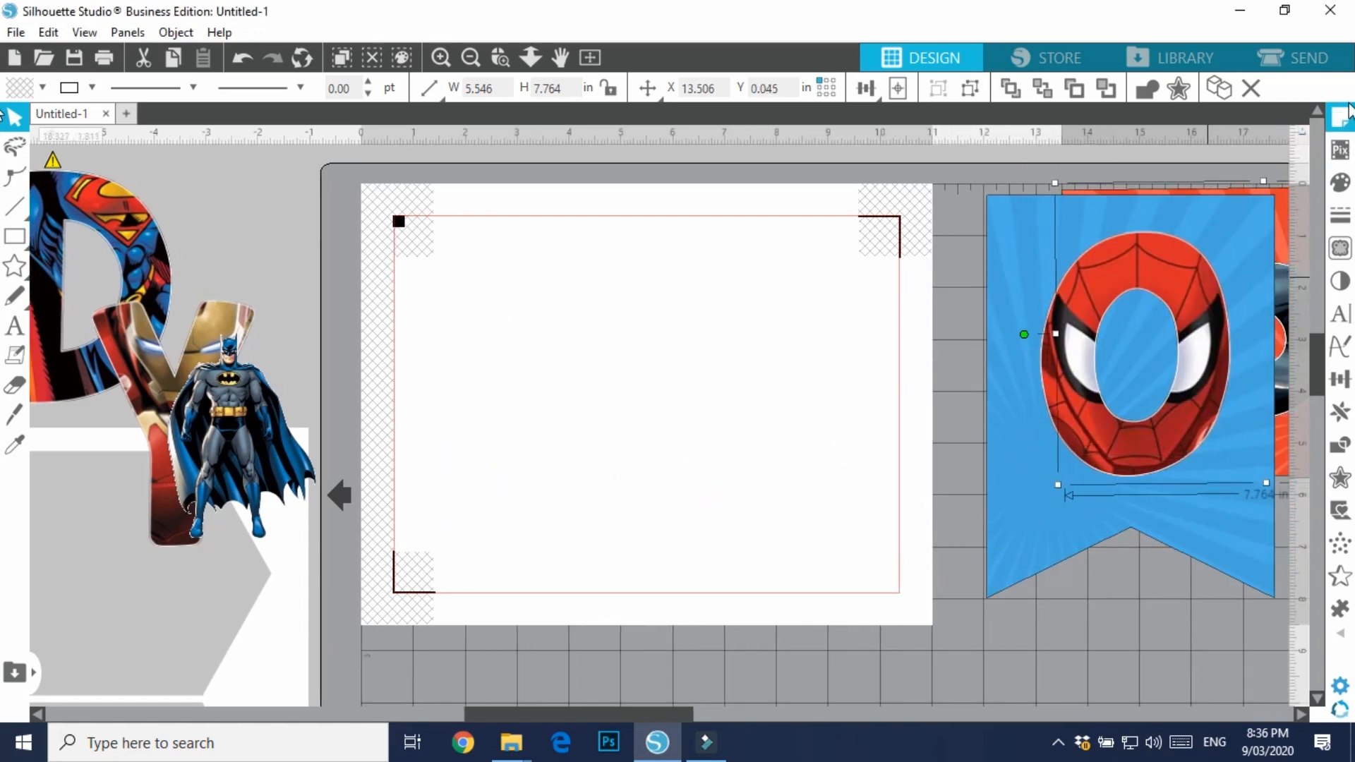
left_click(1340, 116)
left_click(1081, 178)
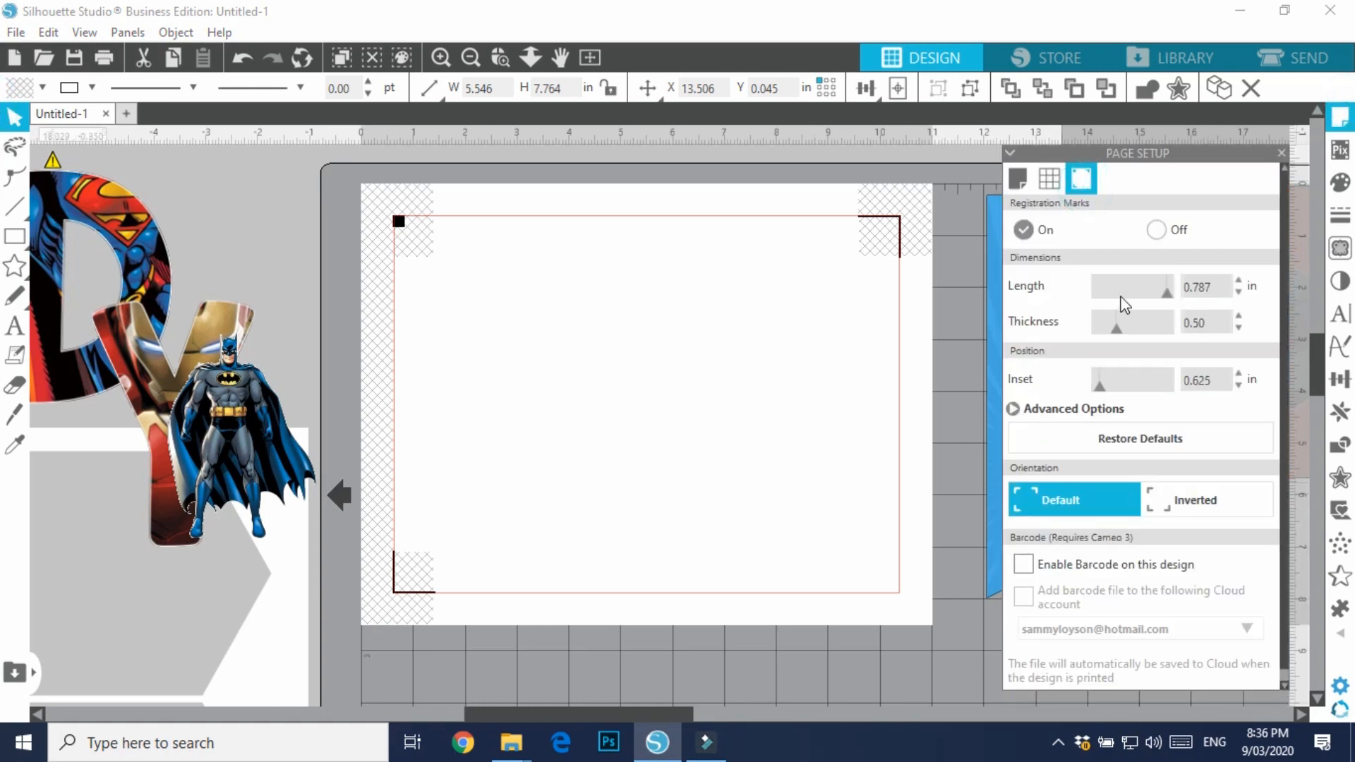
left_click(1164, 227)
left_click(247, 213)
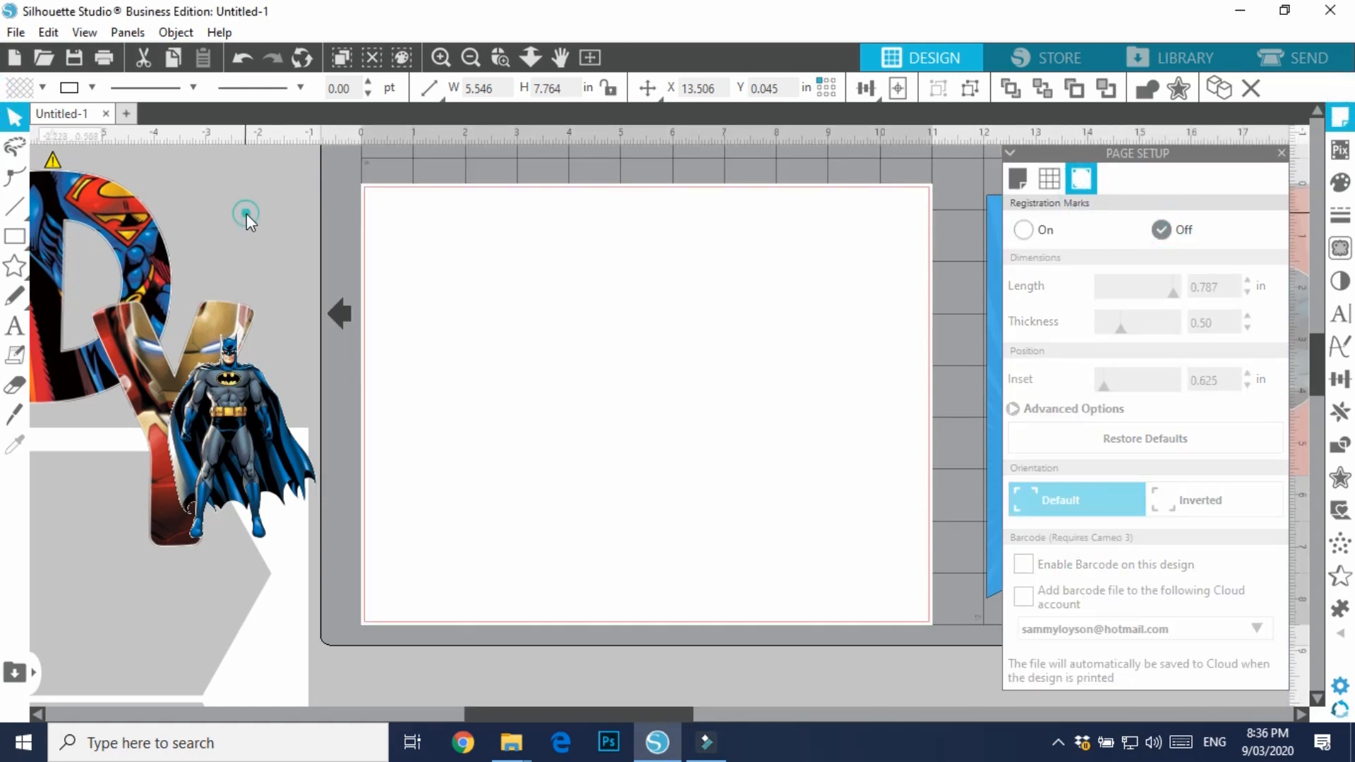
left_click(1281, 152)
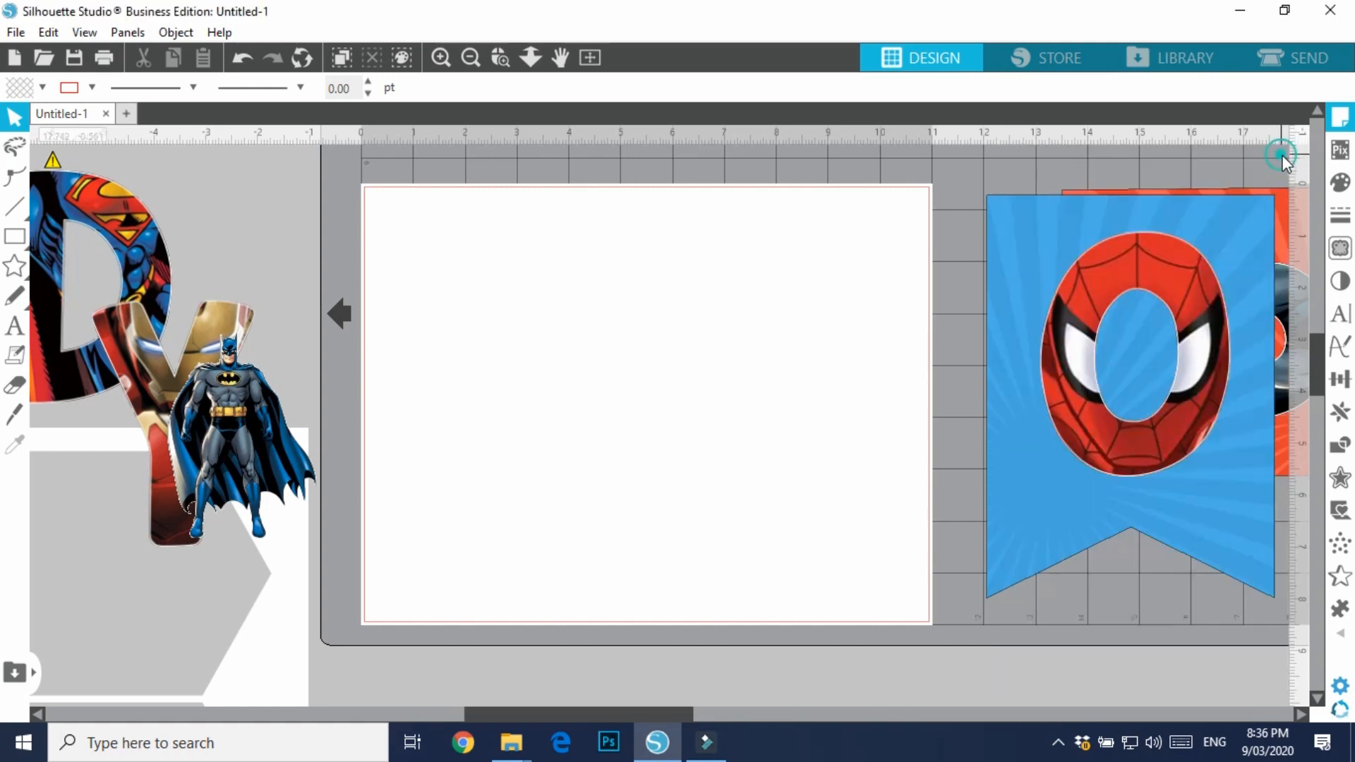
Bring the white two-flag template towards the page, and move the Batman figure and the Y letter clear of it
left_click_drag(273, 650, 292, 541)
left_click(329, 319)
left_click_drag(316, 347, 678, 269)
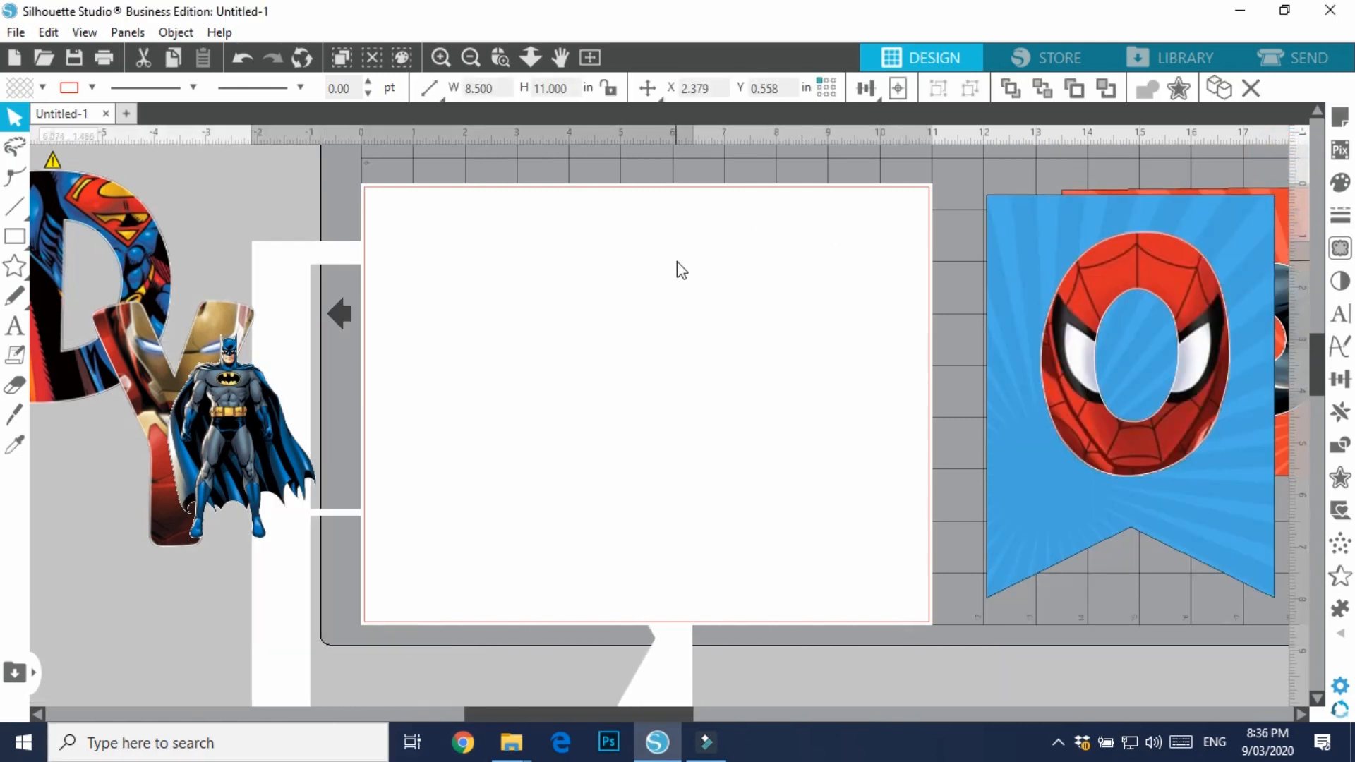
left_click(341, 319)
left_click_drag(288, 294, 238, 267)
left_click(274, 274)
left_click_drag(206, 441, 12, 582)
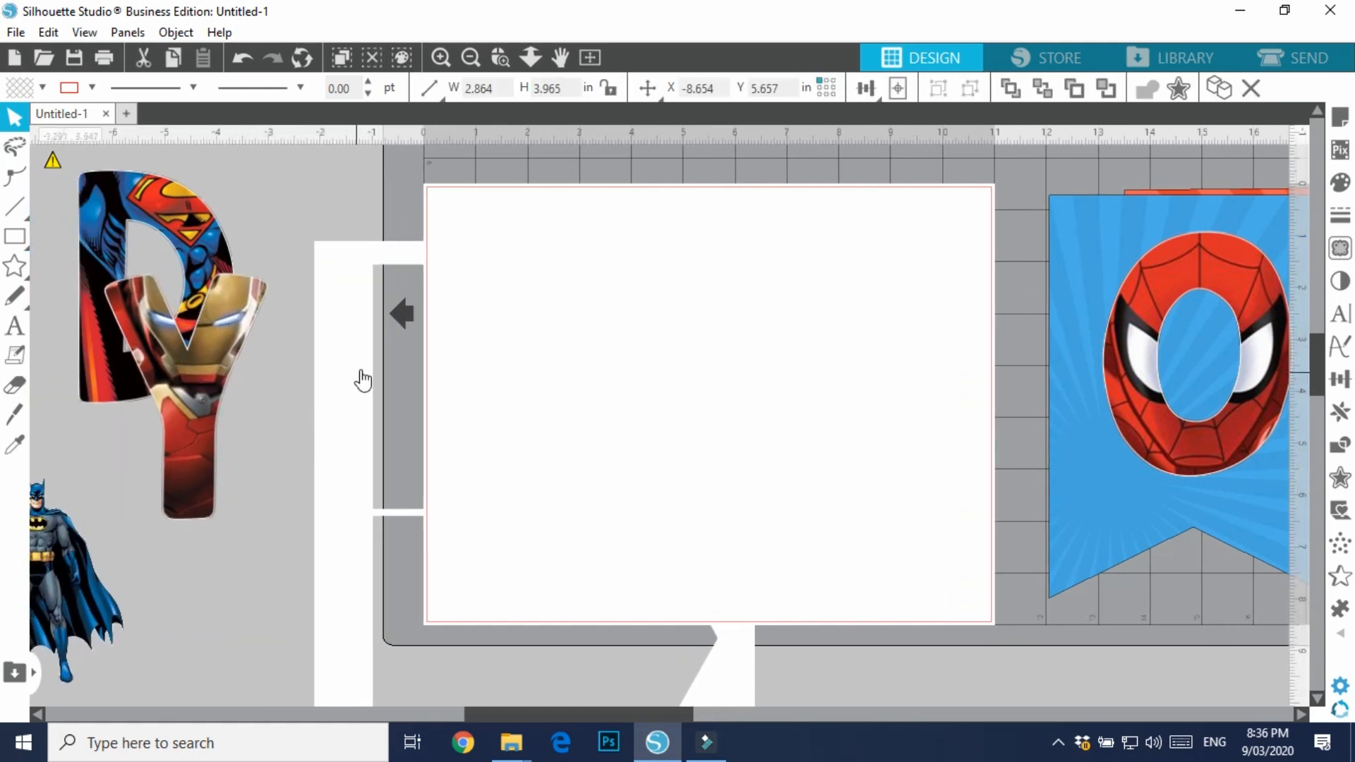
Rotate the flag template 90° to landscape and align its corner with the page's cut border
left_click(357, 378)
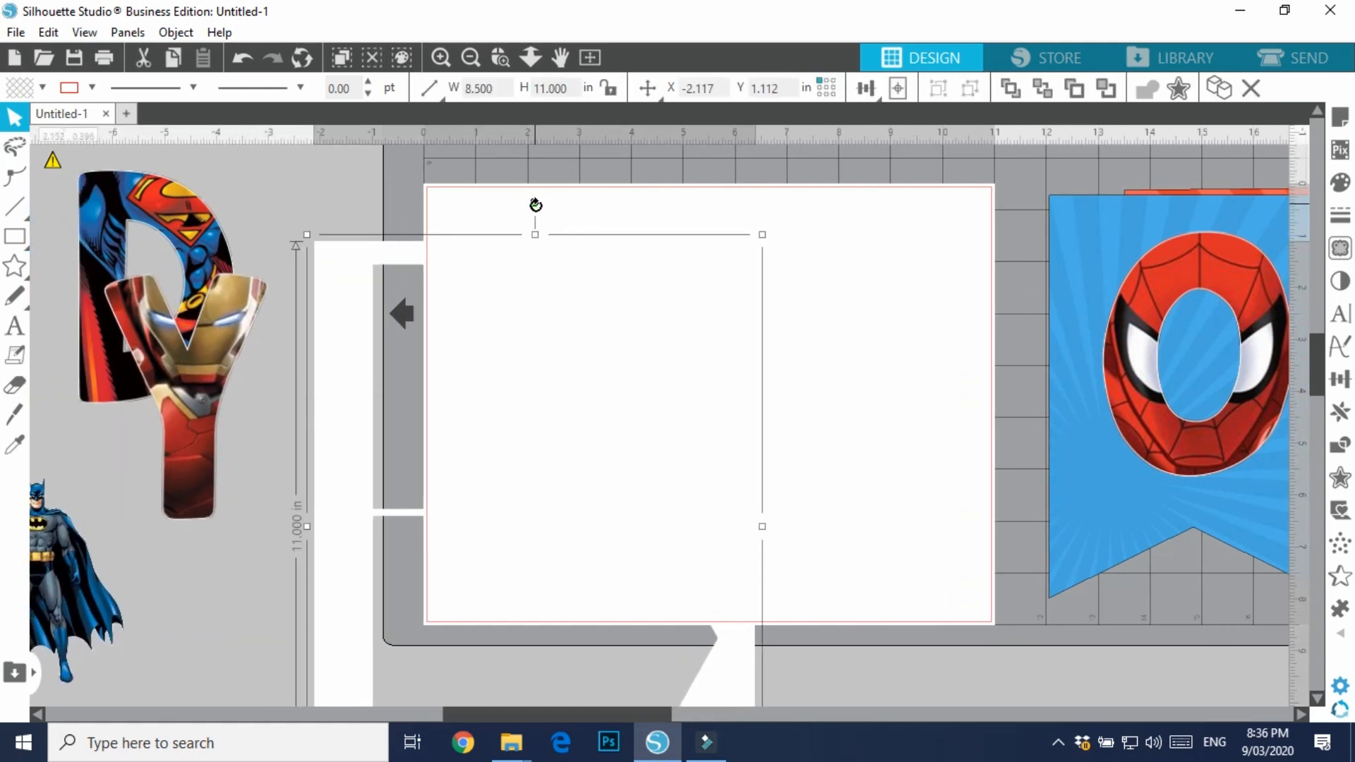
left_click_drag(536, 205, 791, 529)
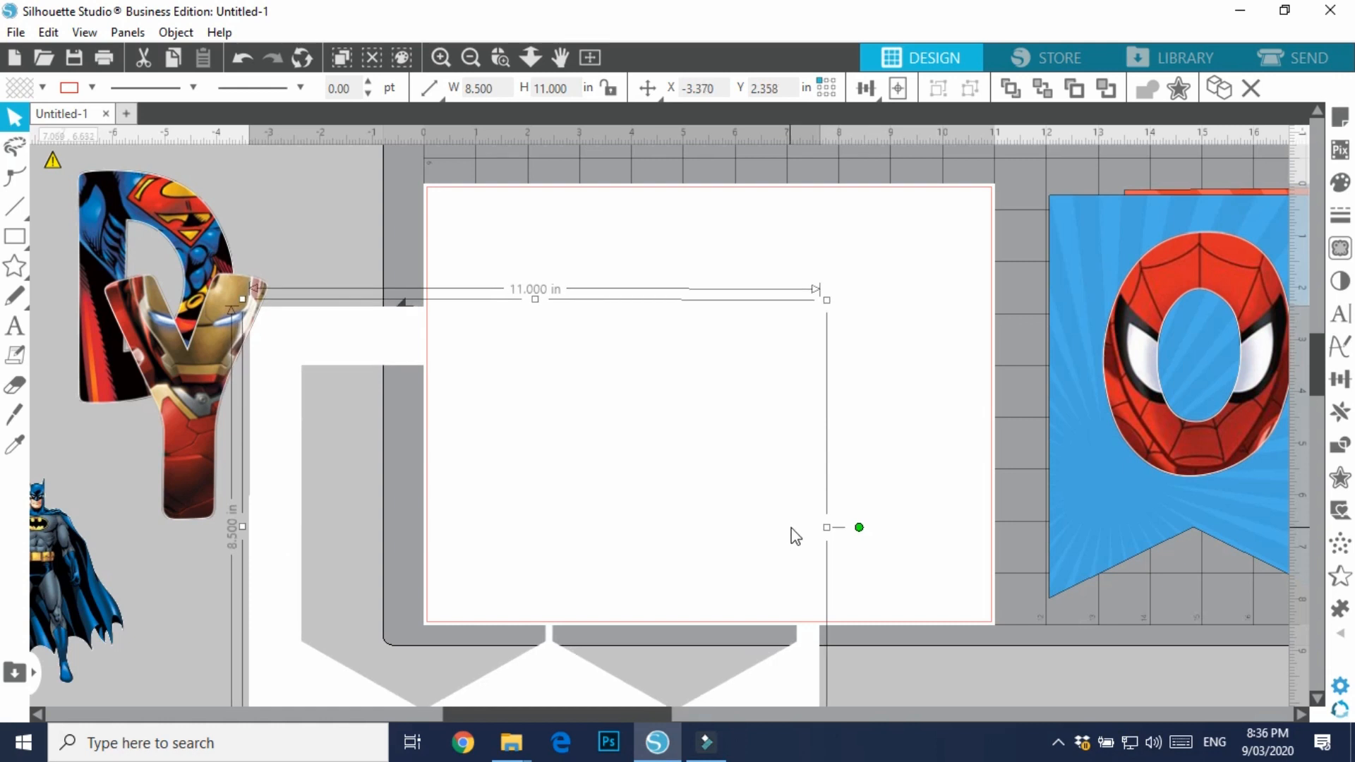
left_click_drag(406, 348, 595, 234)
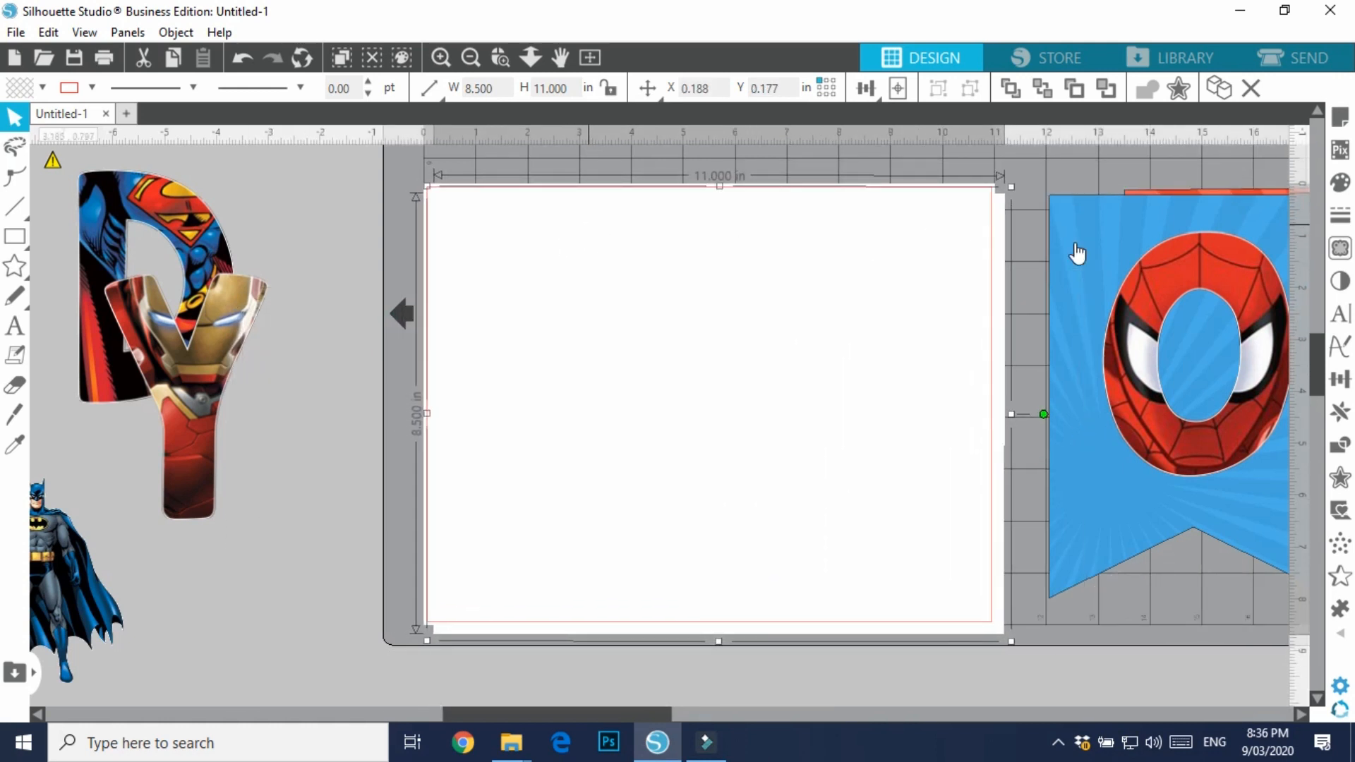
Resize the flag template to about 10.713 by 8.194 in so it fits the page's cut border
left_click_drag(1012, 413, 998, 415)
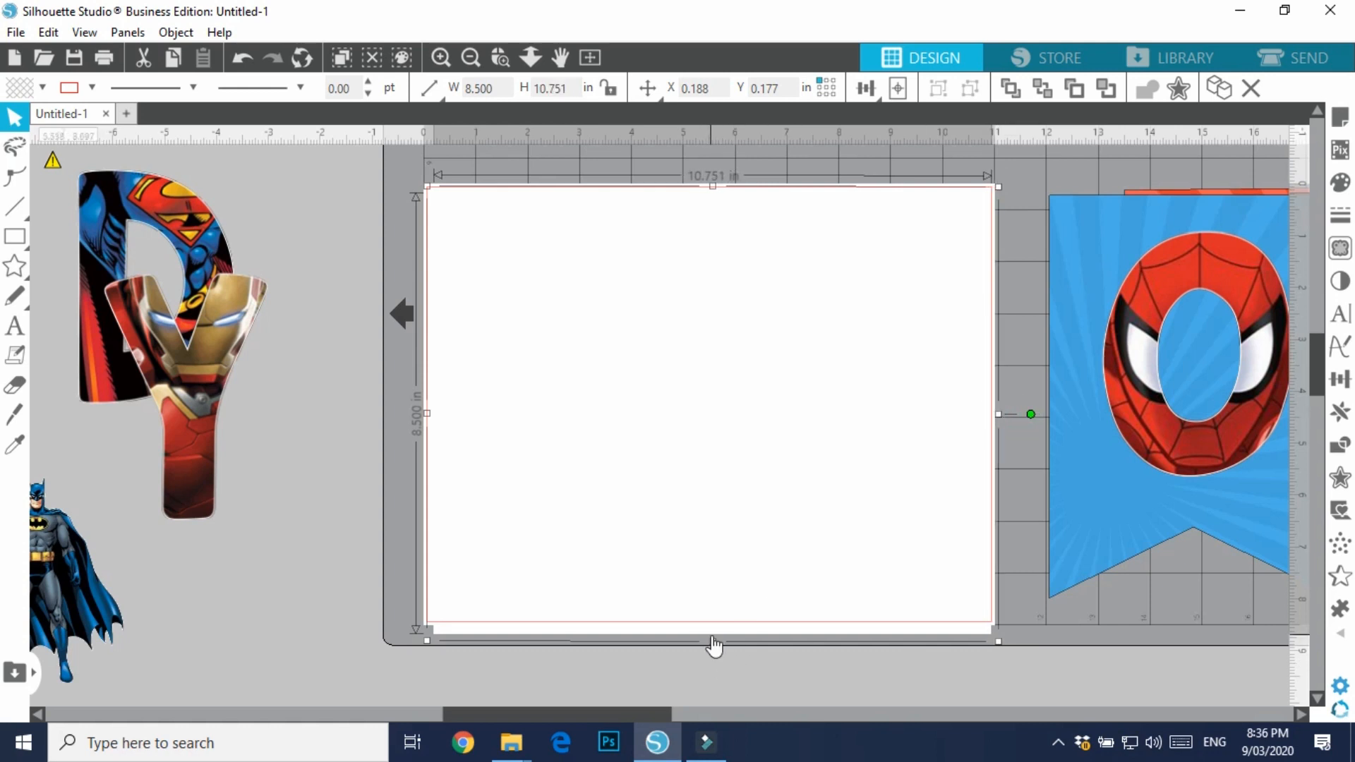
left_click_drag(707, 641, 723, 625)
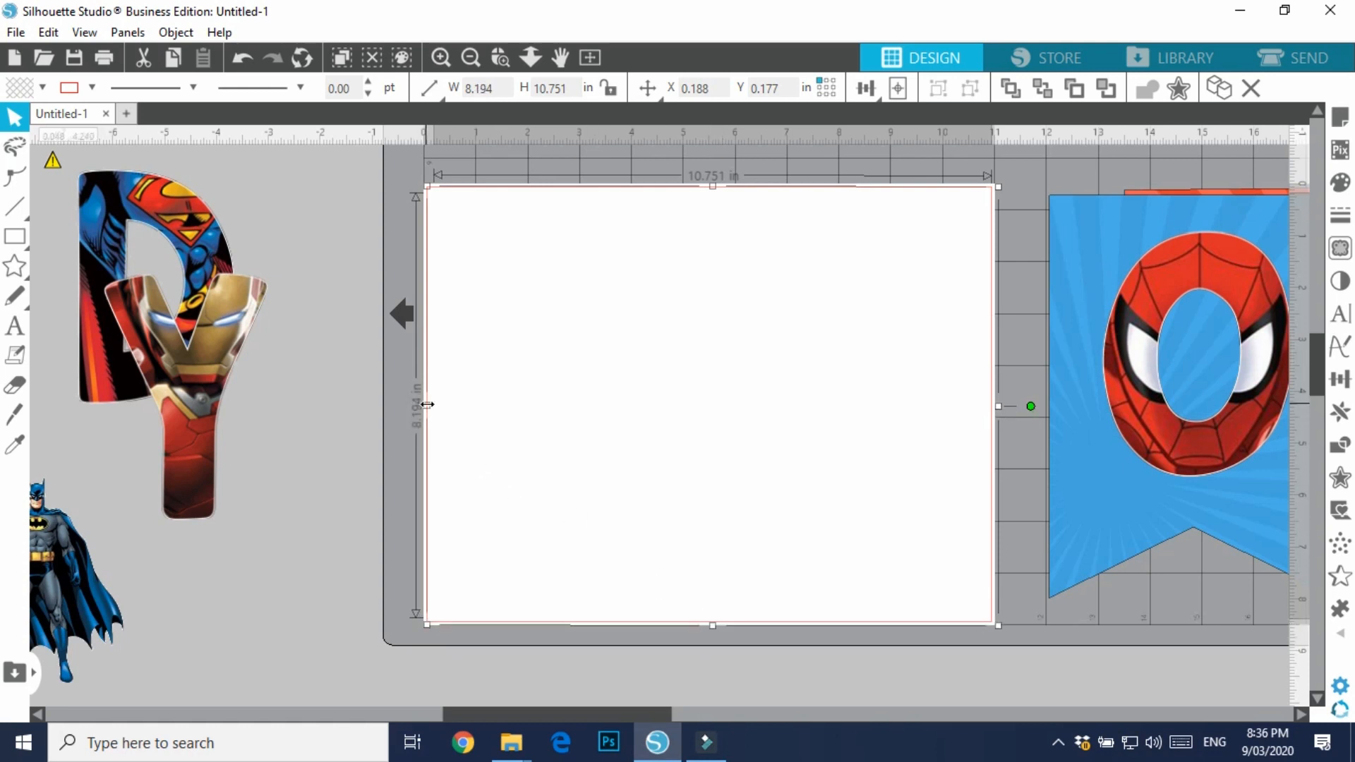
mouse_move(426, 408)
left_mouse_down()
mouse_move(441, 414)
mouse_move(428, 413)
left_mouse_up()
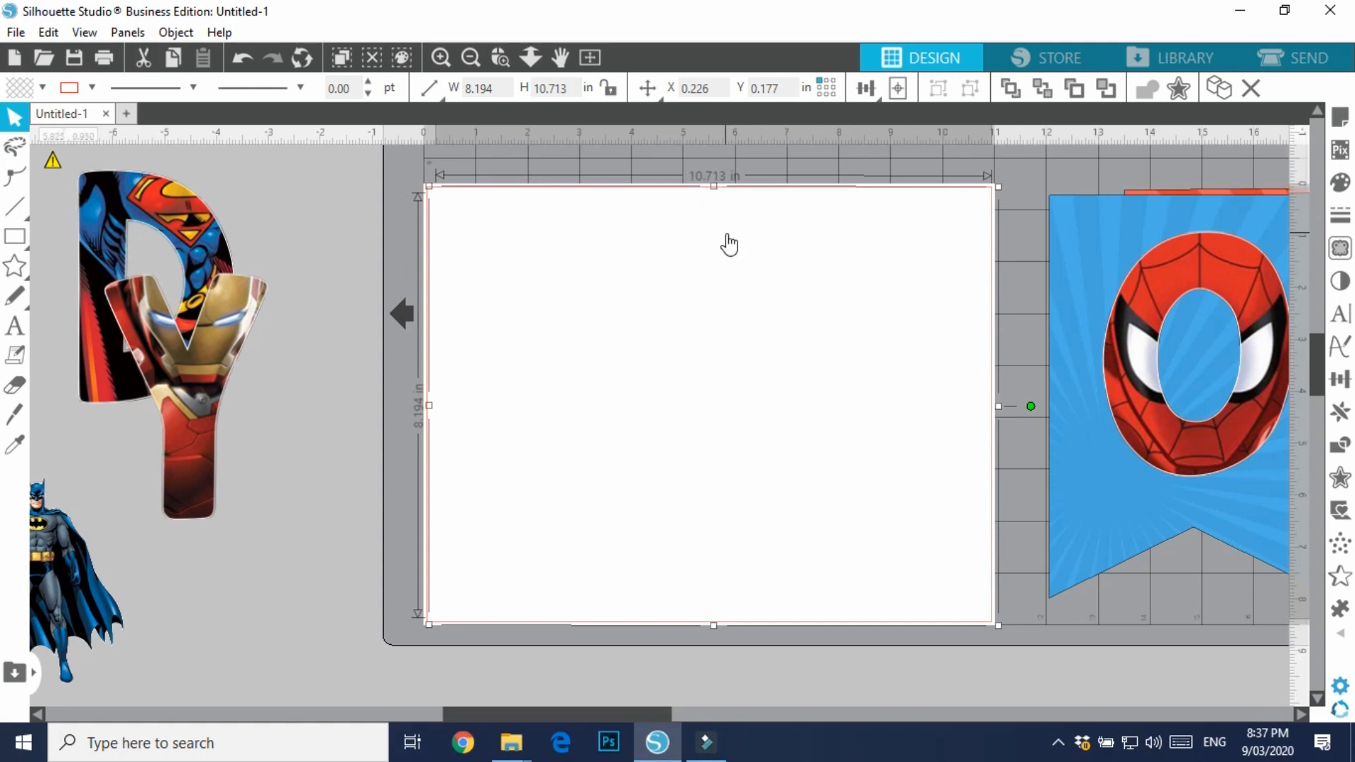
left_click(357, 509)
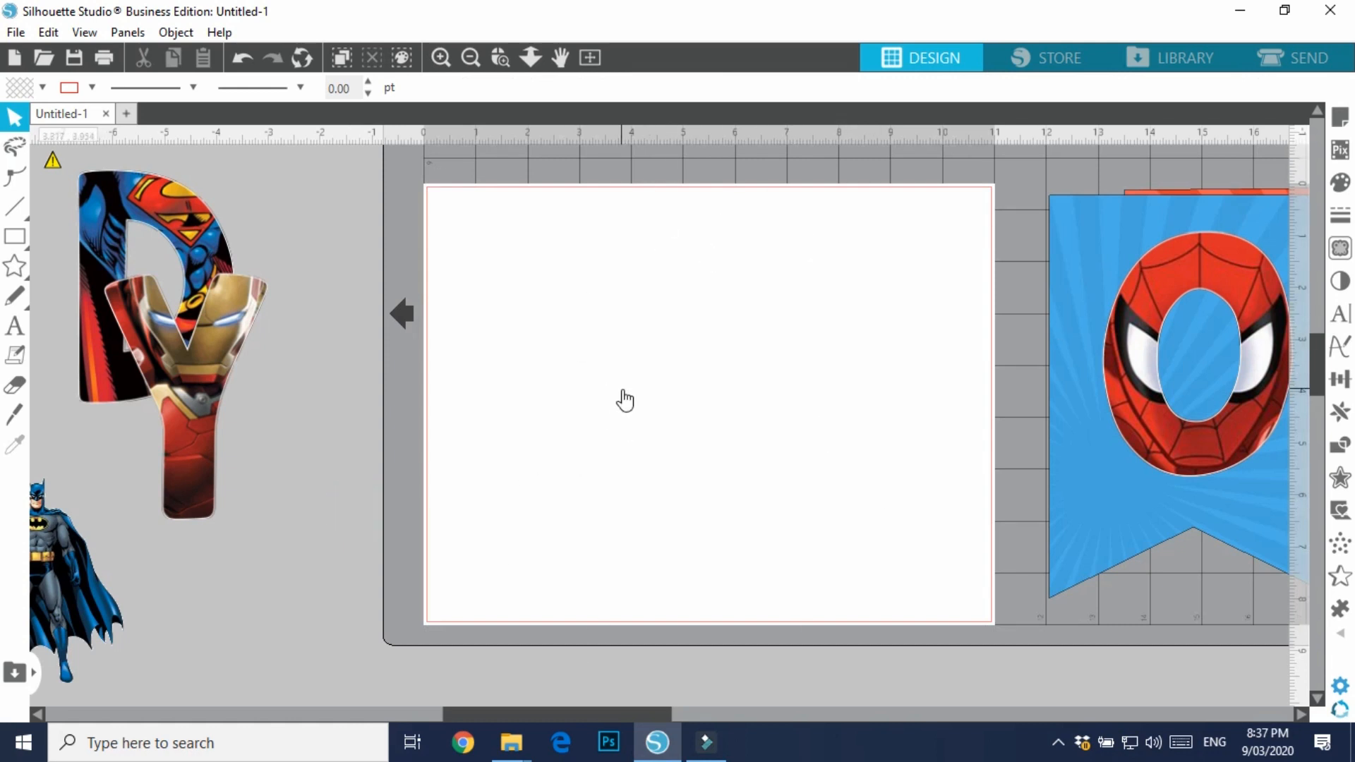
Draw a rectangle about 5.069 by 7.843 in over the template's first flag shape
mouse_move(22, 237)
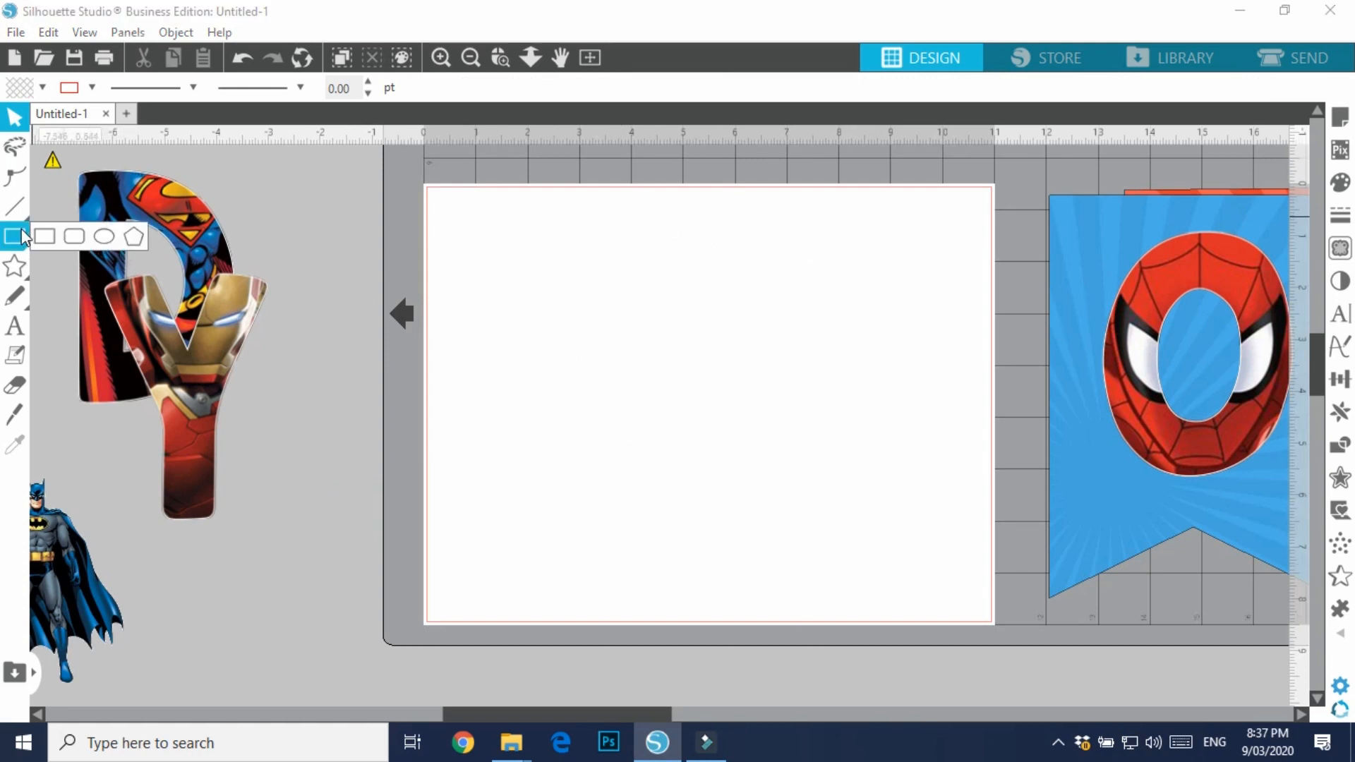
left_click(42, 236)
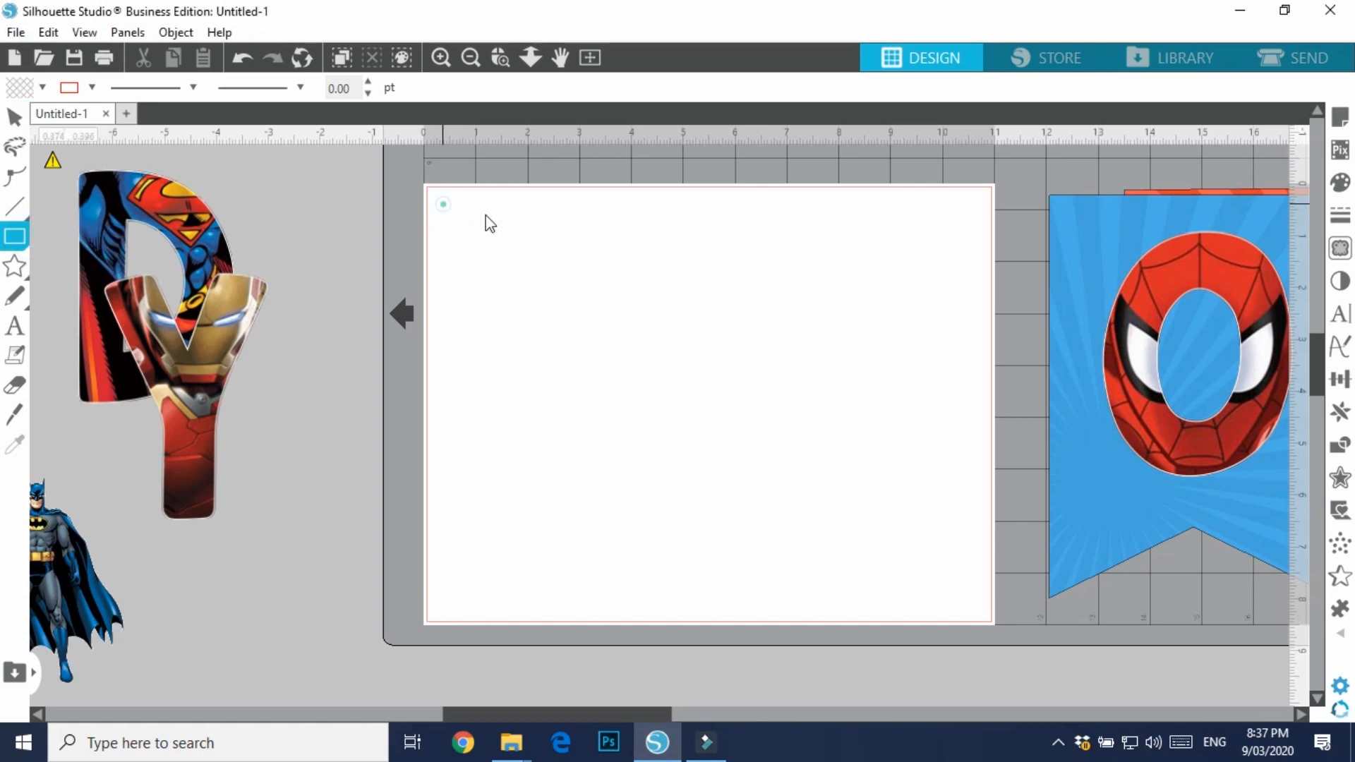
left_click_drag(443, 204, 710, 616)
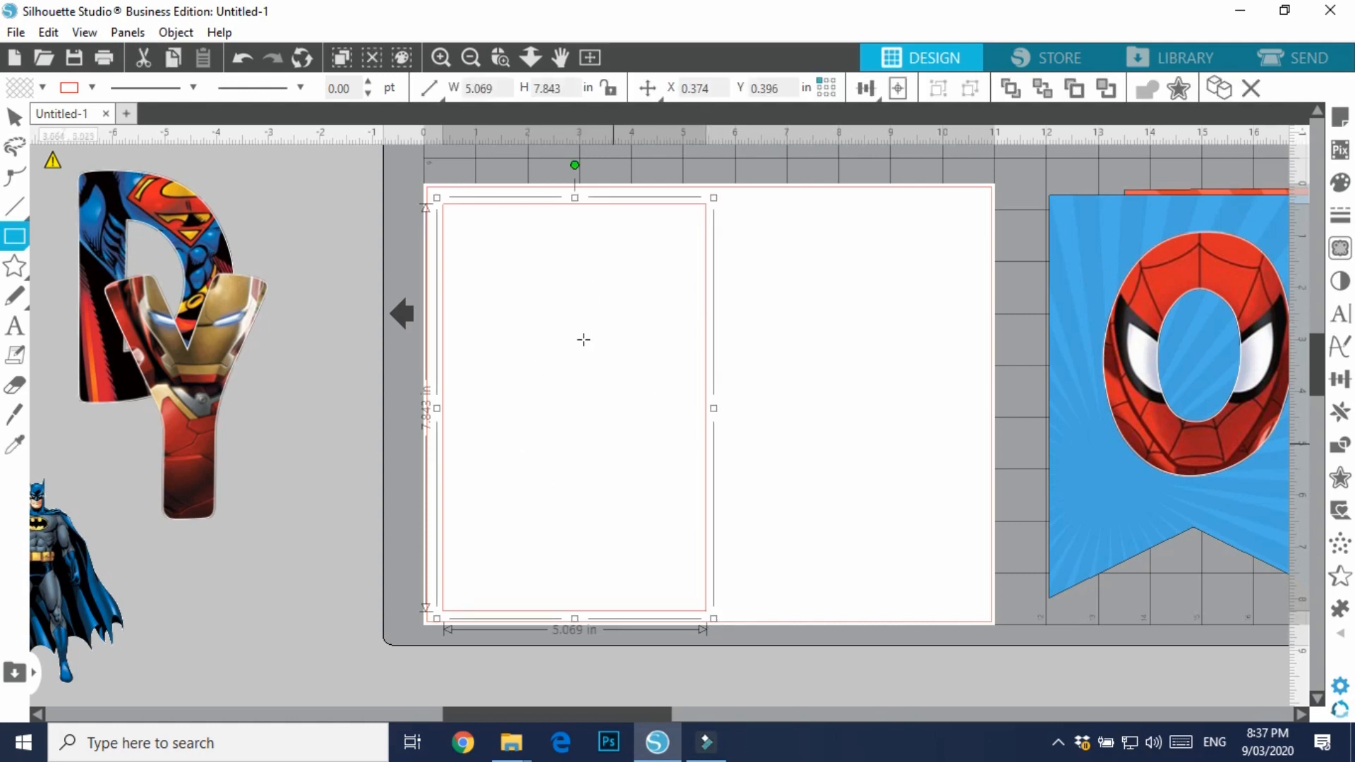
Fill the rectangle with the red sunburst image from the SUPERHERO folder in File Explorer
left_click(511, 743)
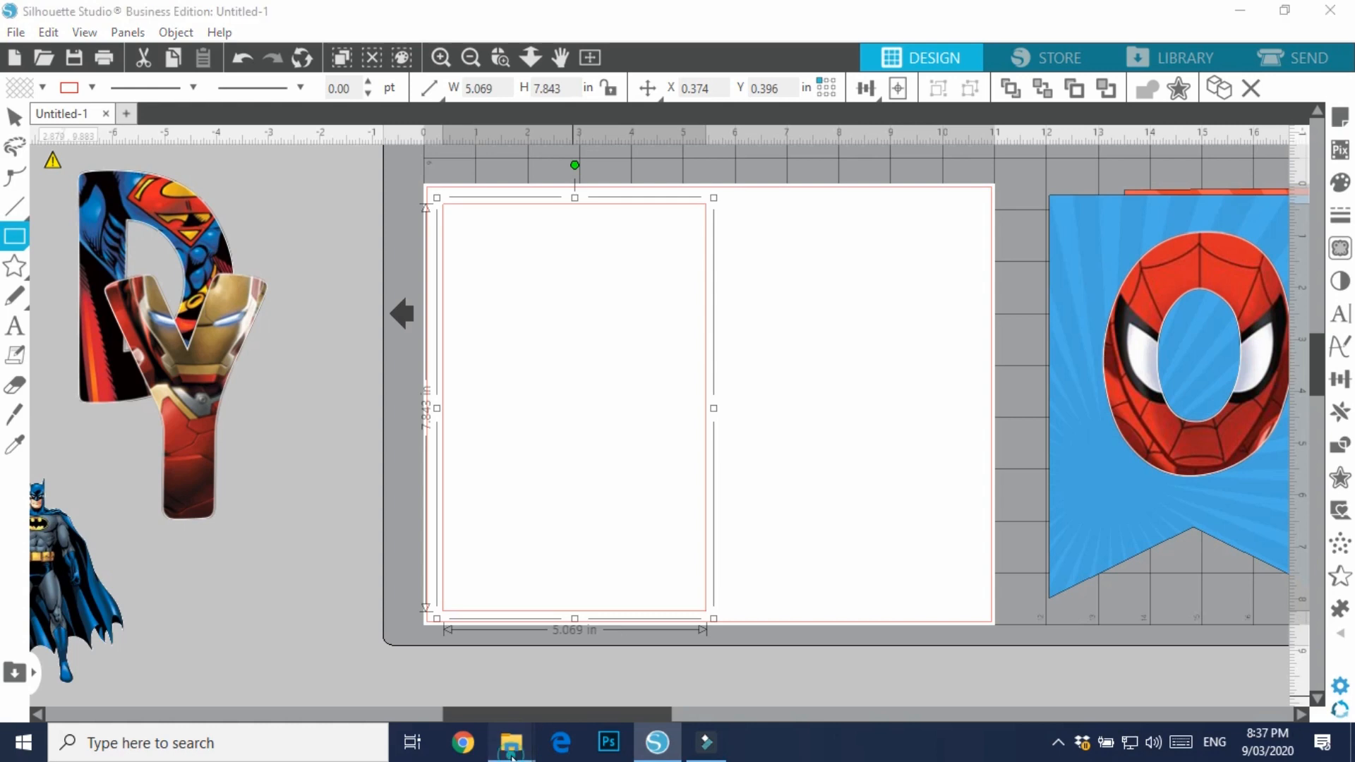
left_click(395, 662)
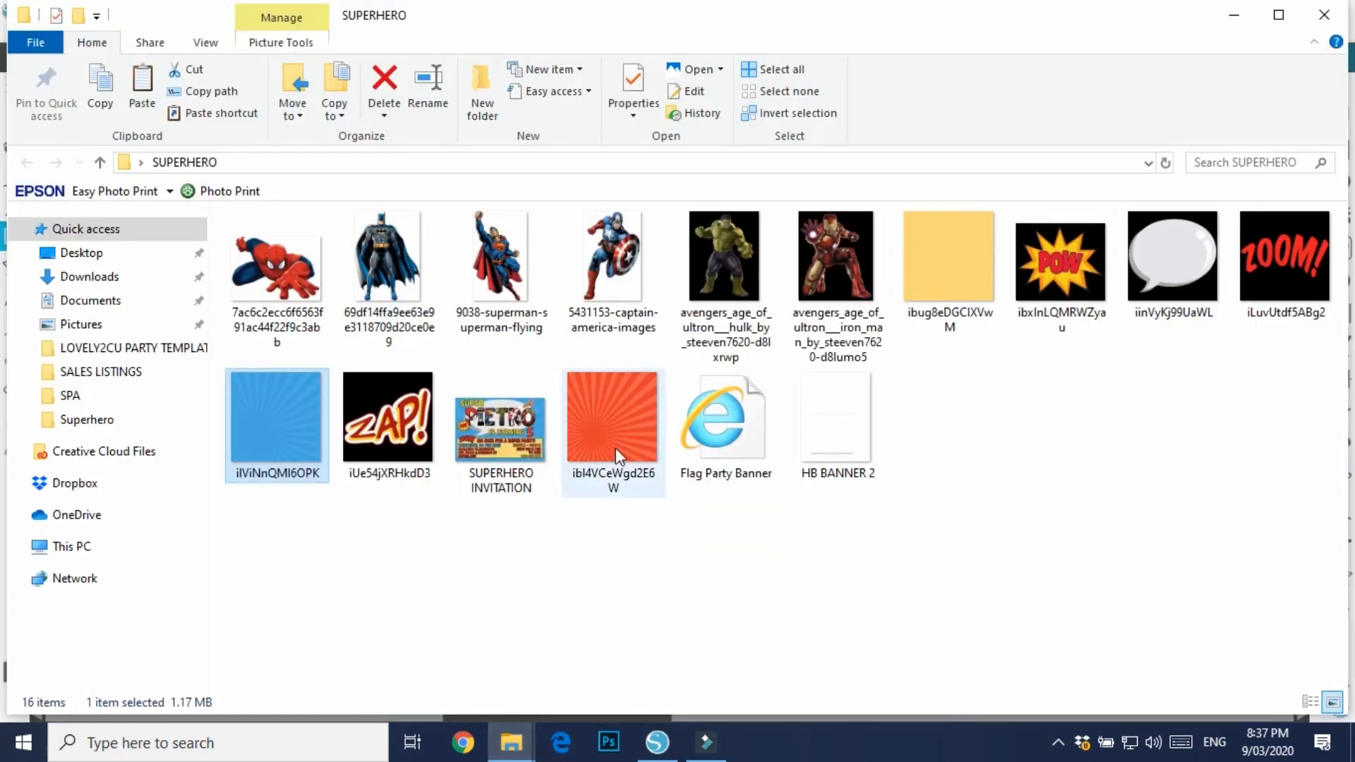
left_click_drag(620, 430, 613, 552)
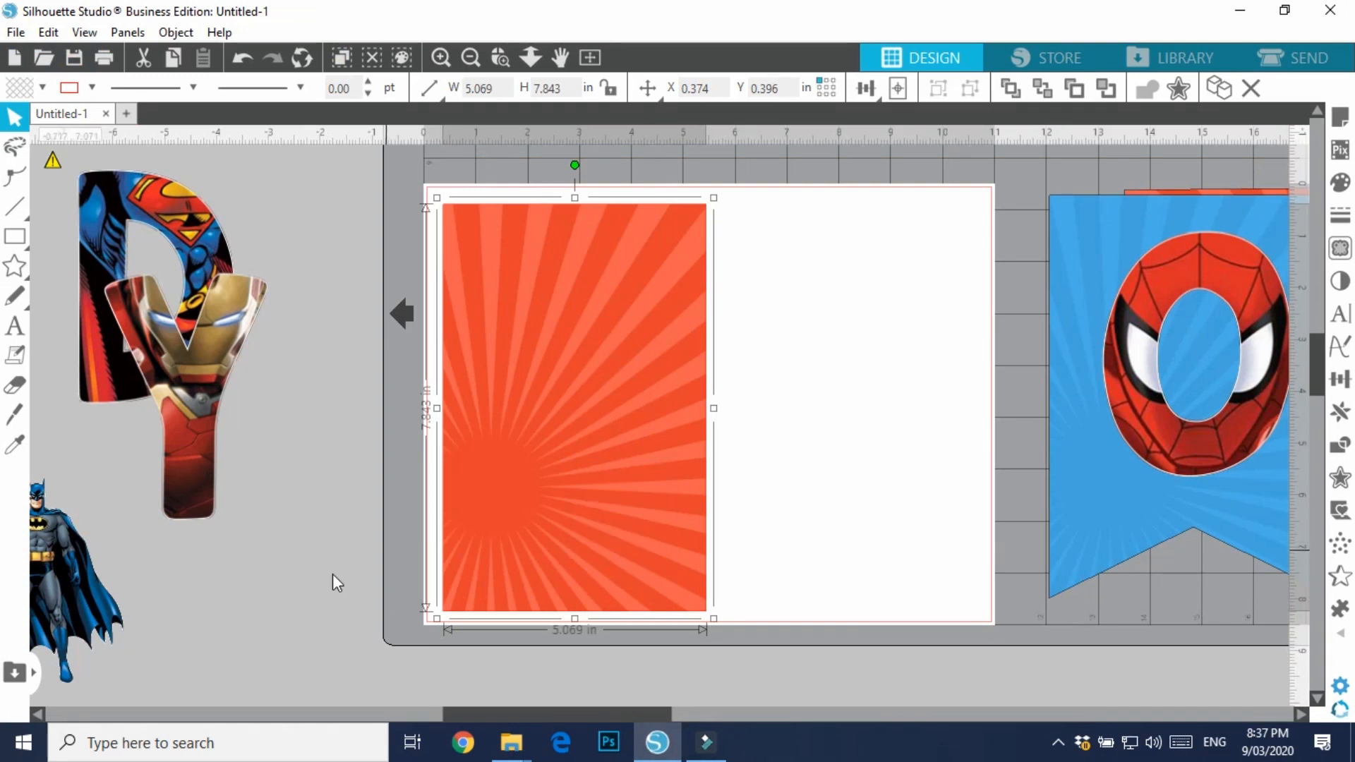
left_click(294, 596)
Duplicate the red sunburst rectangle and place the copy beside it over the second flag shape
left_click(679, 426)
right_click(679, 427)
left_click(752, 375)
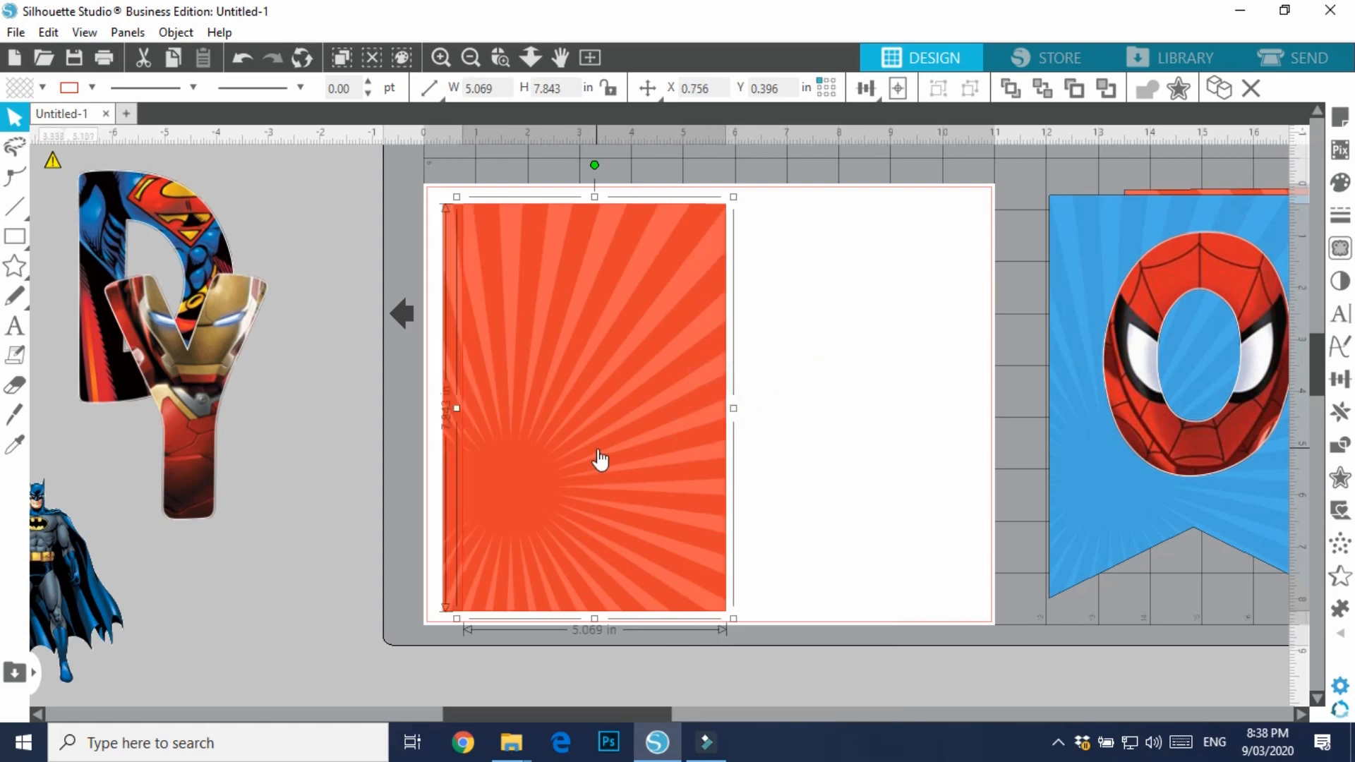
left_click_drag(600, 463, 853, 450)
Fill the duplicate rectangle with the blue sunburst image from the SUPERHERO folder in File Explorer
mouse_move(511, 743)
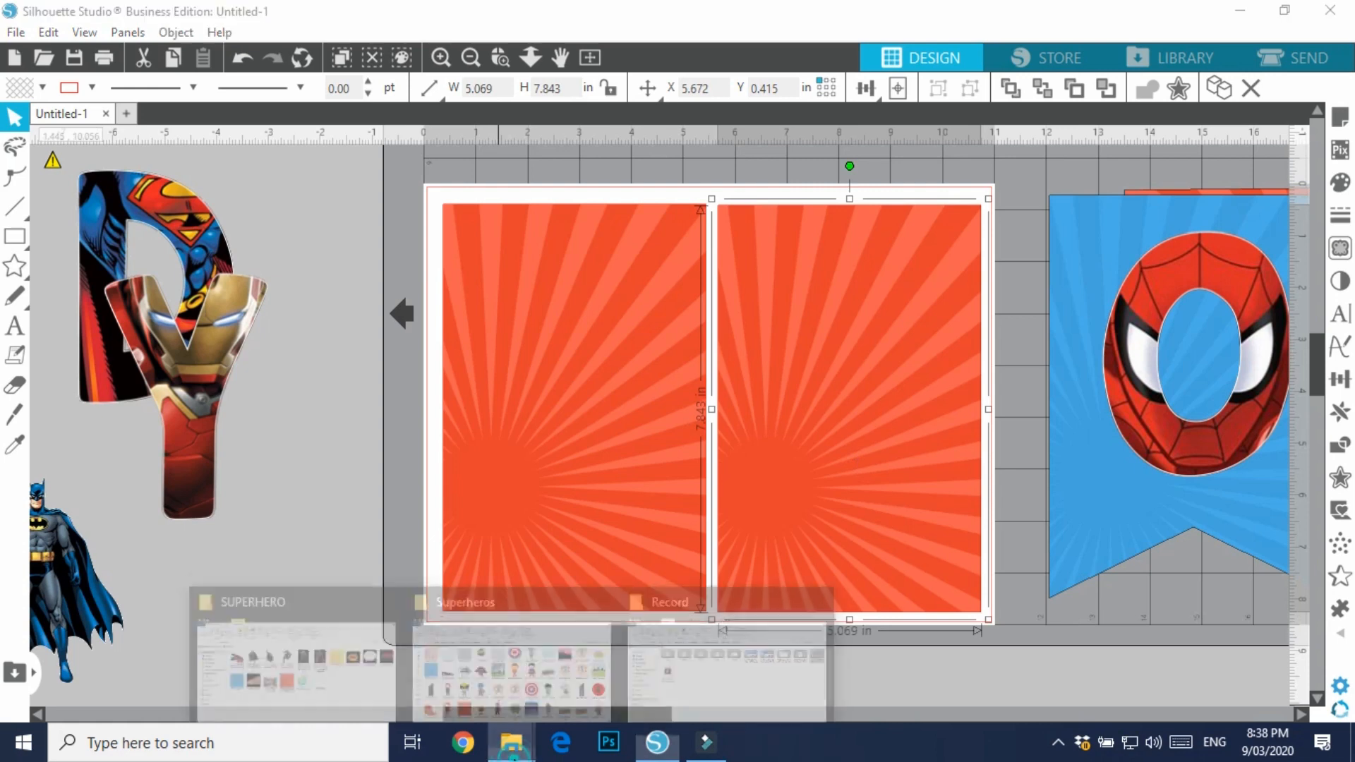
left_click(298, 680)
left_click_drag(254, 440, 849, 468)
left_click(291, 584)
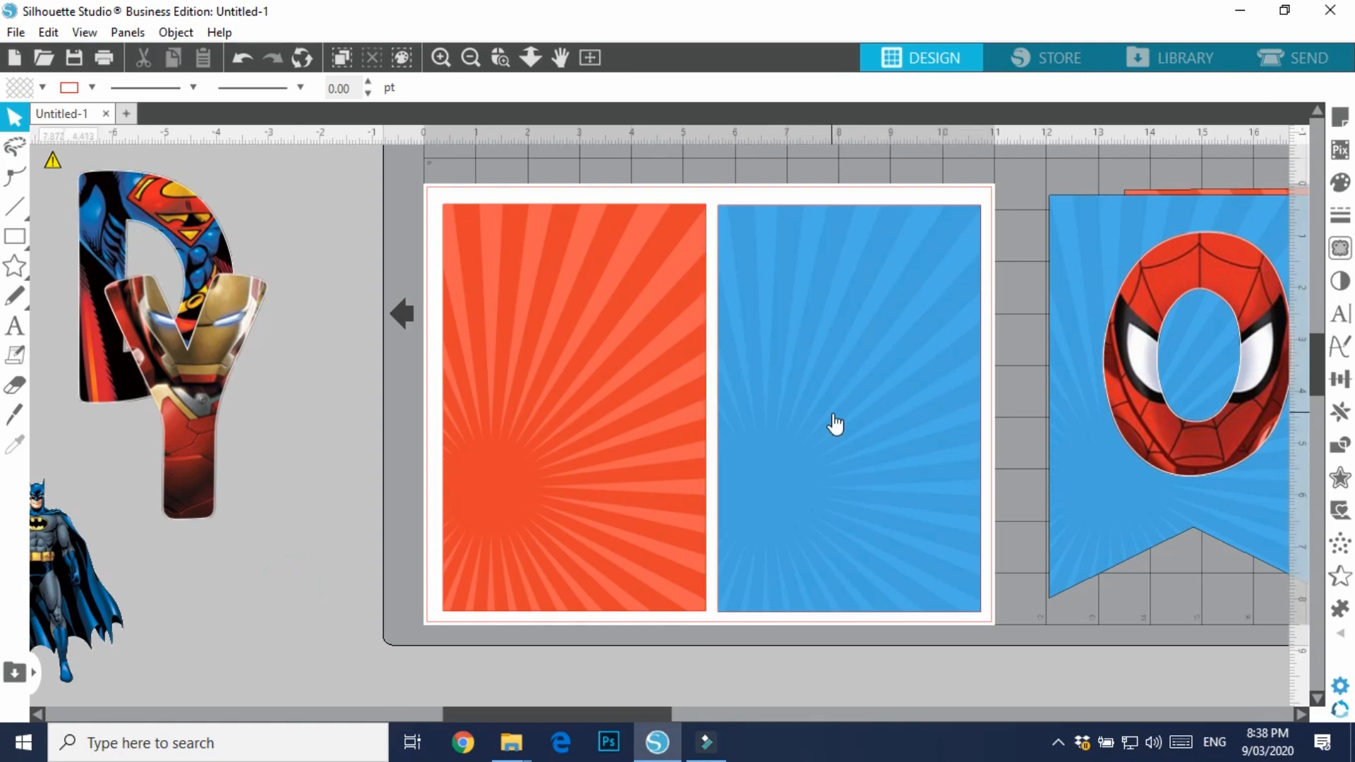
Bring the white flag template to the front, over both sunburst rectangles
left_click(750, 197)
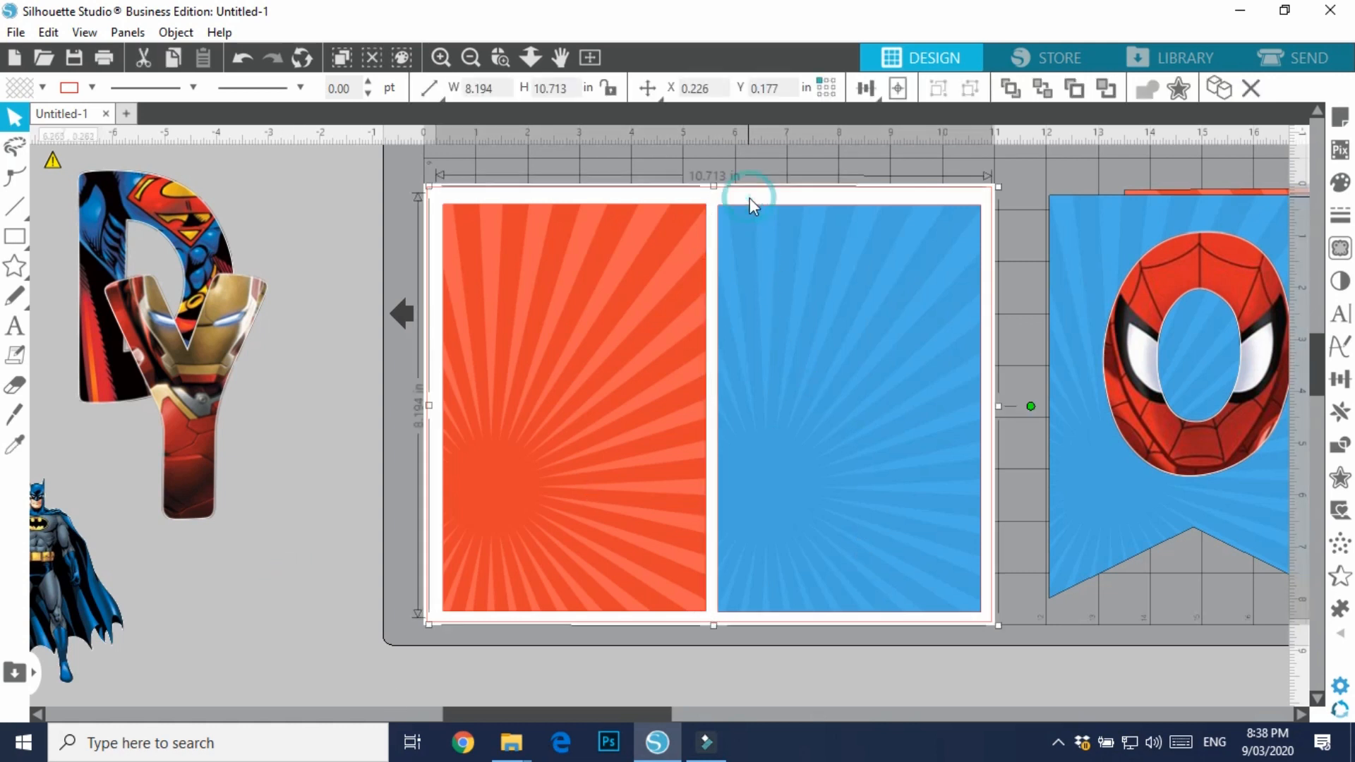
right_click(749, 198)
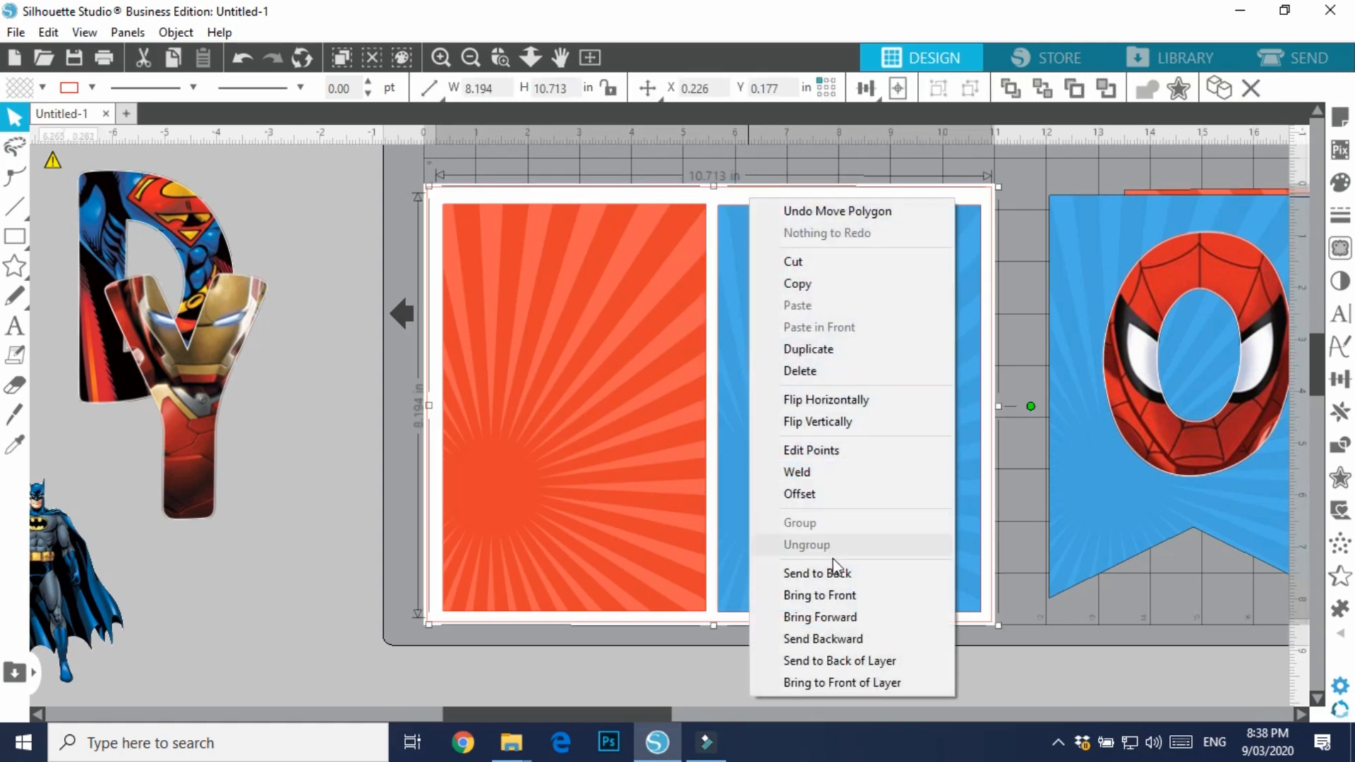
left_click(844, 599)
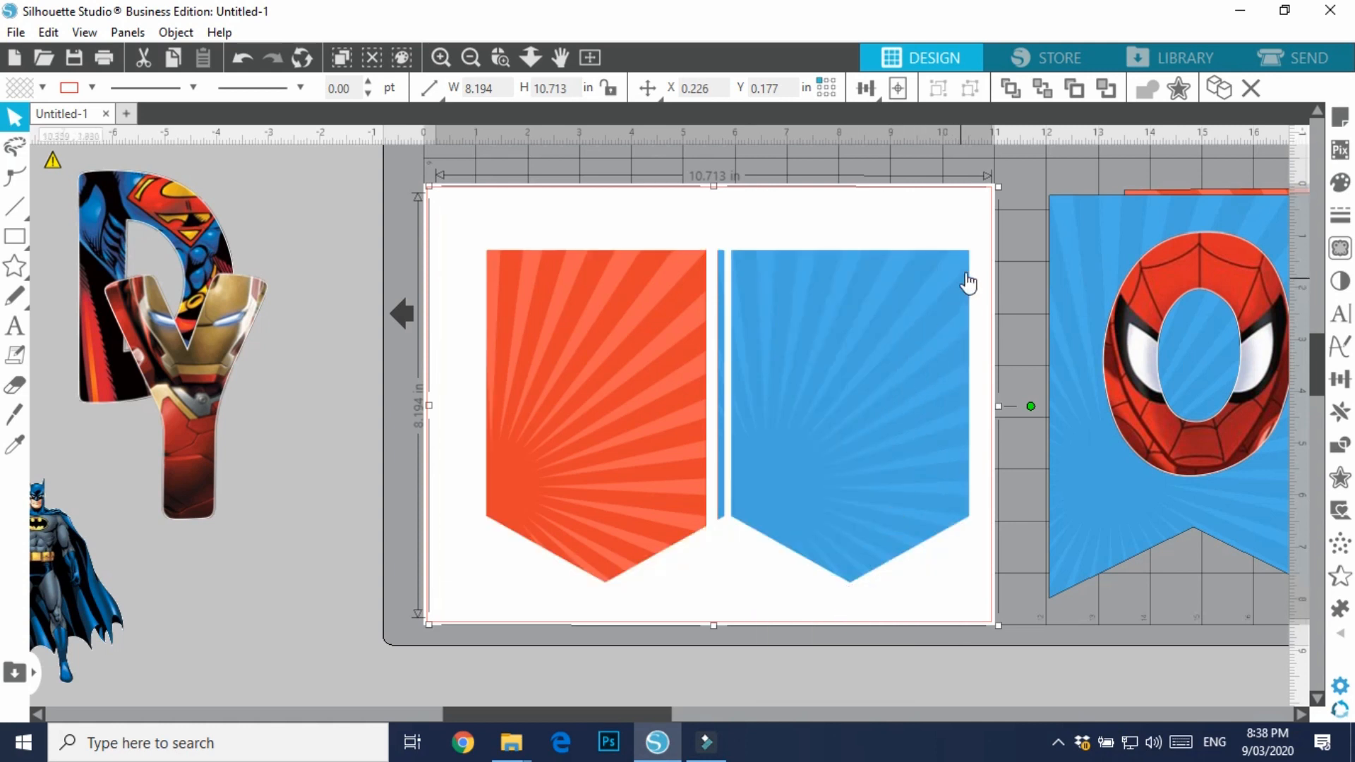
Shift the template so each cut-out sits over its rectangle, and stretch its longer side to about 10.943 in
mouse_move(969, 240)
left_mouse_down()
mouse_move(953, 226)
mouse_move(960, 236)
left_mouse_up()
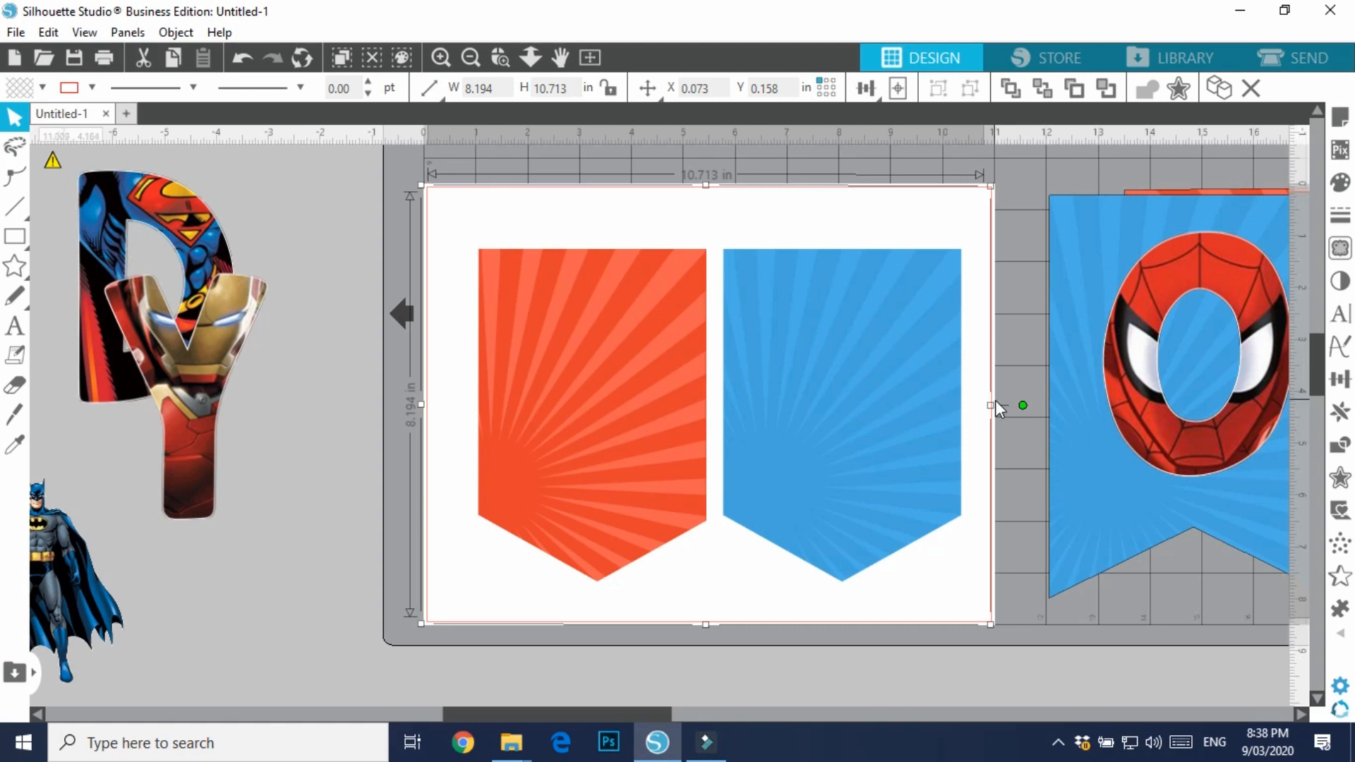
left_click_drag(993, 403, 998, 404)
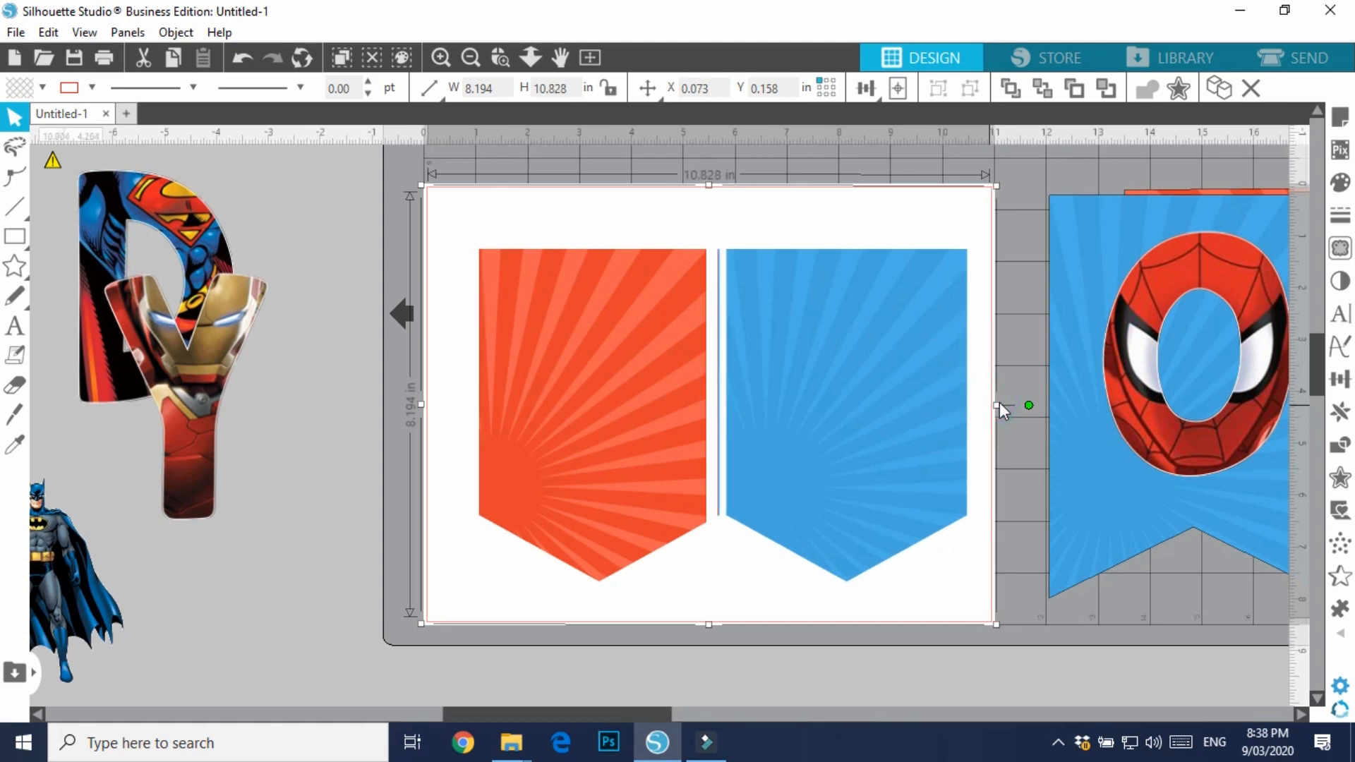
left_click_drag(422, 404, 417, 403)
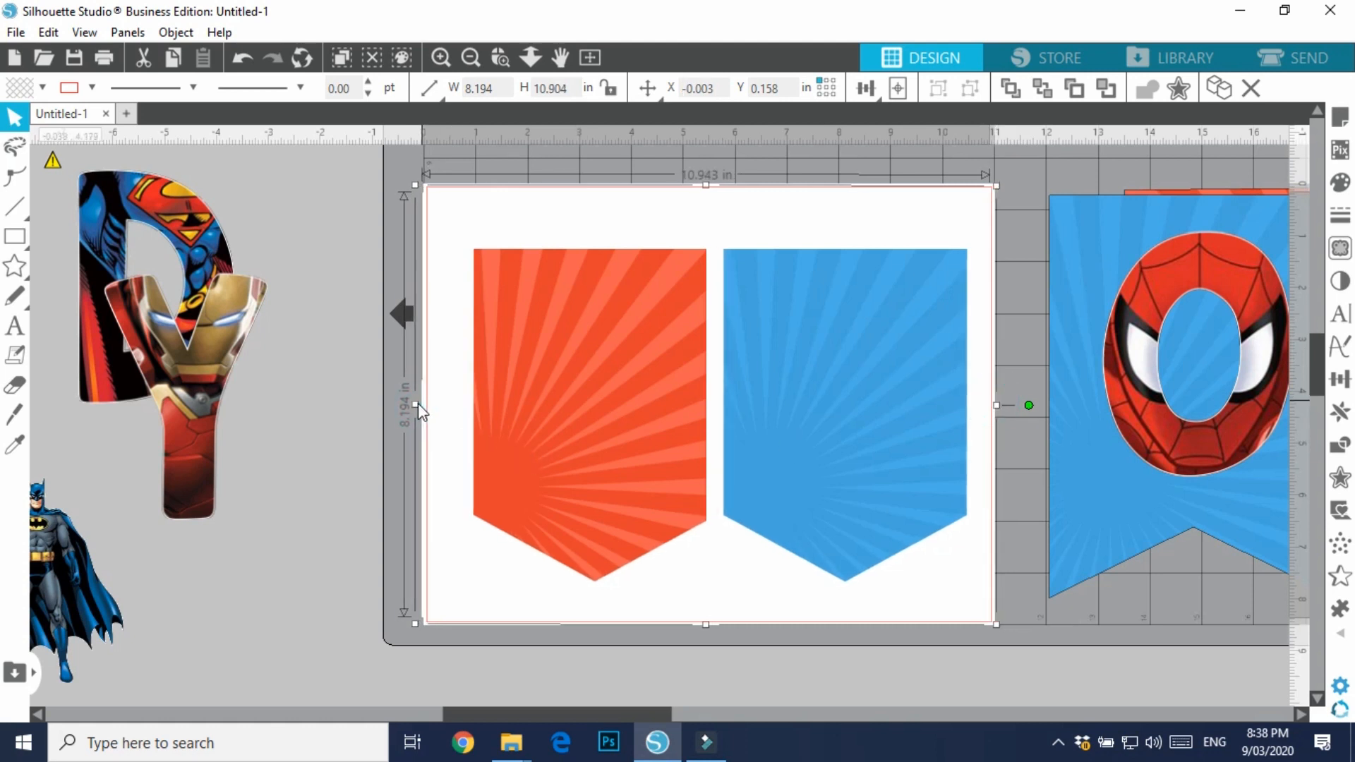
left_click(268, 552)
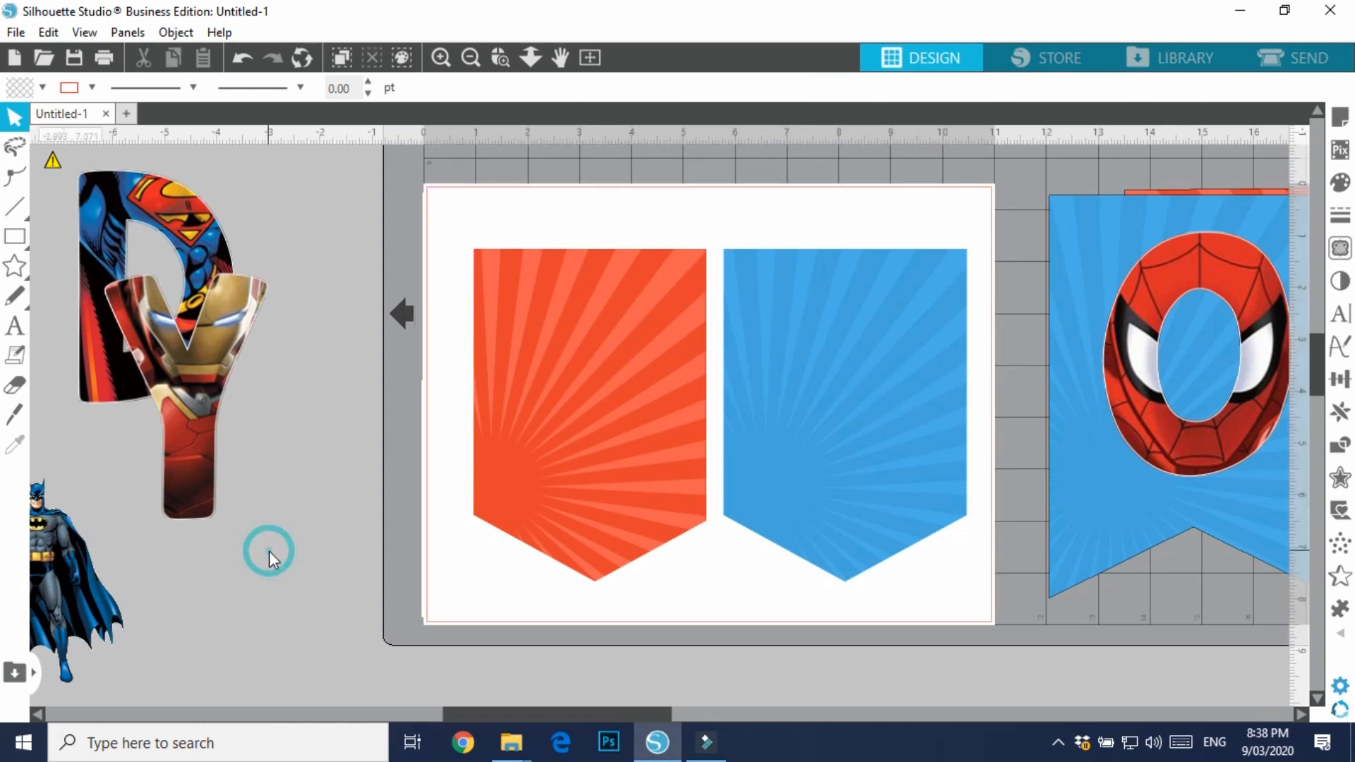
Move the template off the sunburst rectangles and realign it over them
left_click_drag(726, 224, 91, 330)
left_click(91, 330)
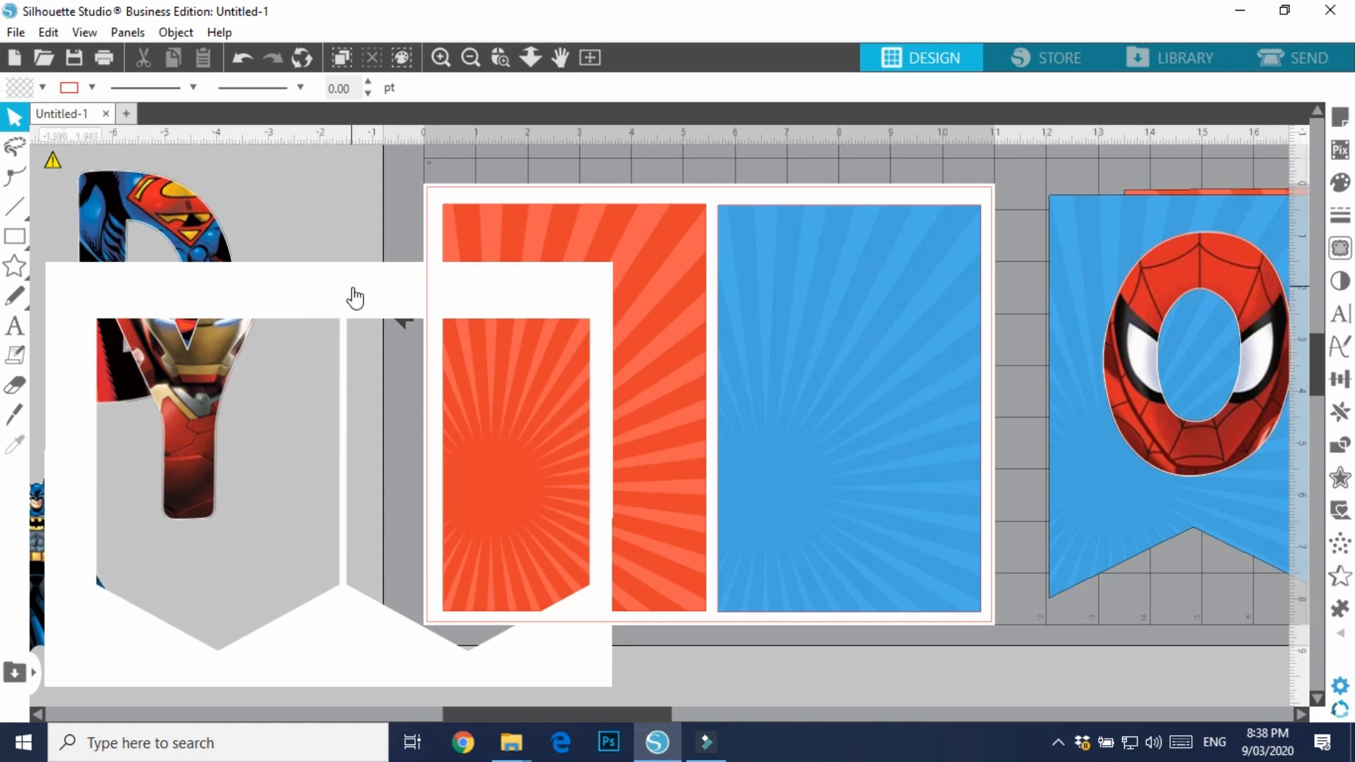
left_click_drag(297, 302, 679, 234)
key("Escape")
left_click(800, 351)
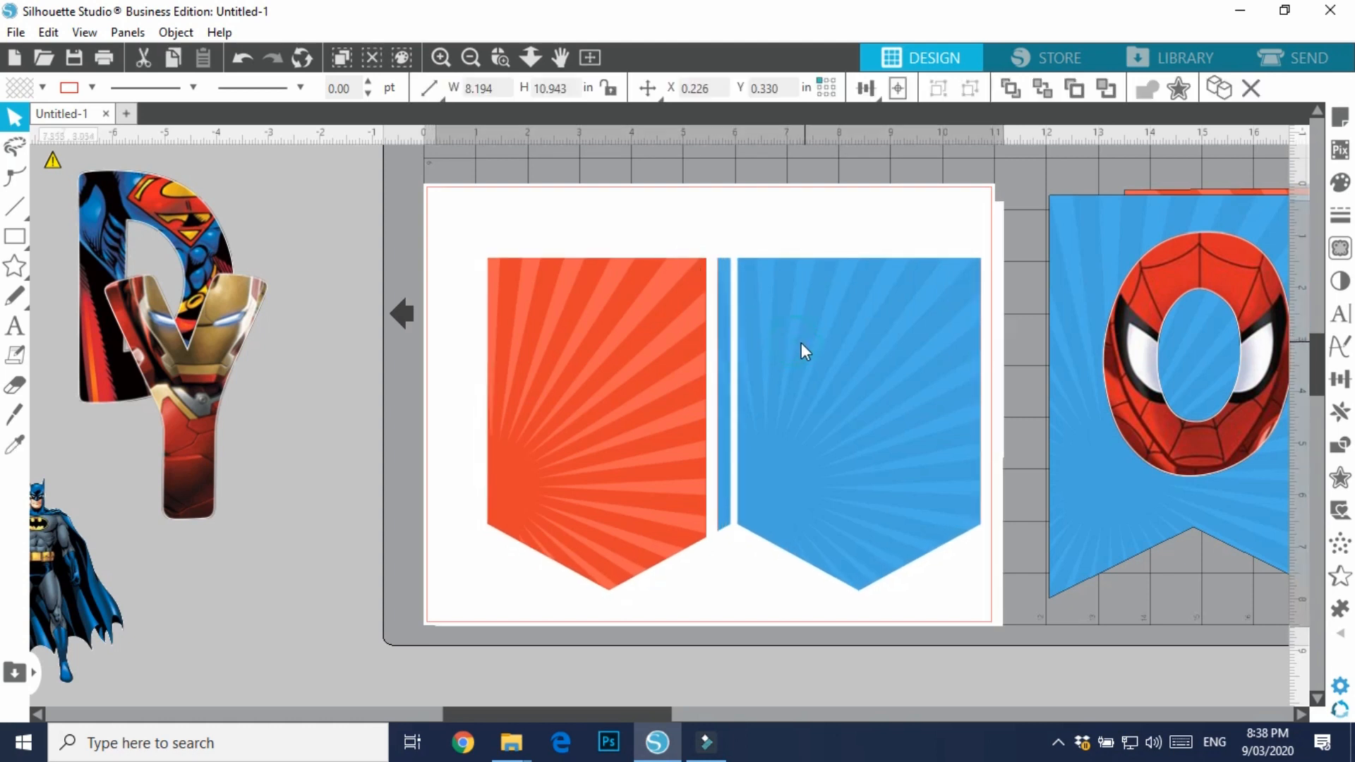
left_click_drag(797, 348, 794, 340)
key("Escape")
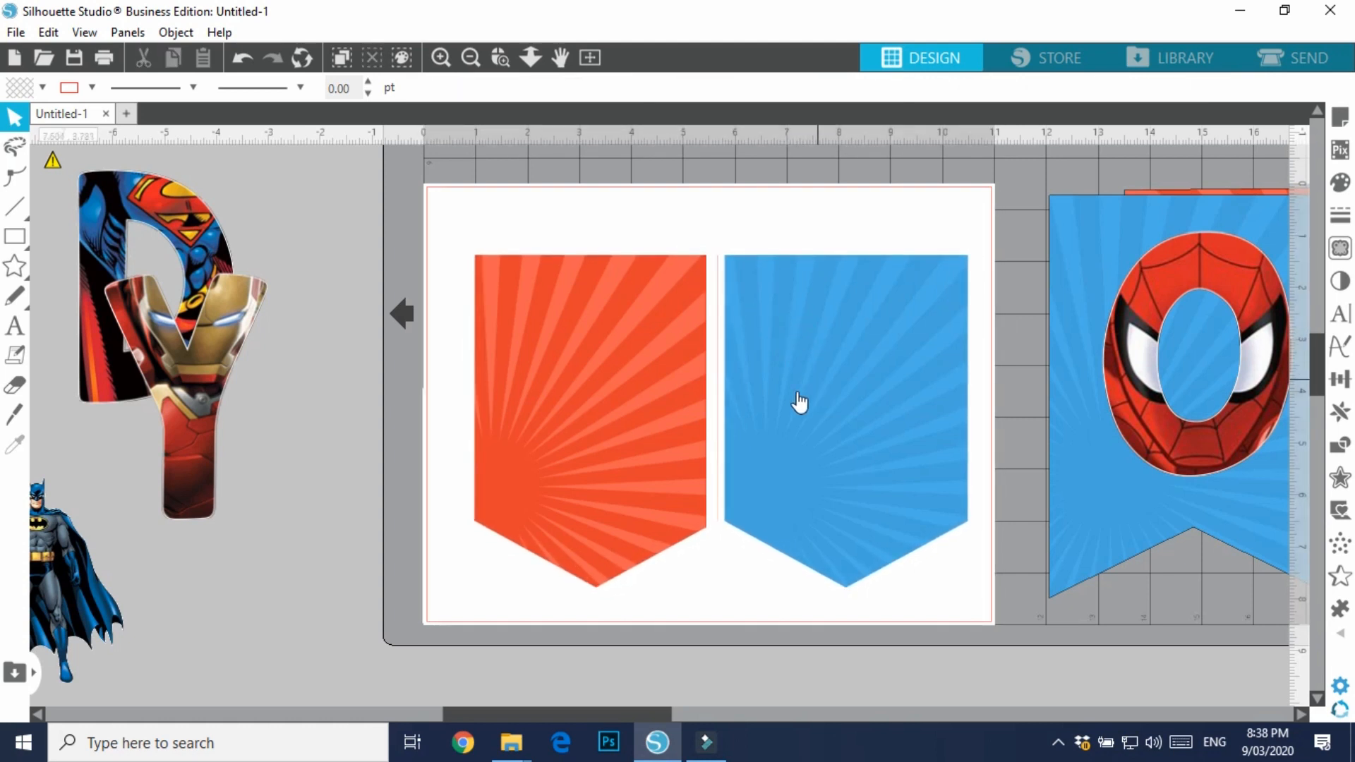
Move the red and blue rectangles slightly farther apart and reposition the template so each cut-out shows a single colour
left_click_drag(702, 225, 697, 273)
left_click_drag(907, 225, 915, 218)
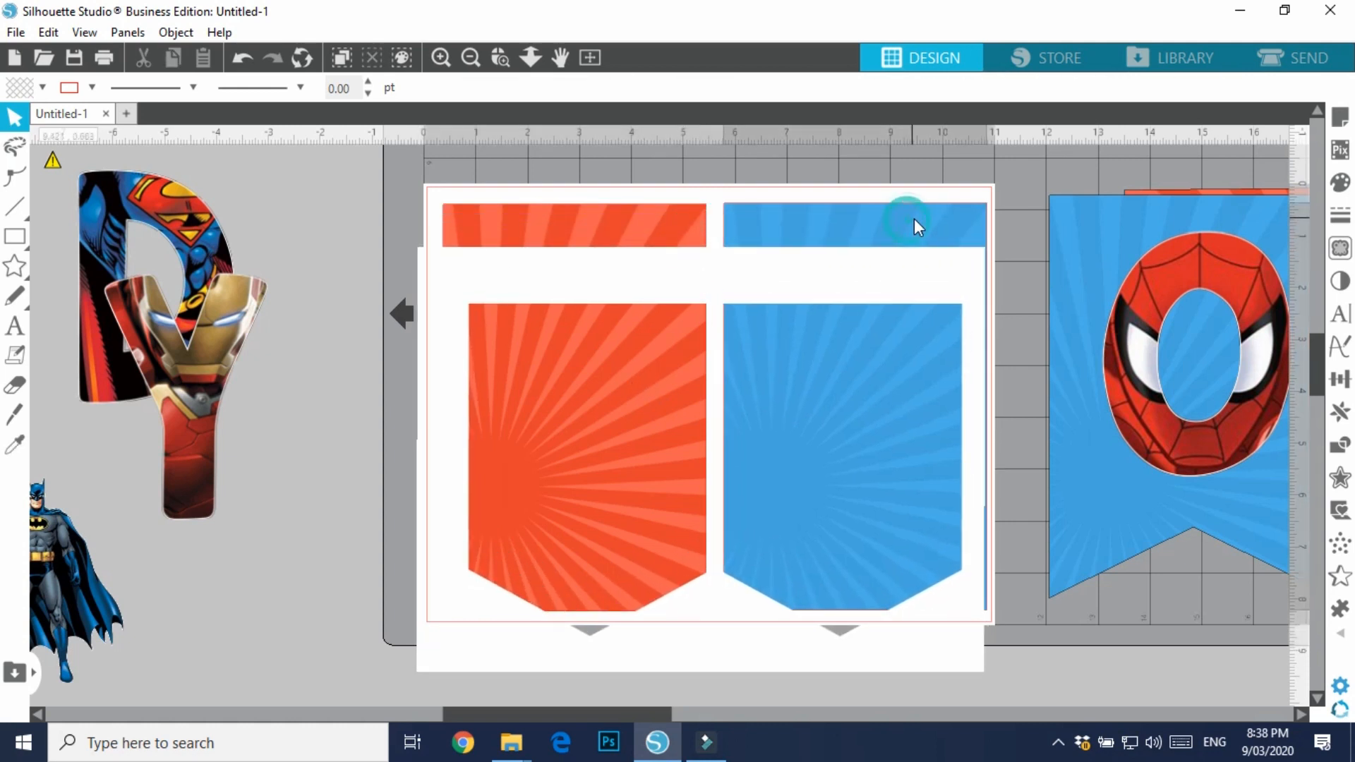
left_click_drag(680, 231, 670, 226)
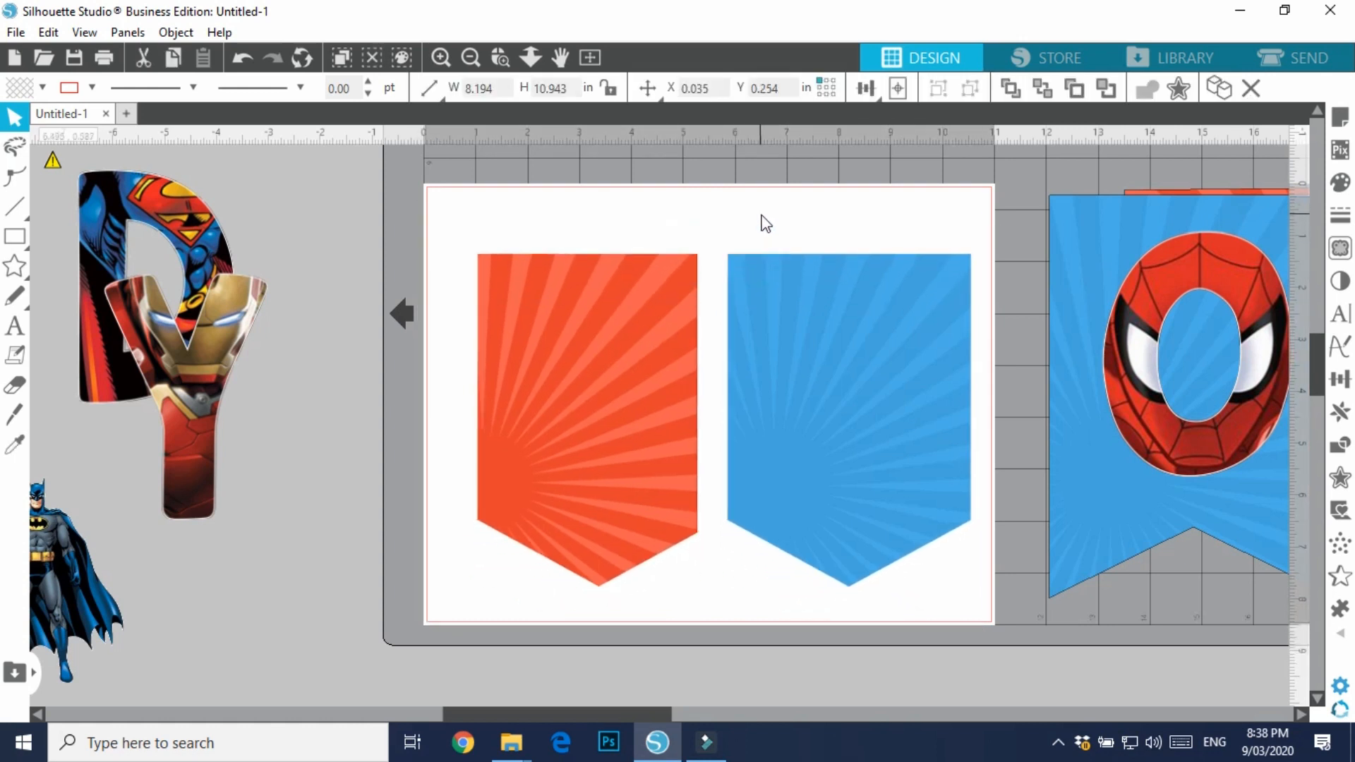
Nudge the white template up slightly, and move the spare blue O flag and the Batman letter apart beside the page
left_click_drag(765, 221, 766, 218)
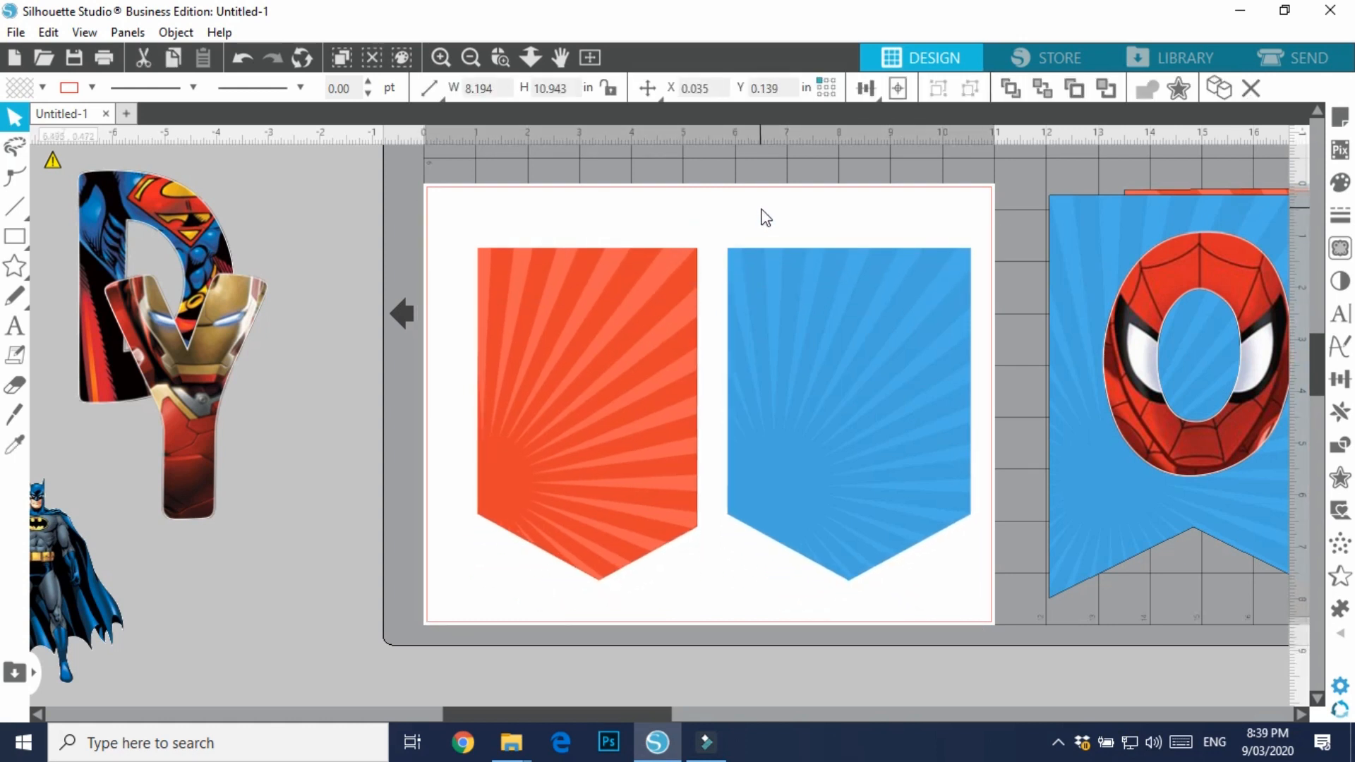
left_click(766, 219)
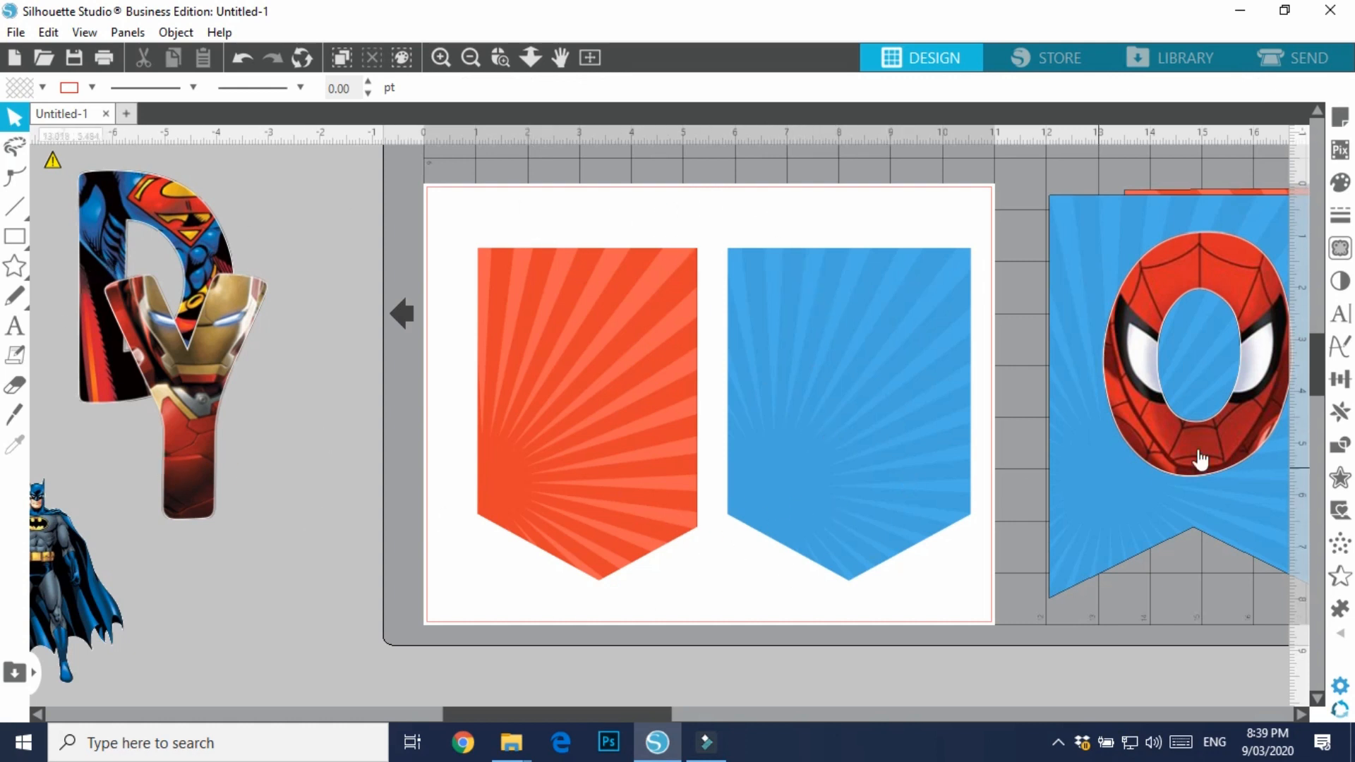
left_click_drag(1195, 448, 1204, 578)
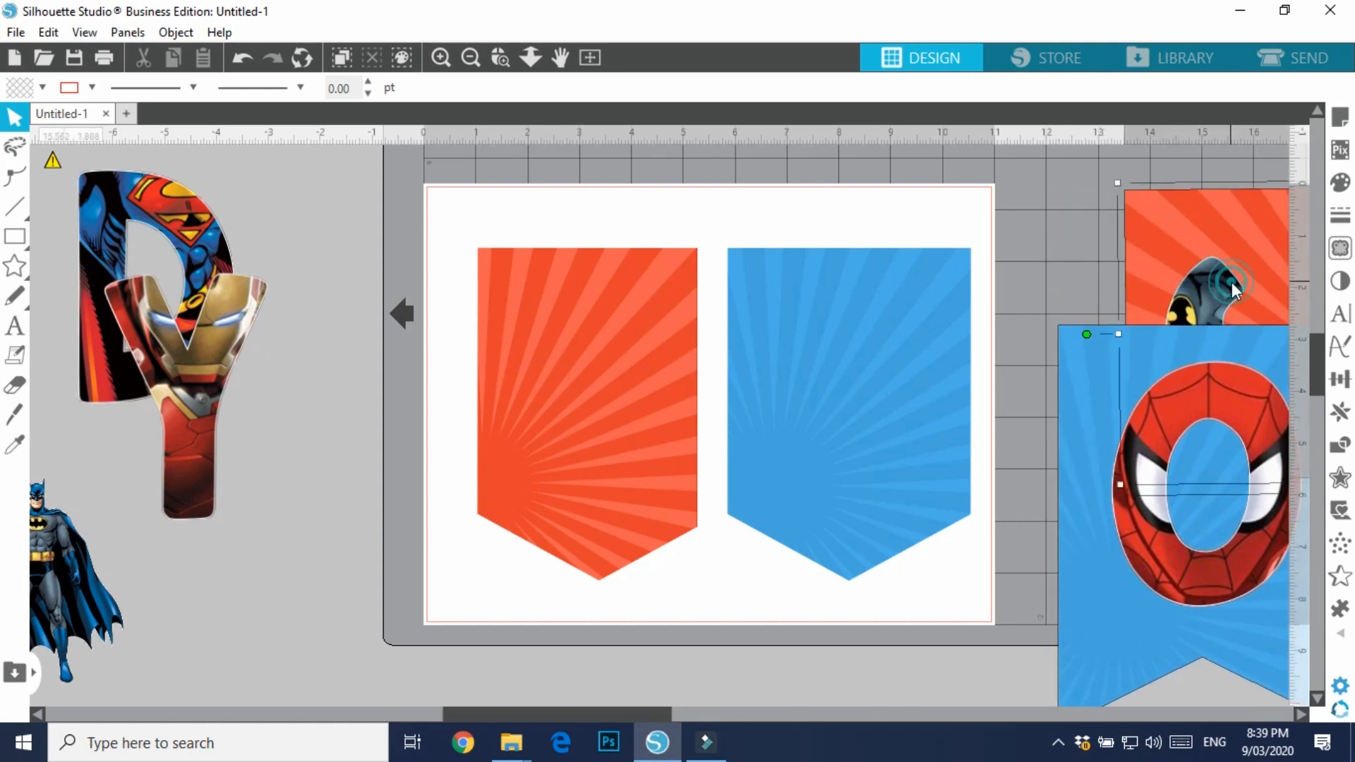
left_click(1131, 576)
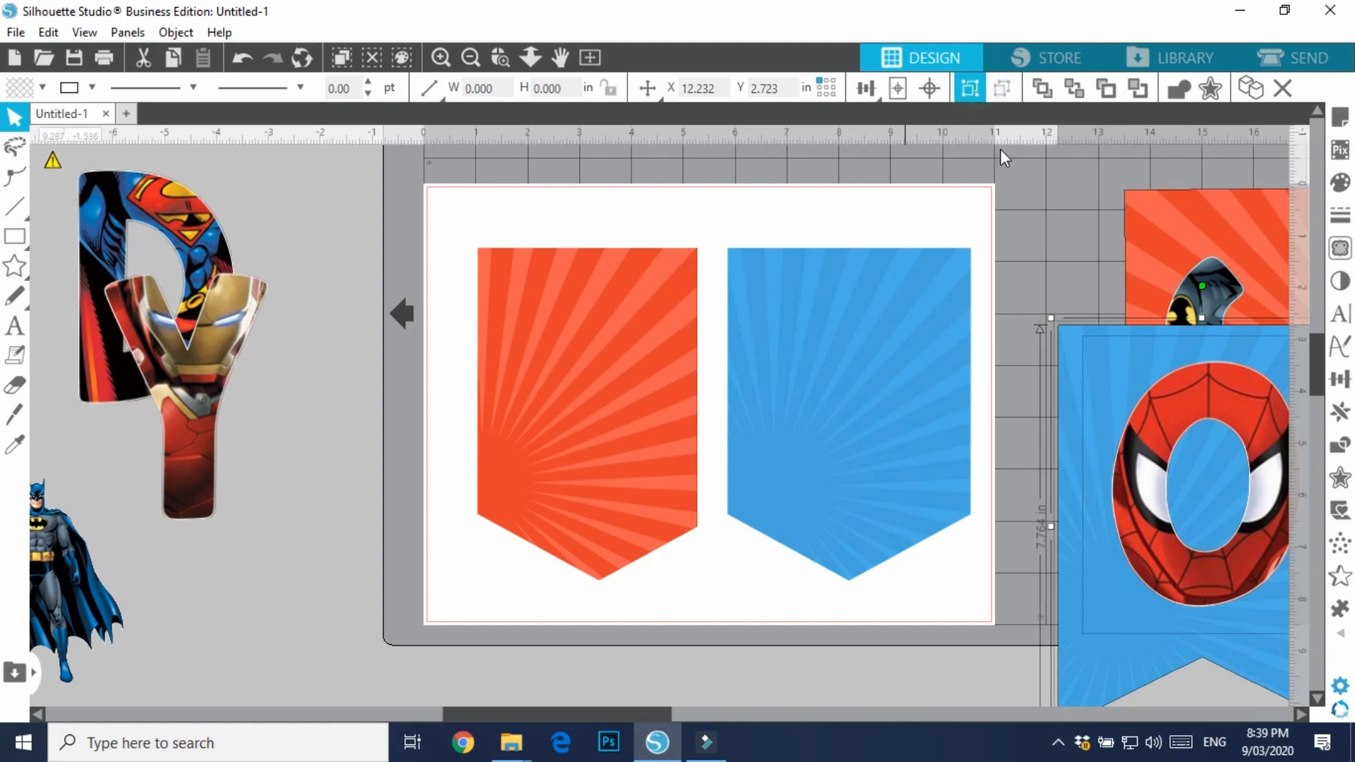
left_click(1058, 201)
left_click_drag(1203, 307, 1242, 244)
Bring the Iron Man Y and the Superman D to the front of the stacking order
left_click_drag(182, 405, 214, 487)
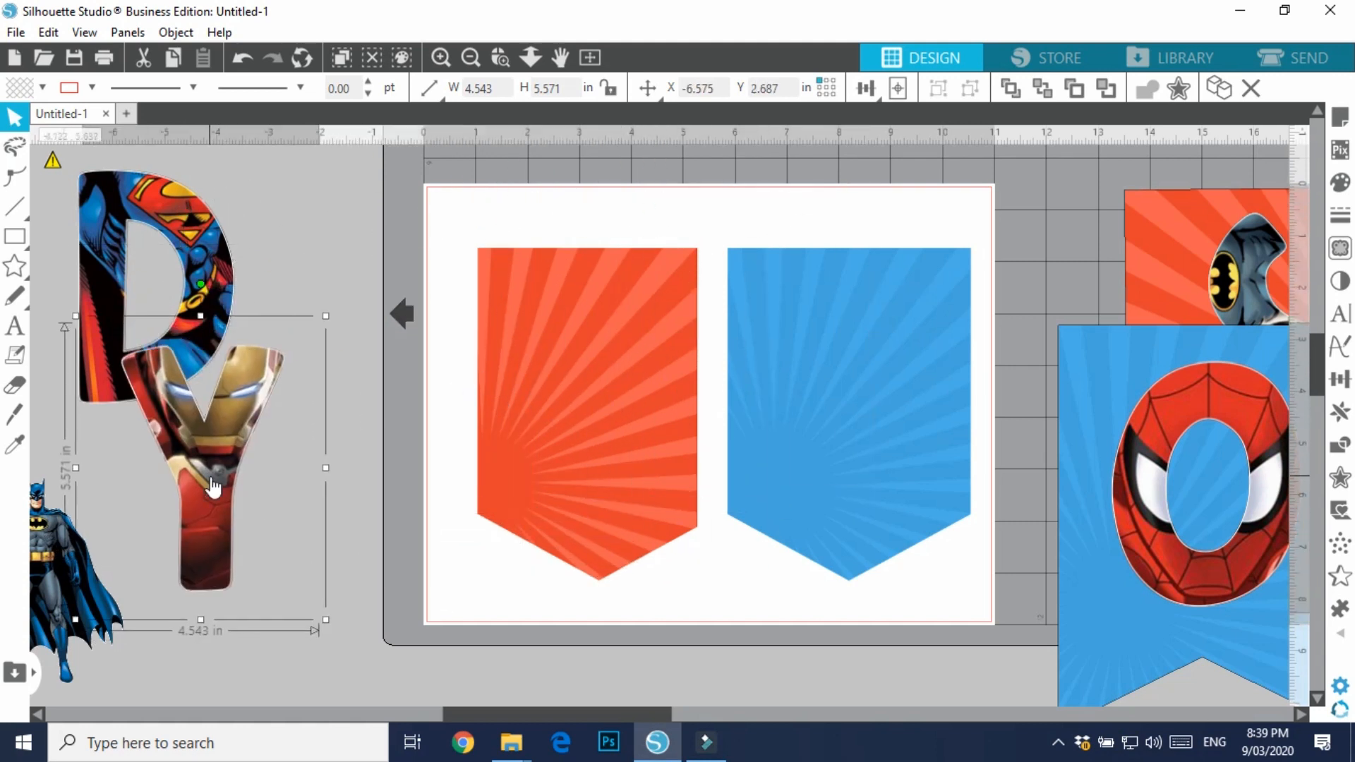
right_click(214, 487)
left_click(318, 619)
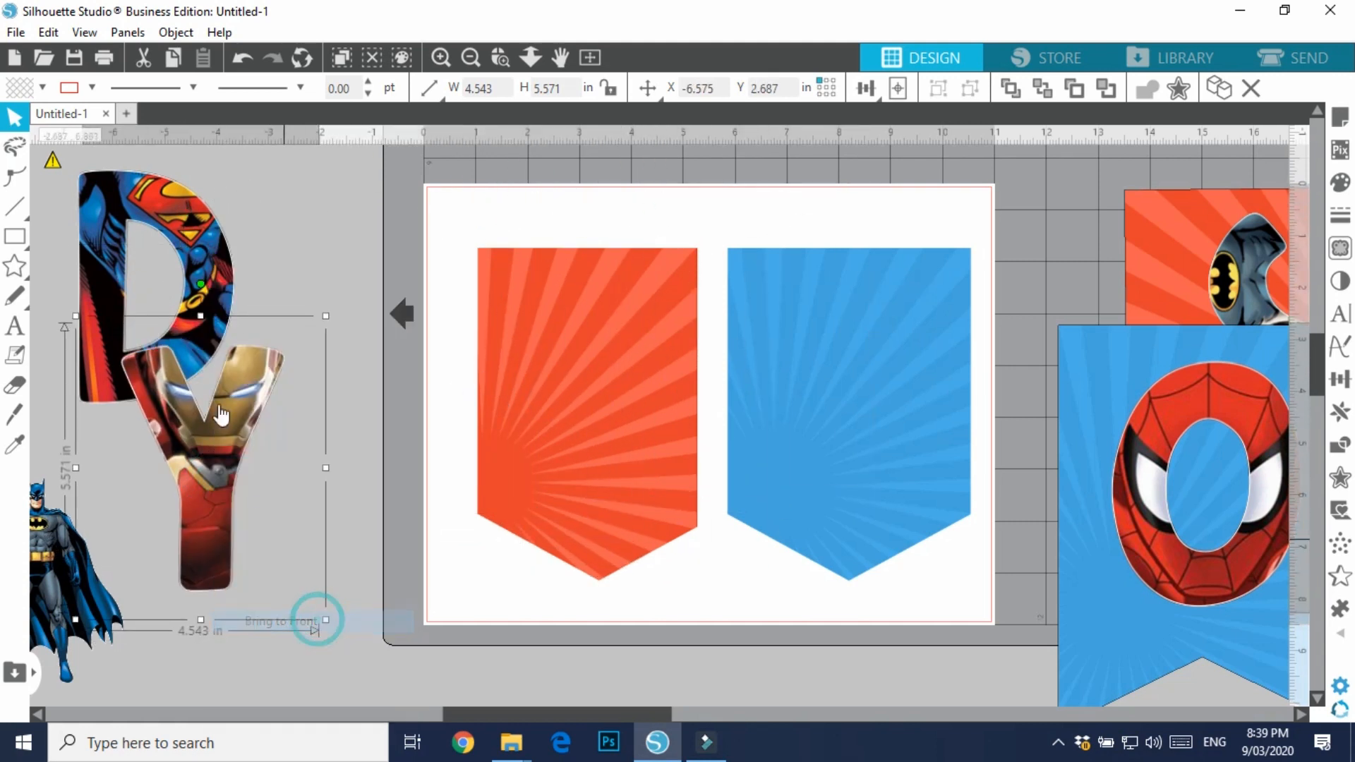
left_click_drag(221, 415, 193, 267)
right_click(193, 267)
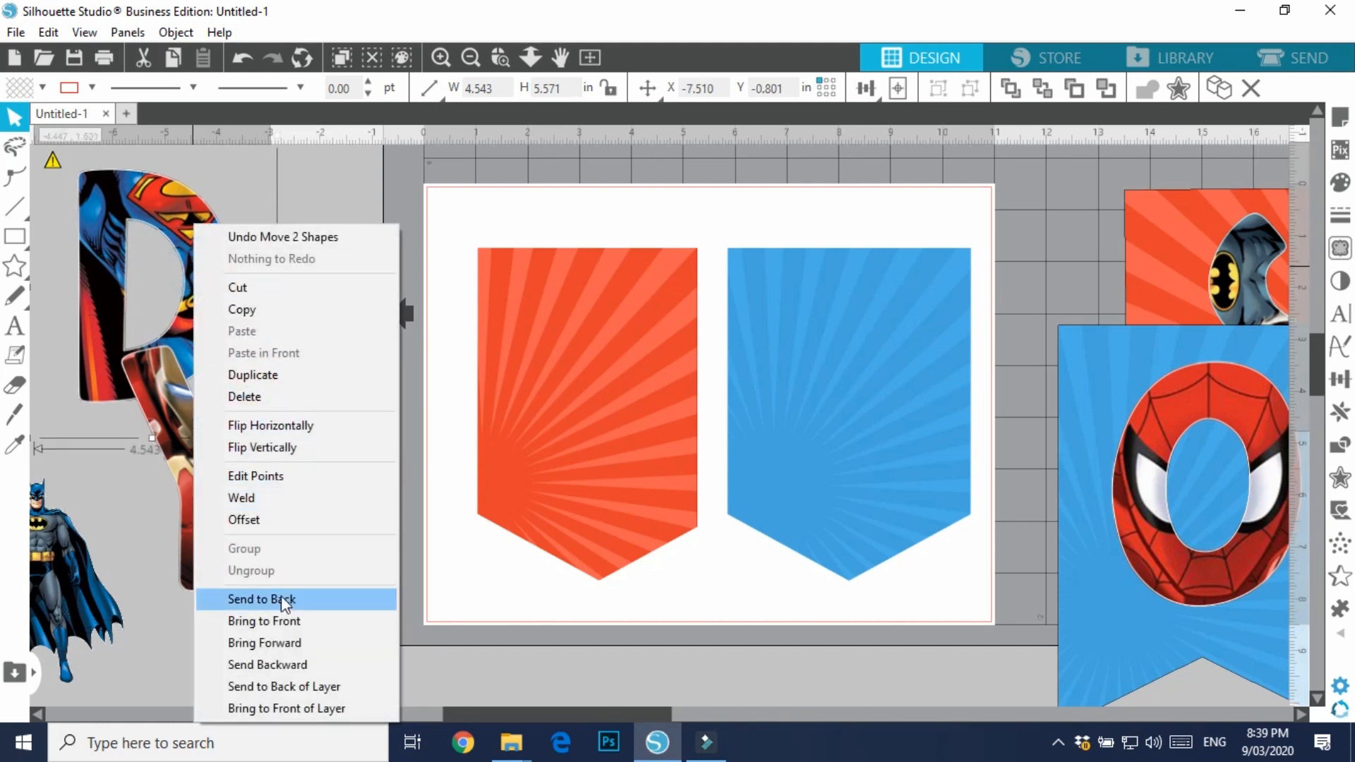
left_click(297, 620)
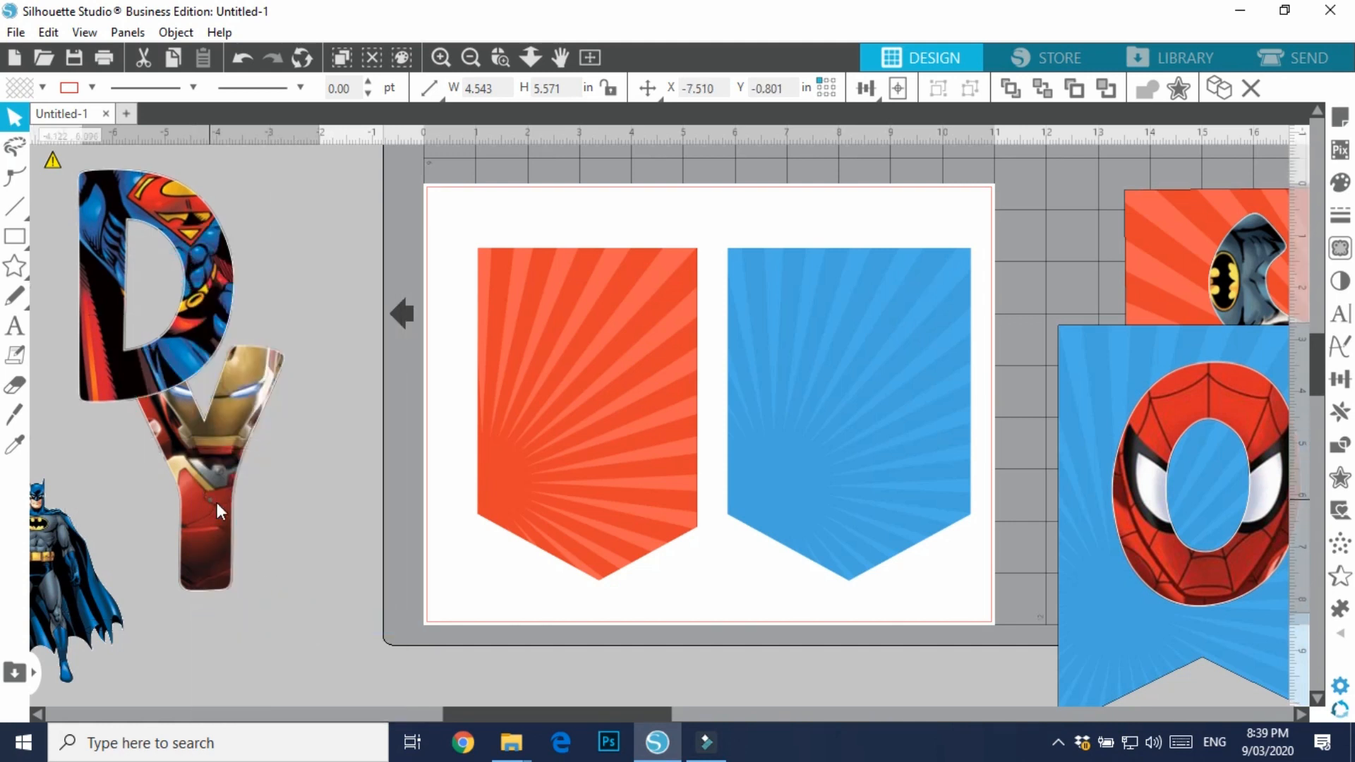
Place the Iron Man Y on the blue flag and the Superman D on the red one, and shift the spare blue flag up
left_click_drag(218, 502, 858, 426)
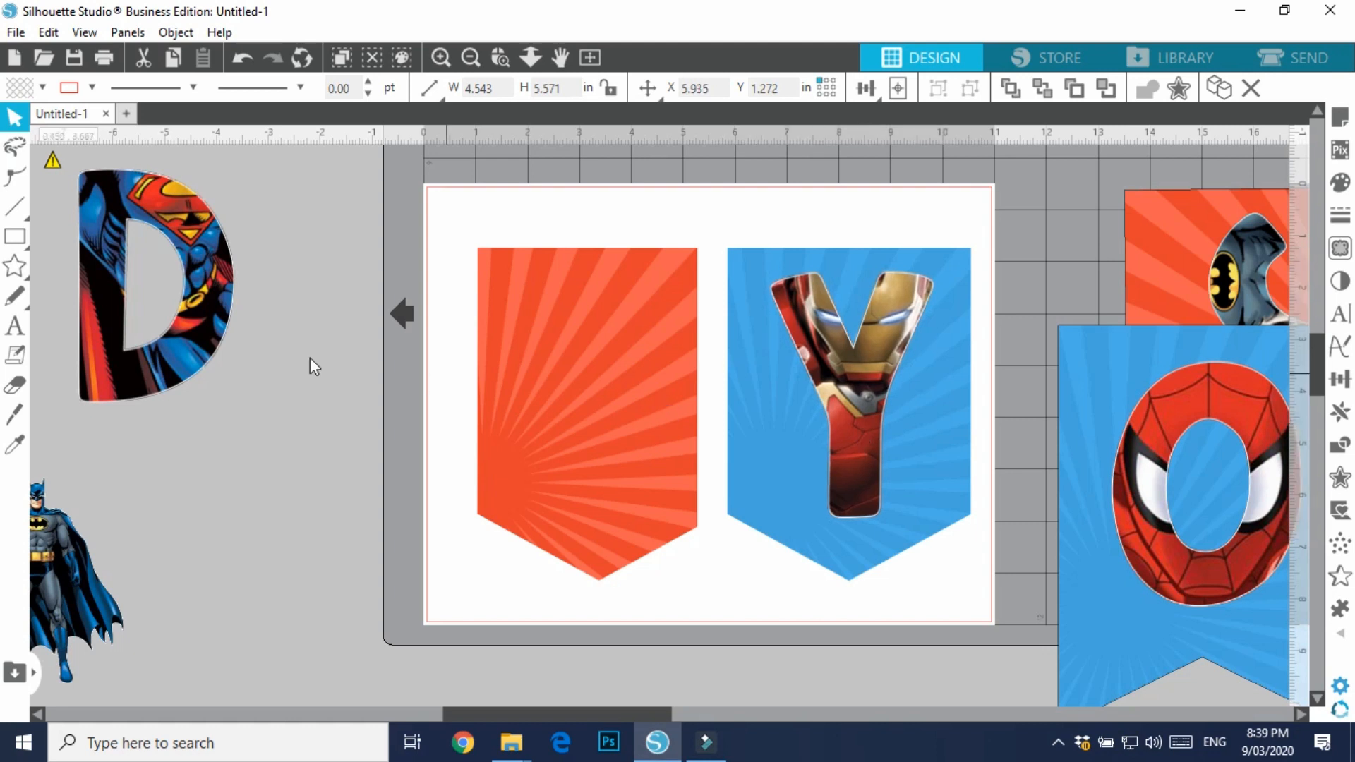
left_click_drag(108, 347, 582, 464)
left_click(763, 628)
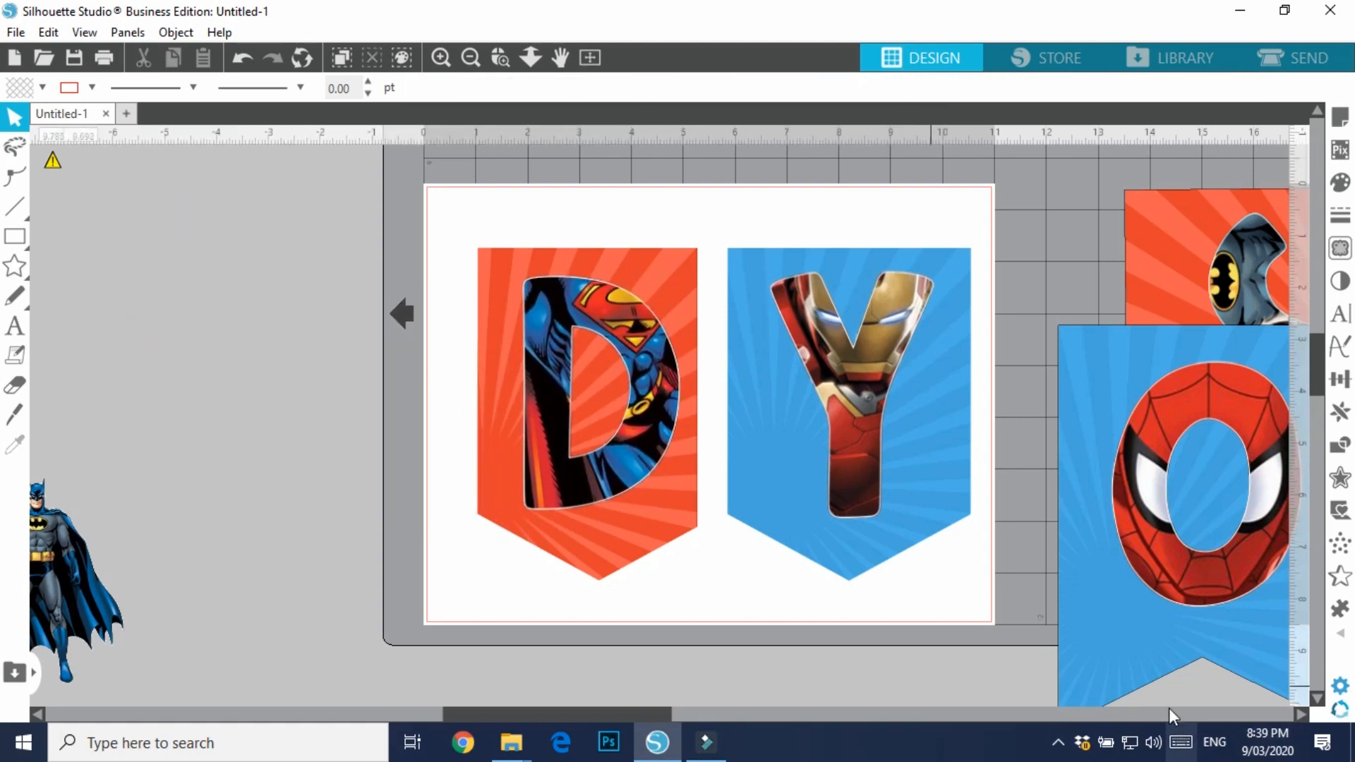
left_click_drag(1135, 676, 1082, 557)
Scale the Y down to about 3.878 × 4.755 in and the D to about 3.882 × 4.760 in
left_click(853, 433)
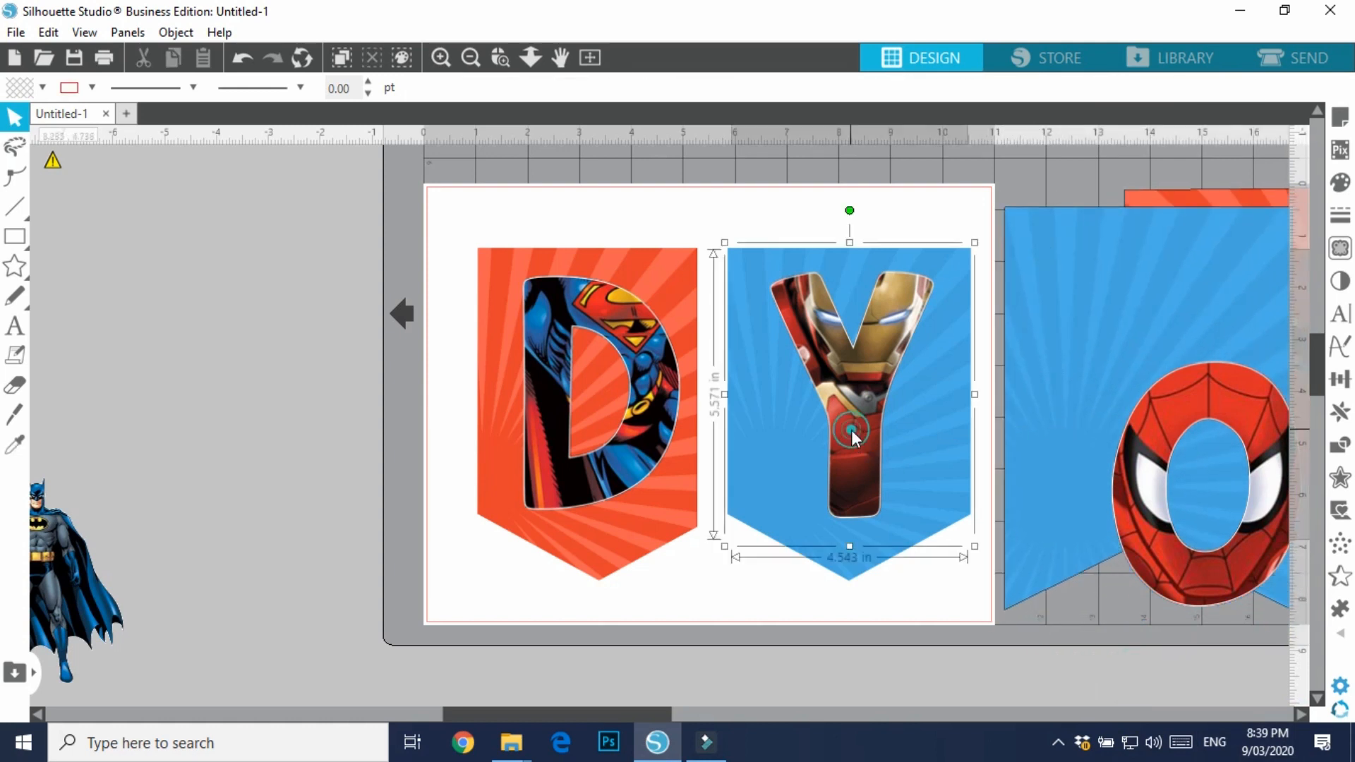
left_click_drag(975, 244, 937, 285)
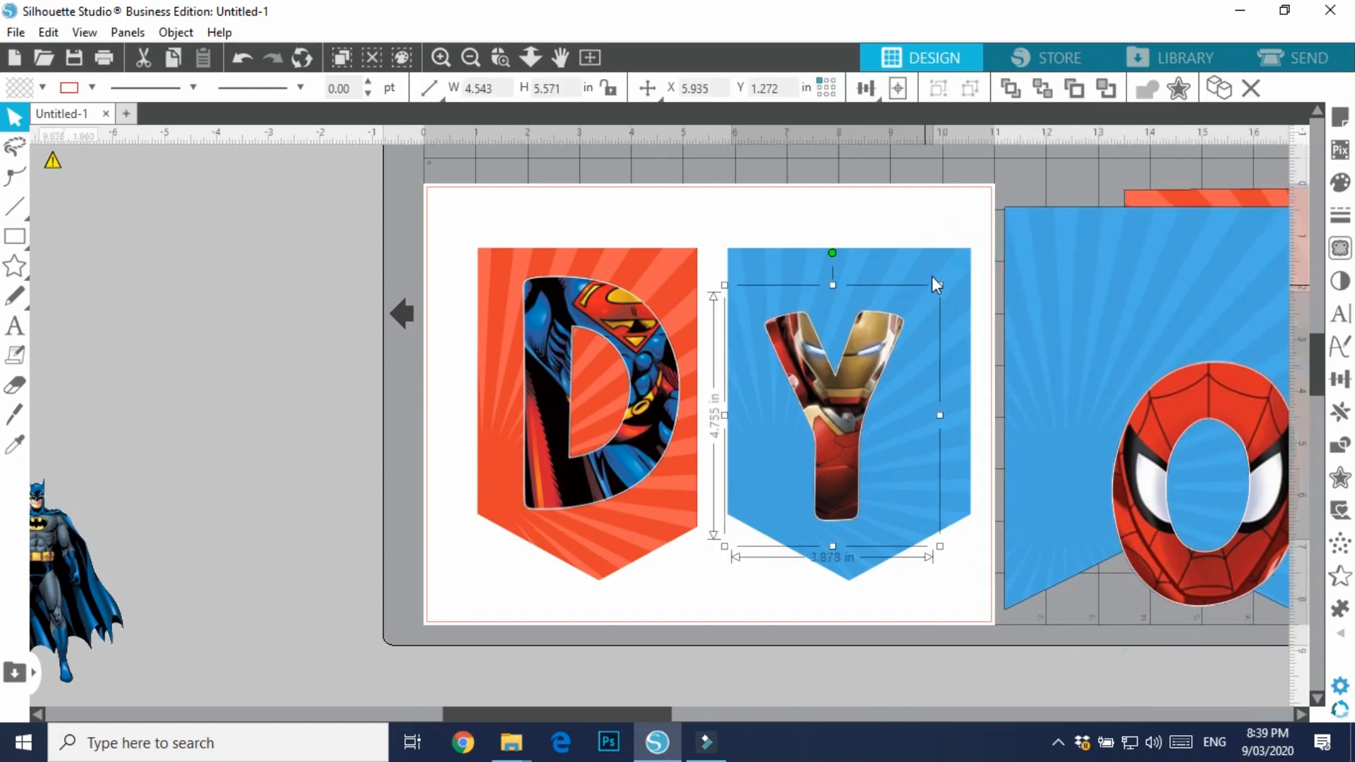
left_click(670, 310)
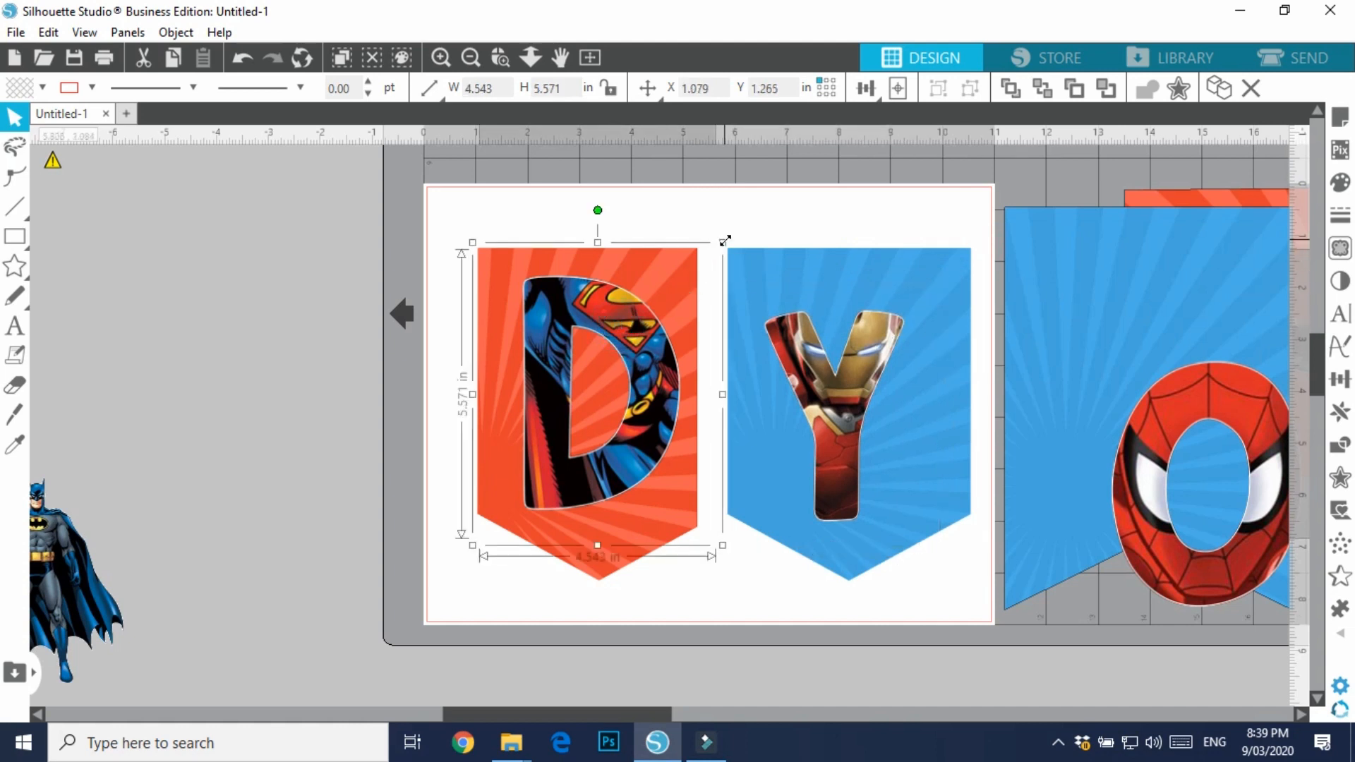
left_click_drag(726, 241, 686, 281)
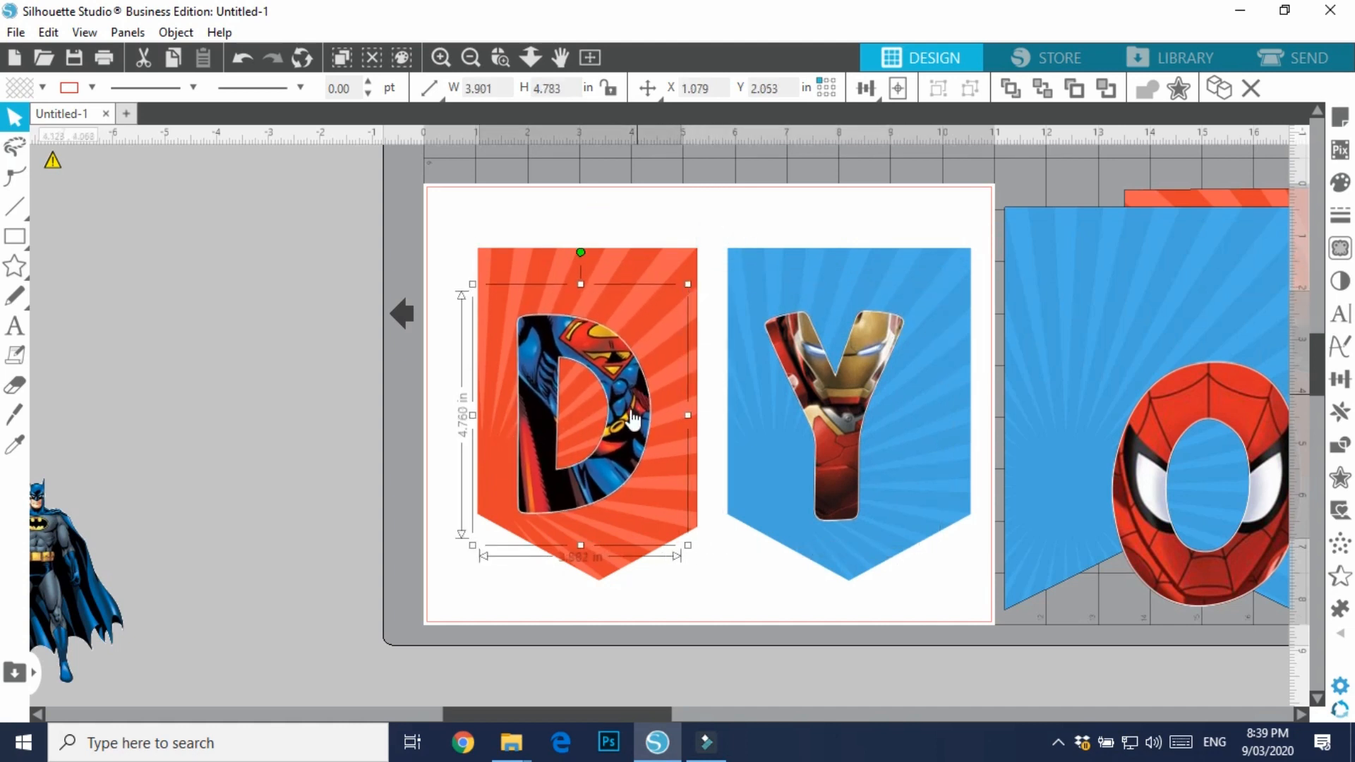
Centre the D and Y on their flags, and move the spare blue O flag farther away from the page
left_click_drag(624, 415, 635, 394)
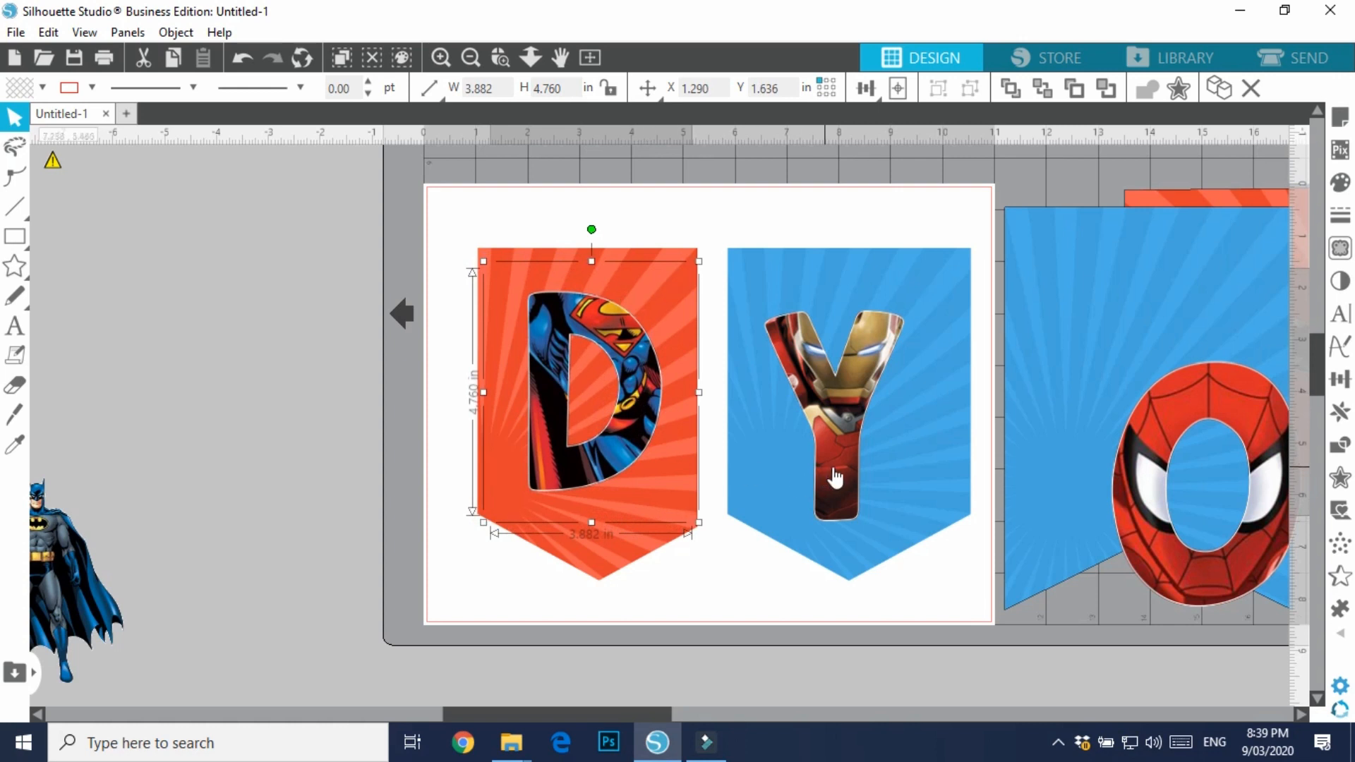
left_click_drag(830, 467, 848, 445)
left_click(472, 577)
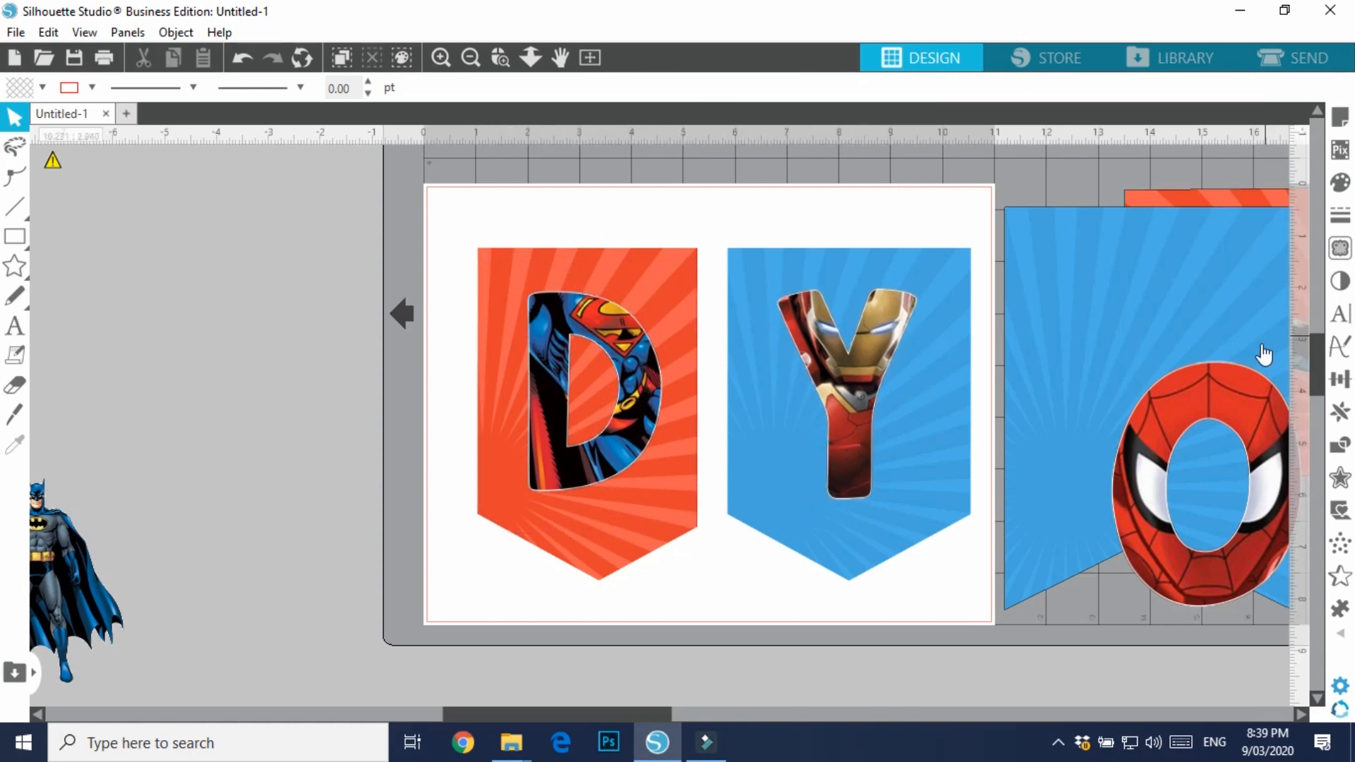
left_click(1197, 340)
left_click_drag(1071, 329, 1162, 287)
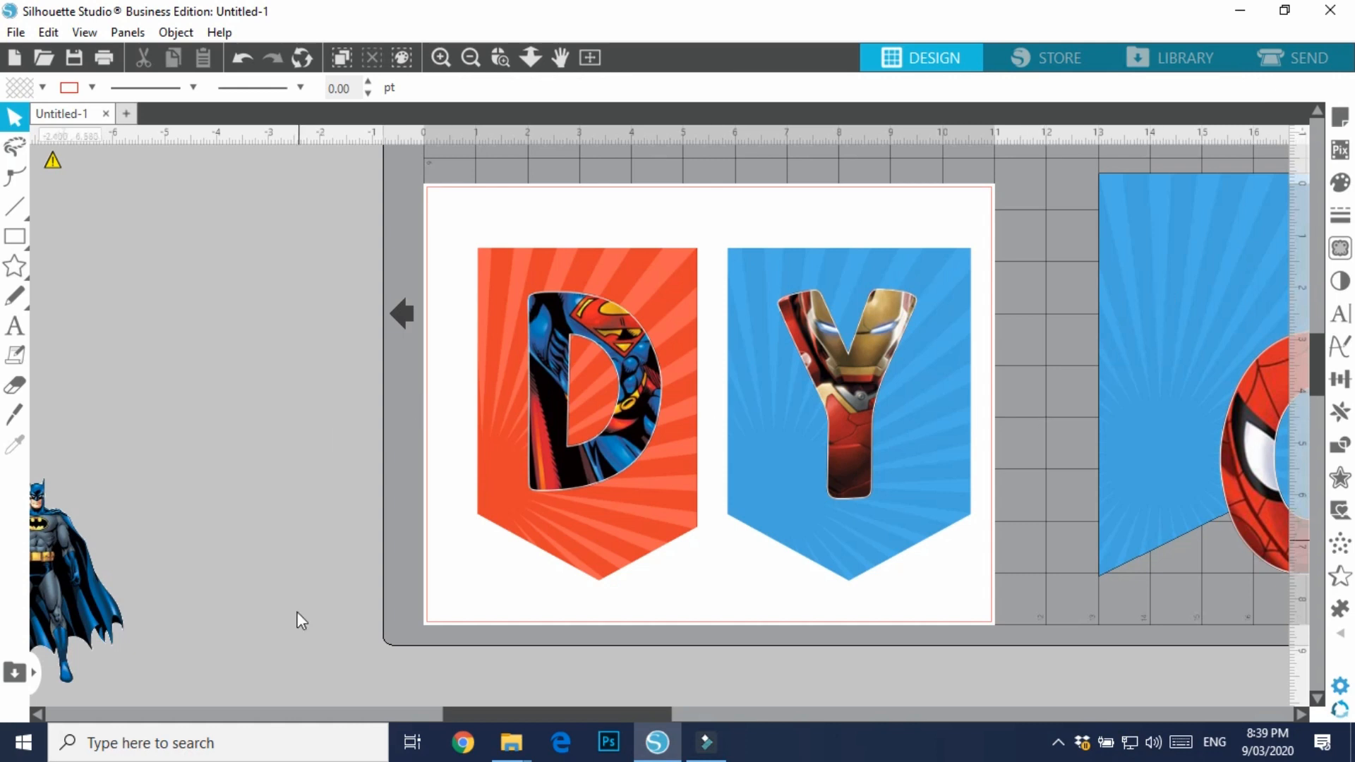
Bring the Batman figure to the front and place it over the lower outer edge of the red flag
left_click_drag(88, 586, 391, 490)
right_click(354, 507)
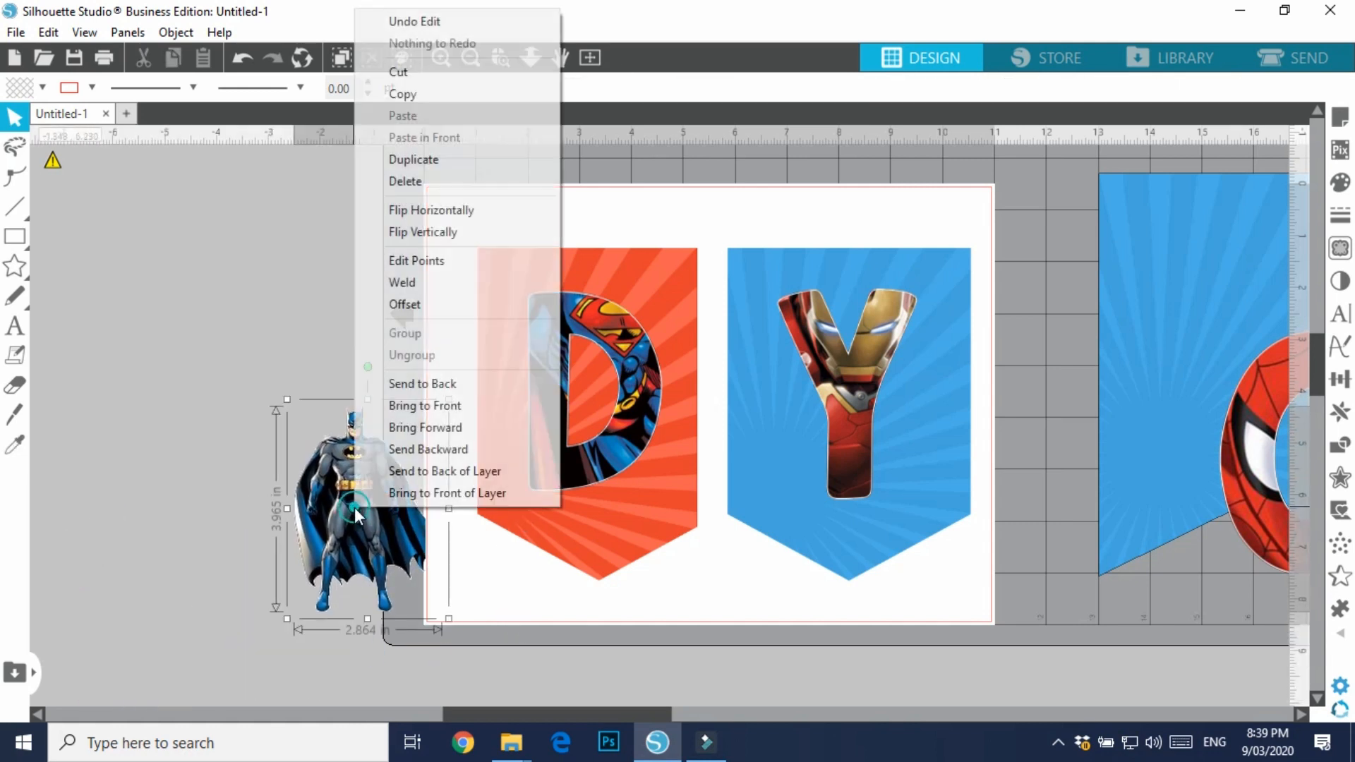
left_click(430, 405)
left_click_drag(357, 549, 450, 522)
Bring the white template in front of Batman, and shift Batman farther into the red flag's cut-out
left_click(683, 593)
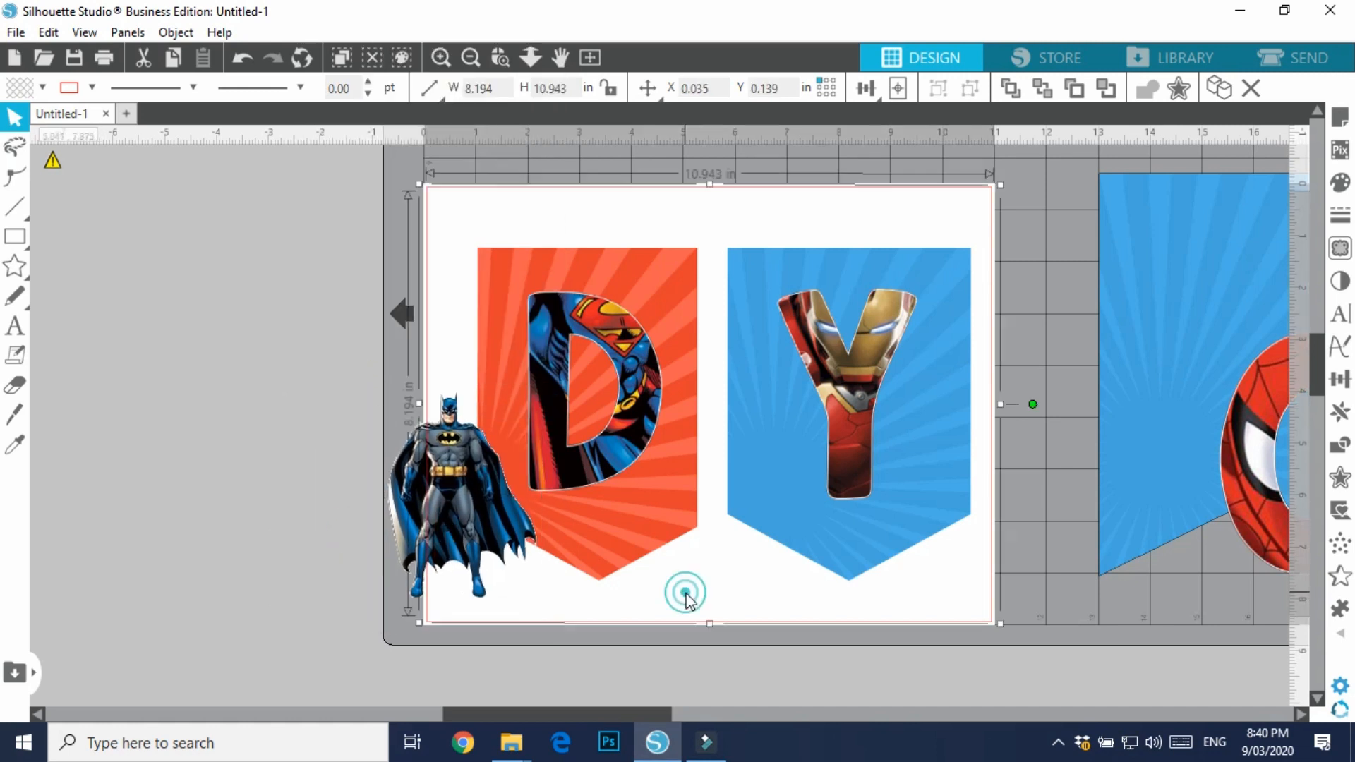
right_click(686, 593)
left_click(772, 492)
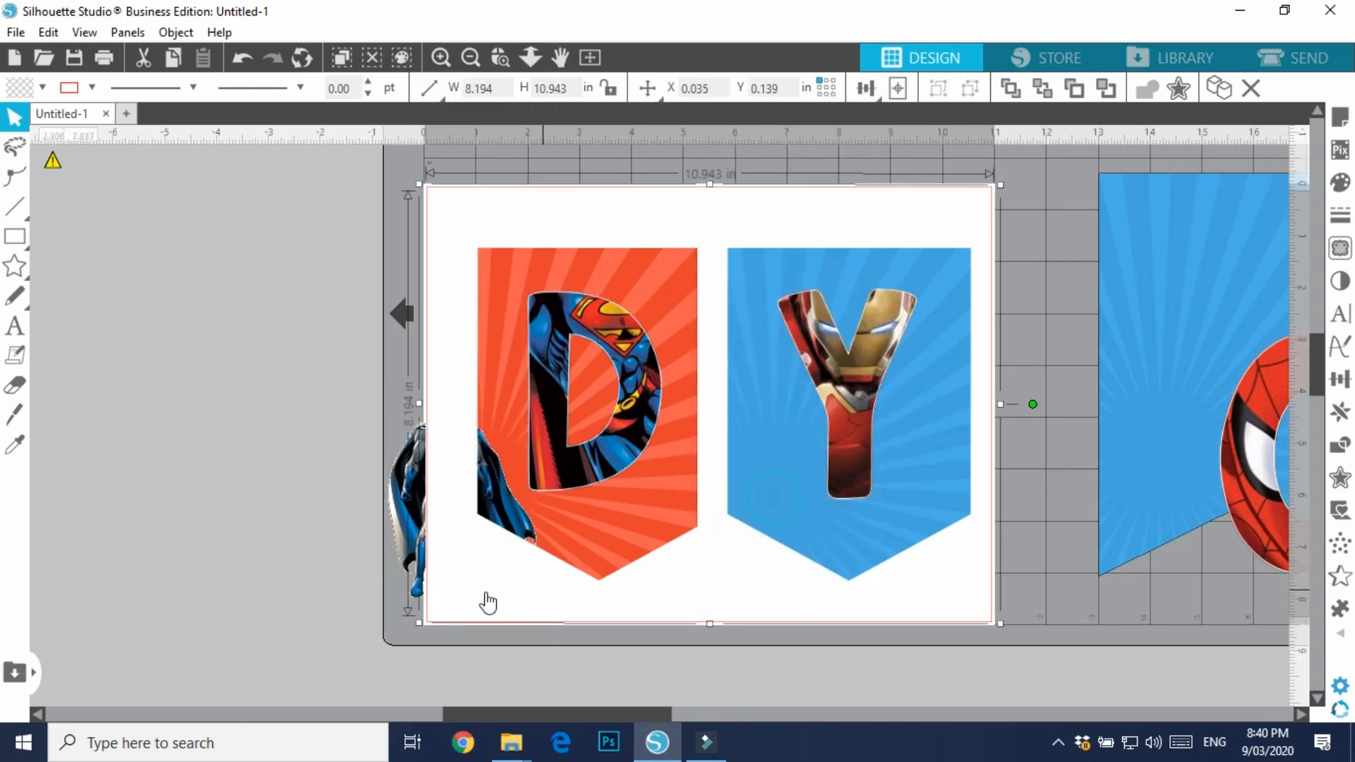
mouse_move(503, 520)
left_mouse_down()
mouse_move(575, 485)
mouse_move(496, 519)
left_mouse_up()
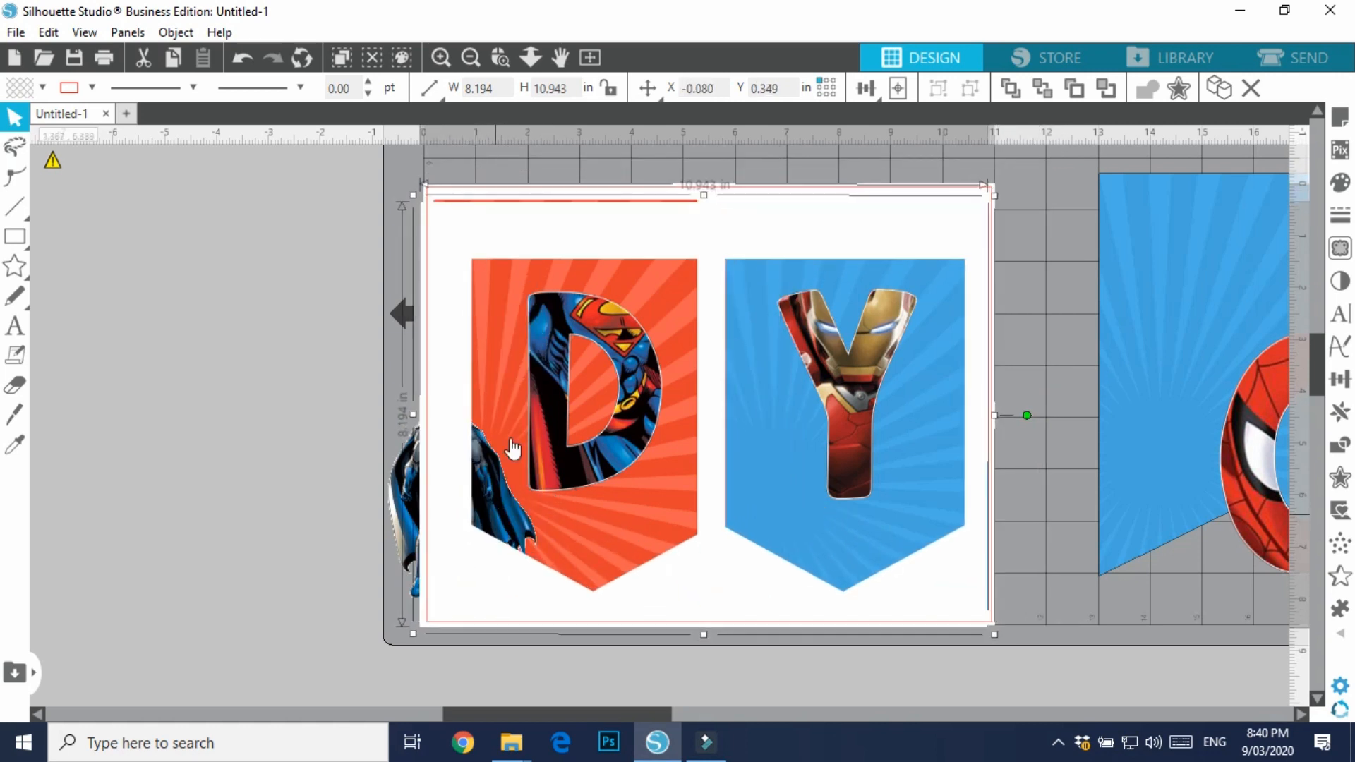
left_click(243, 58)
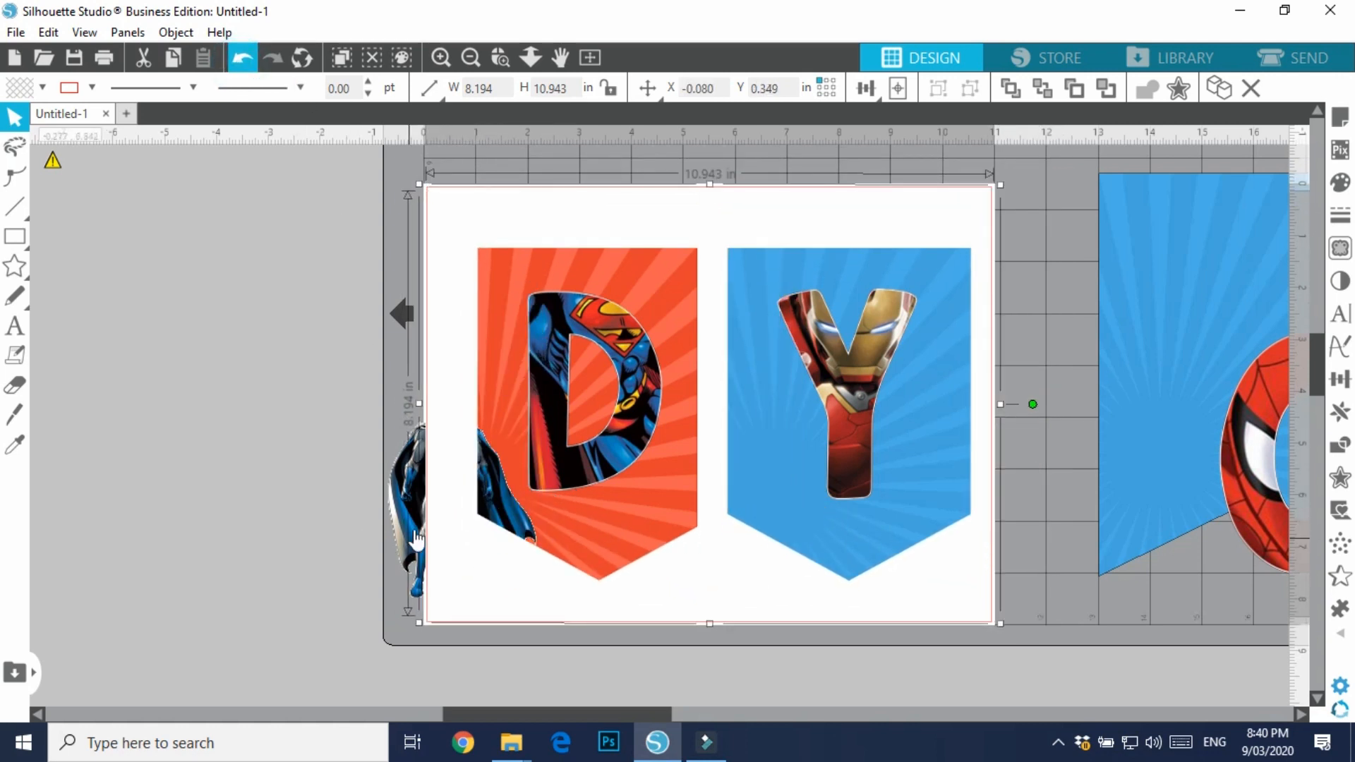
left_click_drag(401, 508, 455, 487)
left_click(539, 474)
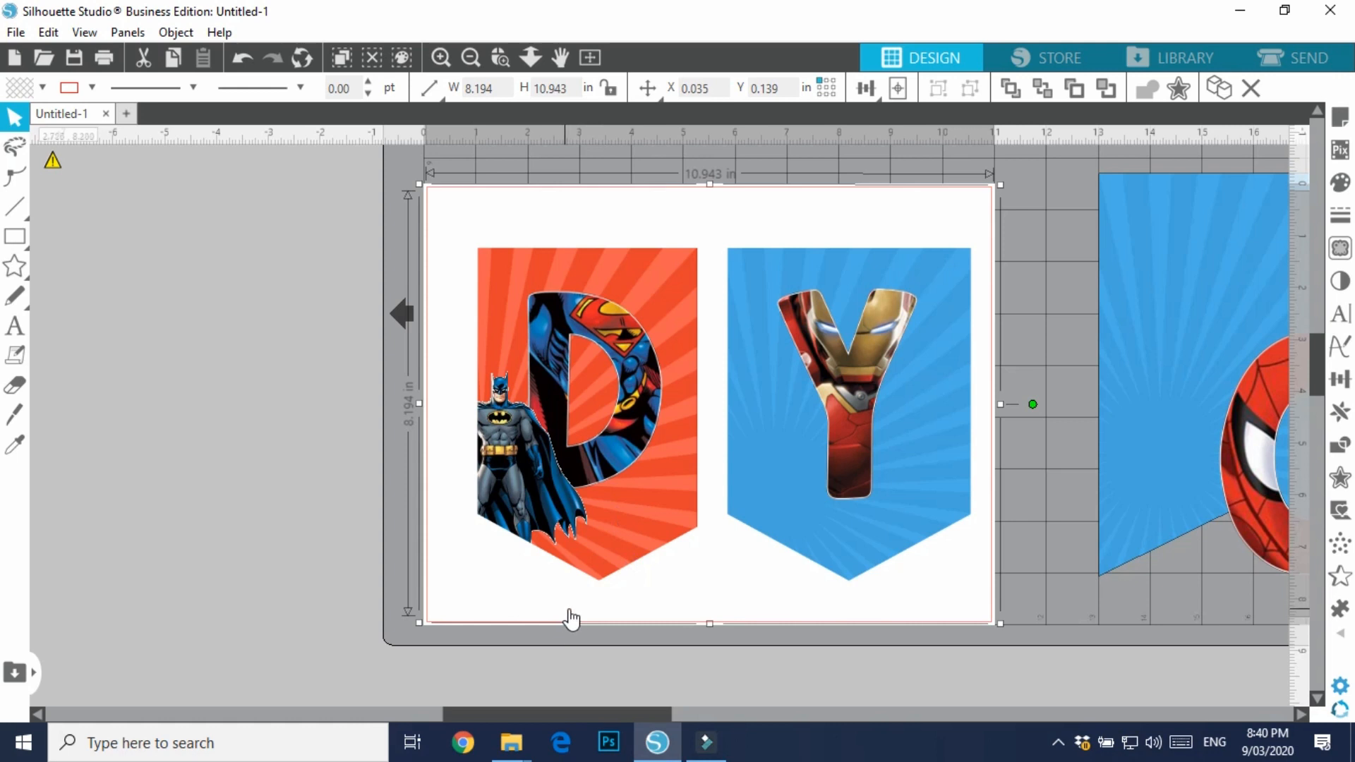
Enlarge Batman to about 3.408 × 4.717 in with the template moved aside, and realign the template over both flags
left_click_drag(521, 594, 649, 587)
left_click(508, 493)
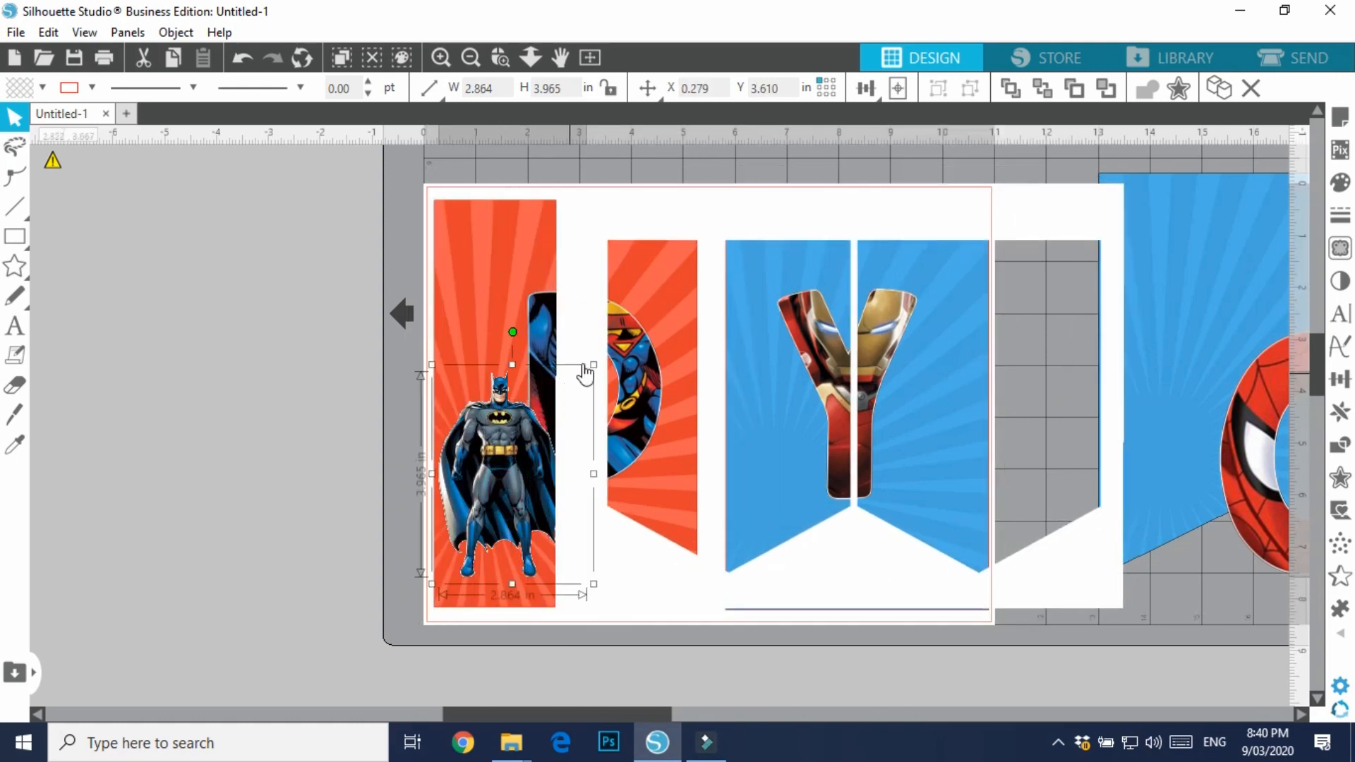
left_click_drag(593, 365, 622, 324)
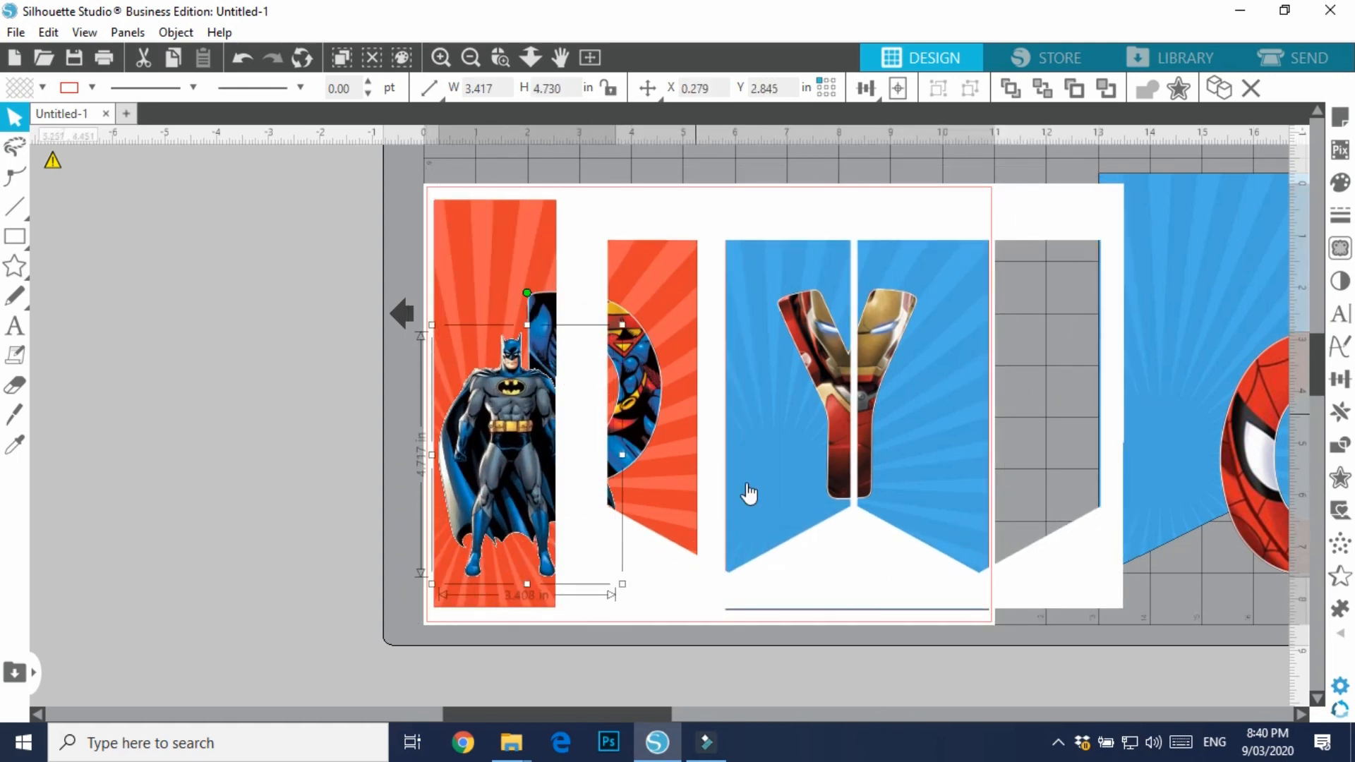
left_click_drag(862, 588, 738, 598)
left_click(68, 422)
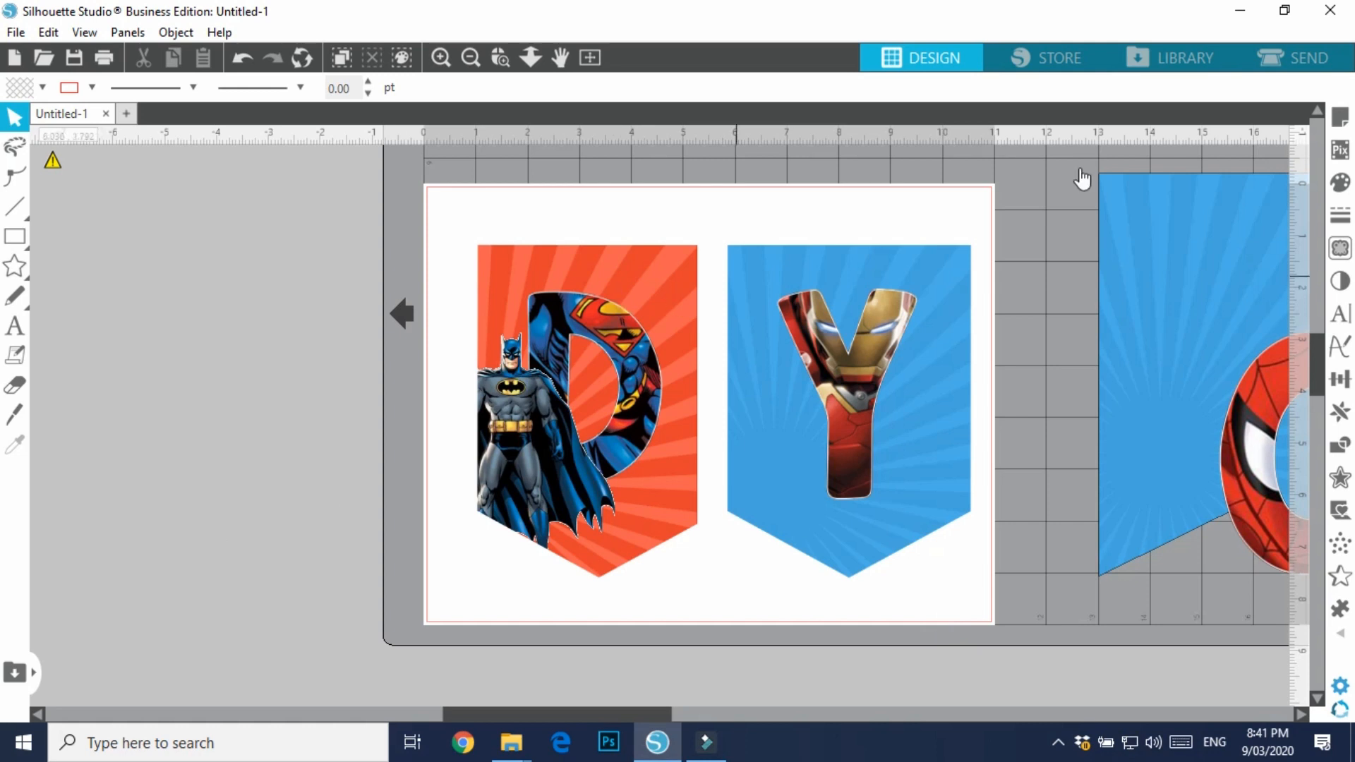
Check the sheet's cut lines in the send view and return to the design
left_click(1295, 56)
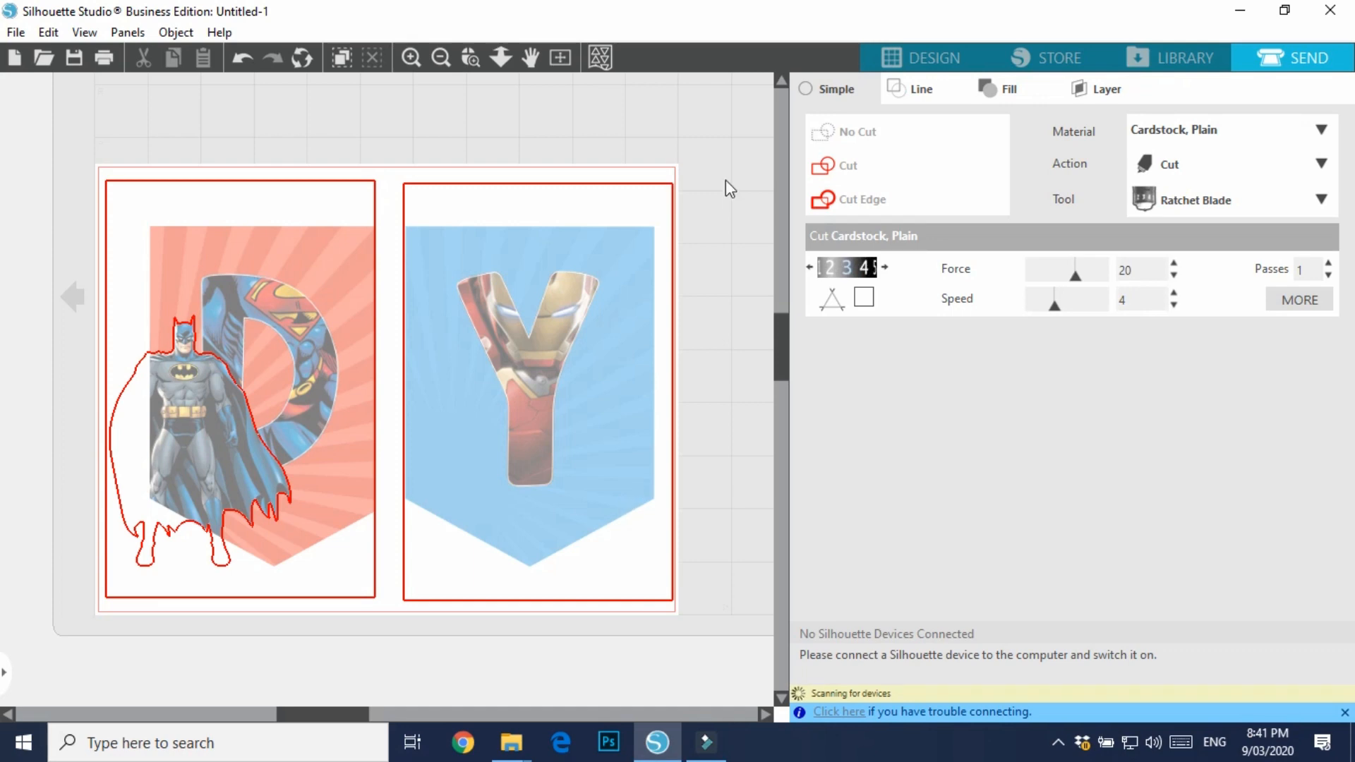
left_click(922, 60)
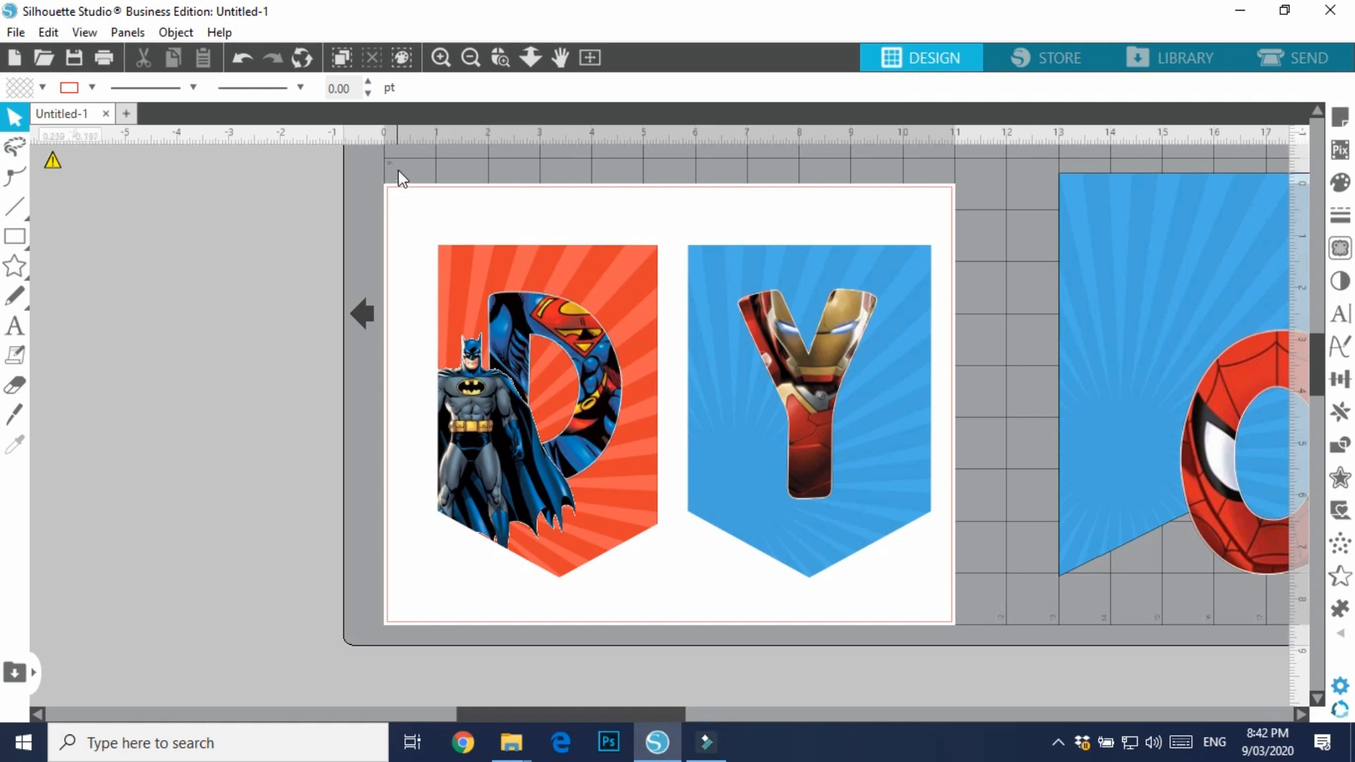
Group everything on the page, including the template, both flags, the letters and Batman
left_click_drag(392, 167, 974, 620)
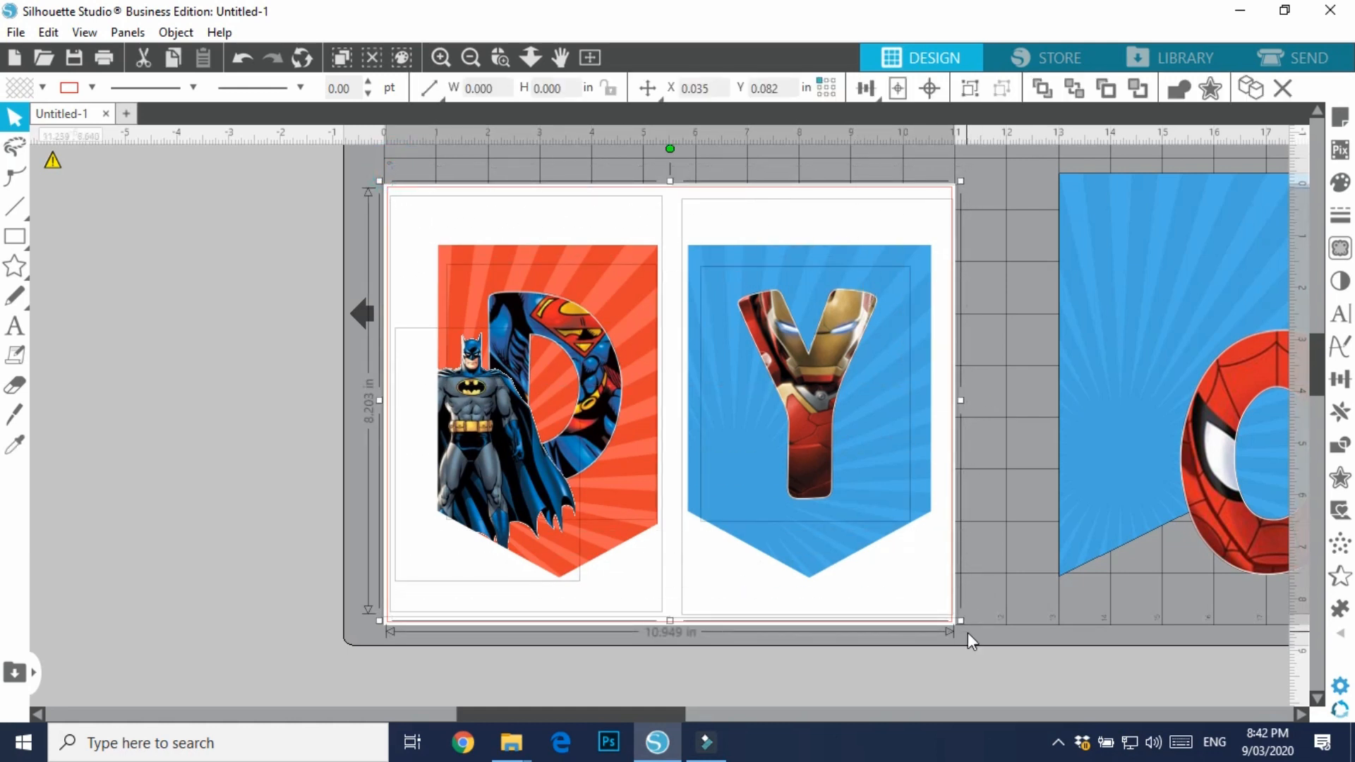
left_click(971, 90)
Save the sheet to the desktop as a JPEG named EXAMBLE C, 1650 × 1275 pixels at 150 dots per inch, and deselect it
left_click(17, 33)
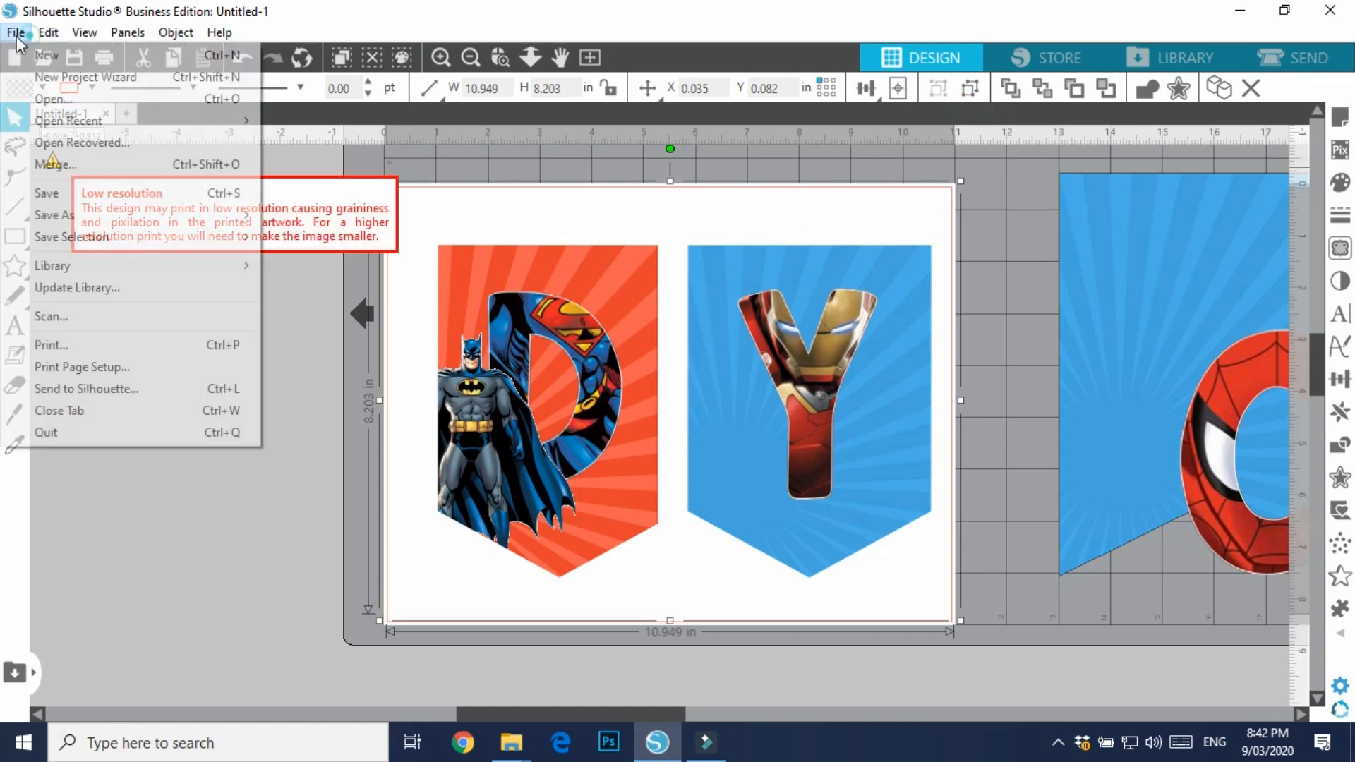
mouse_move(76, 215)
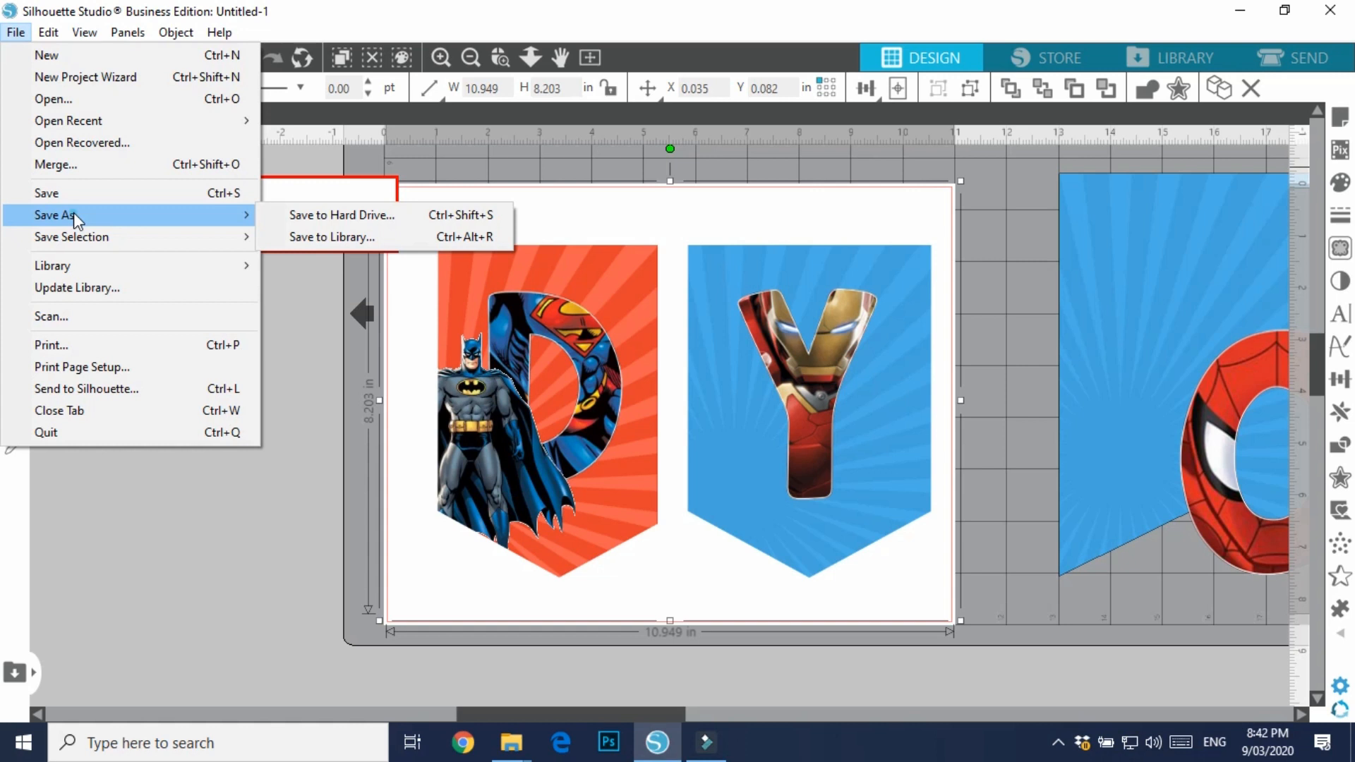
left_click(289, 216)
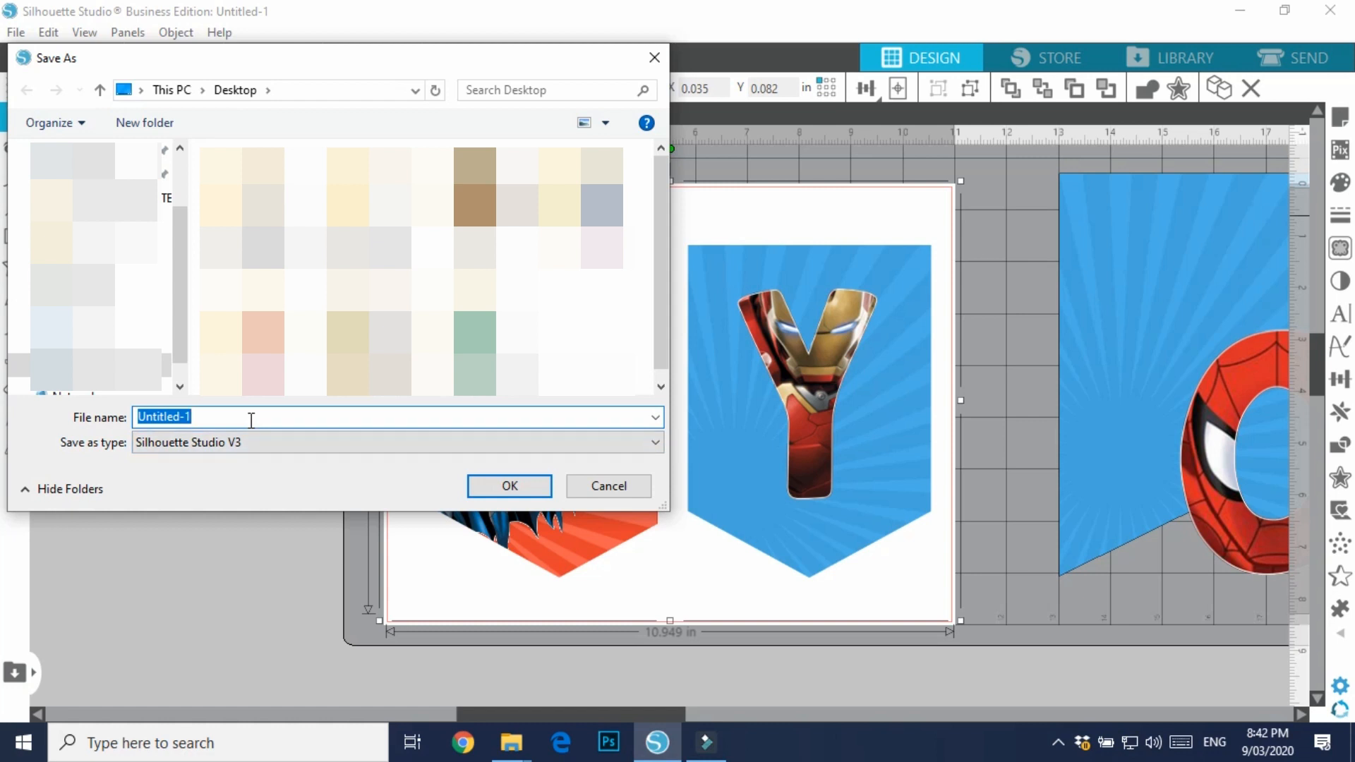
left_click(240, 445)
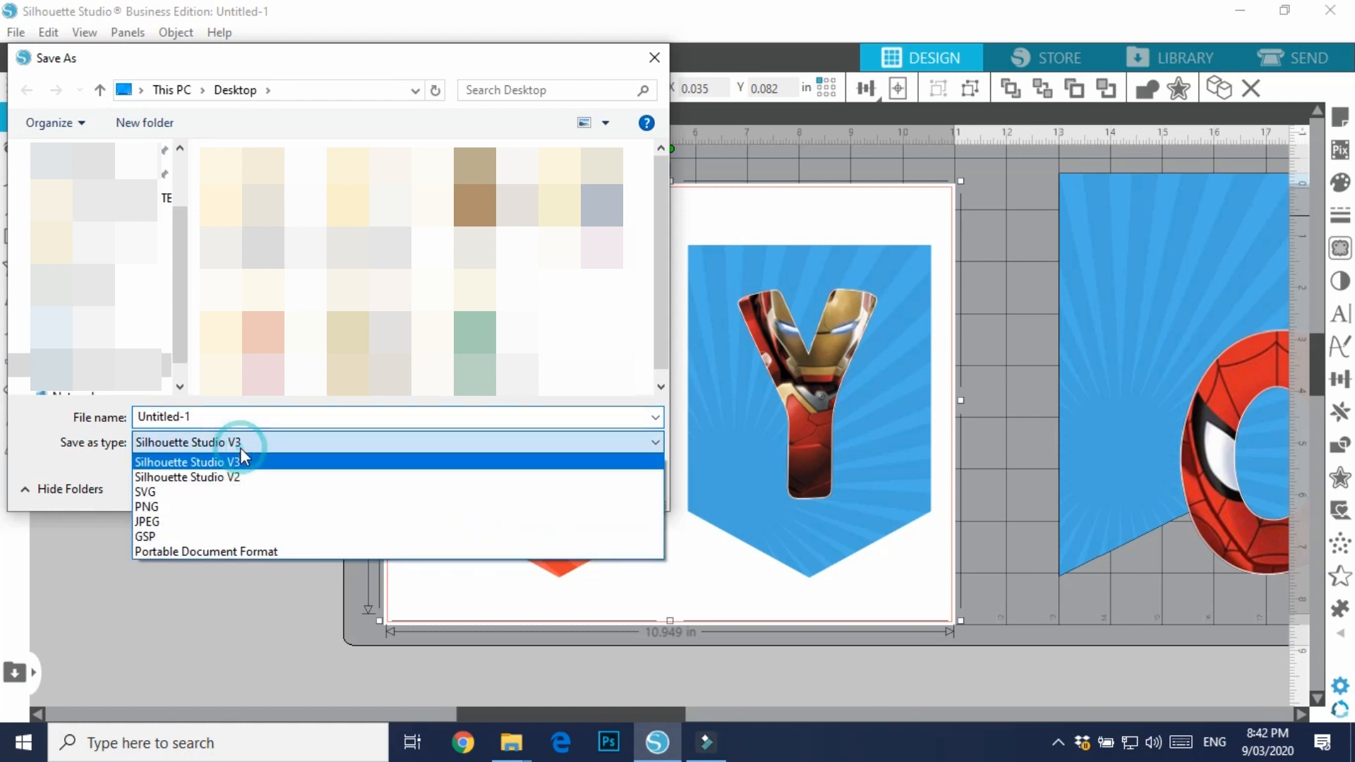
left_click(155, 522)
left_click(216, 419)
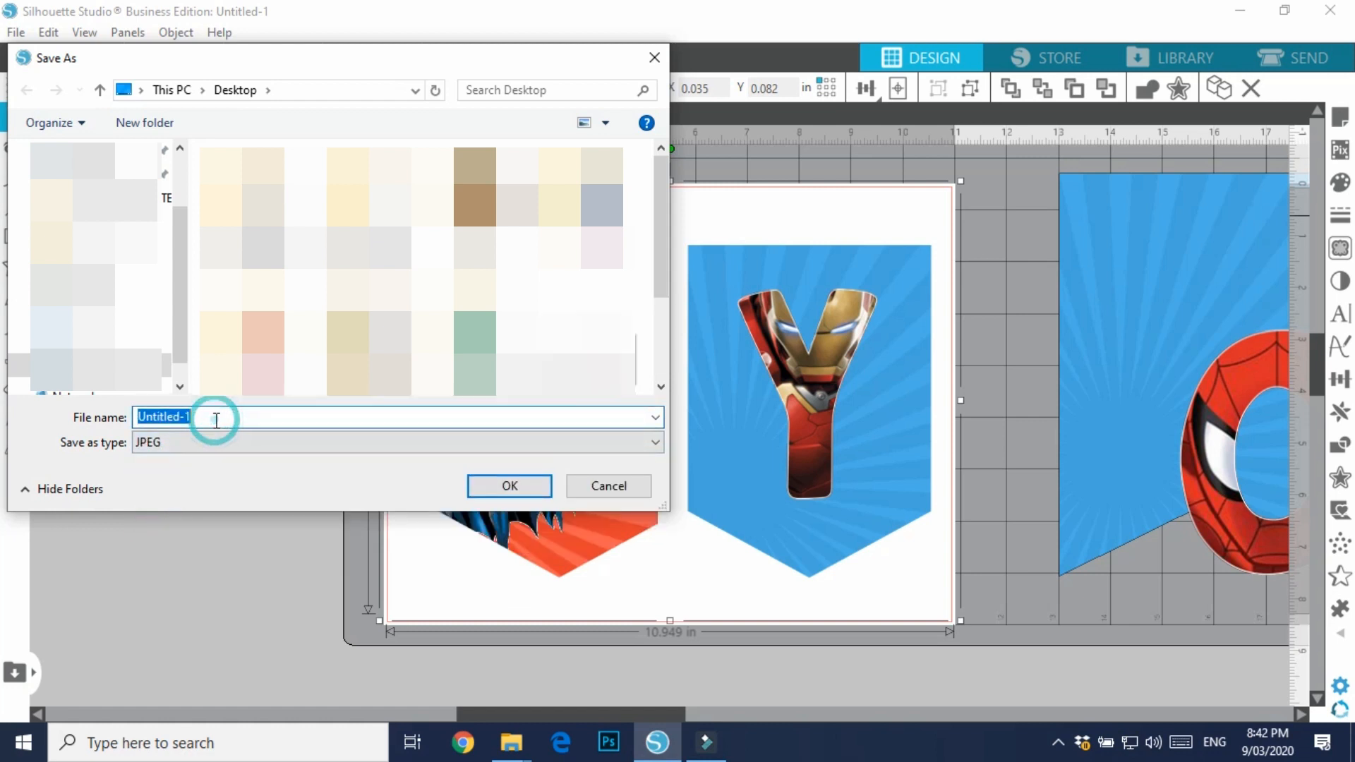
type("EXA")
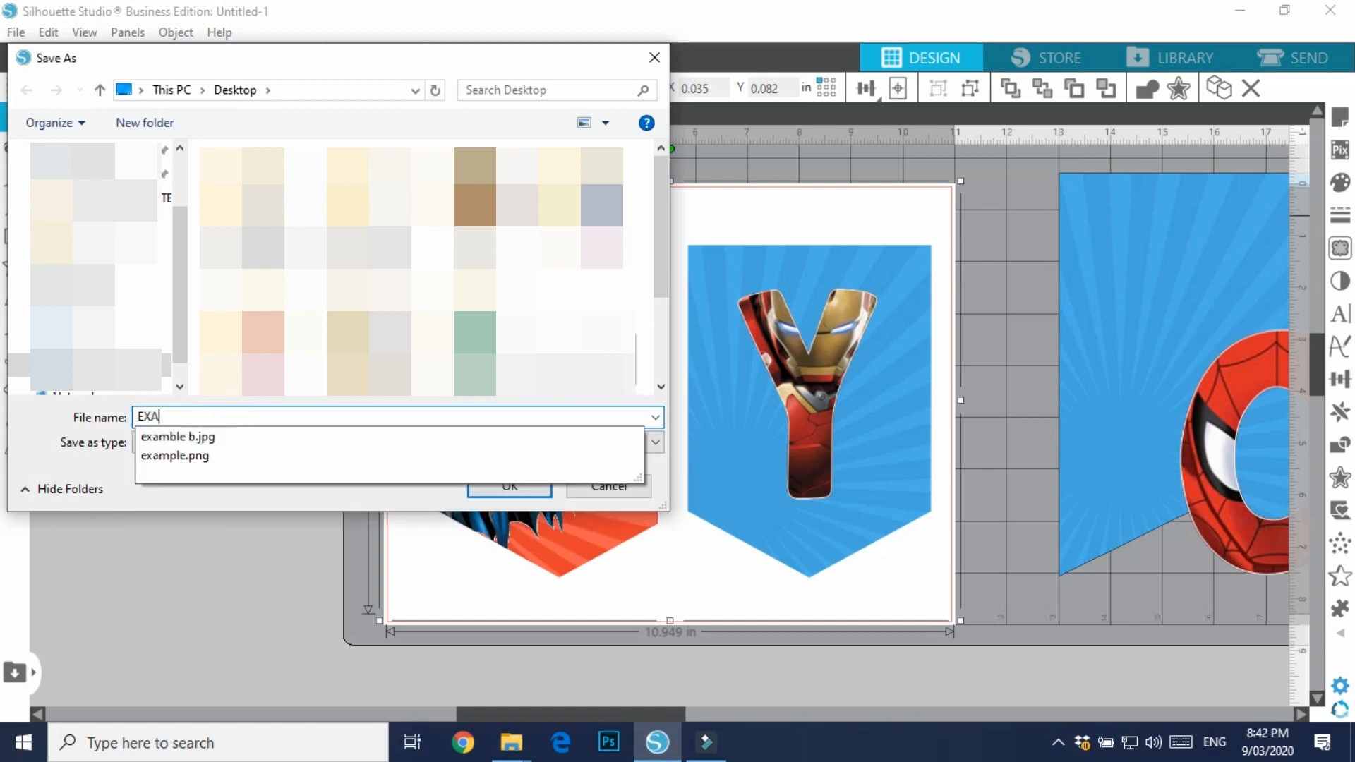
type("MBLE")
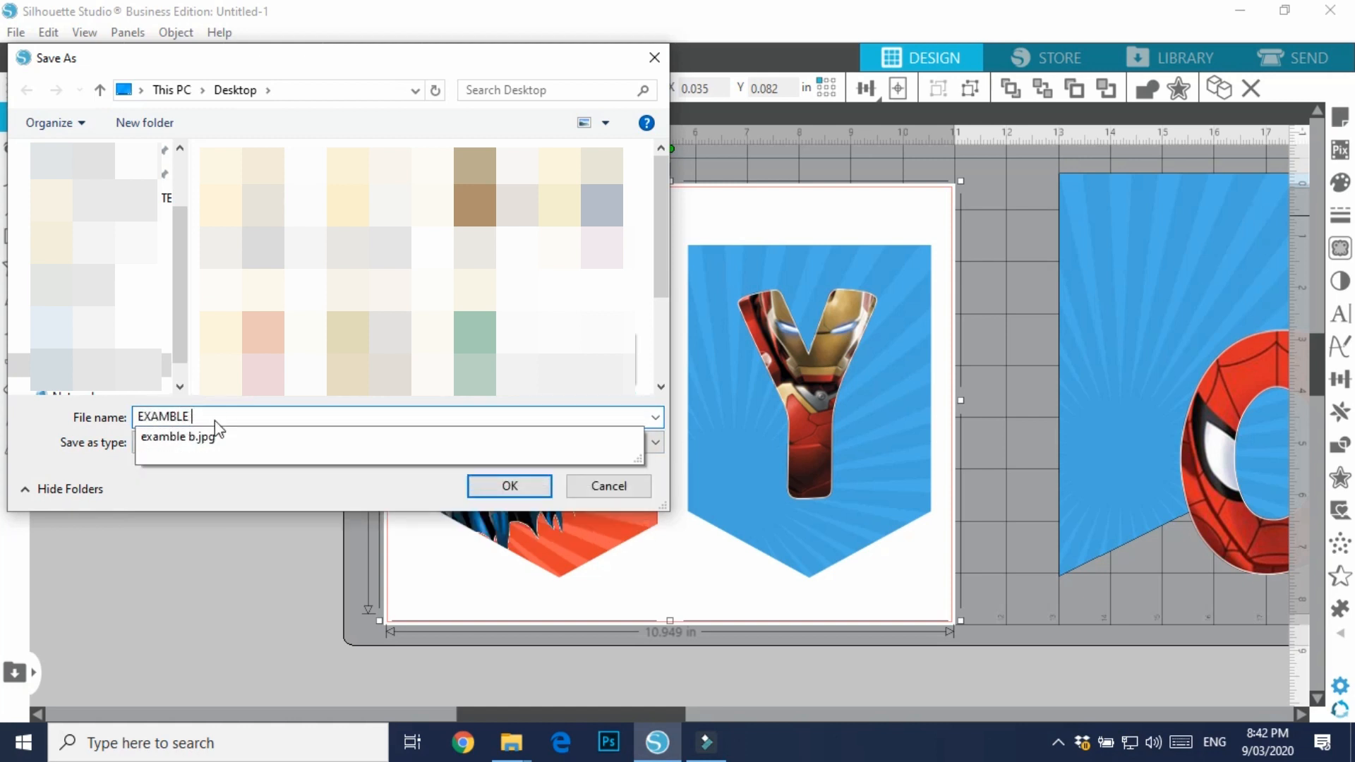
type(" C")
key("Return")
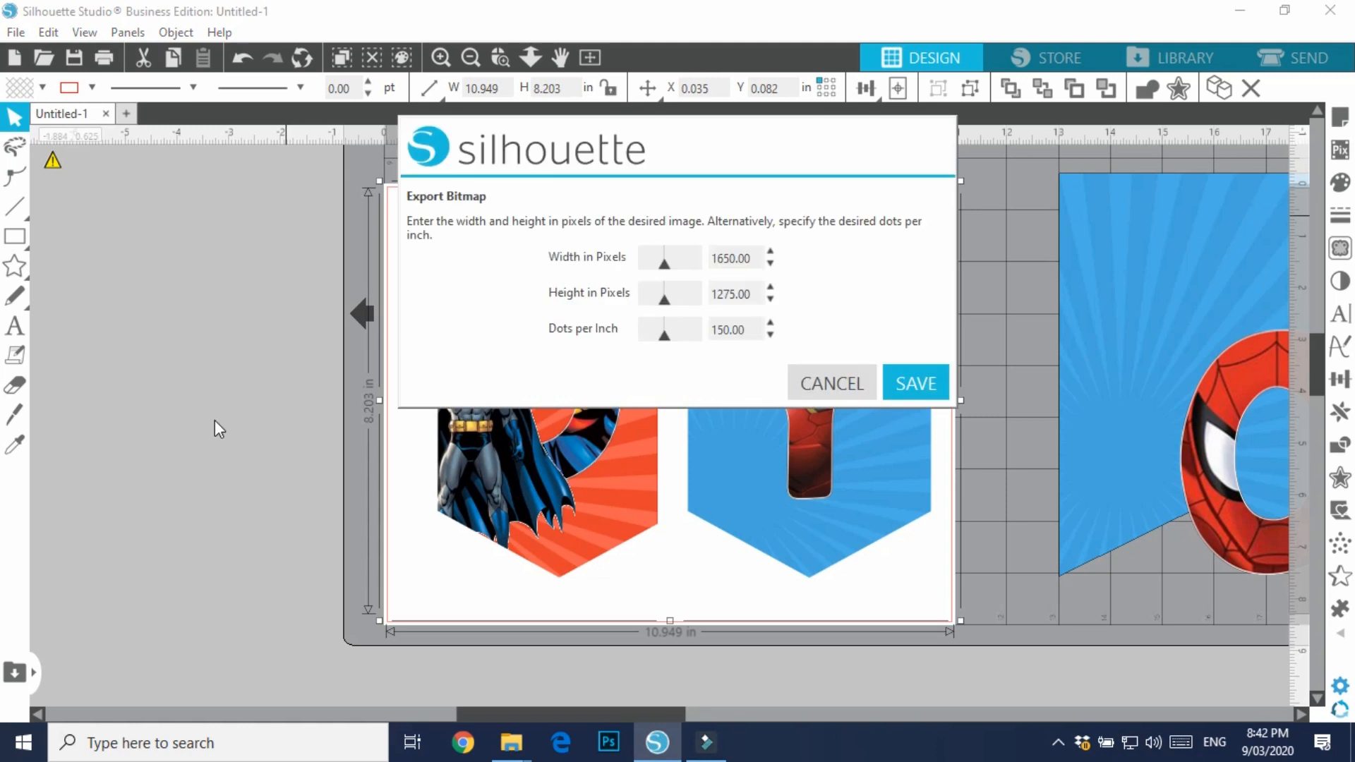
left_click(891, 390)
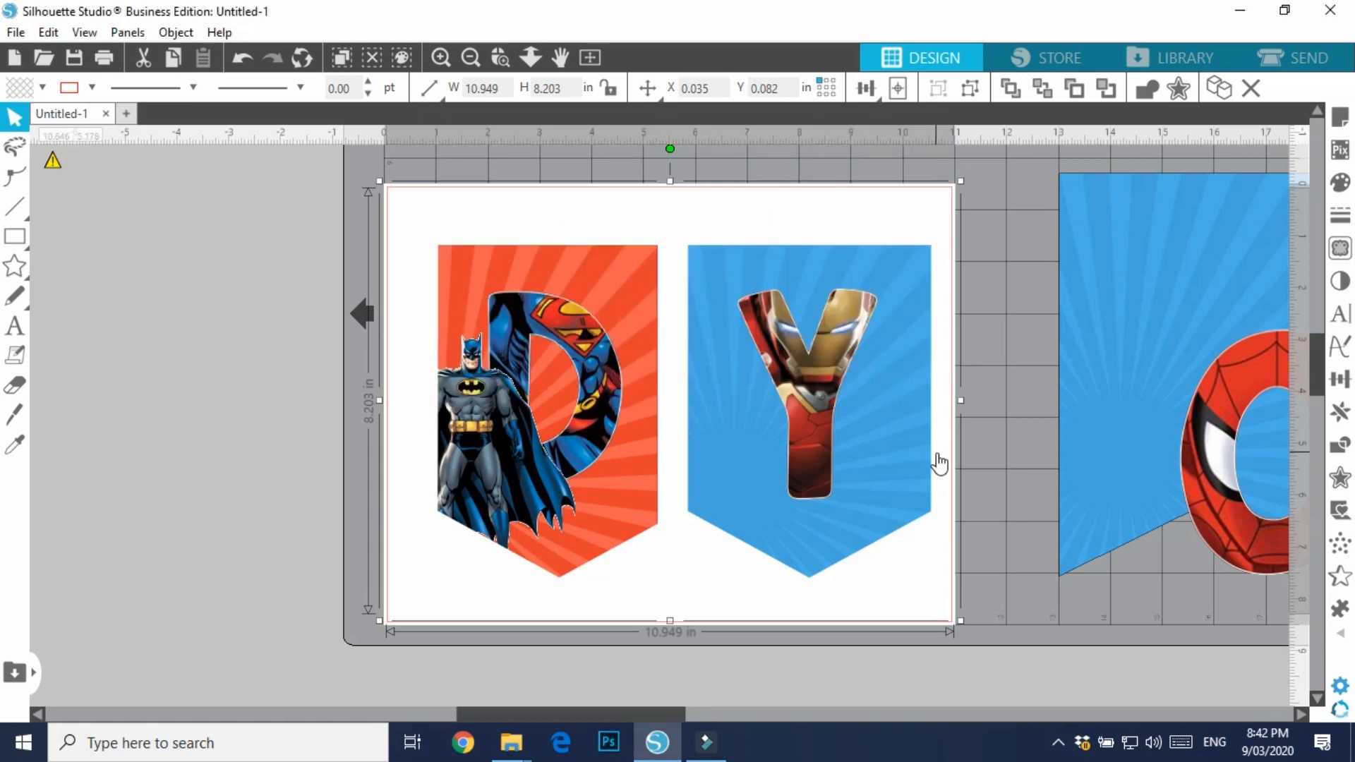
left_click(276, 319)
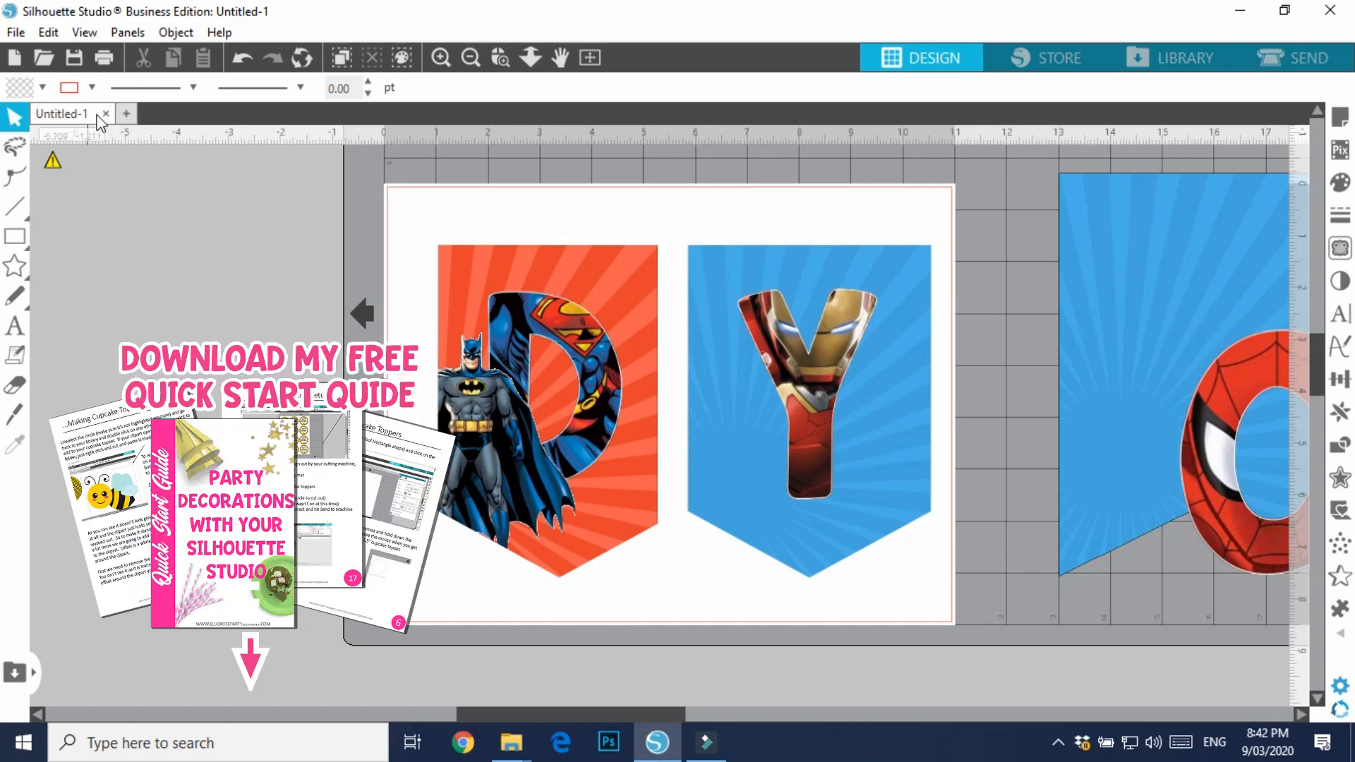
Start a new drawing and bring the EXAMBLE C image into it from the desktop
left_click(126, 115)
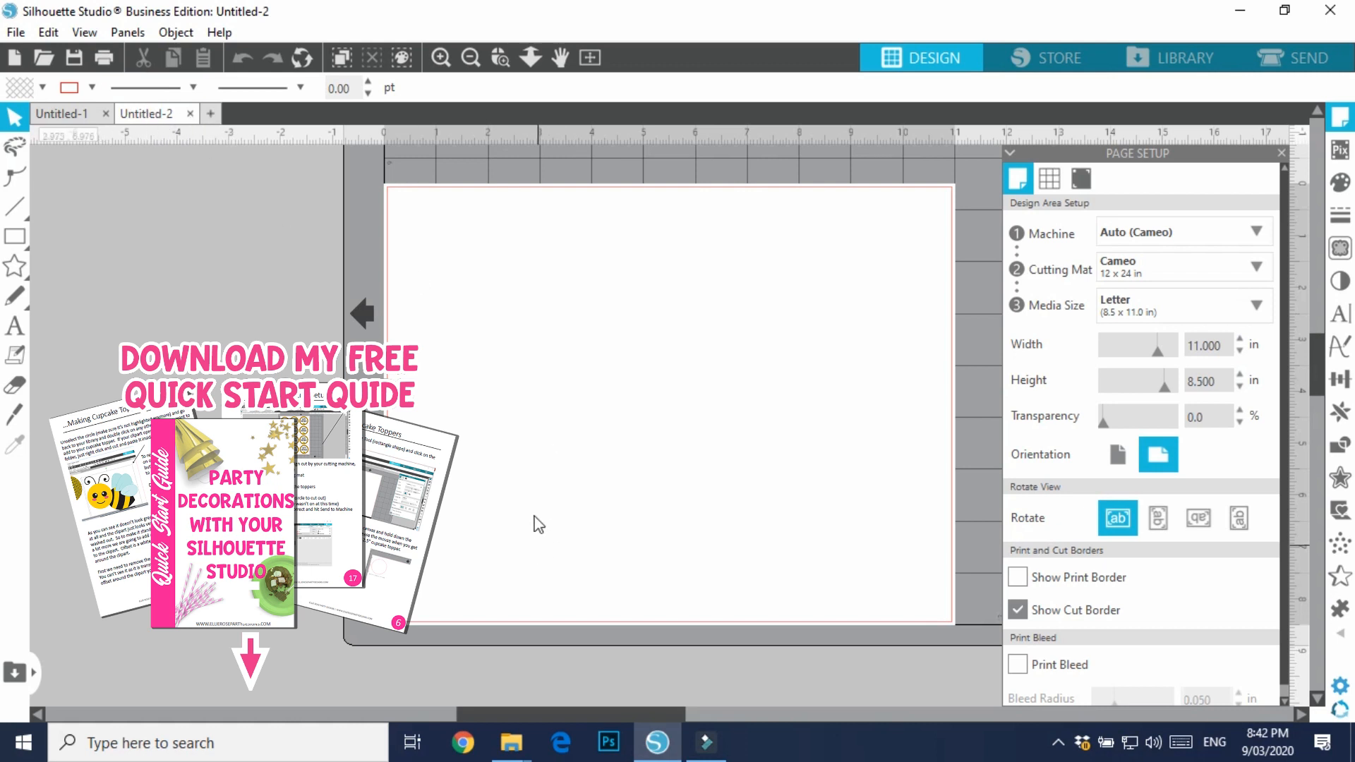
left_click(1281, 153)
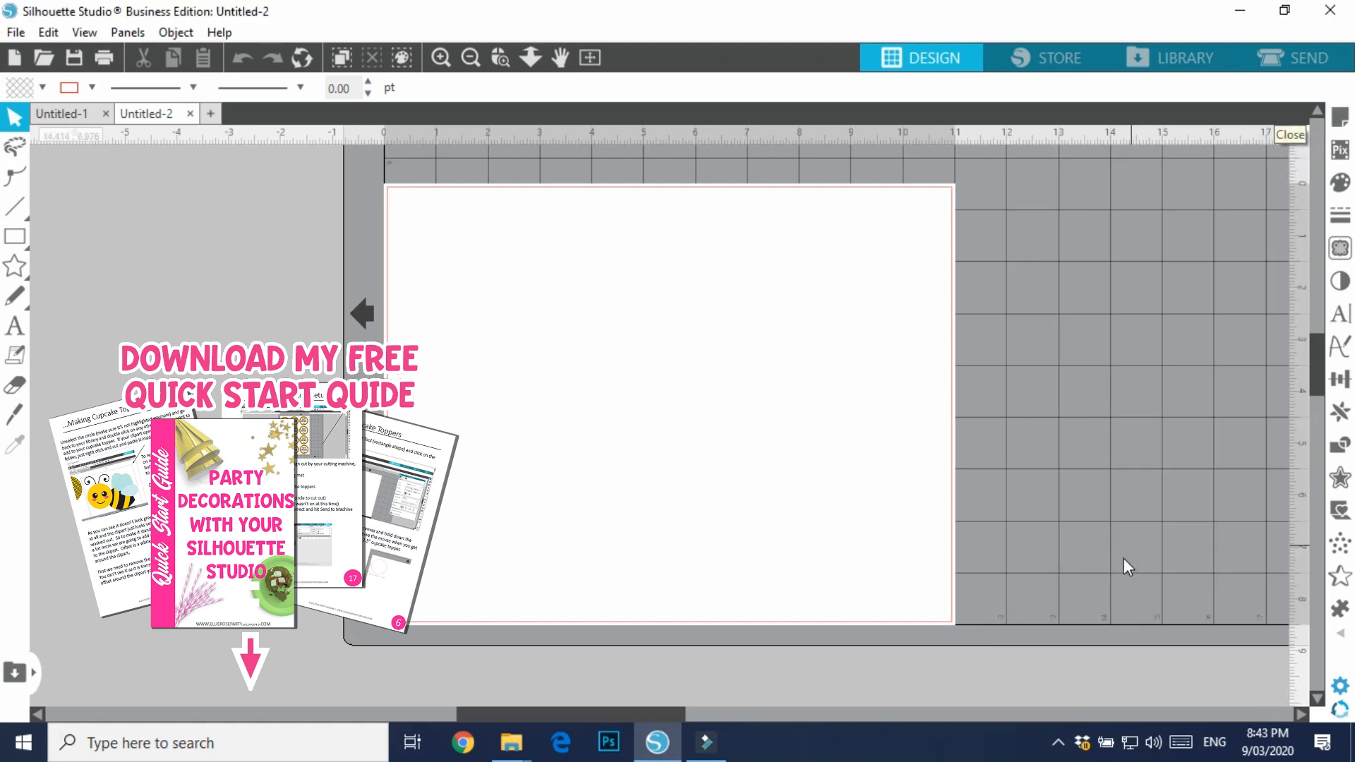
left_click(1352, 750)
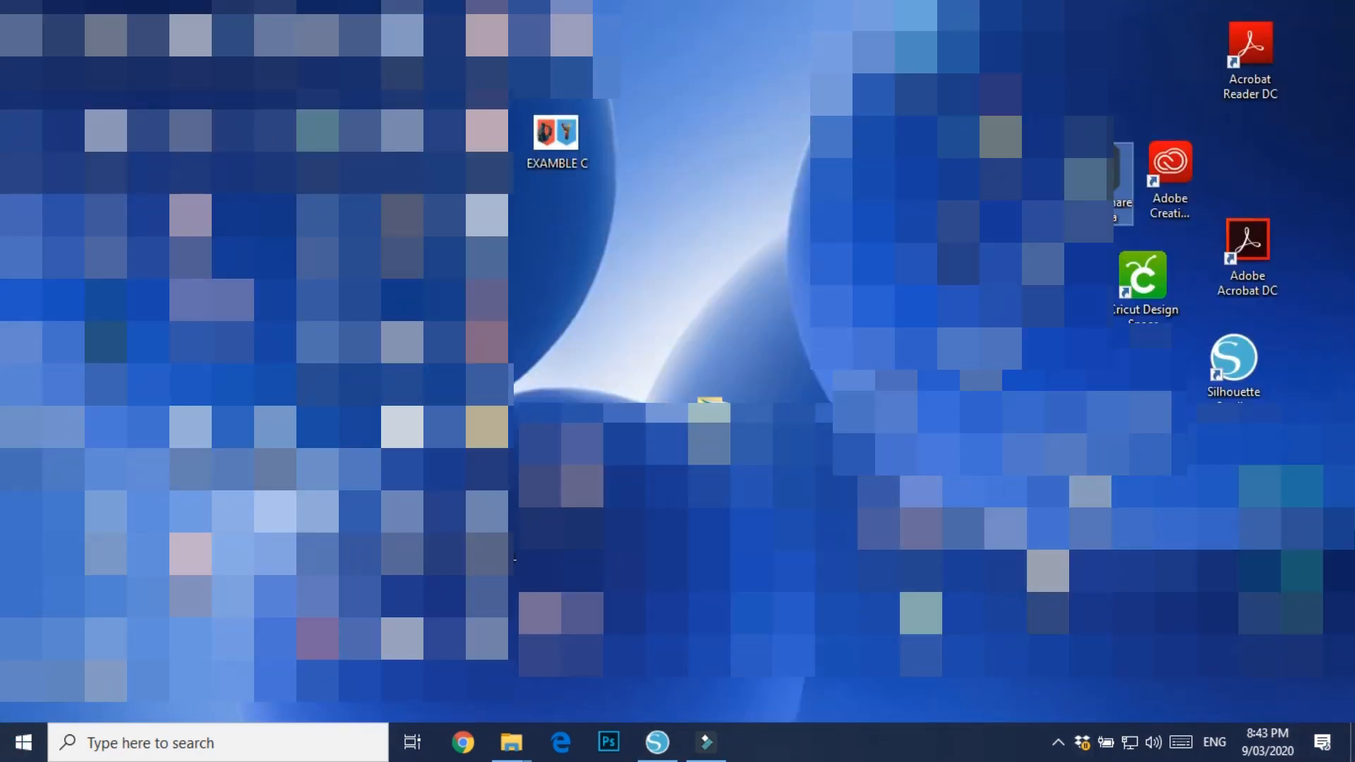
left_click_drag(590, 157, 624, 429)
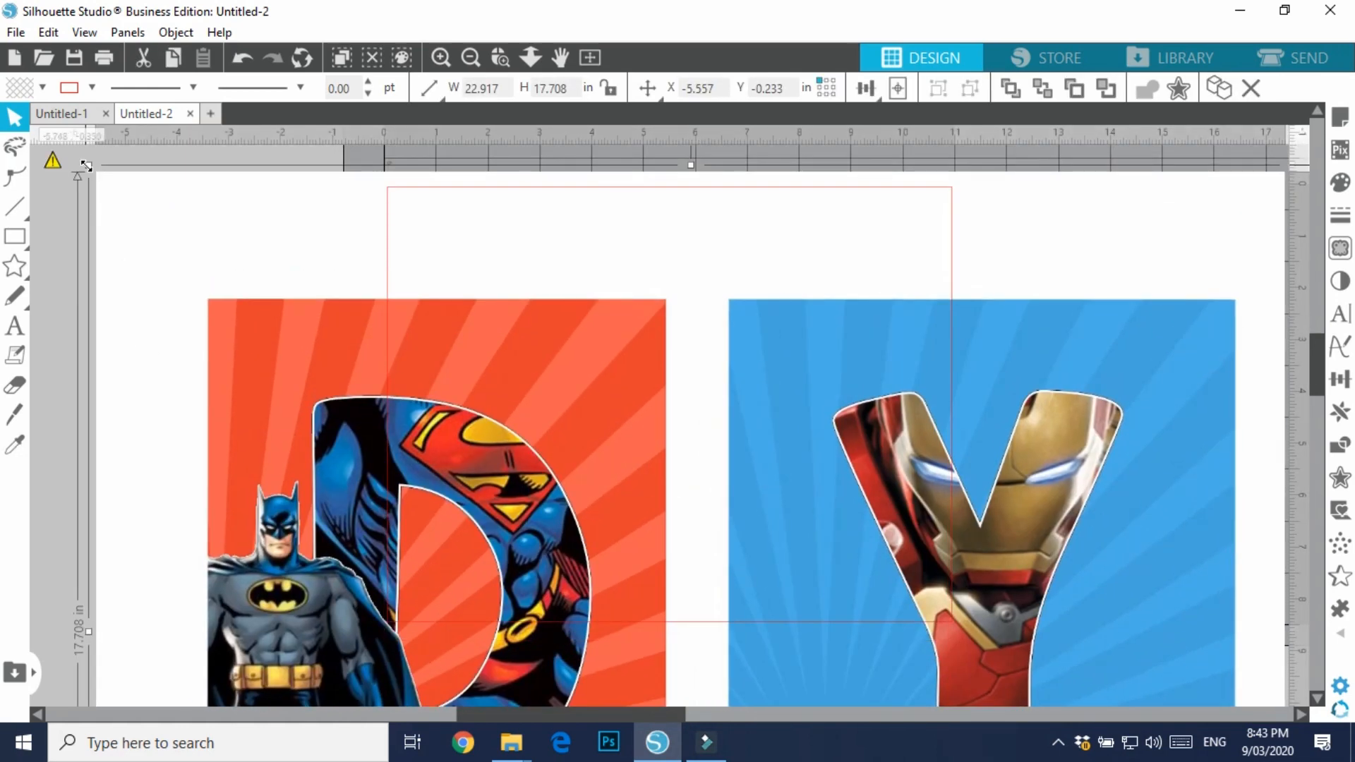
Shrink and reposition the flag image to fill the page within its cut border, about 10.580 × 8.085 in
left_click_drag(85, 166, 565, 290)
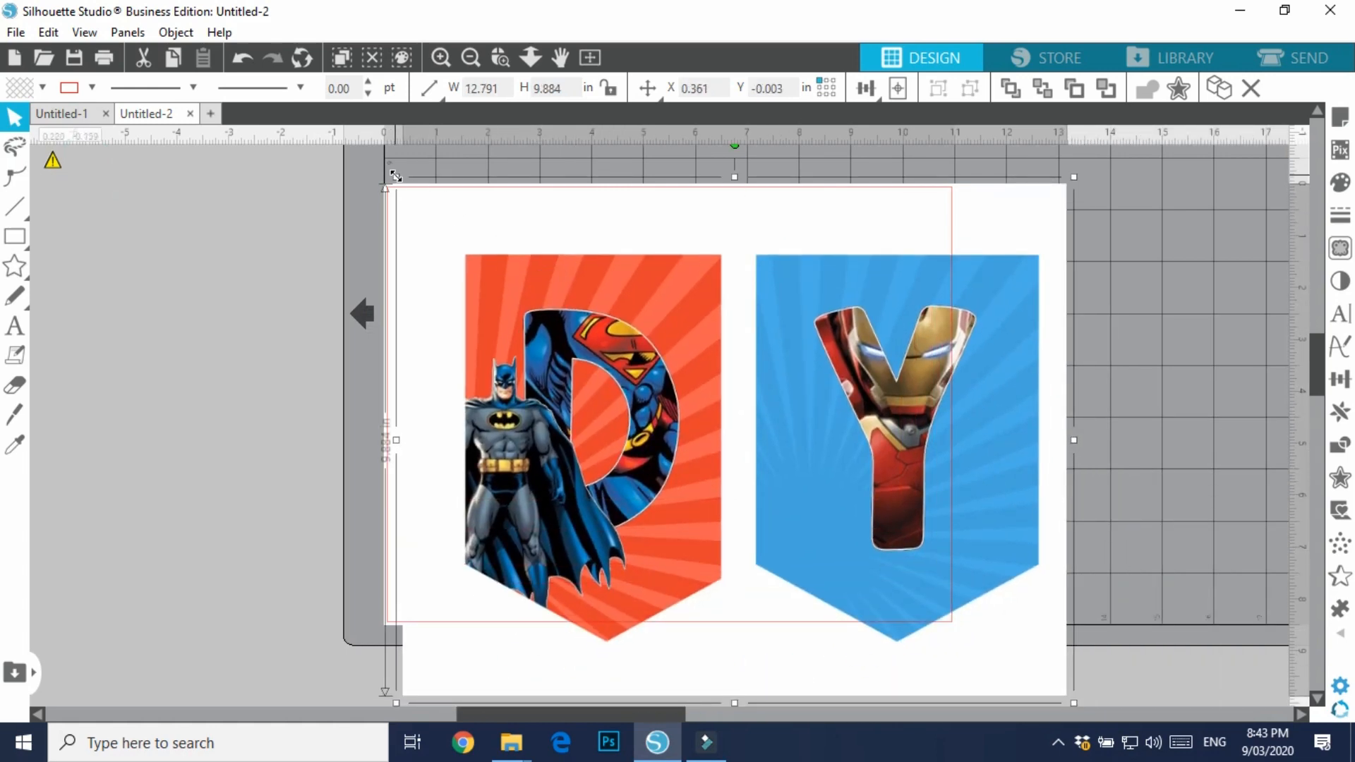
left_click_drag(396, 175, 539, 295)
left_click_drag(796, 470, 638, 367)
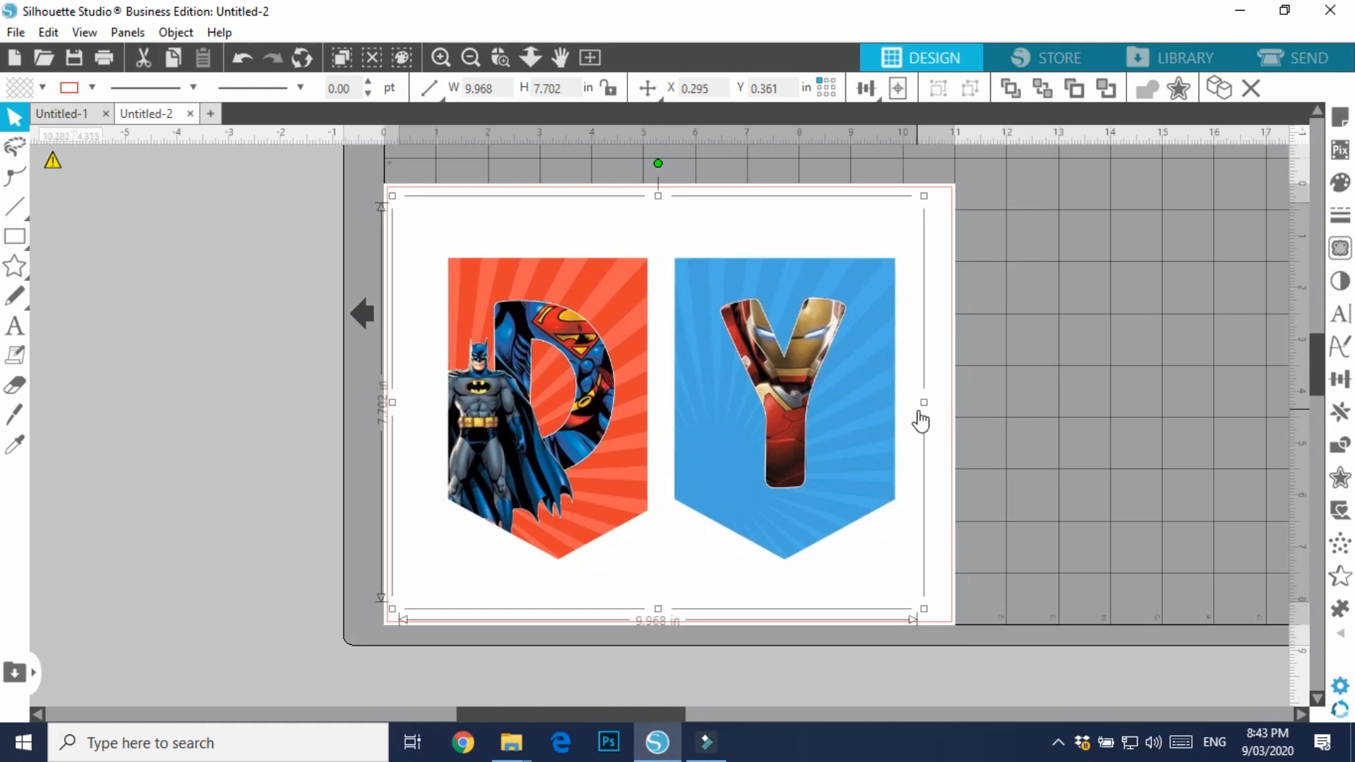
left_click_drag(925, 403, 955, 403)
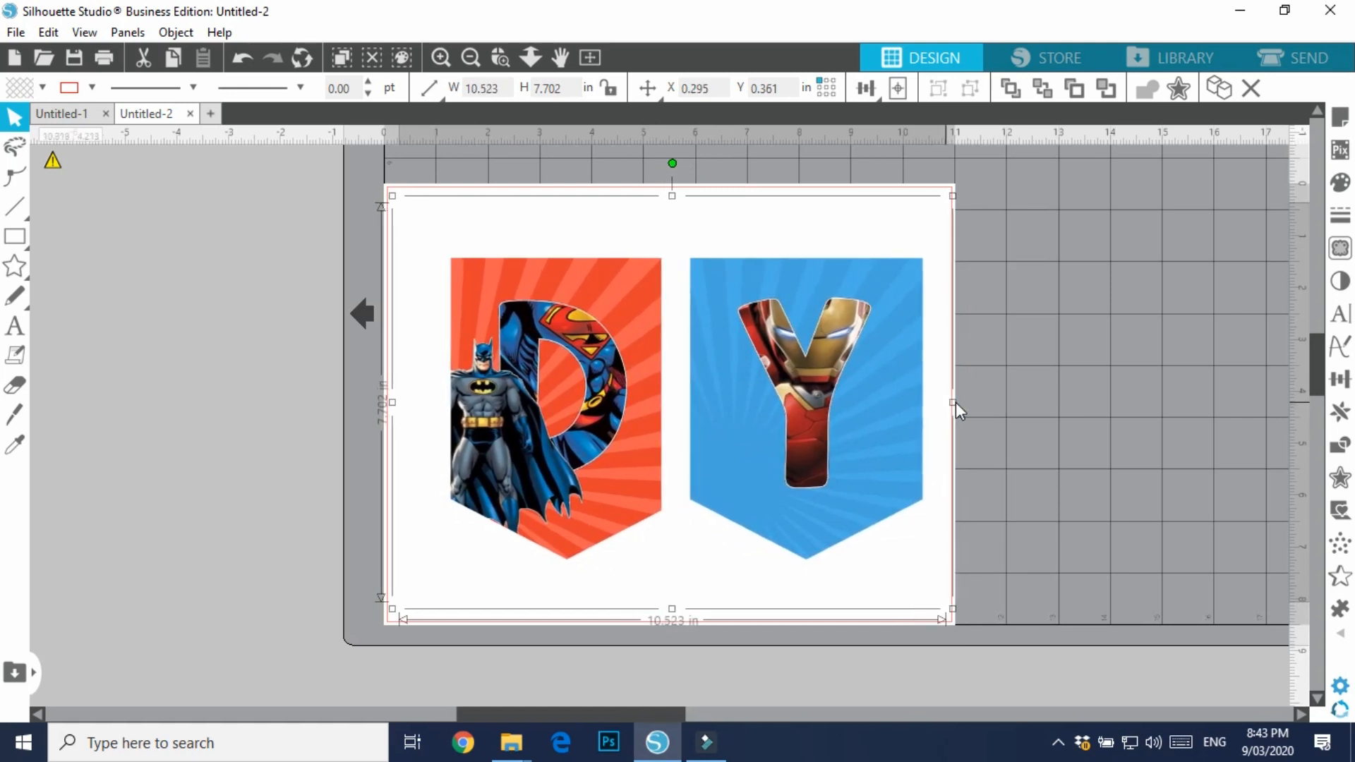
left_click_drag(392, 403, 392, 403)
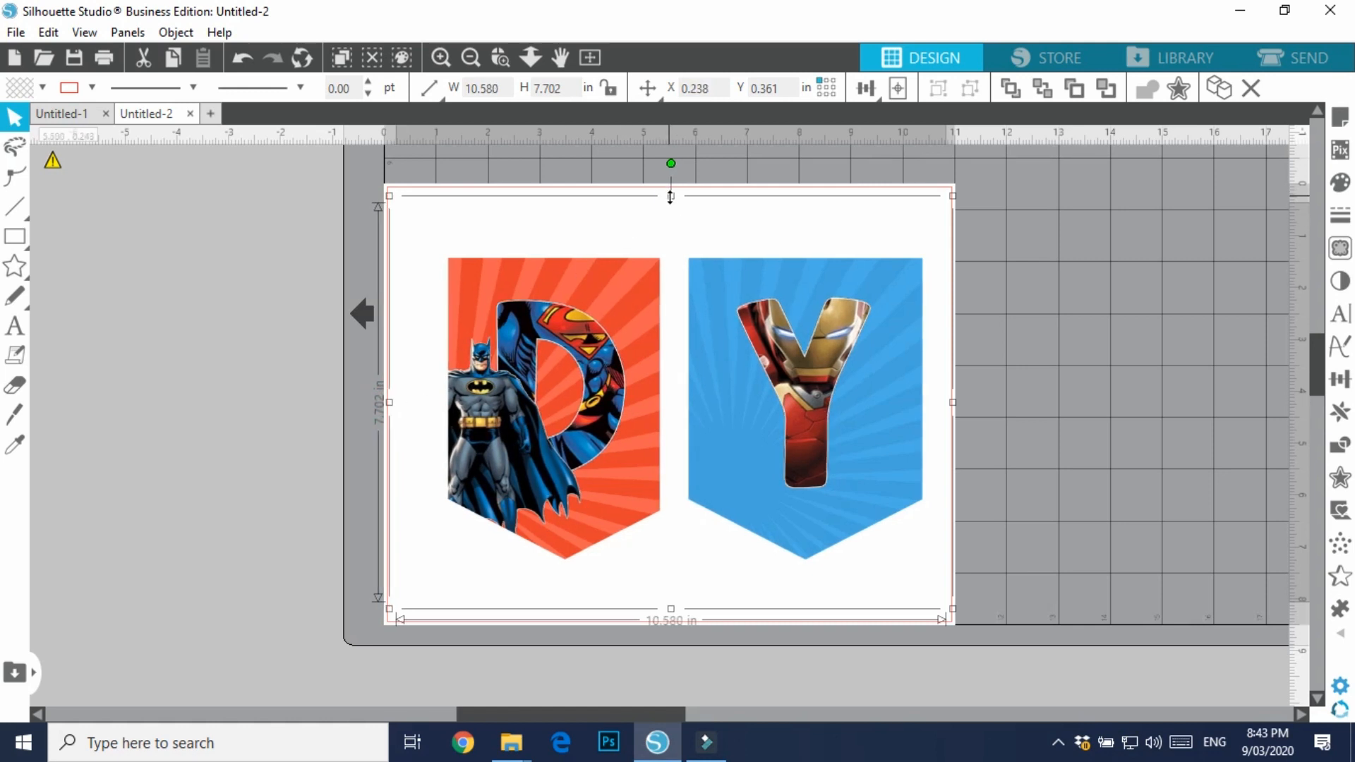
mouse_move(670, 196)
left_mouse_down()
mouse_move(677, 155)
mouse_move(671, 189)
left_mouse_up()
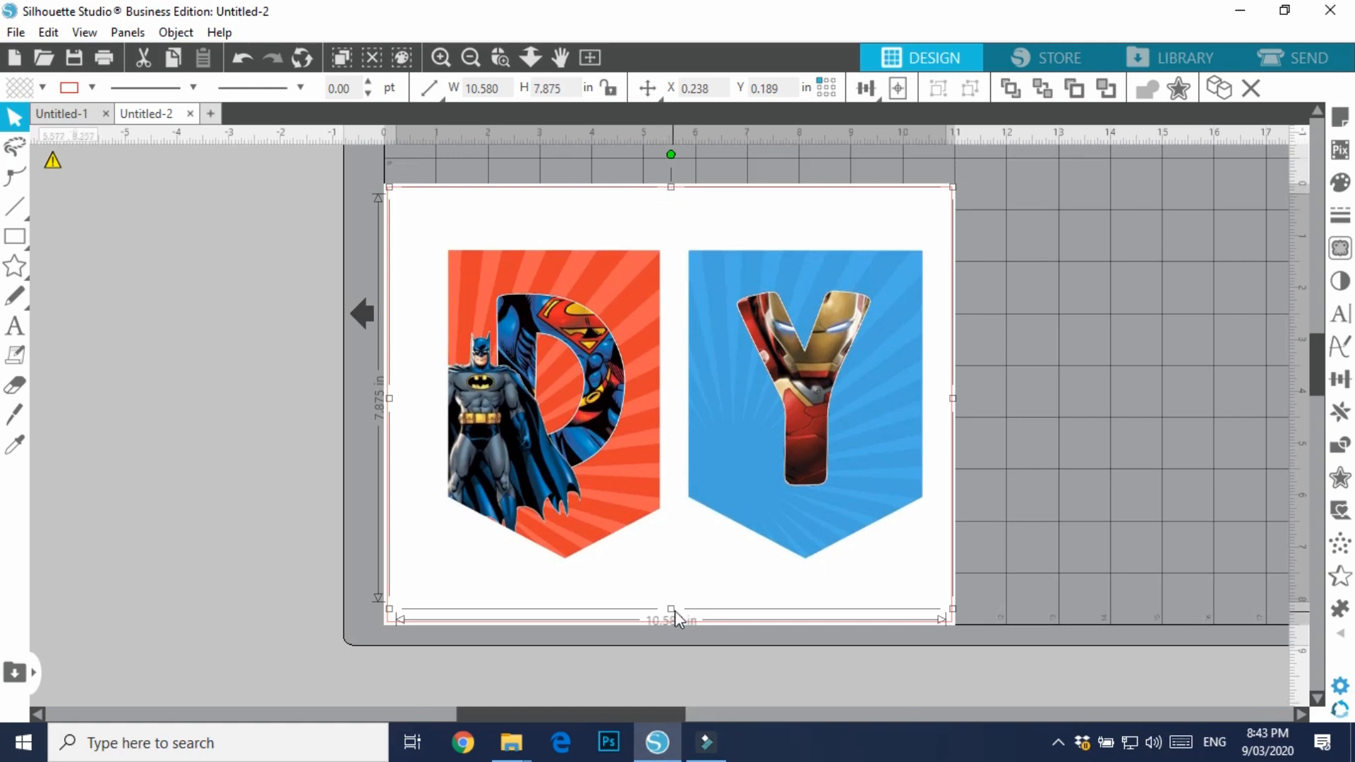
left_click_drag(671, 611, 672, 620)
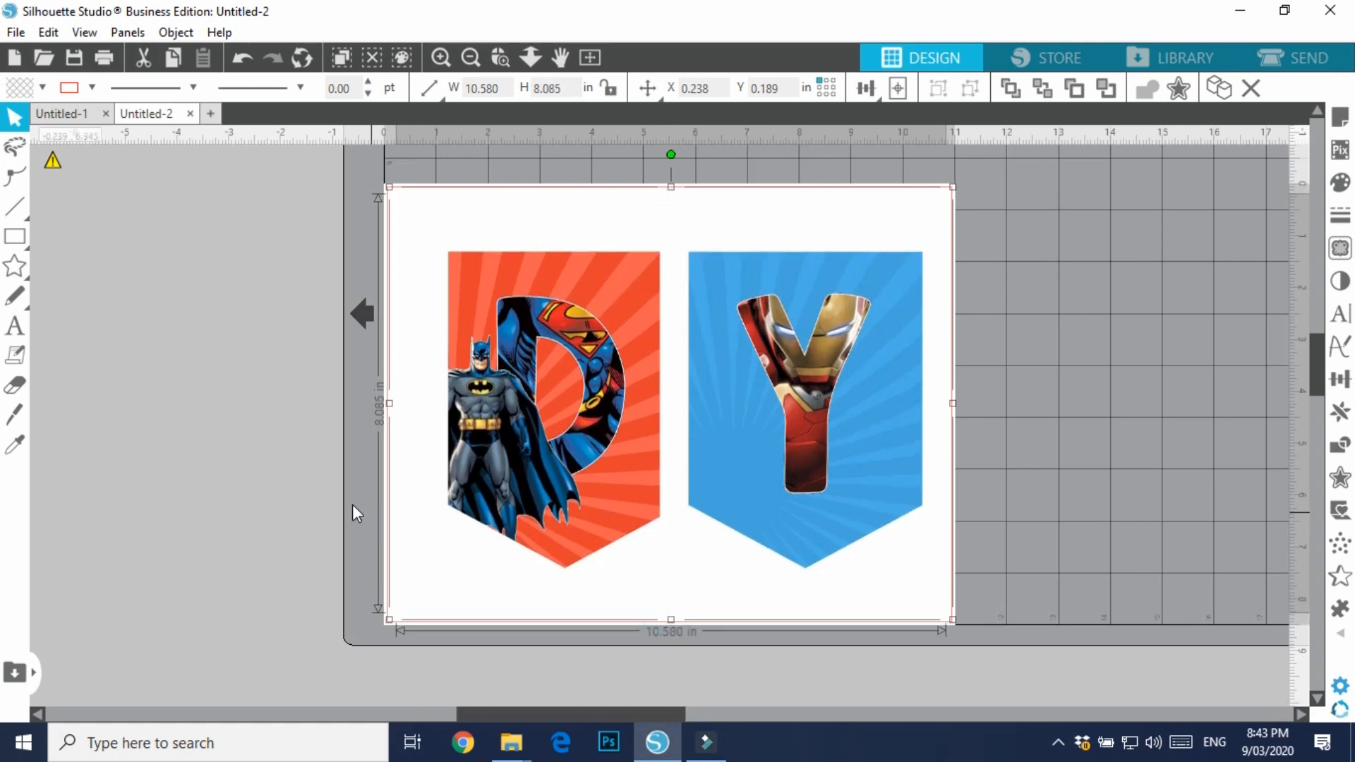
left_click(297, 499)
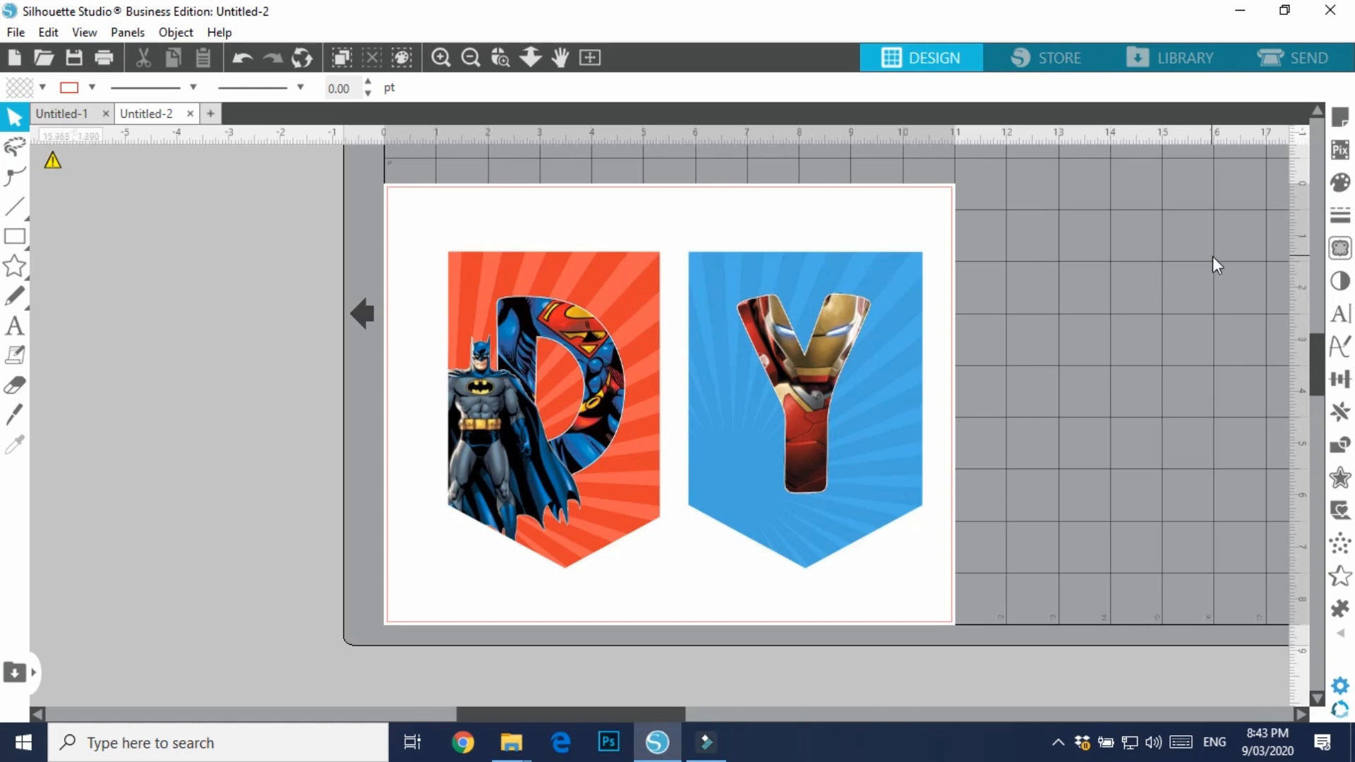
Try a trace area around both flags with the threshold at 86%, and dismiss the trace selection
left_click(1346, 252)
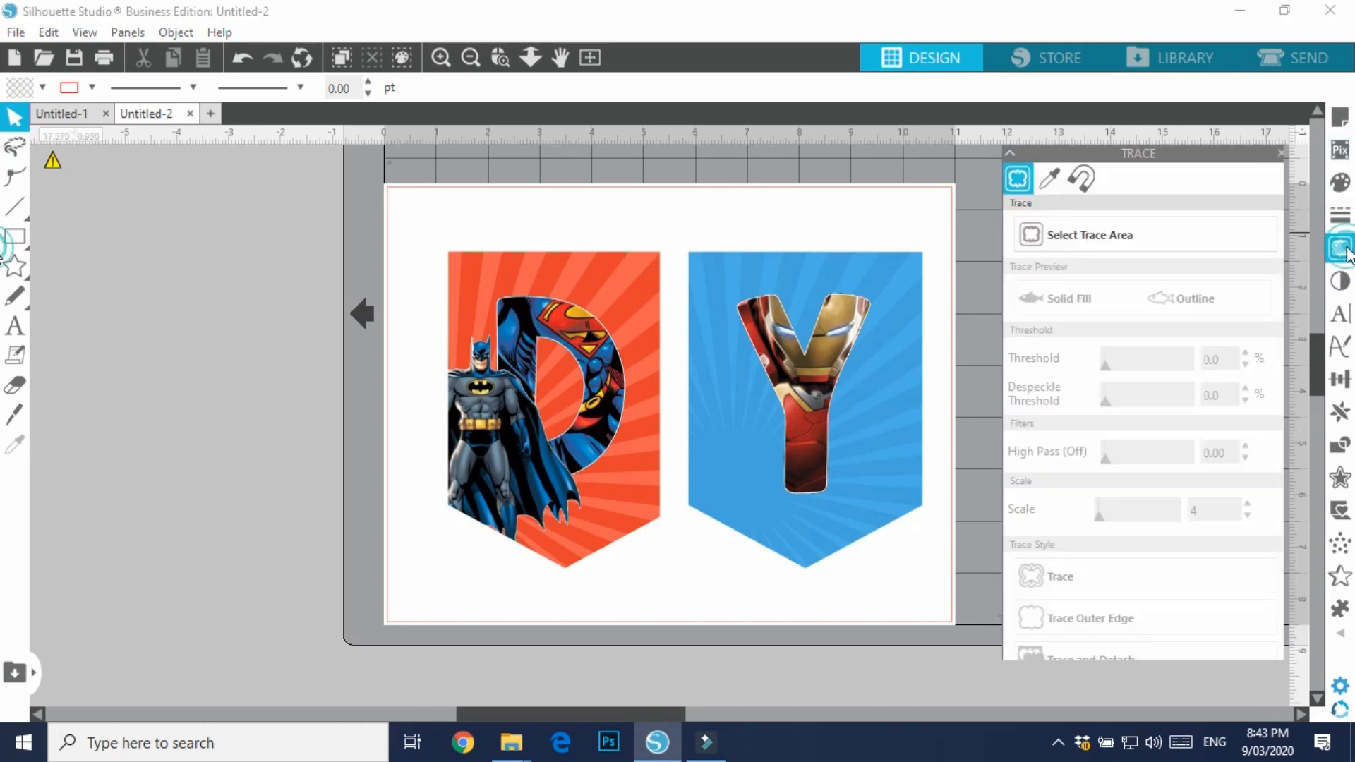
left_click(1137, 227)
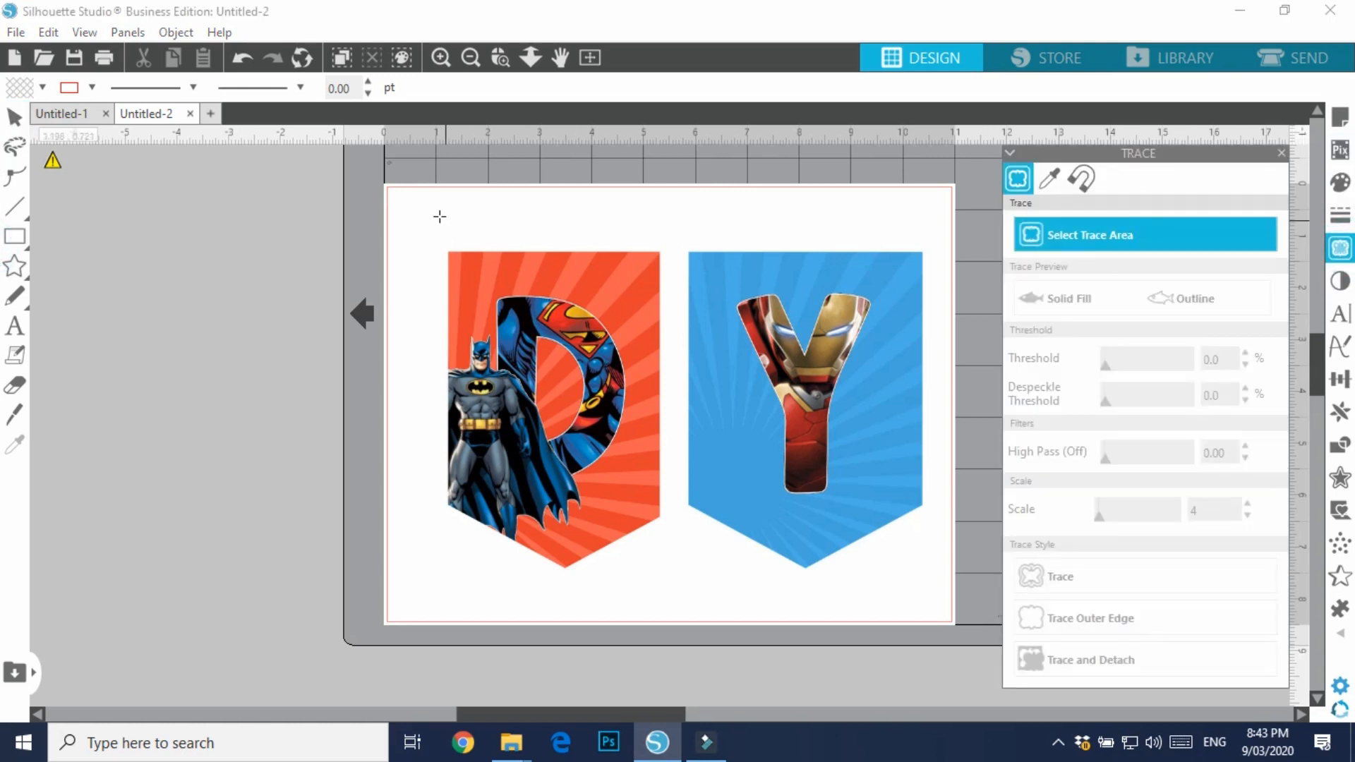
mouse_move(425, 210)
left_mouse_down()
mouse_move(882, 273)
mouse_move(954, 508)
mouse_move(940, 612)
left_mouse_up()
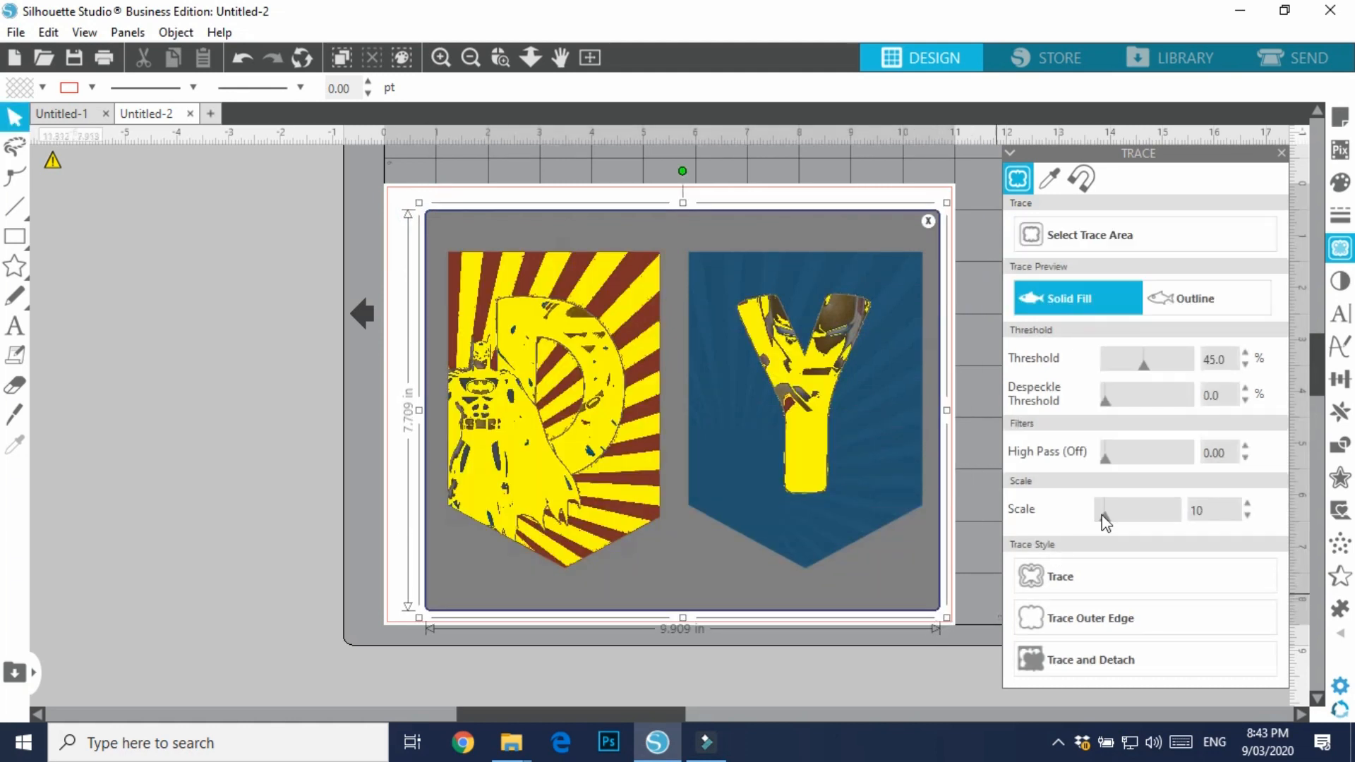
left_click_drag(1146, 371, 1176, 374)
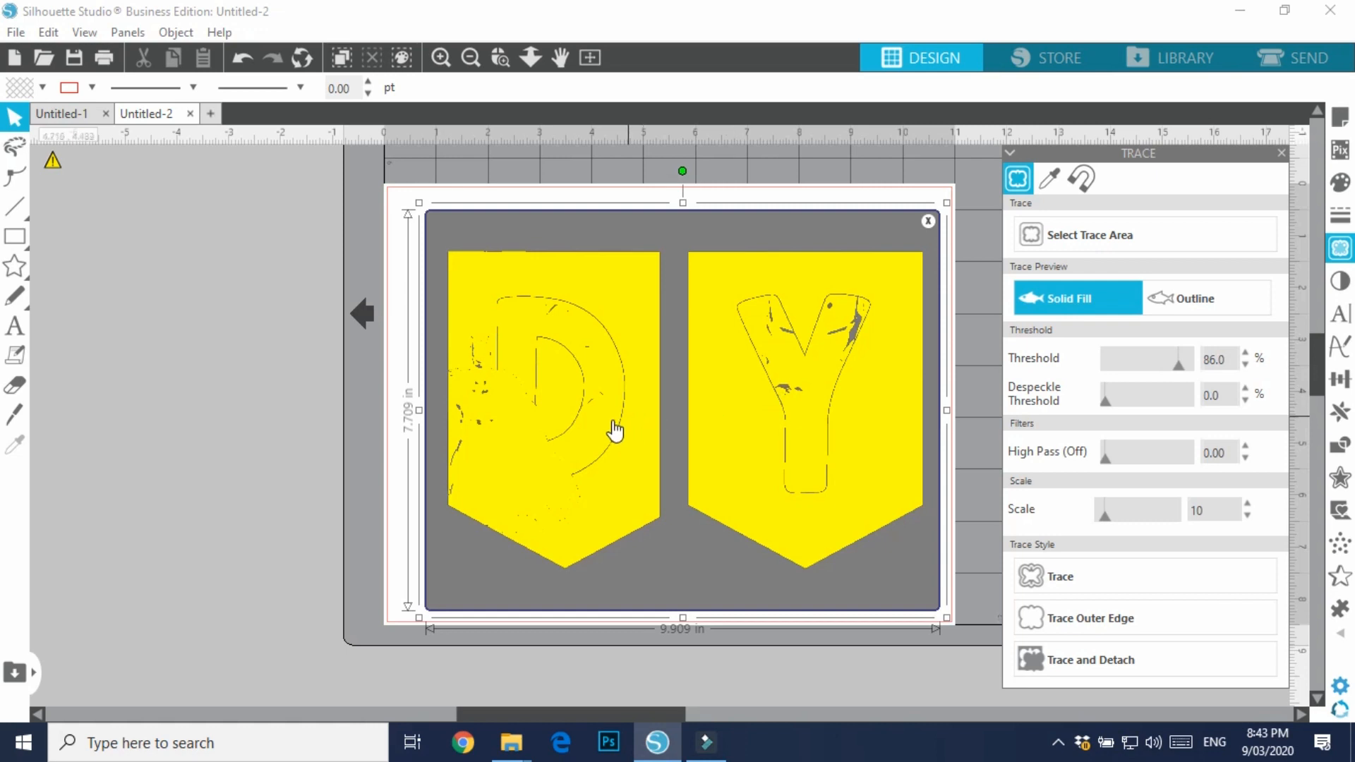
left_click(272, 490)
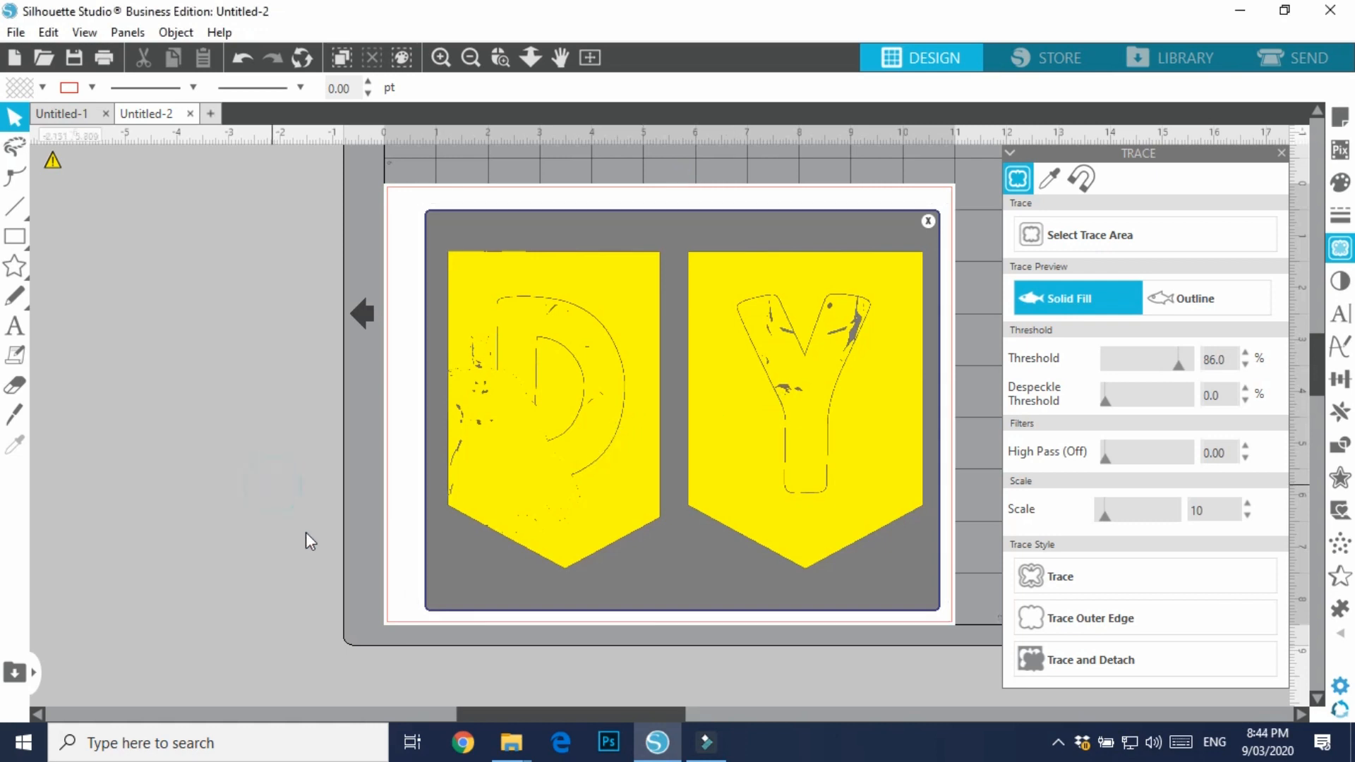
left_click(929, 222)
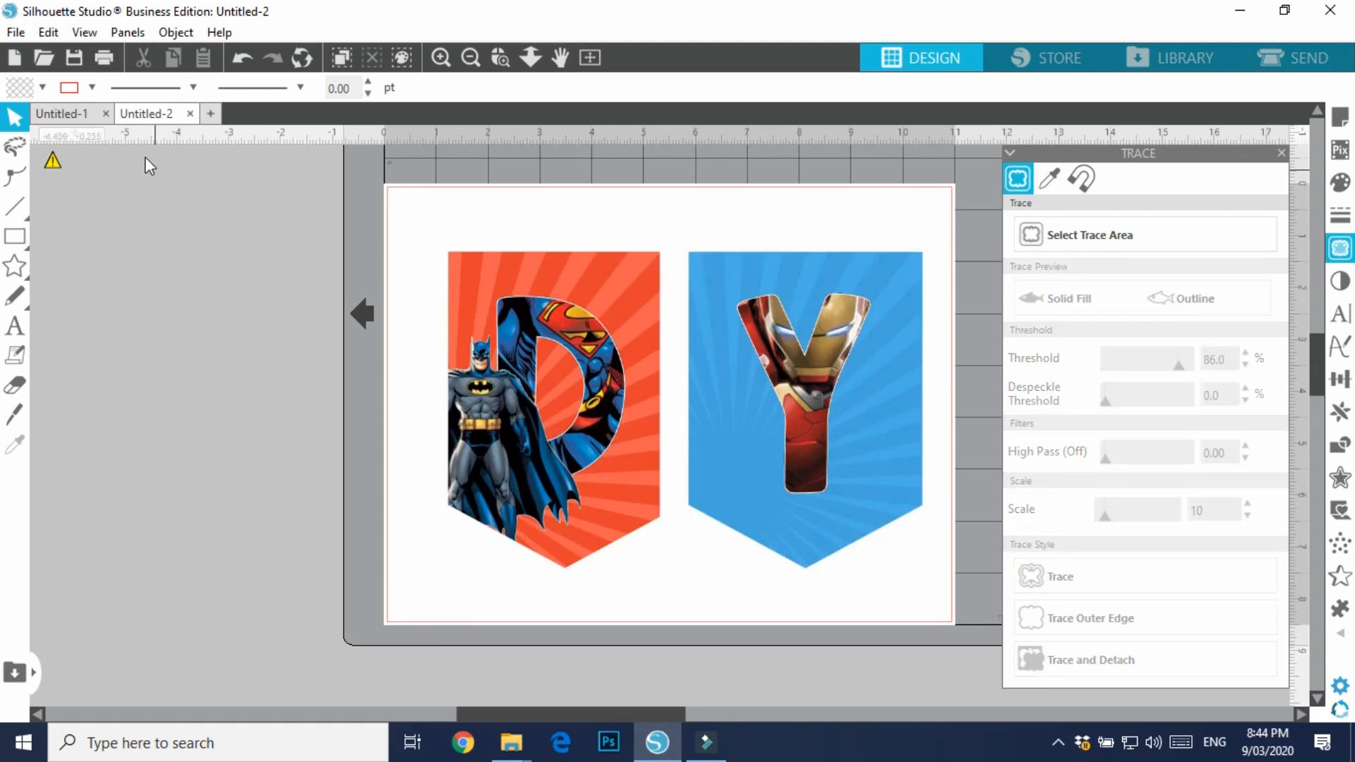
Return to the Untitled-1 drawing, shift the grouped flag sheet slightly down the page, and ungroup it
left_click(73, 116)
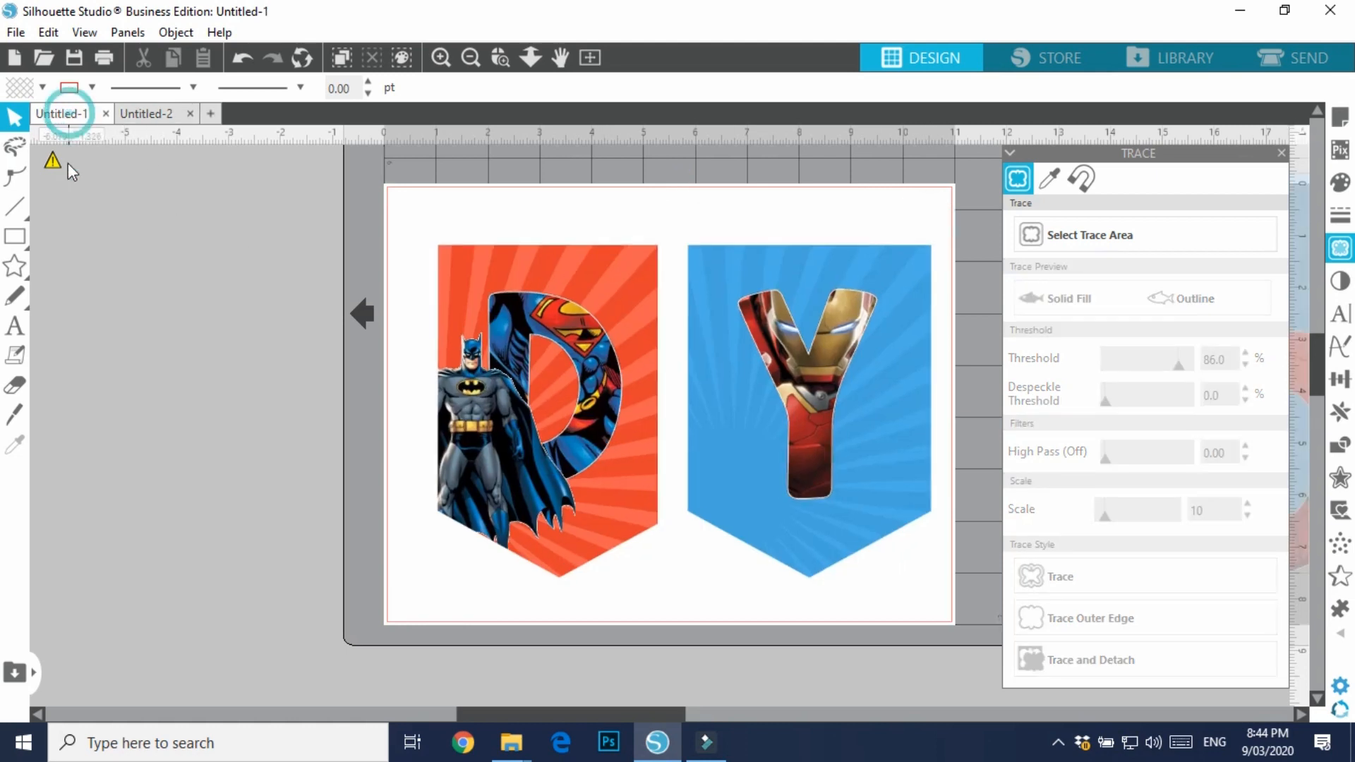
left_click(472, 321)
mouse_move(425, 295)
left_mouse_down()
mouse_move(454, 324)
mouse_move(433, 313)
left_mouse_up()
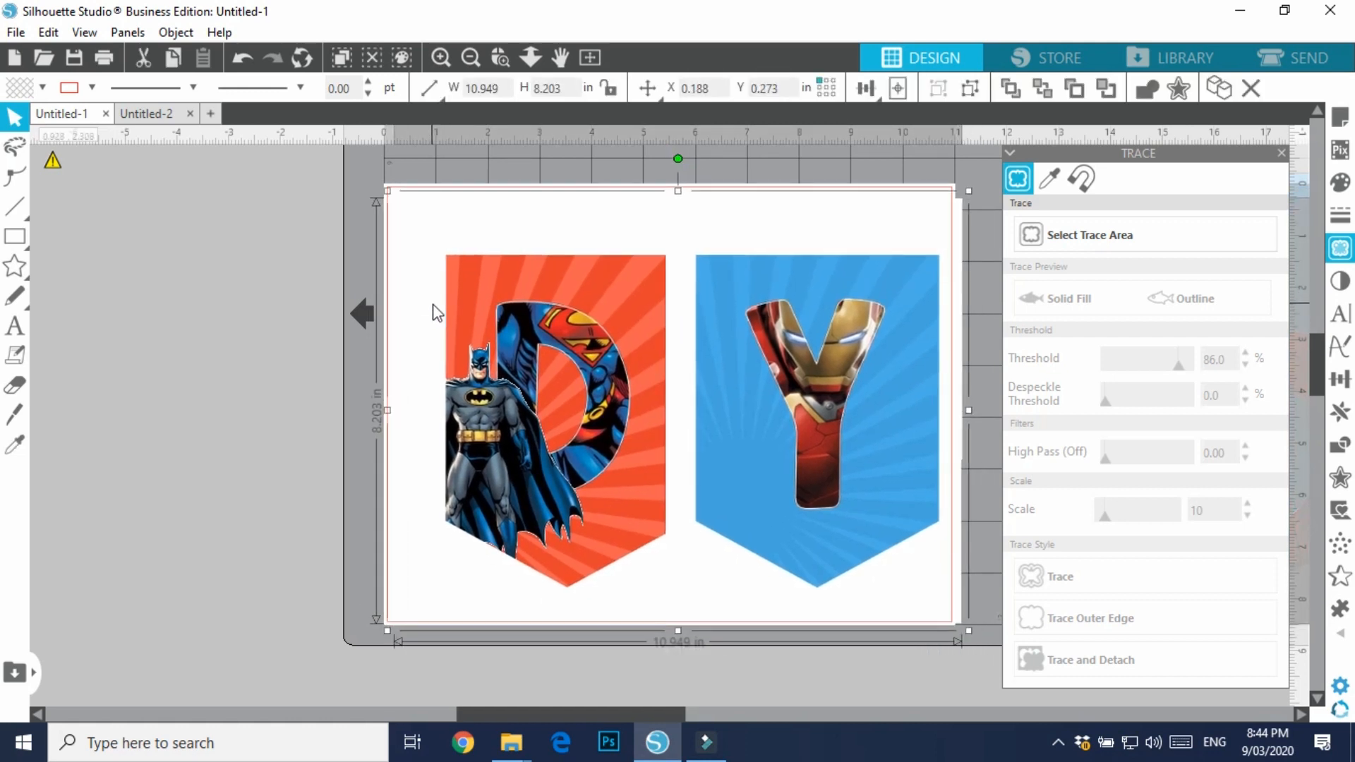
left_click(969, 89)
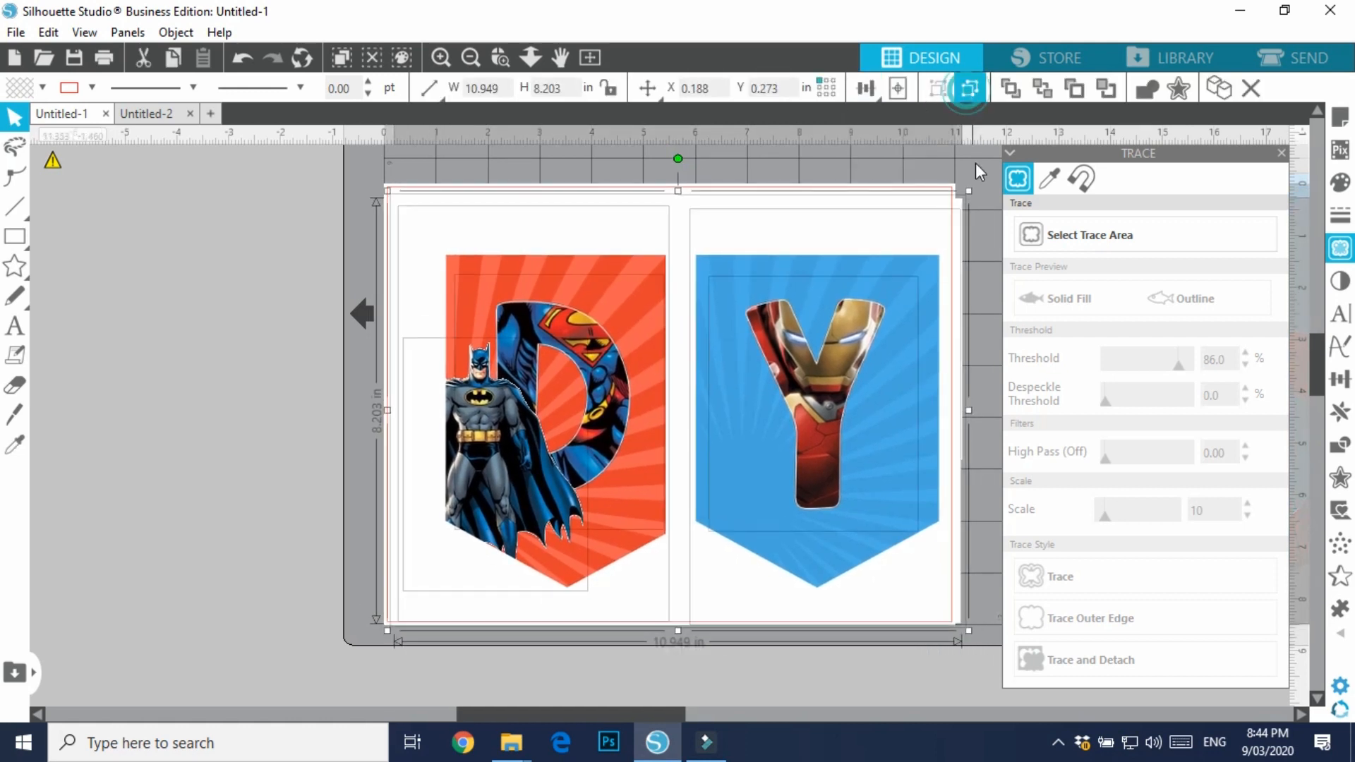
Shift the red sunburst background toward the blue one with the white template moved aside, and place the template back over both flags
left_click(799, 162)
mouse_move(798, 238)
left_mouse_down()
mouse_move(772, 240)
mouse_move(799, 232)
left_mouse_up()
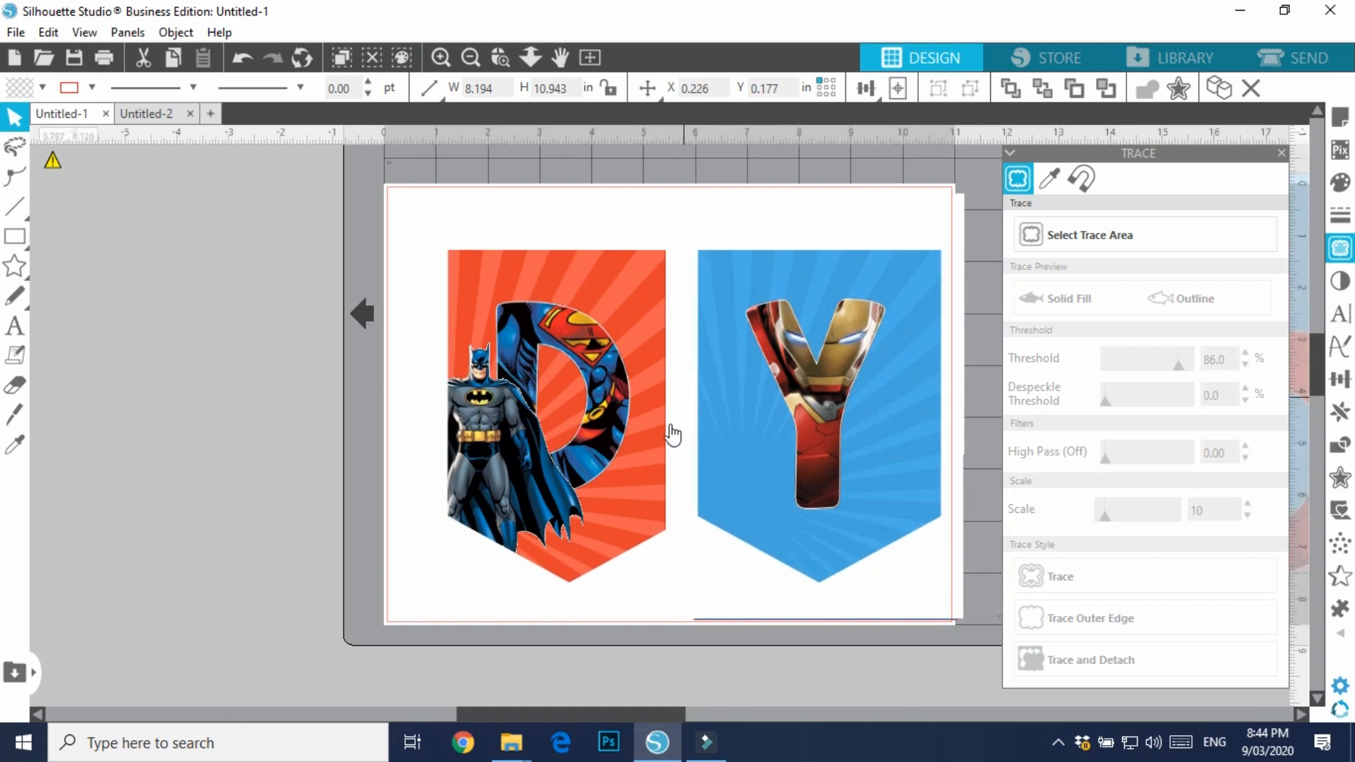
left_click_drag(649, 449, 645, 451)
left_click(602, 293)
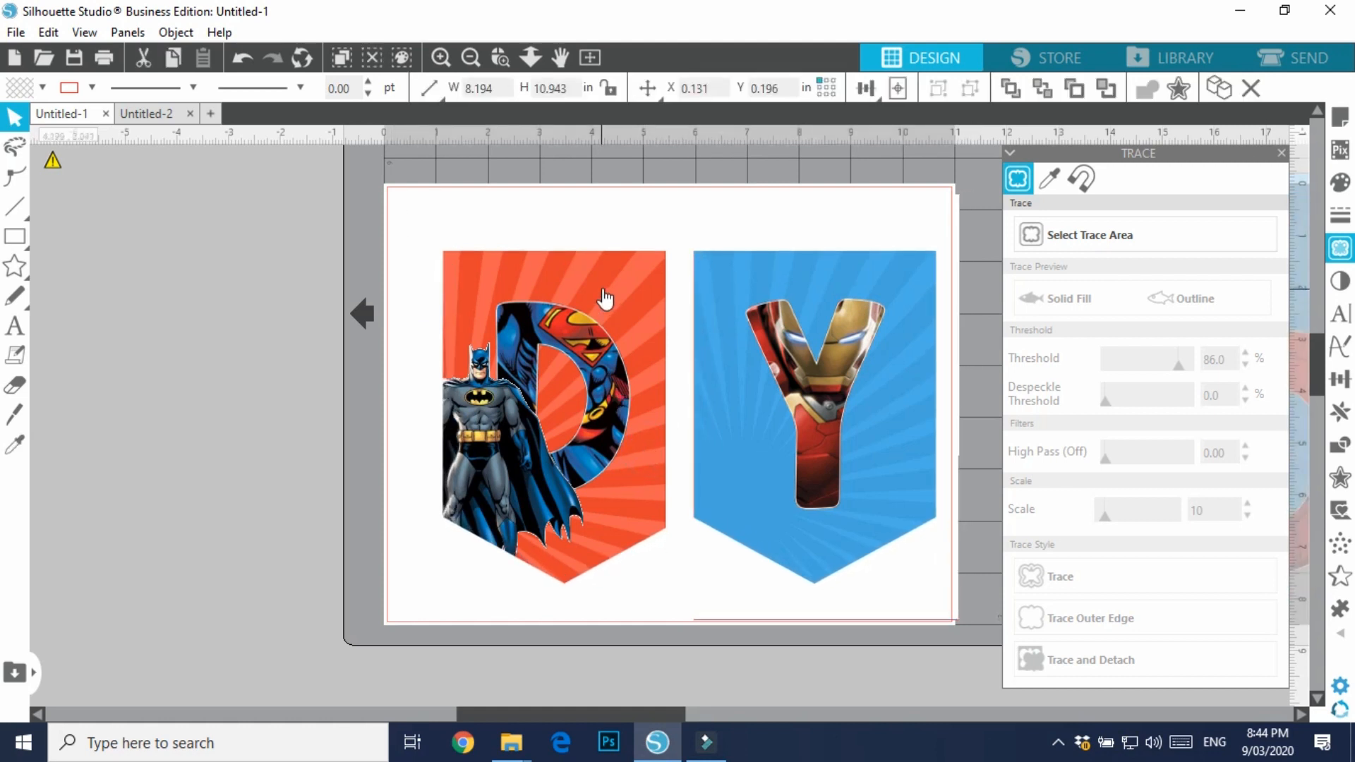
left_click_drag(619, 219, 615, 343)
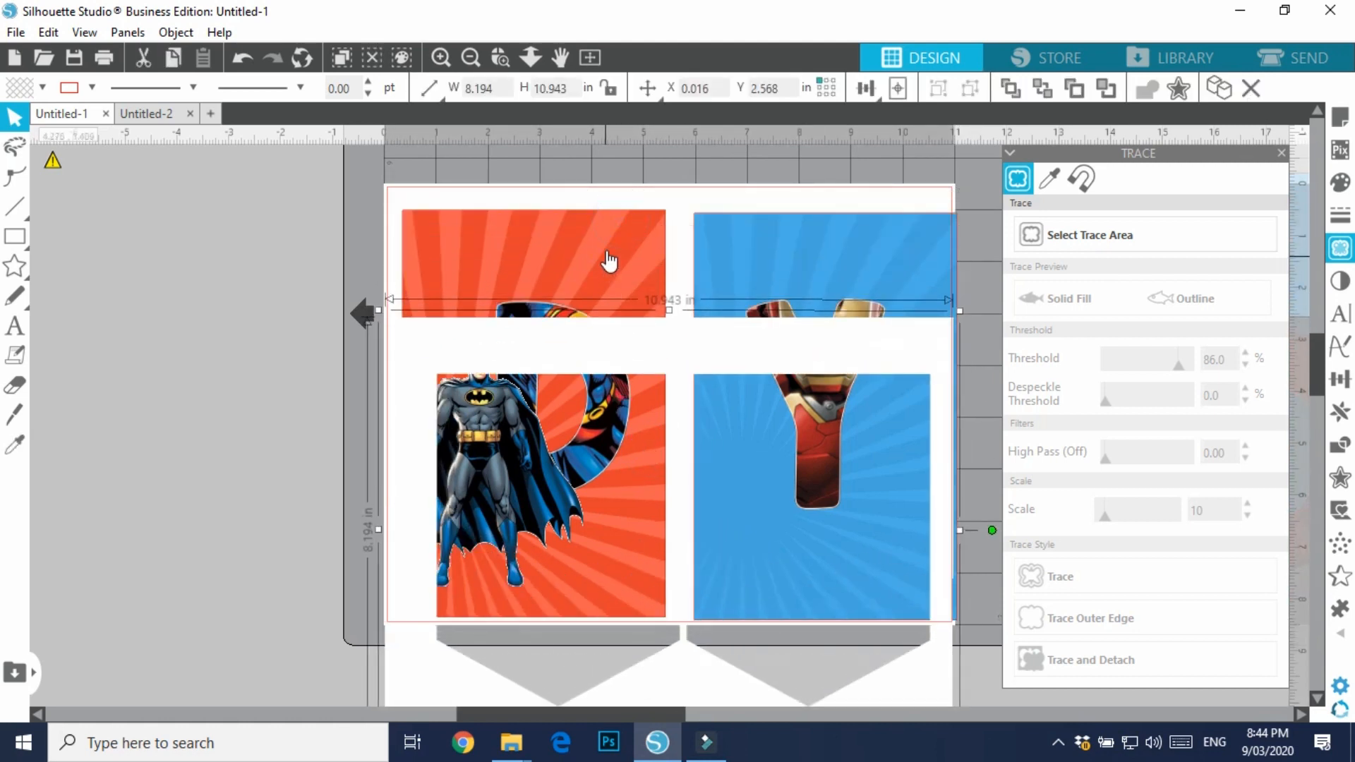
left_click_drag(605, 247, 629, 257)
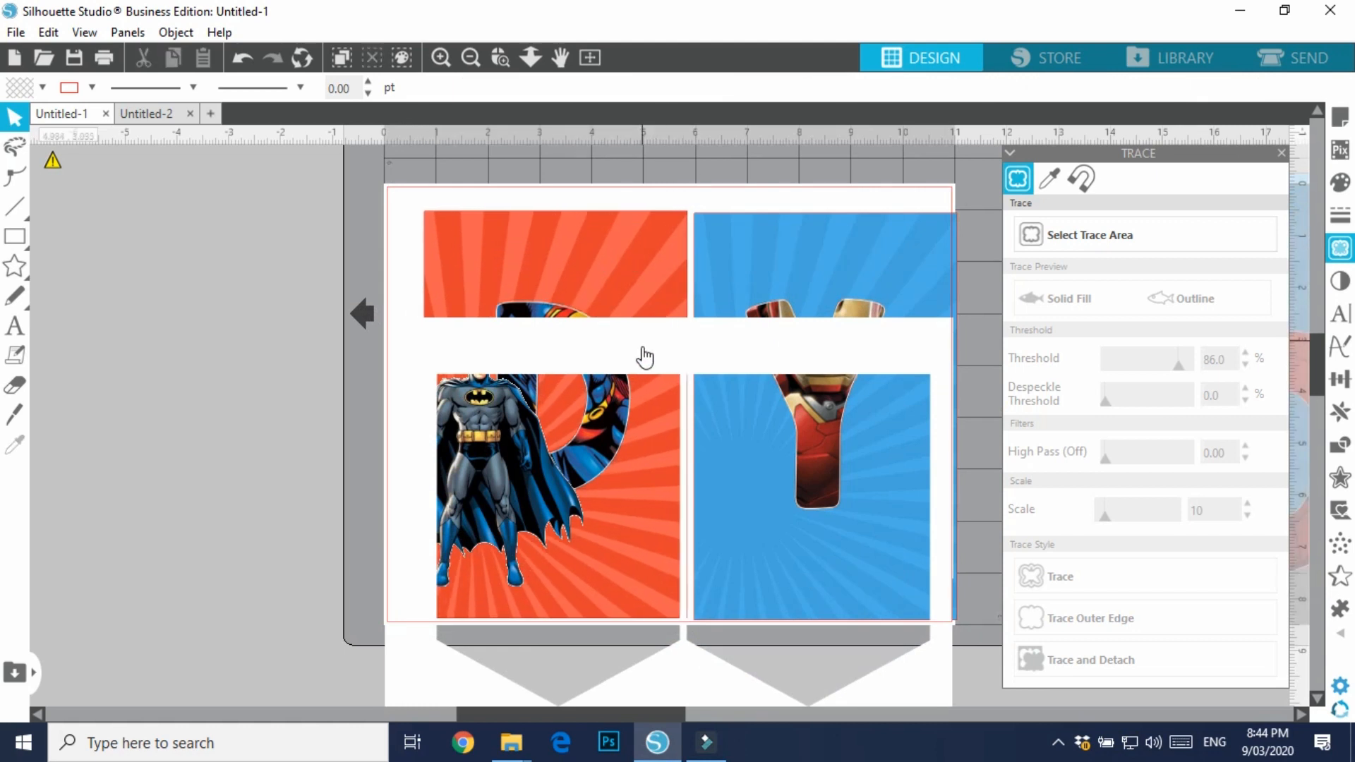
left_click_drag(642, 346, 641, 242)
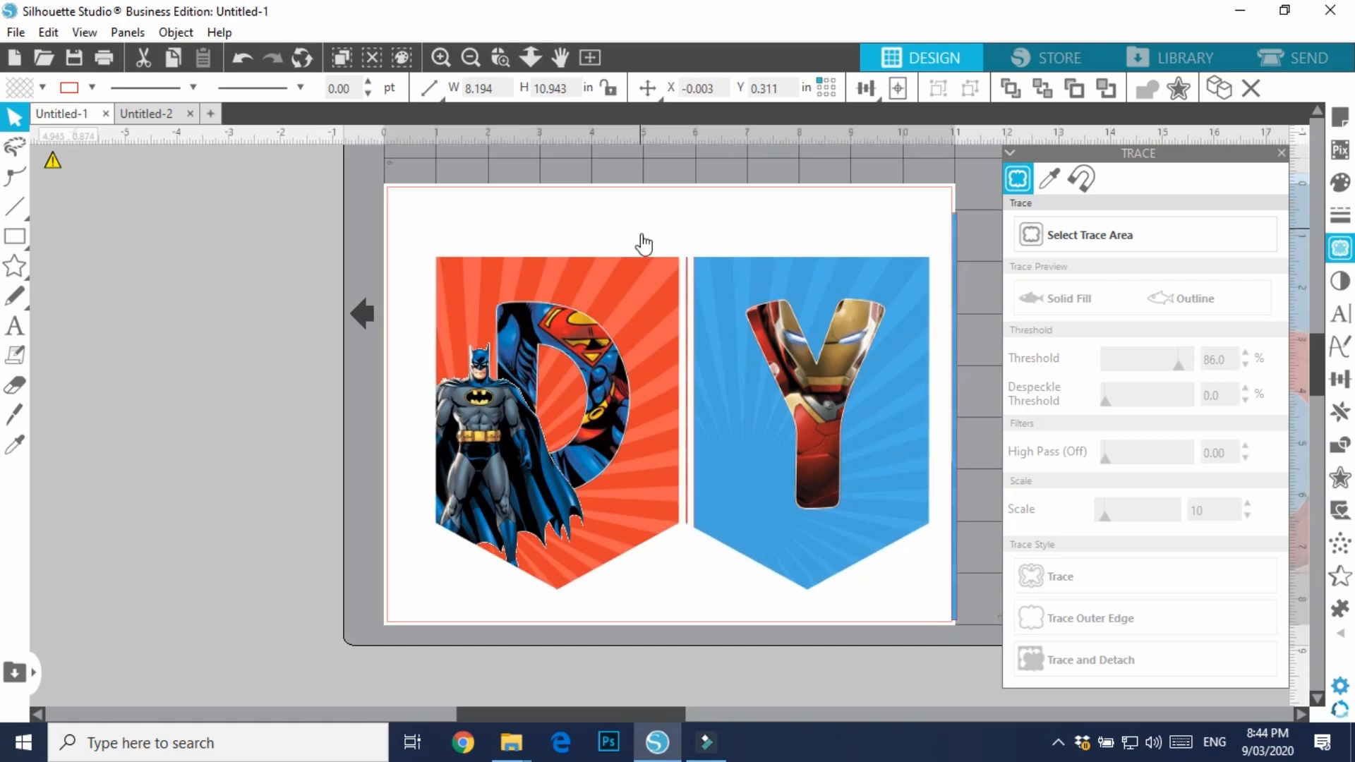
Shift the blue sunburst background slightly toward the red one, and nudge the white flag template to about X 0.054, Y 0.254 in
left_click(955, 523)
left_click_drag(961, 418, 951, 417)
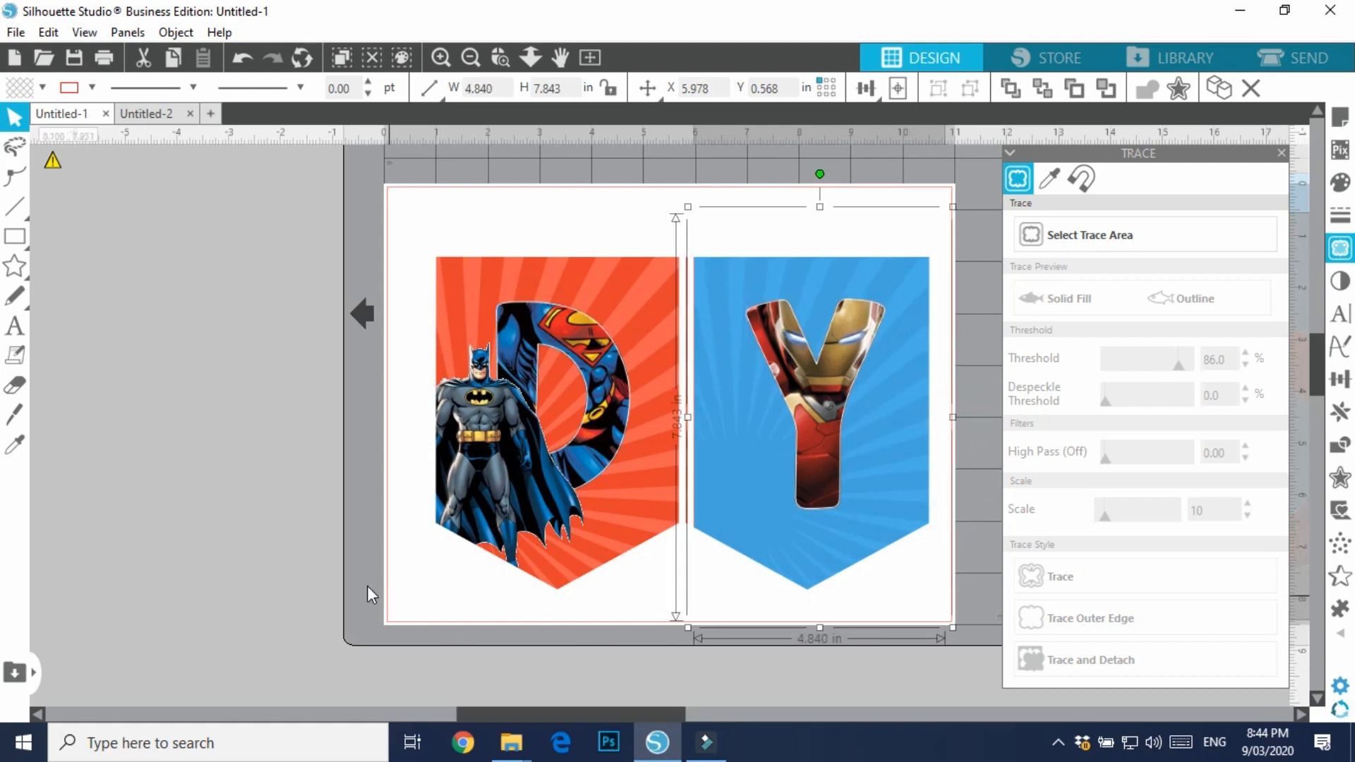
left_click(287, 553)
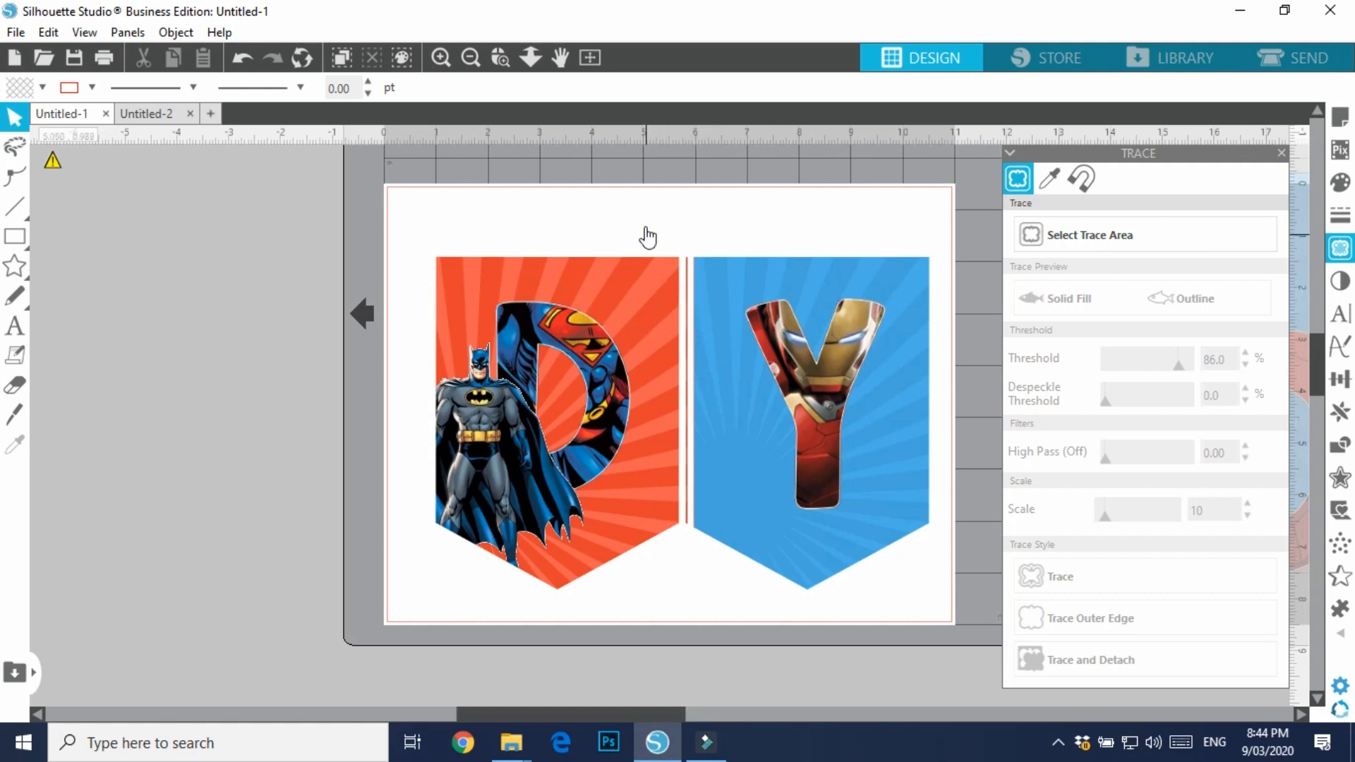
mouse_move(645, 223)
left_mouse_down()
mouse_move(647, 277)
mouse_move(638, 251)
mouse_move(649, 218)
mouse_move(652, 229)
left_mouse_up()
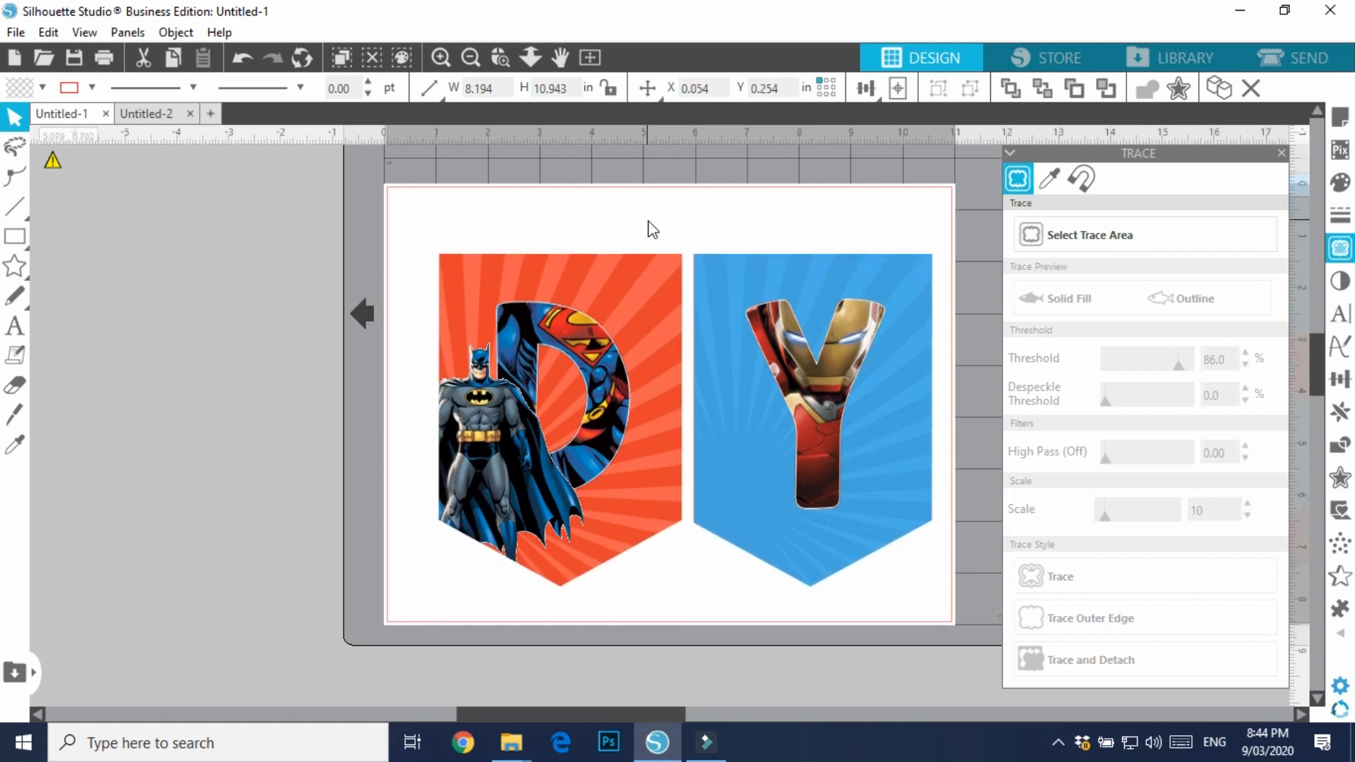
key("Escape")
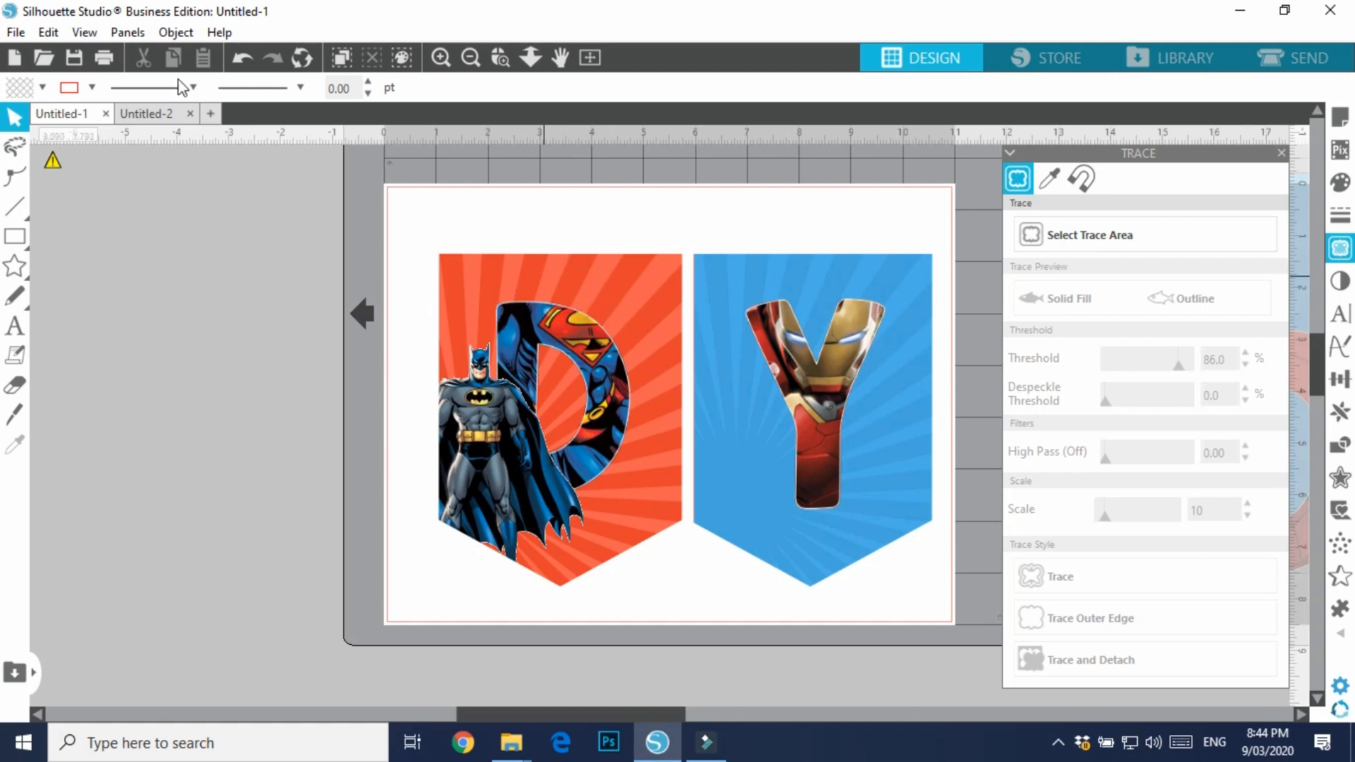
In the Untitled-2 drawing, trace an area around both flags with the threshold at 89%
left_click(146, 115)
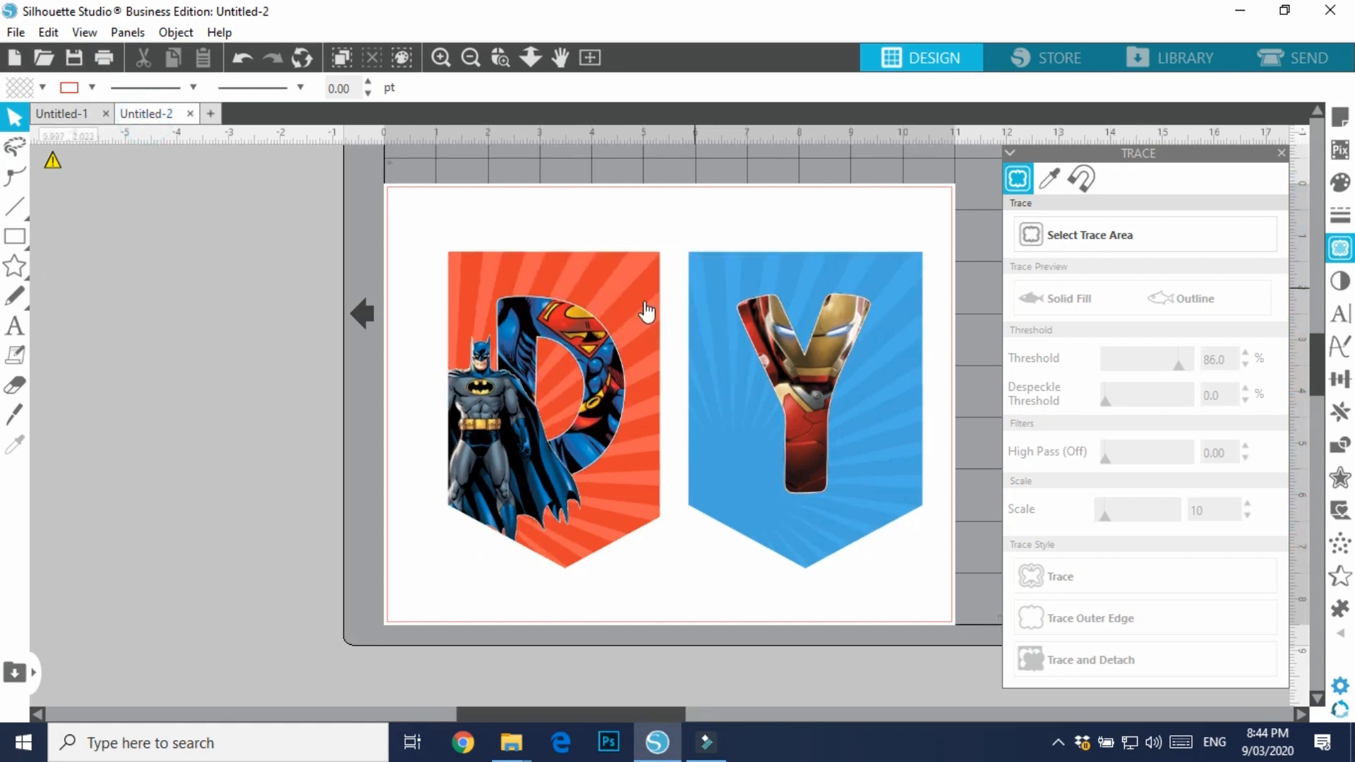
left_click(1093, 233)
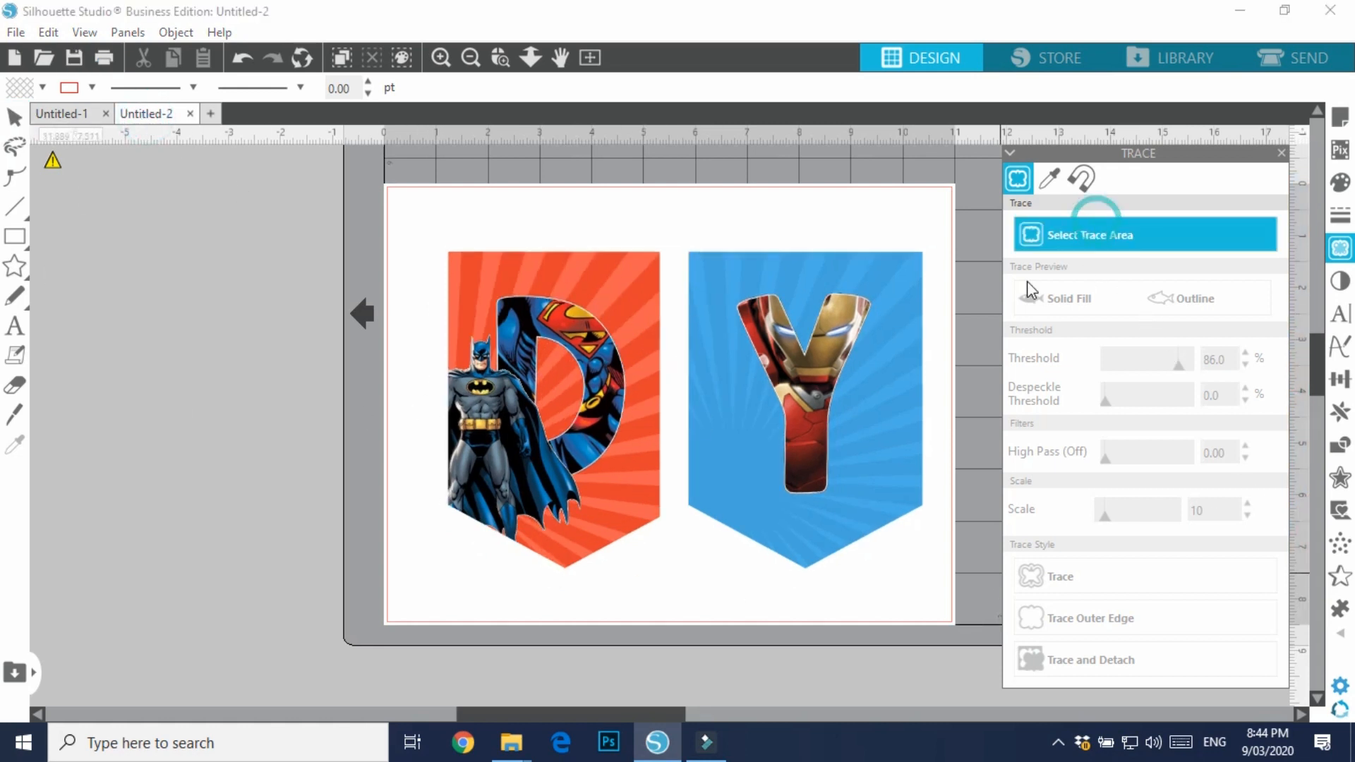
mouse_move(444, 220)
left_mouse_down()
mouse_move(777, 247)
mouse_move(943, 541)
mouse_move(943, 598)
left_mouse_up()
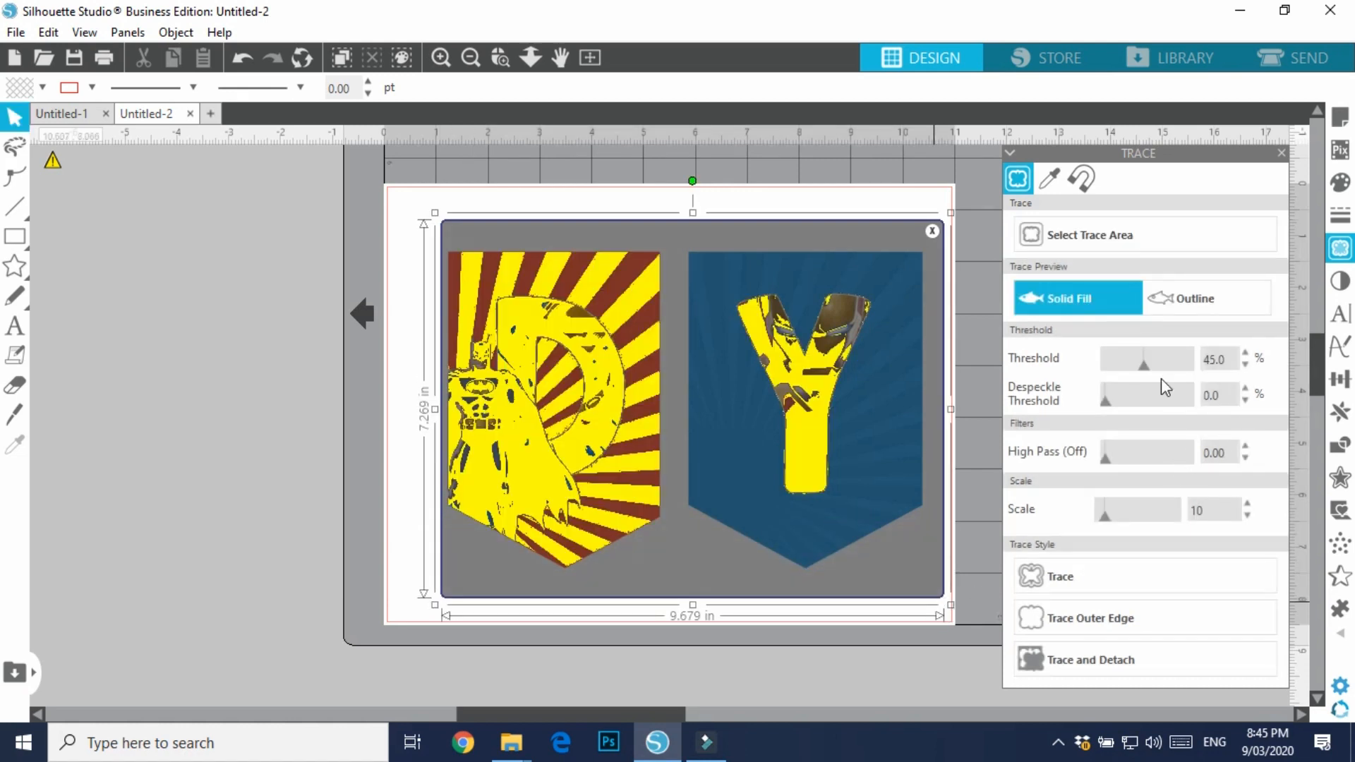
mouse_move(1145, 370)
left_mouse_down()
mouse_move(1192, 371)
mouse_move(1182, 379)
left_mouse_up()
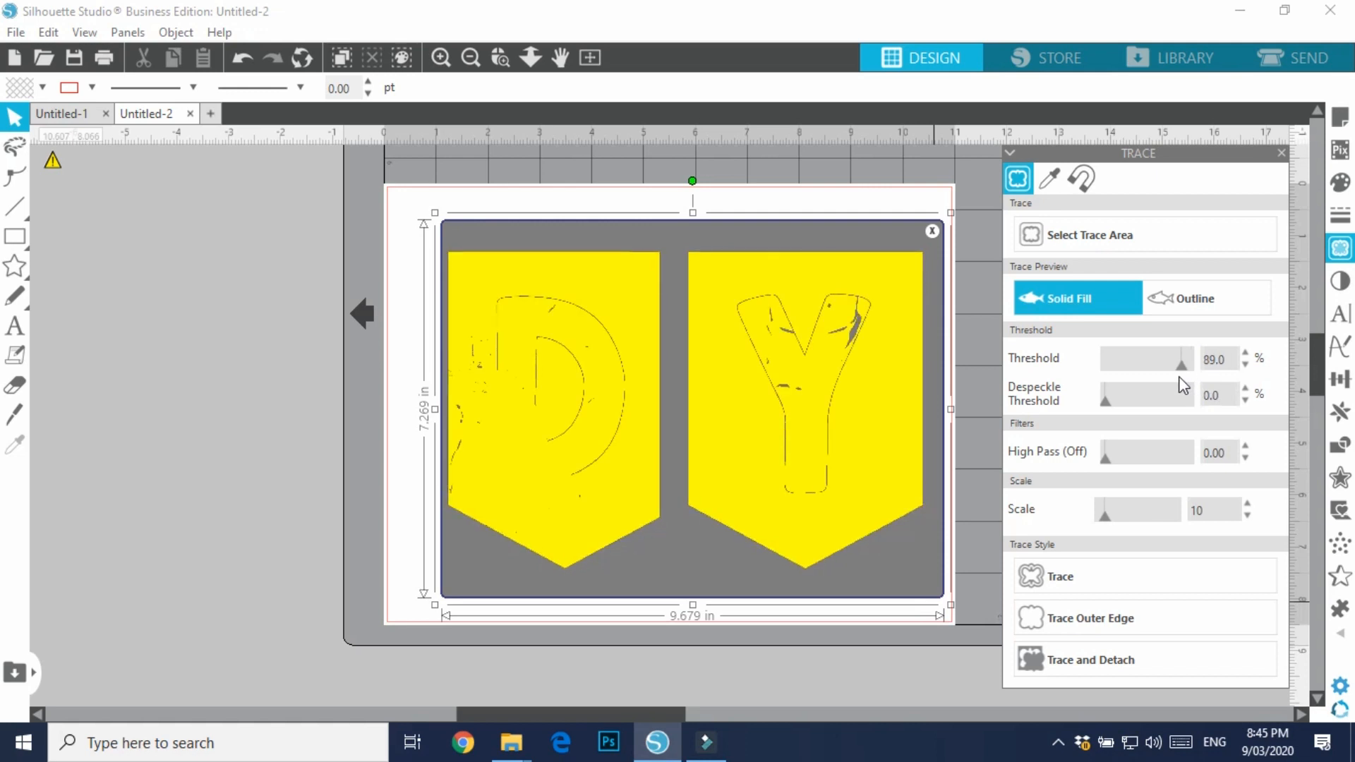
left_click(1115, 577)
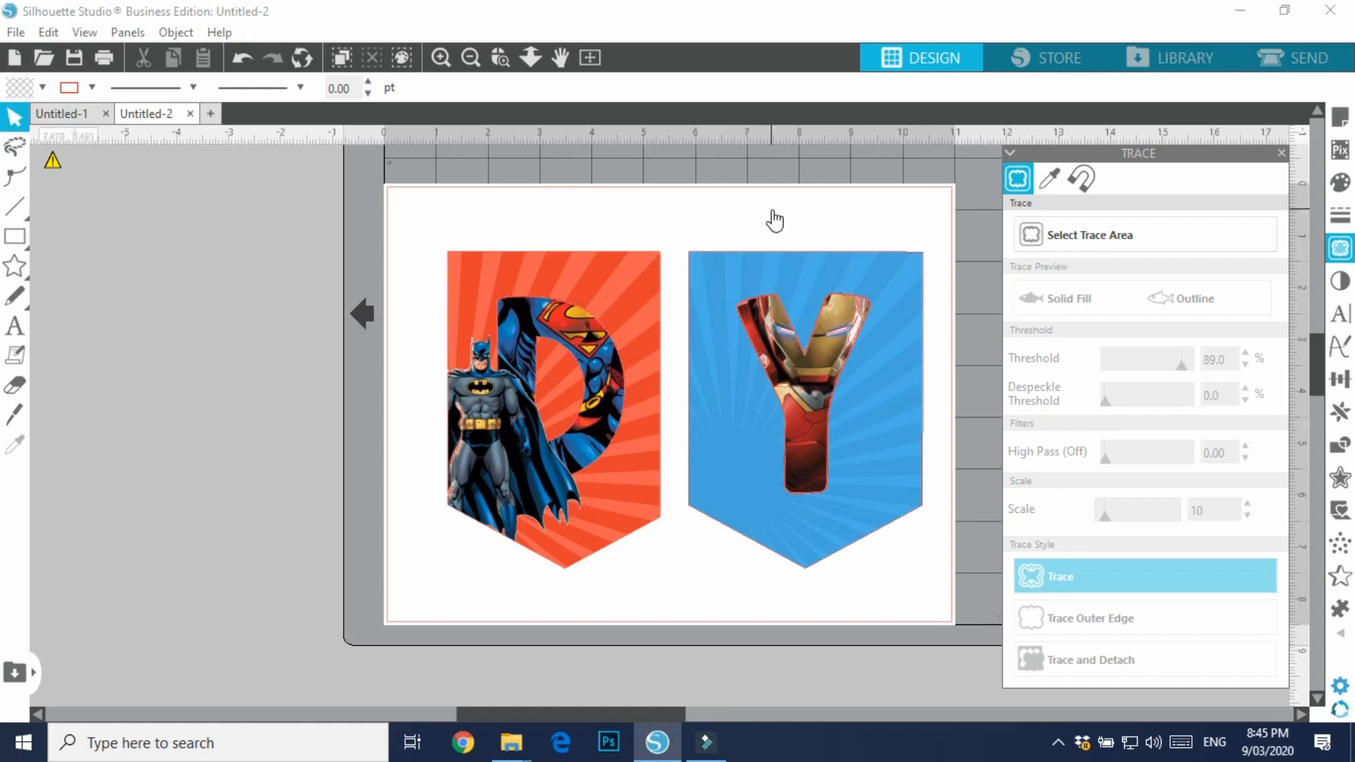
Move the flag image off the page and release the compound path of the traced outlines
mouse_move(772, 211)
left_mouse_down()
mouse_move(687, 384)
mouse_move(357, 317)
mouse_move(216, 236)
mouse_move(127, 212)
left_mouse_up()
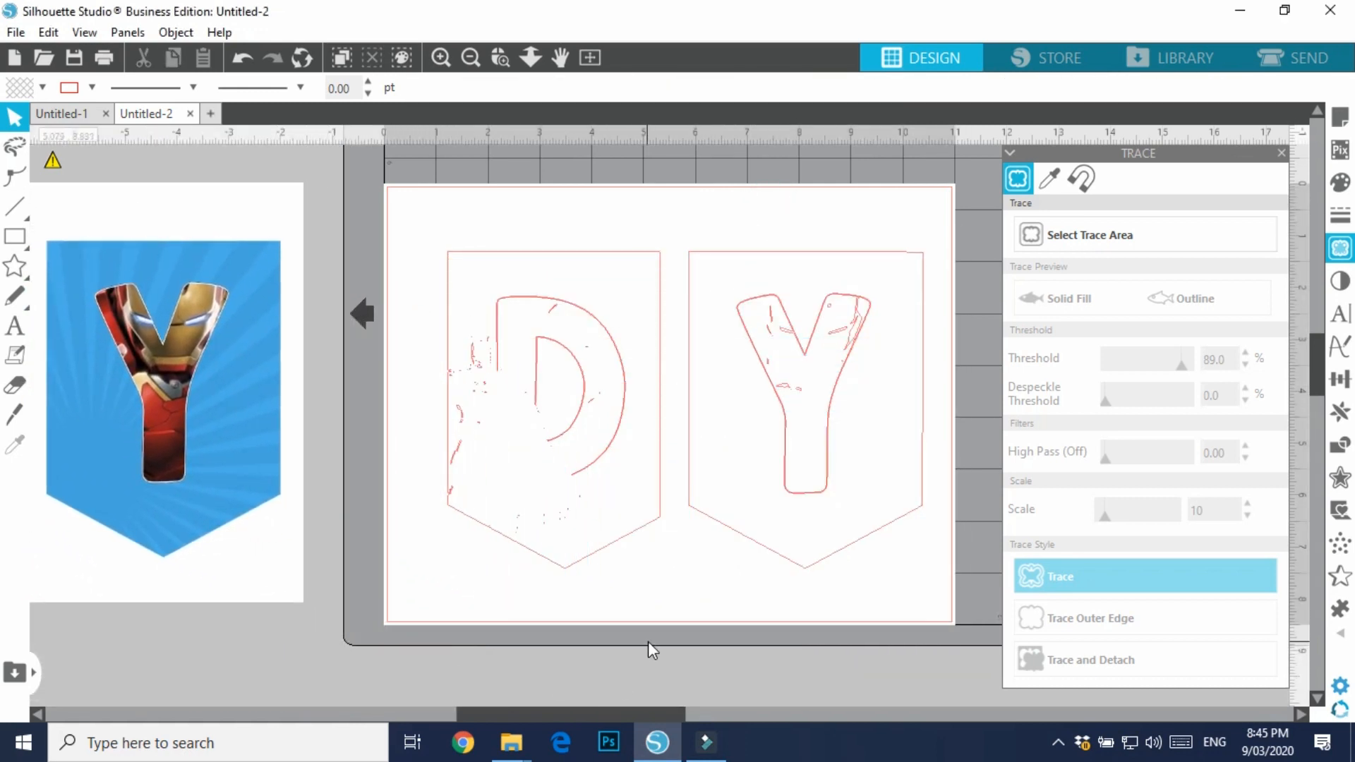
mouse_move(414, 207)
left_mouse_down()
mouse_move(804, 291)
mouse_move(939, 514)
left_mouse_up()
left_click(175, 35)
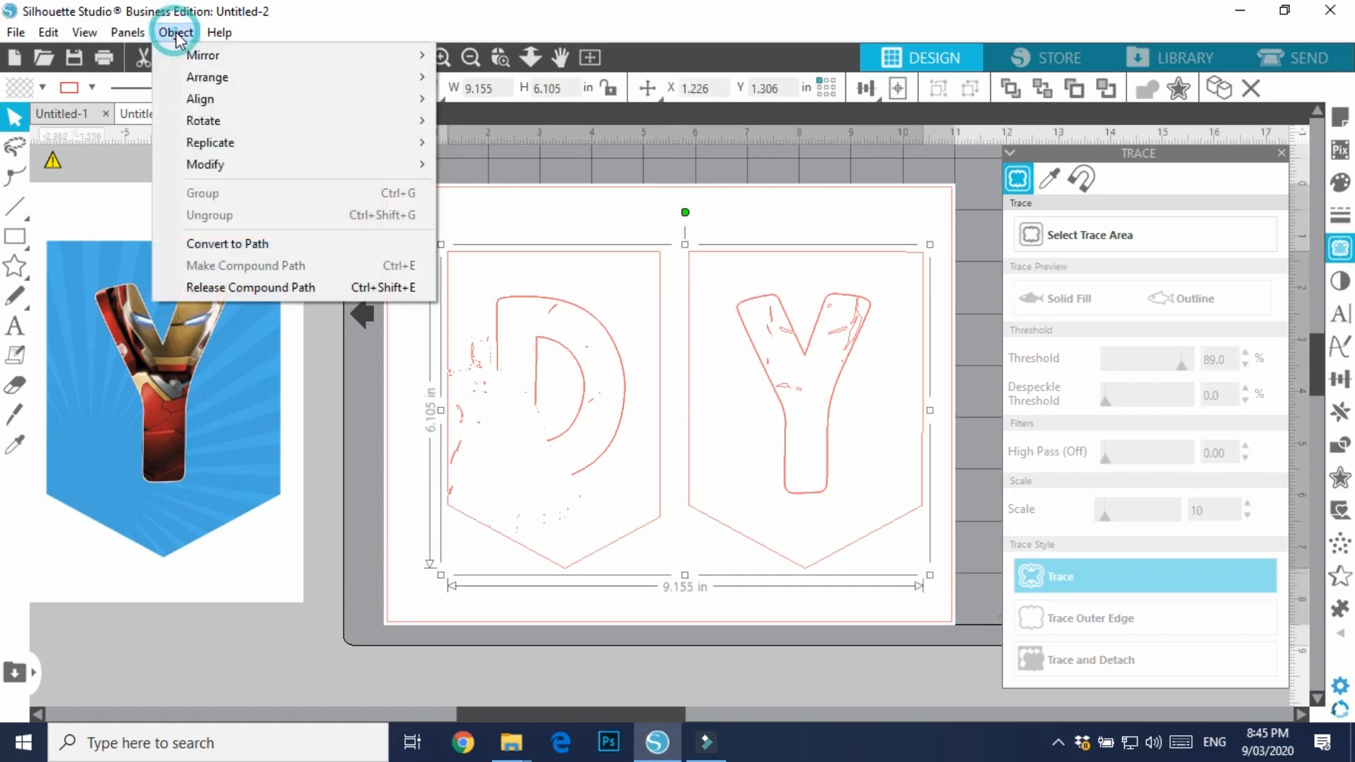
left_click(247, 286)
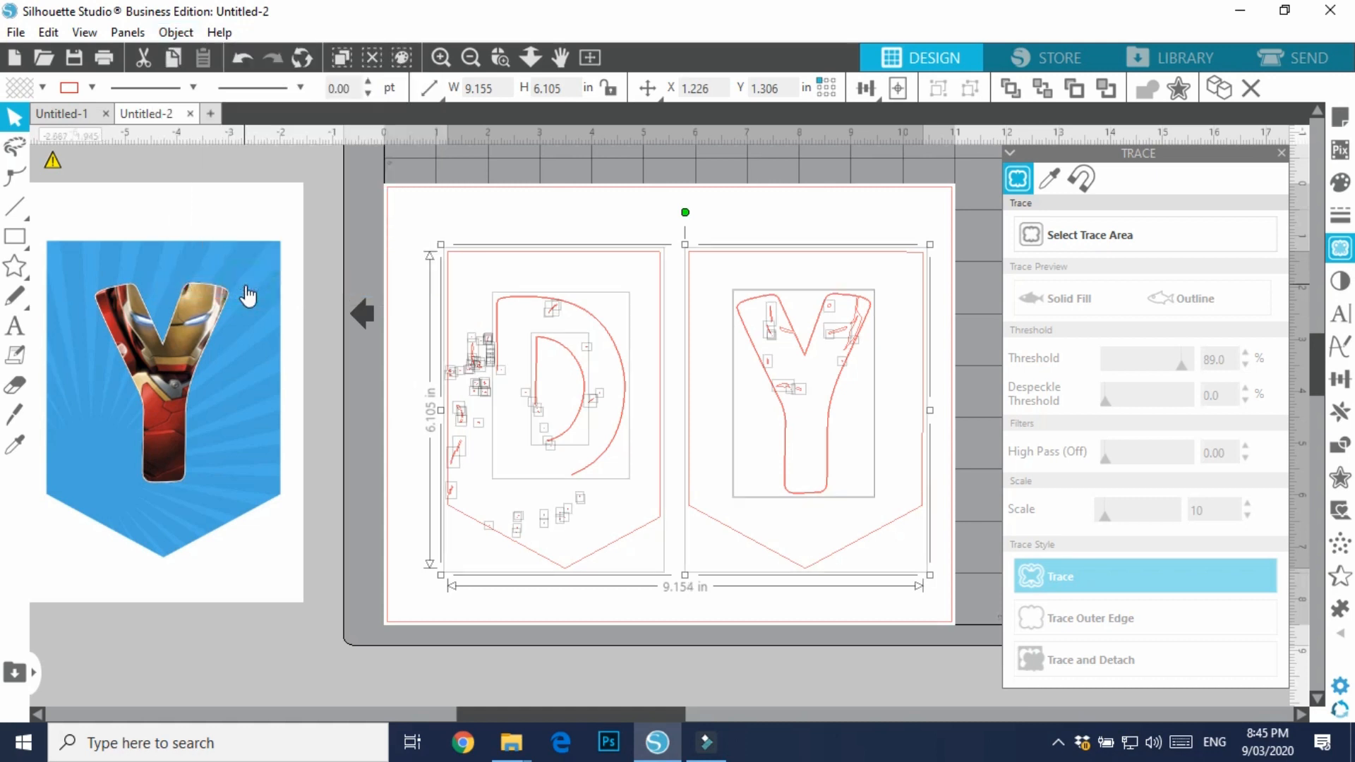
left_click(772, 658)
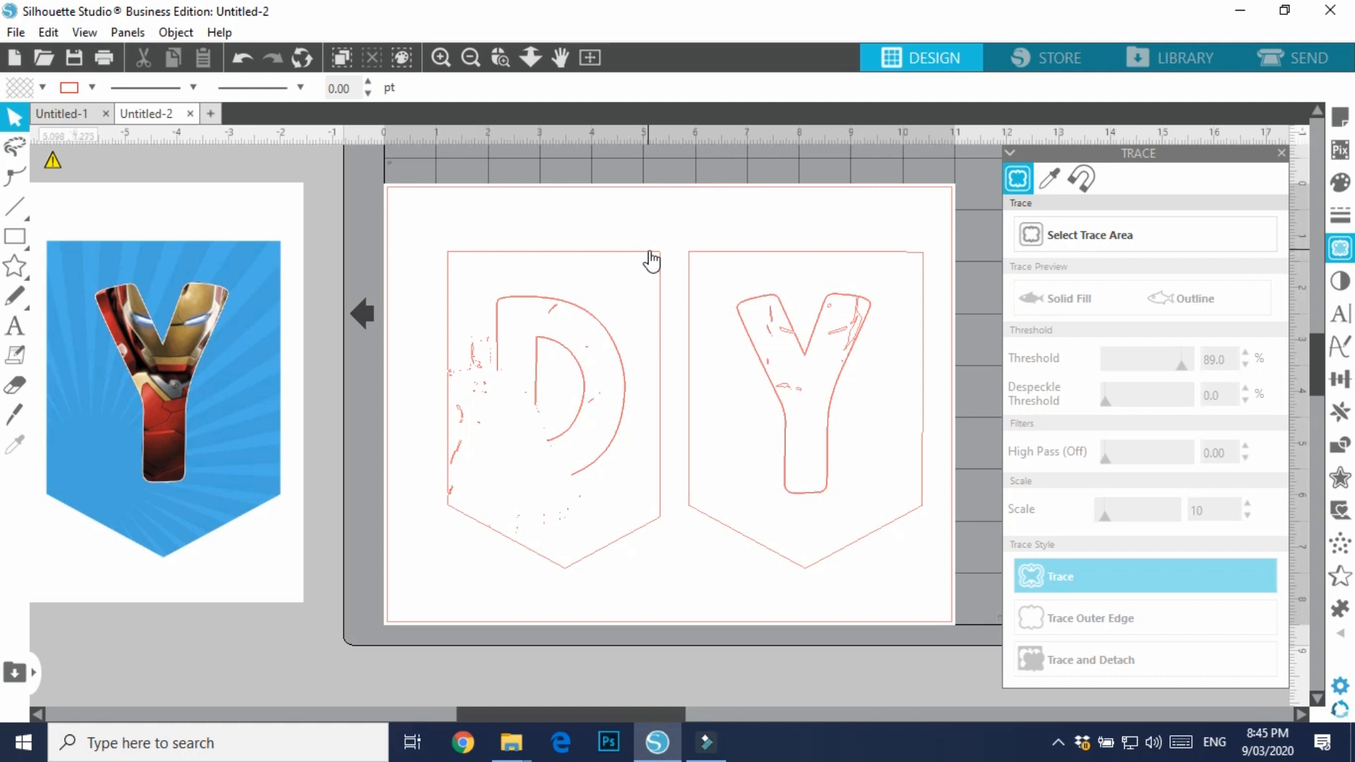
Set both pennant outlines aside off the page and delete the leftover letter and speck outlines
left_click_drag(647, 259, 363, 214)
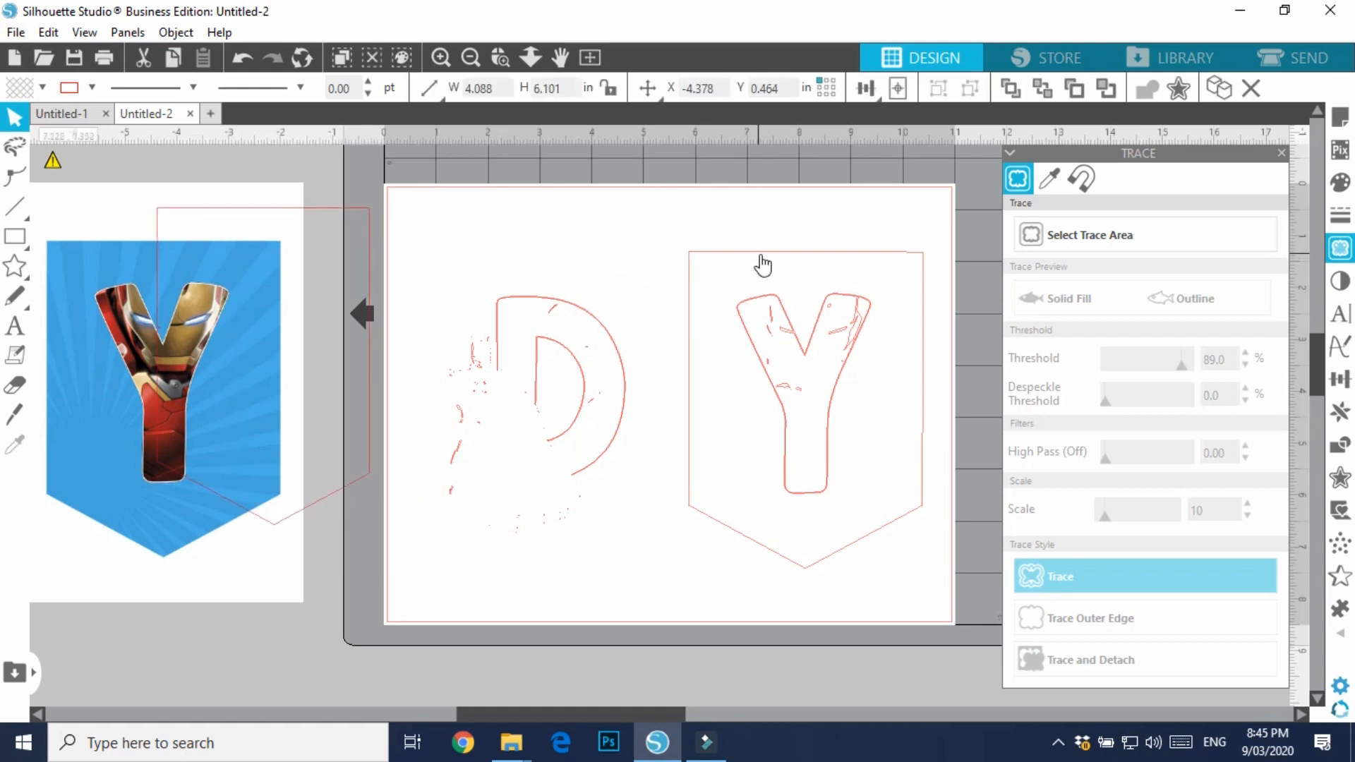
left_click_drag(760, 254, 149, 216)
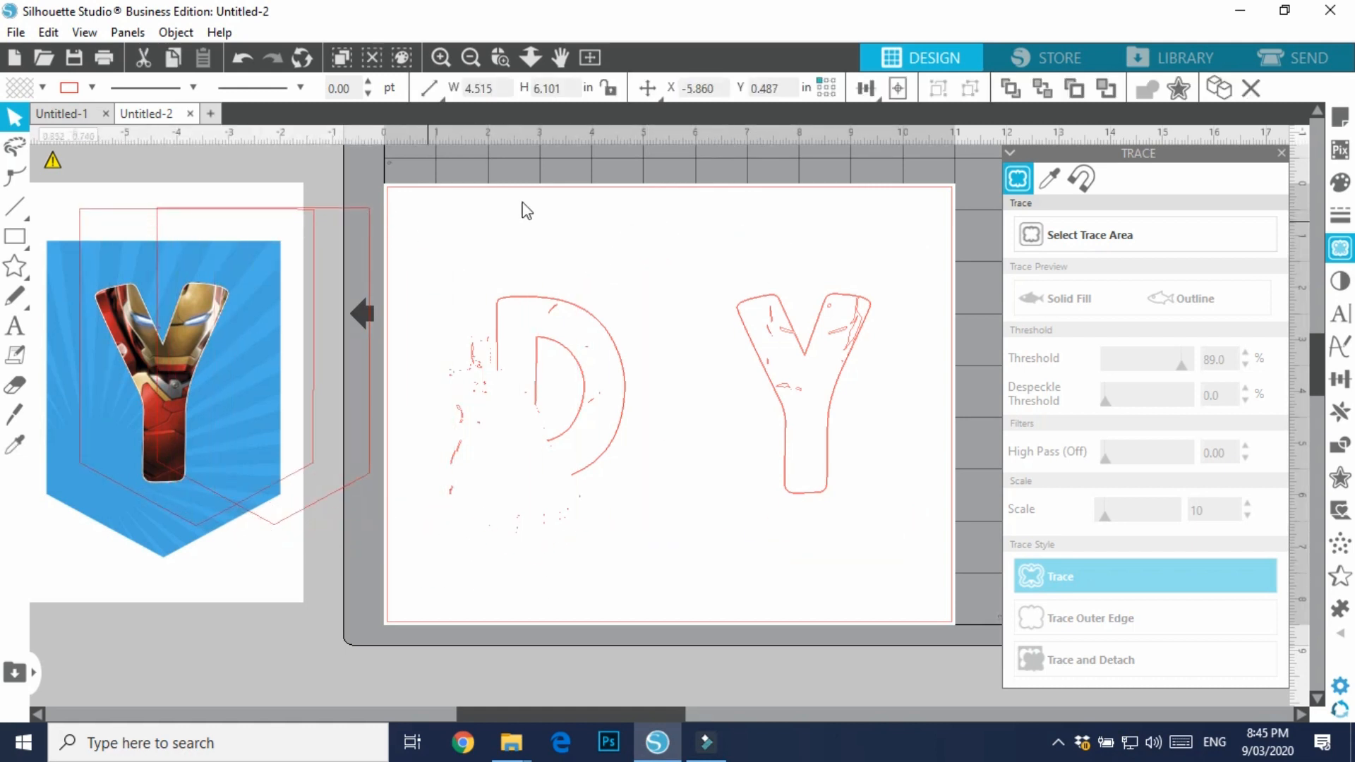
mouse_move(429, 201)
left_mouse_down()
mouse_move(892, 316)
mouse_move(896, 535)
left_mouse_up()
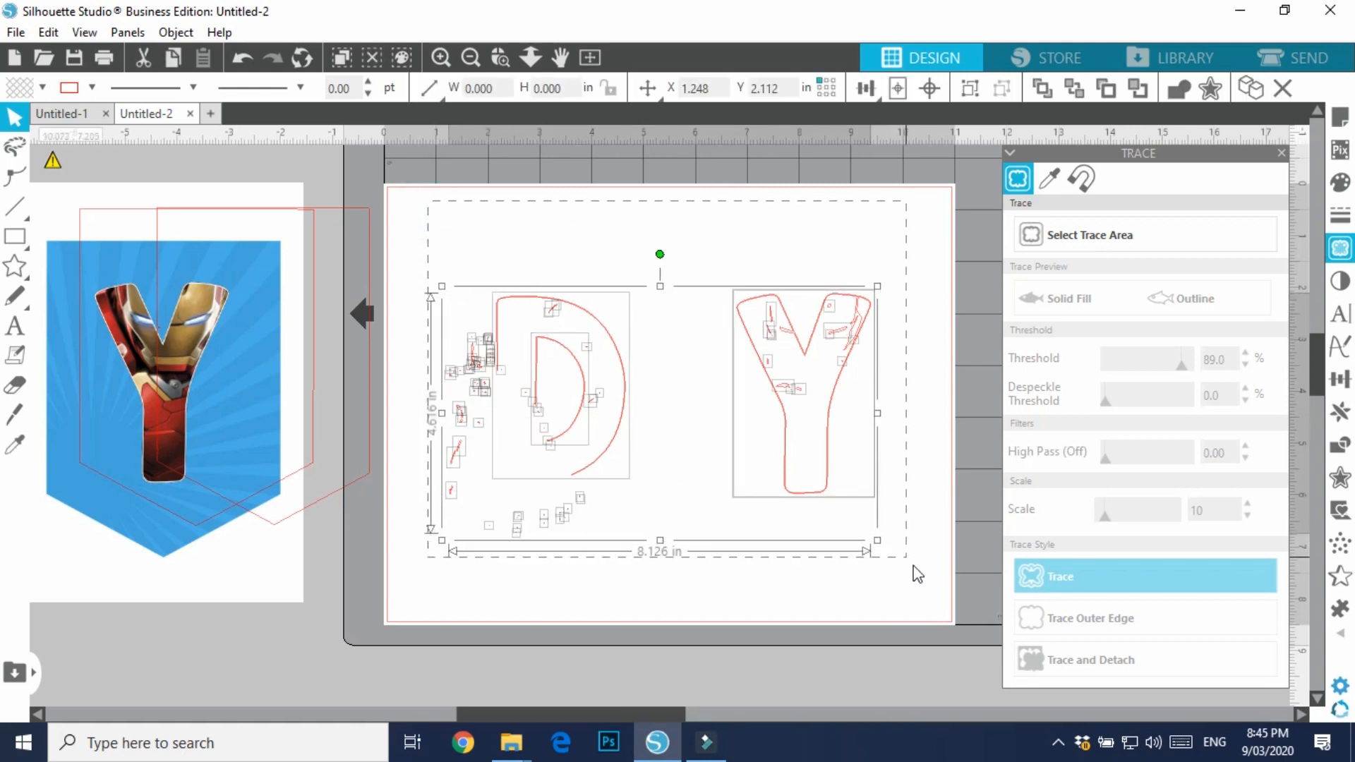
key("Delete")
left_click_drag(415, 201, 922, 580)
Return the flag image to the page and place the two pennant outlines over the blue and red flags
left_click_drag(113, 188, 742, 211)
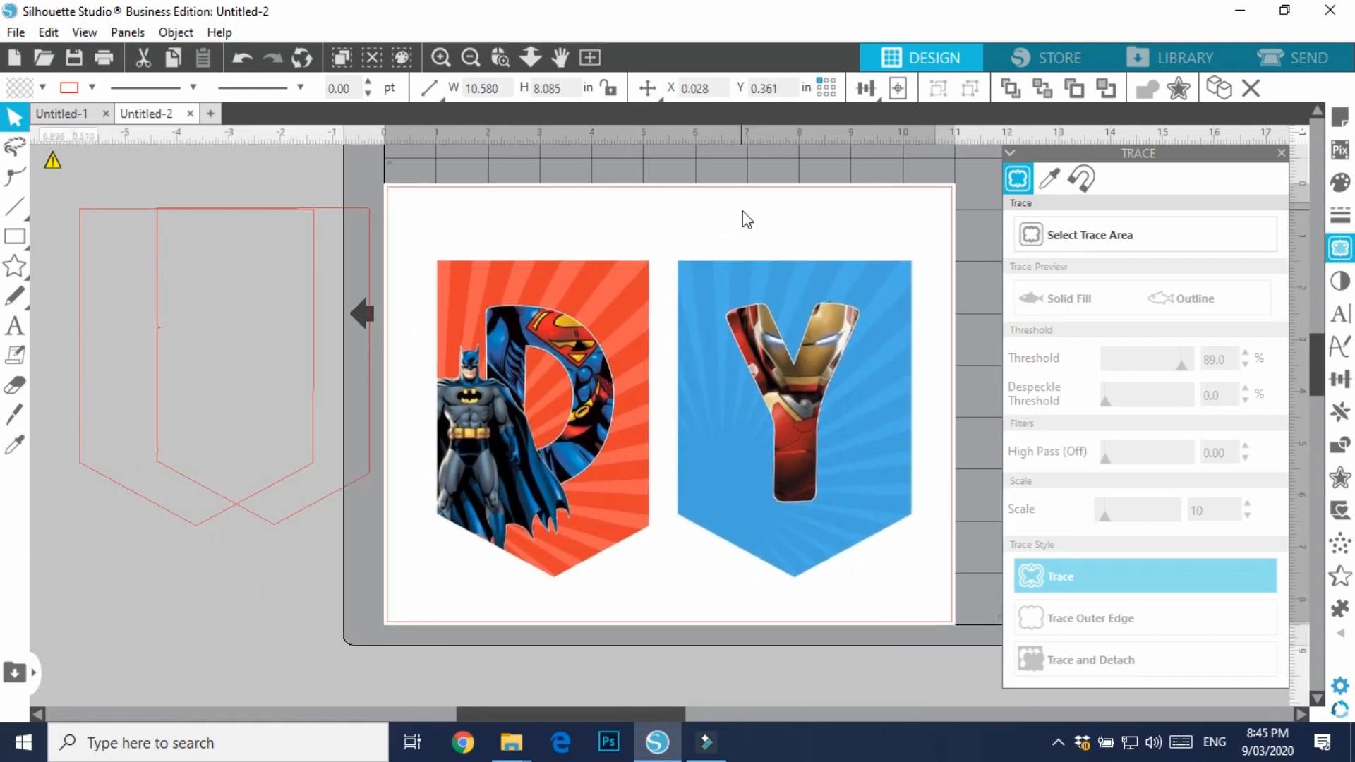
left_click(266, 357)
left_click_drag(196, 526, 794, 575)
left_click(796, 581)
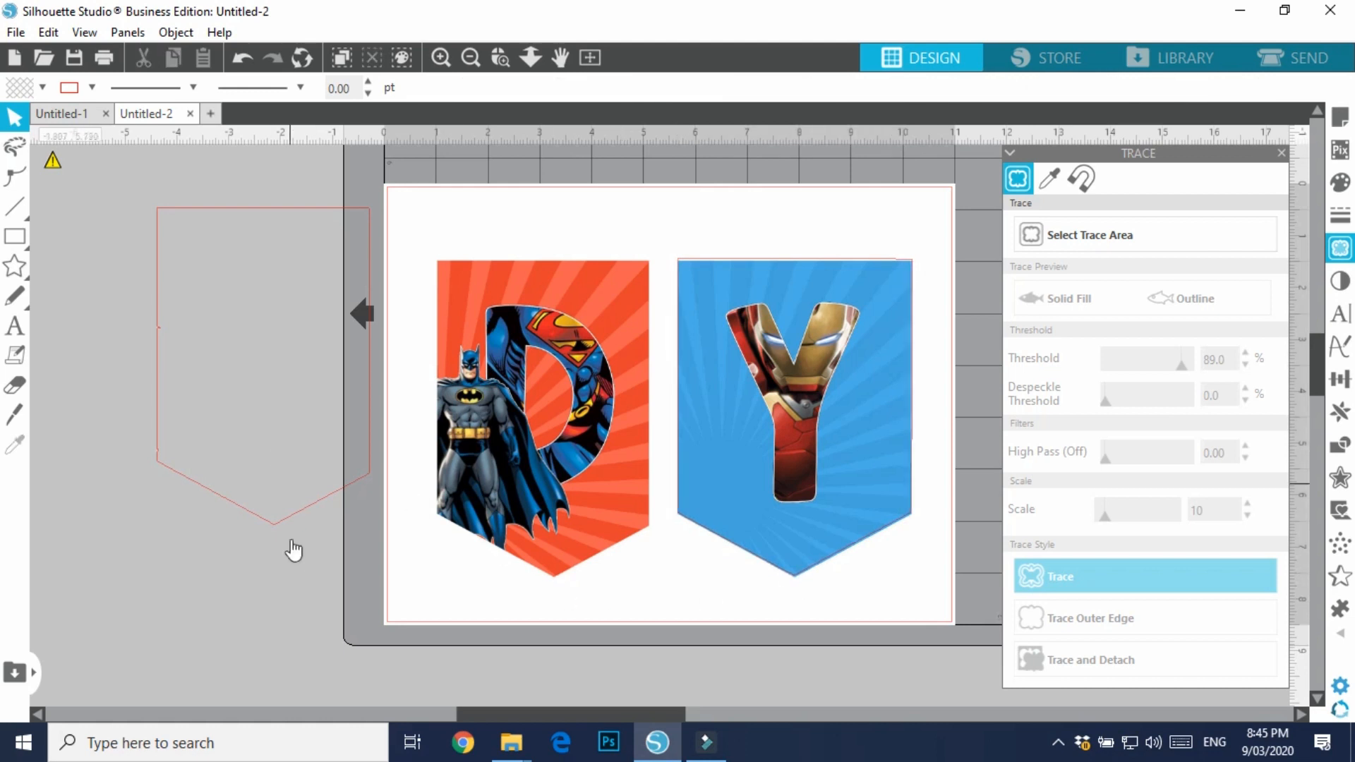
left_click(313, 504)
left_click_drag(313, 504, 595, 559)
left_click(595, 560)
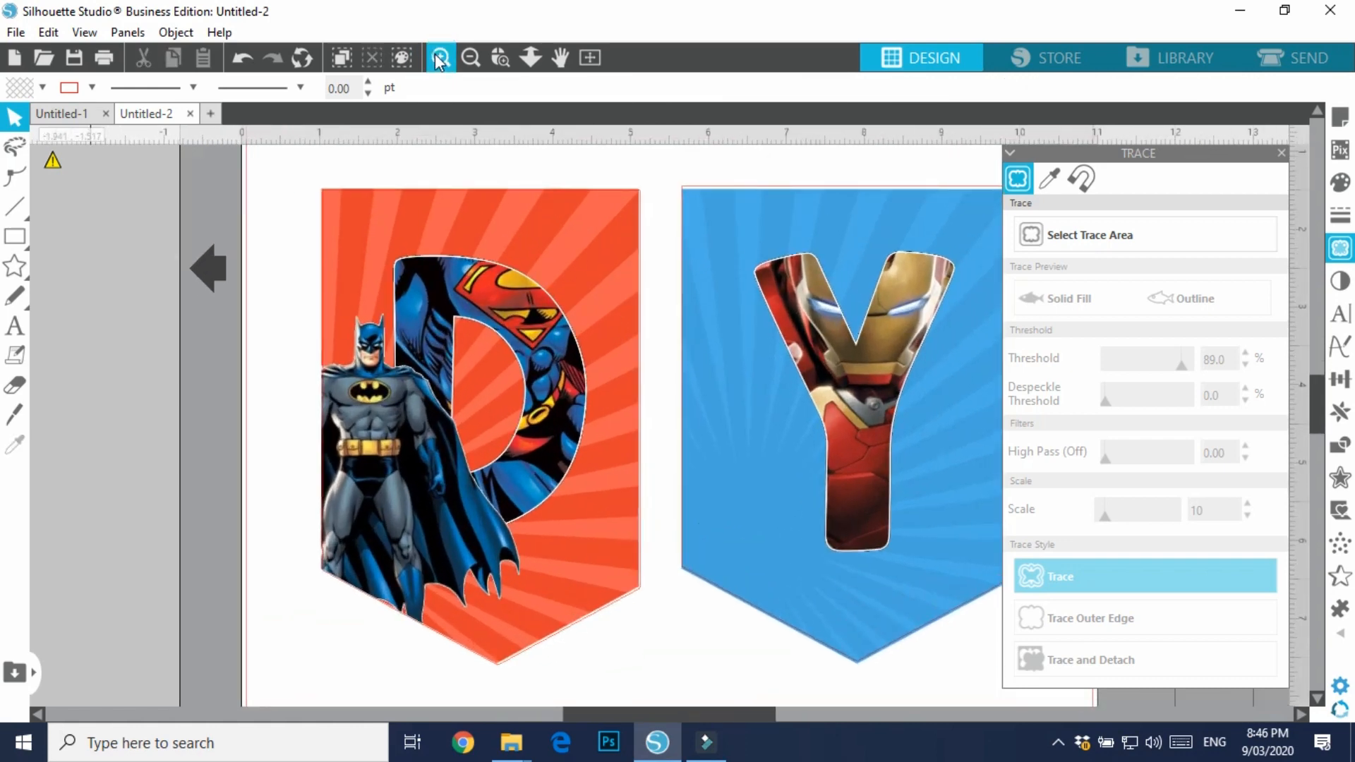
Nudge the red flag's cut outline sideways to X 1.018 in so it lines up with the artwork
left_click(436, 56)
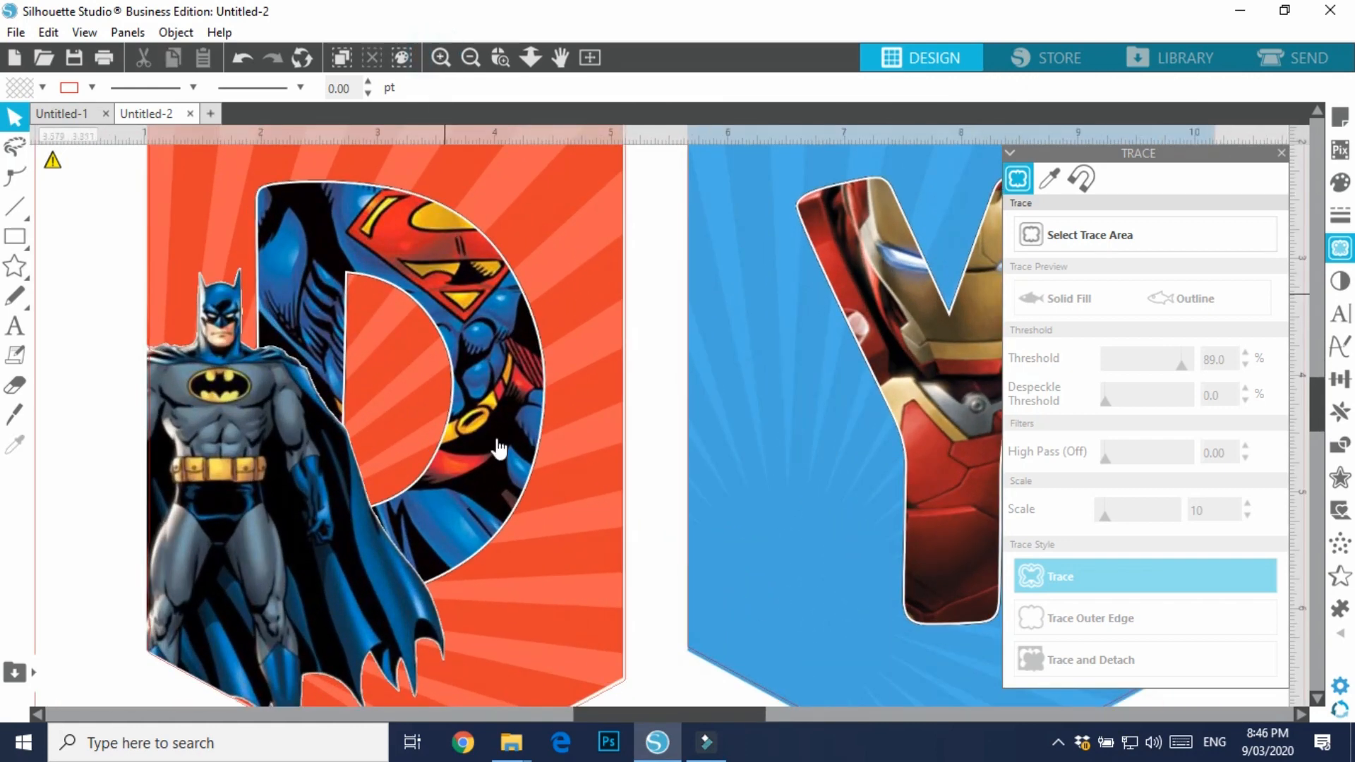
left_click(629, 429)
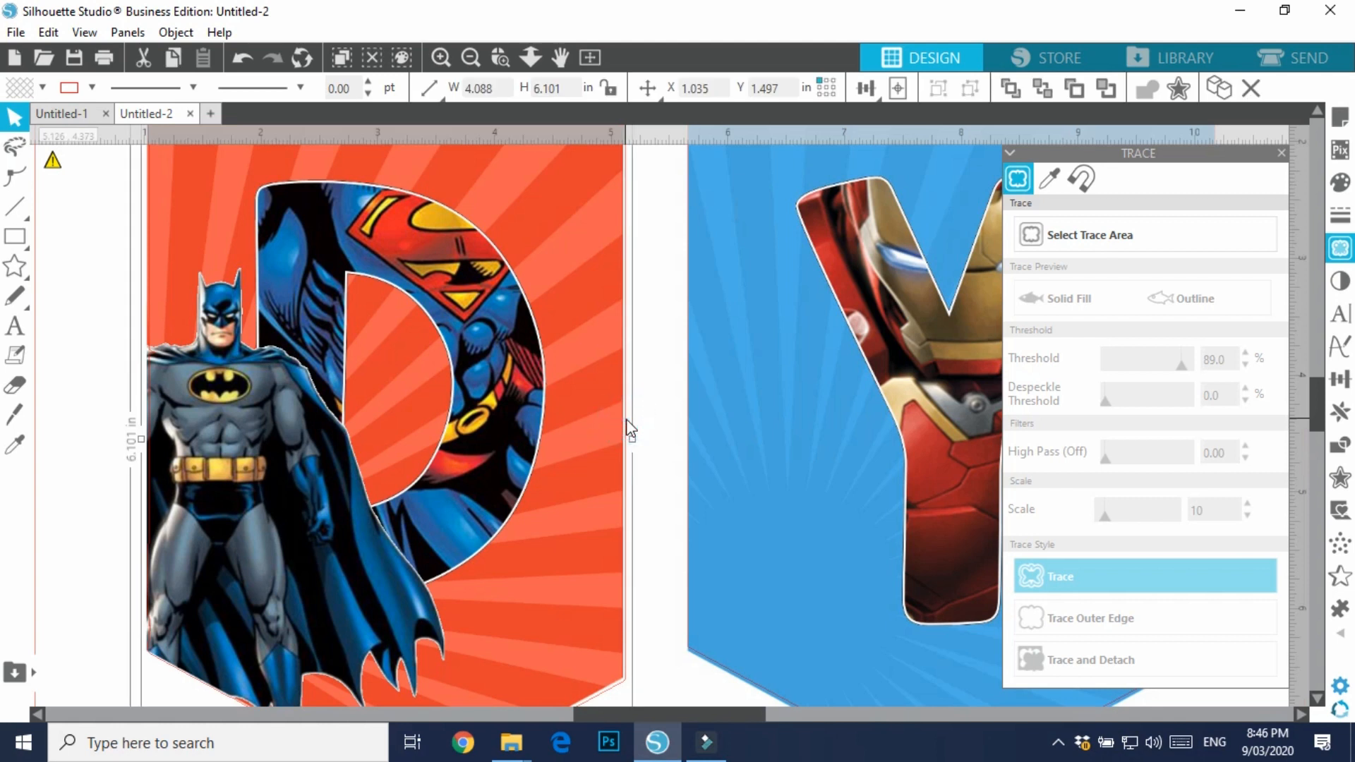
key("Left")
key("Left")
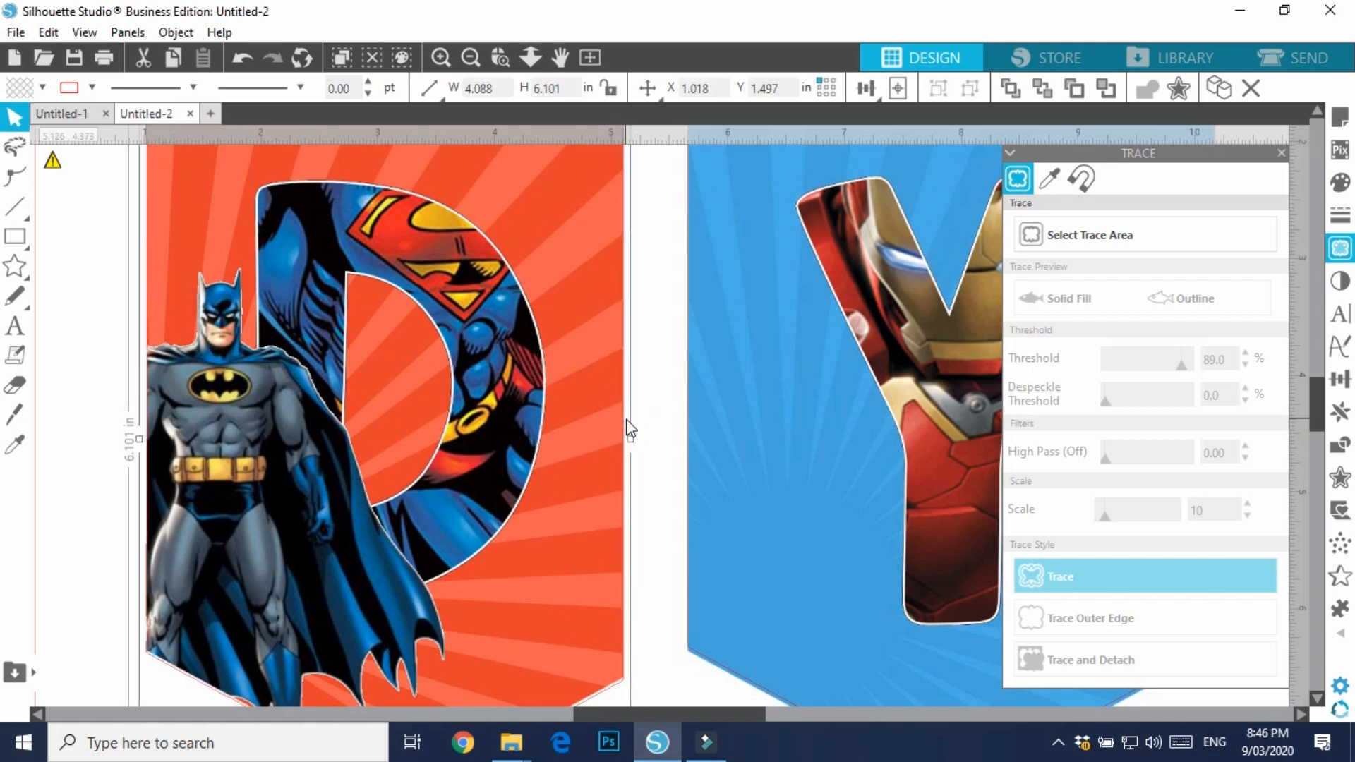
Nudge the blue flag's cut outline vertically against the artwork edge, and undo the last nudge
left_click(717, 673)
key("Down")
key("Down")
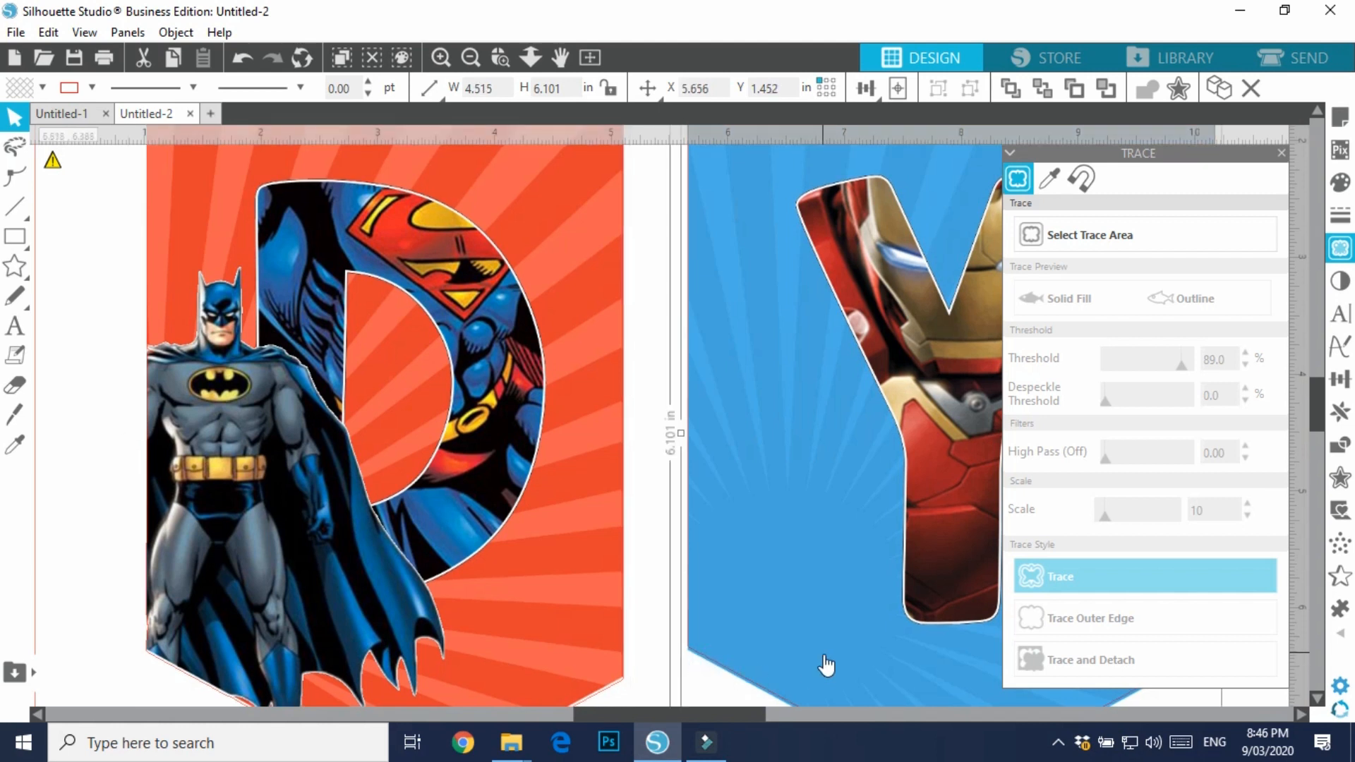
key("Up")
key("Up")
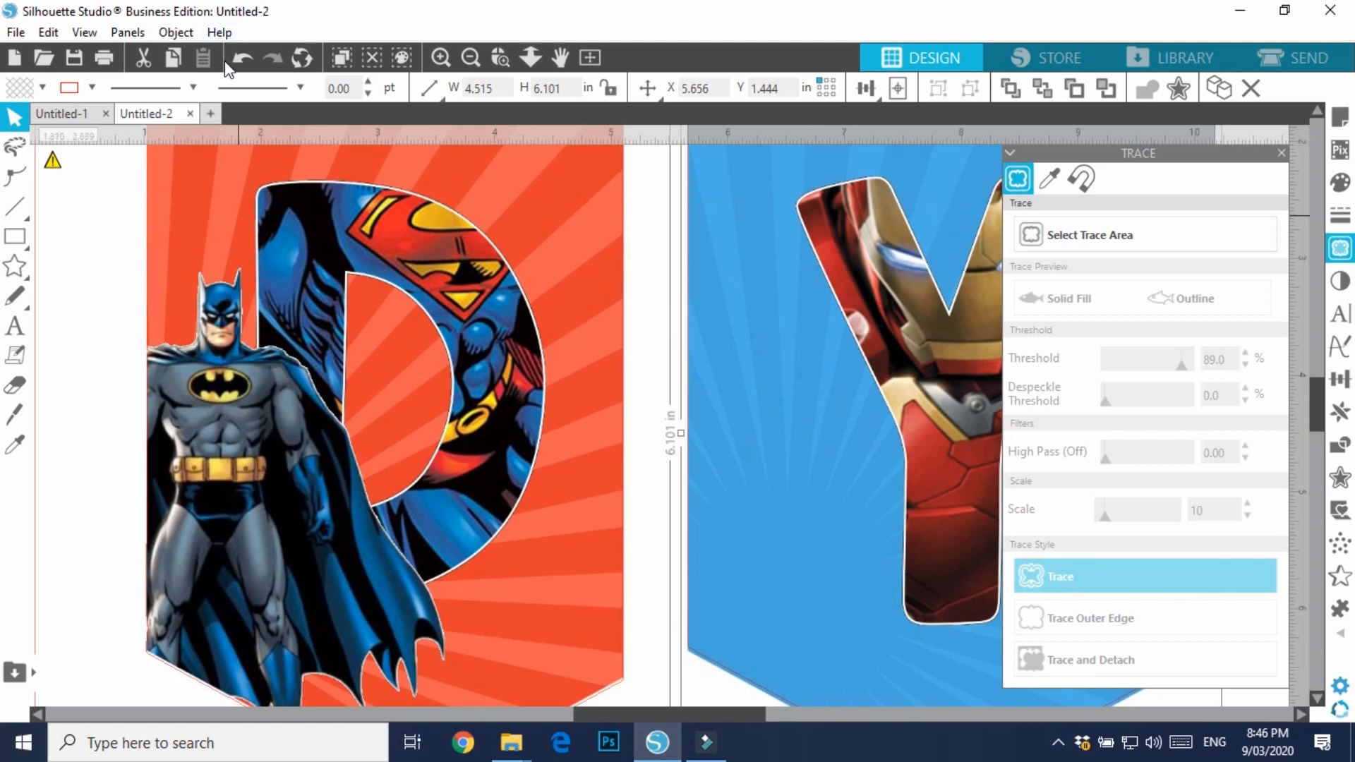
left_click(242, 65)
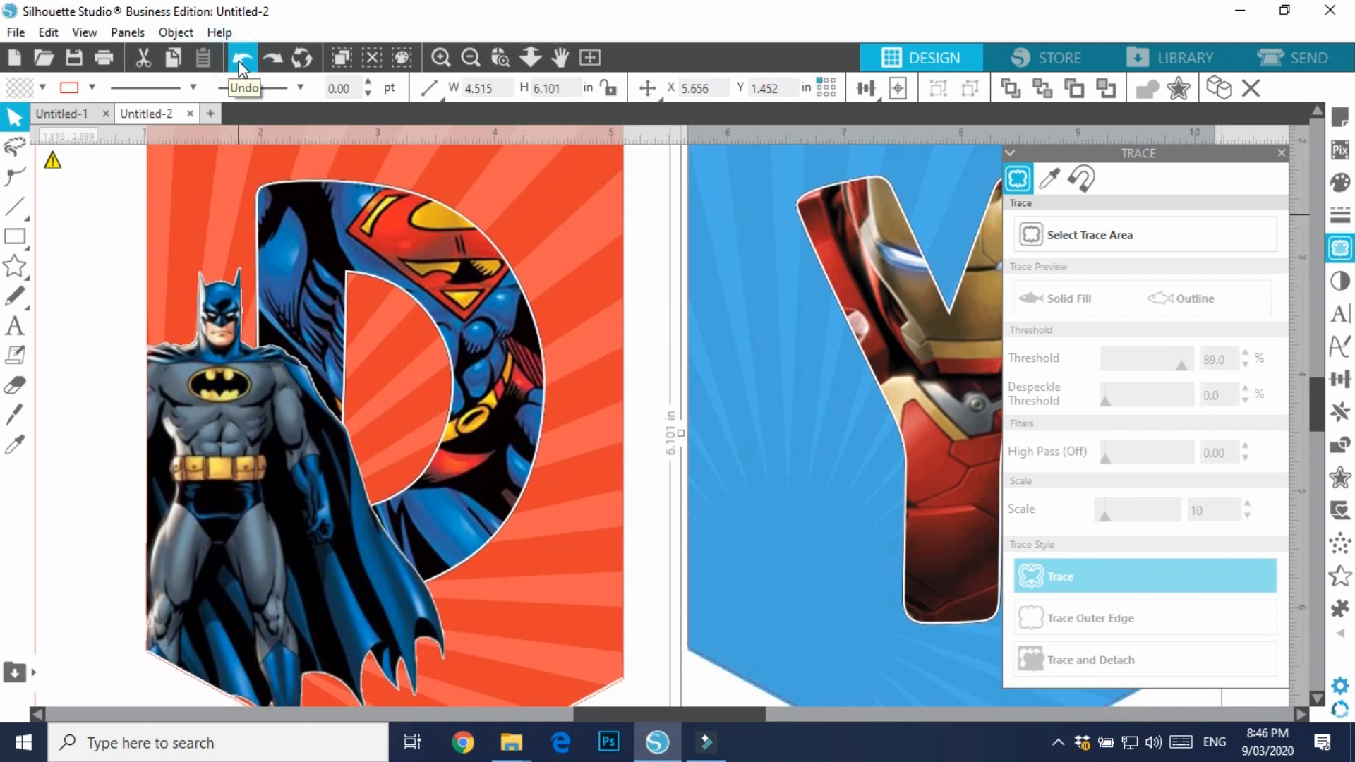
Nudge the flag image vertically beneath the cut outlines to Y 0.378 in
left_click(614, 683)
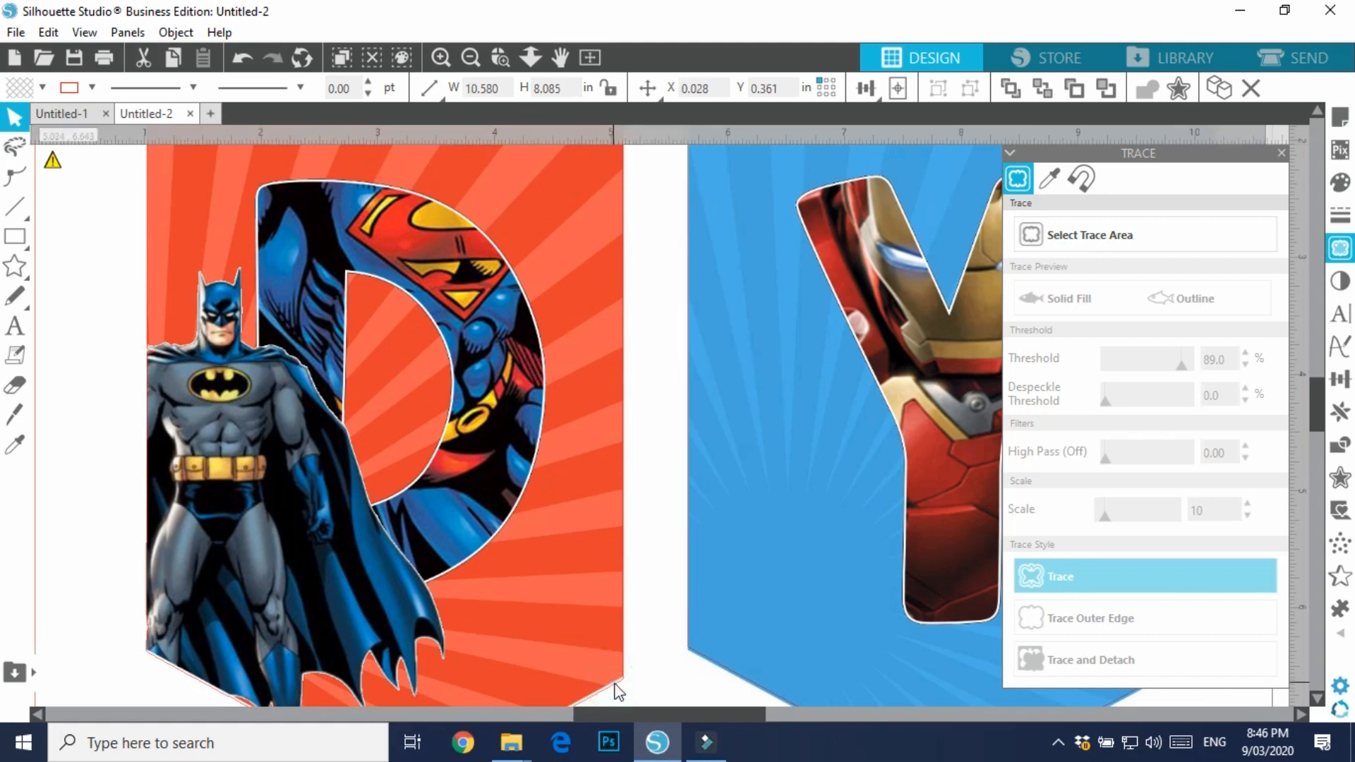
key("Up")
key("Up")
key("Up")
key("Up")
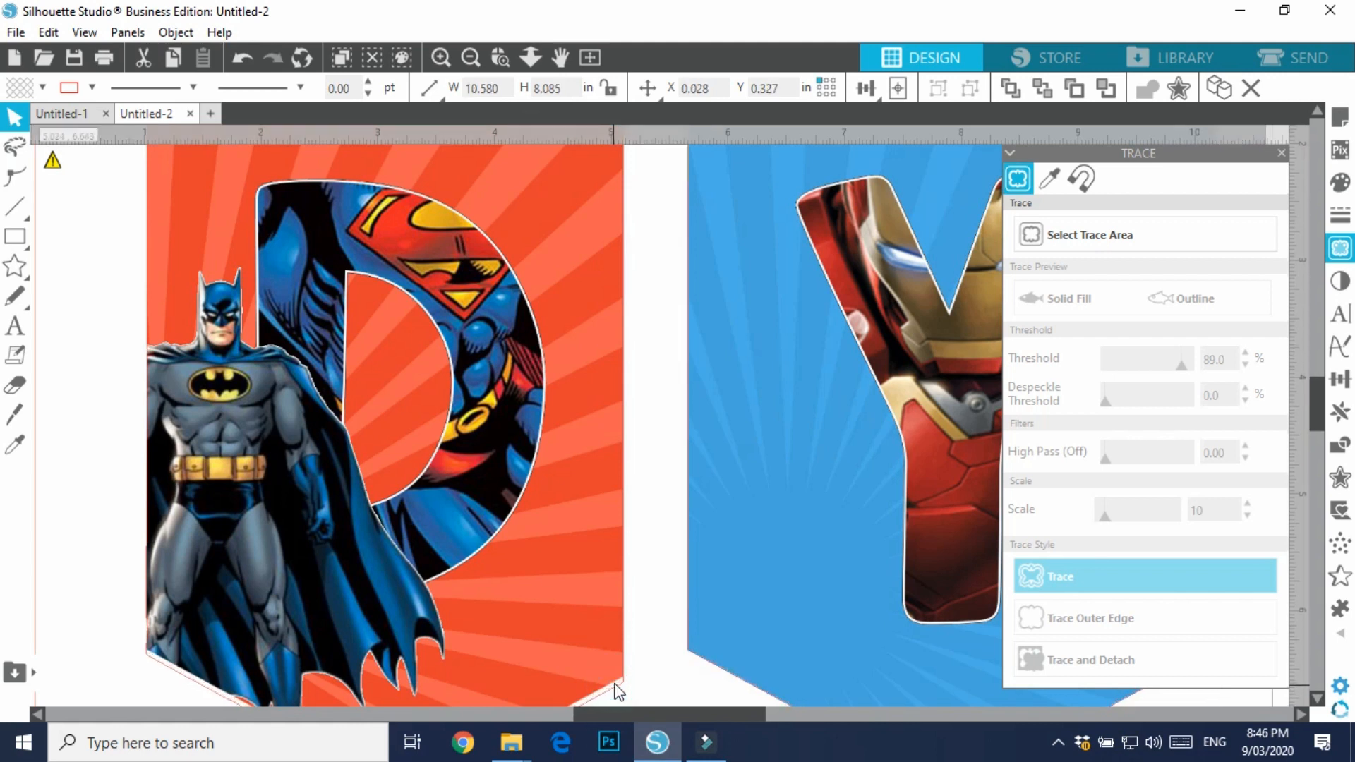
key("Down")
key("Down")
key("Down")
key("Down")
key("Down")
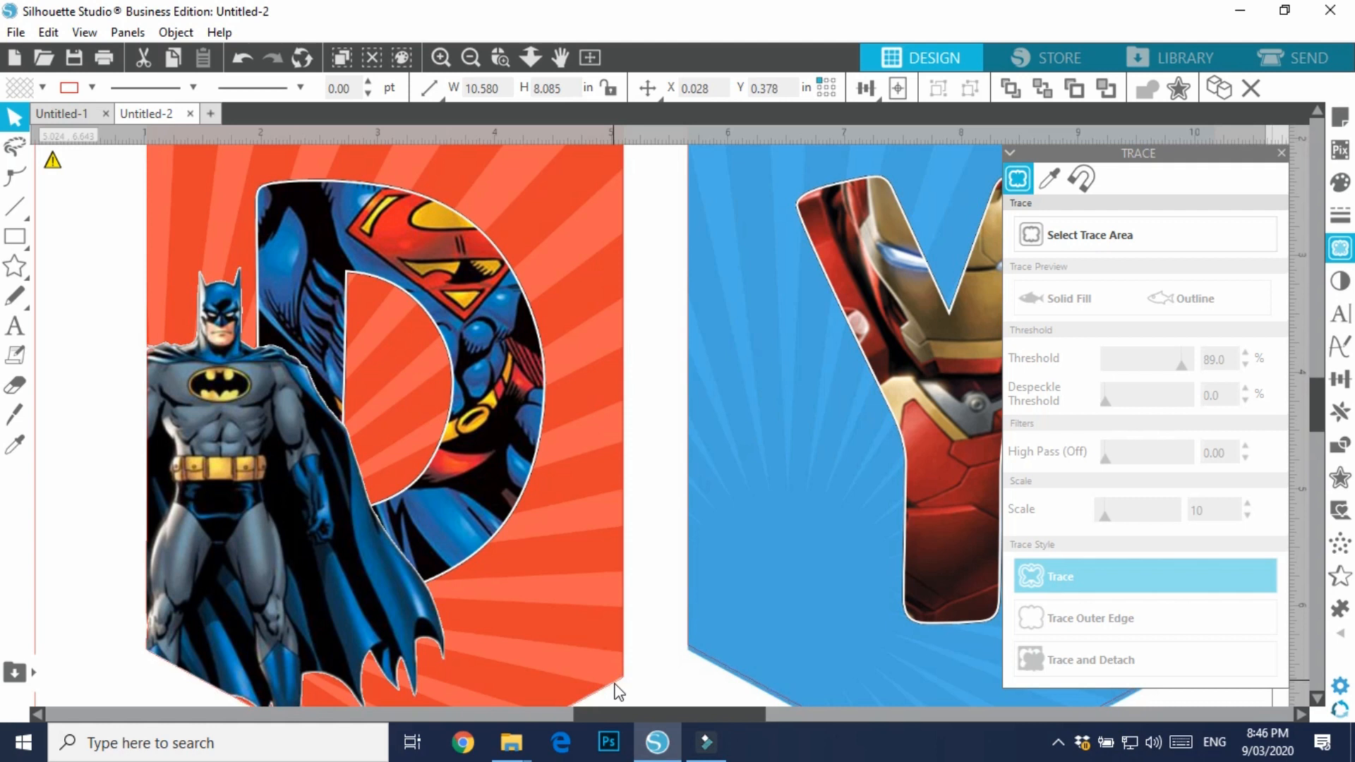
Nudge the blue flag's cut outline down to Y 1.486 in and deselect it
left_click(737, 679)
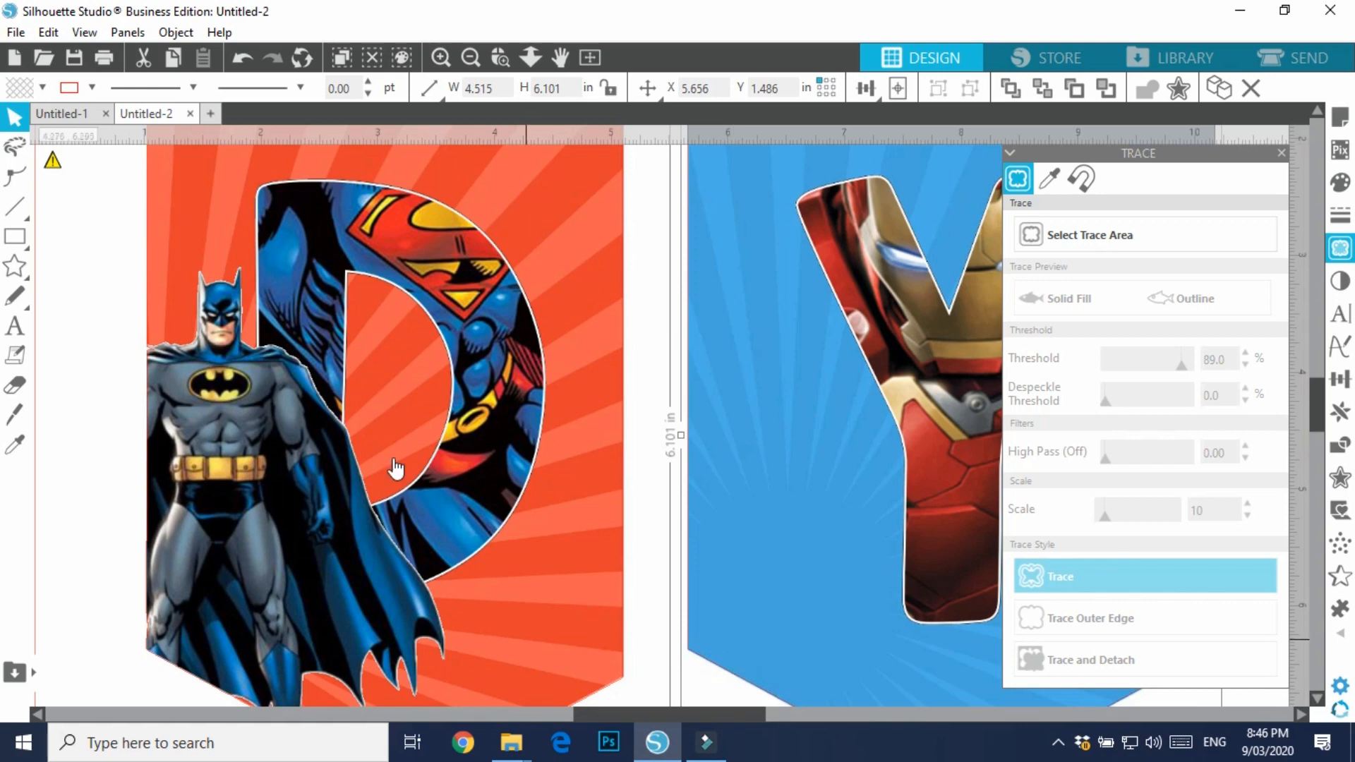
left_click(471, 57)
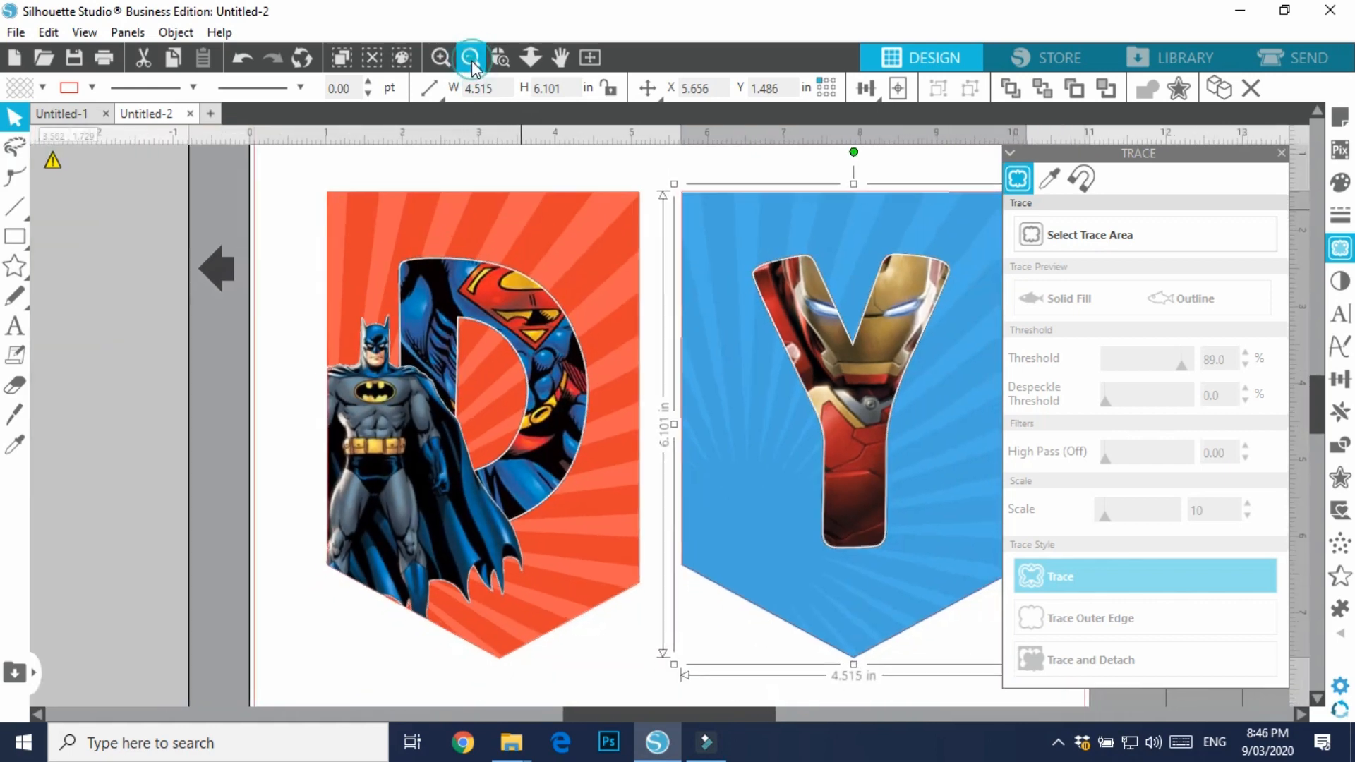
left_click(471, 57)
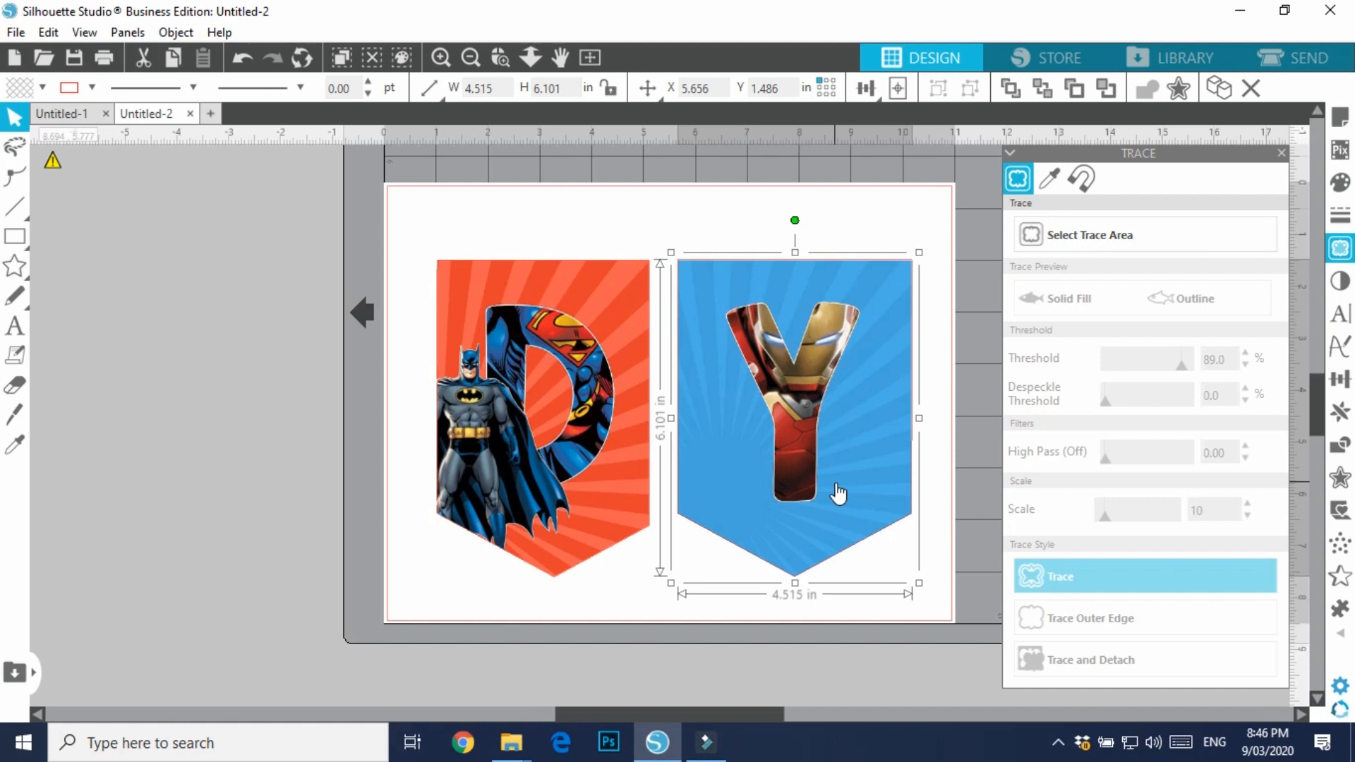
left_click(197, 417)
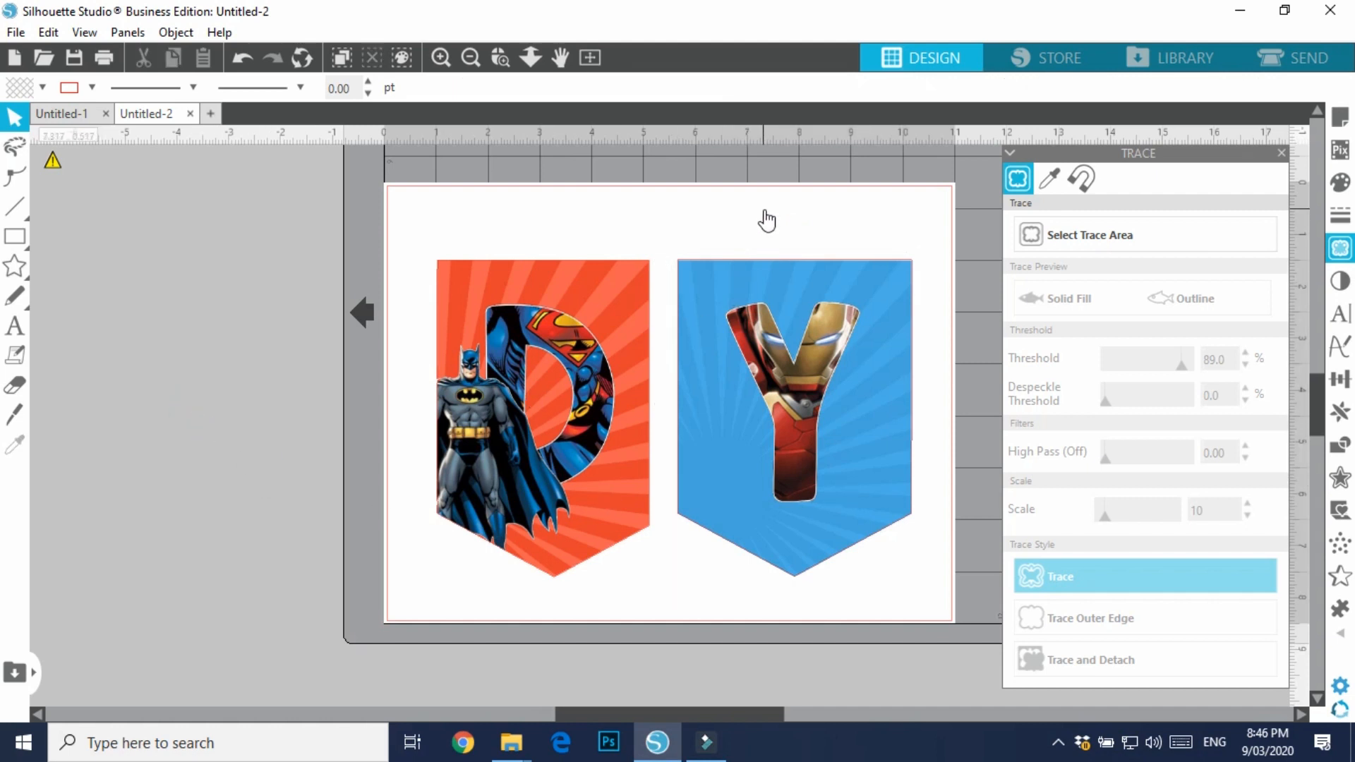
Crop the flag image to the red and blue flags' cut outlines, and deselect the result
left_click_drag(381, 163, 964, 621)
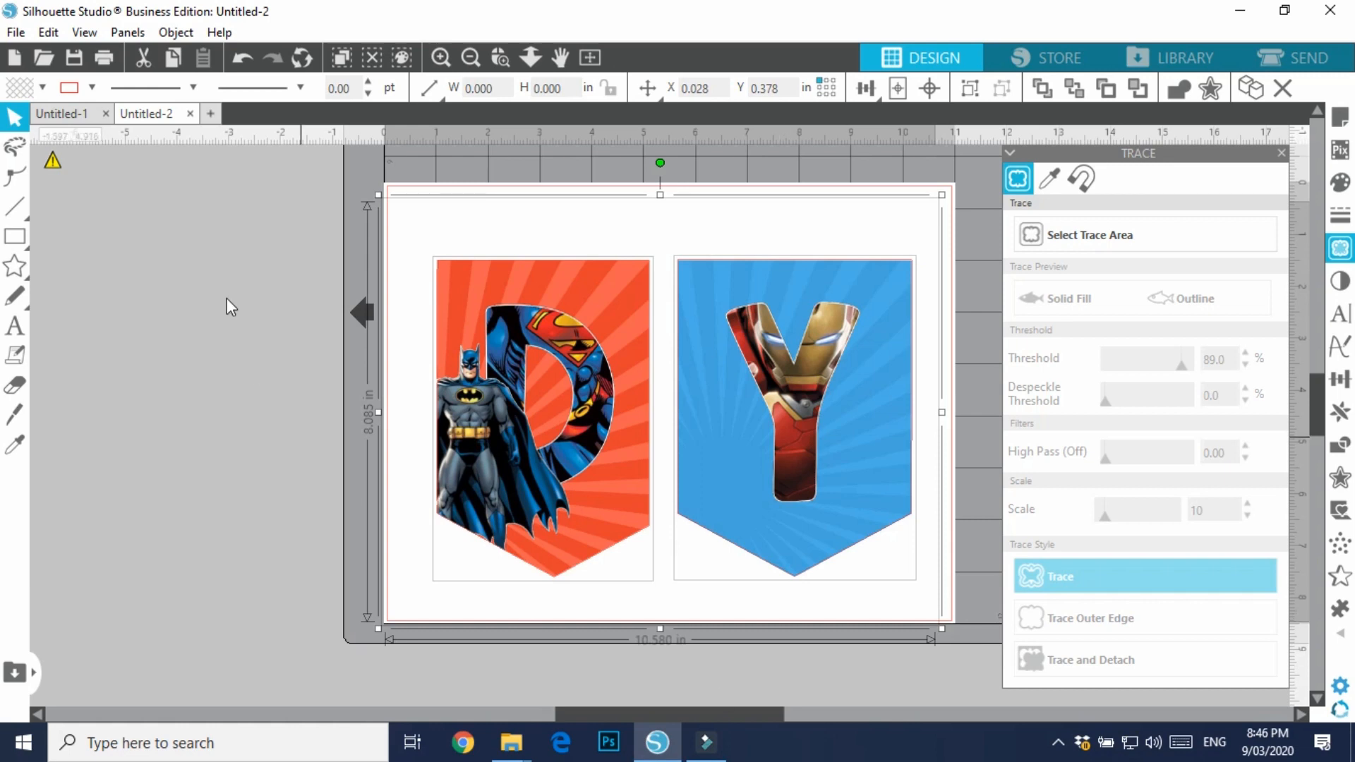
left_click(175, 32)
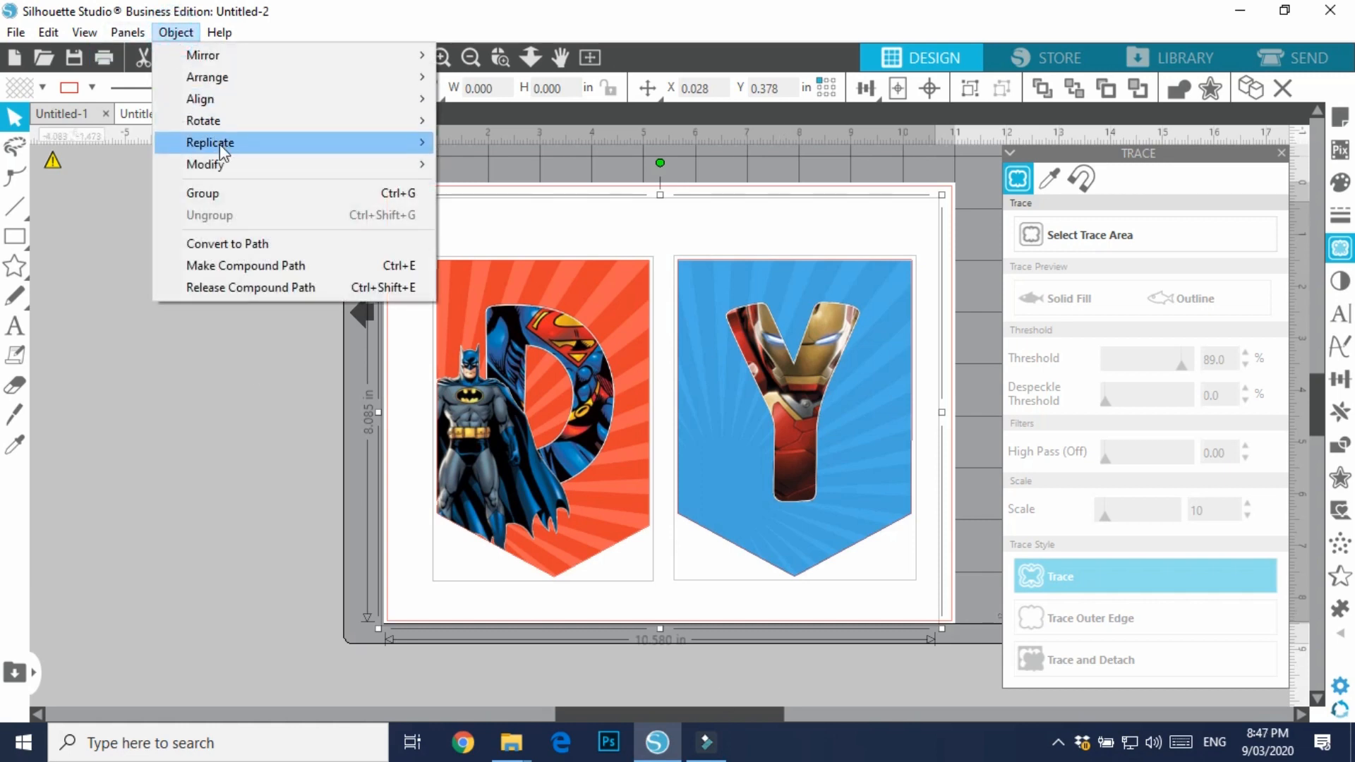
mouse_move(212, 164)
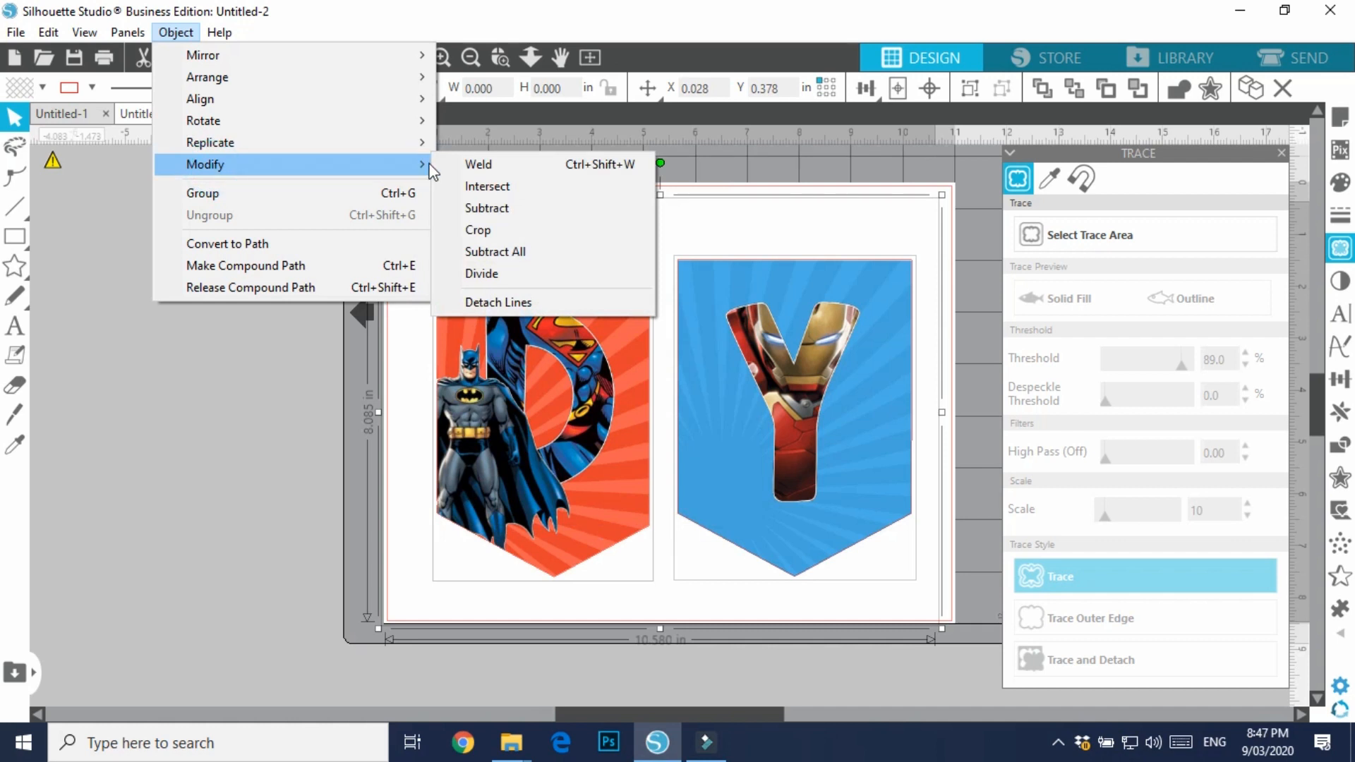
left_click(494, 230)
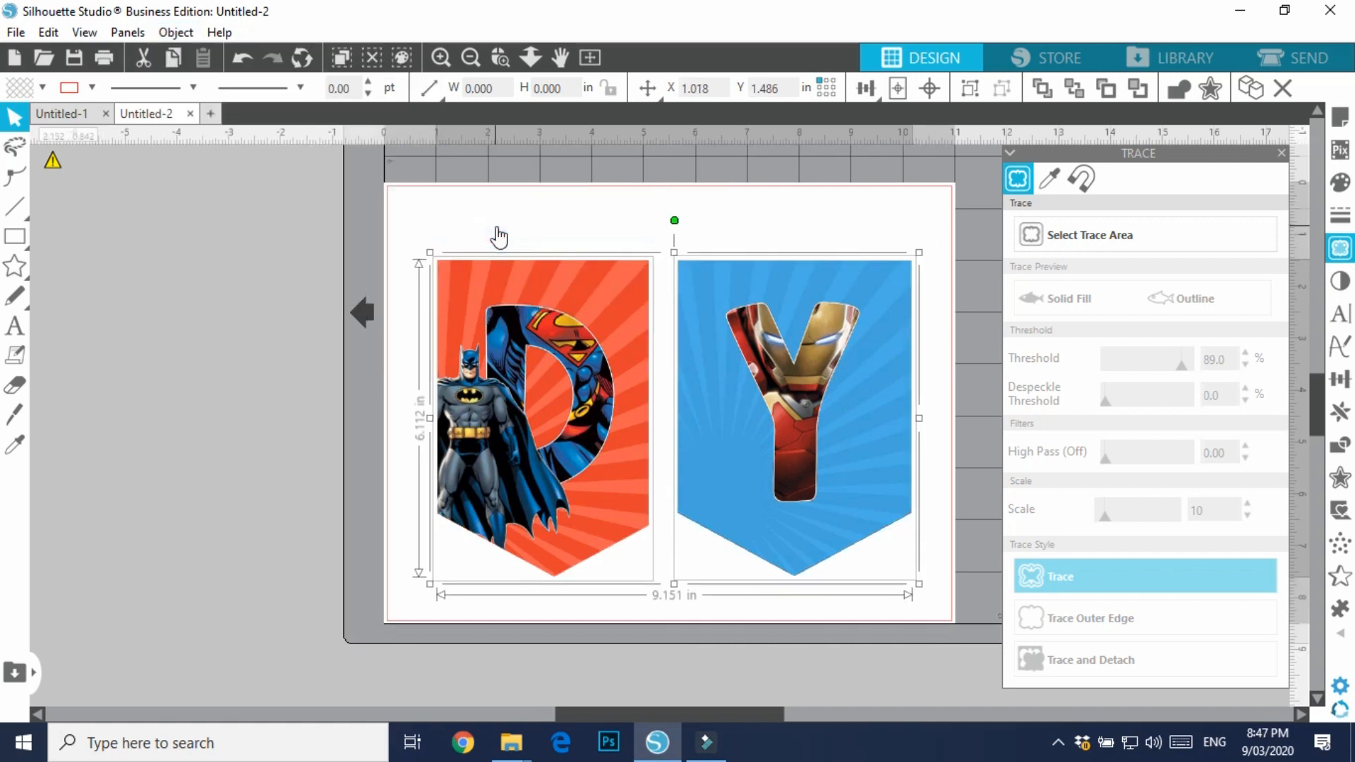
left_click(269, 303)
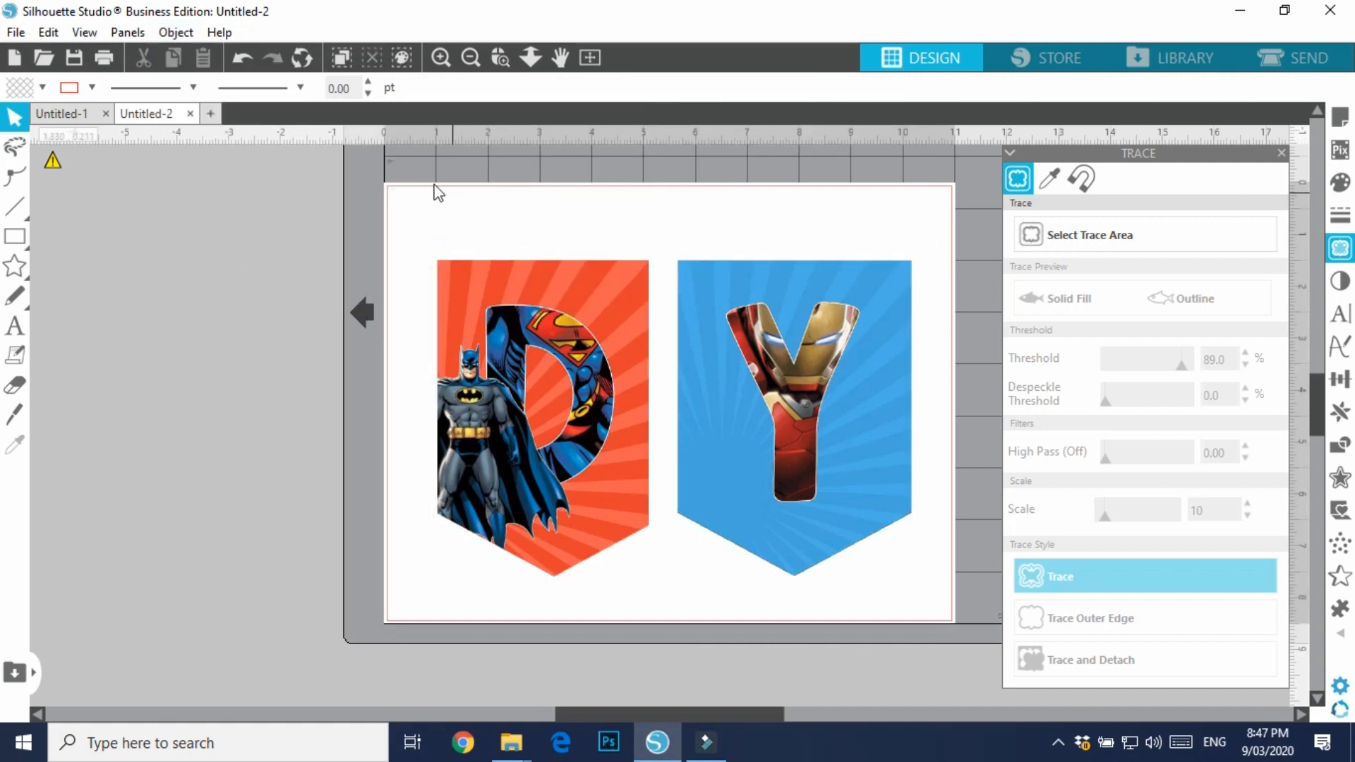
Select both cropped flags, move them off the page, and place them back on it at X 1.209 in, Y 1.276 in
left_click_drag(410, 219, 921, 600)
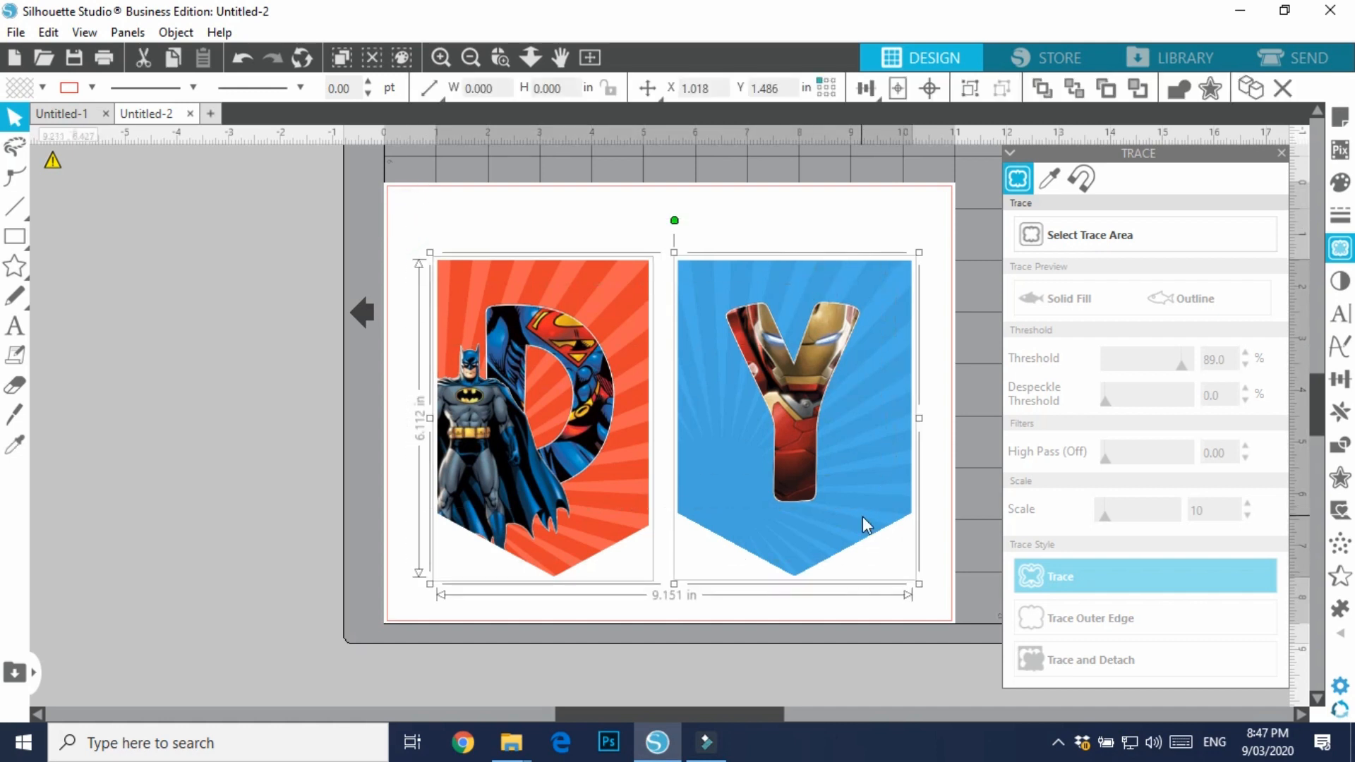
left_click_drag(822, 507, 348, 520)
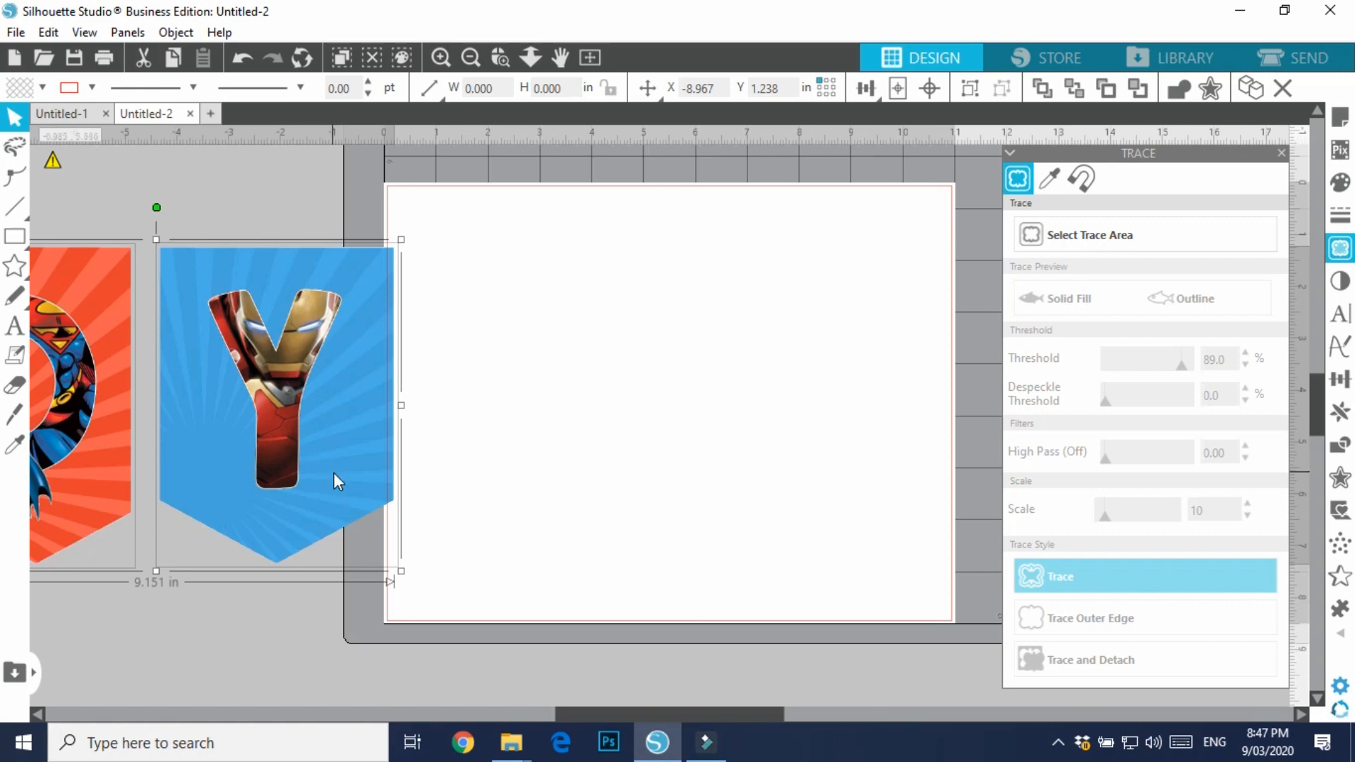
left_click_drag(336, 478, 863, 474)
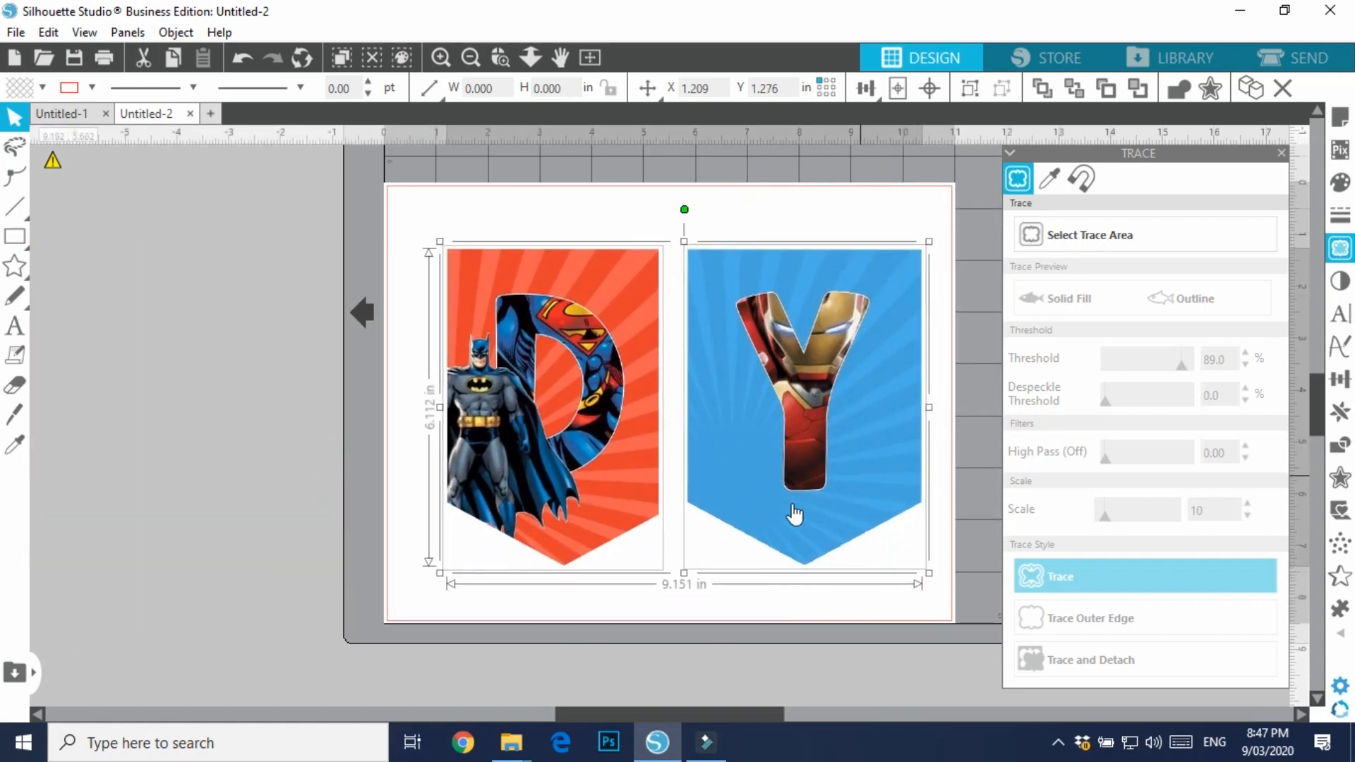
Set both flags to Cut Edge in the send settings, and return to the design view
left_click(1316, 68)
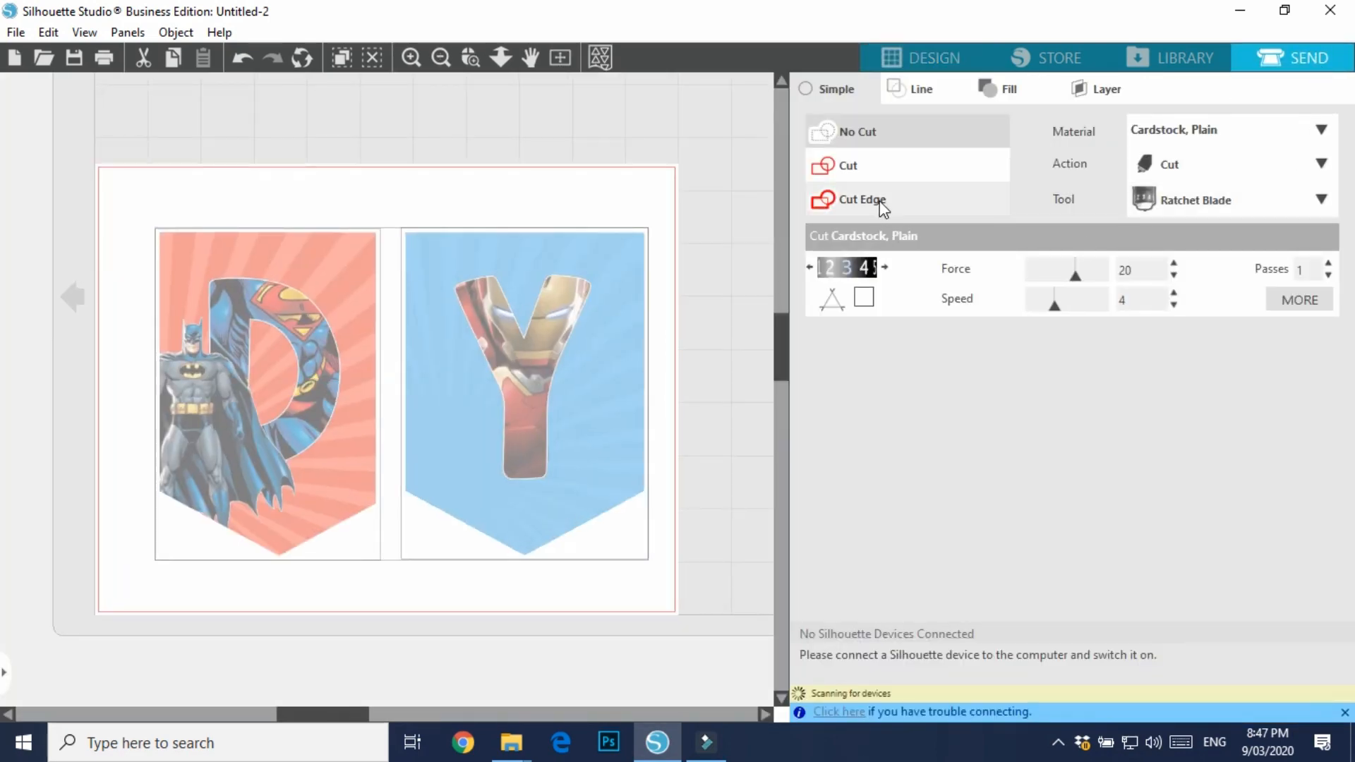
left_click(878, 200)
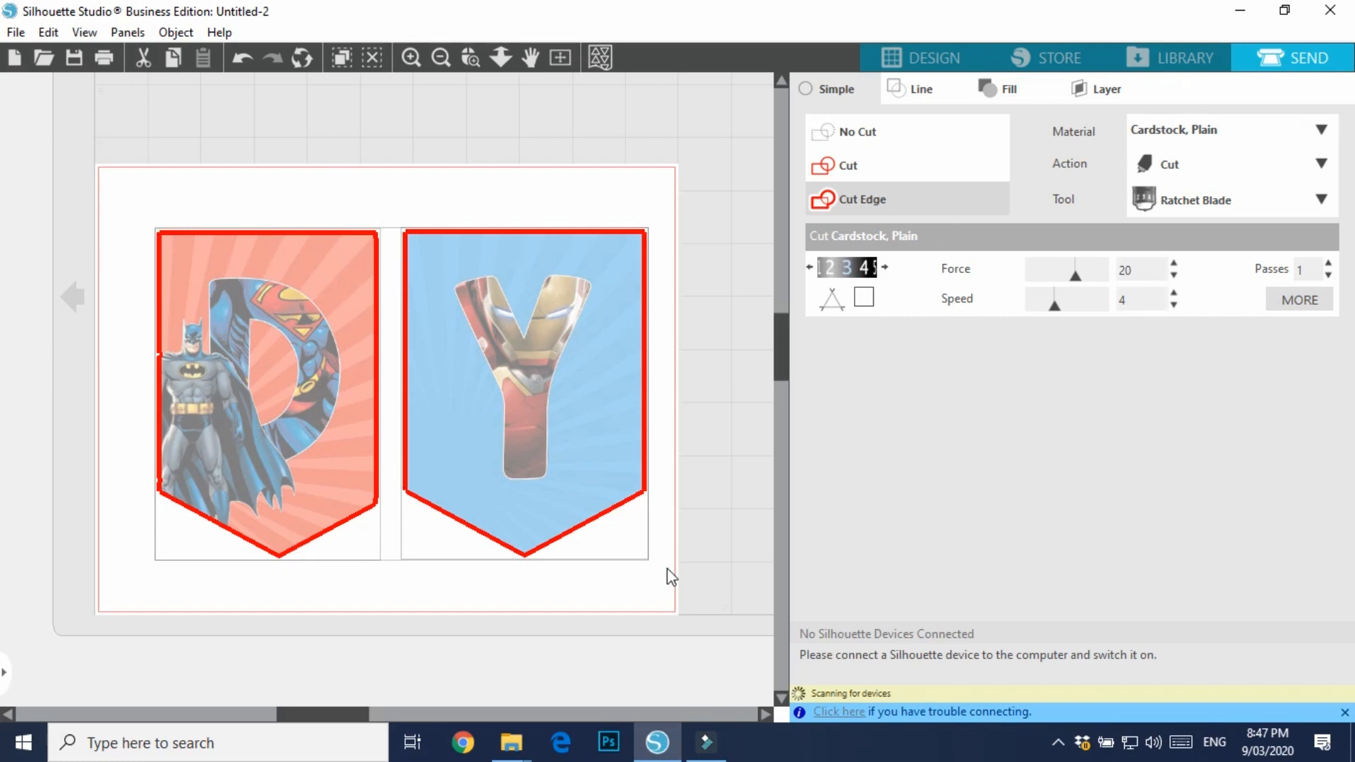
left_click(913, 69)
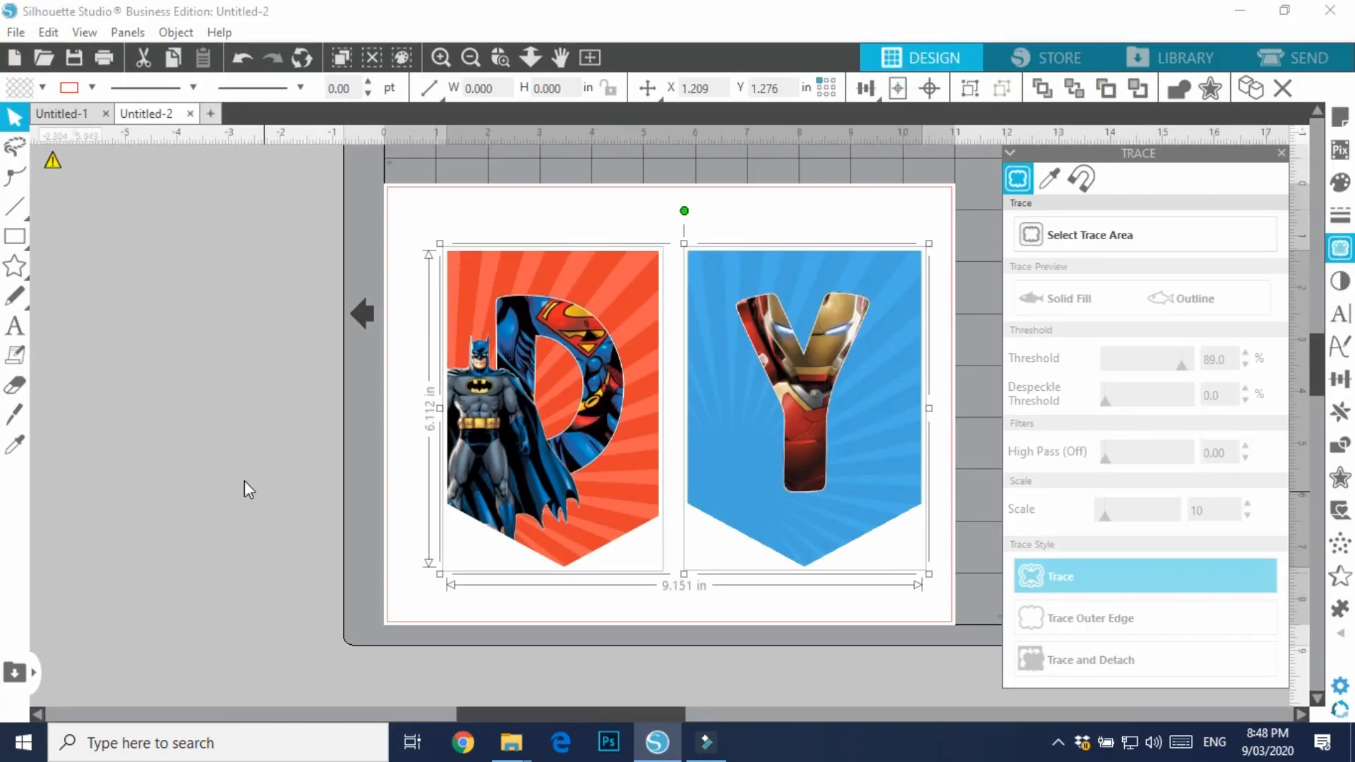
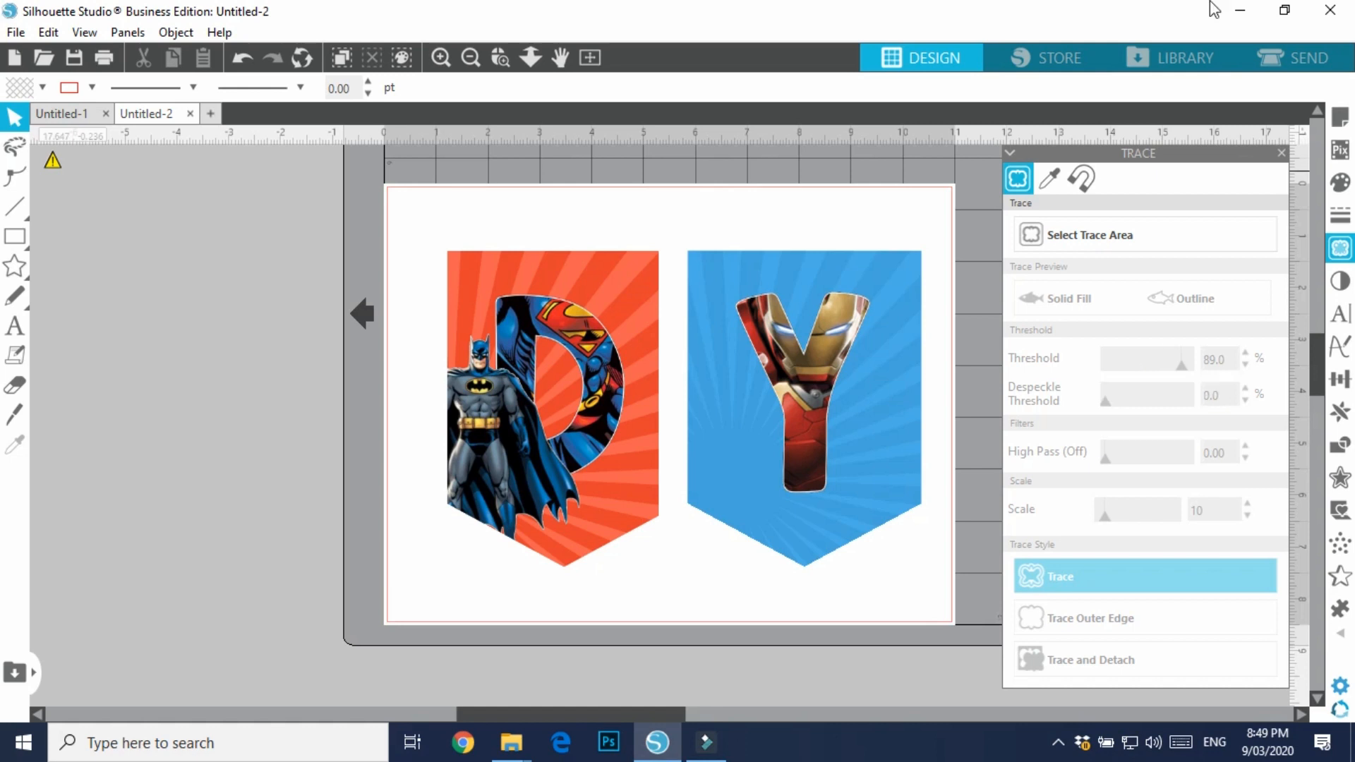
Activate the straight Line tool and set its line style to short dashes
mouse_move(14, 209)
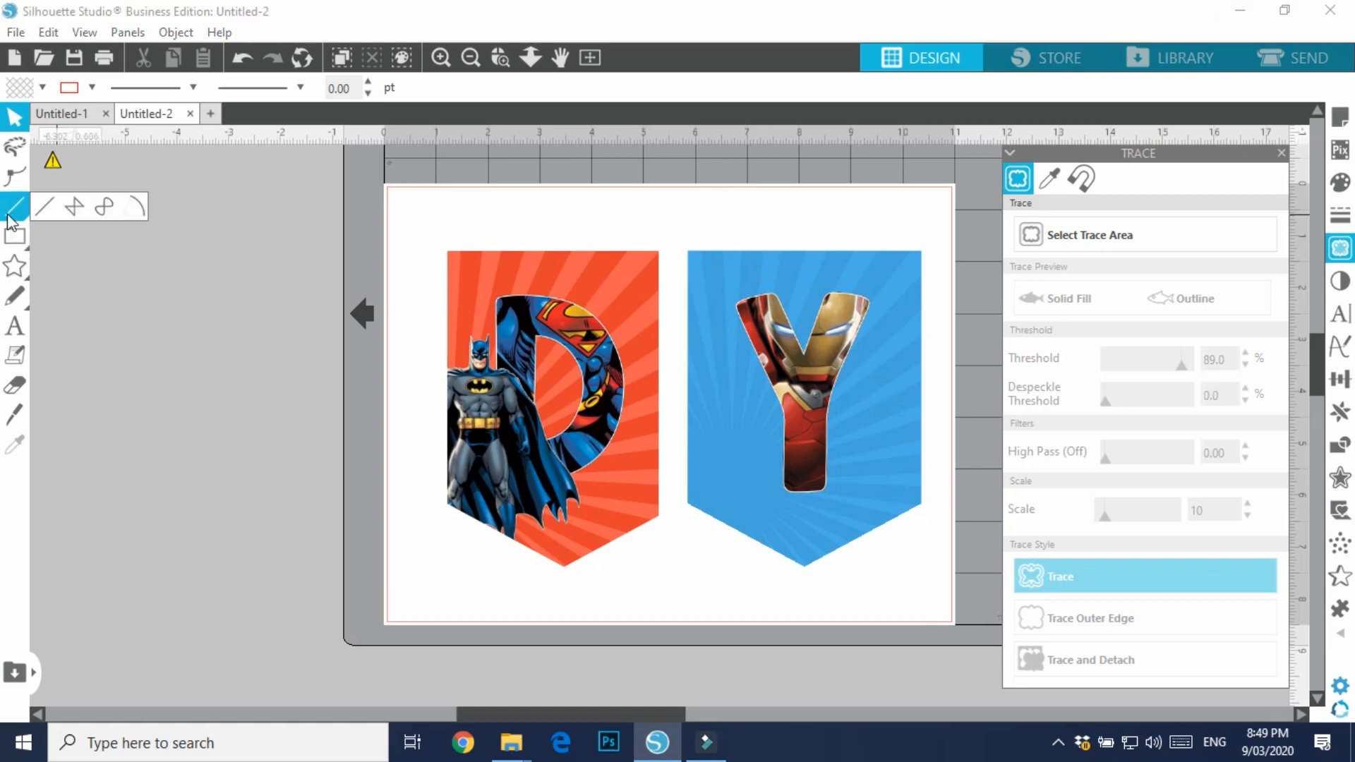
left_click(45, 209)
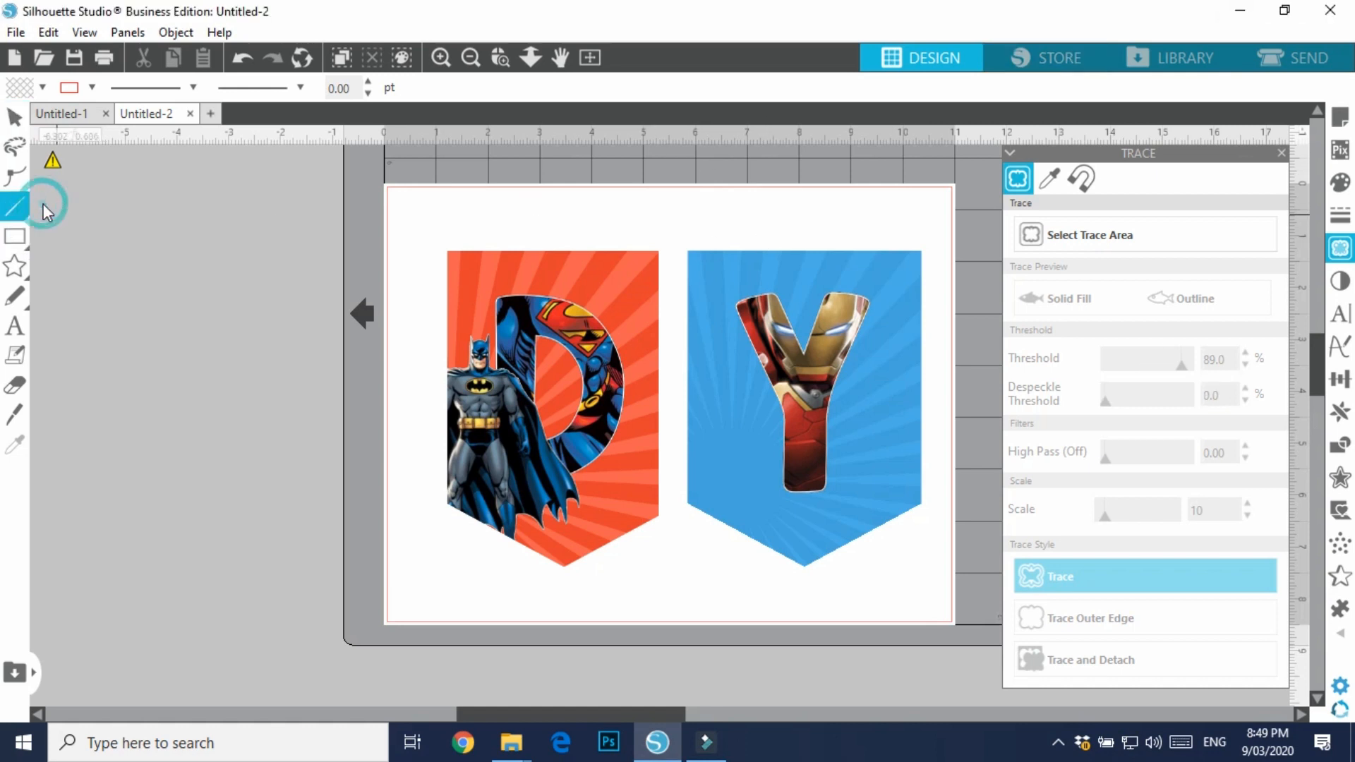
left_click(1340, 215)
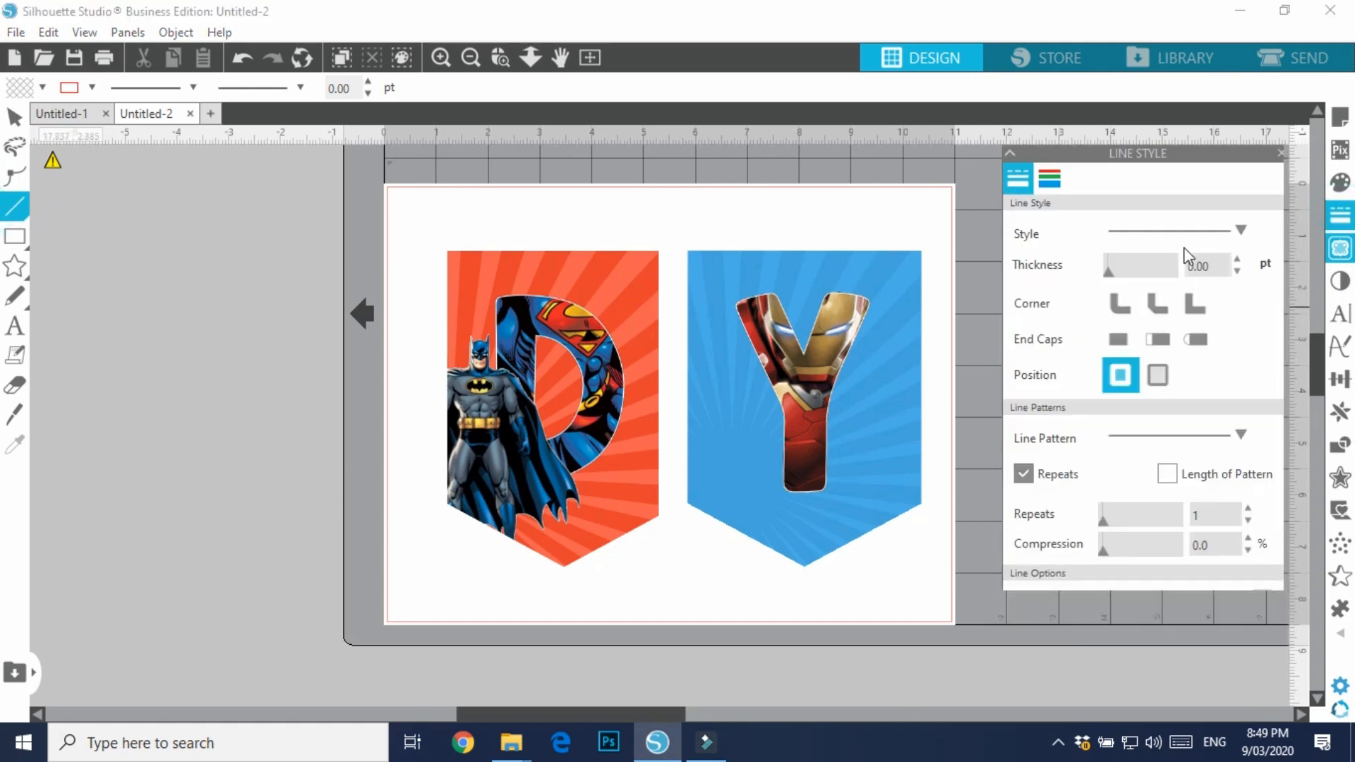
left_click(1233, 227)
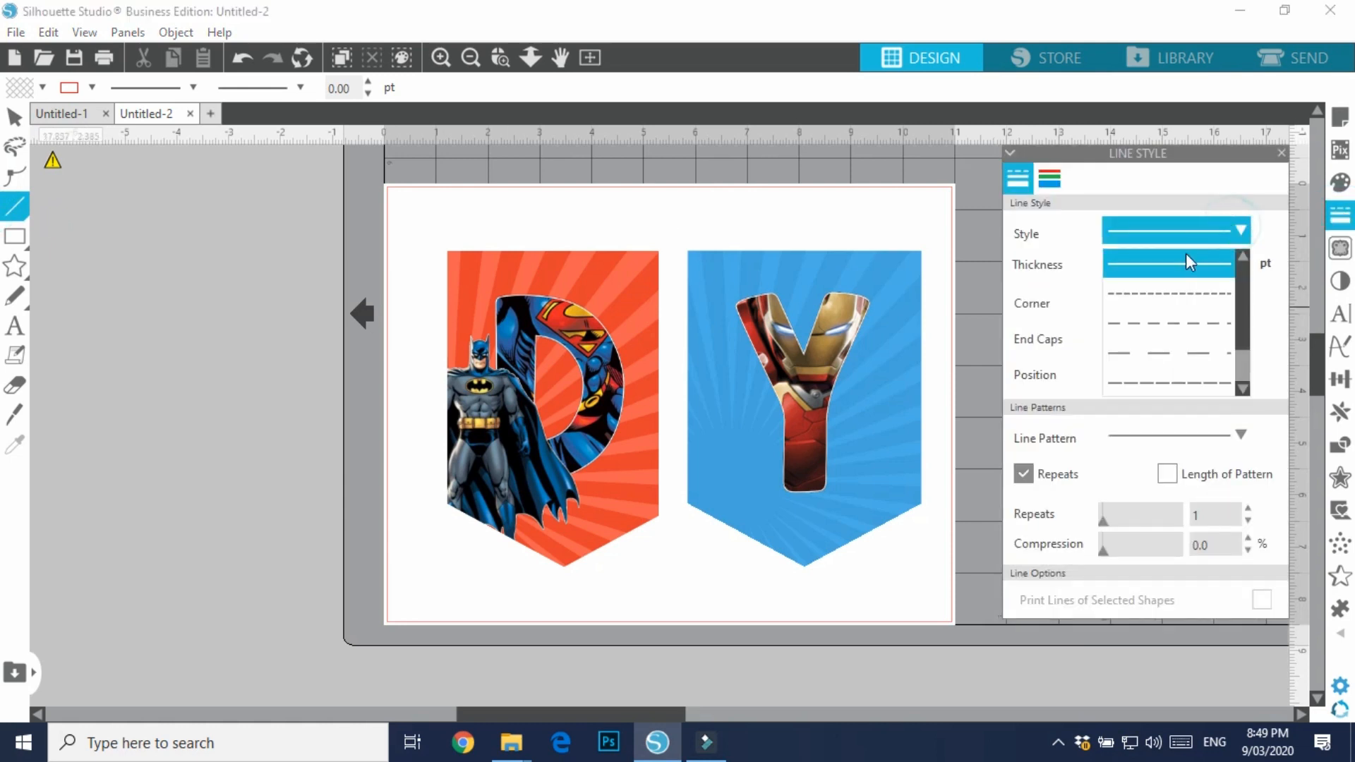
left_click(1168, 290)
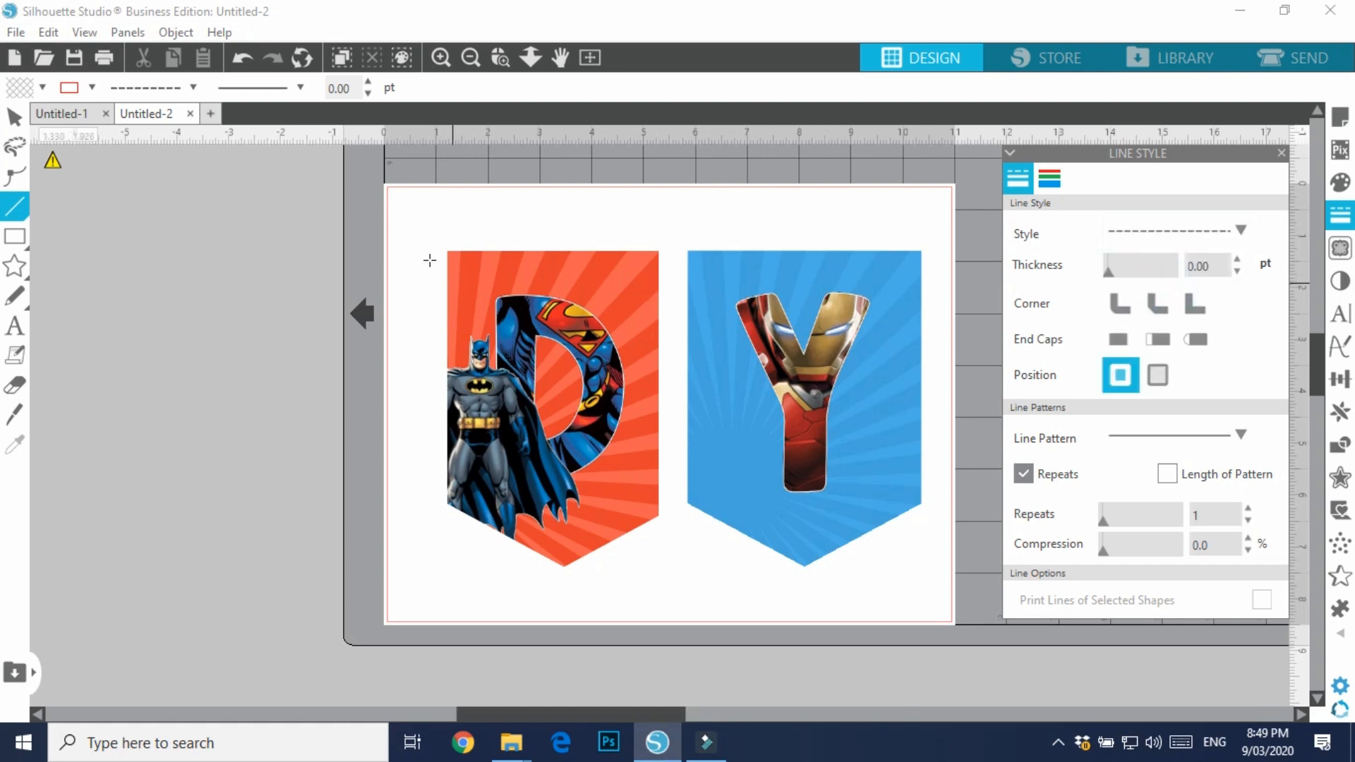
Draw a horizontal dashed line about 4.07 in long across the red flag above the letter D
left_click(444, 58)
left_click(447, 60)
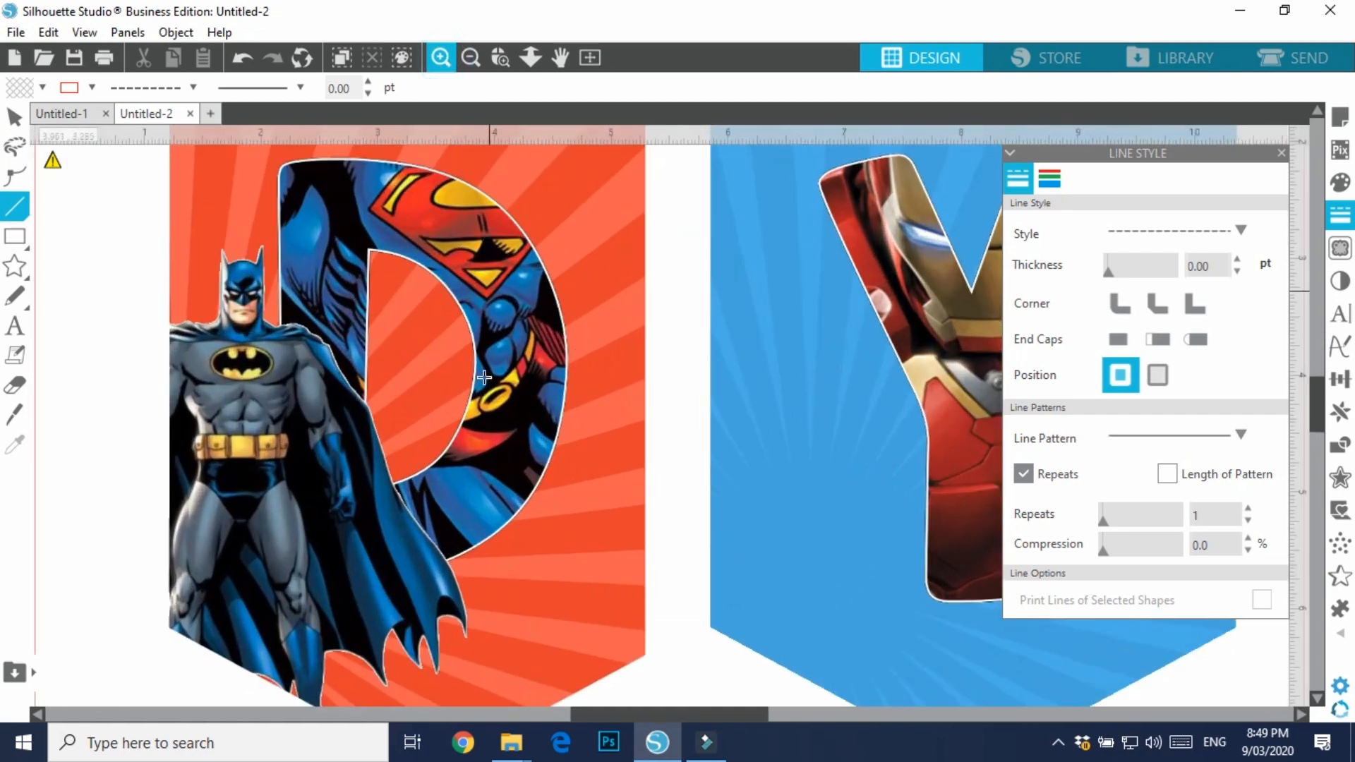
scroll(502, 451, "up", 5)
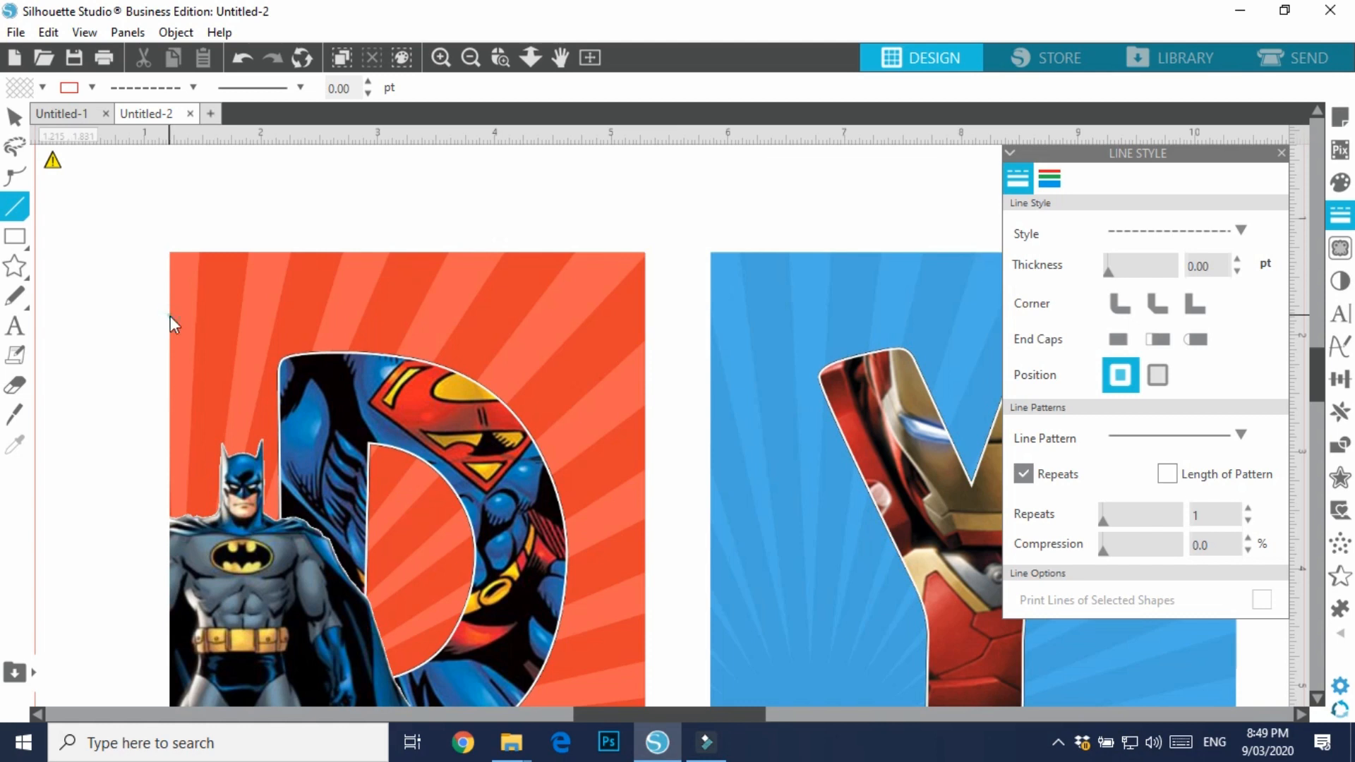
left_click_drag(170, 315, 646, 316)
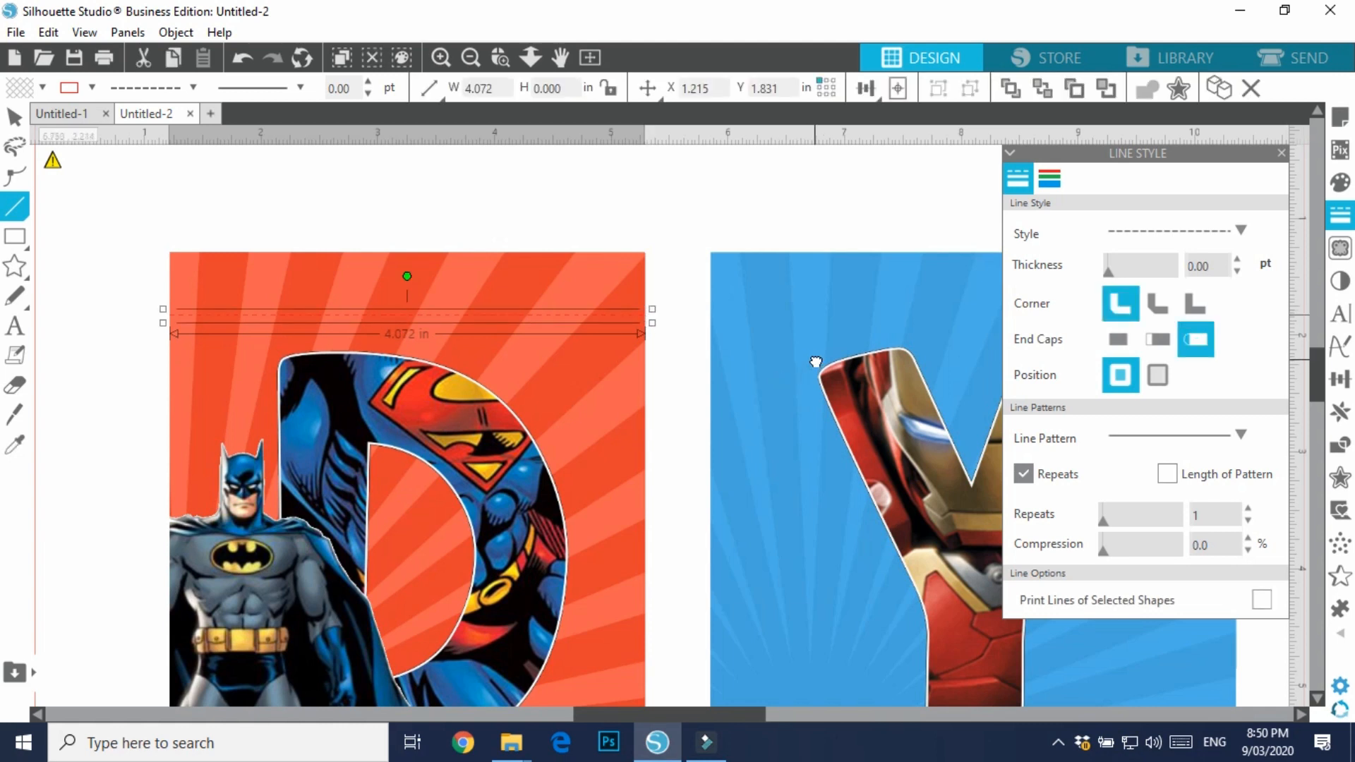
Draw a level dashed line about 4.5 in long across the blue flag above the Y, deselect it, and check the send view
left_click_drag(816, 363, 340, 338)
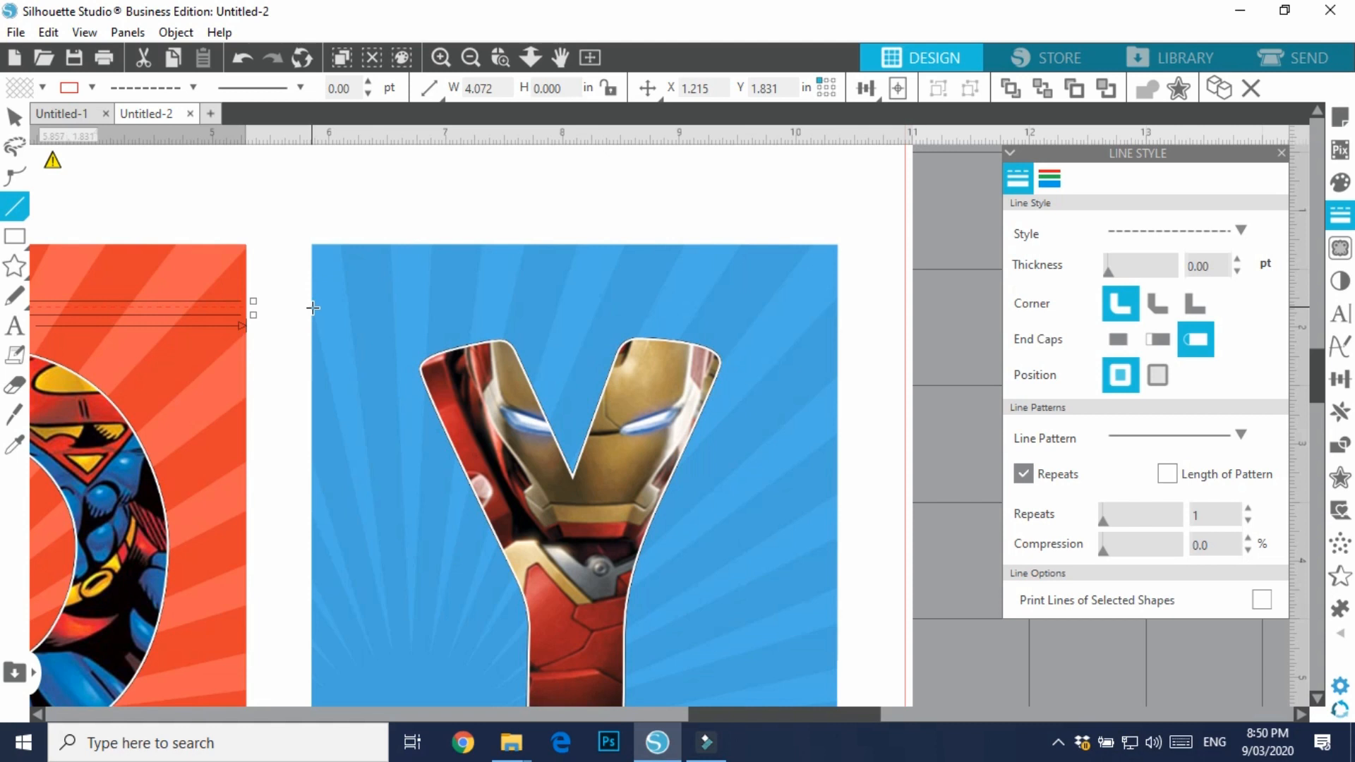
mouse_move(312, 308)
left_mouse_down()
mouse_move(569, 321)
mouse_move(835, 288)
left_mouse_up()
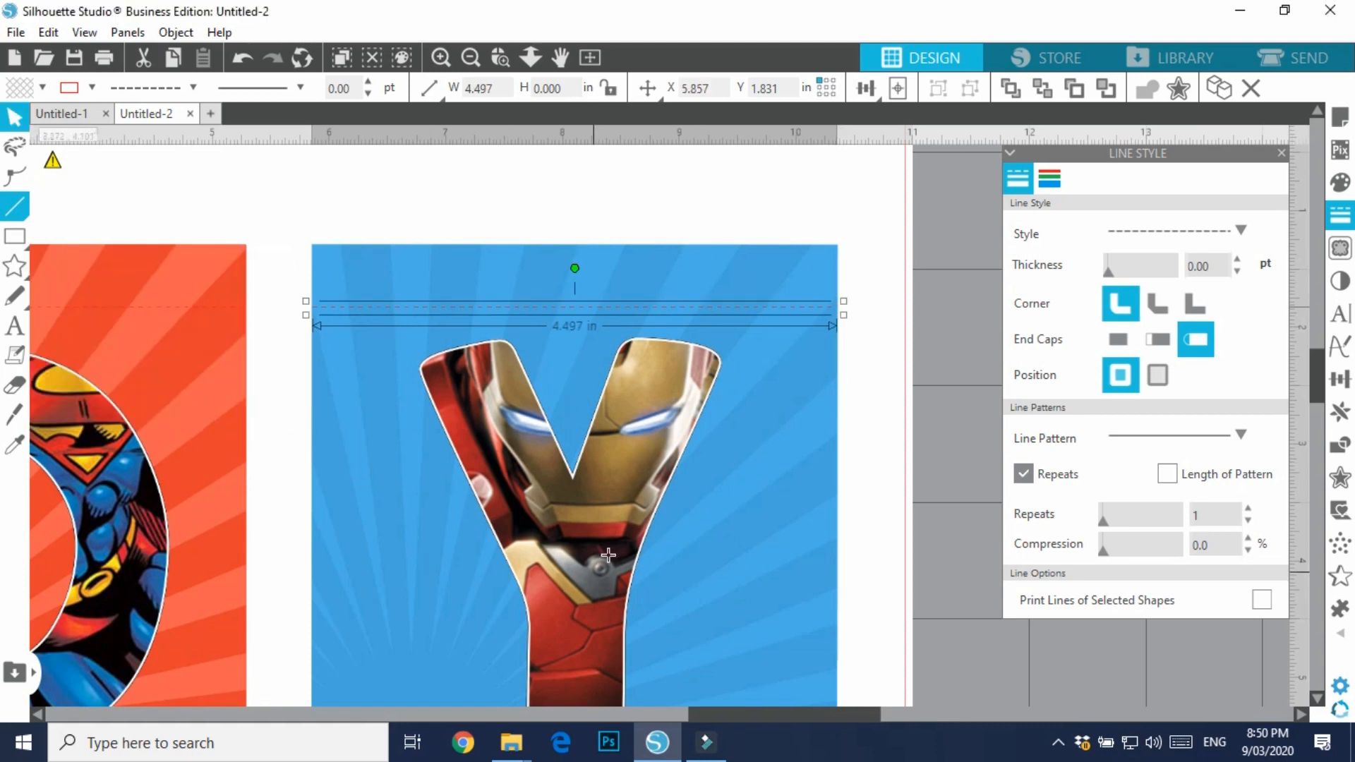
left_click_drag(318, 206, 536, 197)
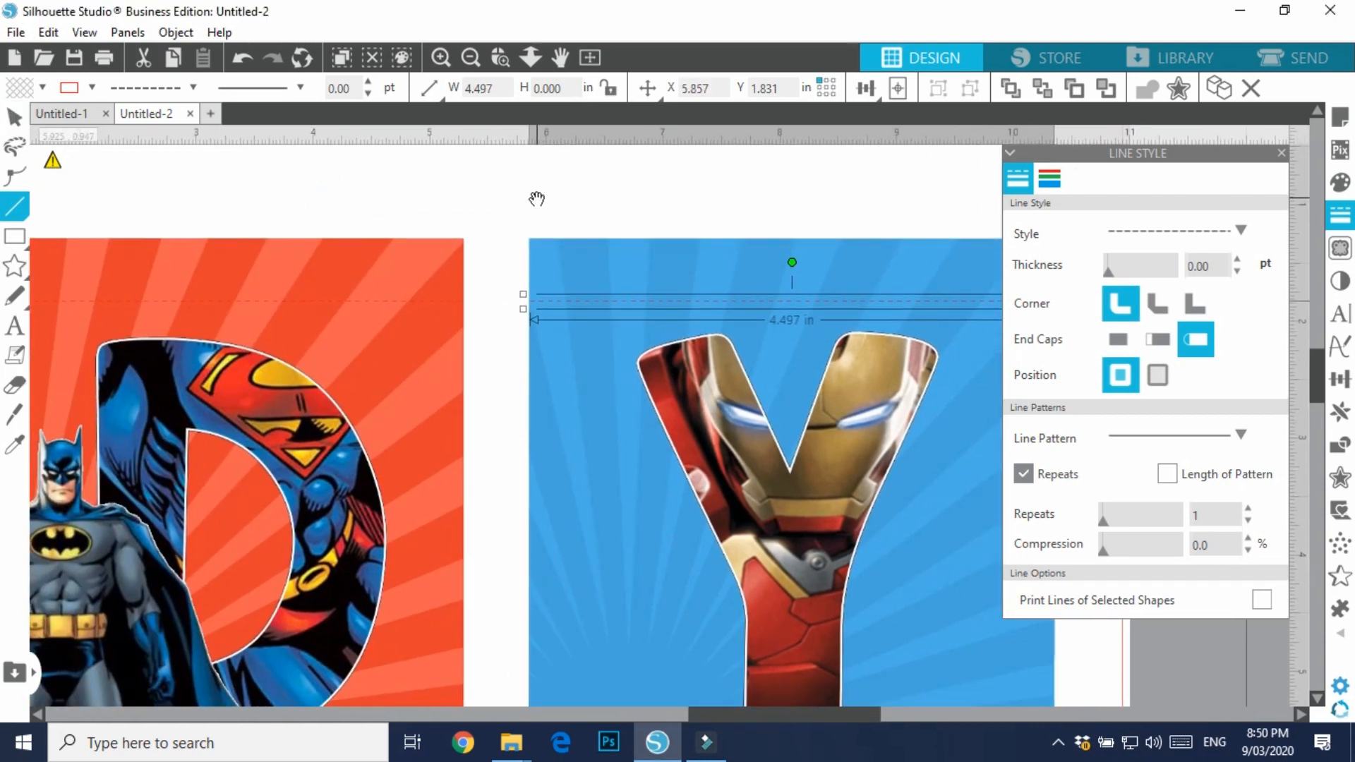
left_click(468, 60)
left_click(468, 59)
left_click(469, 60)
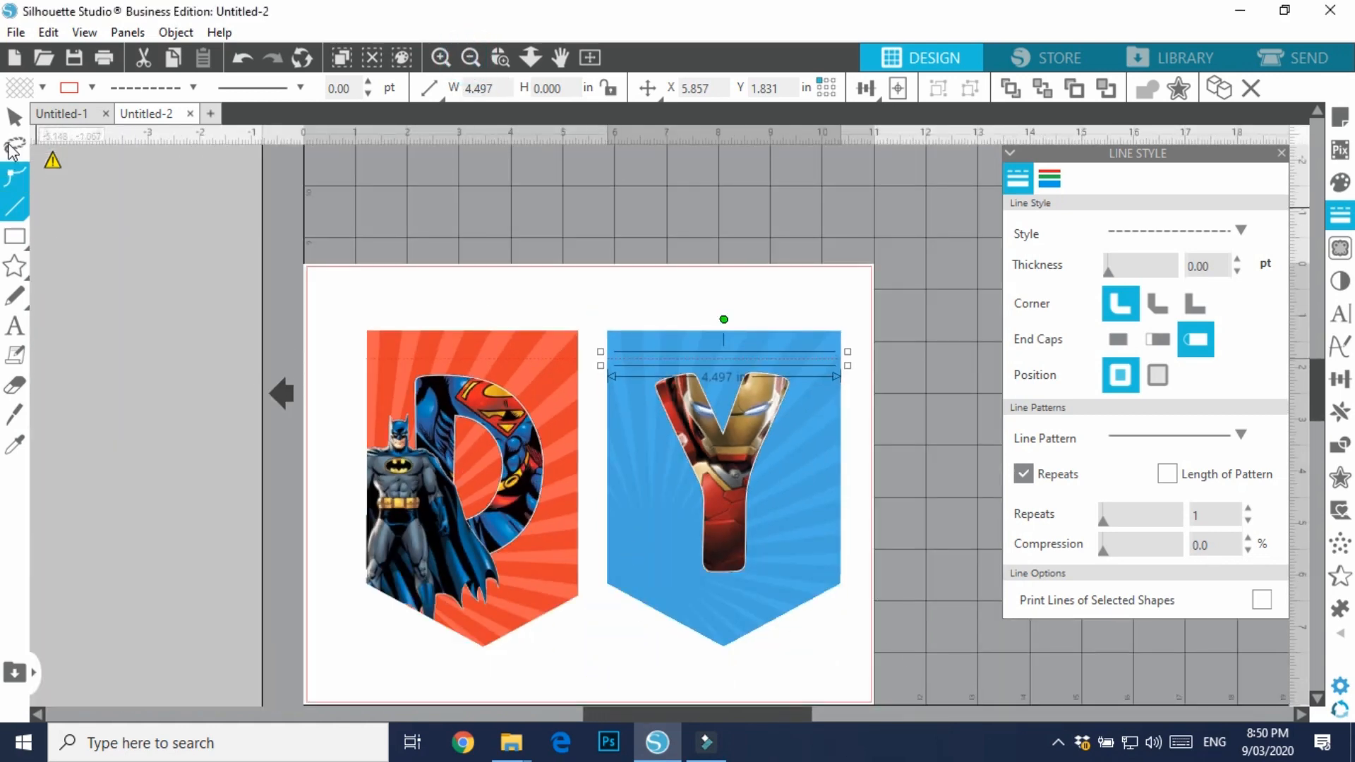
left_click(14, 117)
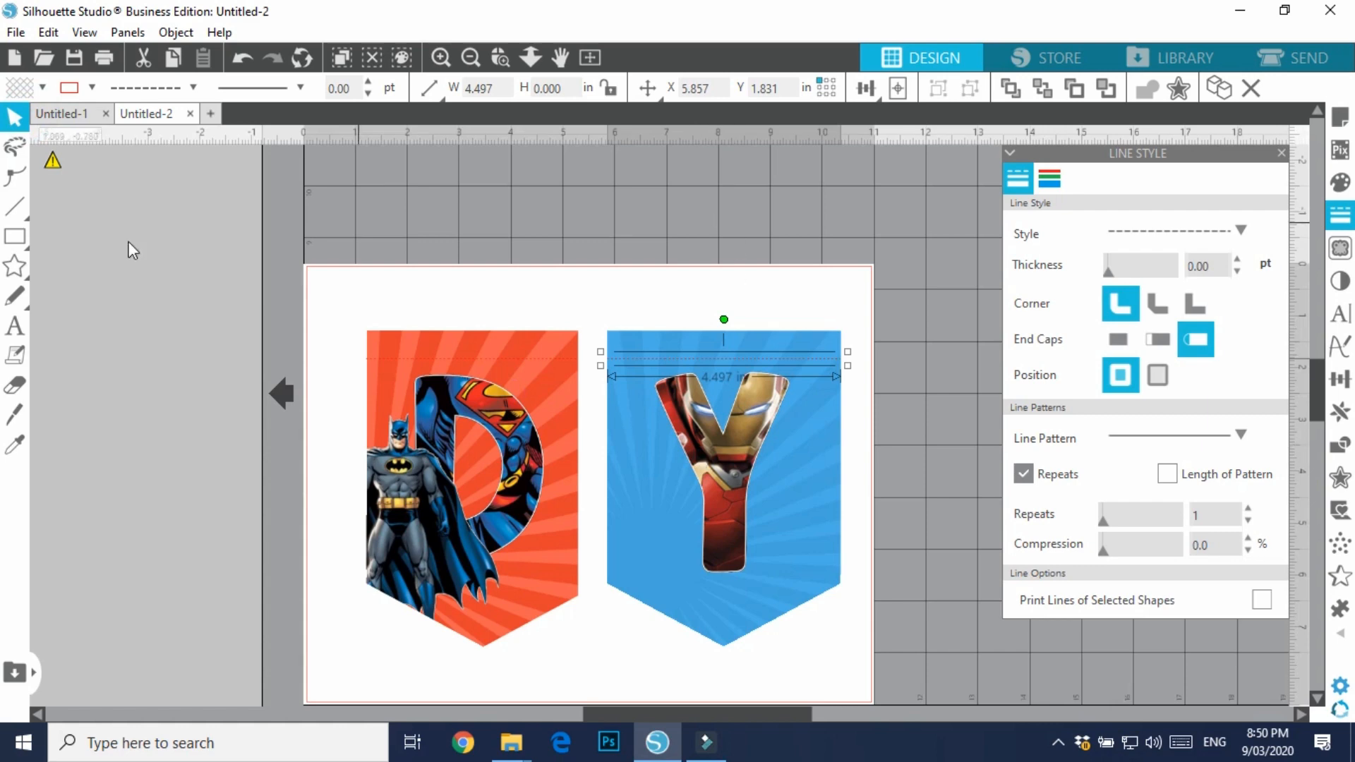
left_click(548, 189)
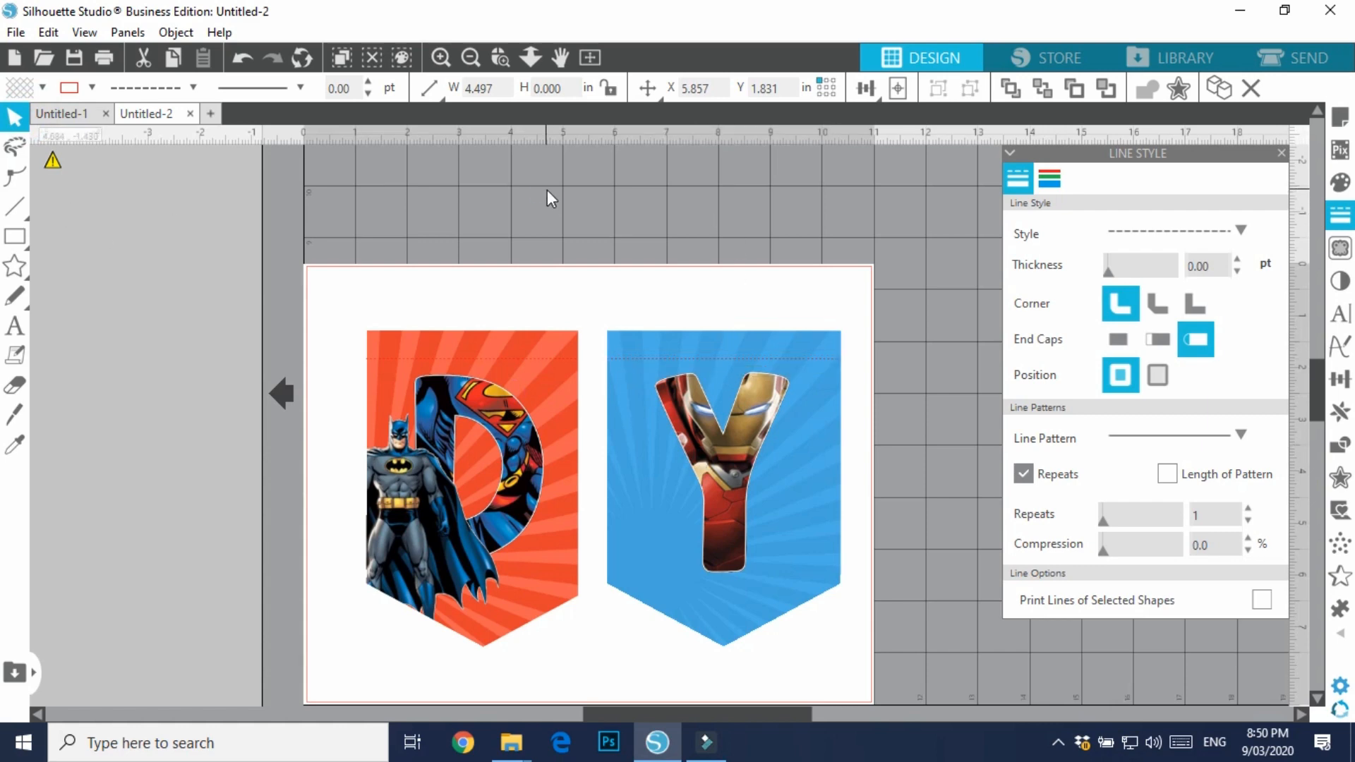
left_click(1297, 62)
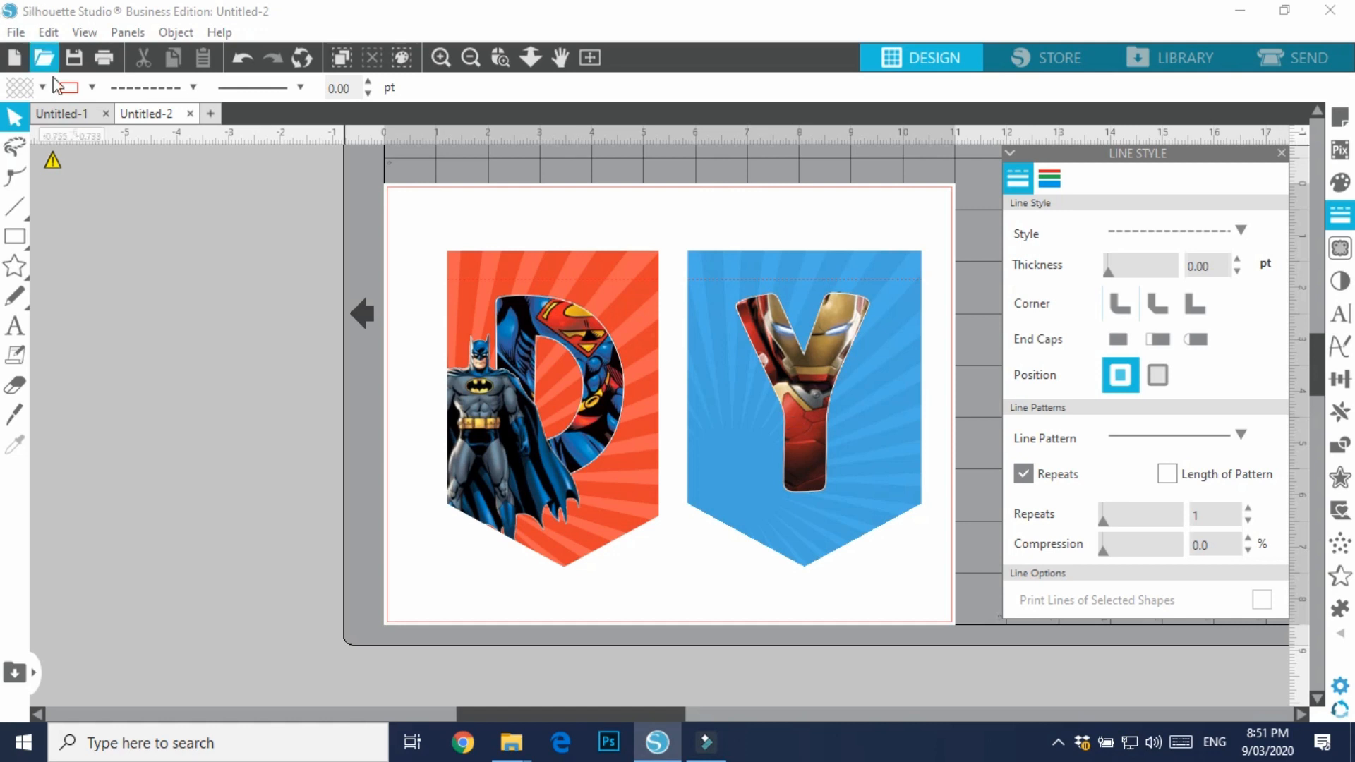
Switch to the Untitled-1 document, close the line style settings, and move the D and Y flag artwork off the page
left_click(61, 115)
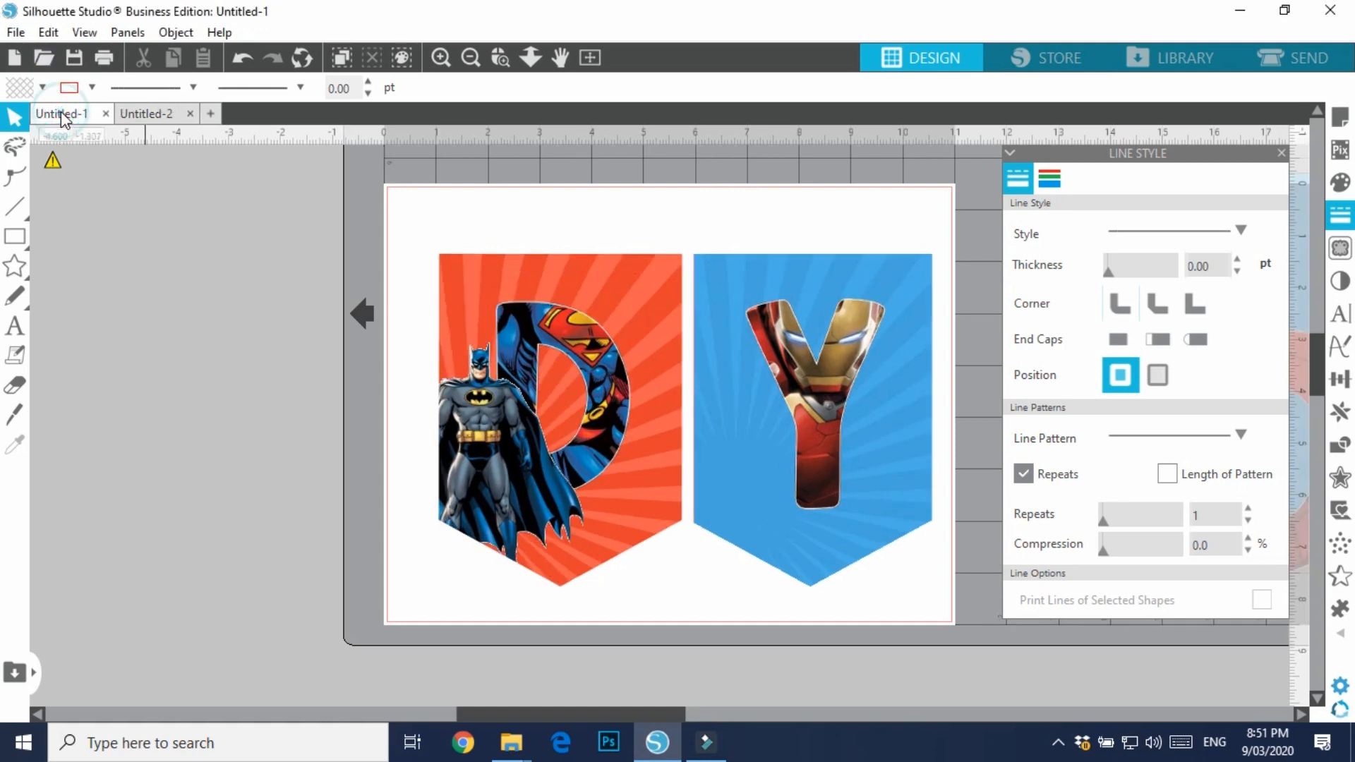
left_click(302, 369)
left_click(748, 228)
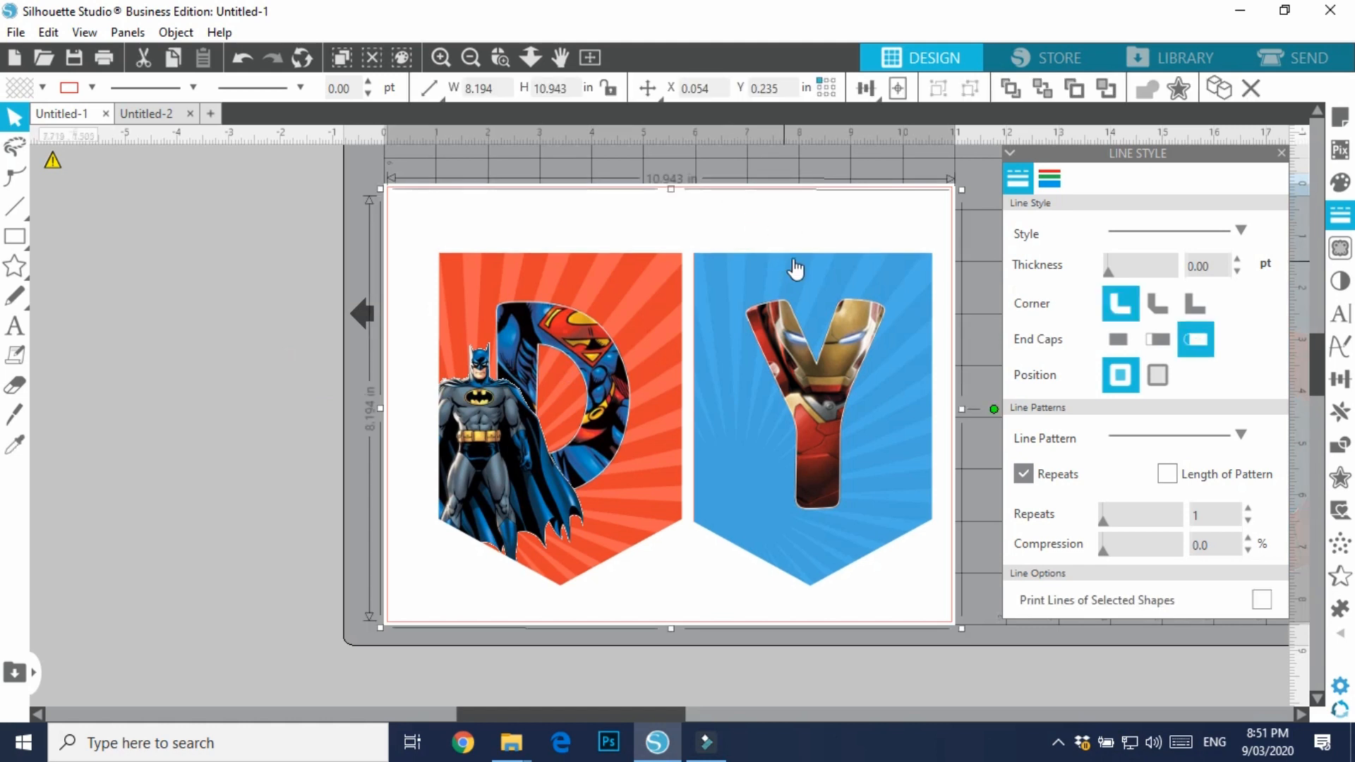
left_click(1281, 154)
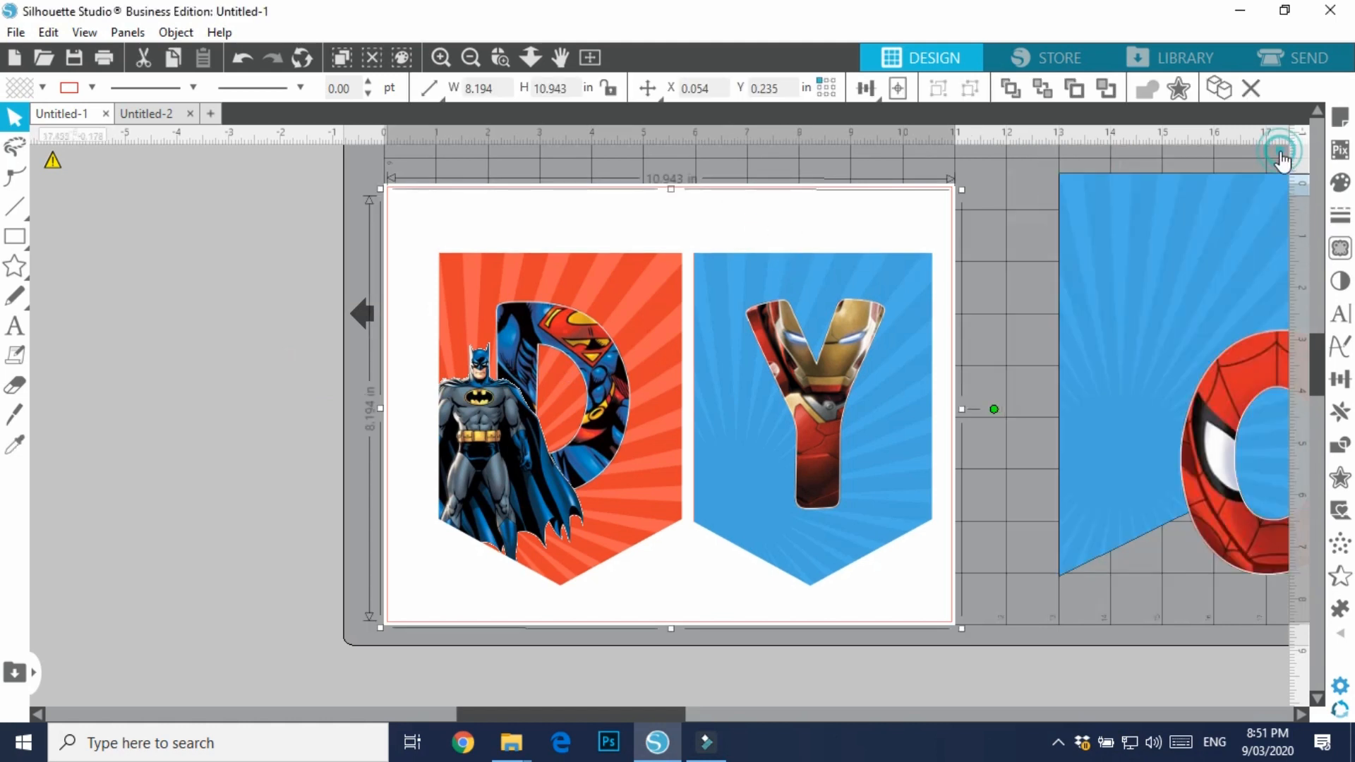
mouse_move(883, 209)
left_mouse_down()
mouse_move(265, 255)
mouse_move(977, 227)
mouse_move(887, 215)
left_mouse_up()
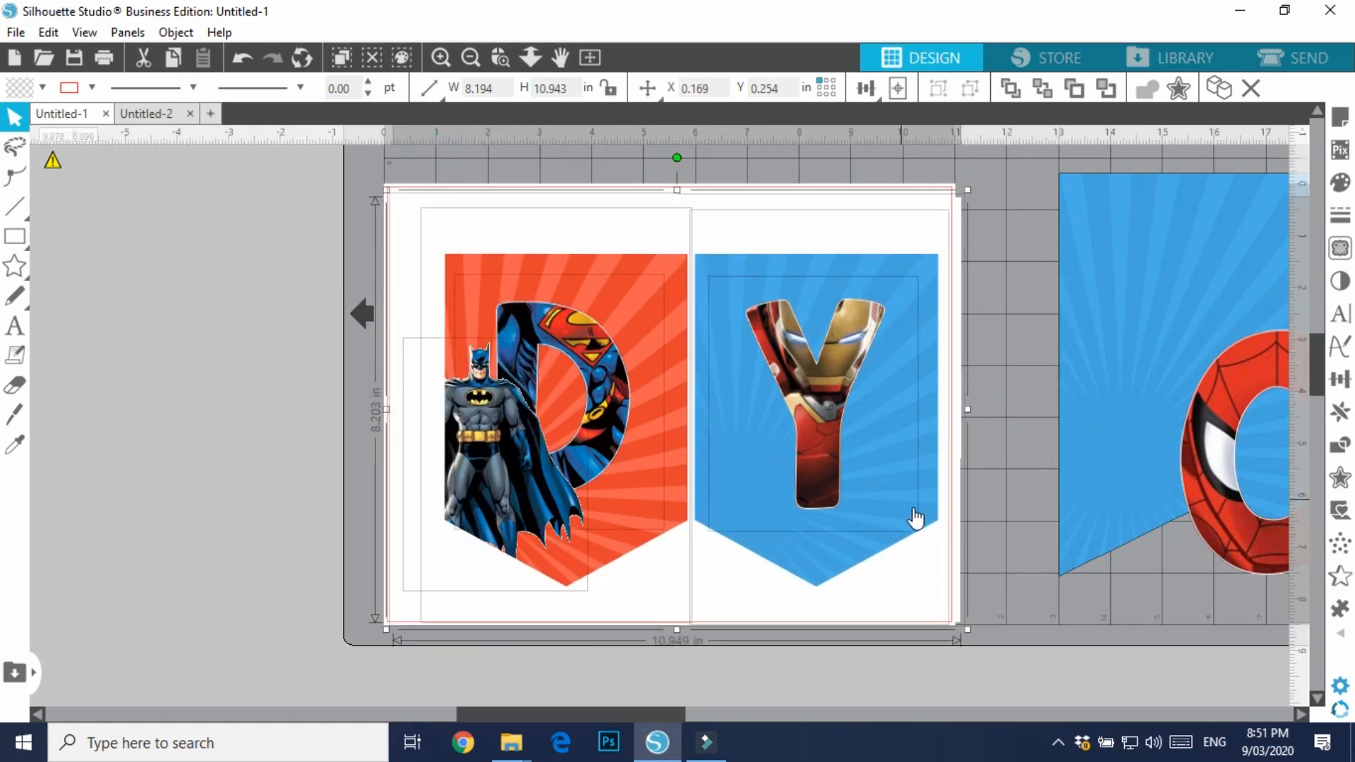
left_click_drag(925, 512, 282, 529)
Move the blue swallowtail flag and its Spider-Man O onto the page, and place the letter over the flag's centre
left_click_drag(1253, 404, 699, 426)
left_click_drag(928, 413, 688, 321)
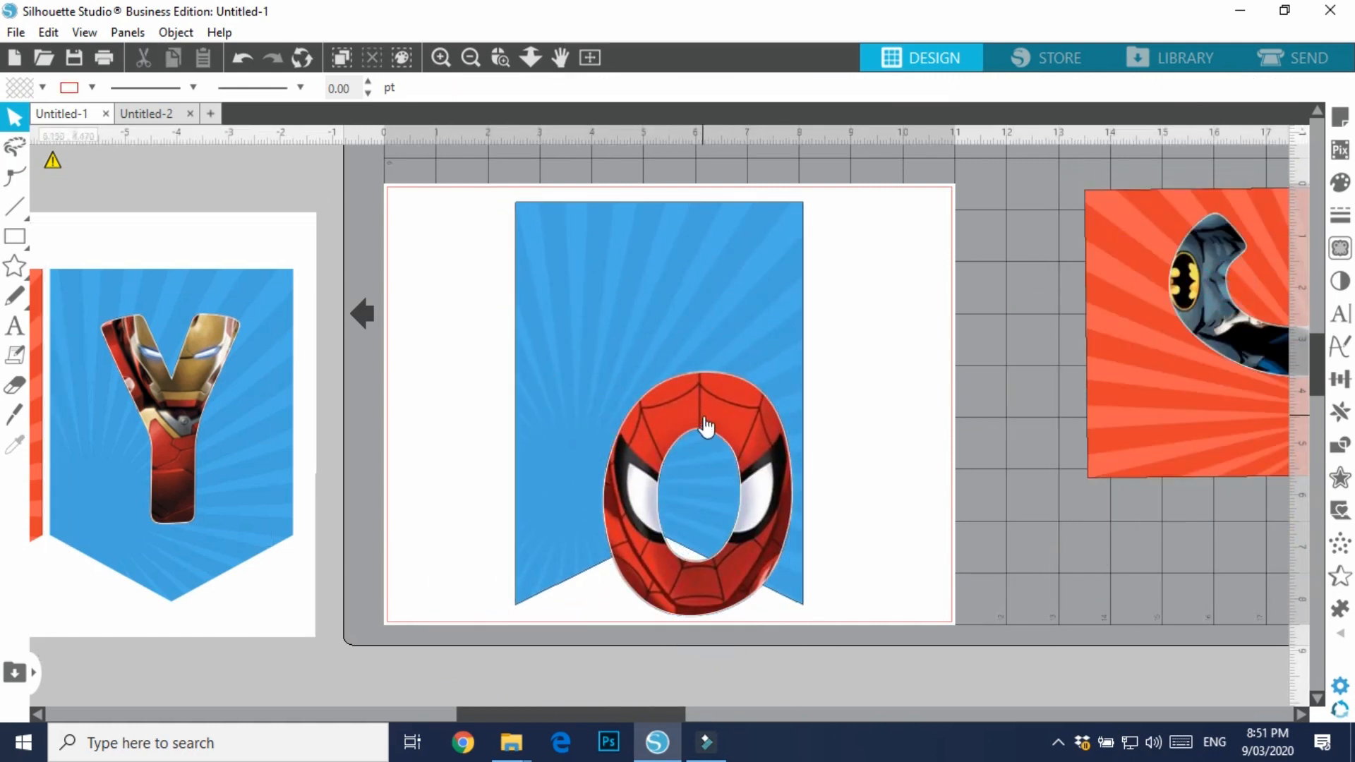
left_click_drag(736, 437, 685, 321)
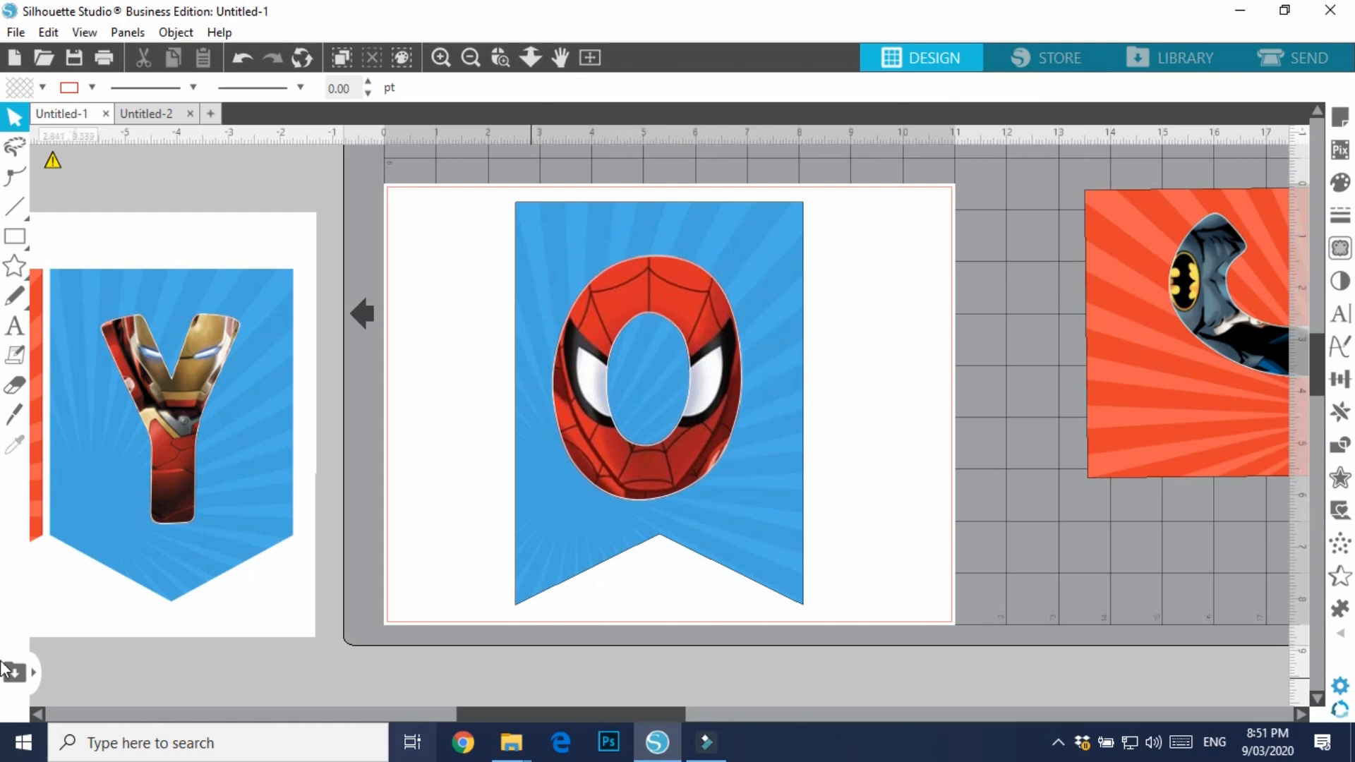
Draw a circle about 4.07 in across, overlapping the upper-left corner of the blue flag
left_click(254, 169)
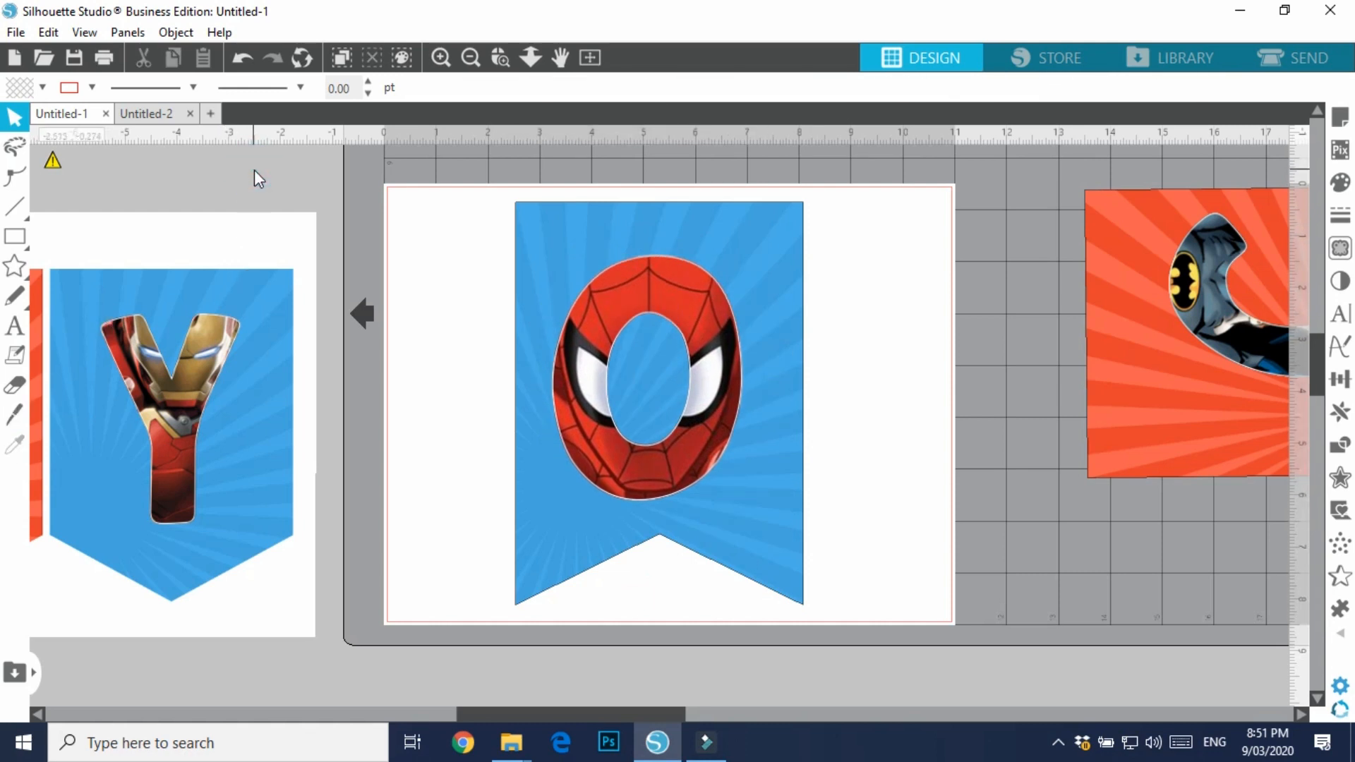
left_click(14, 237)
left_click(105, 237)
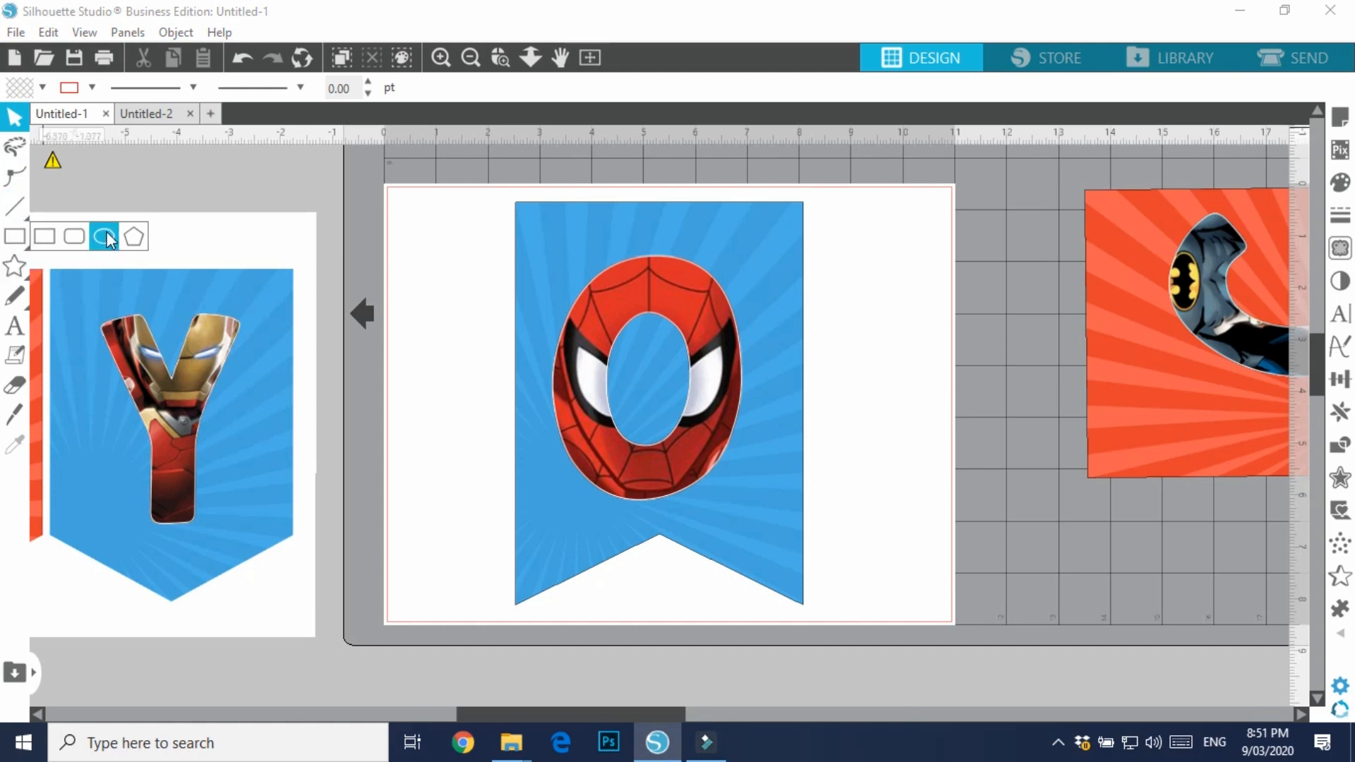
left_click(106, 238)
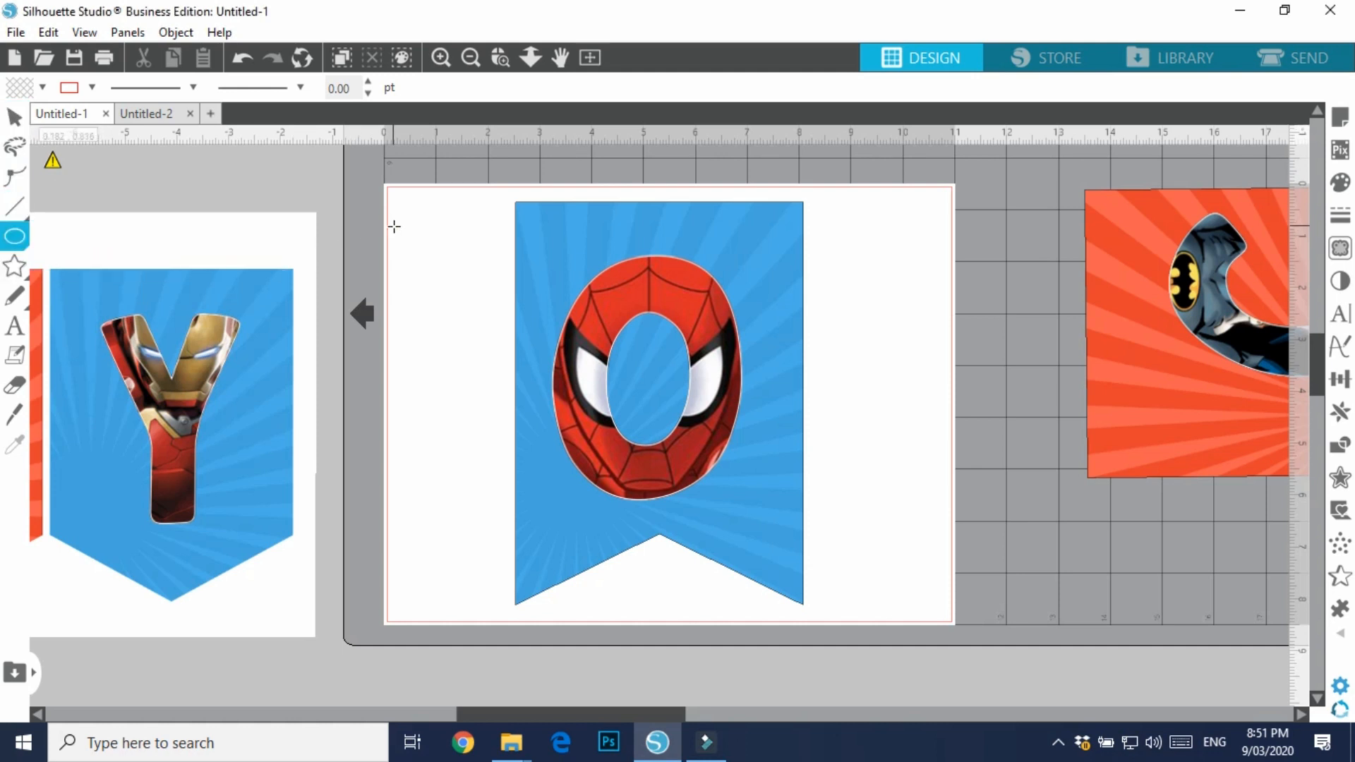
left_click_drag(354, 189, 558, 405)
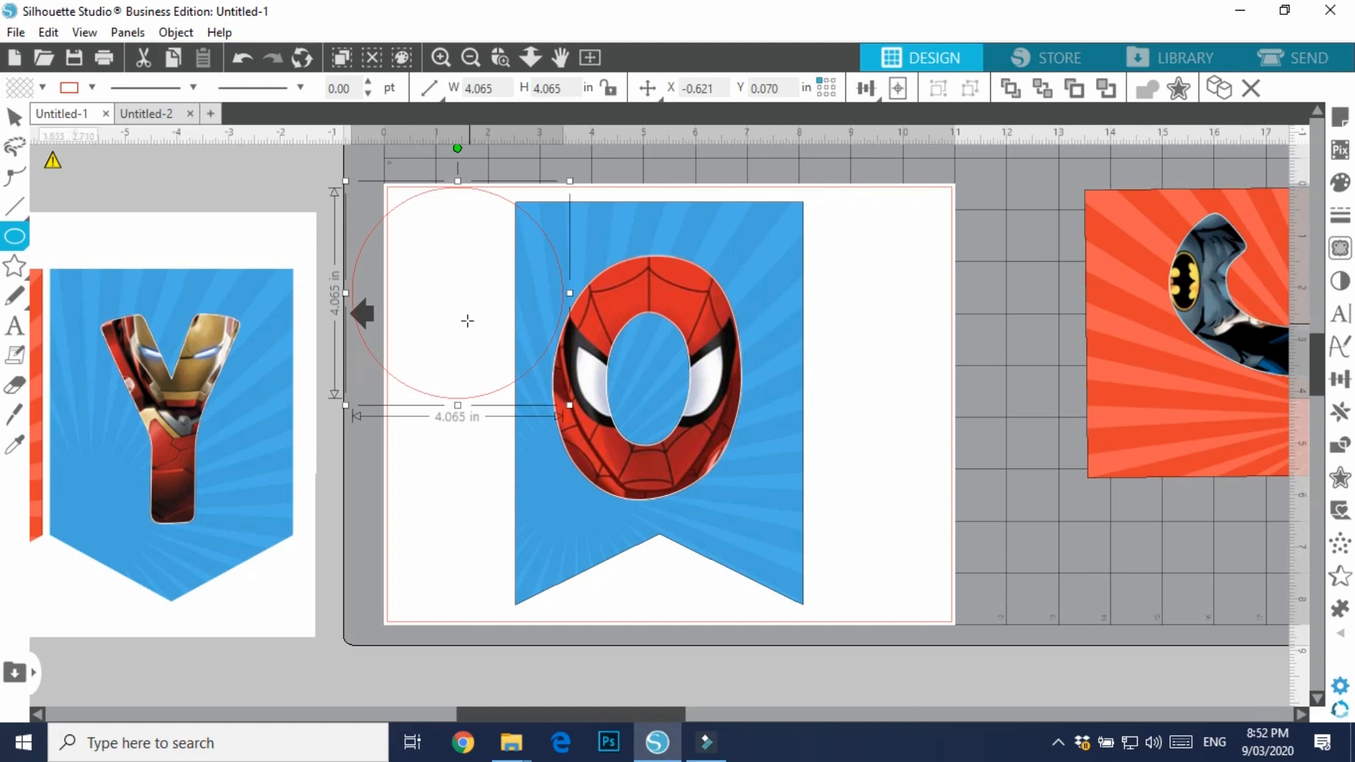
Fill the circle with white and set its line colour to black
left_click(21, 90)
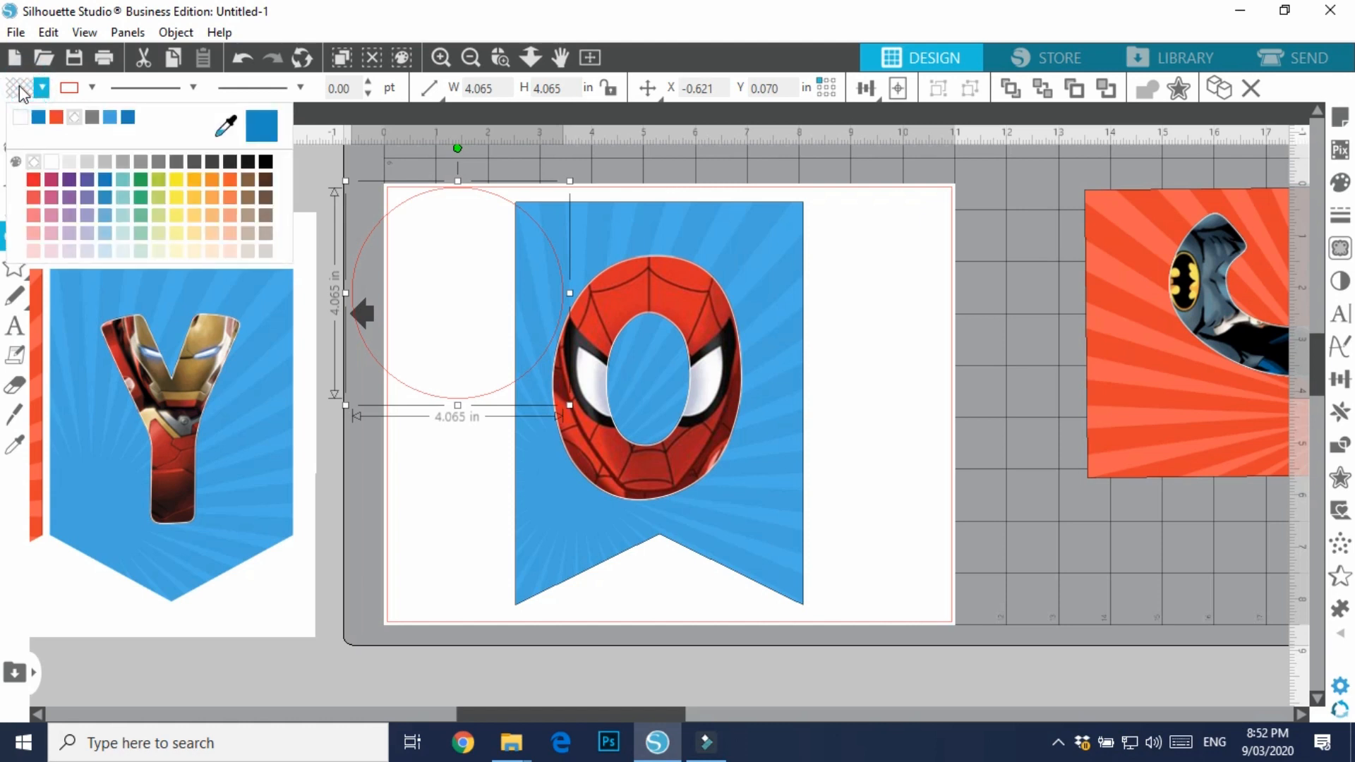
left_click(20, 118)
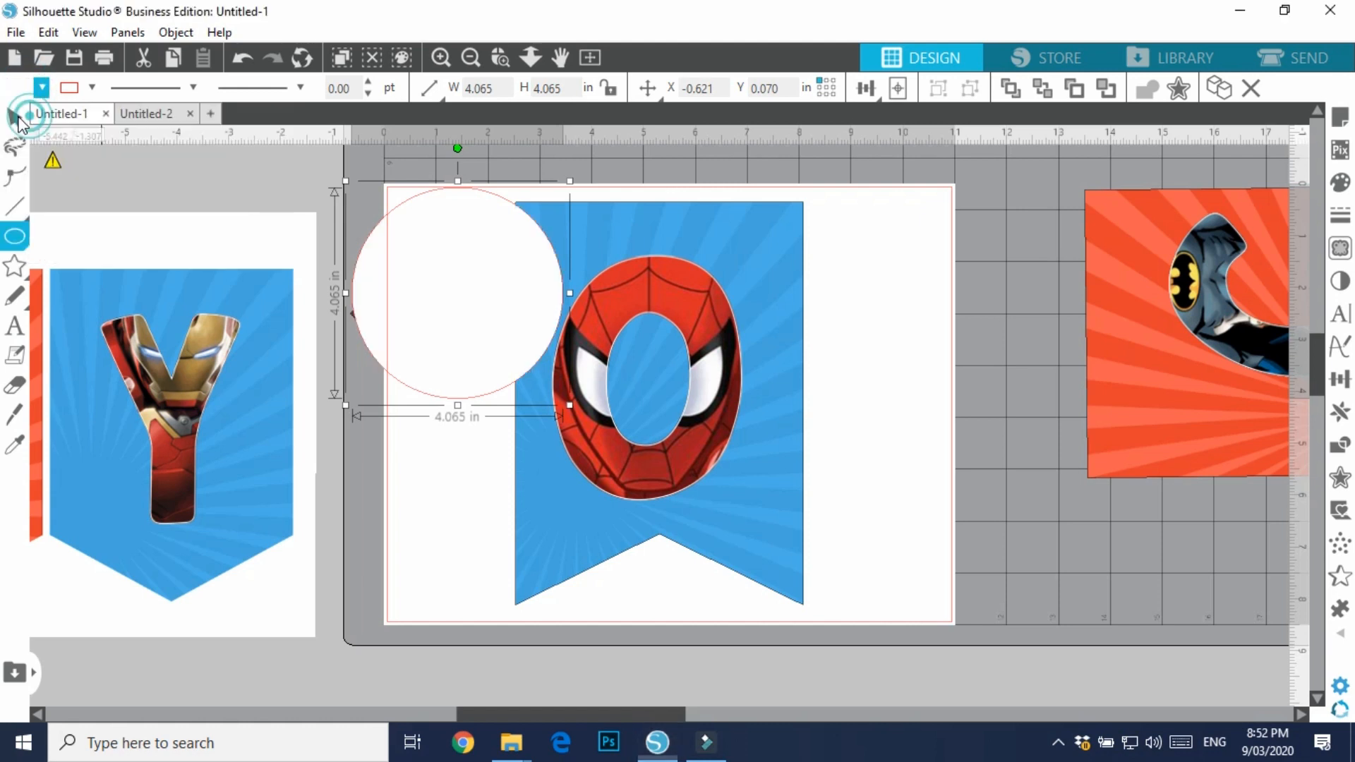
left_click(73, 88)
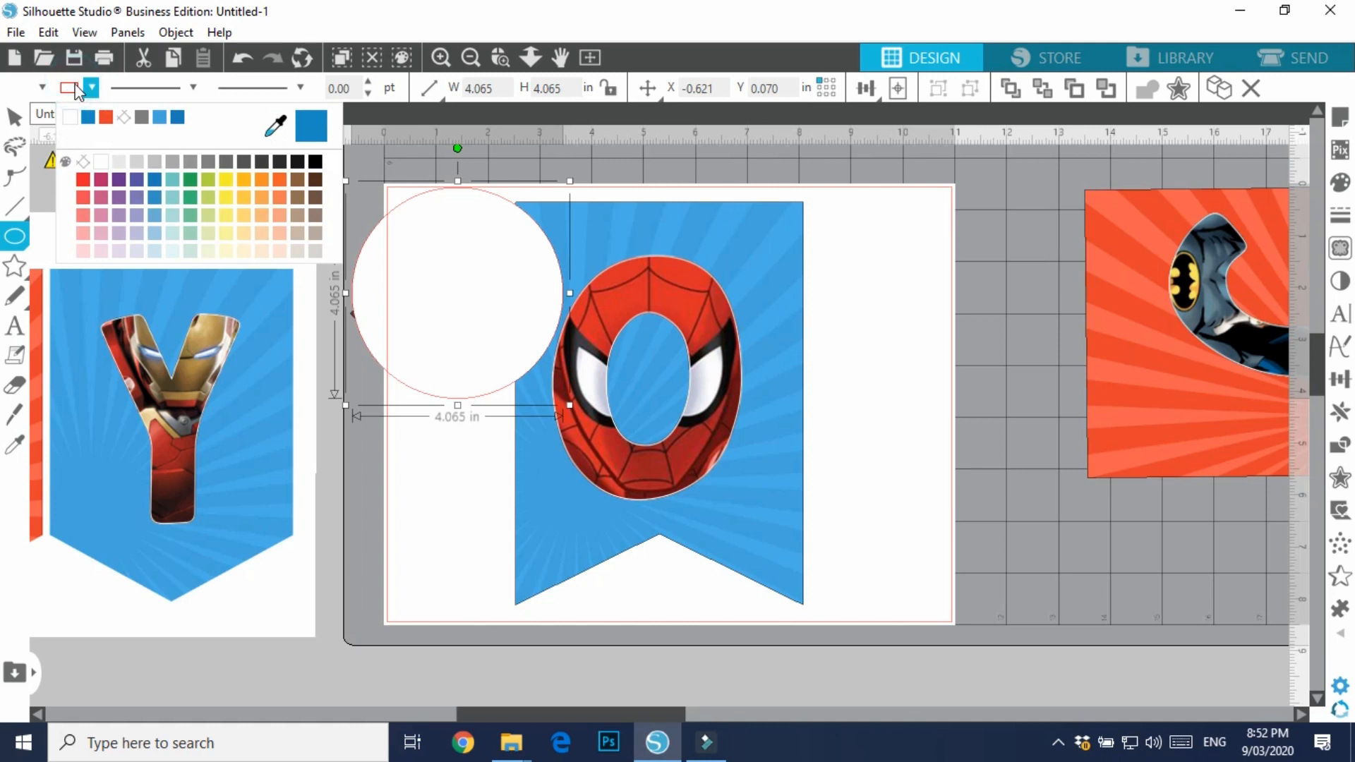
left_click(315, 163)
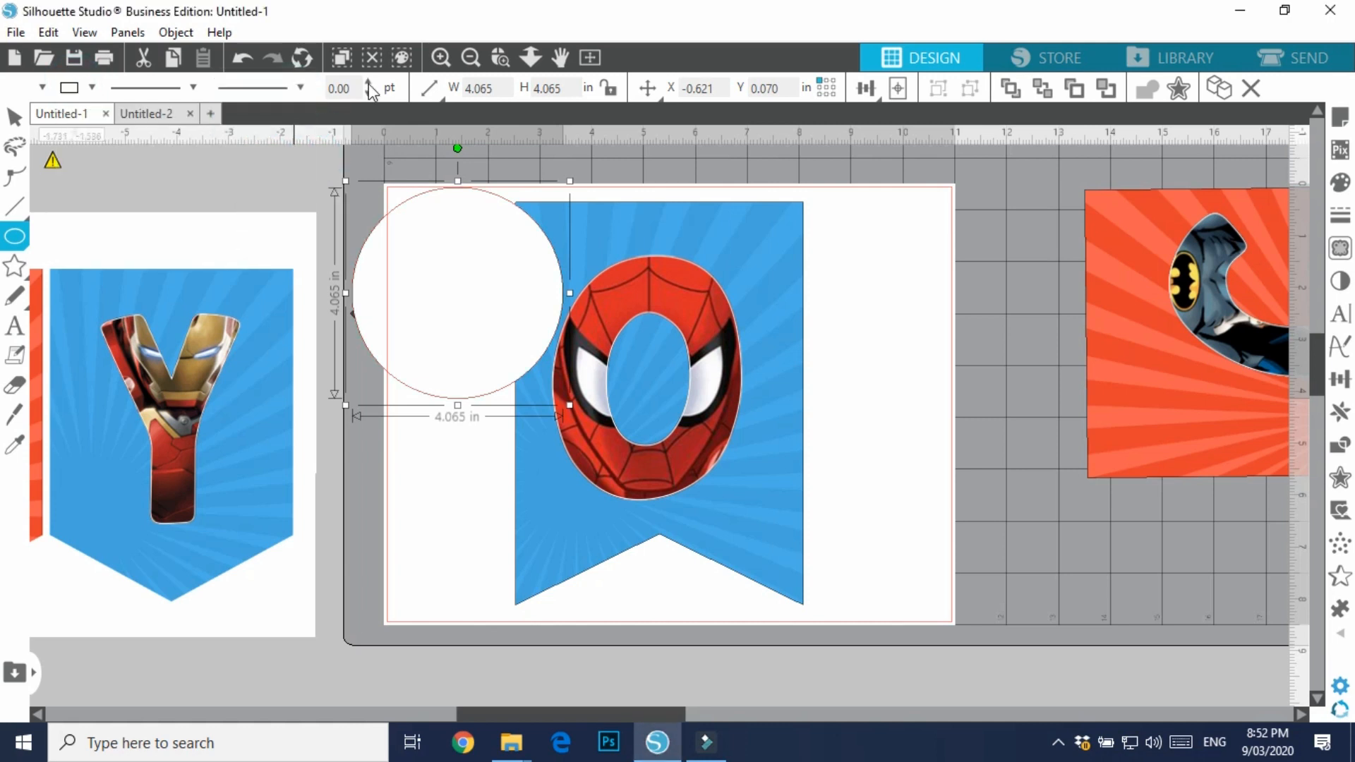
Set the circle's outline thickness to 2.00 pt, keeping the solid line style
left_click(191, 89)
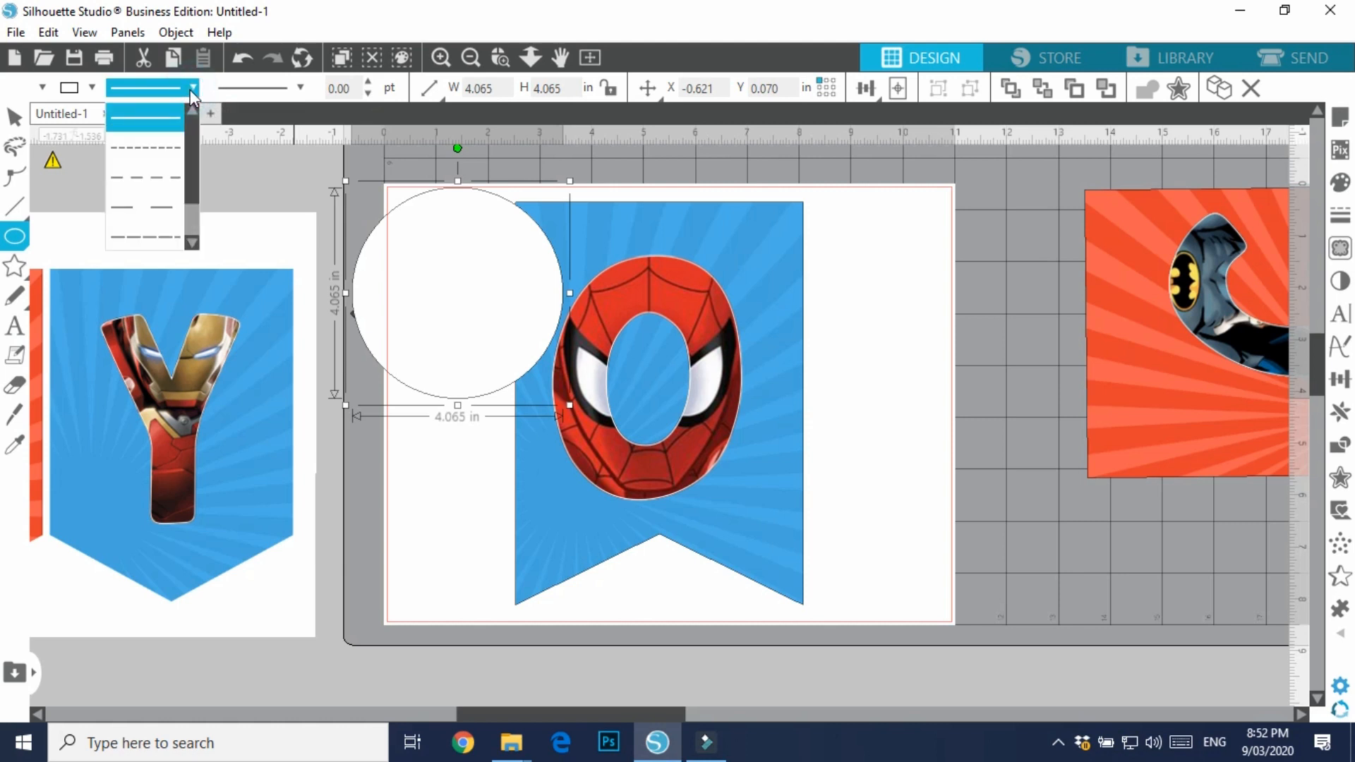
left_click(189, 90)
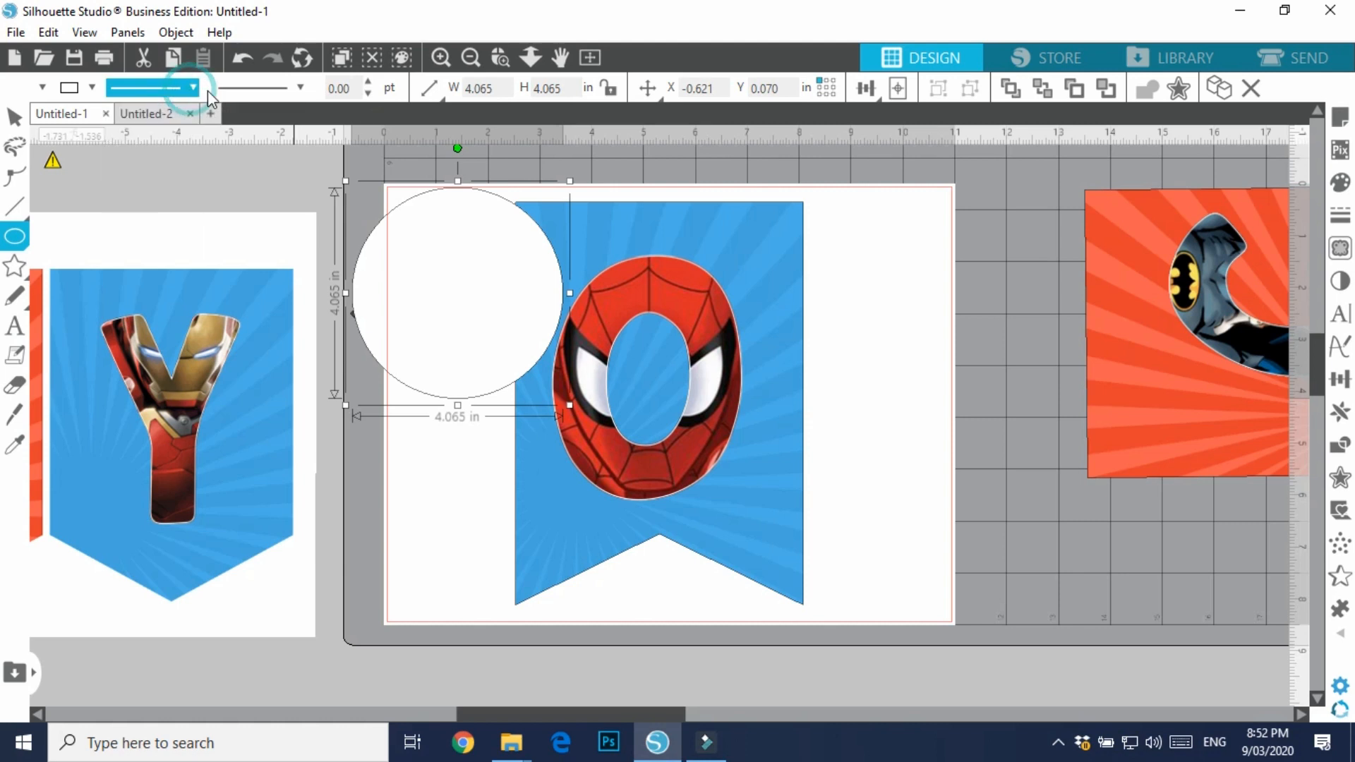
left_click(369, 83)
left_click(371, 81)
left_click(370, 81)
left_click(371, 81)
left_click(370, 82)
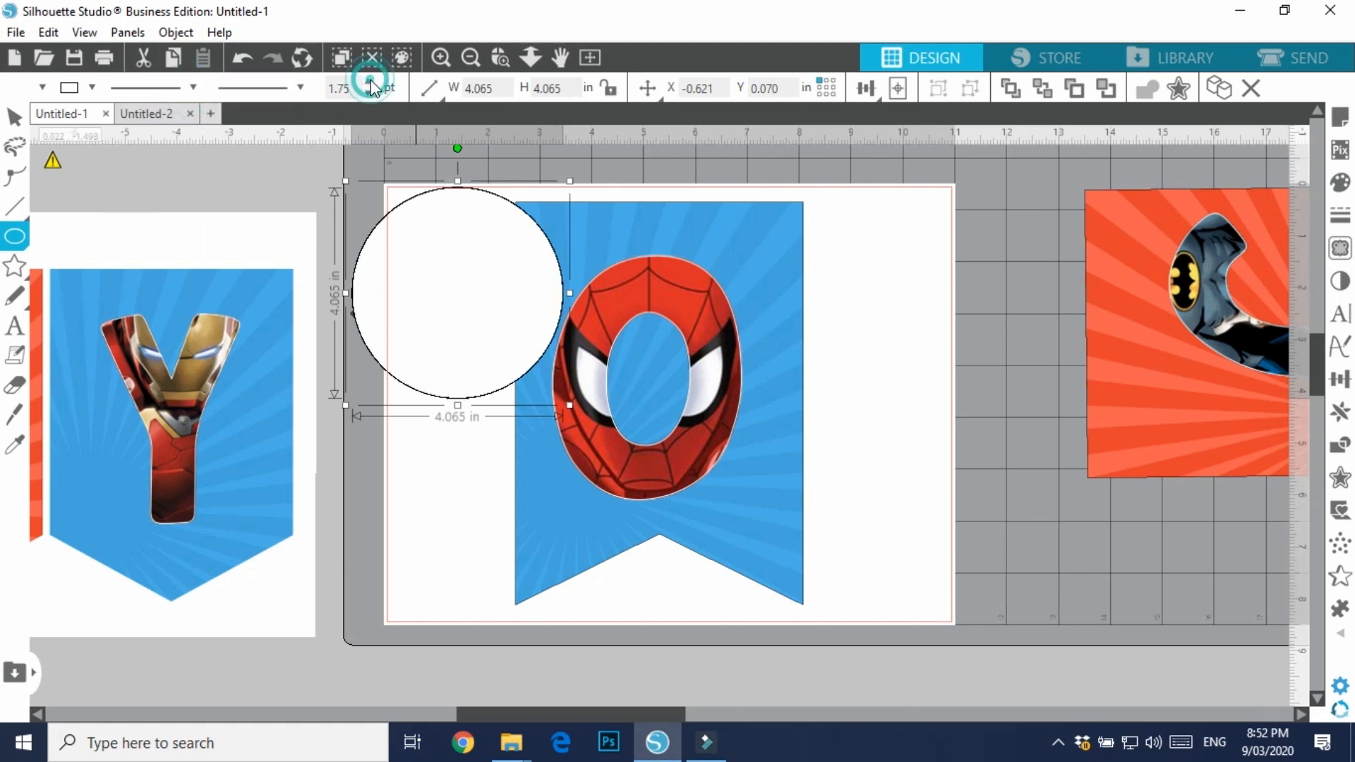
left_click(370, 81)
left_click(370, 81)
left_click(367, 94)
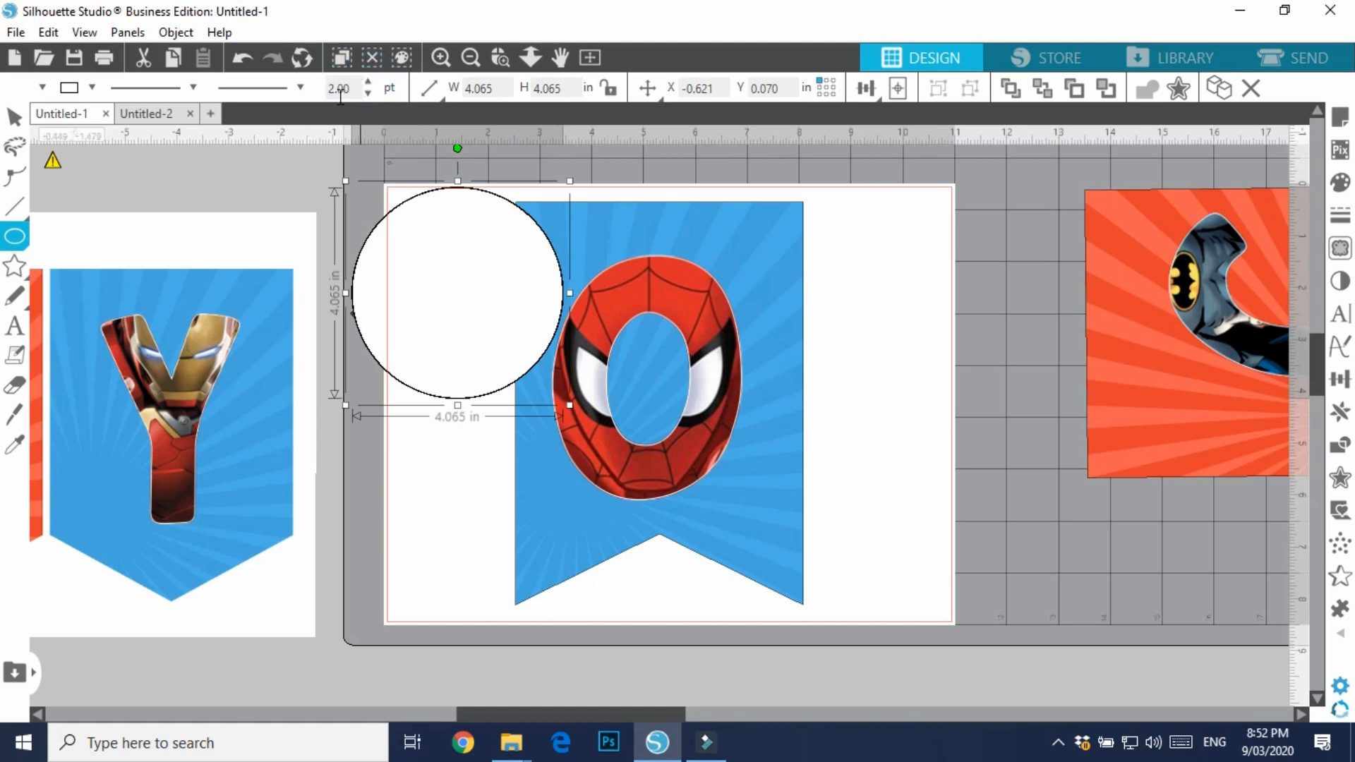
left_click(14, 115)
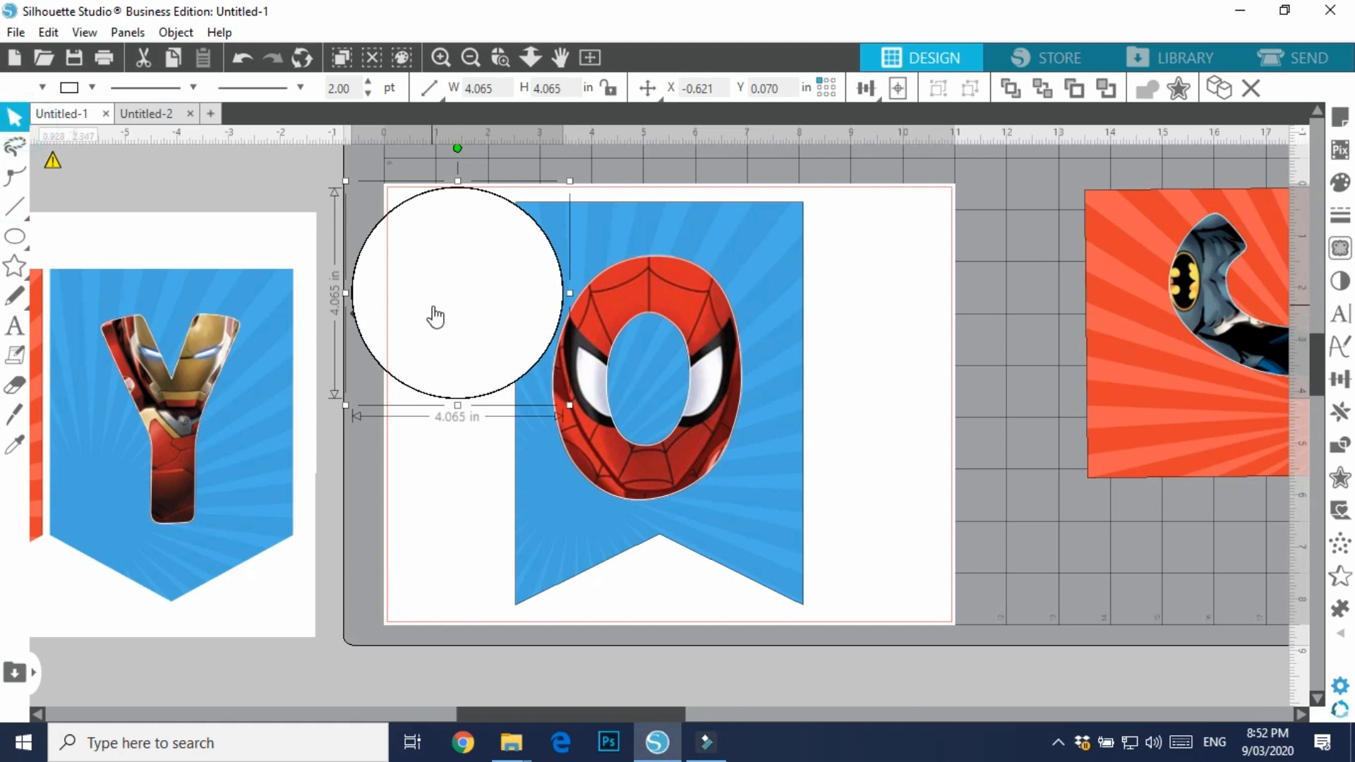
Move the circle over the Spider-Man O and enlarge it proportionally to about 4.77 in across
left_click_drag(432, 307, 632, 385)
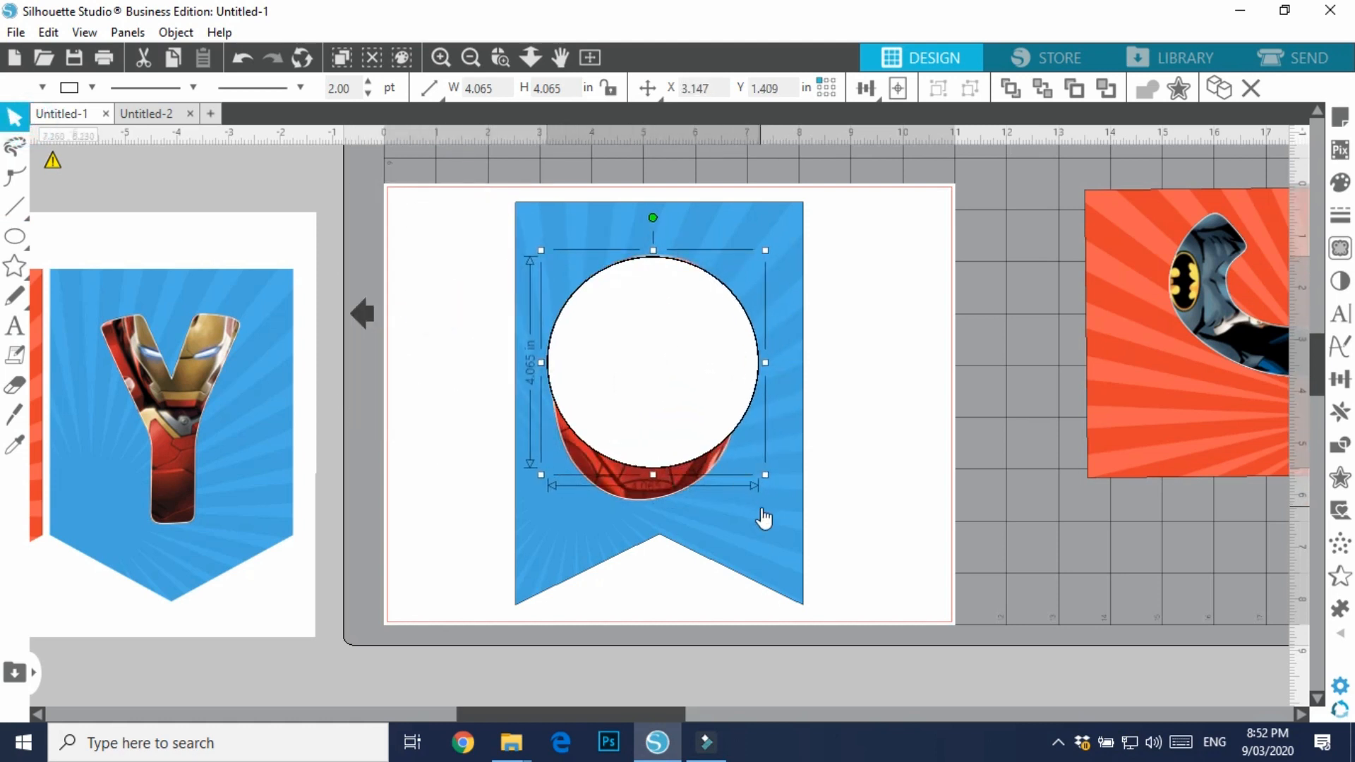
left_click_drag(766, 474, 805, 510)
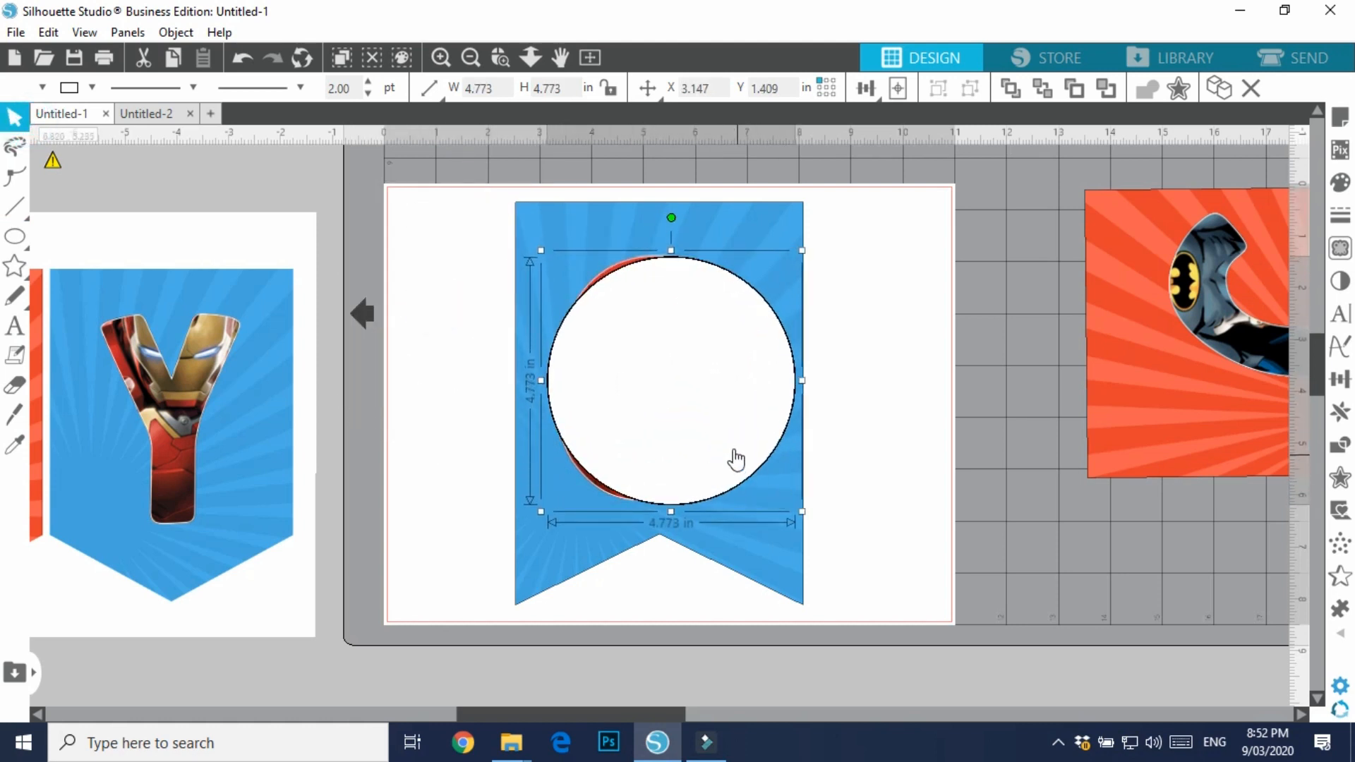
left_click_drag(733, 449, 724, 447)
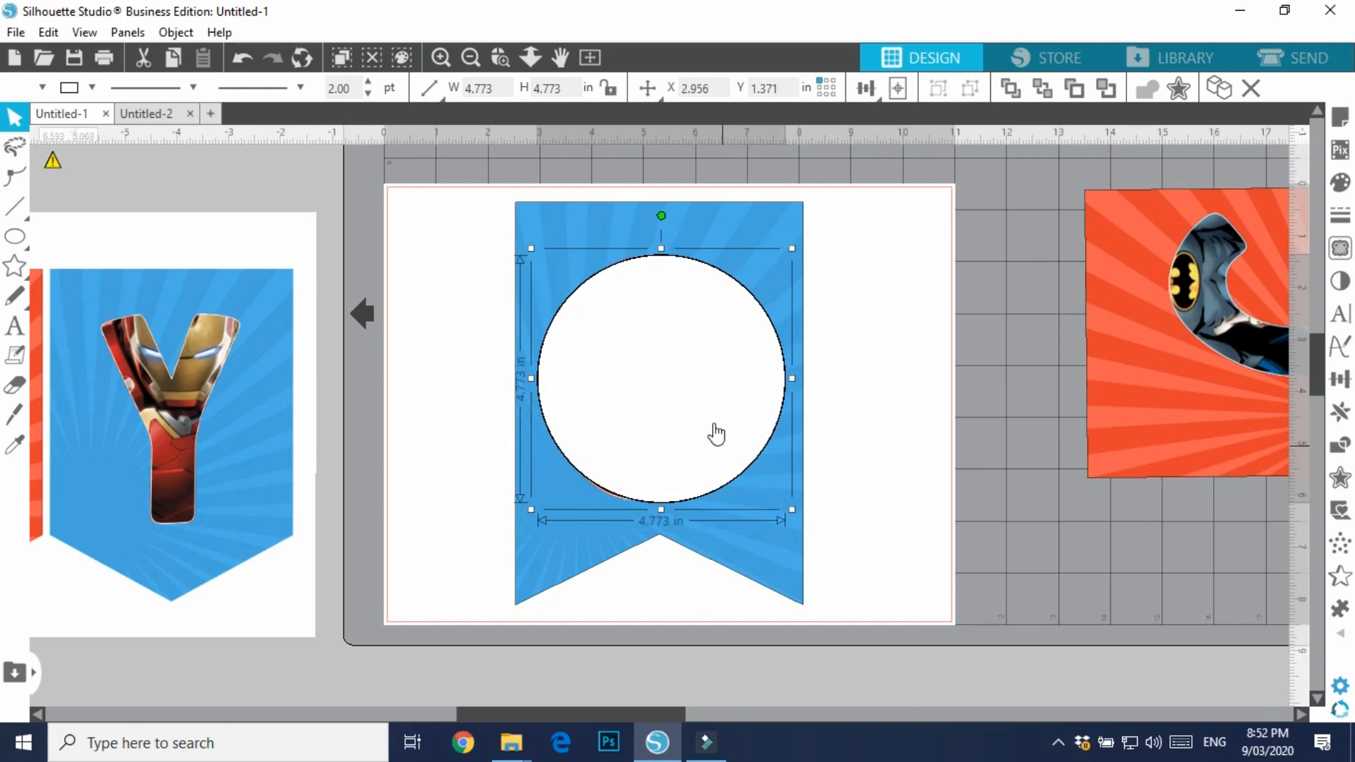
Bring the Spider-Man O in front of the white circle, then centre the circle across the blue flag's width
right_click(714, 420)
left_click_drag(627, 387, 535, 401)
left_click(721, 319)
right_click(723, 319)
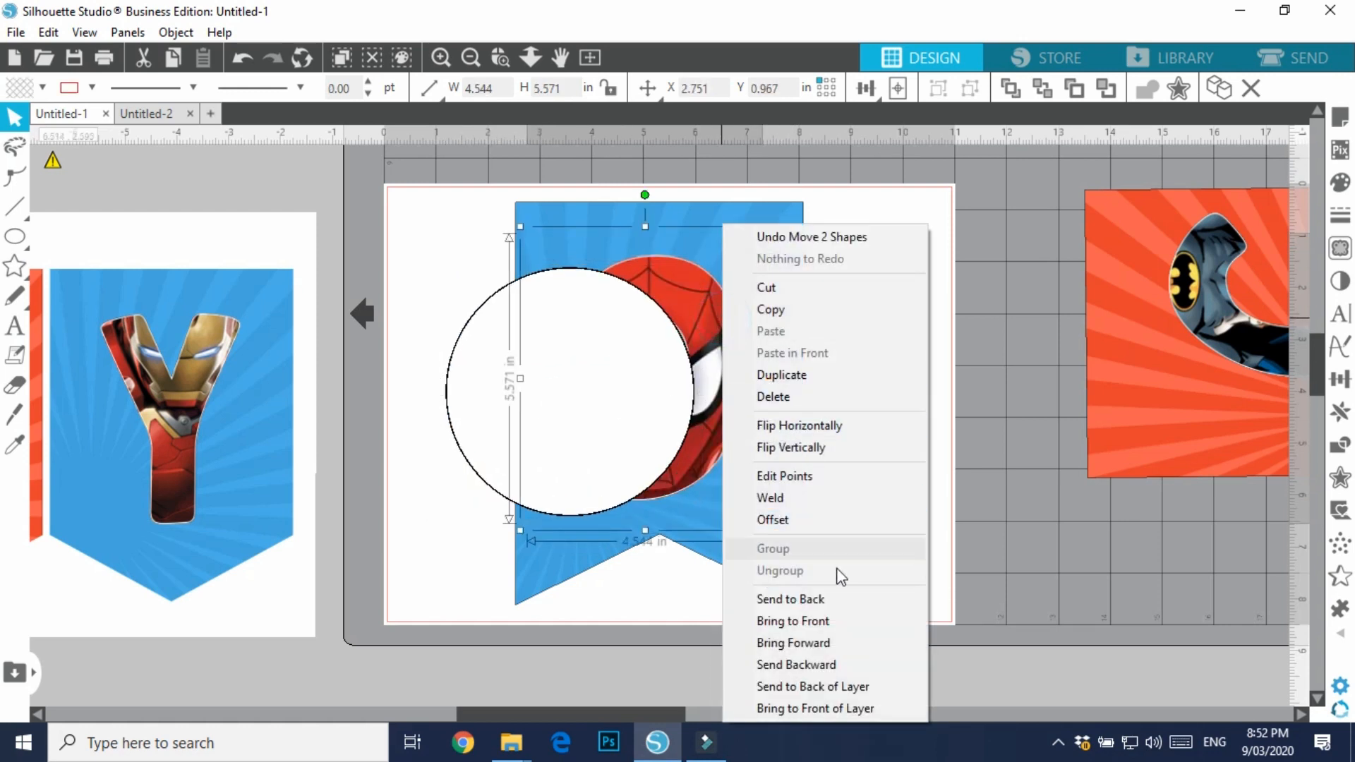
left_click(812, 532)
left_click_drag(545, 461, 690, 484)
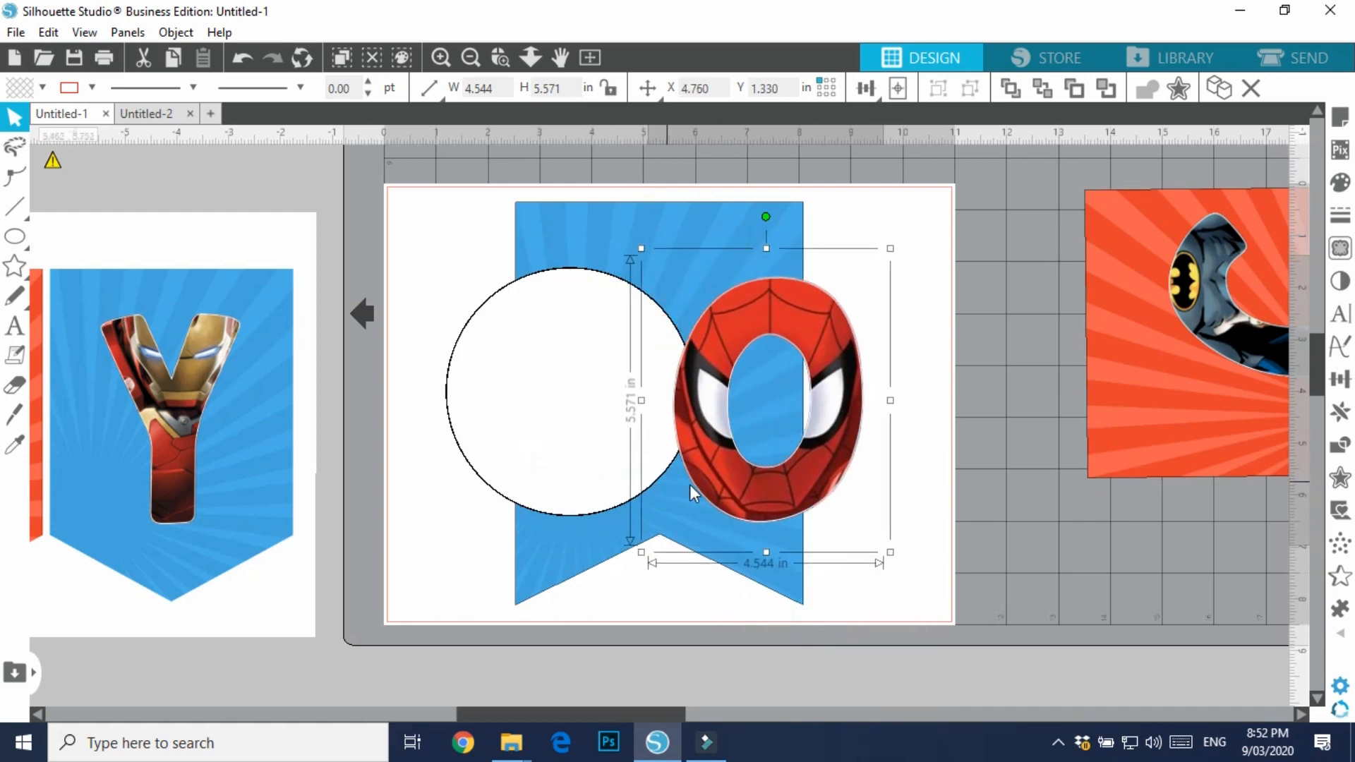
left_click_drag(568, 464, 657, 466)
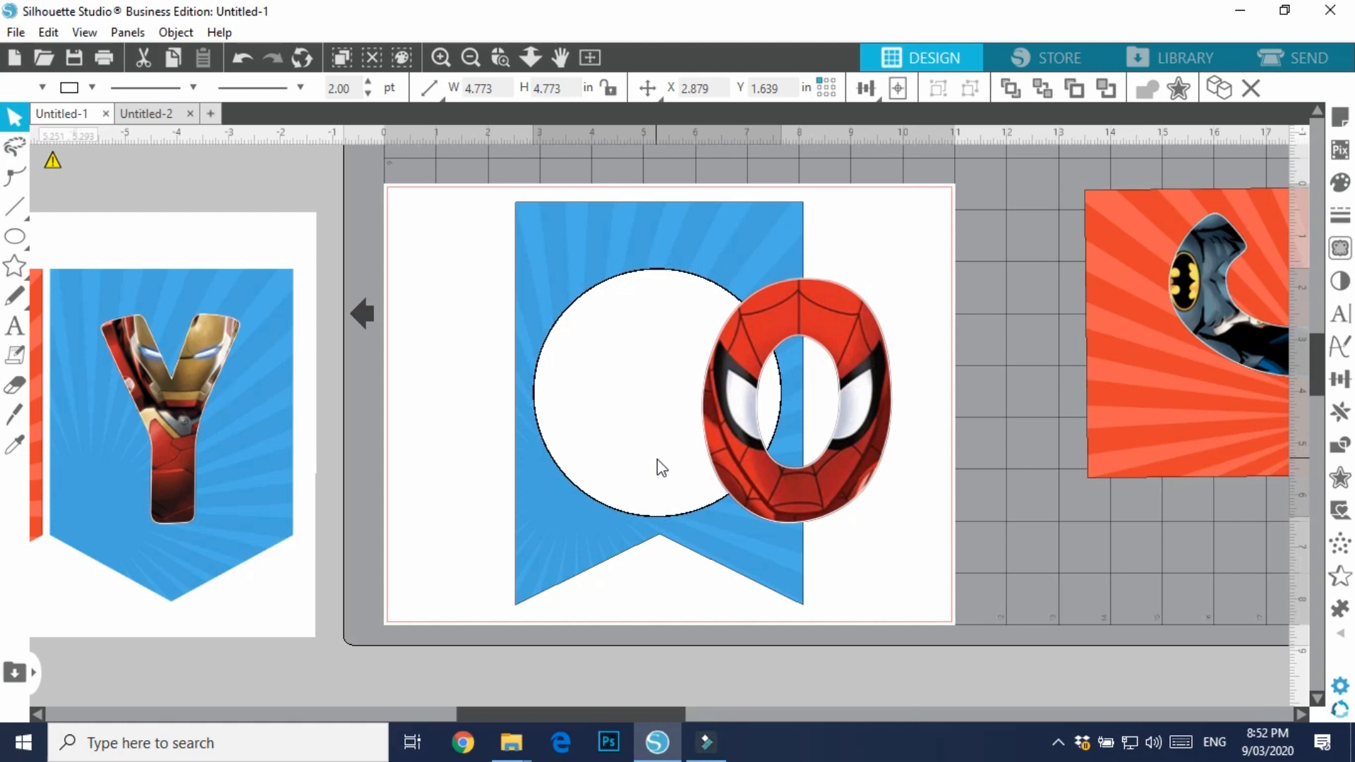
Shrink the Spider-Man O proportionally to fit inside the circle and place it at the circle's centre
left_click(846, 484)
left_click_drag(921, 247, 874, 312)
left_click_drag(822, 374, 713, 335)
left_click(946, 406)
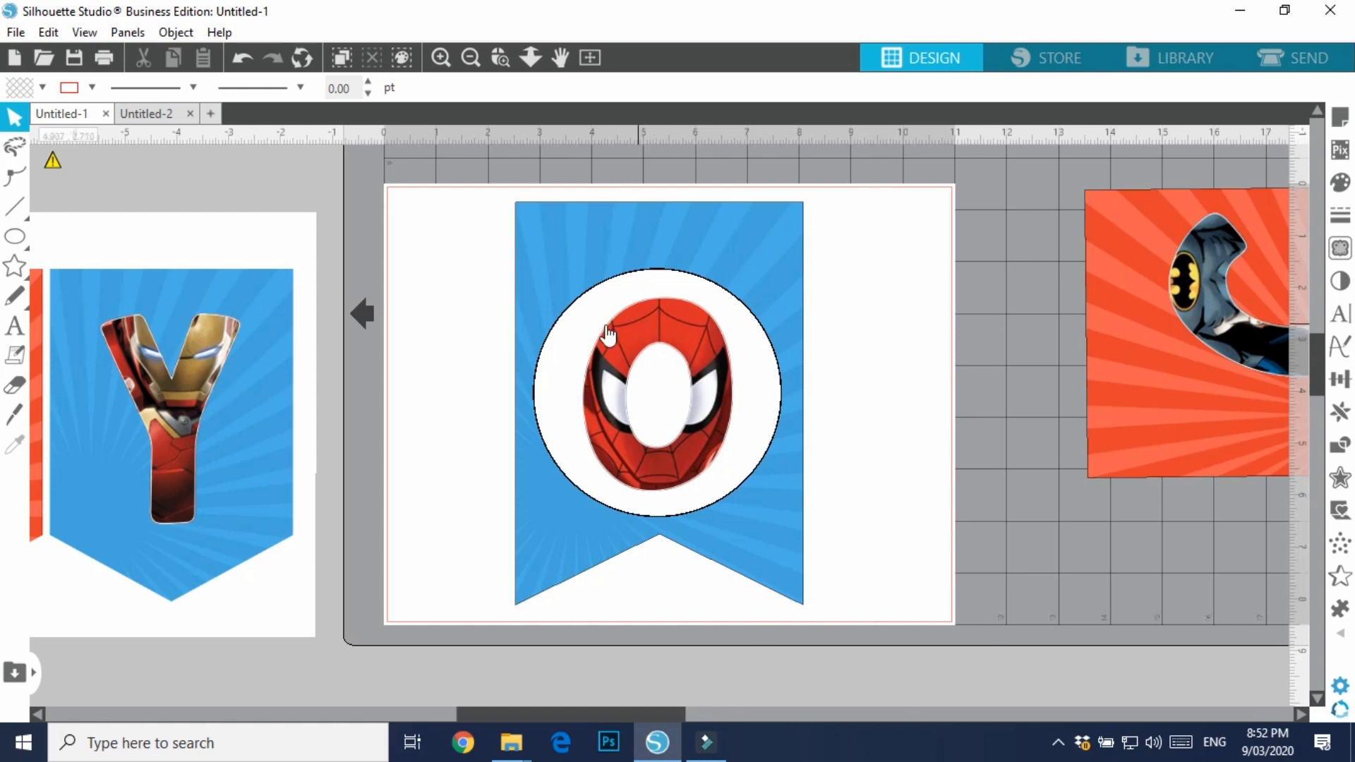
Try filling the circle with a dark blue sampled from the Batman letter
left_click(777, 391)
left_click(28, 91)
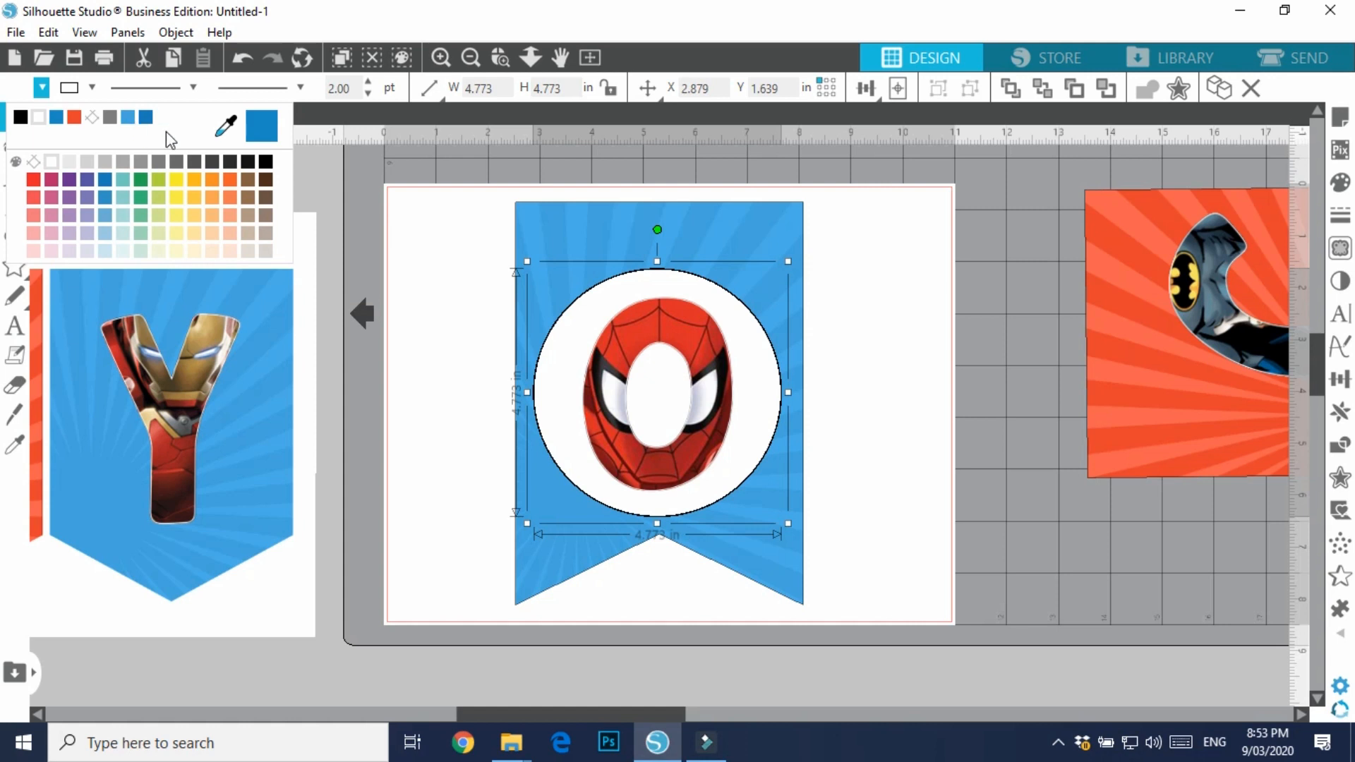
left_click(226, 126)
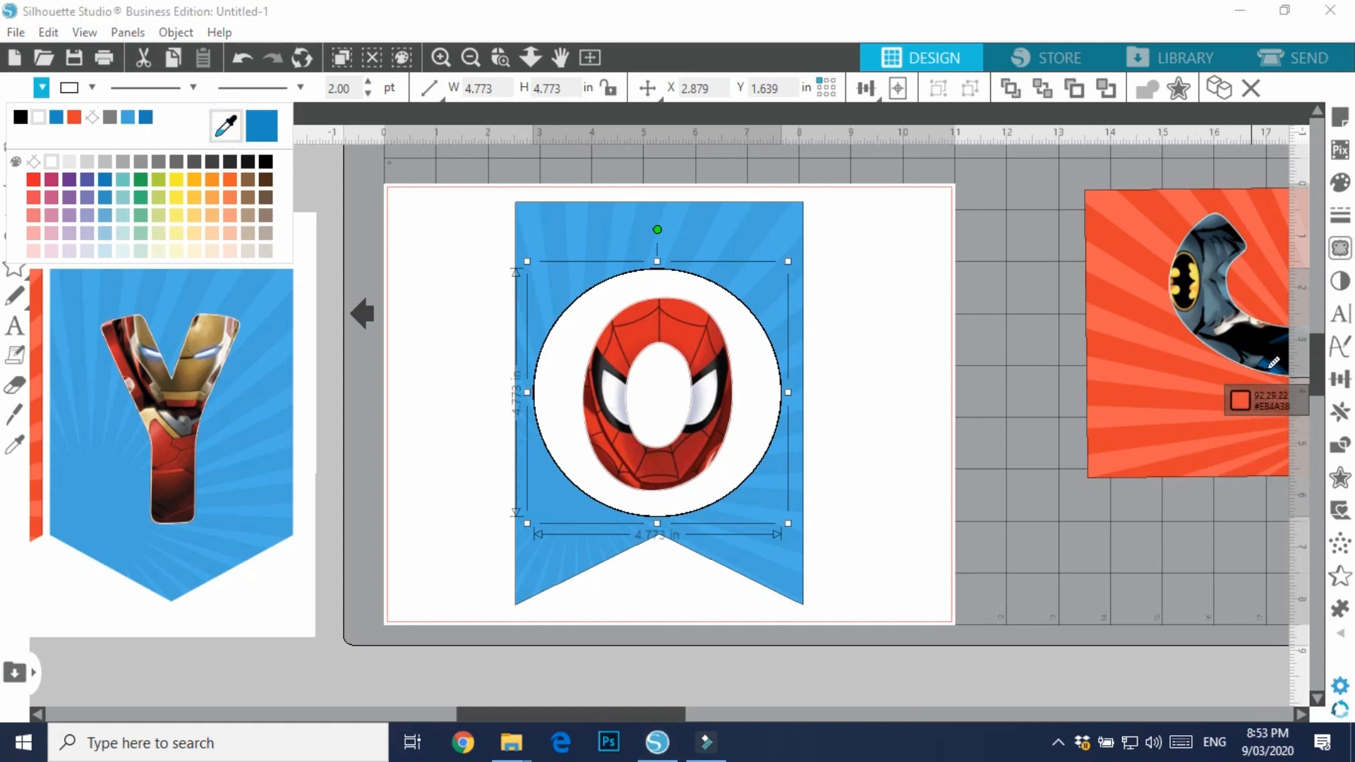
left_click(1275, 365)
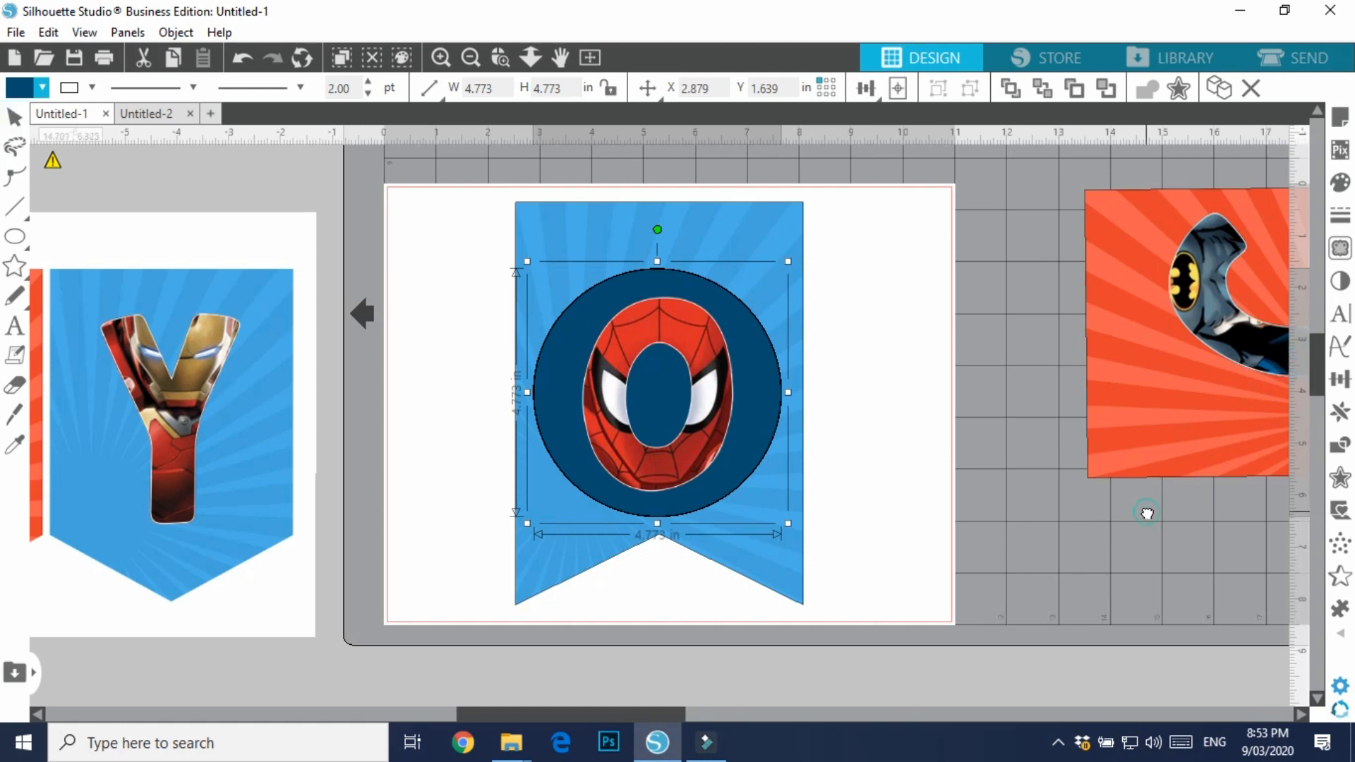
Fill the circle with the yellow sampled from the bat emblem on the Batman letter
left_click_drag(1146, 514, 886, 565)
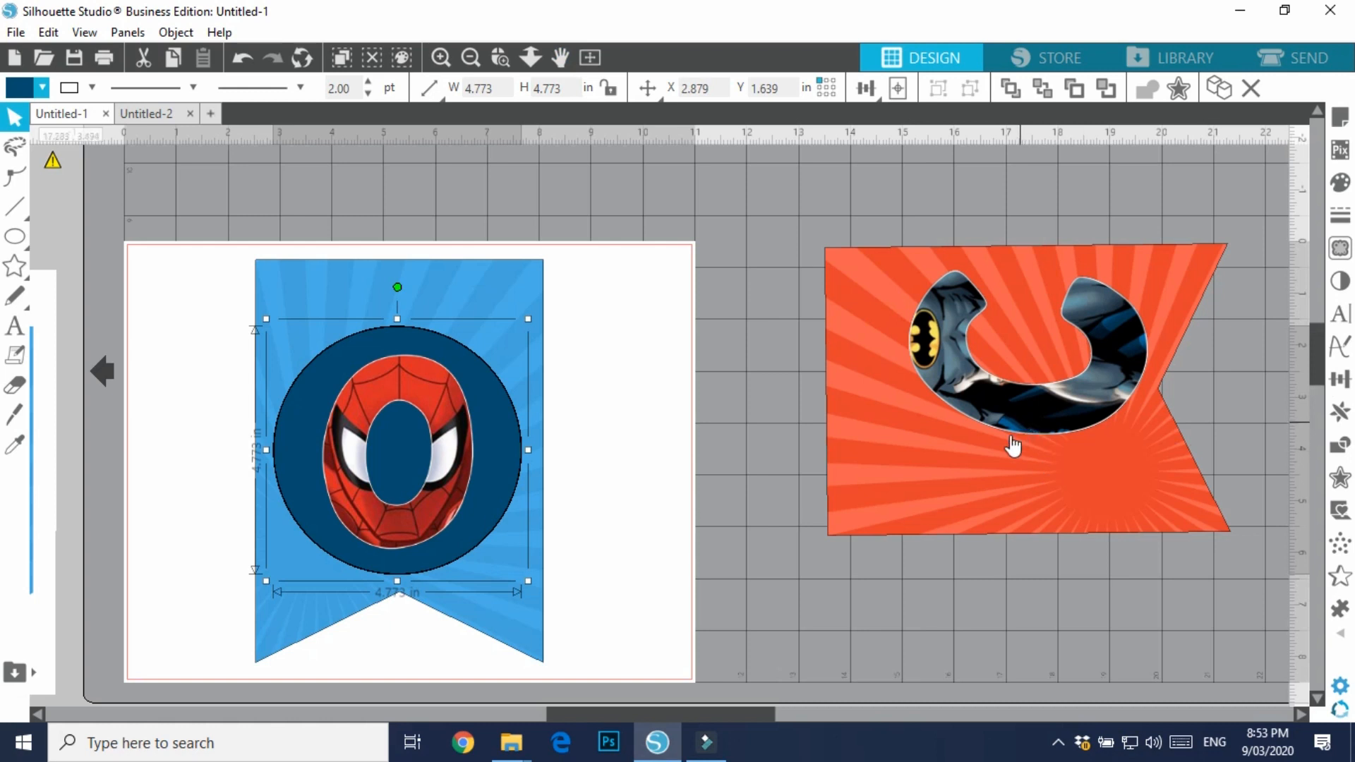
left_click(39, 91)
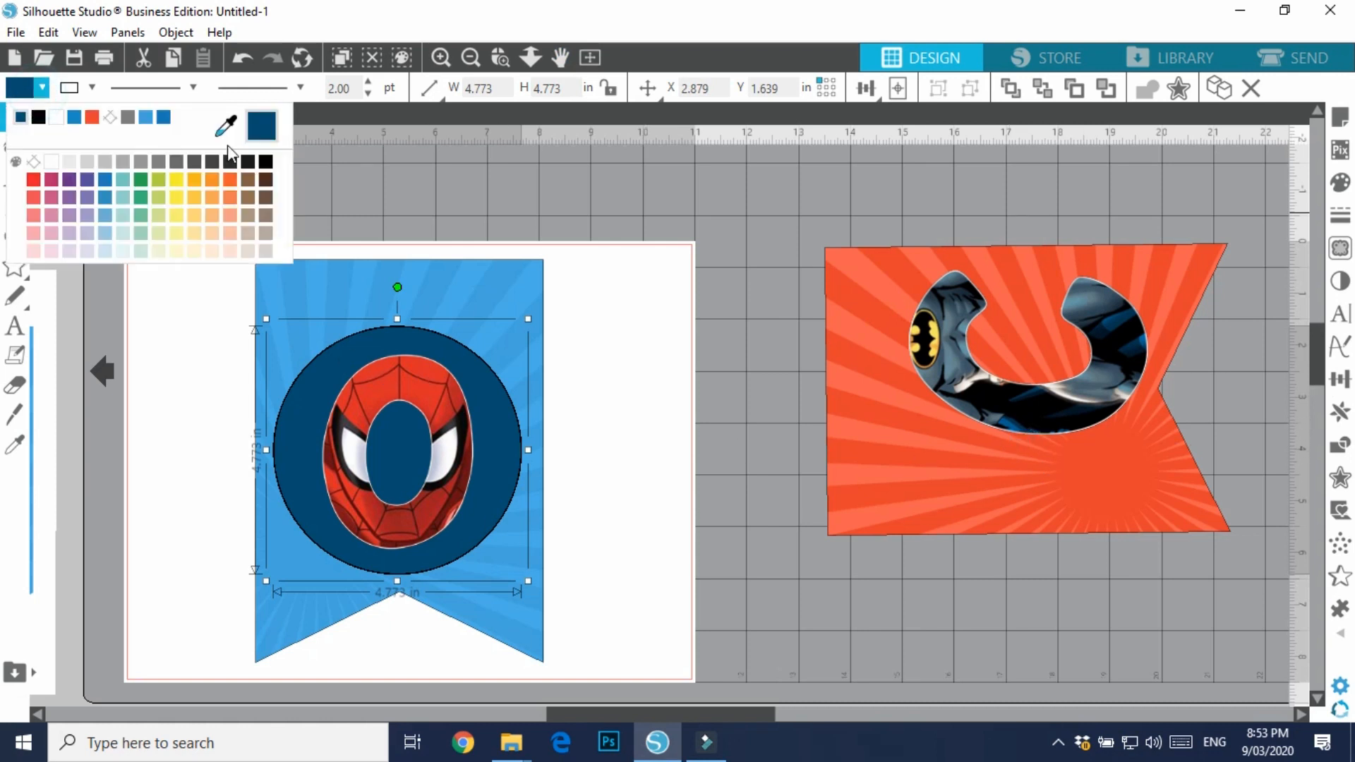
left_click(227, 125)
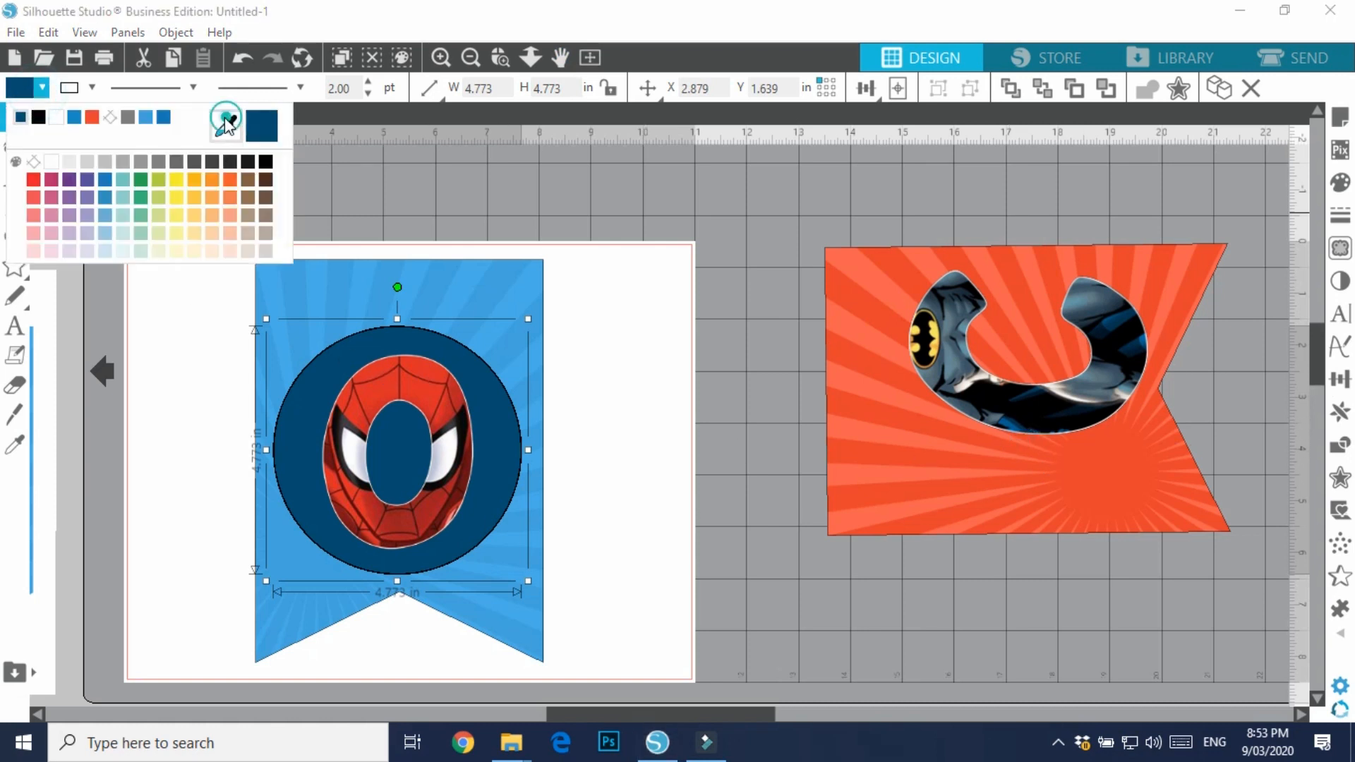
left_click(939, 323)
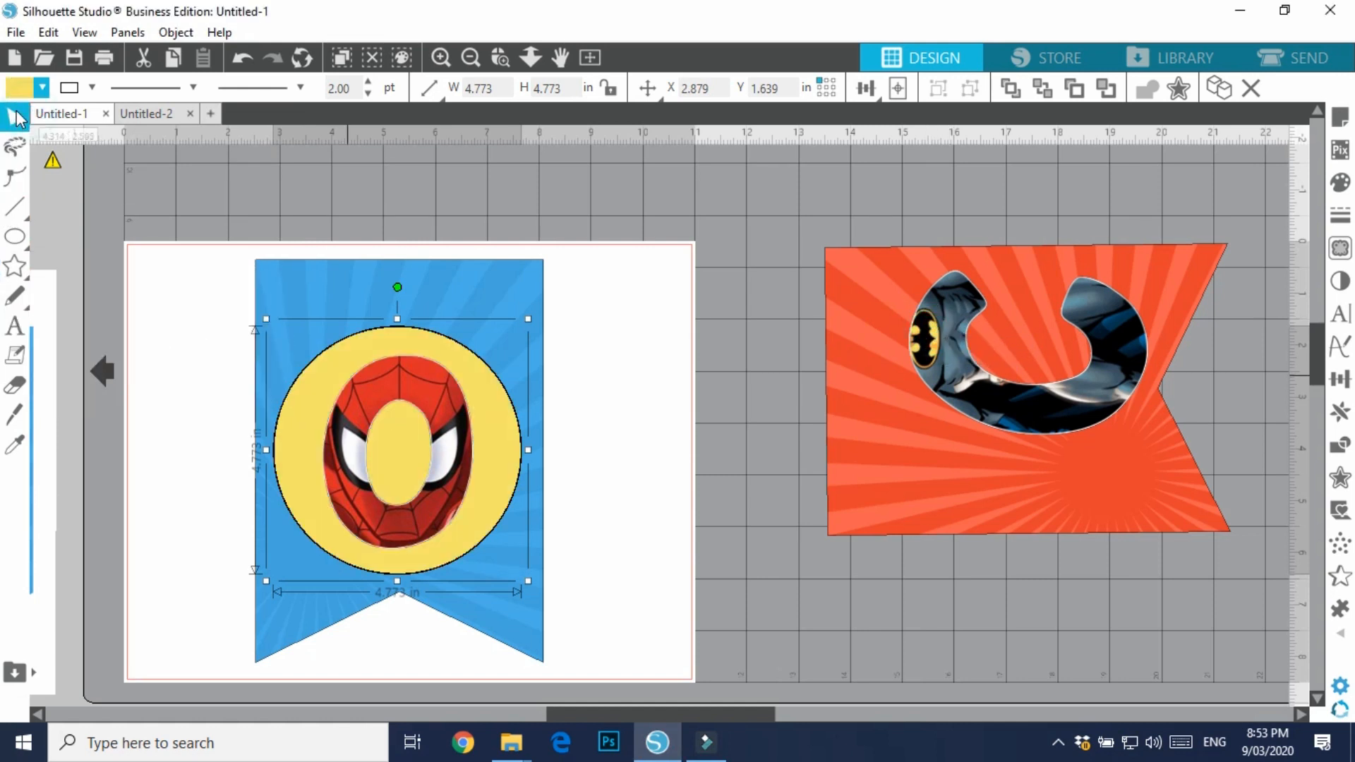
Change the yellow circle's outline to white and thicken it to 4.00 pt
left_click(92, 87)
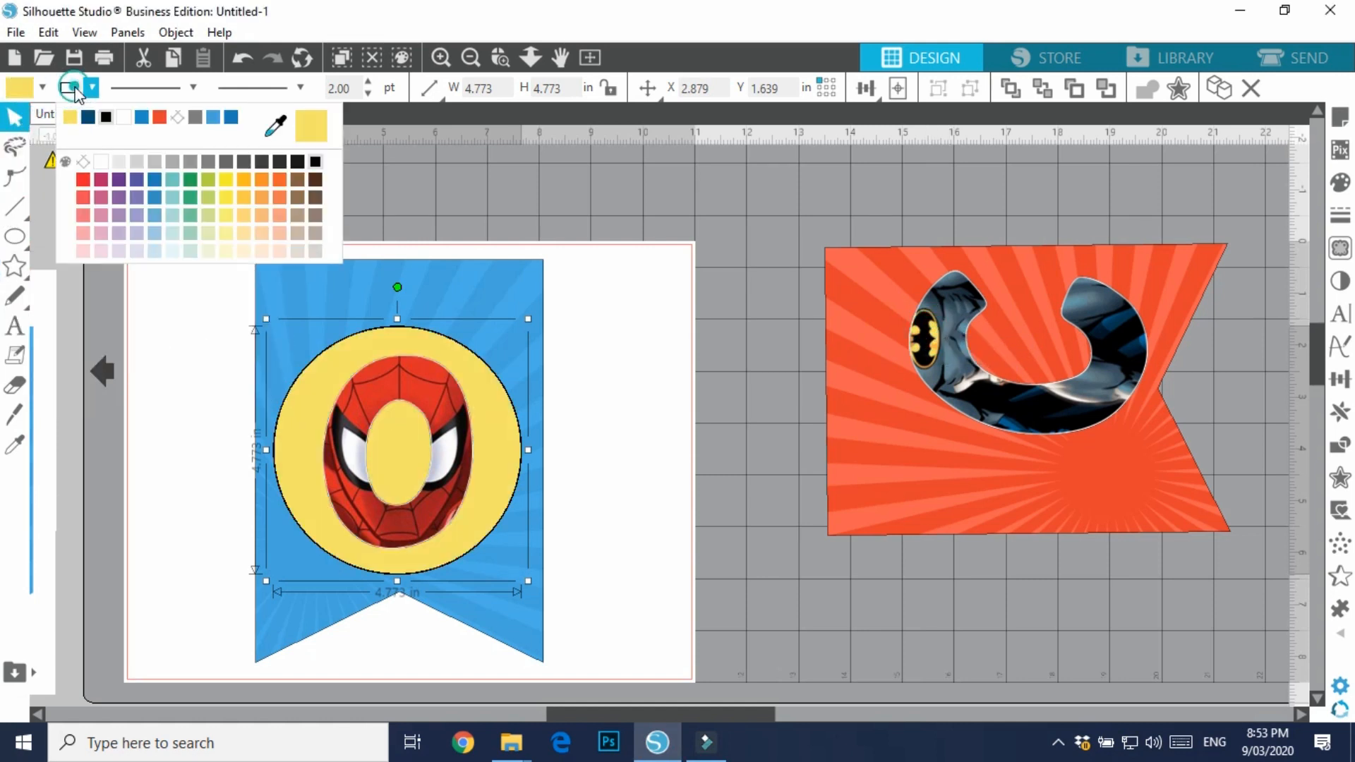
left_click(120, 117)
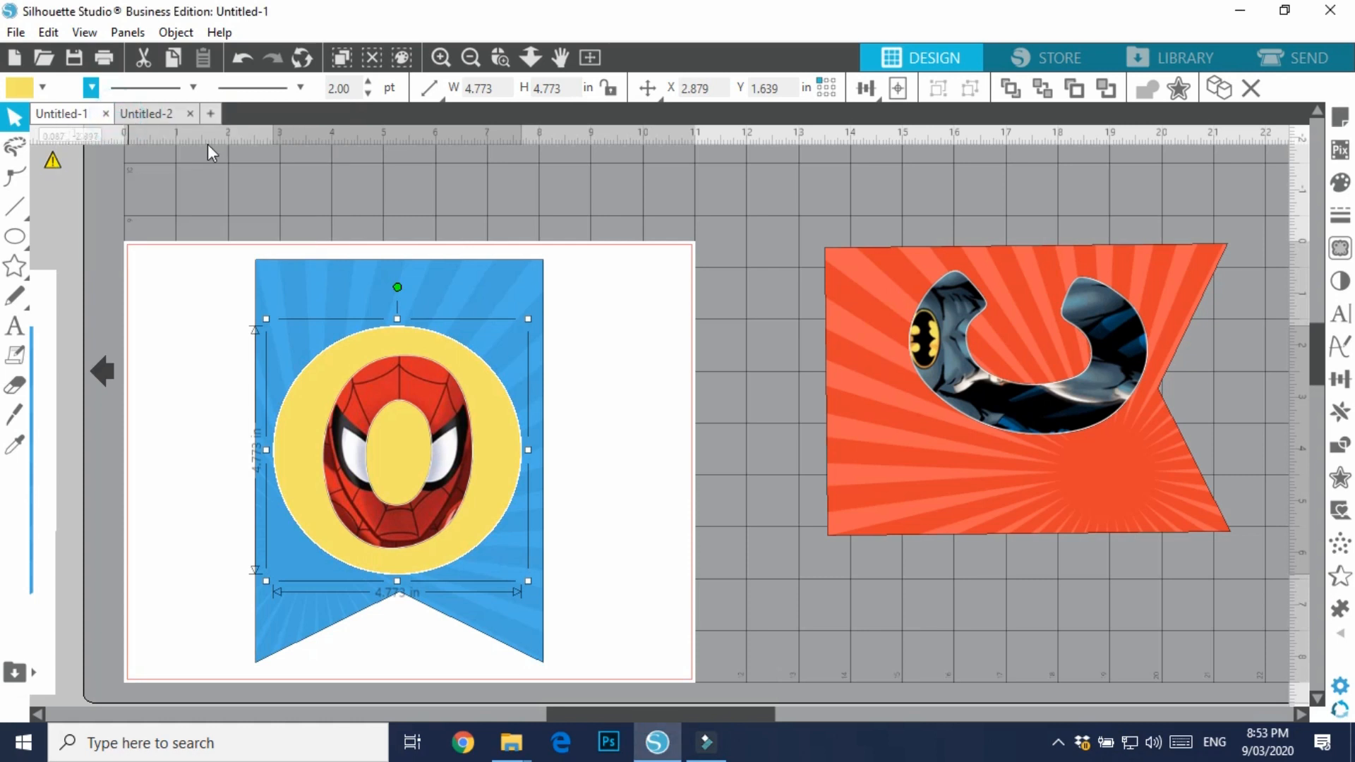
left_click(369, 83)
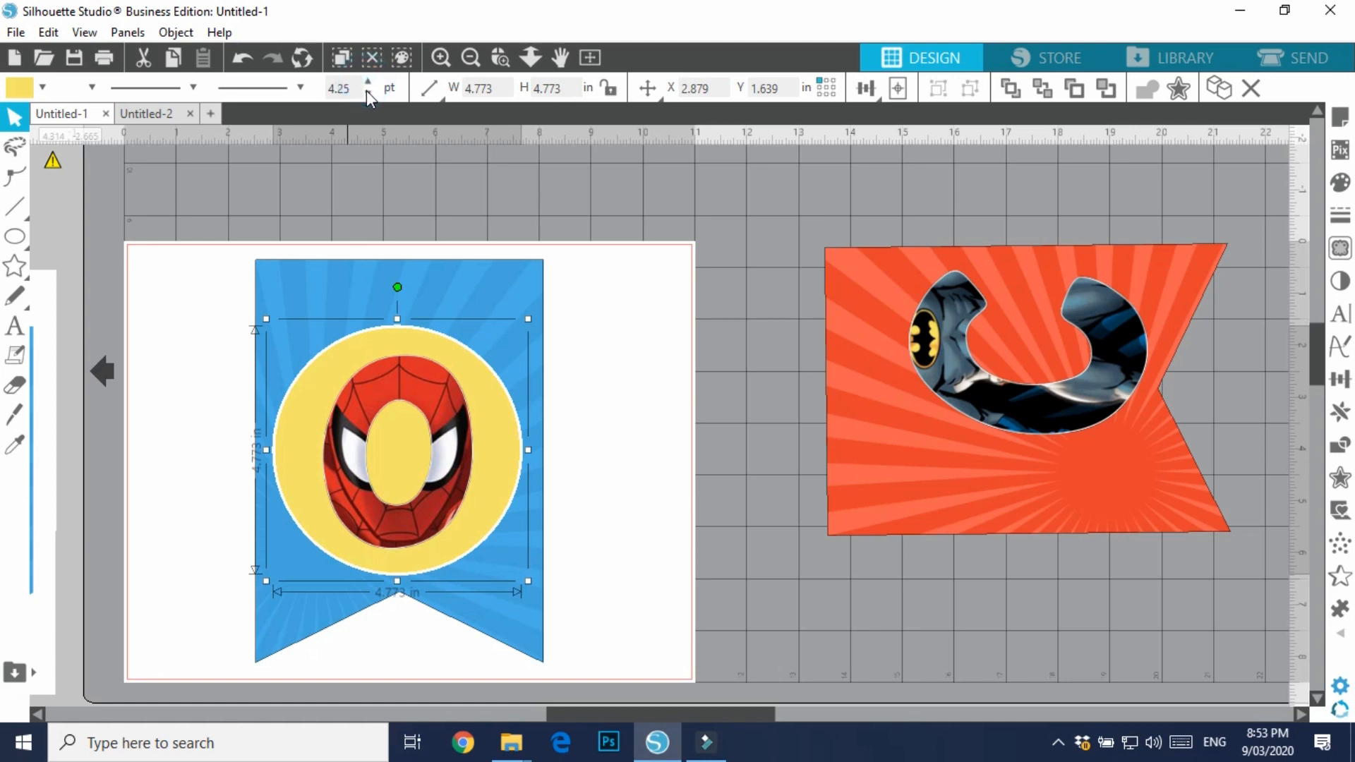
Nudge the Spider-Man O slightly upward within the yellow circle and deselect it
left_click(678, 378)
left_click(458, 485)
left_click_drag(453, 481, 455, 480)
left_click(479, 423)
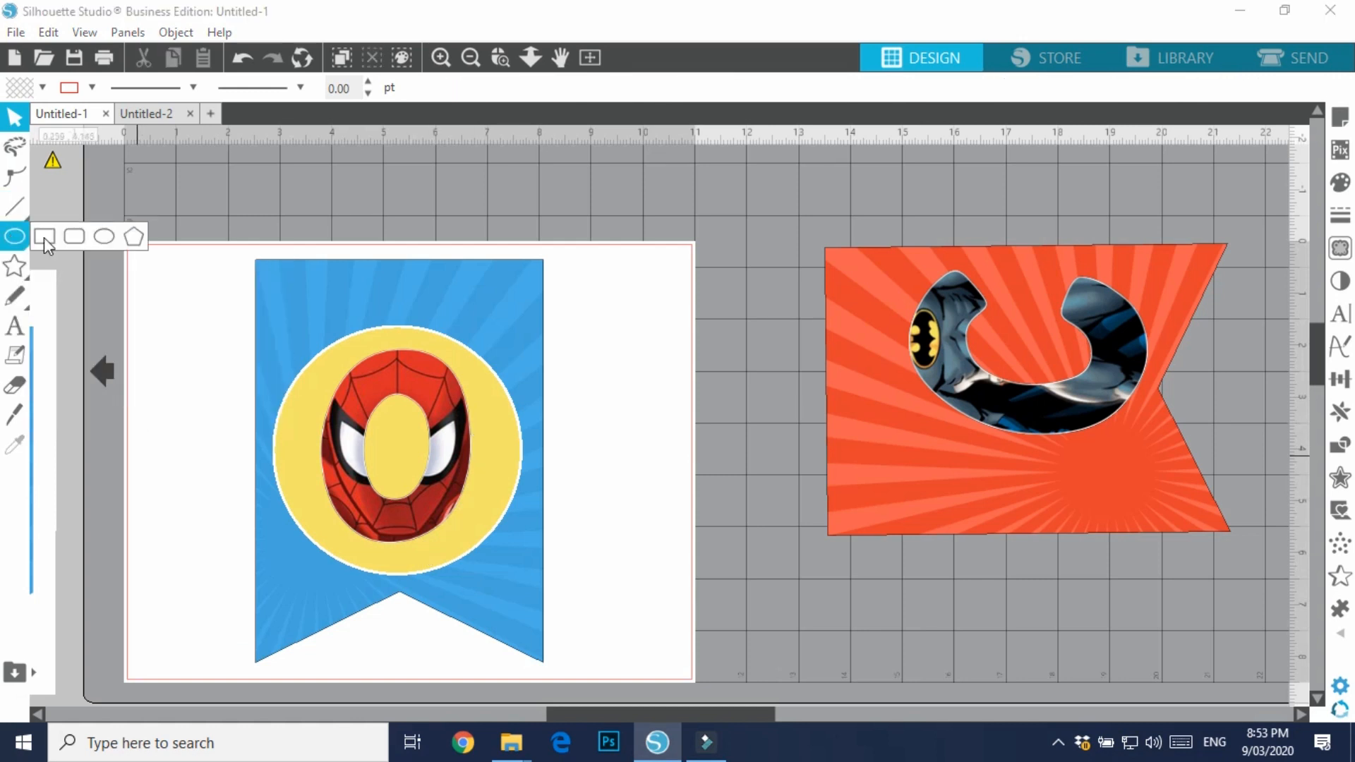
Draw a rectangle about 5.51 by 2.83 in across the blue flag's middle and shift the yellow circle slightly up
left_click(57, 237)
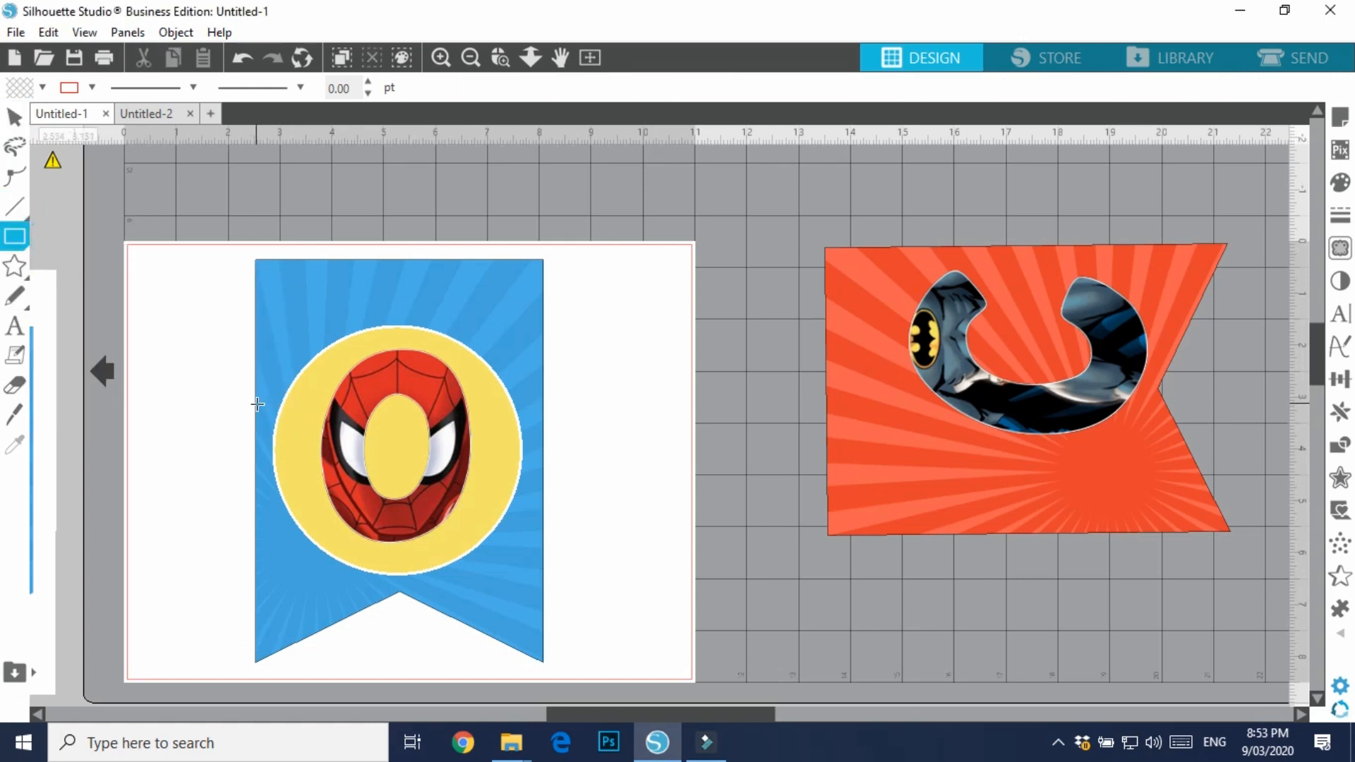
left_click_drag(256, 404, 544, 561)
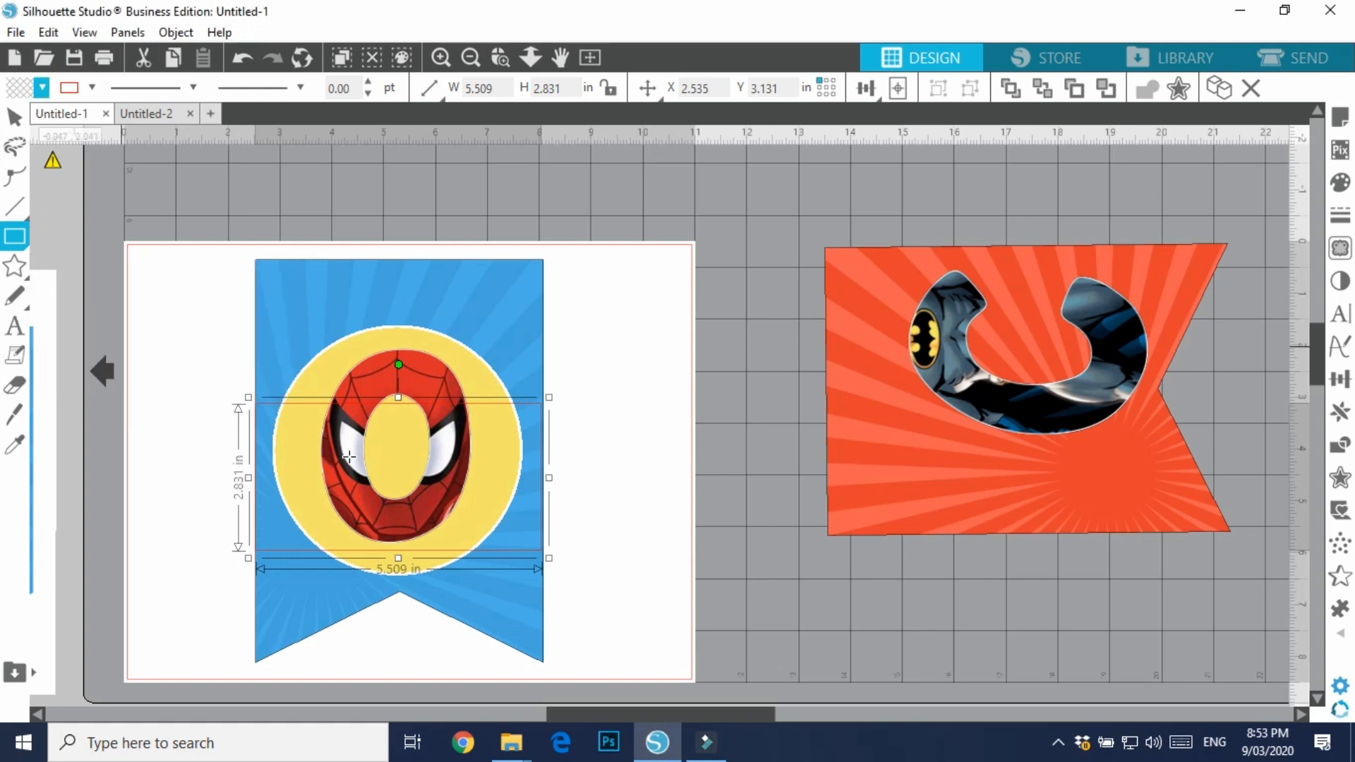
left_click(14, 116)
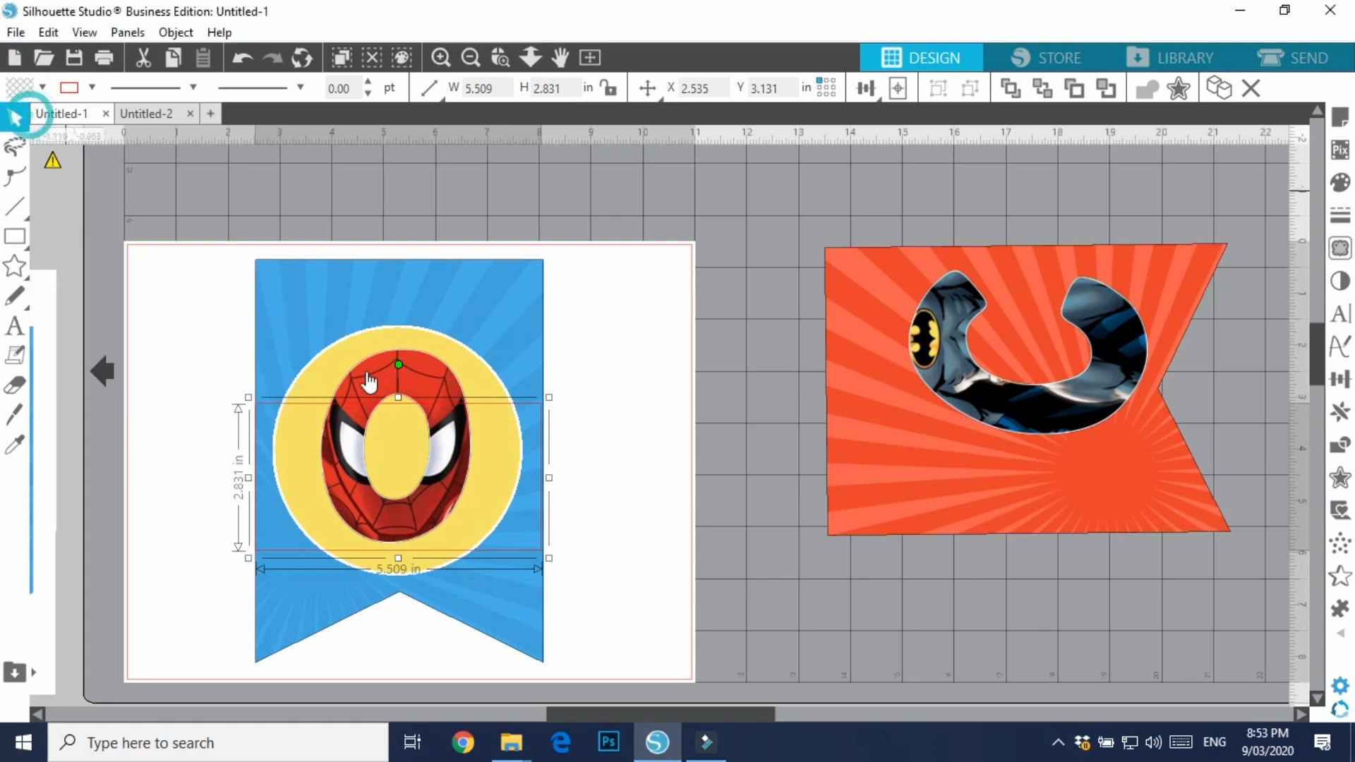
left_click_drag(497, 401, 496, 391)
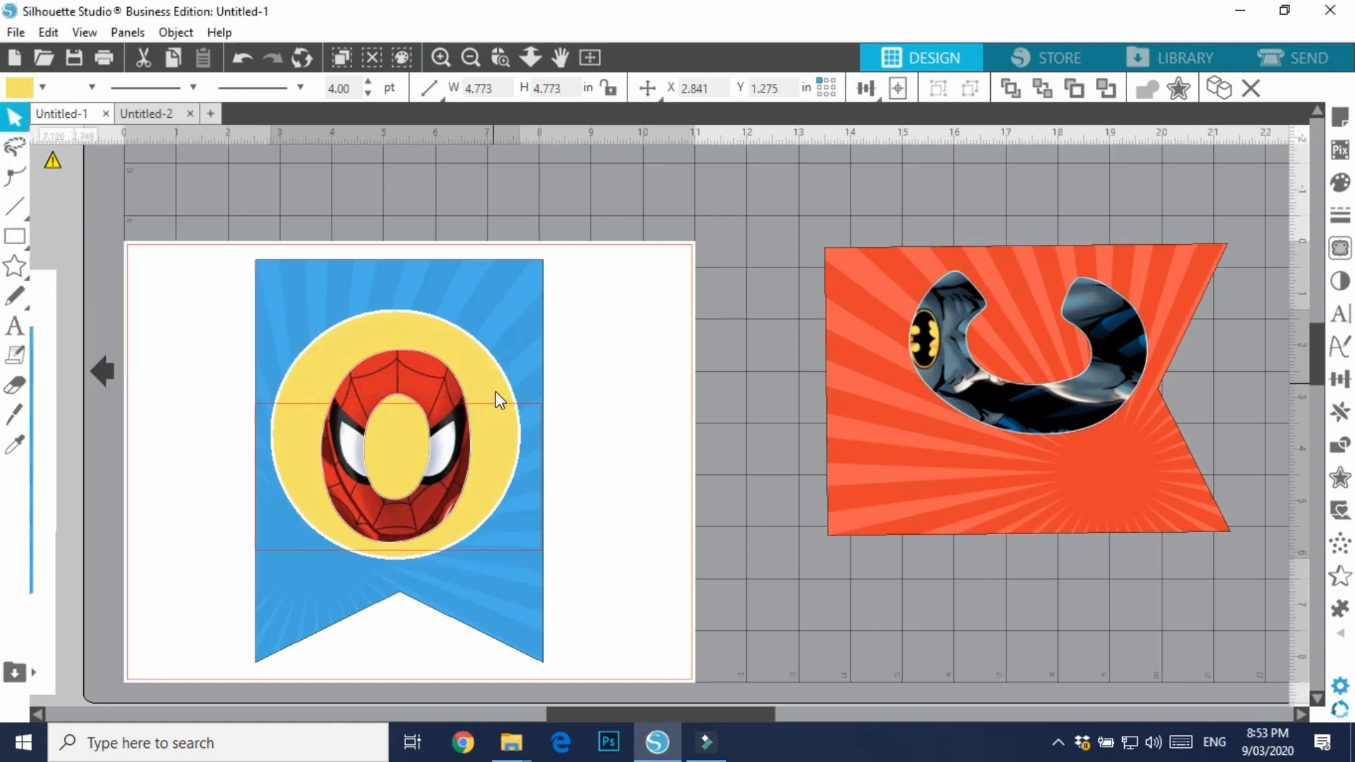
Undo the yellow circle's upward shift and move the rectangle slightly up the blue flag to line up with the circle
key("Escape")
left_click(241, 57)
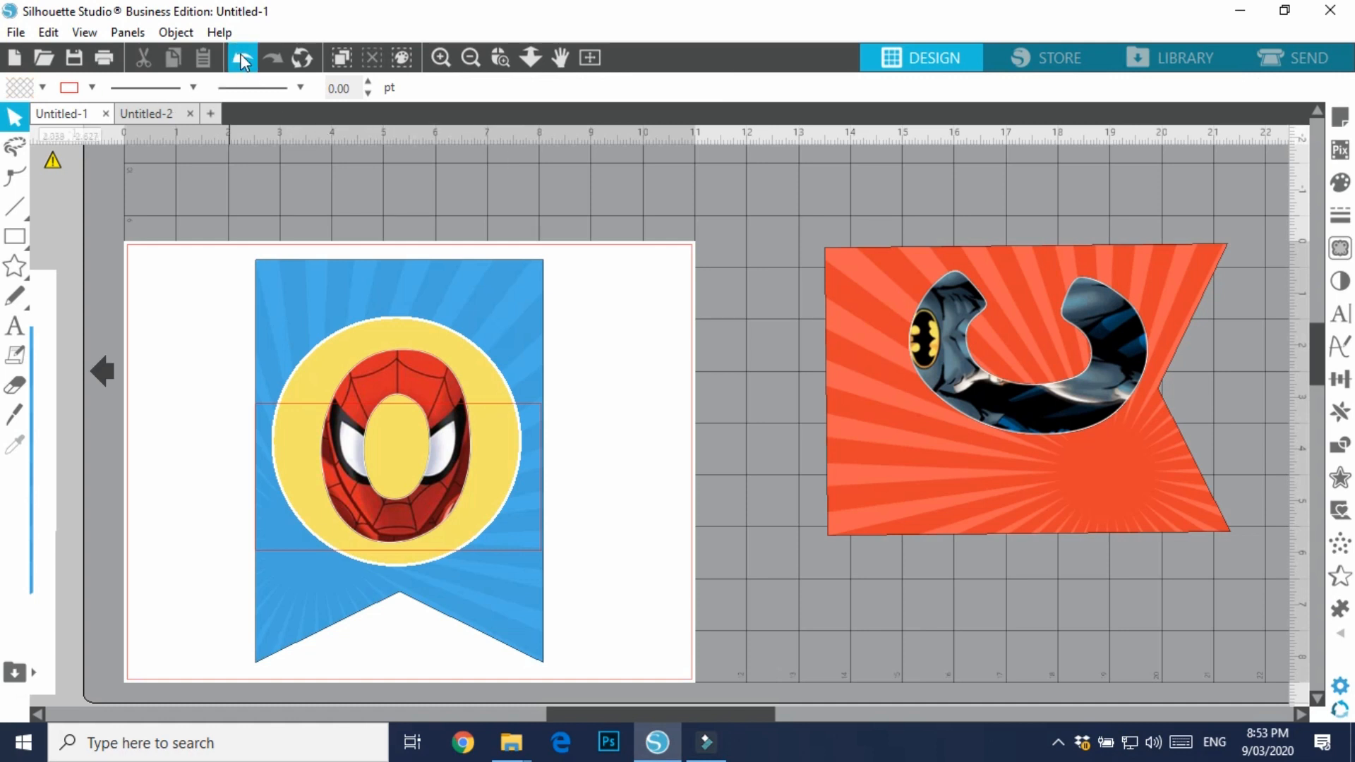
left_click(542, 409)
left_click_drag(538, 411, 539, 396)
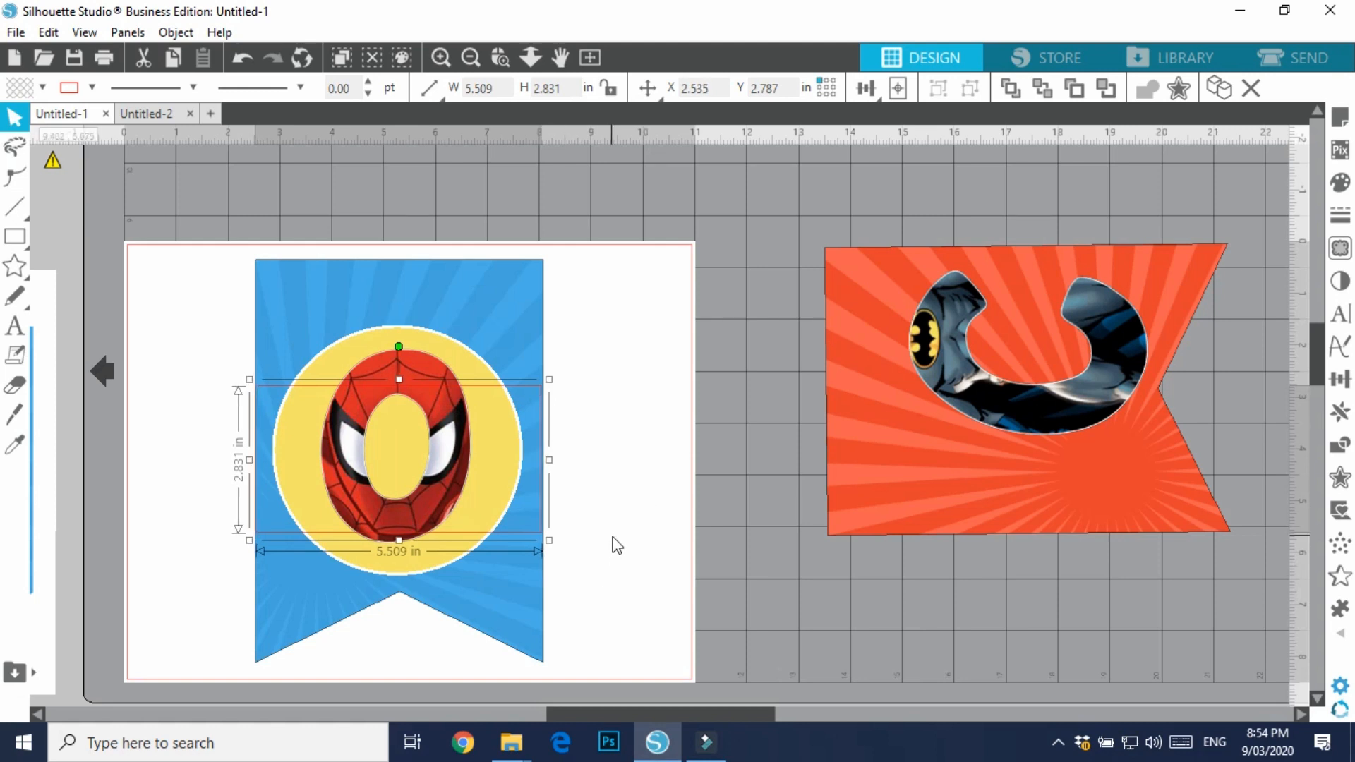
Fill the rectangle with the orange-red sampled from the Batman flag
left_click(42, 87)
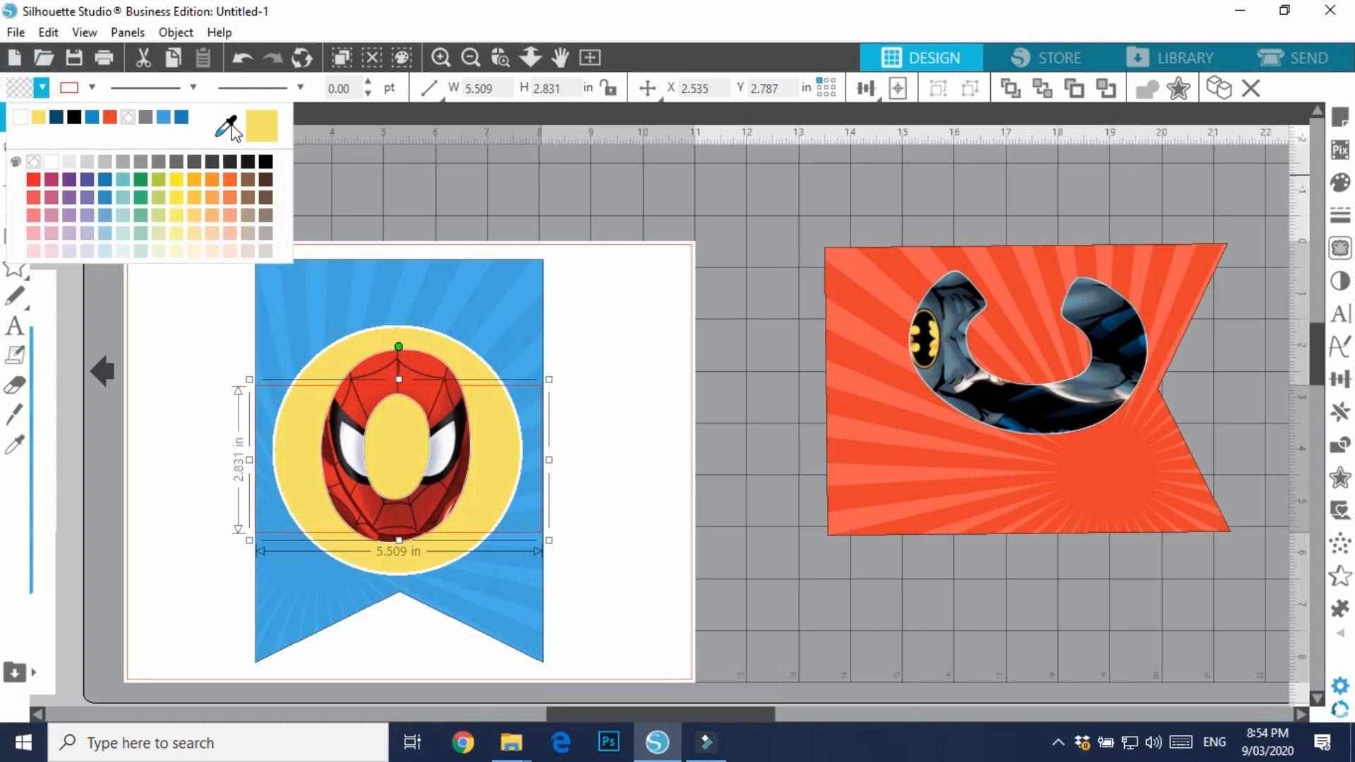
left_click(226, 125)
left_click(1122, 465)
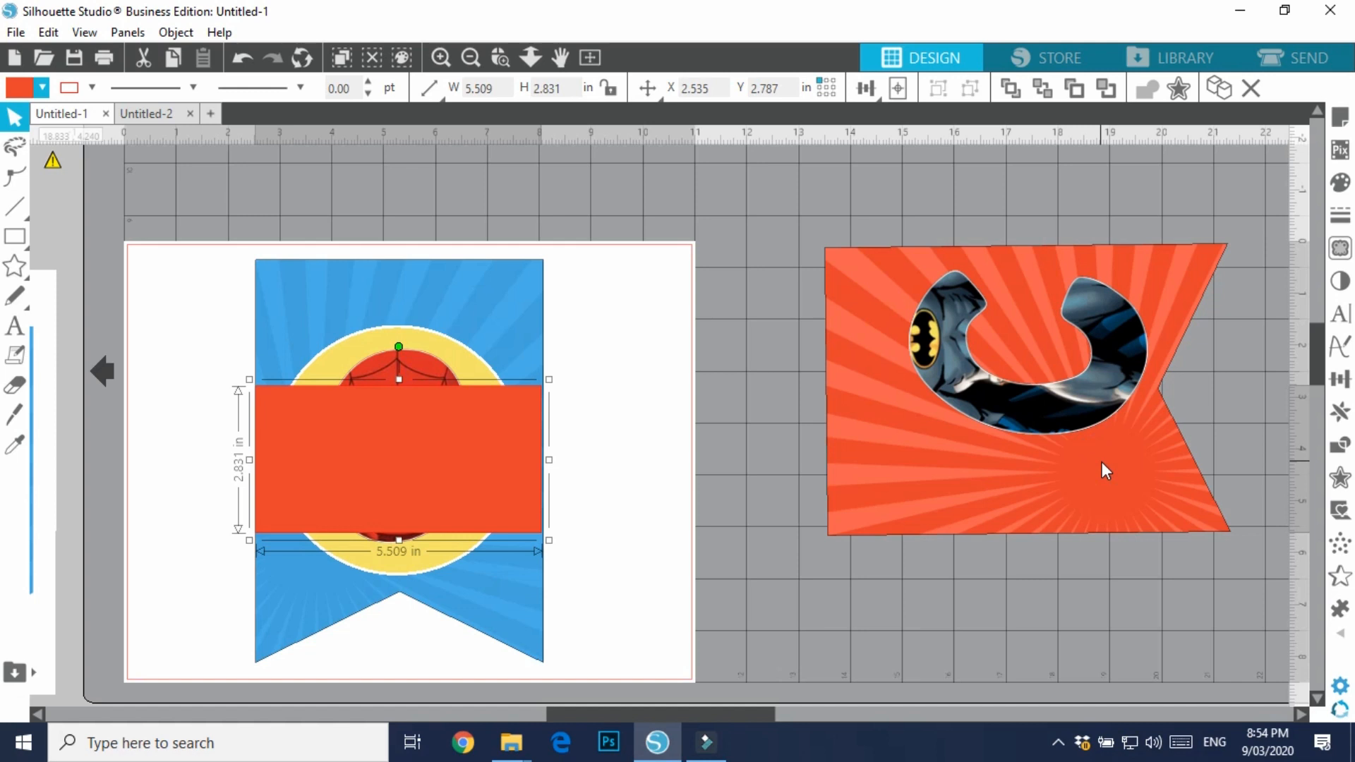
Change the orange-red rectangle's outline to white and thicken it to 5.00 pt
left_click(91, 88)
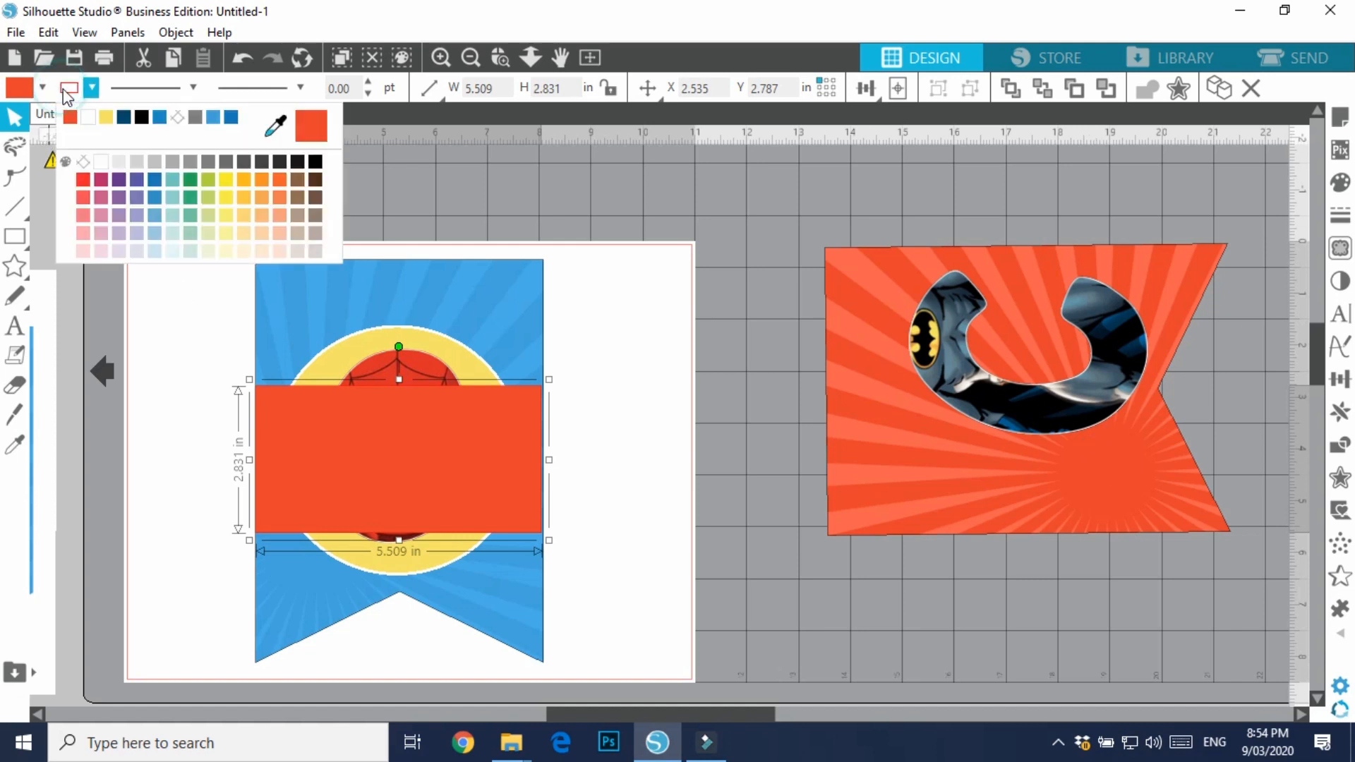
left_click(91, 118)
left_click(368, 82)
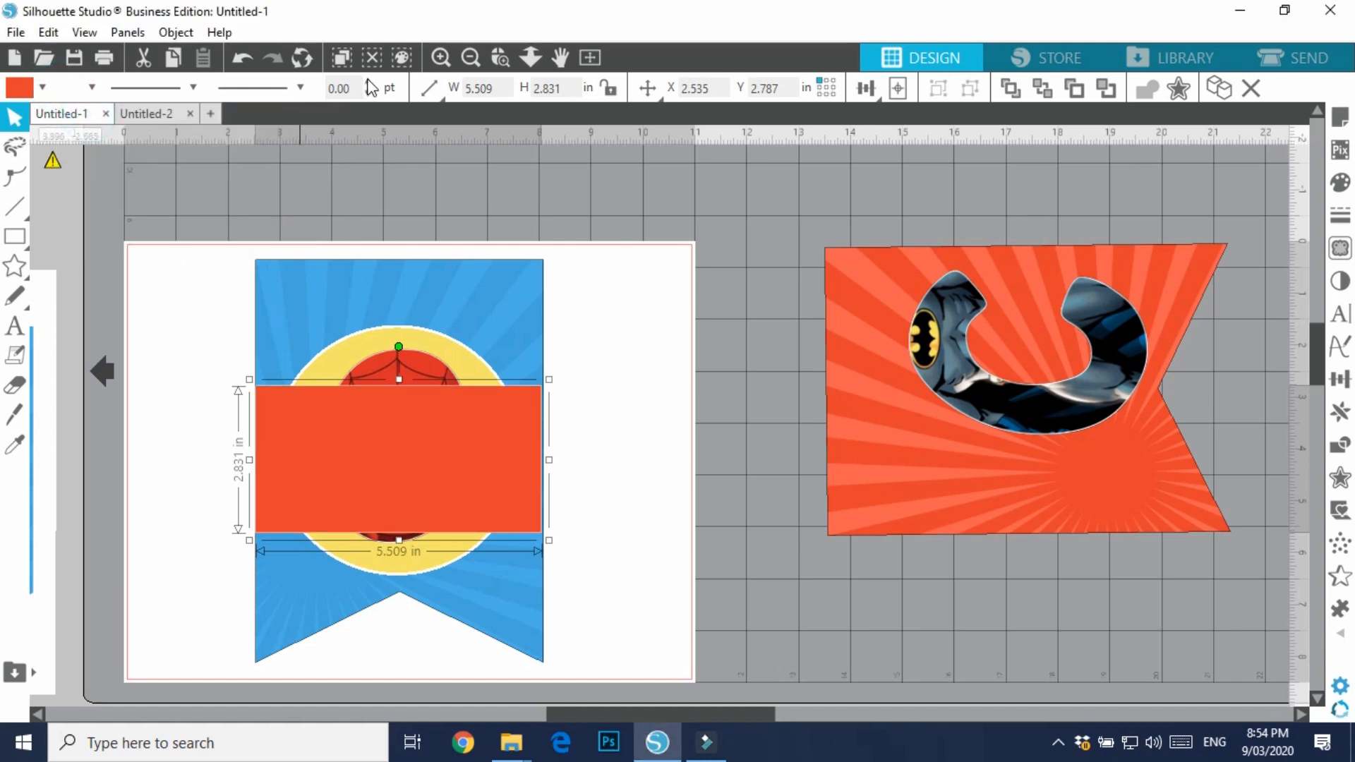
left_click(367, 82)
left_click(367, 82)
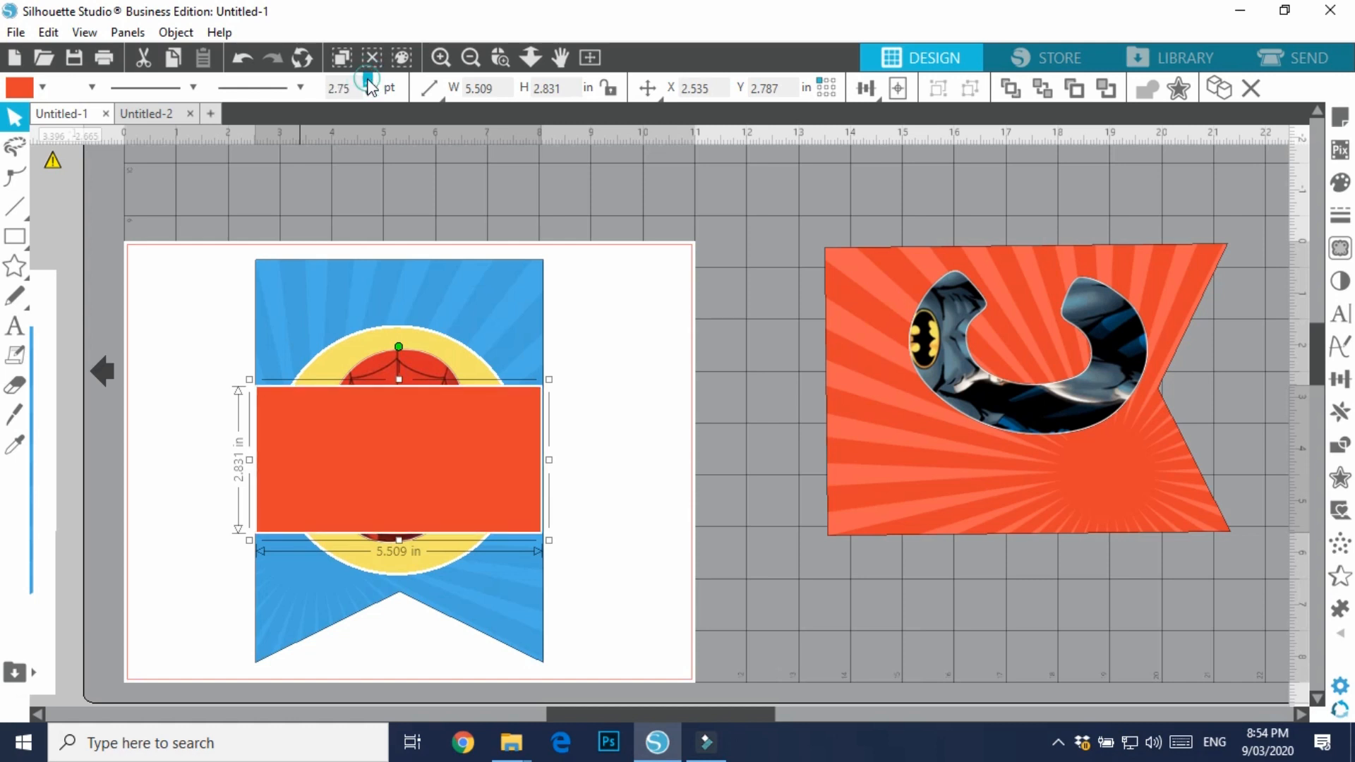
left_click(368, 82)
left_click(368, 81)
left_click(368, 82)
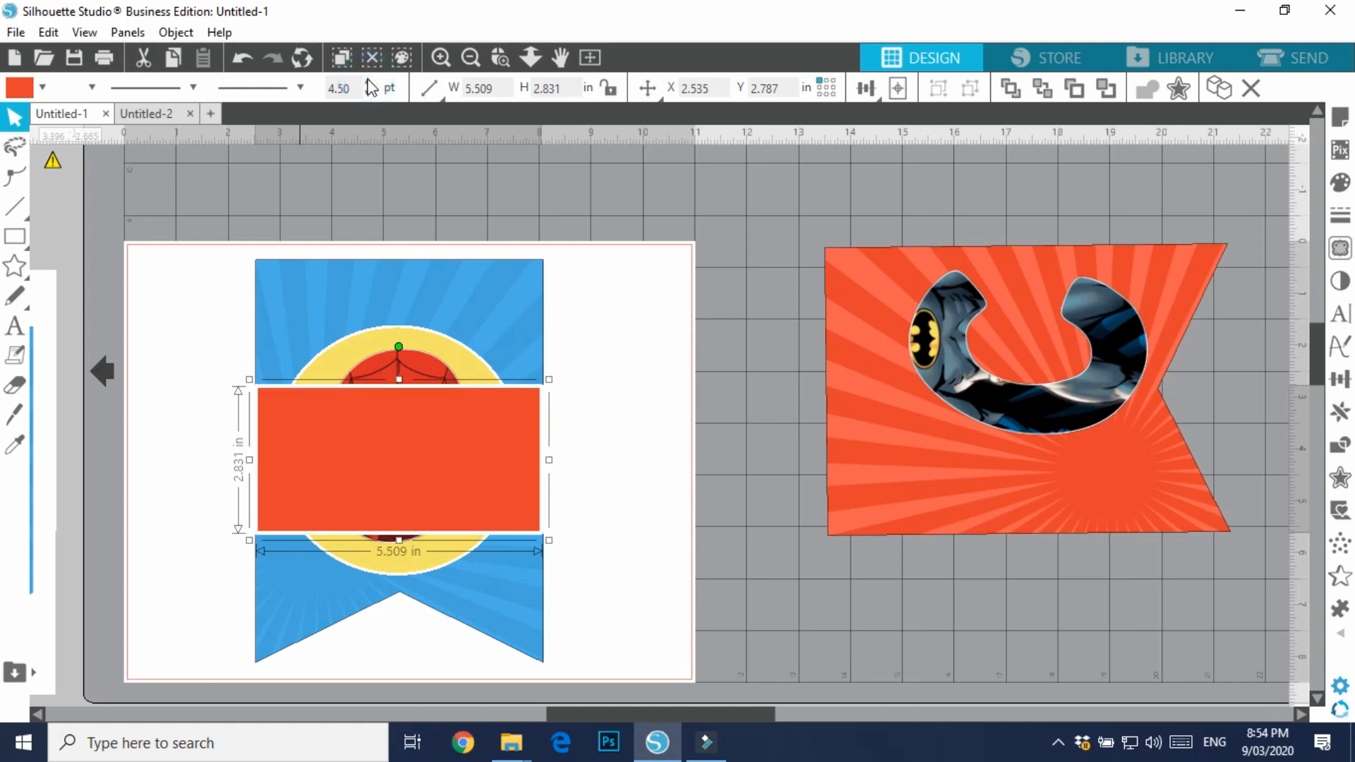
left_click(368, 82)
left_click(368, 82)
Widen the orange-red rectangle to about 6.71 in so it extends past both sides of the flag
left_click(250, 458)
left_click_drag(249, 457, 244, 460)
left_click(617, 397)
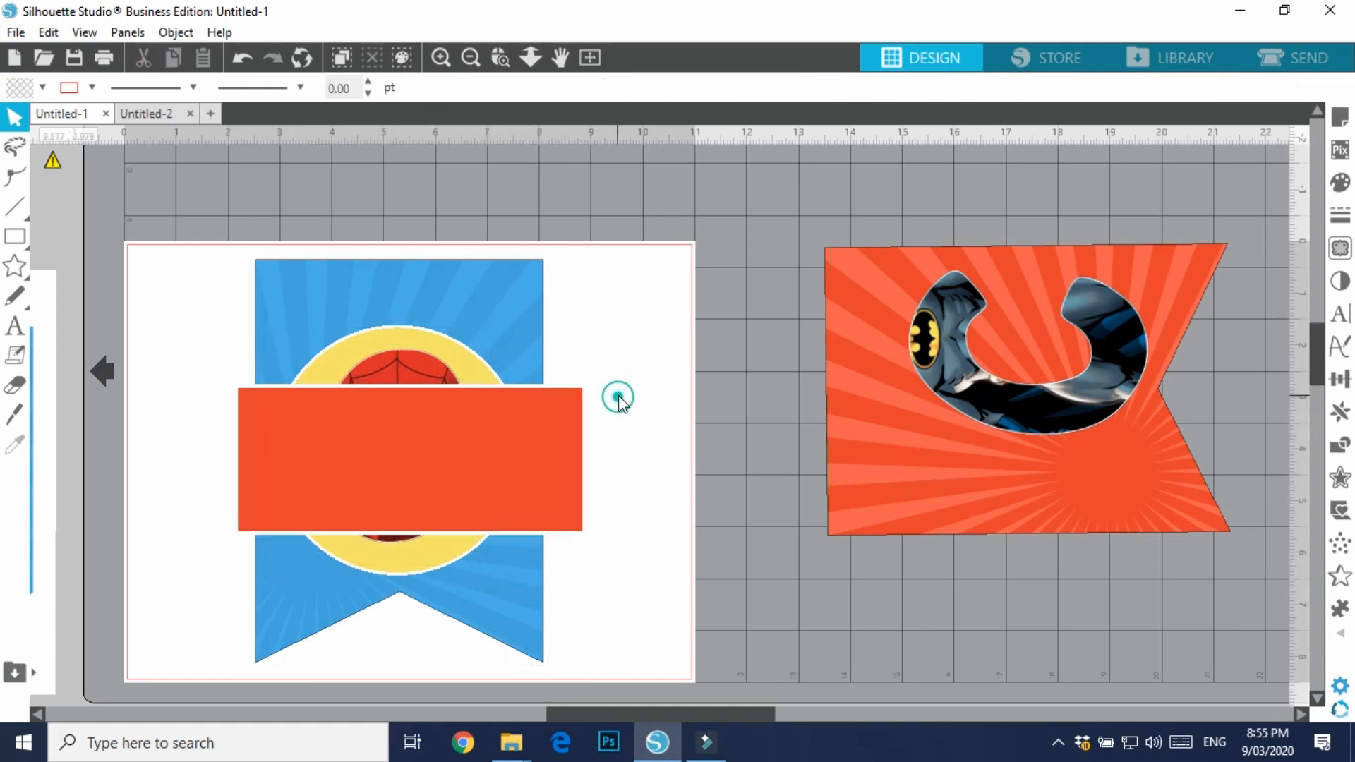
left_click(487, 463)
left_click(492, 472)
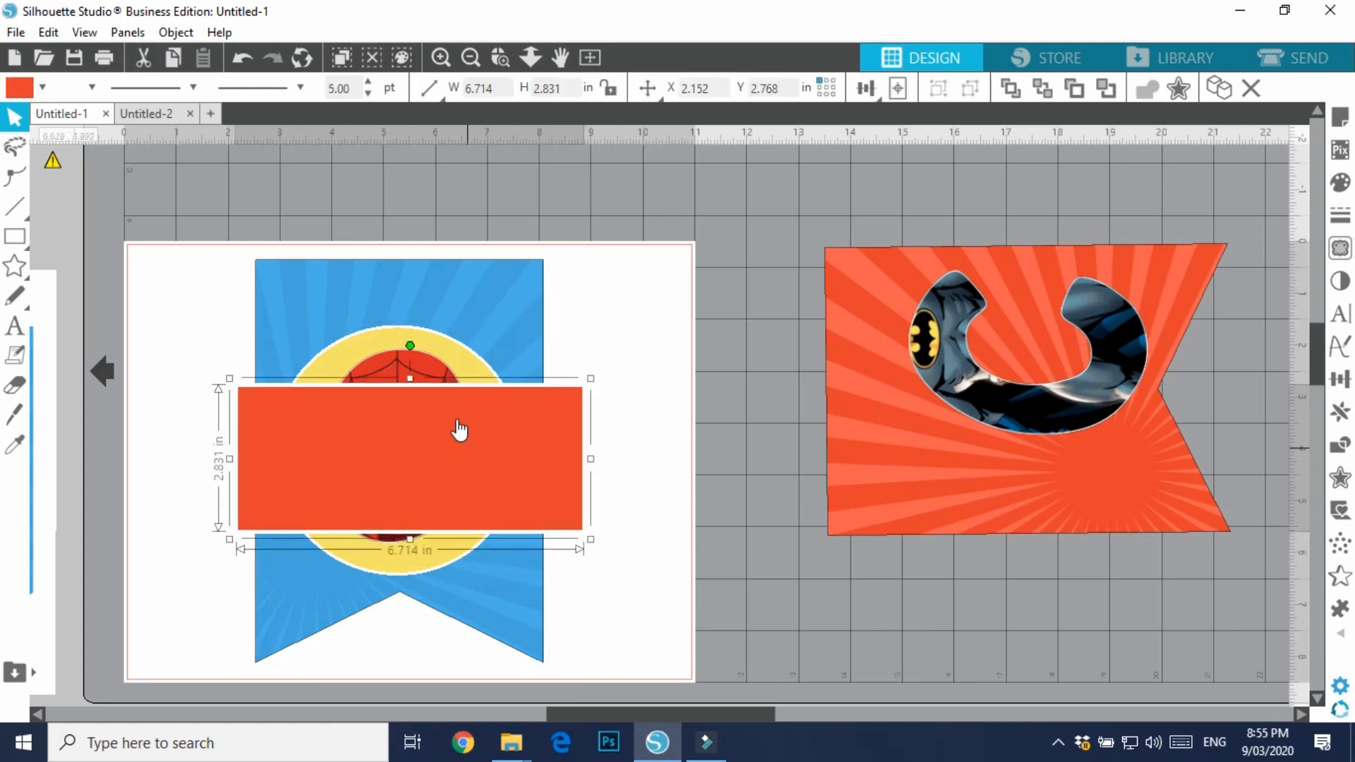
Bring the yellow circle in front of the orange-red rectangle with the Spider-Man O on top, and position the circle behind the O
left_click(413, 365)
right_click(416, 365)
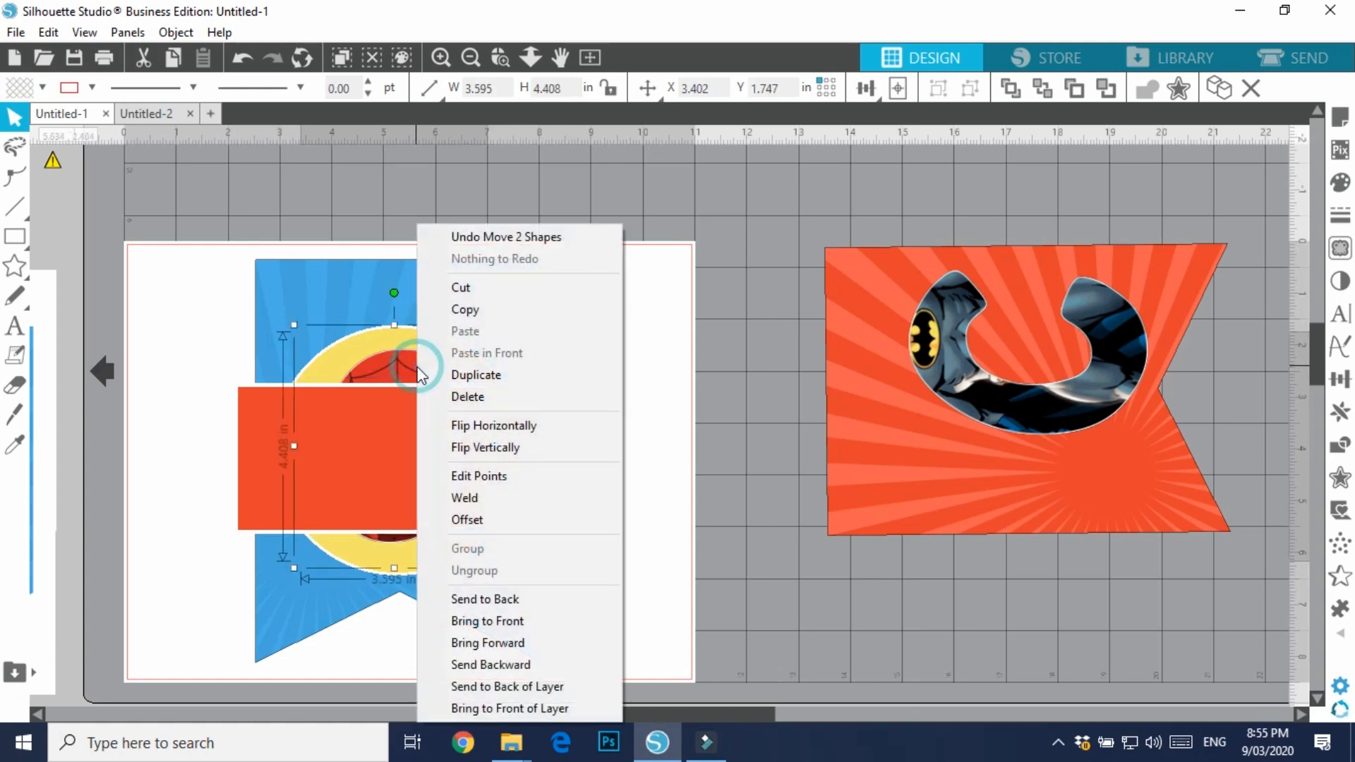
left_click(494, 621)
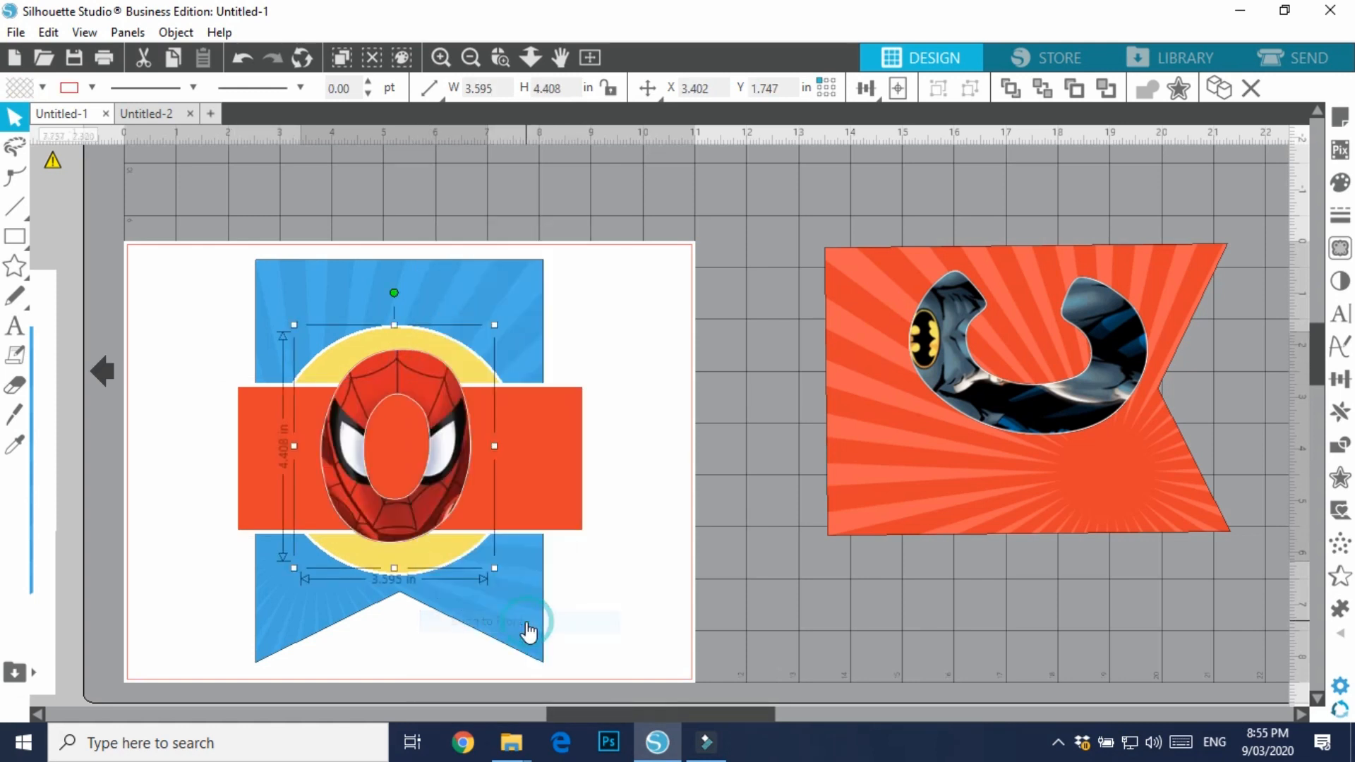
left_click(497, 379)
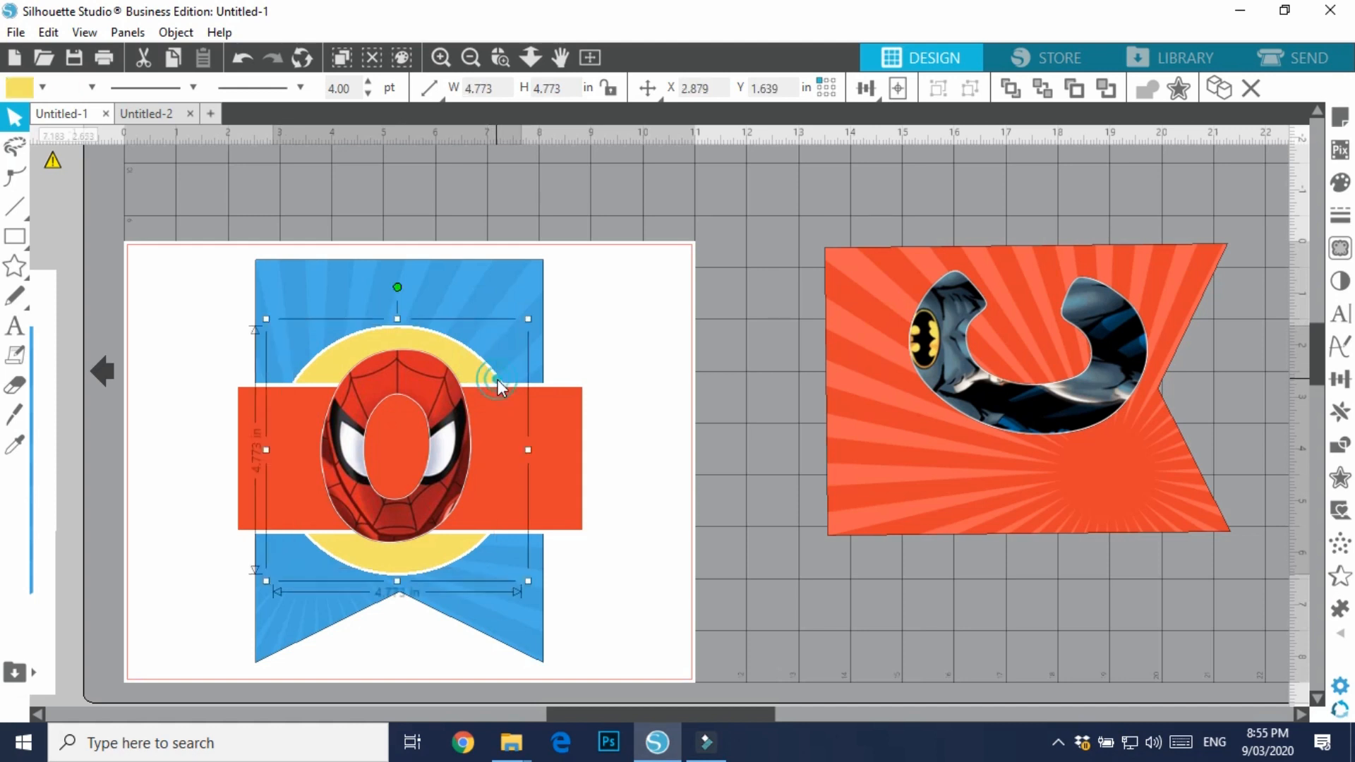
right_click(497, 379)
left_click(602, 621)
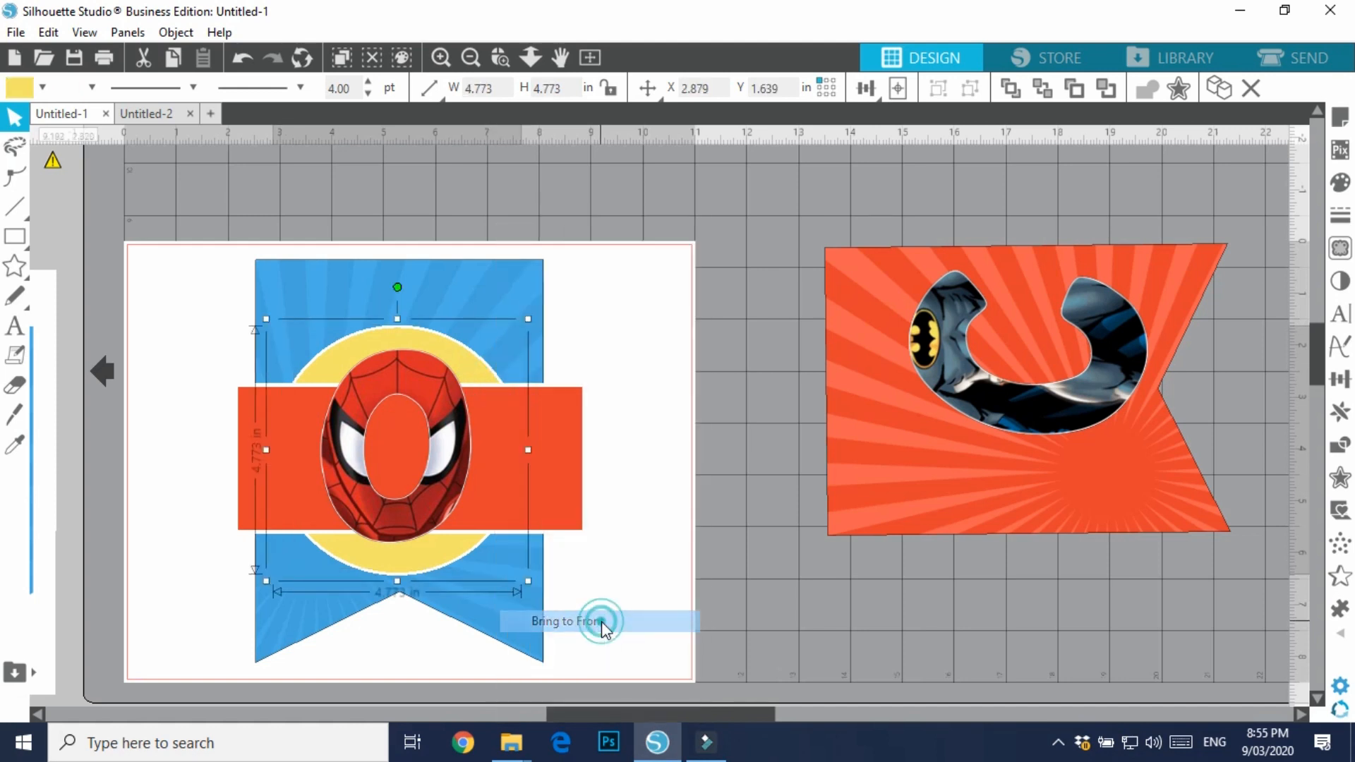
left_click_drag(432, 479, 527, 482)
left_click(370, 475)
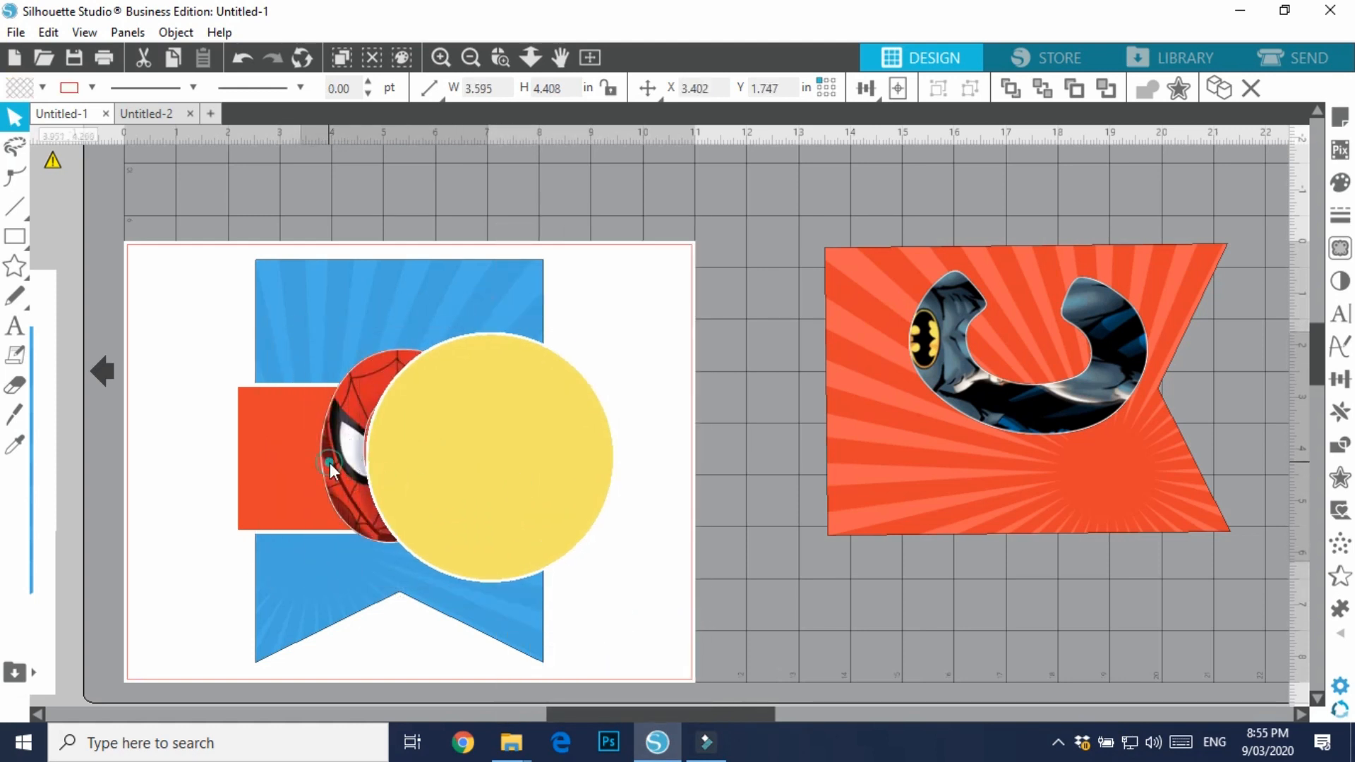
right_click(332, 466)
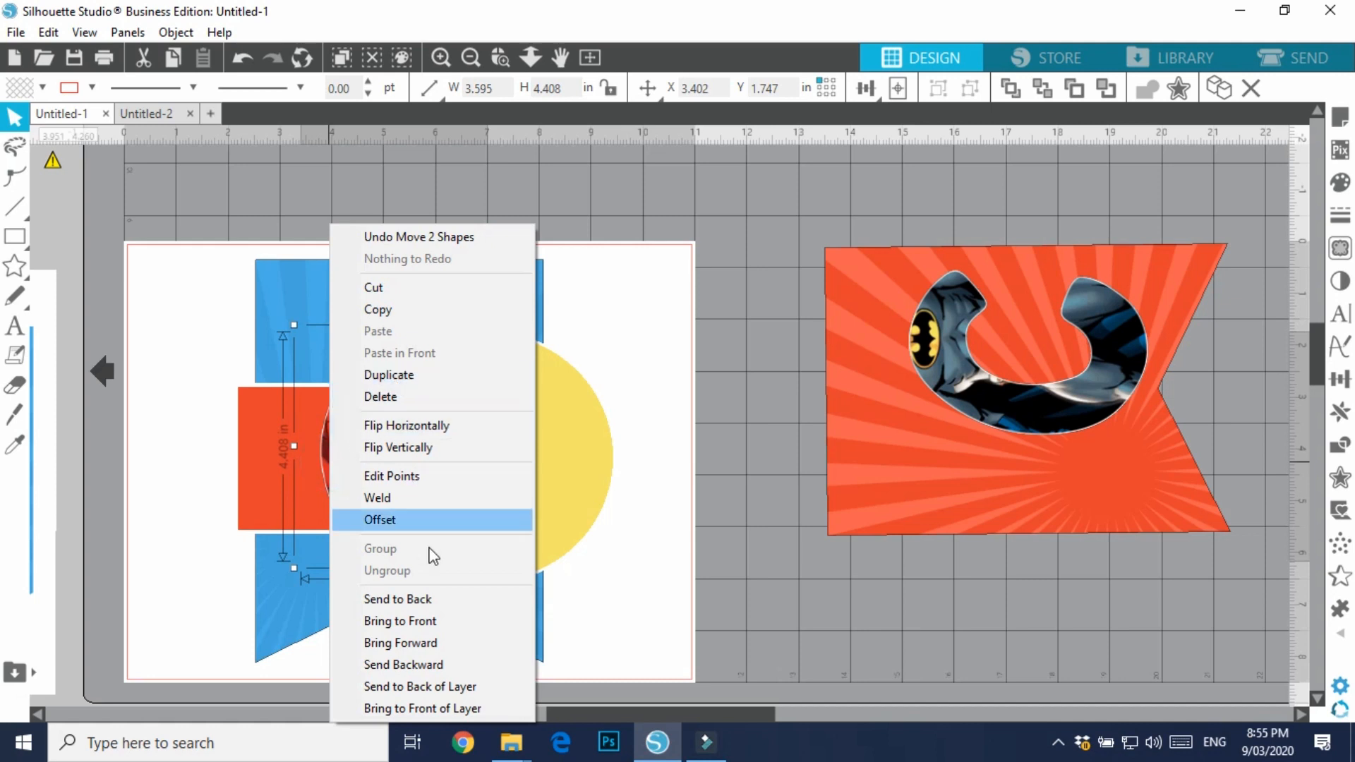
left_click(443, 622)
left_click_drag(557, 508, 451, 482)
Narrow the orange-red rectangle to about 5.64 in to match the flag's width, and nudge the O slightly left in the circle
left_click(573, 474)
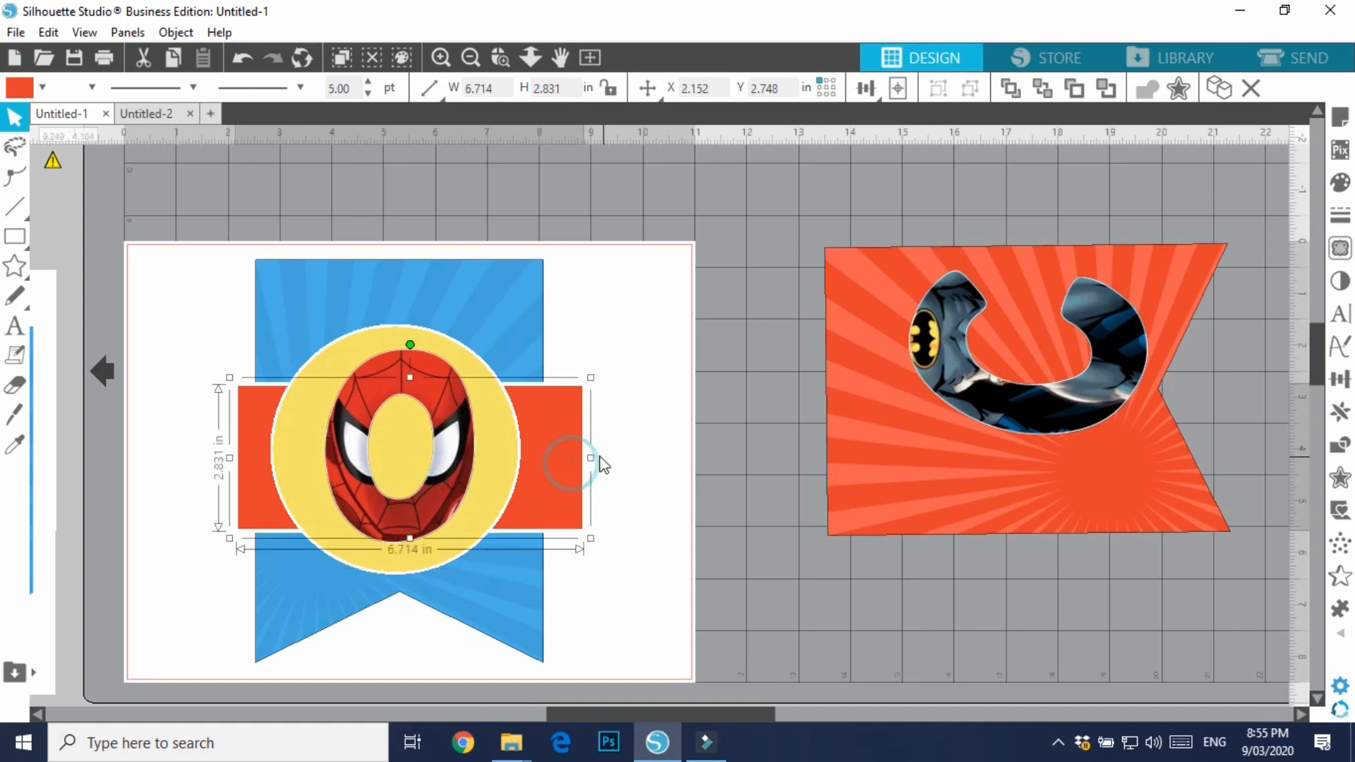
left_click_drag(590, 459, 552, 457)
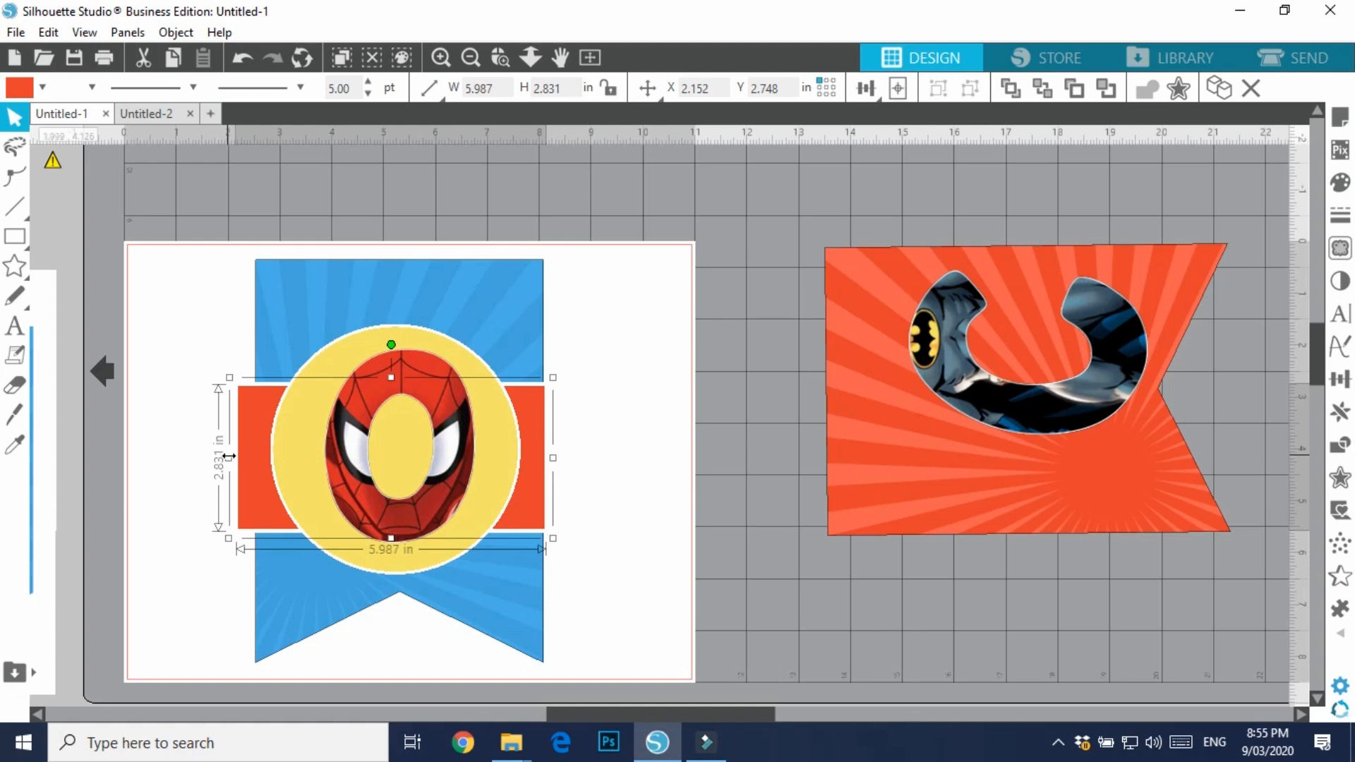
left_click_drag(228, 458, 248, 466)
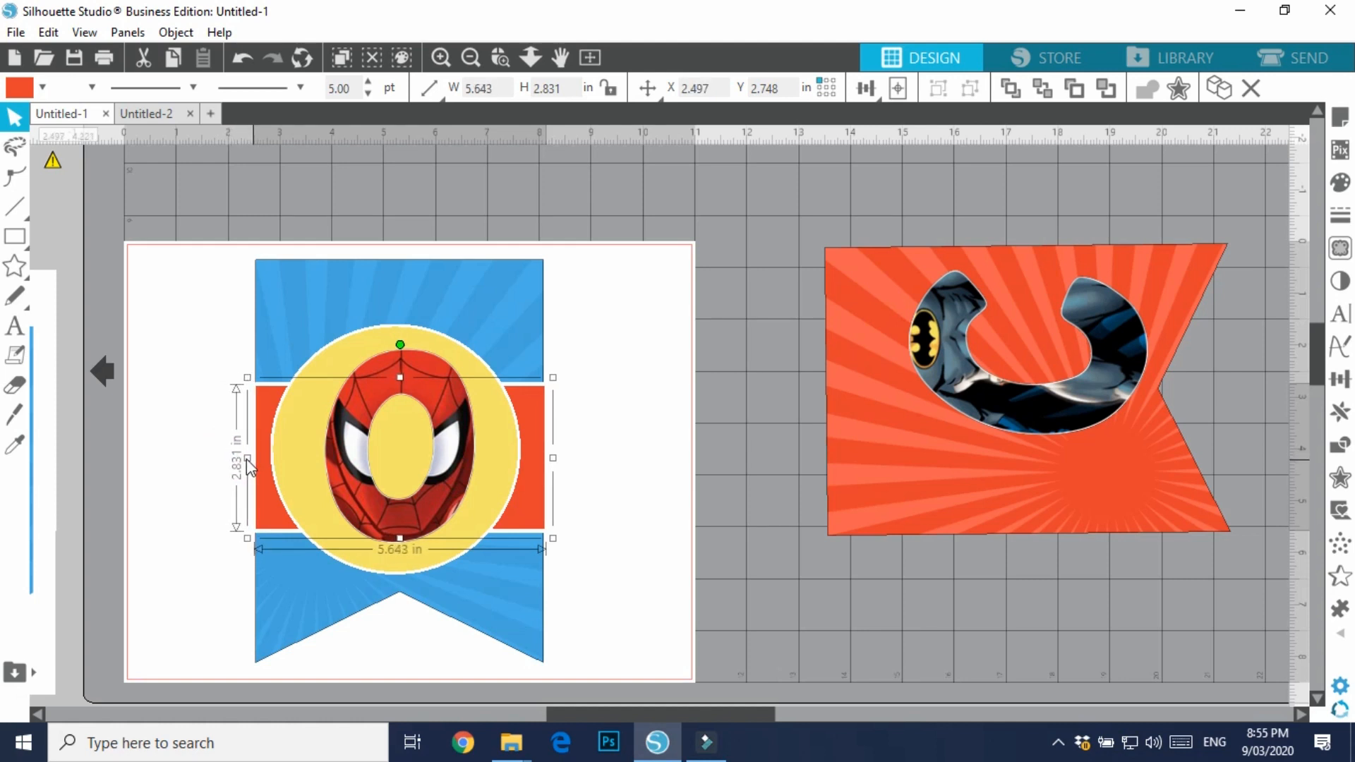
left_click(587, 502)
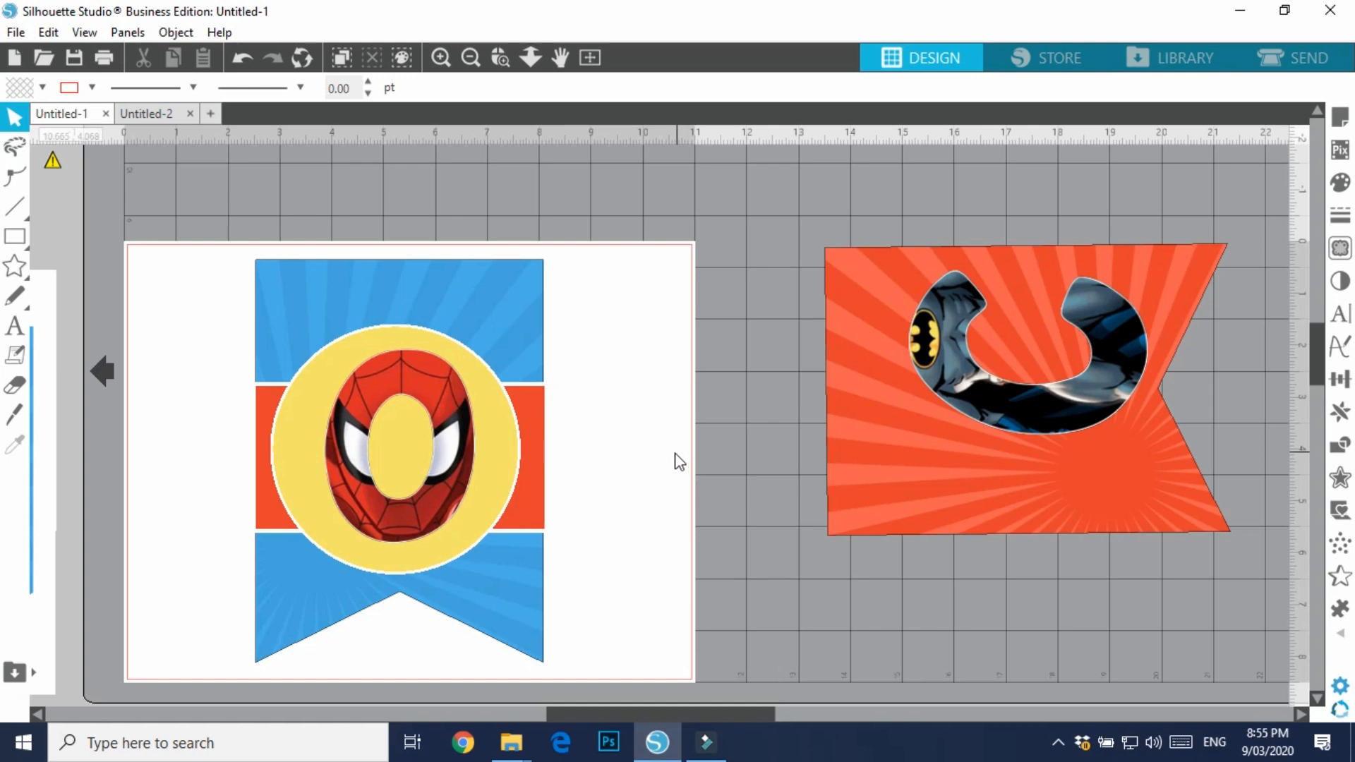
left_click_drag(453, 448, 447, 448)
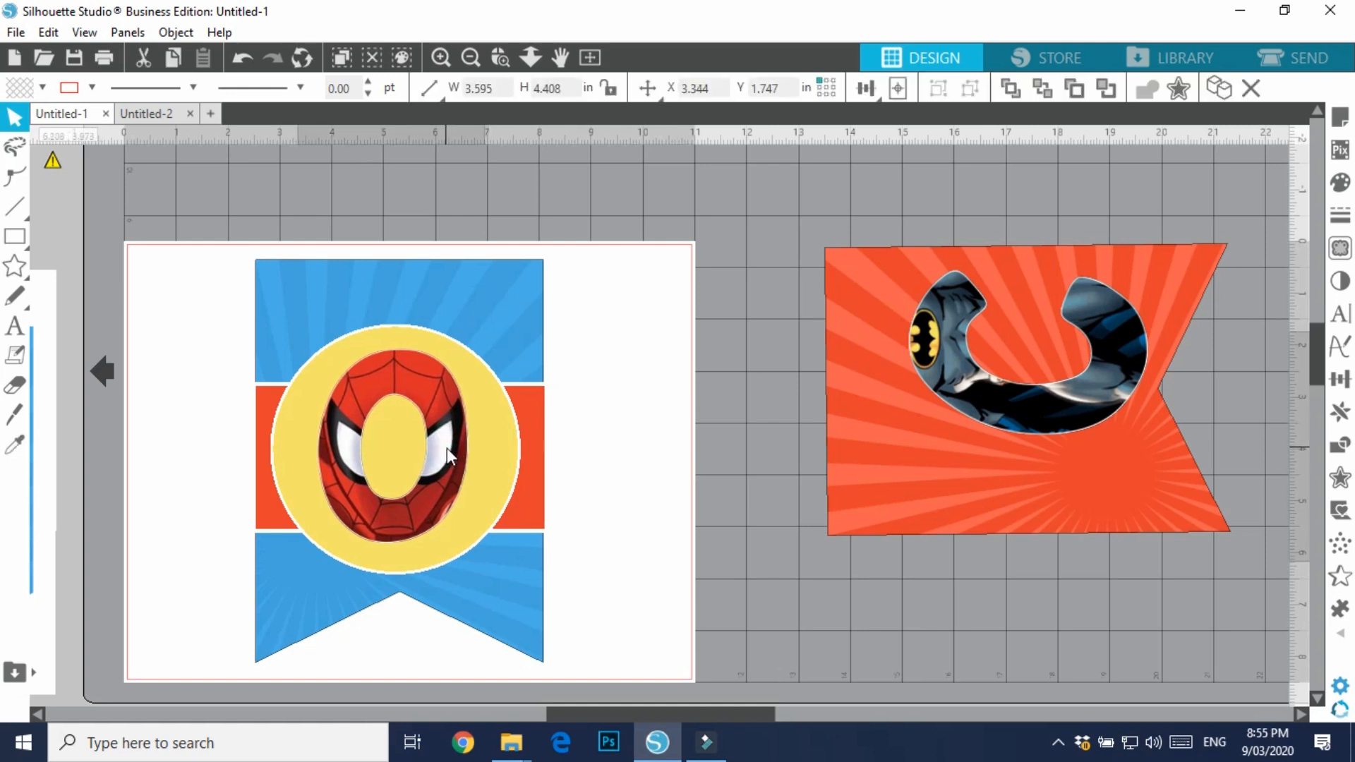
Refill the circle with yellow sampled again from the bat emblem on the Batman letter
left_click(505, 463)
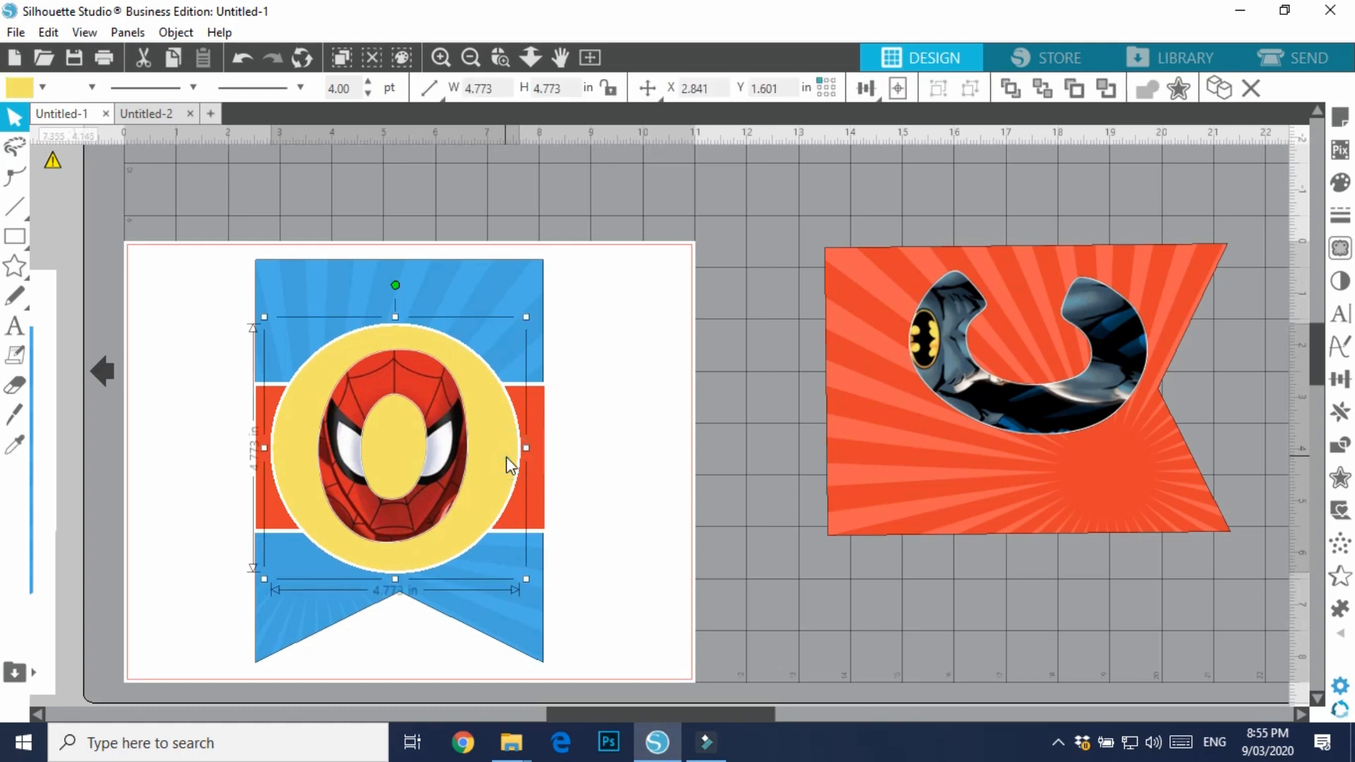
left_click(24, 85)
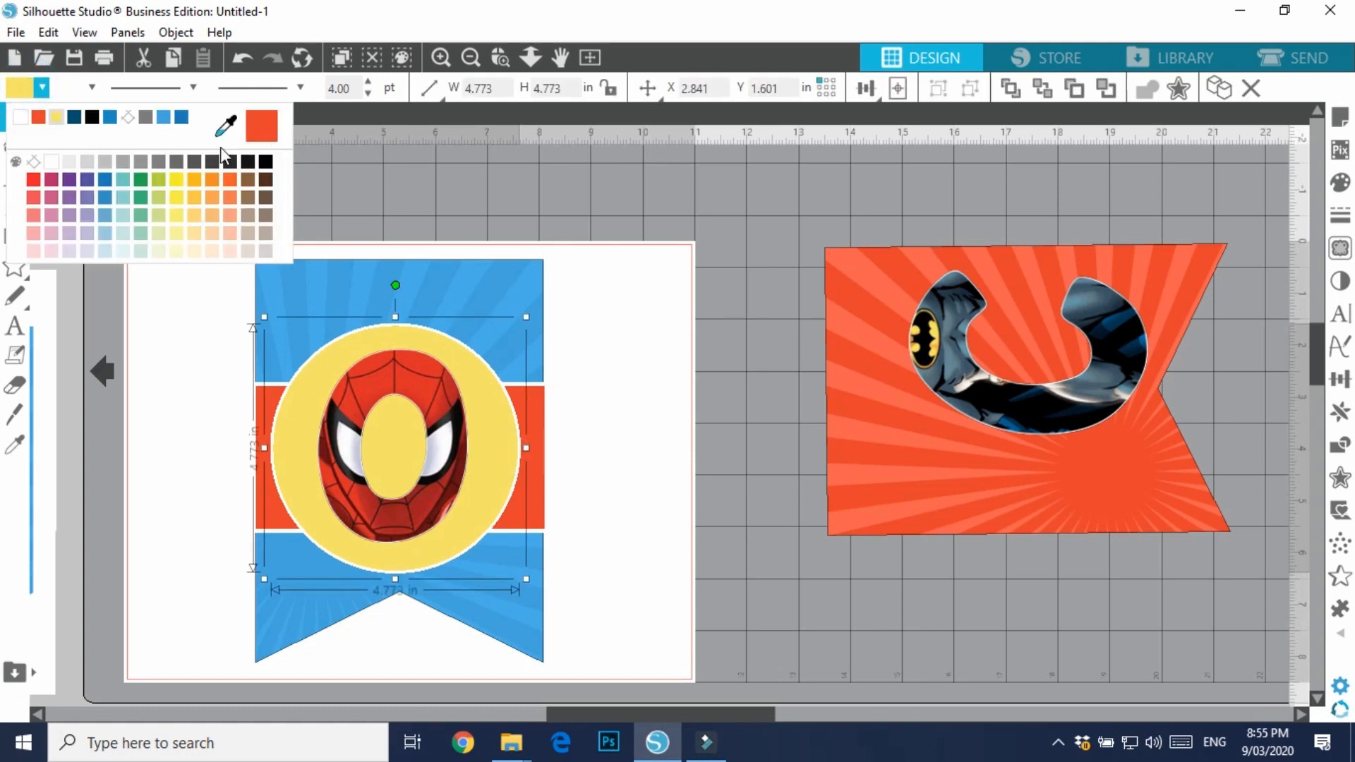
left_click(226, 125)
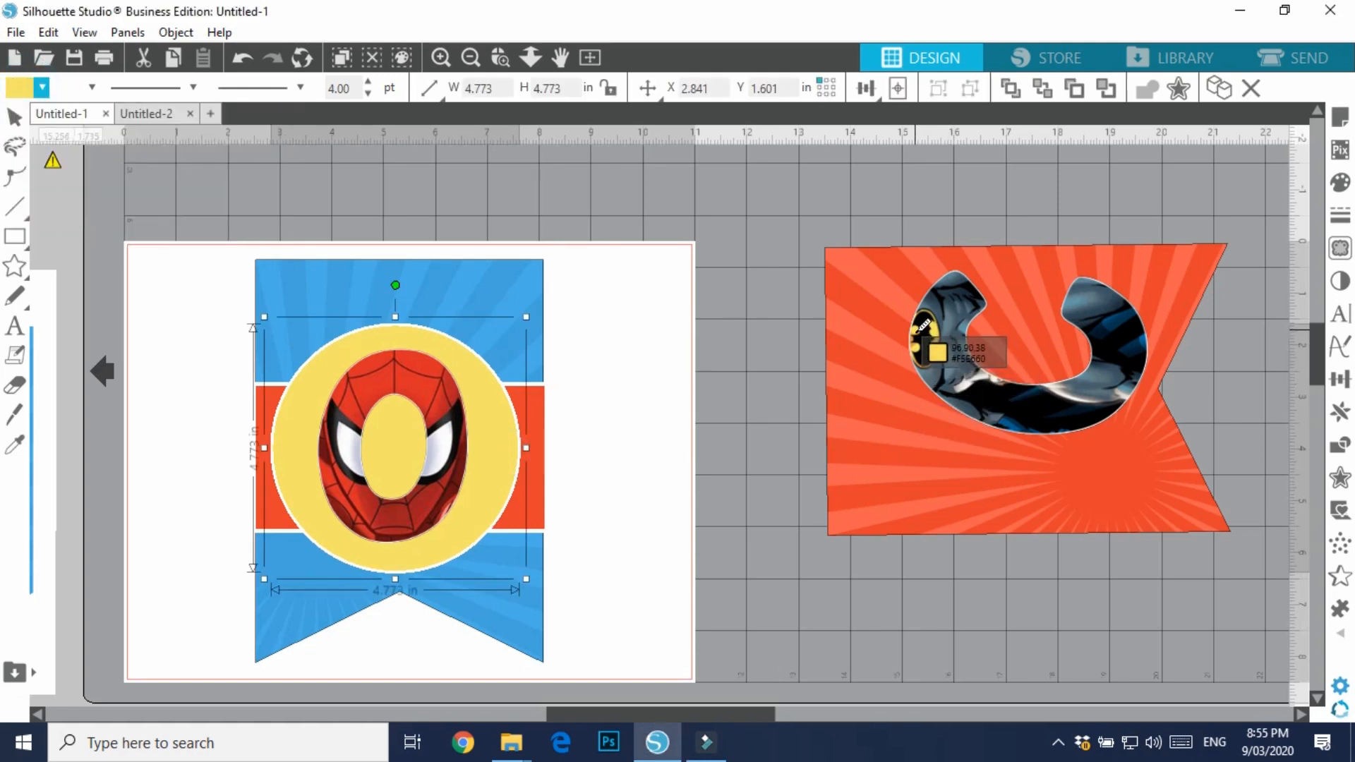
left_click(921, 326)
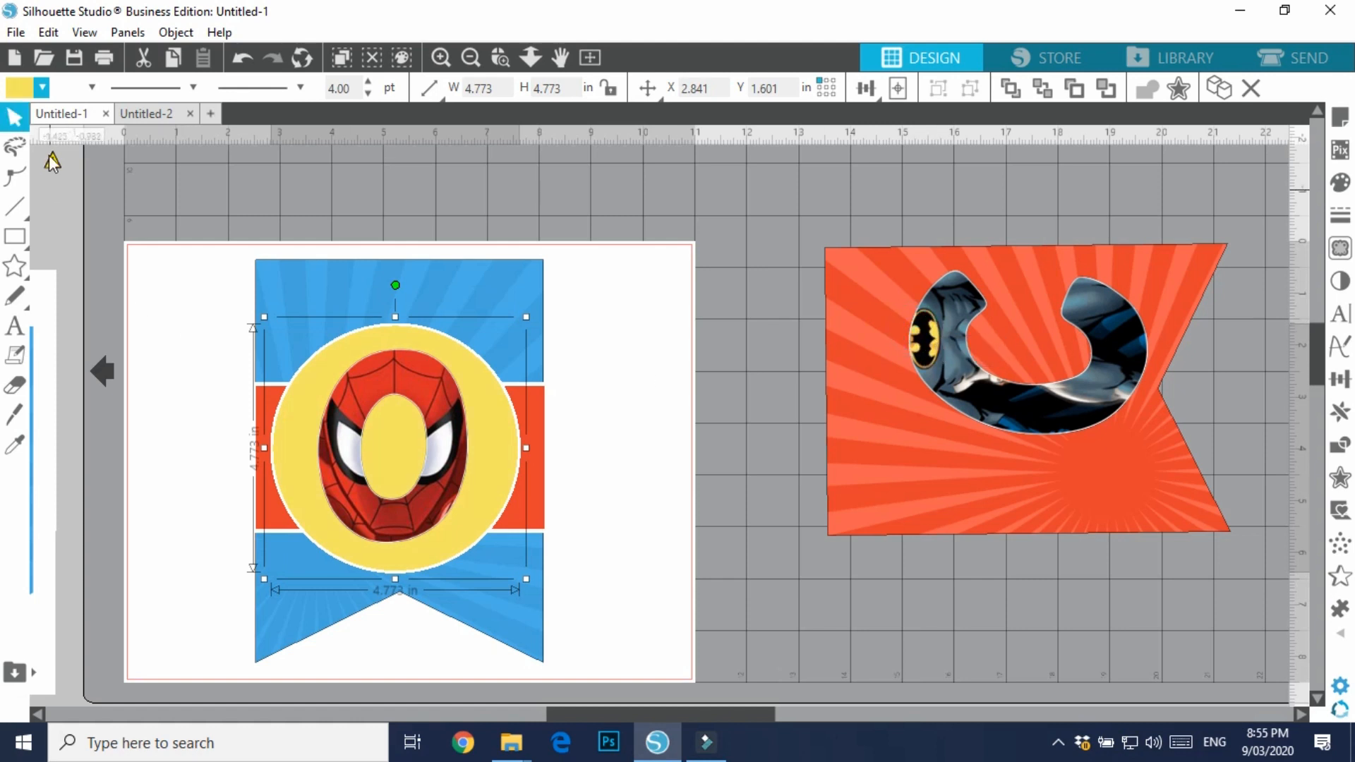
left_click(22, 90)
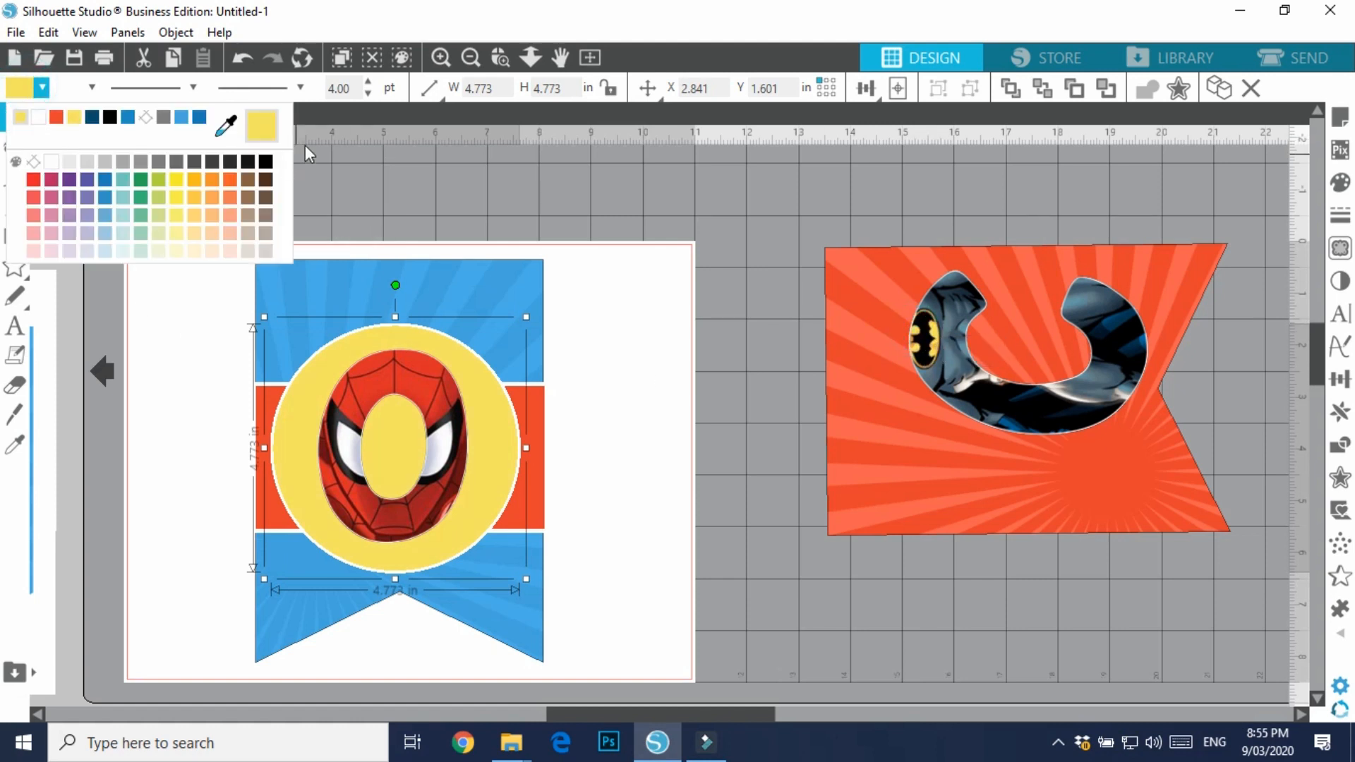
left_click(252, 132)
Change the circle's fill to the palette's bright yellow and fine-tune the Spider-Man O's position within it
left_click(22, 89)
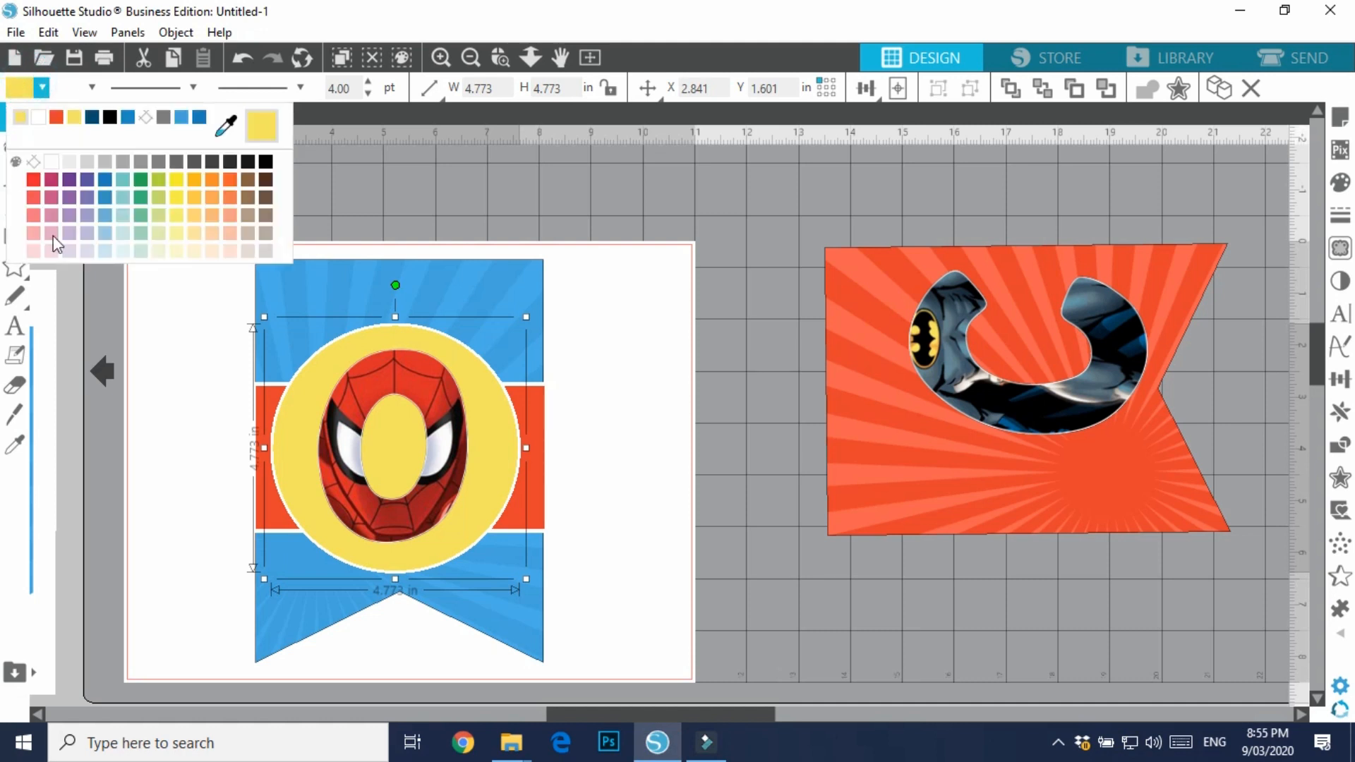
left_click(178, 181)
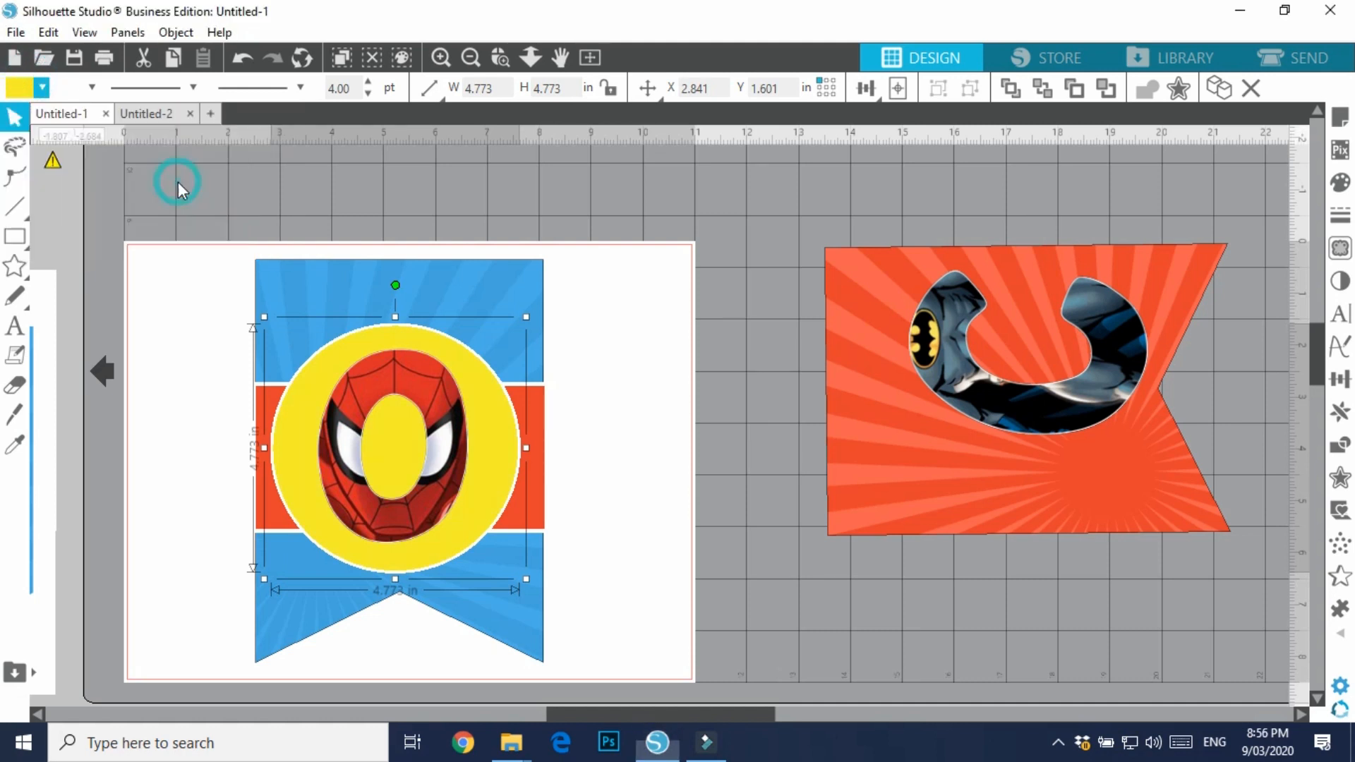
left_click(600, 387)
left_click_drag(426, 517, 428, 516)
left_click(492, 579)
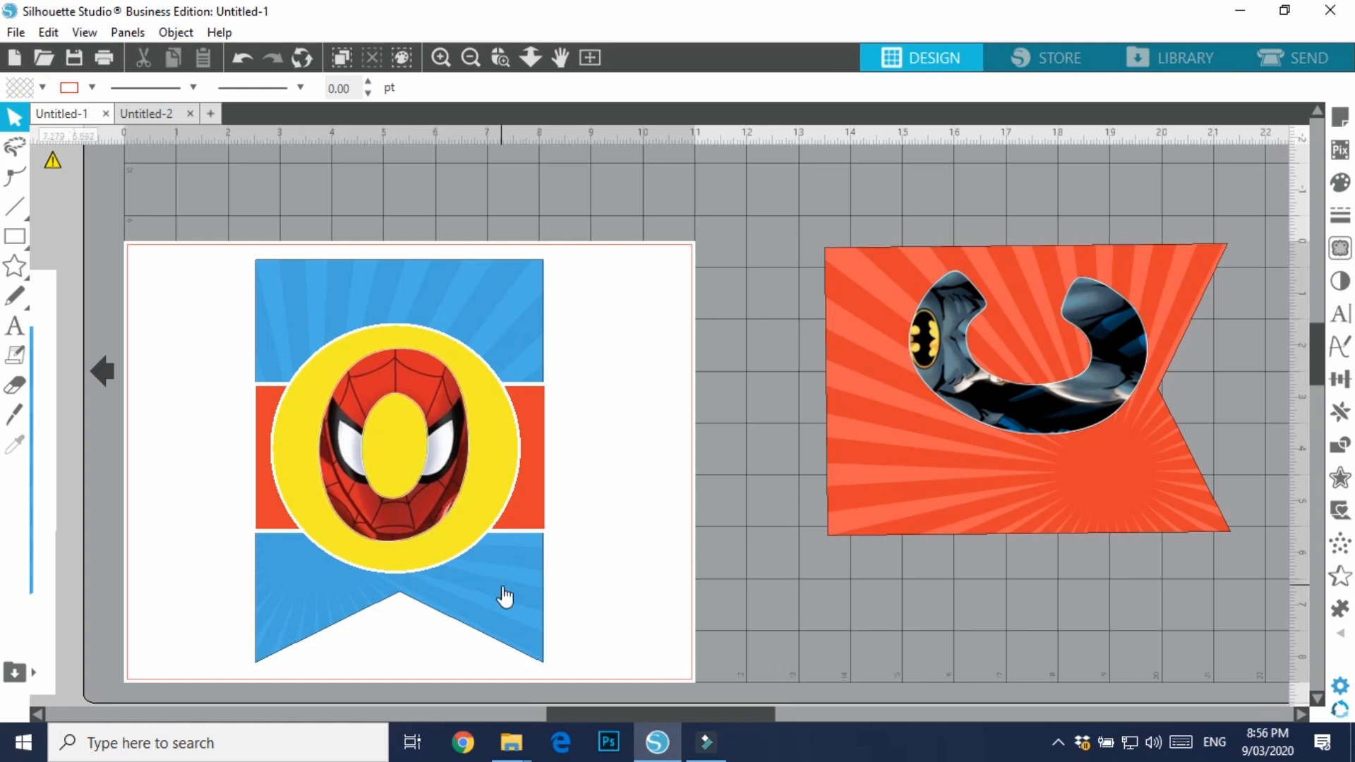
Move the orange-red rectangle to the flag's top edge and extend it downward to a height of about 3.54 in
left_click_drag(547, 513, 532, 358)
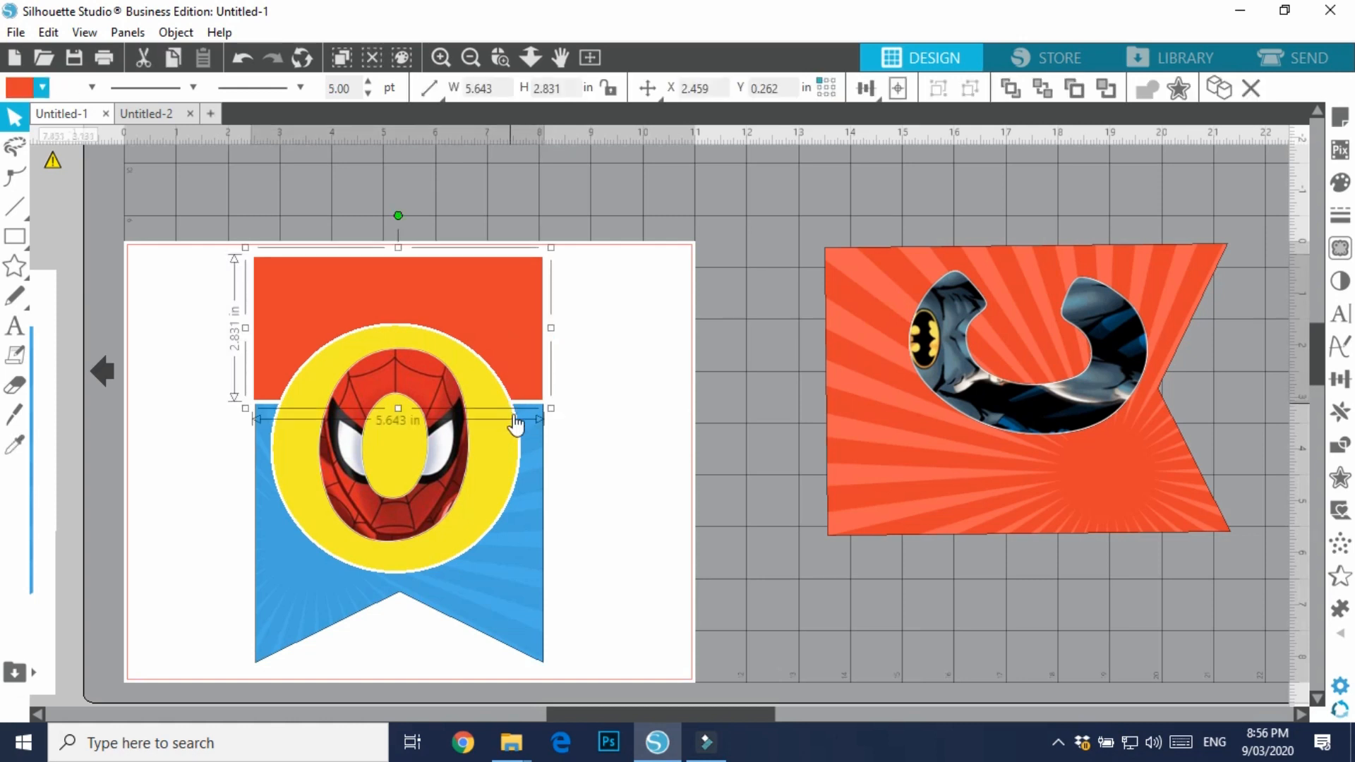
left_click_drag(398, 410, 401, 444)
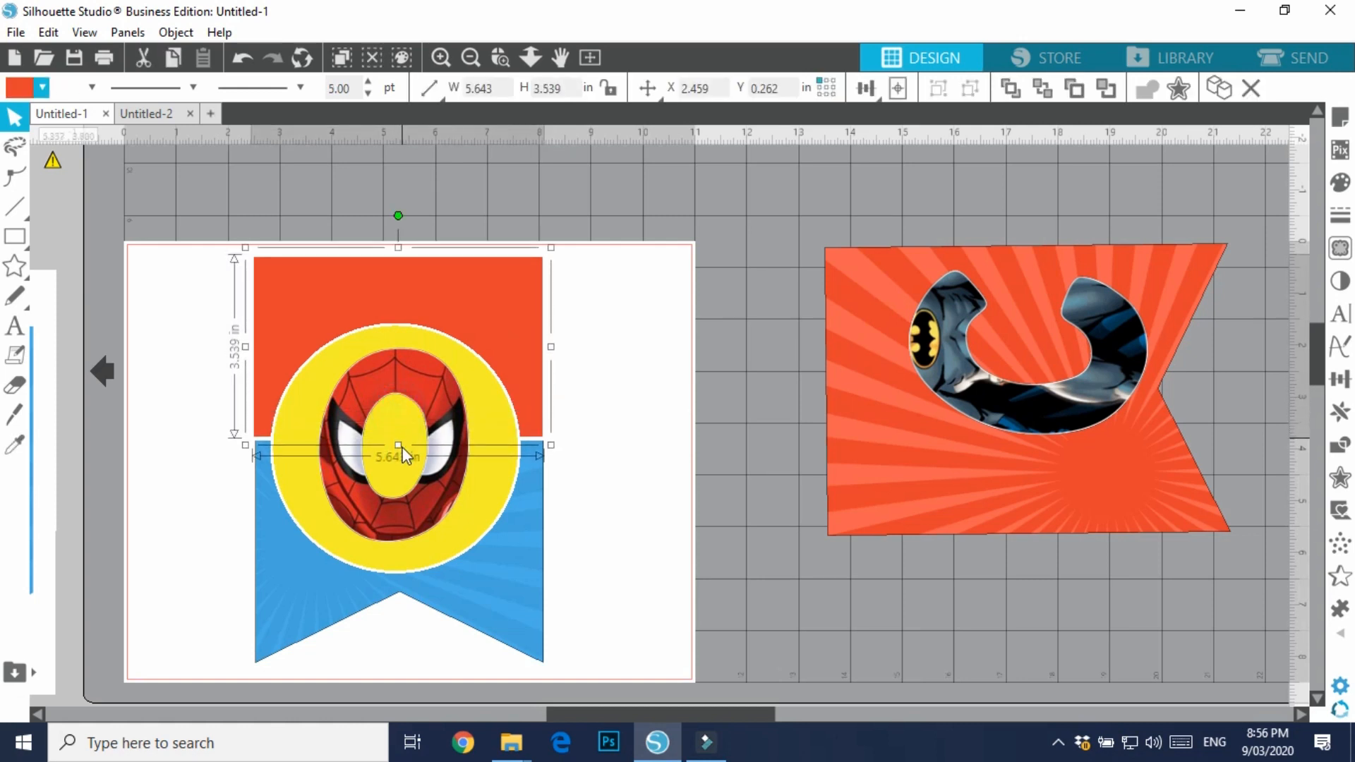
left_click(608, 477)
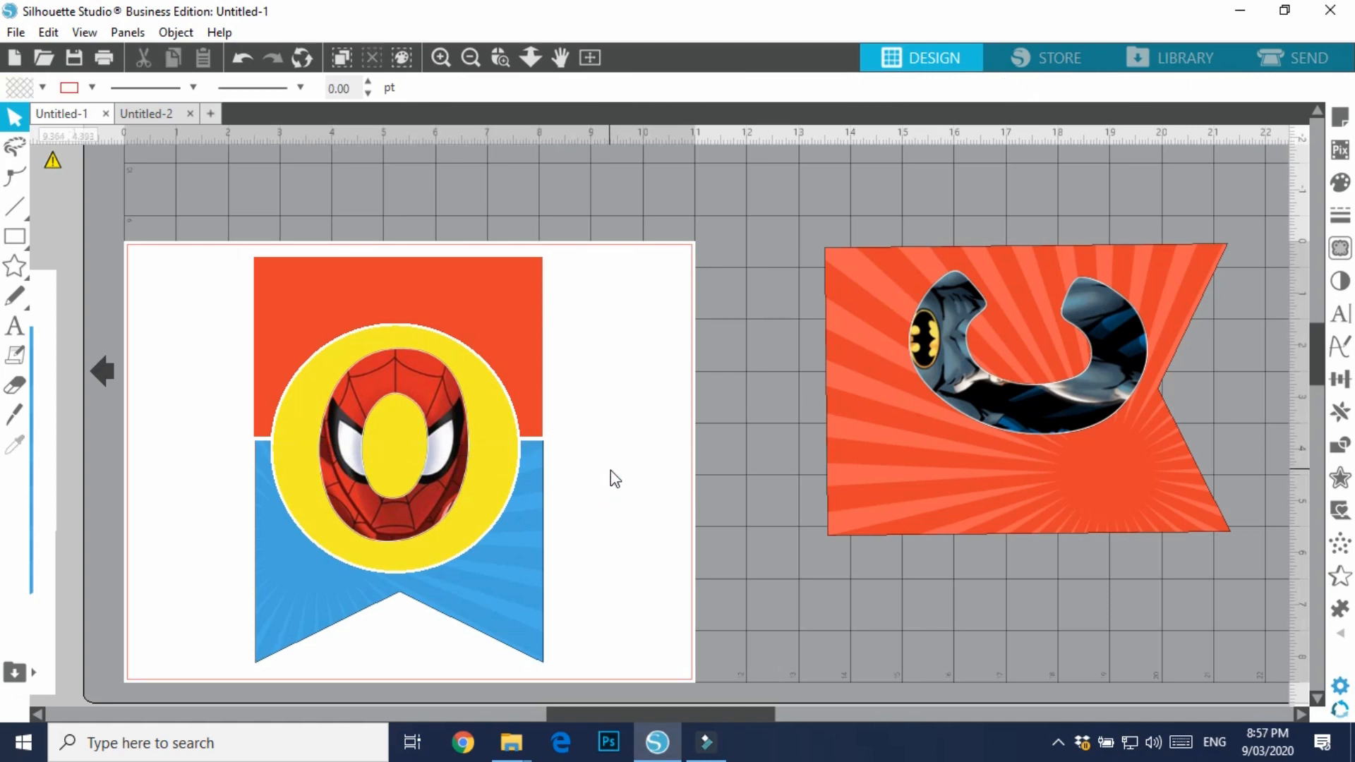
scroll(621, 433, "down", 2)
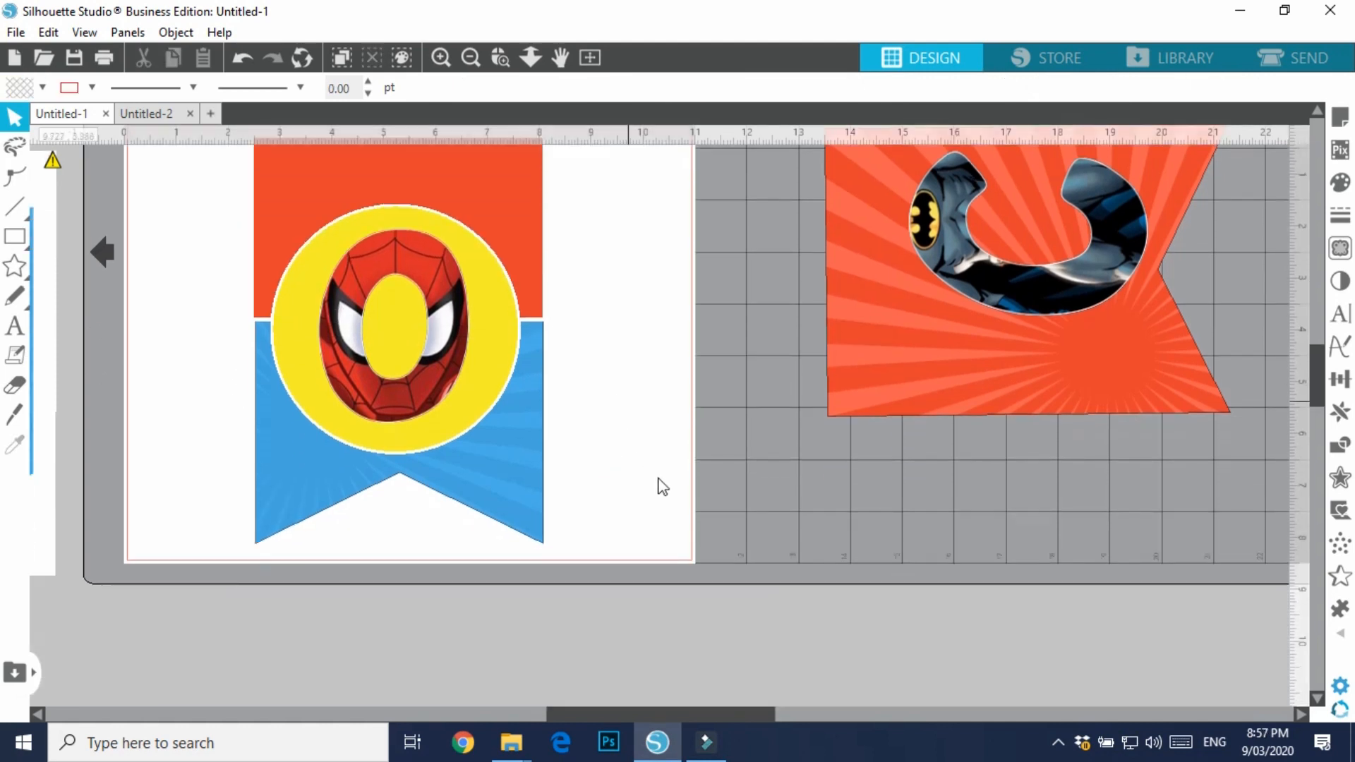
scroll(667, 516, "up", 1)
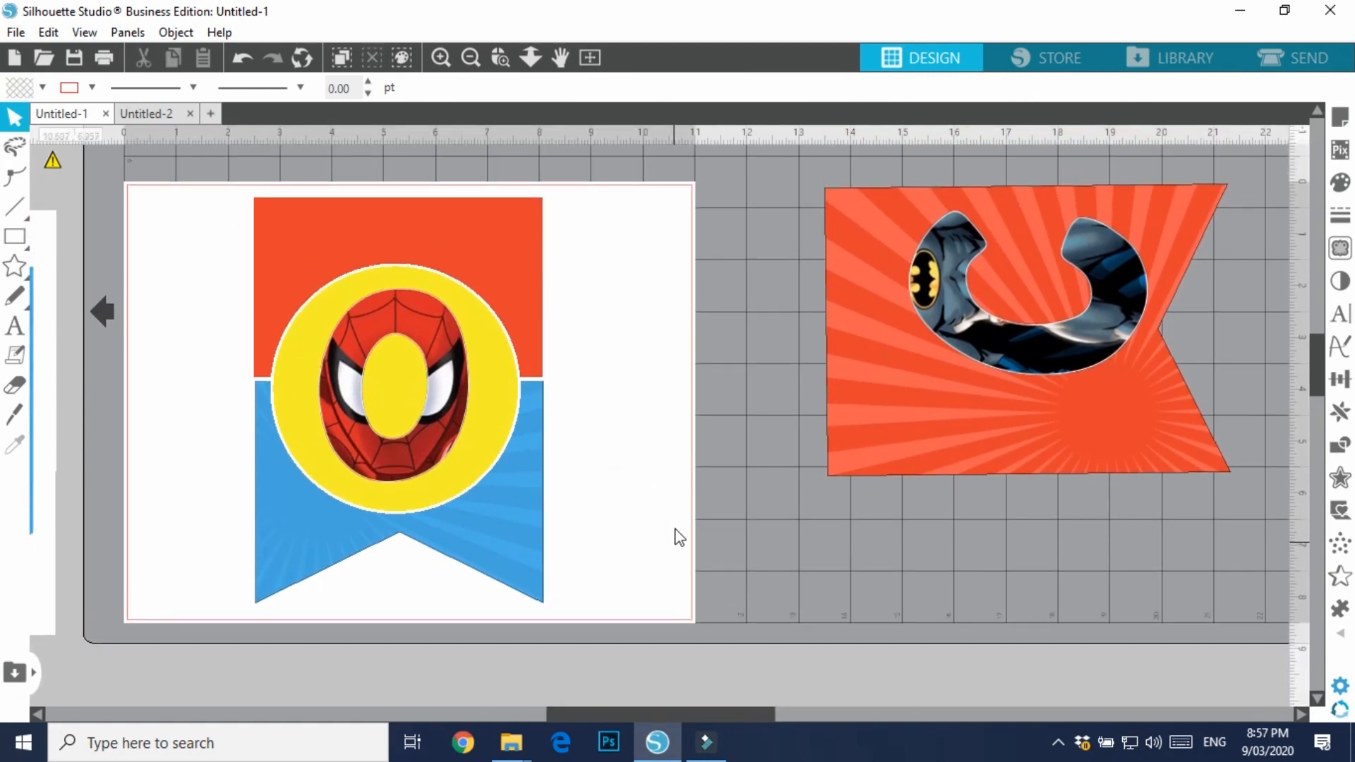